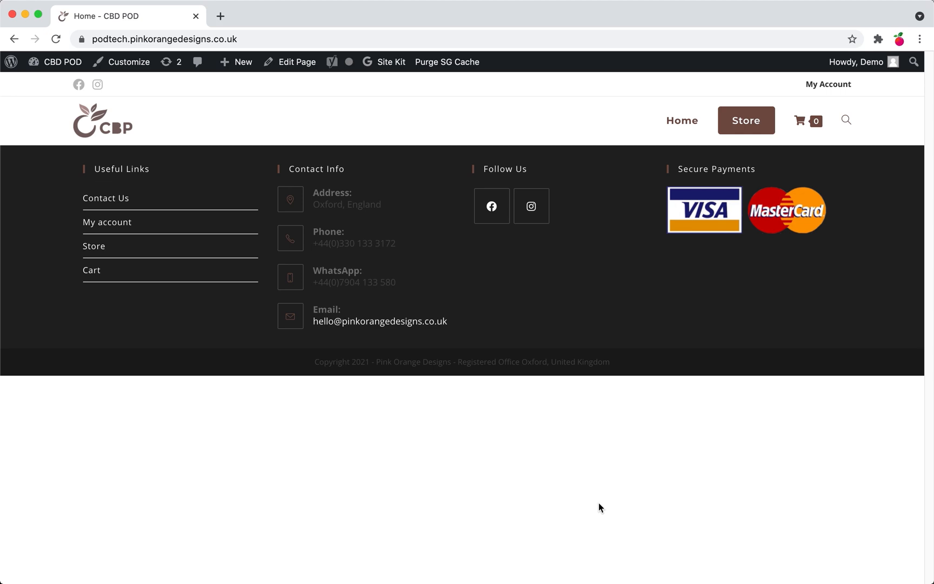
- Search the web for "gimp design" in a new browser tab and open the official GIMP website
click(220, 16)
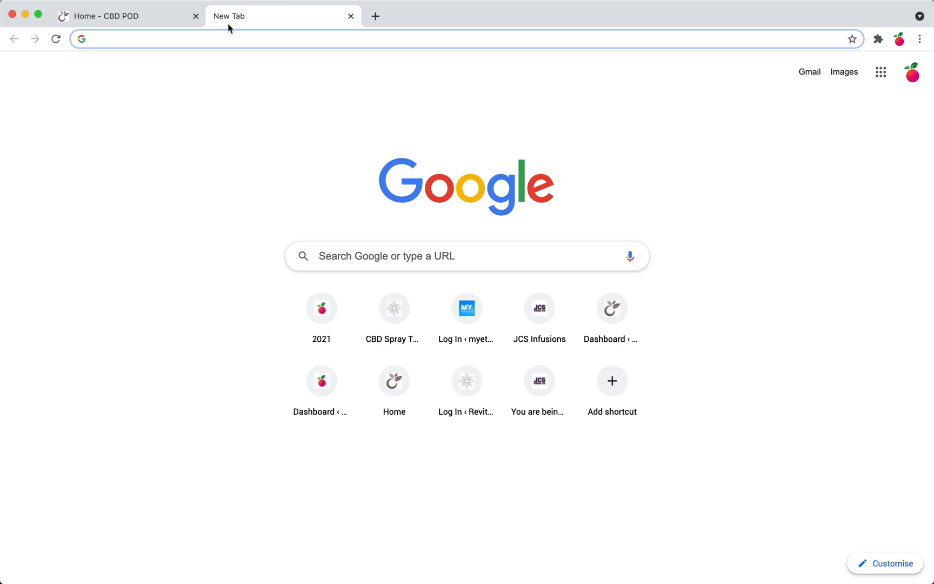
text(gimp)
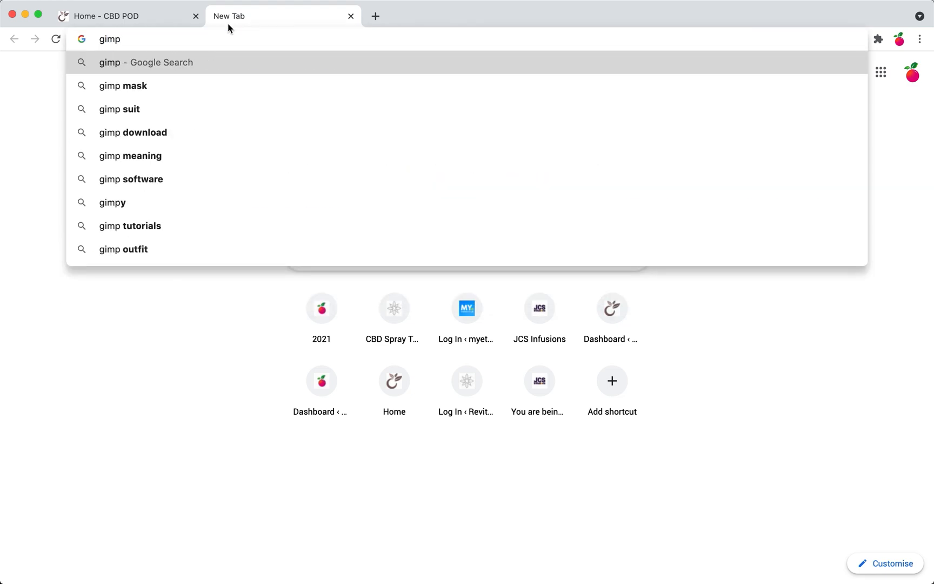
text( design)
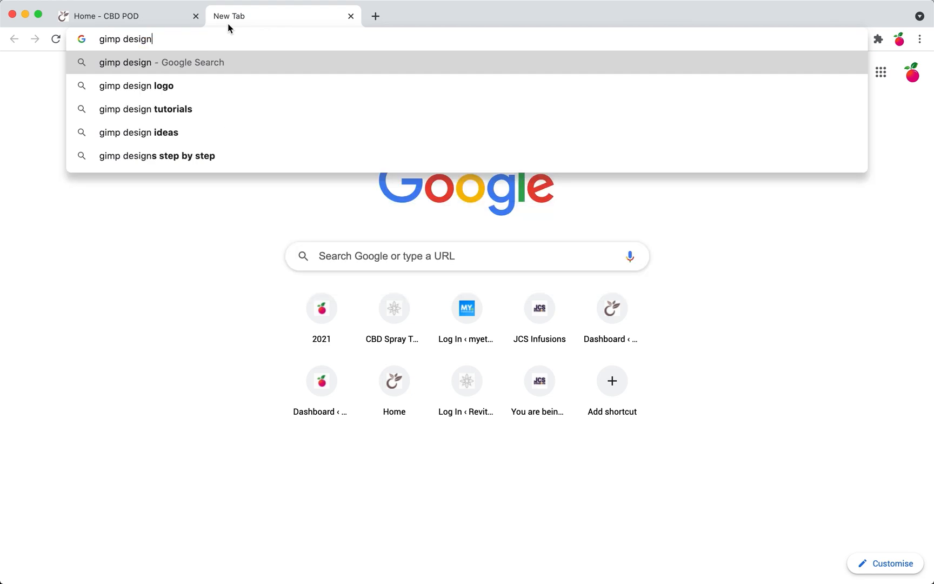
key(Return)
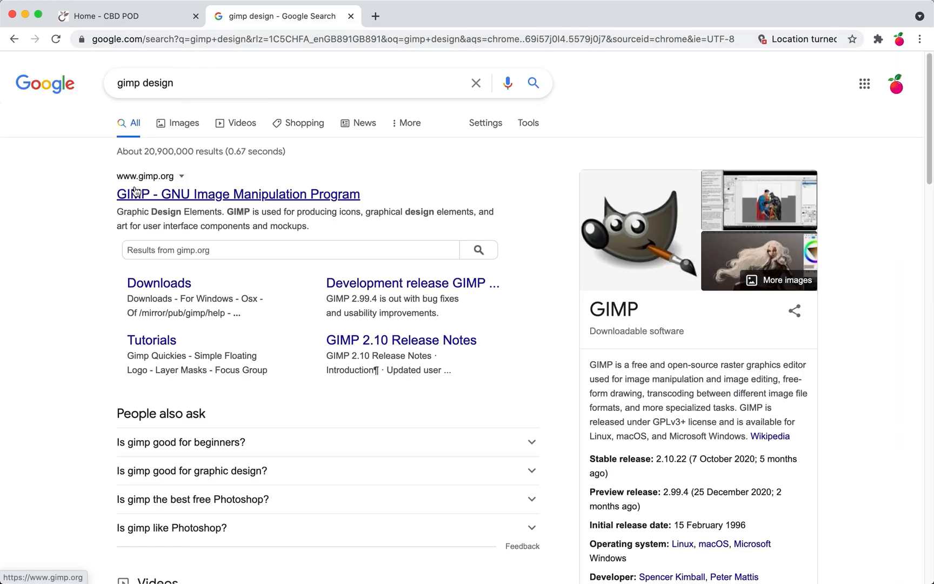
click(168, 195)
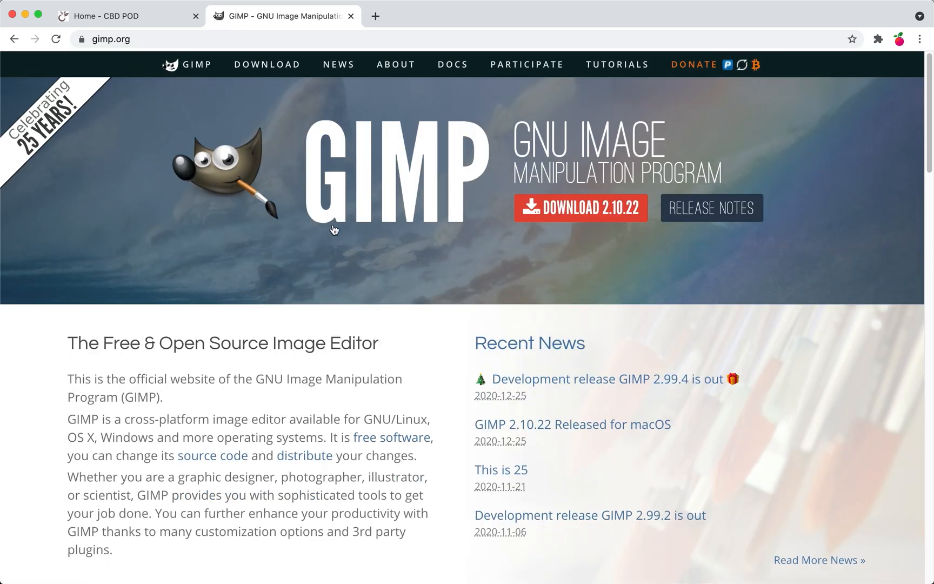
- Look through the GIMP home page for its features and download option, and close its tab
scroll(366, 369, down, 8)
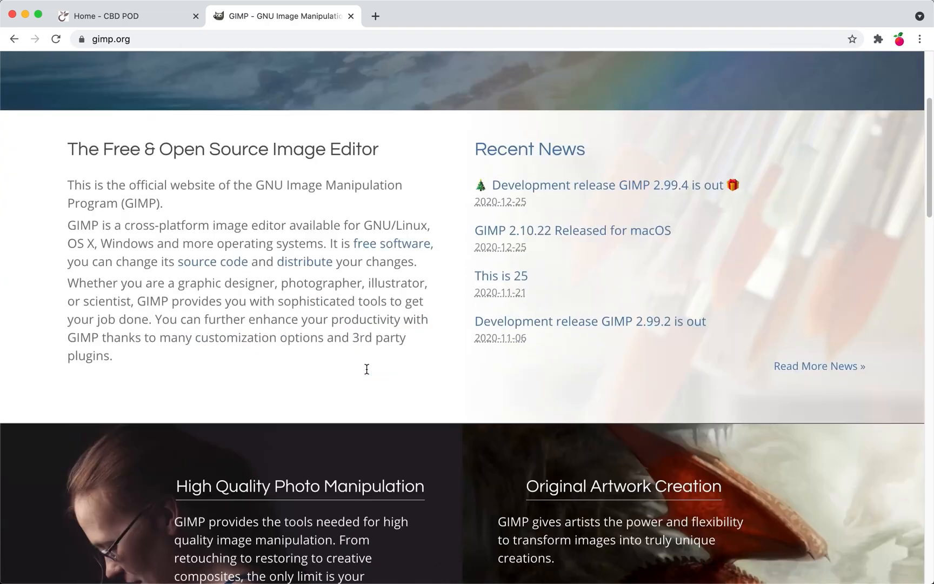
scroll(367, 369, down, 18)
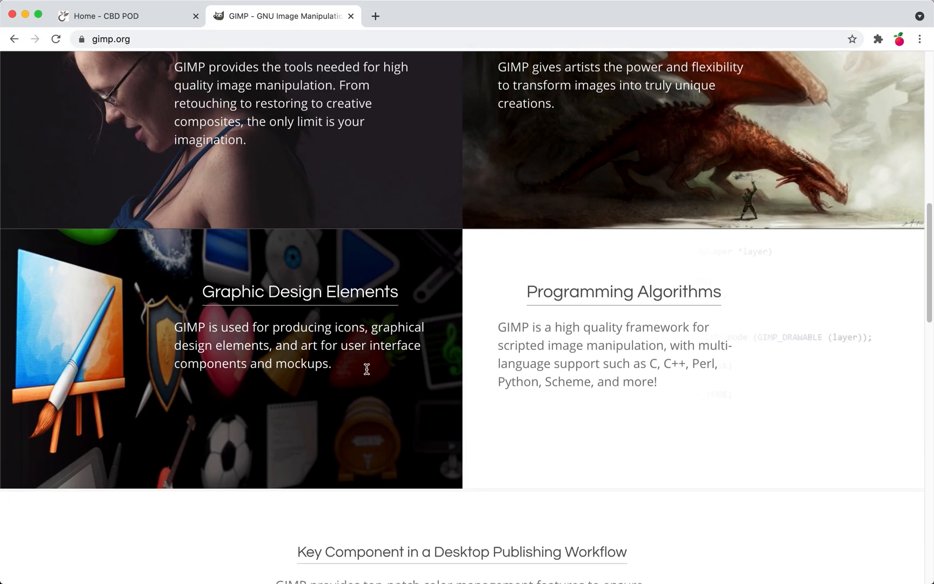
scroll(366, 368, down, 6)
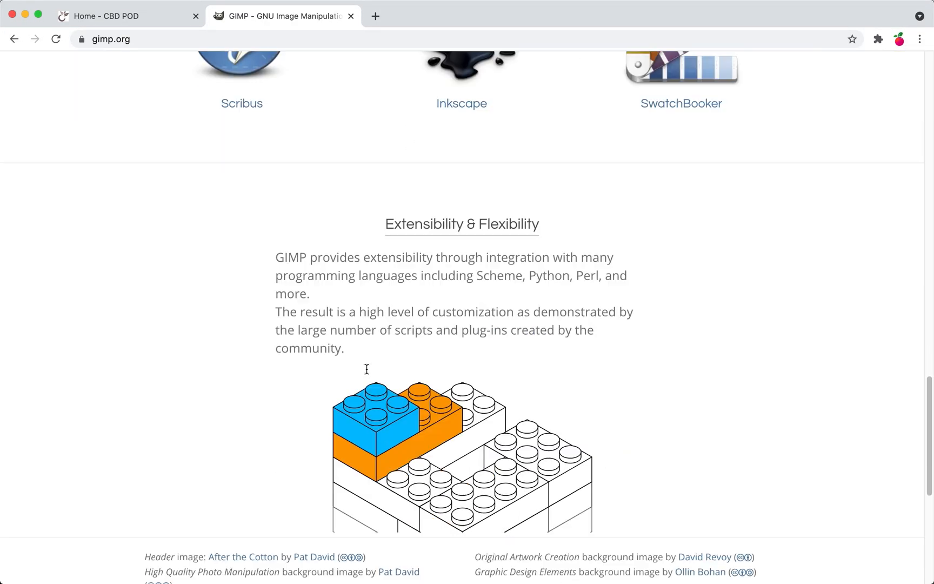
scroll(365, 369, up, 20)
scroll(366, 372, up, 2)
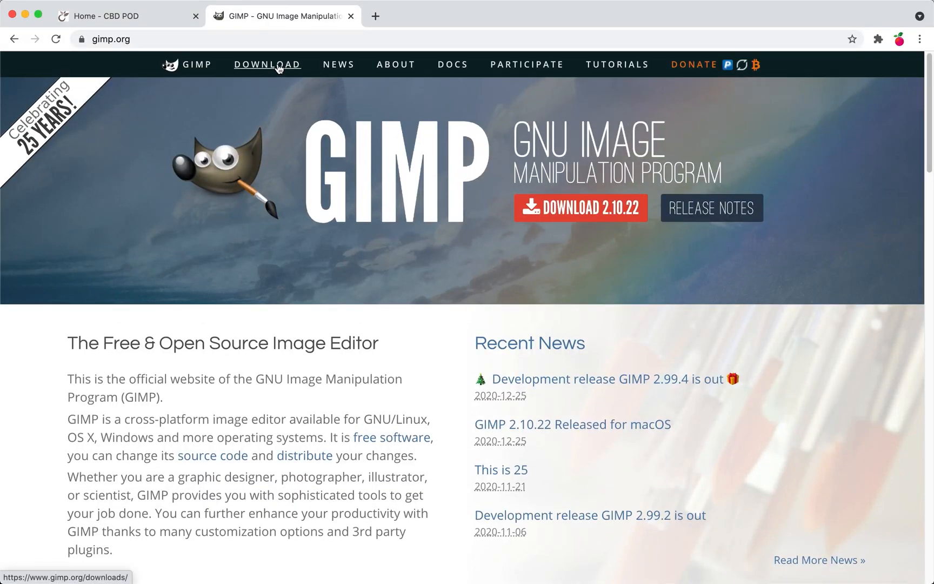
mouse_move(248, 565)
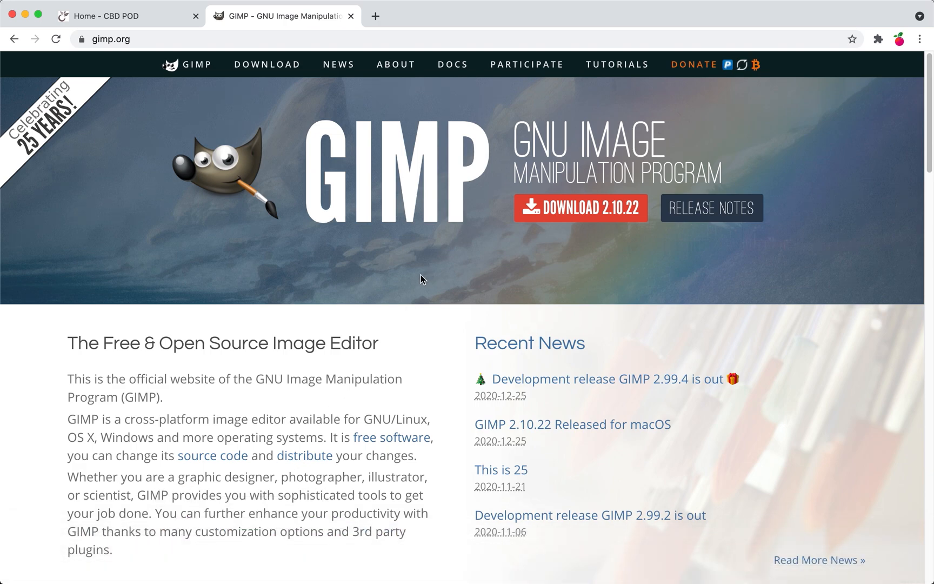
click(351, 17)
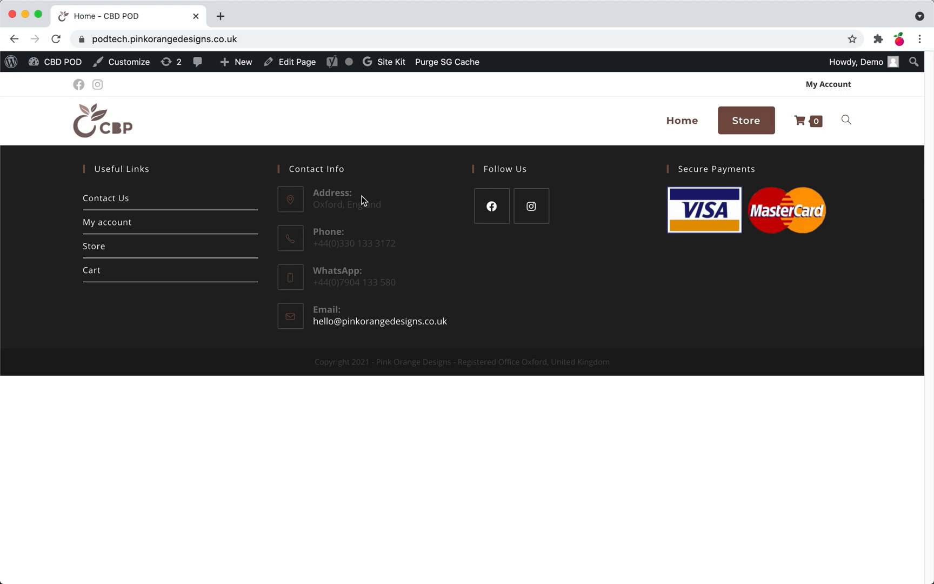
- Open Layout.psd from the Fake Site folder in Photoshop
key(F11)
double_click(371, 183)
double_click(251, 398)
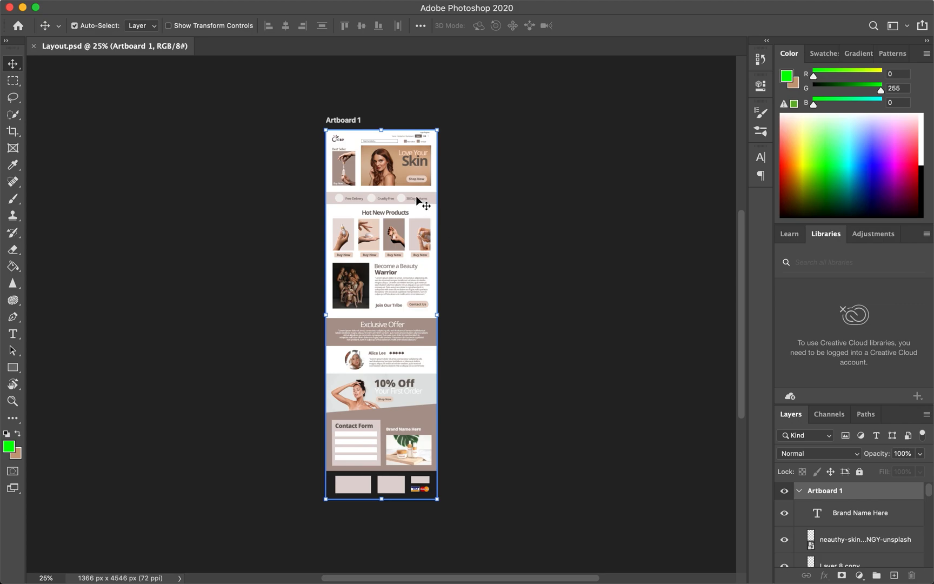
- Examine the upper part of the page layout, from the header and hero banner to the Hot New Products and Beauty Warrior sections
scroll(372, 156, up, 3)
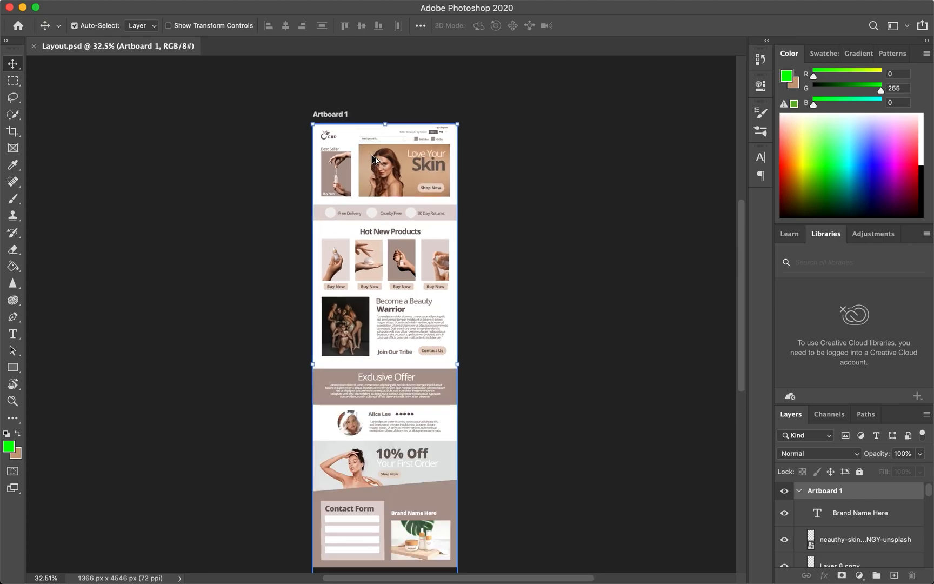
scroll(376, 159, up, 6)
scroll(376, 162, down, 8)
scroll(377, 165, up, 2)
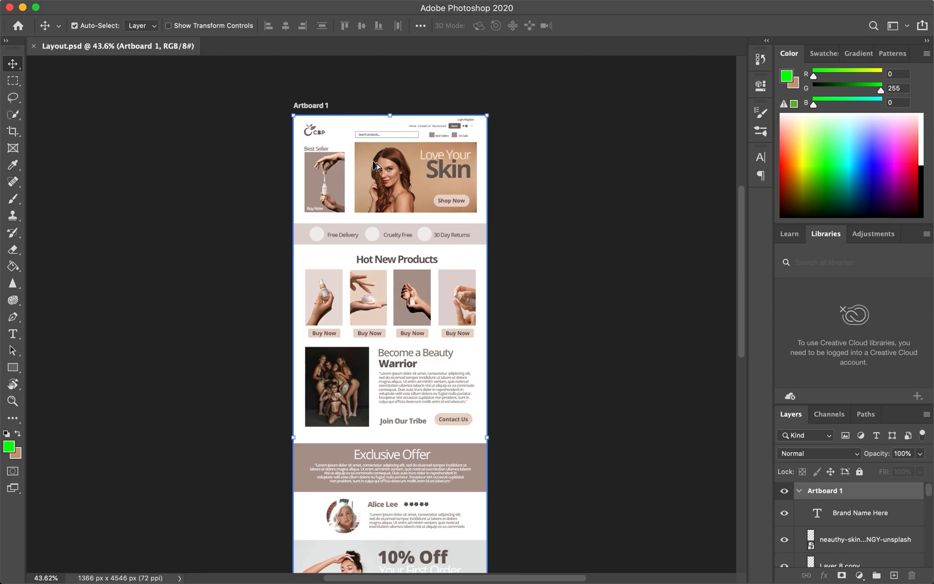
scroll(376, 165, up, 2)
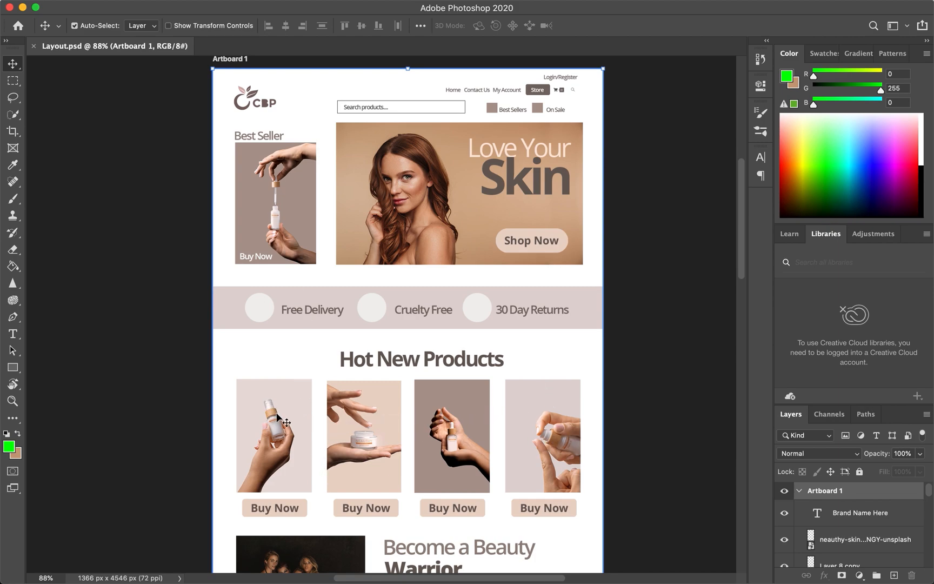
drag(332, 458, 347, 149)
drag(426, 426, 425, 307)
drag(425, 265, 375, 535)
drag(407, 287, 389, 211)
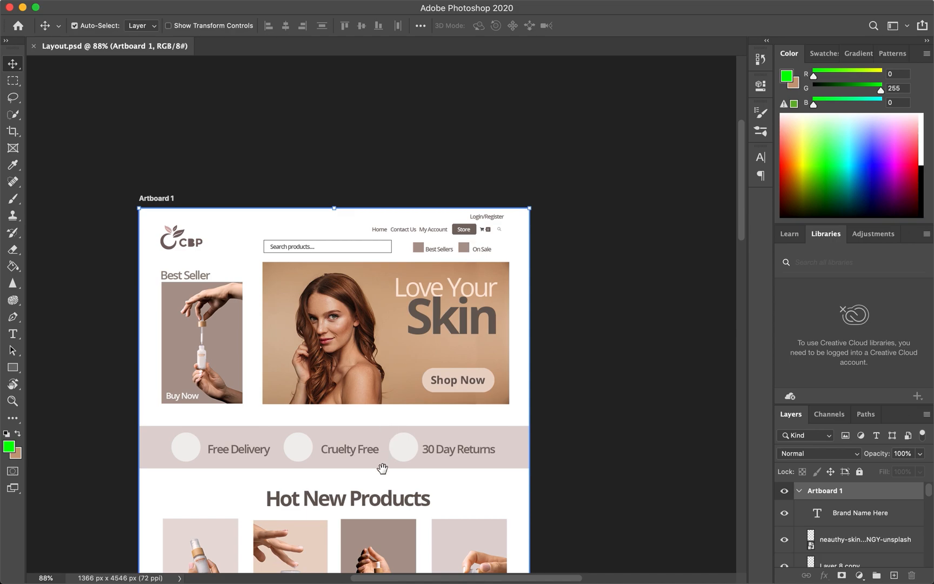
drag(365, 502, 355, 318)
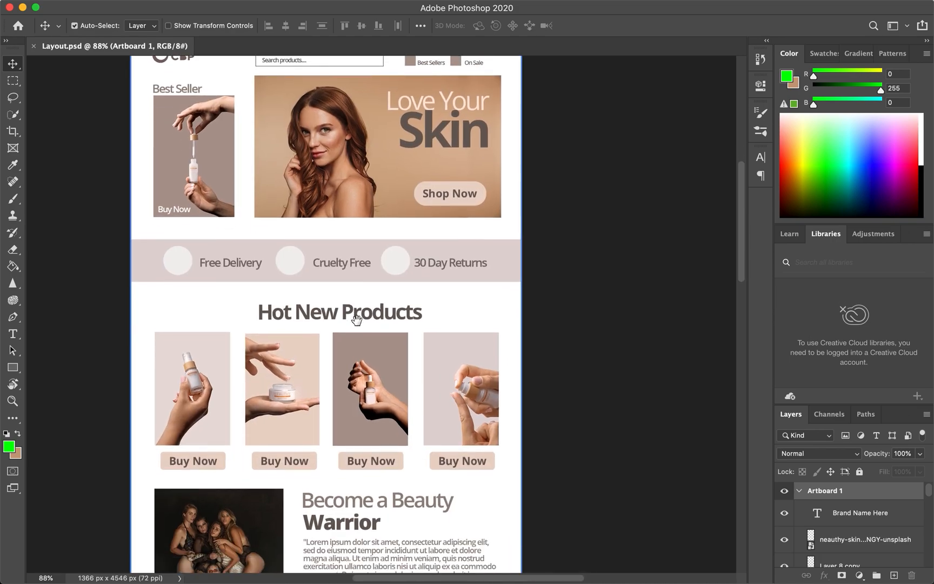
drag(367, 464, 360, 398)
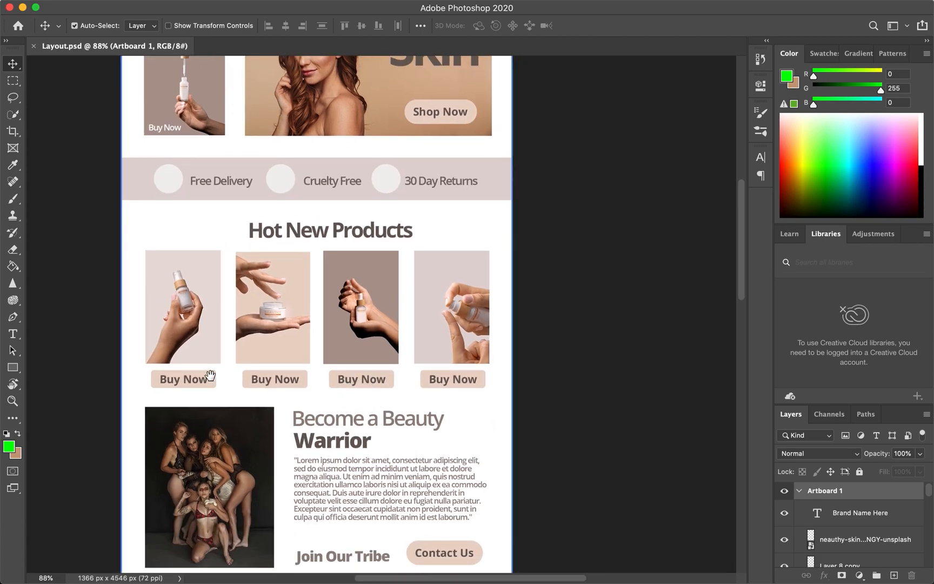
drag(364, 460, 352, 364)
drag(341, 482, 340, 547)
scroll(340, 547, up, 10)
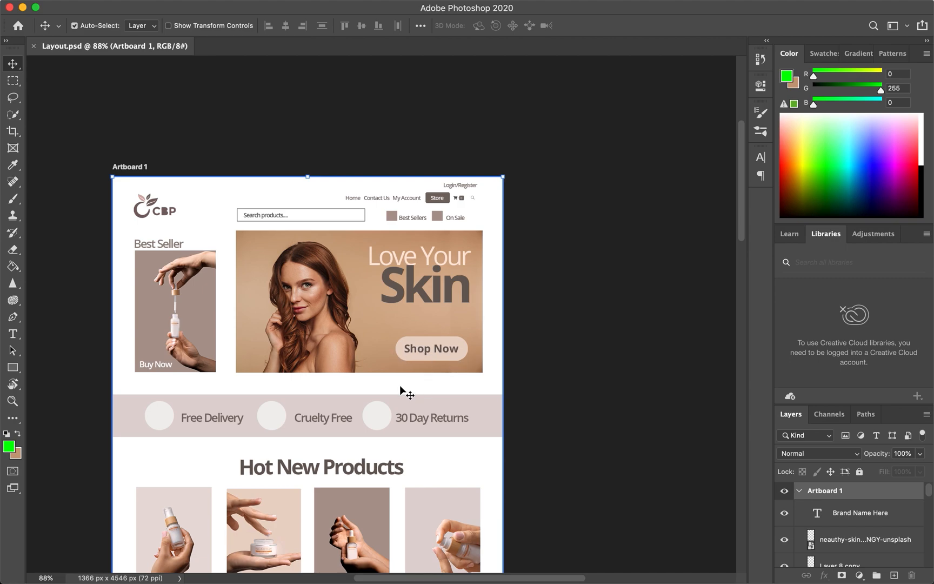
- Examine the layout from Hot New Products down through the offer, testimonial, discount banner and contact form to the footer
scroll(367, 343, down, 5)
scroll(302, 298, down, 6)
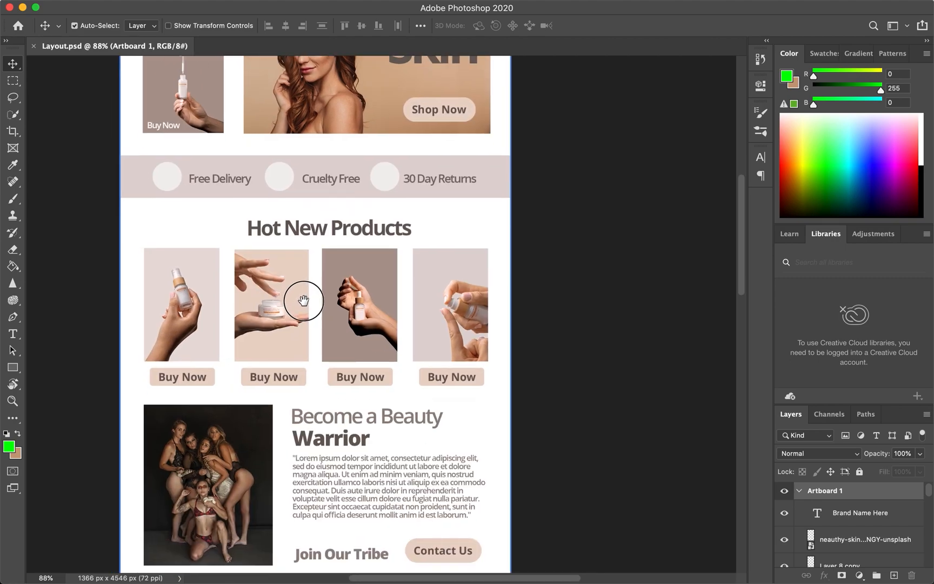
scroll(365, 379, down, 6)
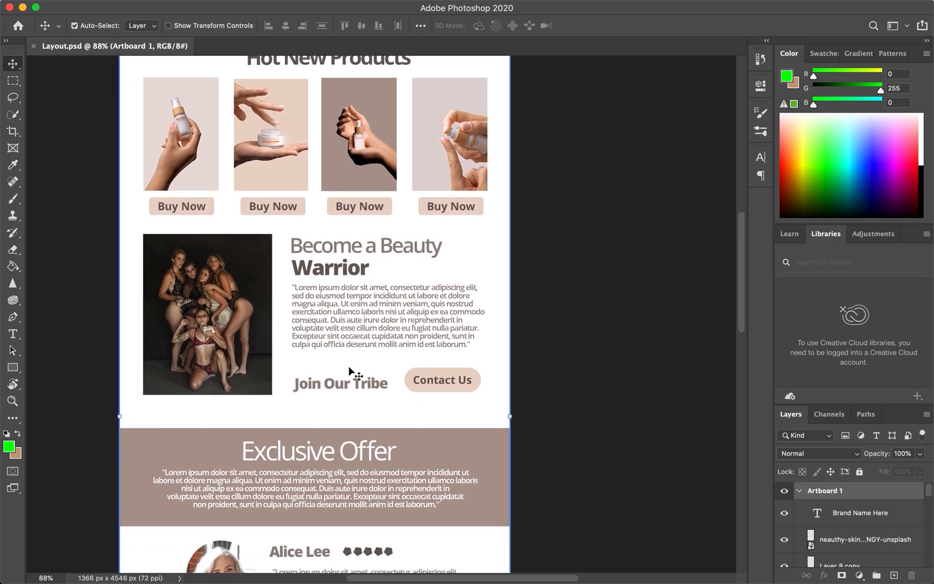
drag(375, 411, 378, 310)
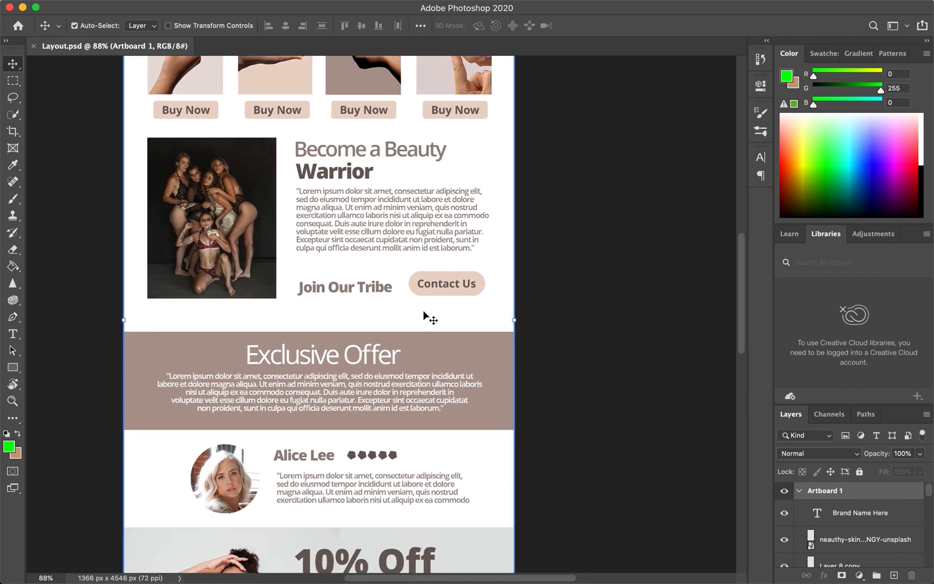
drag(388, 430, 355, 250)
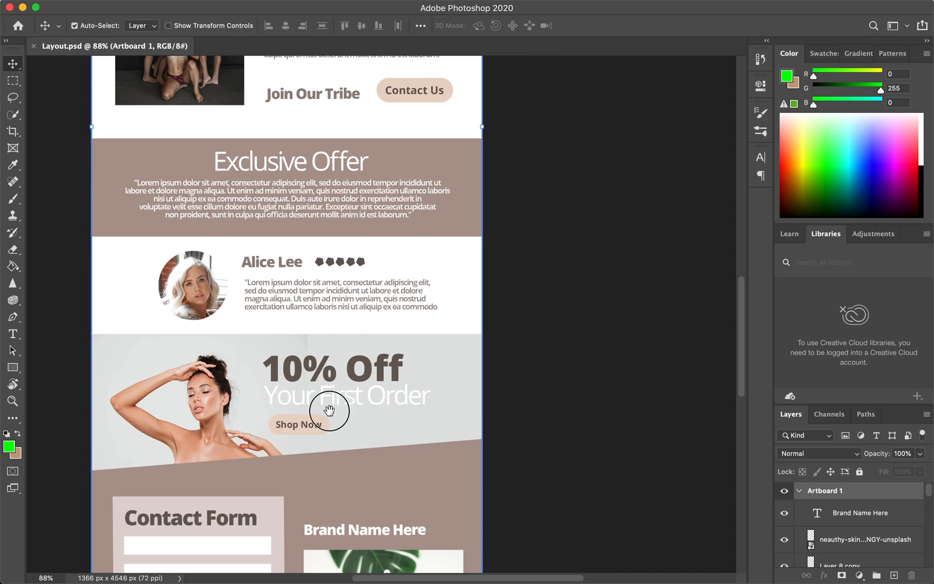
drag(333, 408, 349, 270)
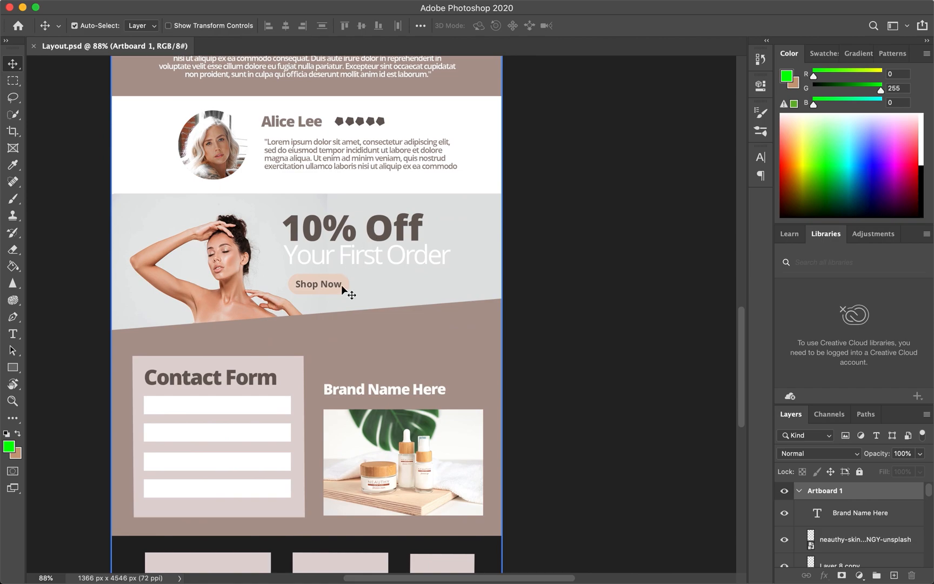
drag(321, 384, 324, 304)
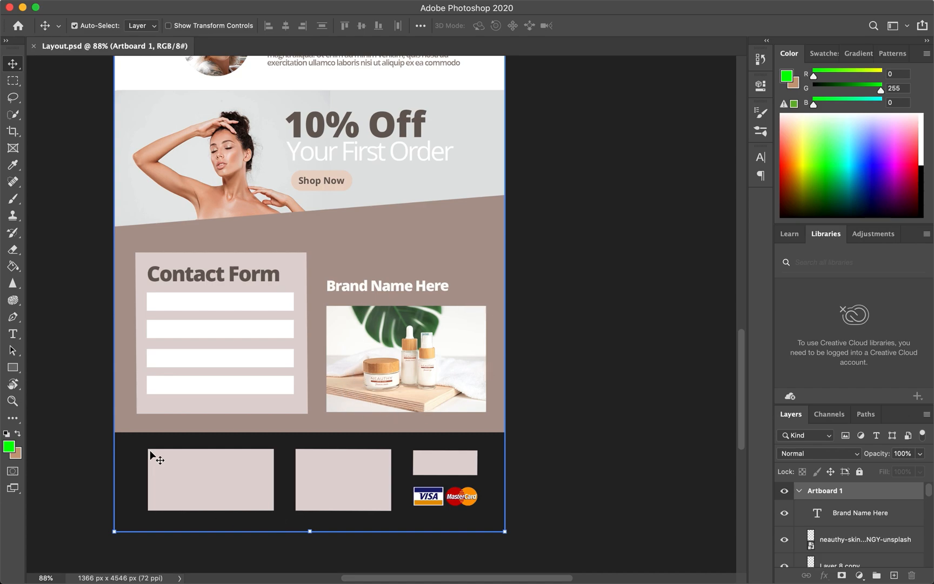
drag(336, 310, 314, 512)
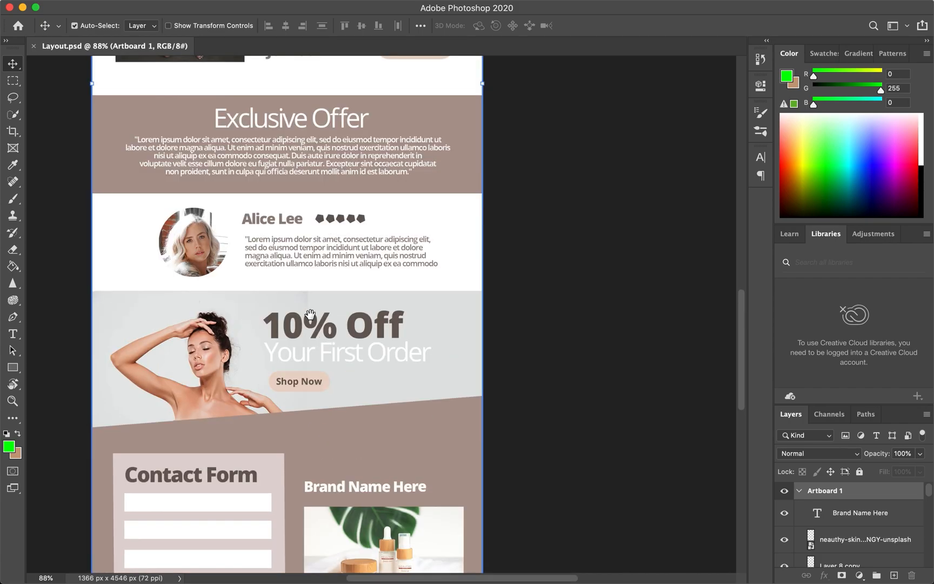
- Review the whole artboard once more, from the header down to the footer and back up
drag(324, 87, 317, 530)
drag(325, 167, 369, 255)
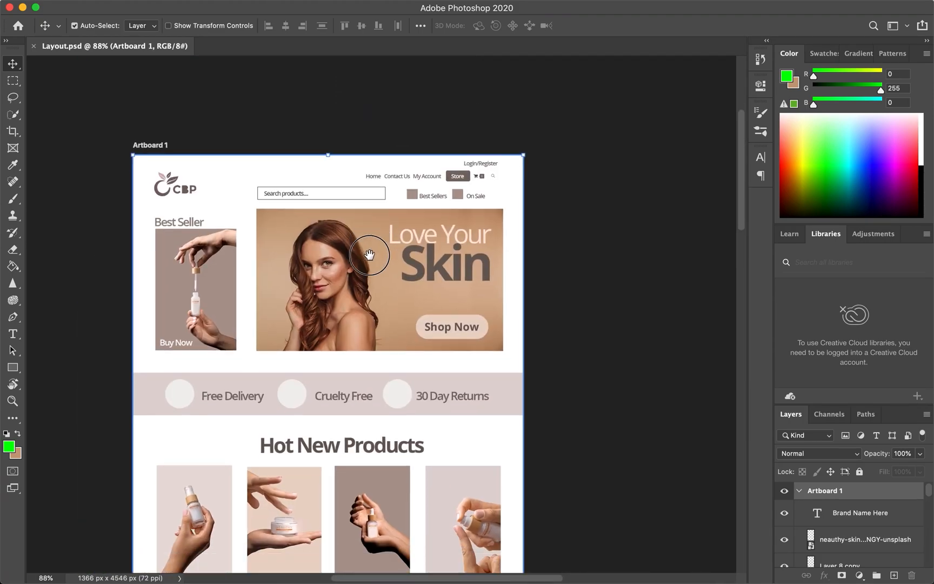
drag(375, 438, 370, 363)
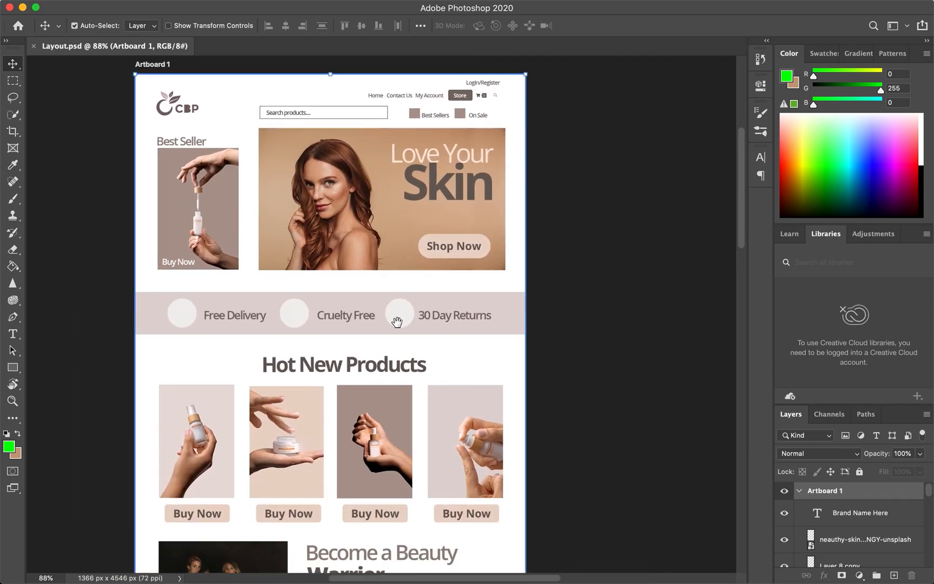
drag(337, 508, 340, 313)
drag(341, 532, 334, 349)
drag(336, 486, 345, 305)
drag(344, 483, 352, 286)
drag(356, 436, 359, 369)
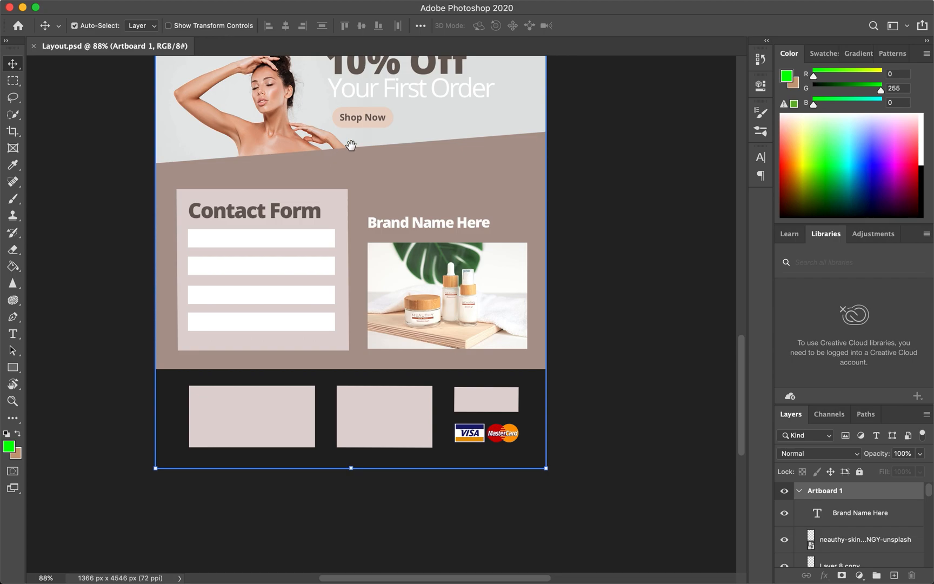
drag(387, 137, 379, 323)
drag(377, 171, 373, 400)
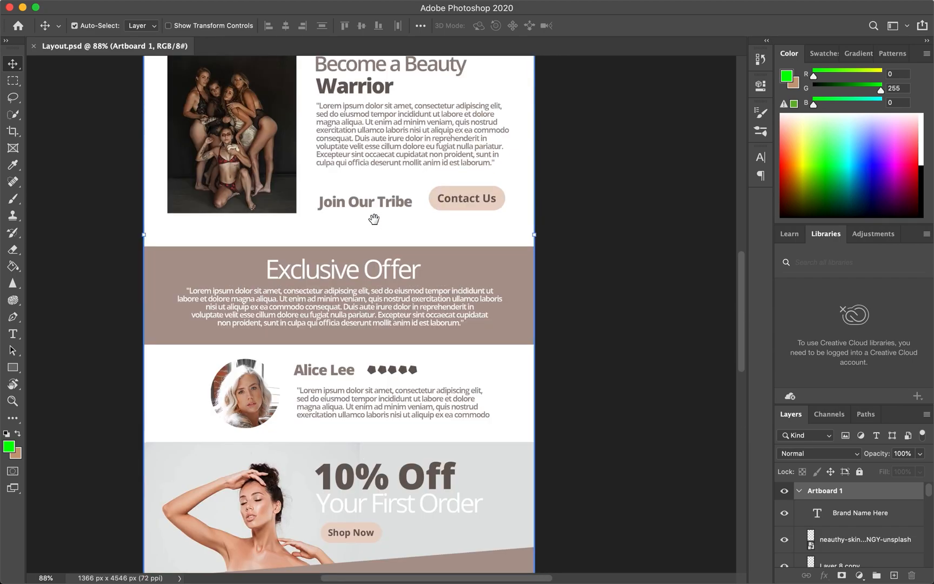
drag(373, 218, 377, 437)
drag(378, 178, 377, 324)
drag(377, 152, 375, 348)
drag(378, 207, 380, 303)
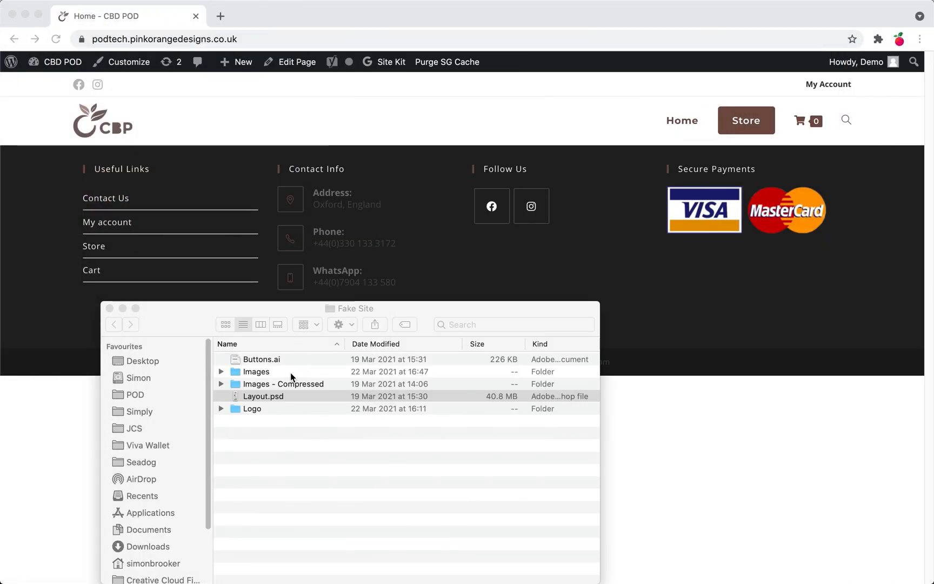
- Check the Images - Compressed folder inside Fake Site and open the Images folder to view the site's pictures
double_click(261, 383)
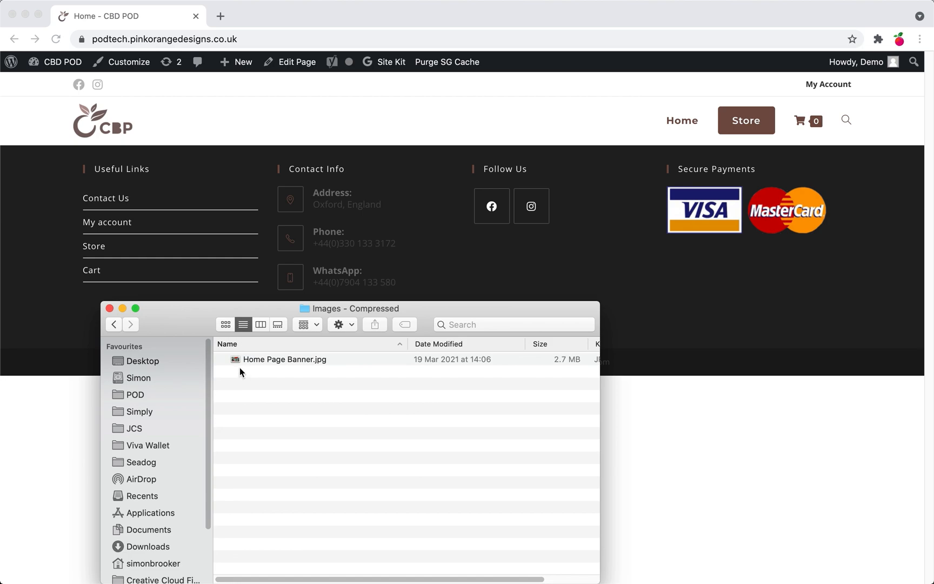
click(113, 324)
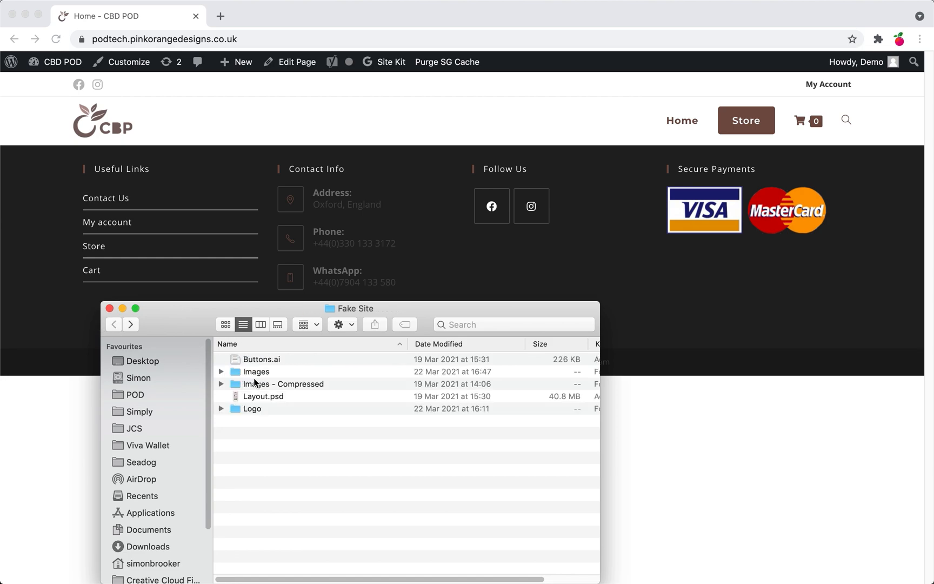
double_click(258, 371)
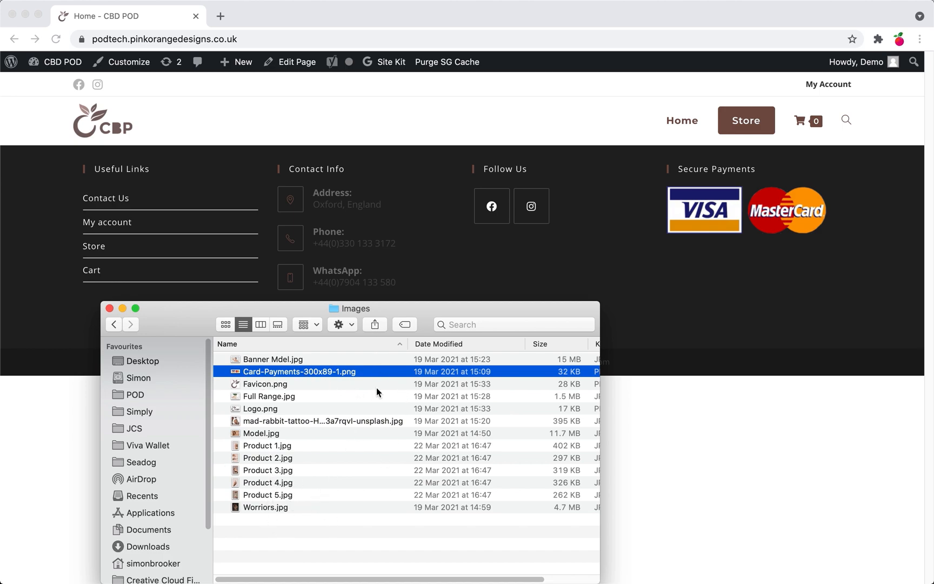
- Switch to Safari and compress Card-Payments-300x89-1.png from the Images folder with TinyPNG
click(117, 548)
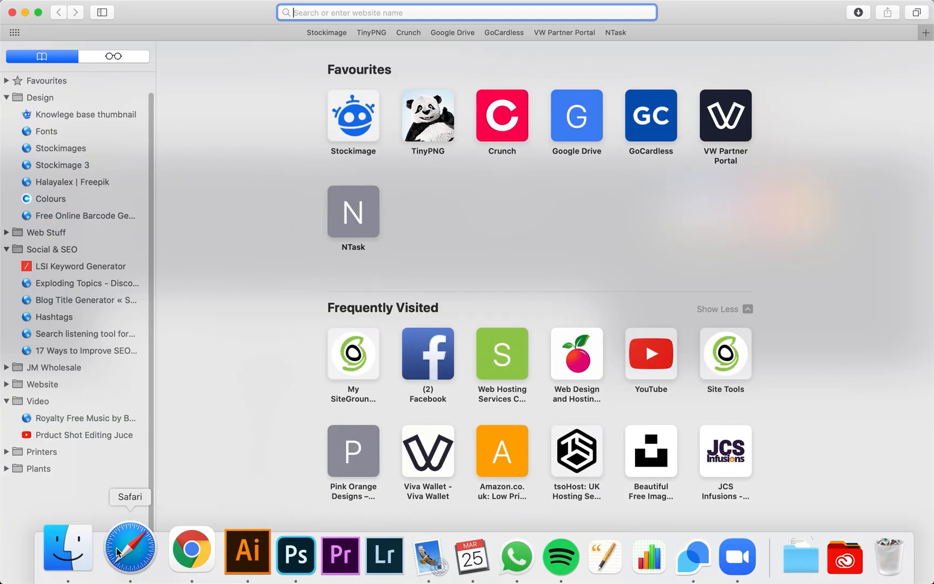
click(434, 120)
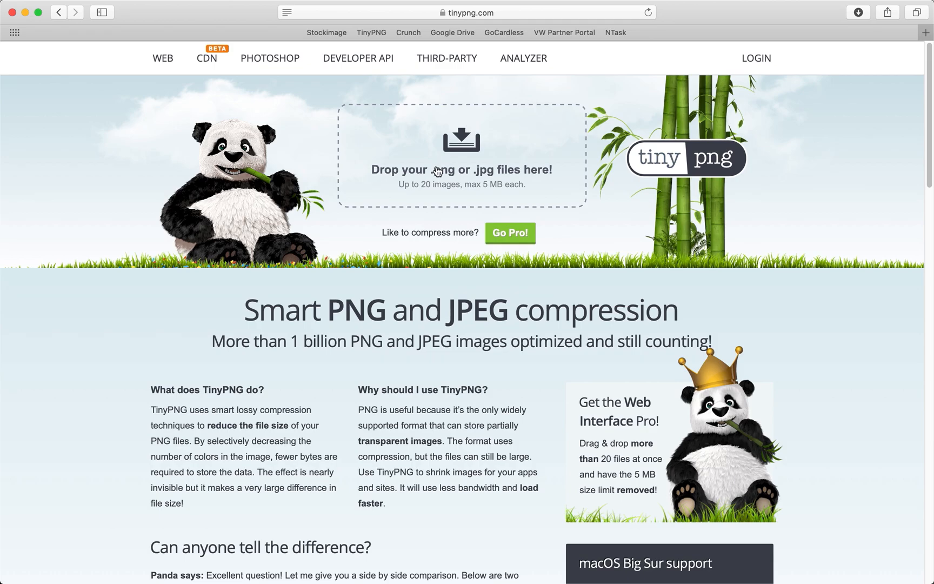
key(F11)
key(F11)
key(ctrl+Up)
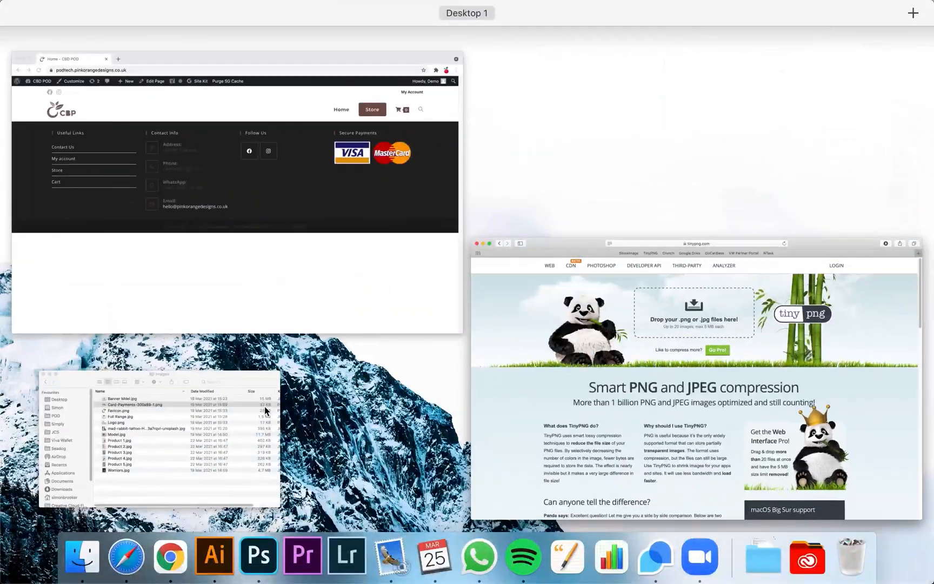
click(267, 410)
drag(299, 371, 448, 165)
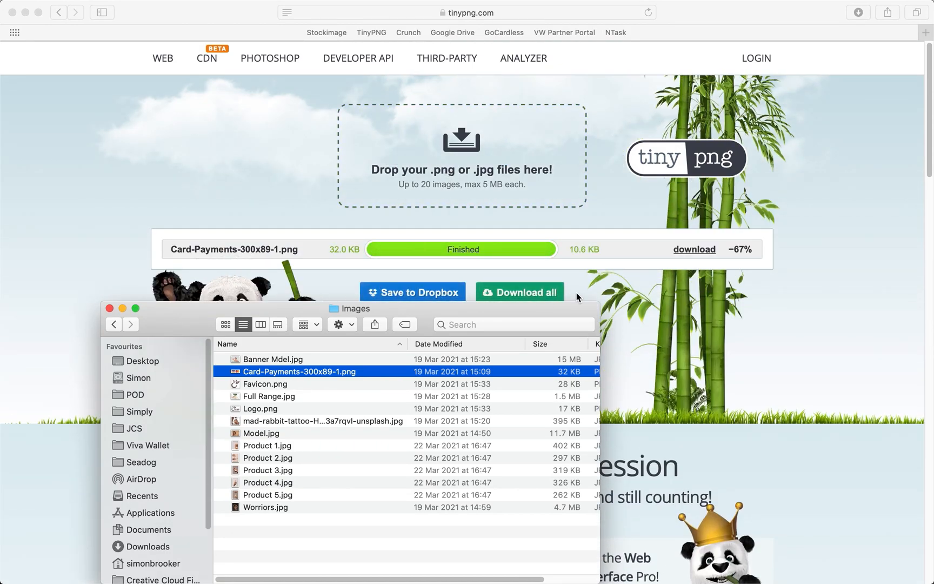
- Close the Images folder and the TinyPNG window to return to the CBD POD site in Chrome
drag(484, 315, 481, 433)
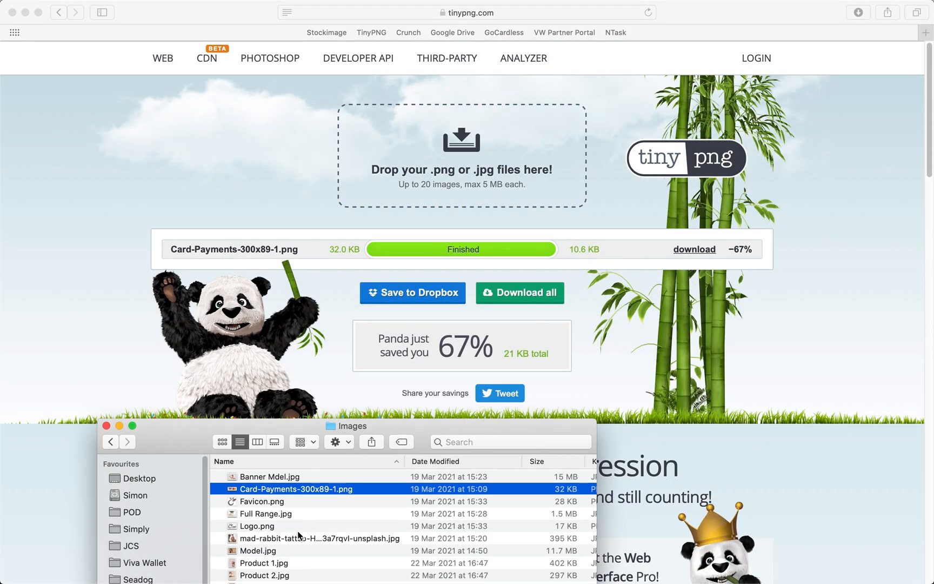
click(106, 426)
click(11, 12)
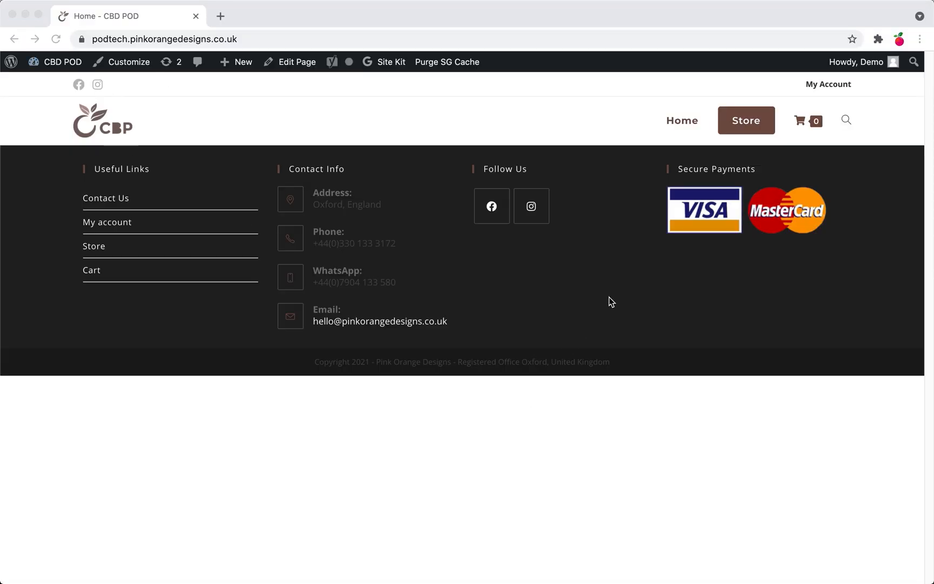
- Go to the WordPress dashboard and open the Home page for editing from the list of all pages
click(234, 239)
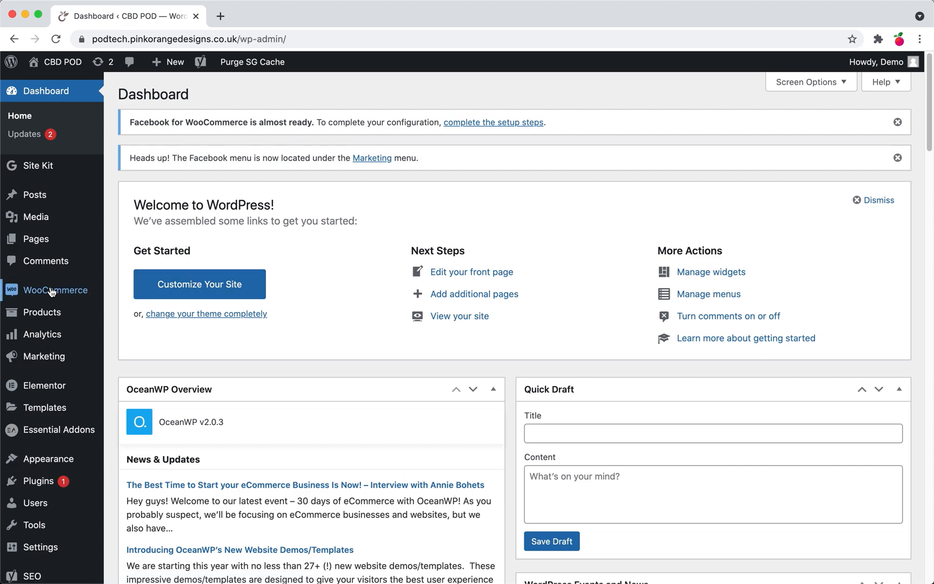
mouse_move(25, 244)
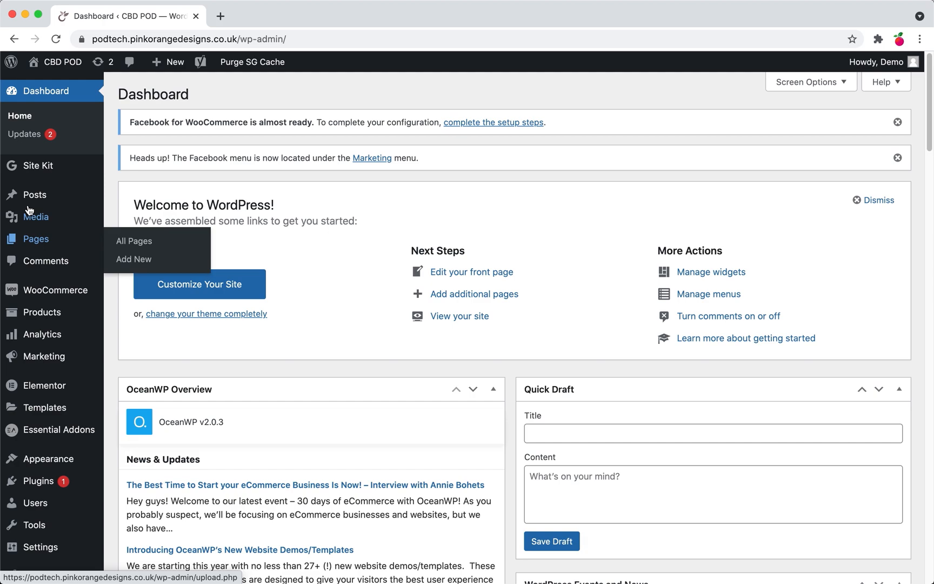
mouse_move(31, 200)
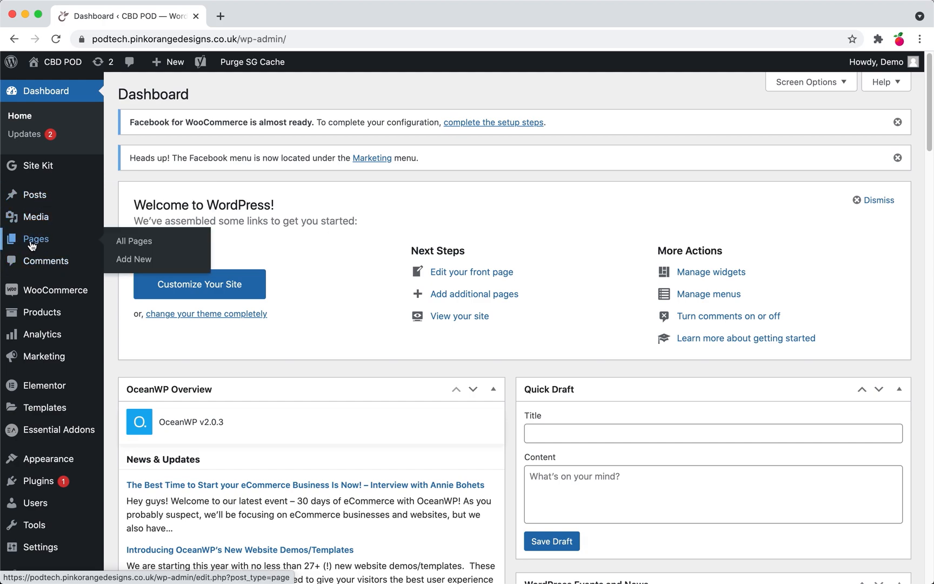
click(32, 245)
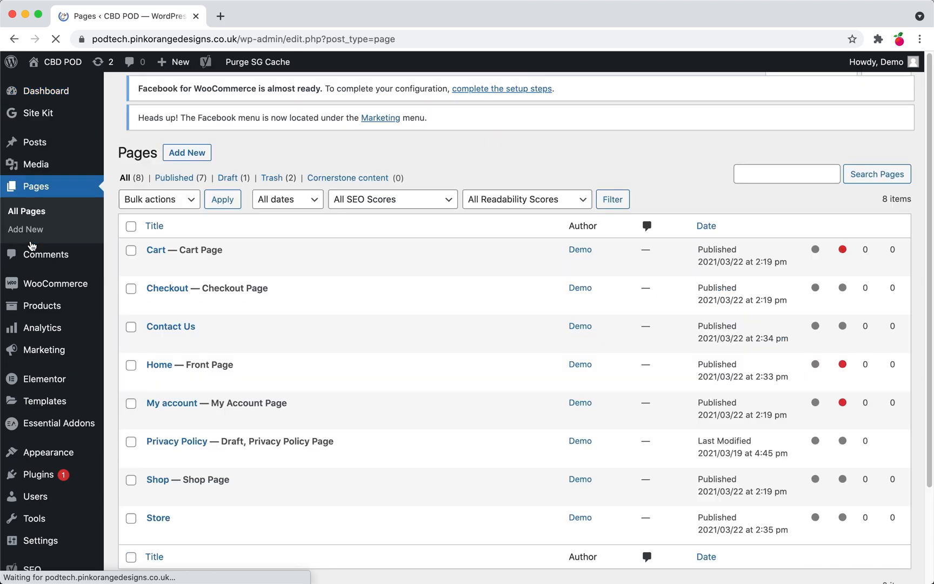
scroll(295, 247, down, 2)
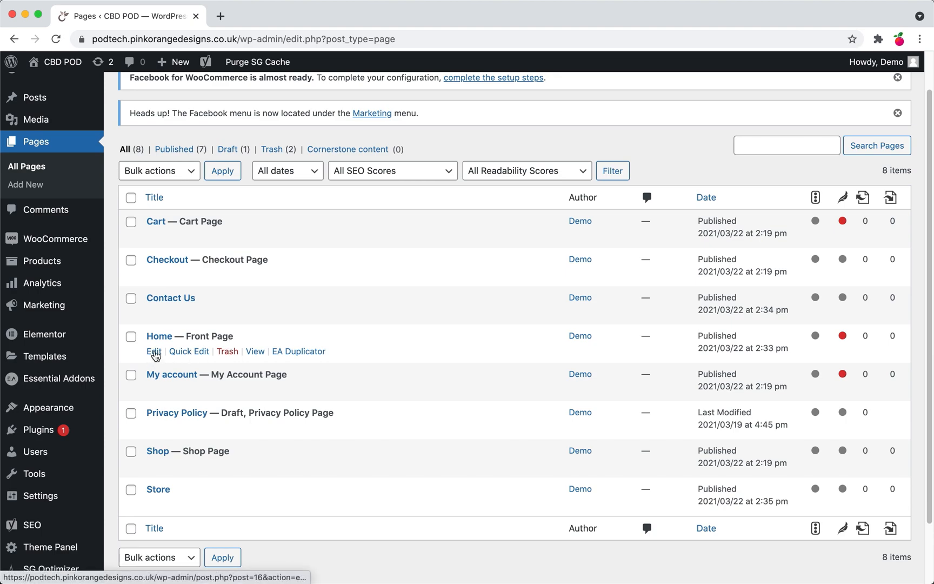
click(154, 352)
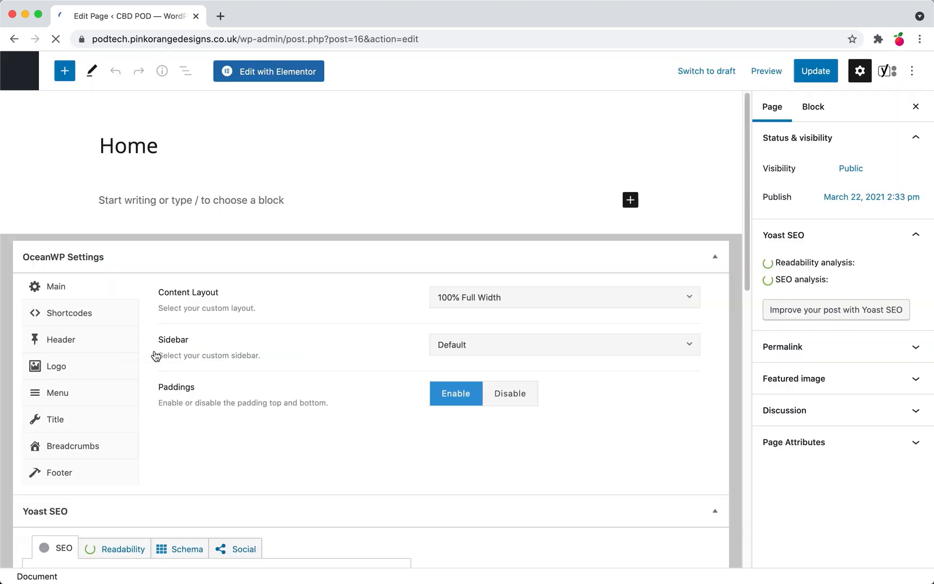
- Look over the Home page's OceanWP and Yoast SEO settings and open the page in the Elementor editor
scroll(267, 330, down, 6)
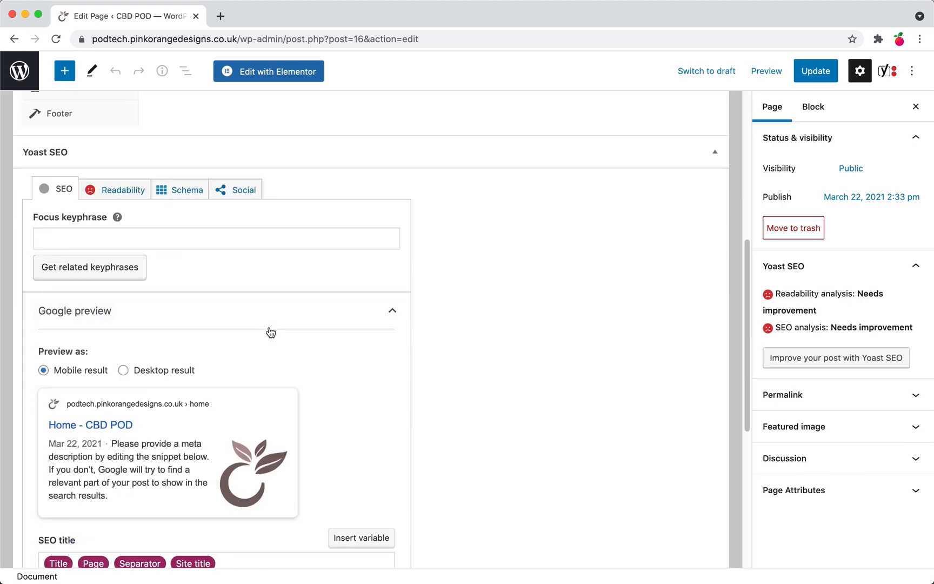
scroll(258, 313, down, 2)
scroll(258, 313, down, 2)
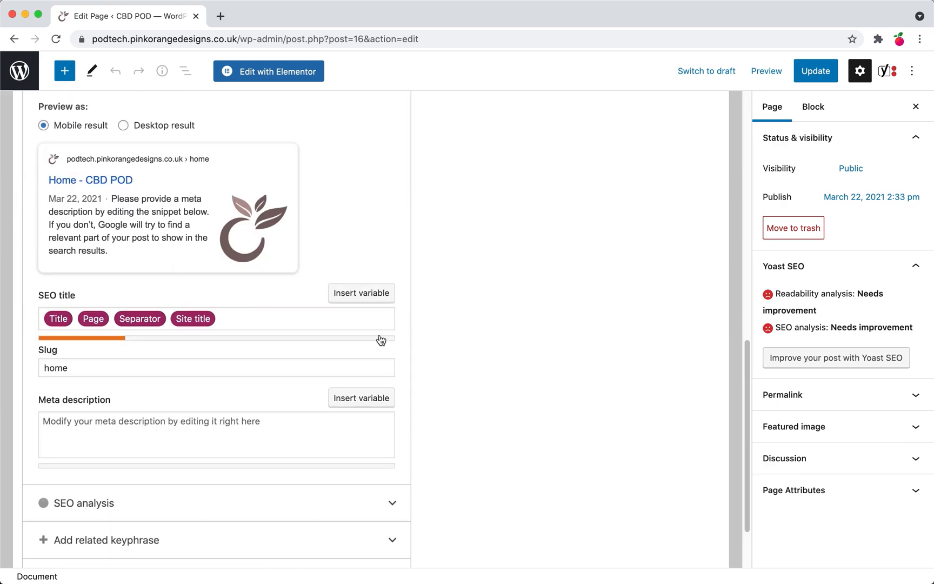
scroll(235, 369, up, 10)
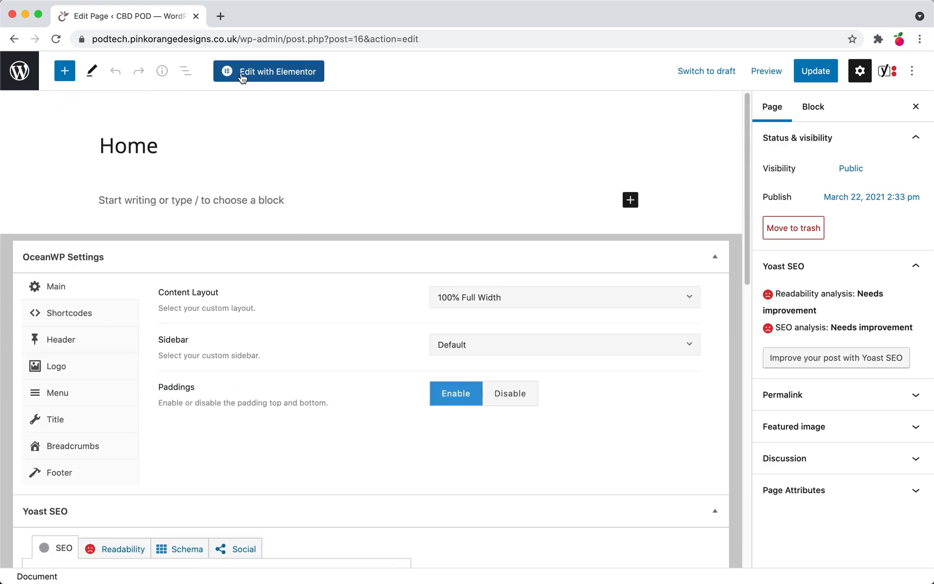
click(304, 78)
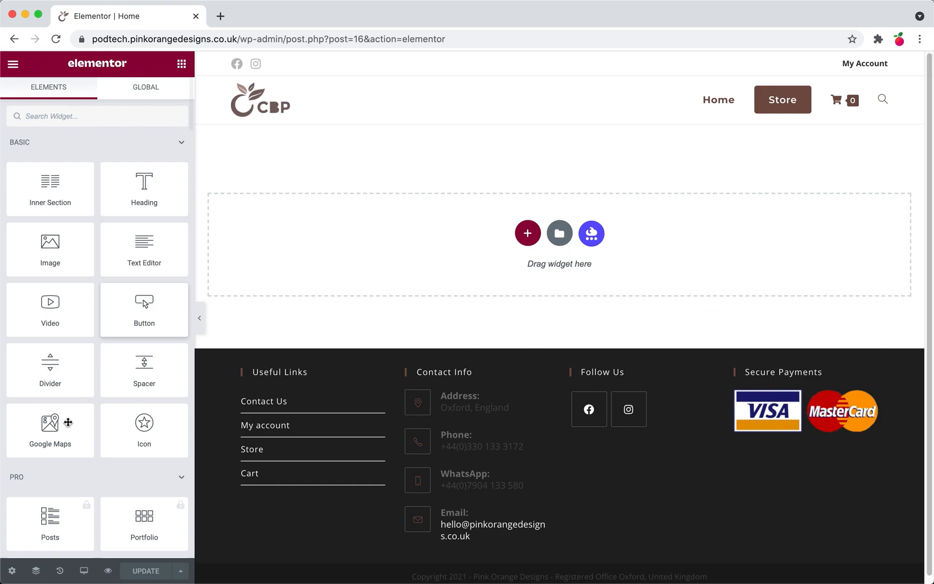
- Collapse the Pro widget category and look through the Basic, General and Essential Addons widgets
scroll(147, 204, down, 4)
scroll(147, 204, up, 4)
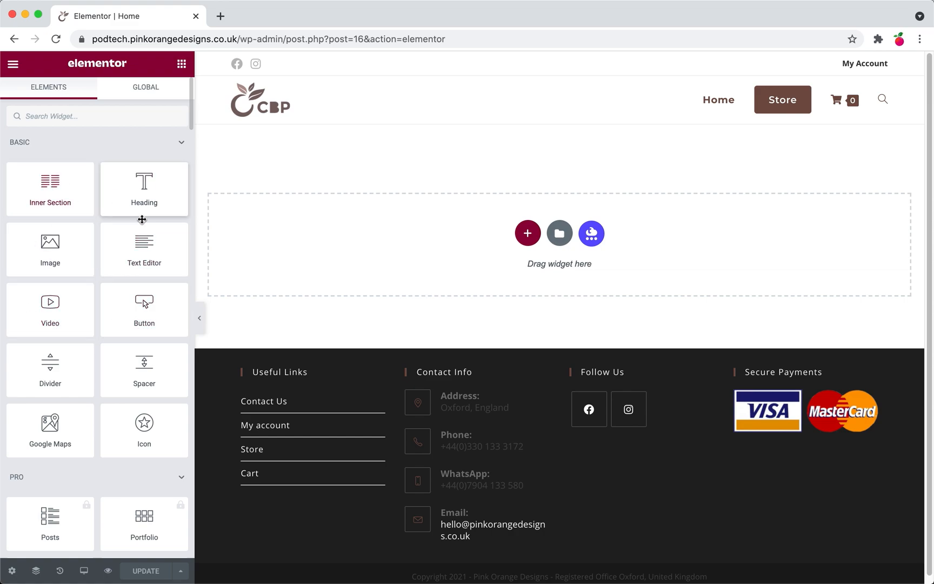
scroll(136, 294, down, 3)
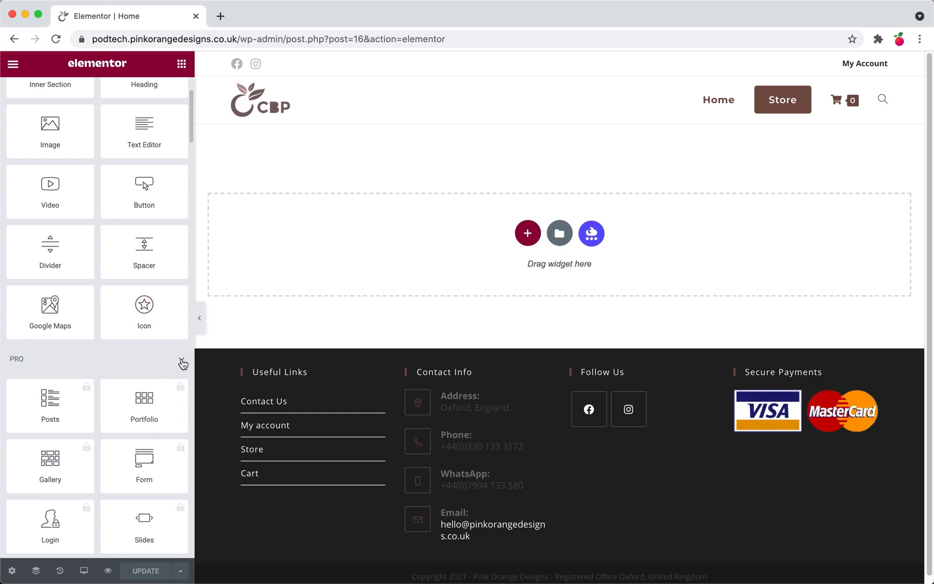
click(183, 363)
scroll(151, 367, down, 4)
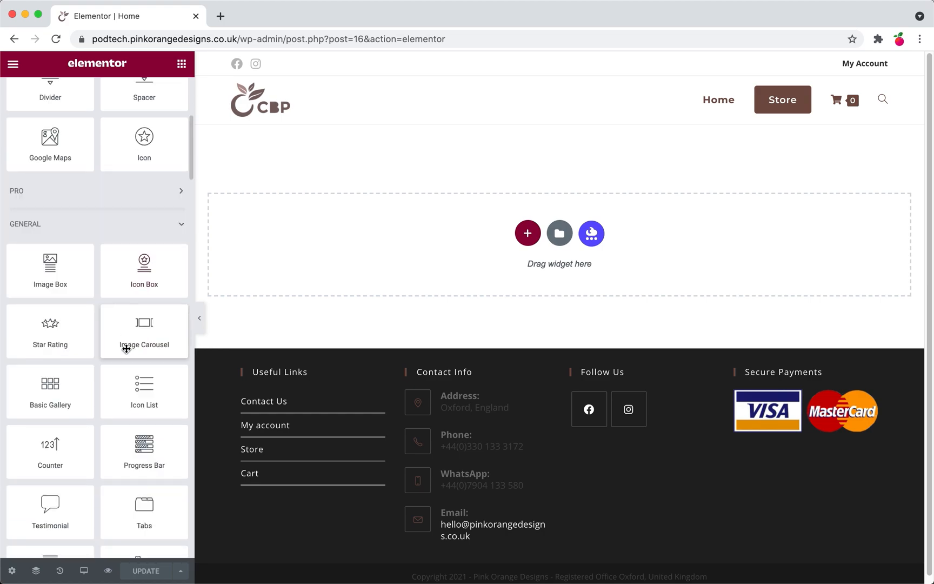
scroll(128, 325, down, 7)
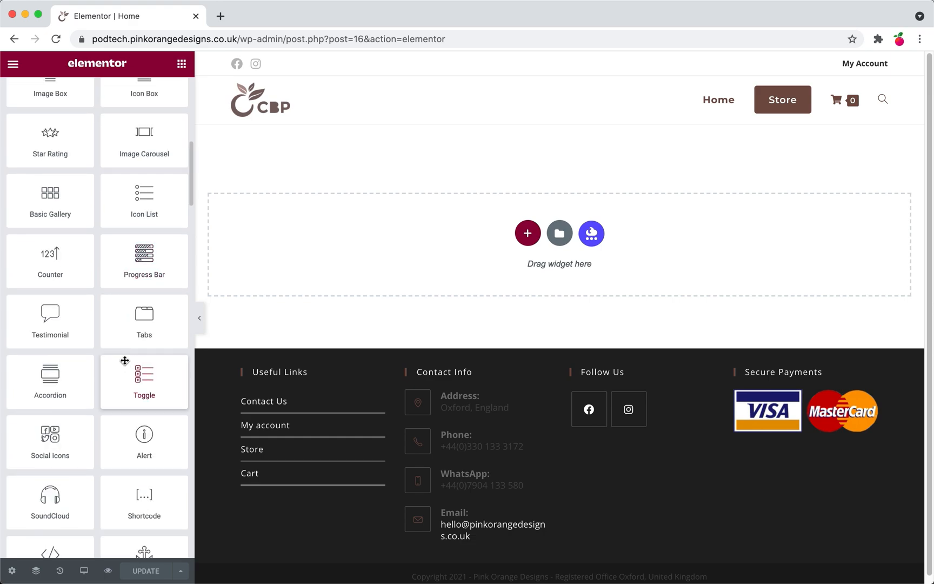
scroll(122, 375, down, 7)
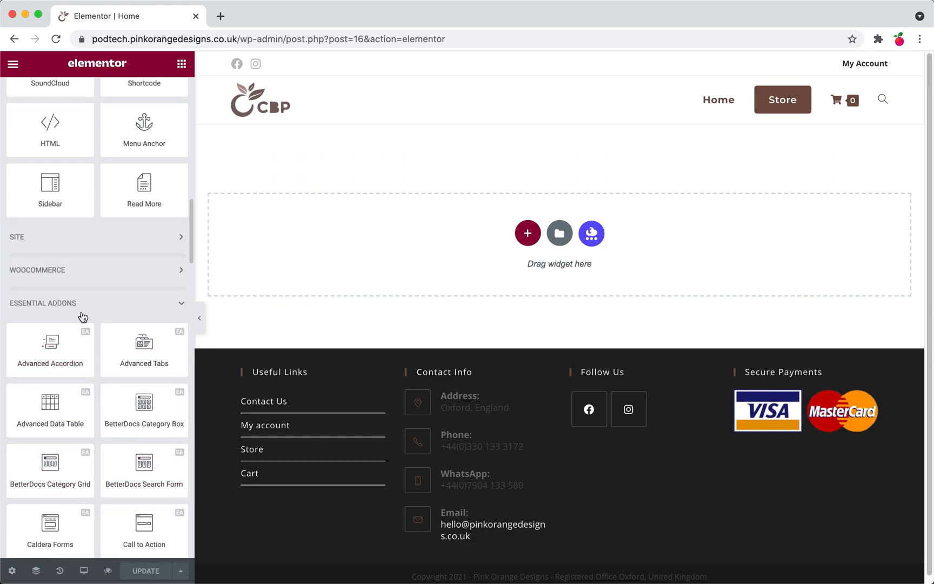
scroll(70, 318, up, 20)
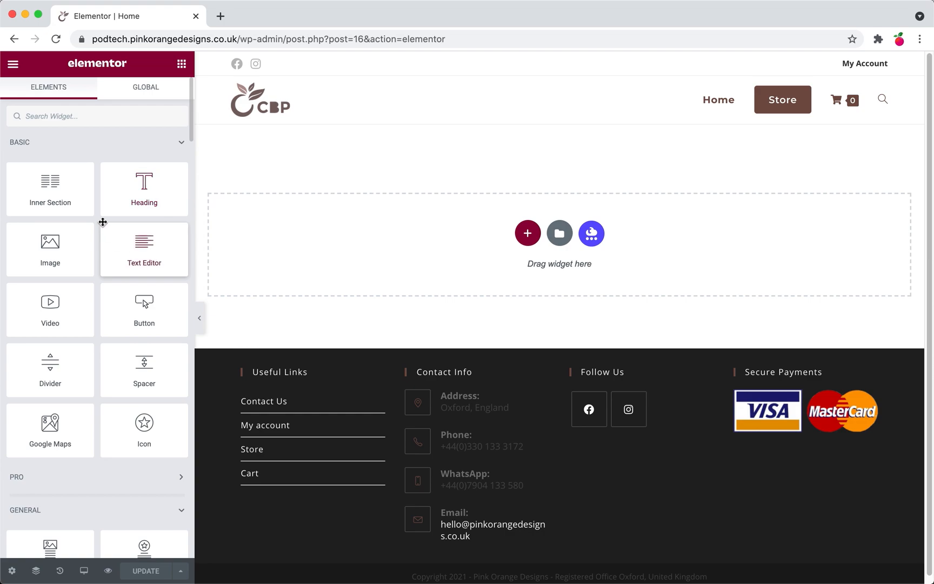
mouse_move(151, 191)
mouse_down()
mouse_move(271, 192)
mouse_move(543, 221)
mouse_move(178, 188)
mouse_move(165, 198)
mouse_up()
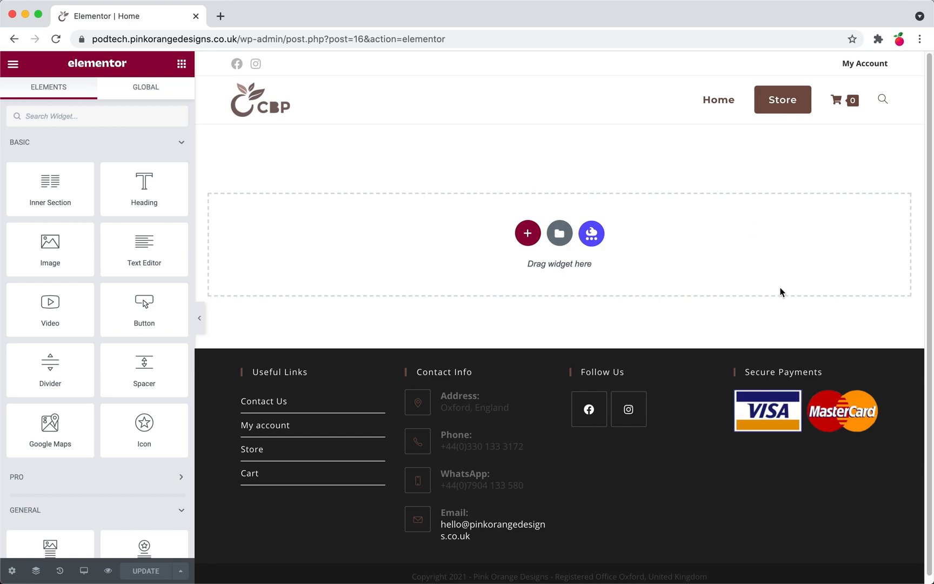
- Add a section with six equal columns to the page, checking the header area of the Layout.psd mockup in Photoshop
click(528, 233)
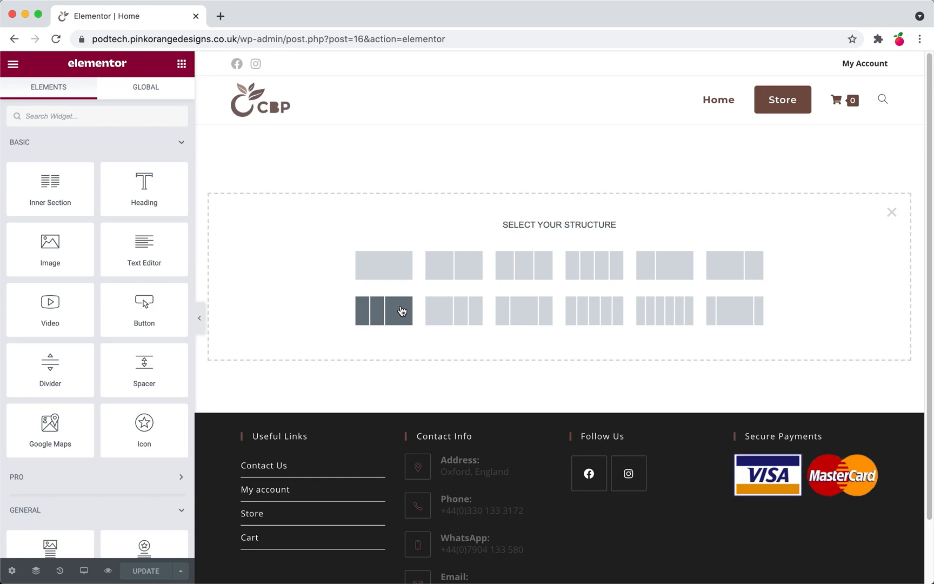
drag(0, 60, 745, 8)
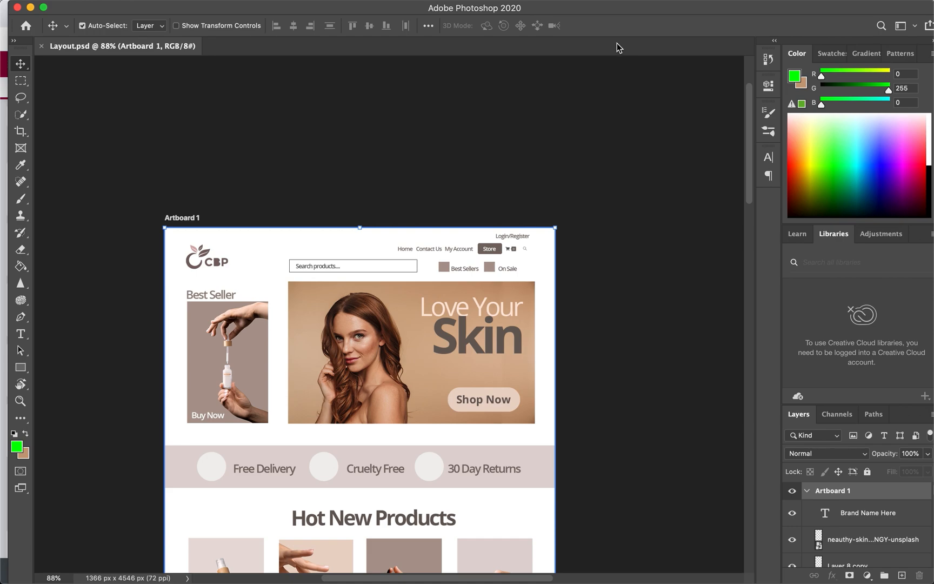
drag(623, 19, 0, 34)
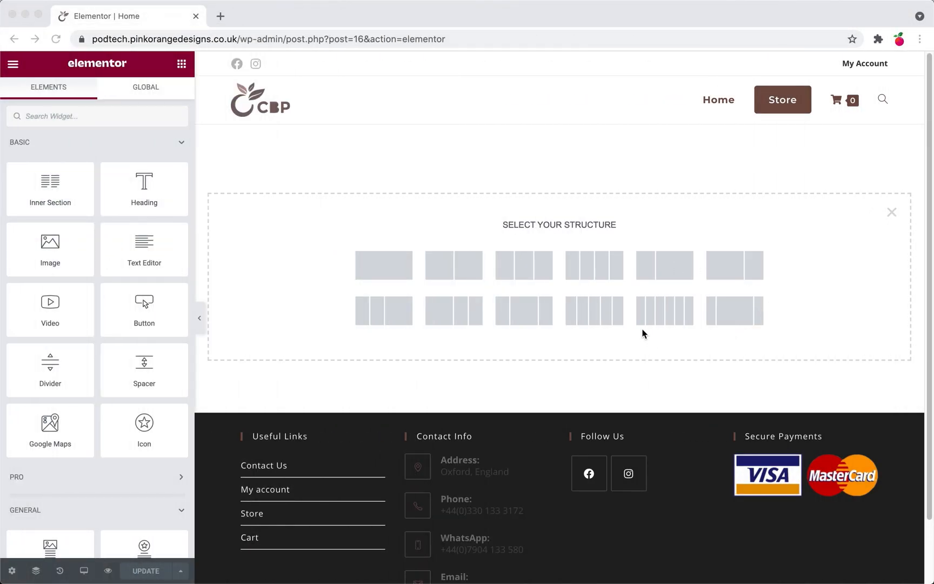
click(670, 317)
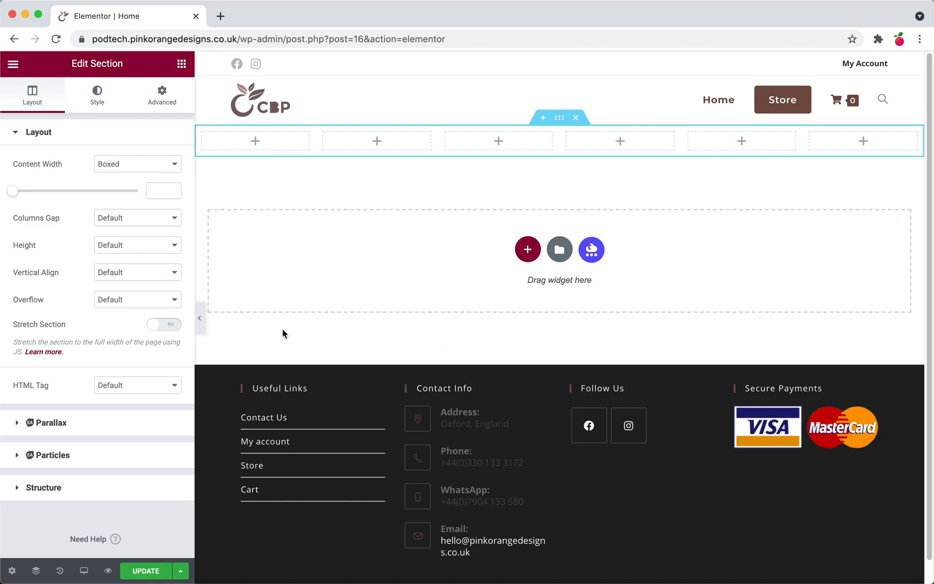
- Find the Product Search widget and place it in the second column of the new section
click(181, 65)
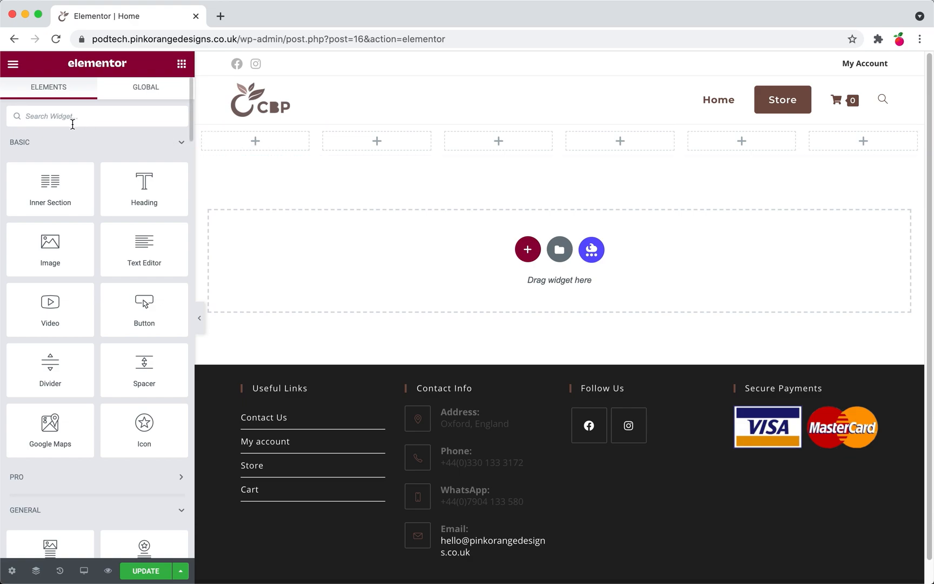
text(search)
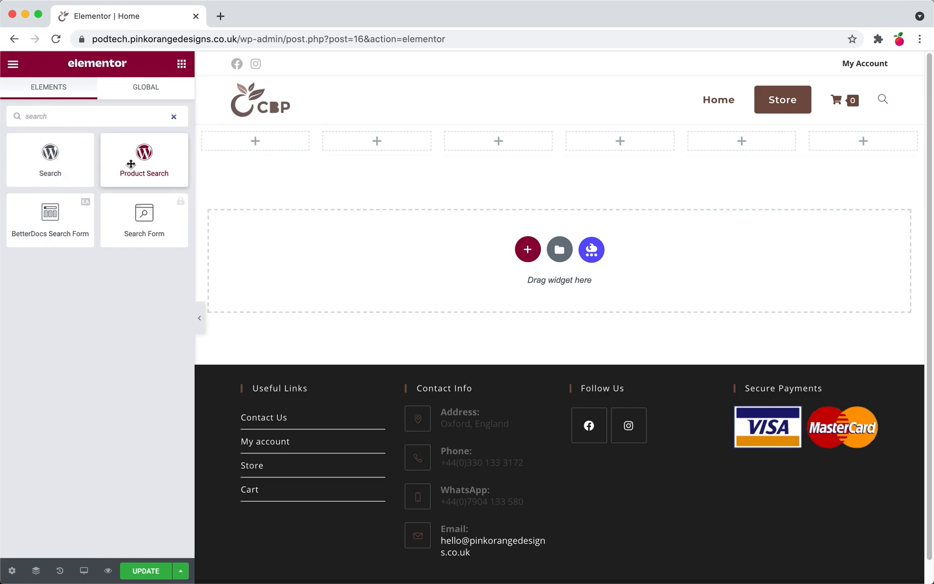
drag(132, 182, 359, 145)
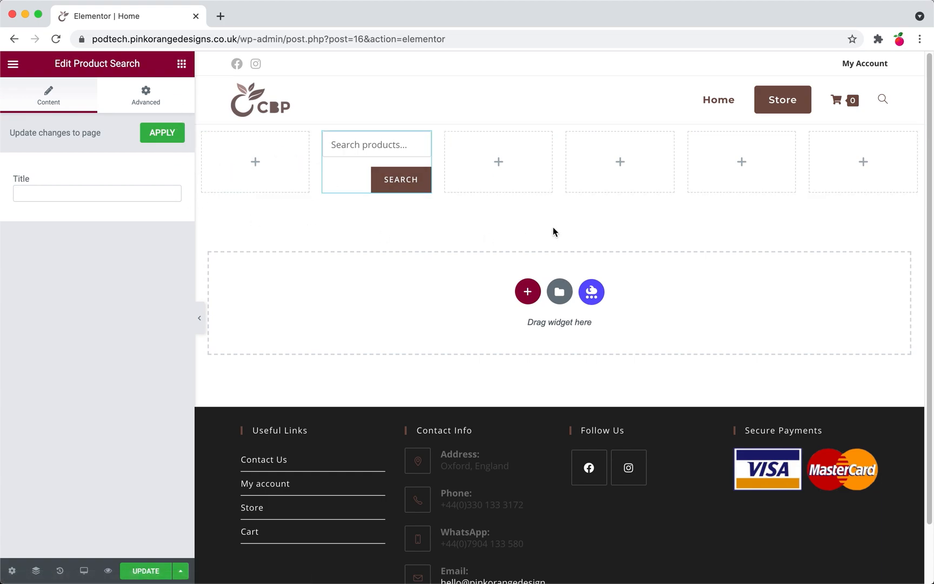
- Search the widgets for "button" and place a Creative Button in the third column
click(183, 65)
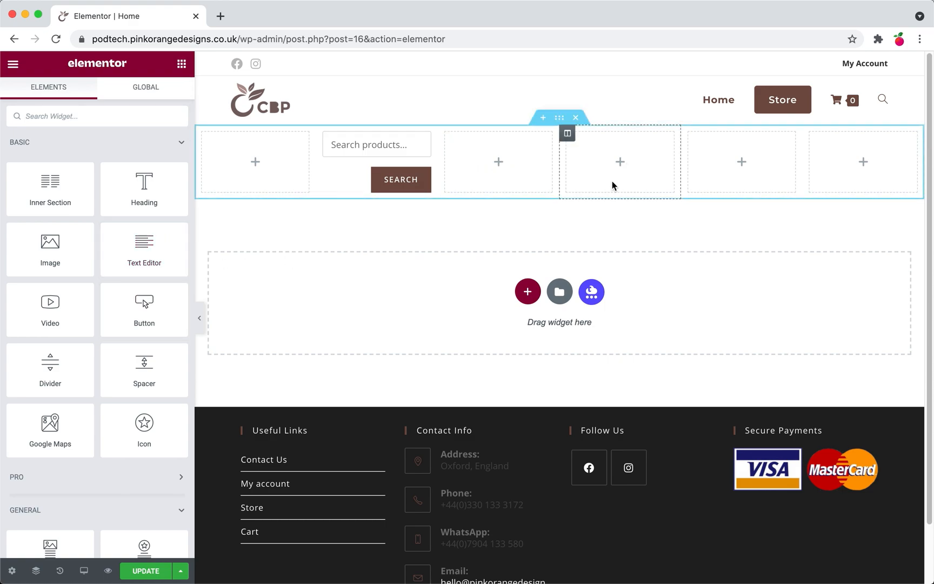
text(fac)
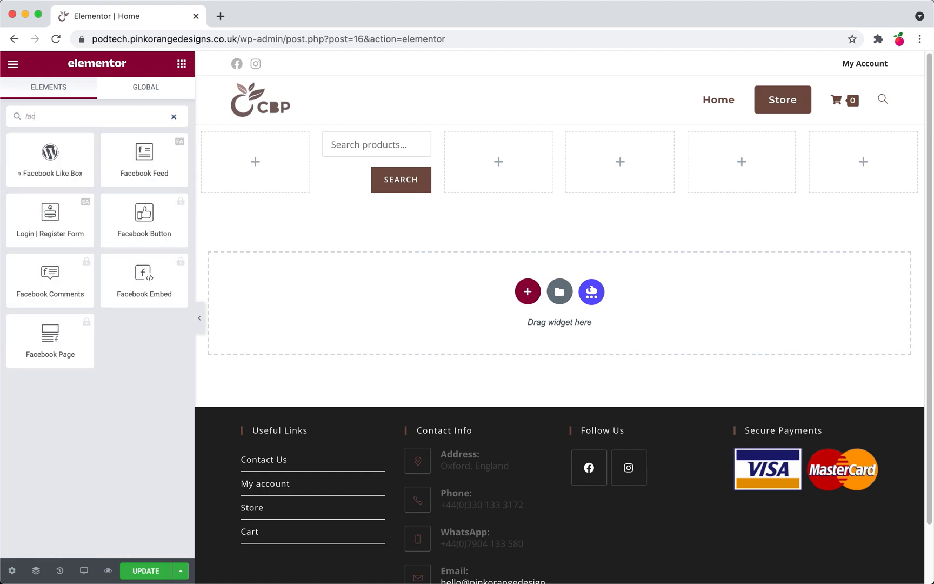
key(BackSpace)
text(nc)
key(ctrl+a)
text(button)
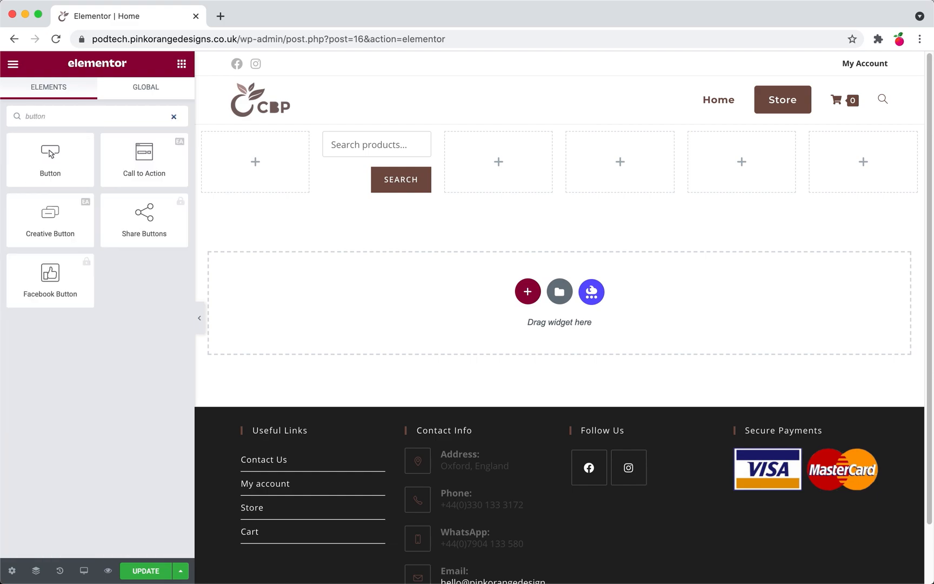
drag(87, 216, 508, 173)
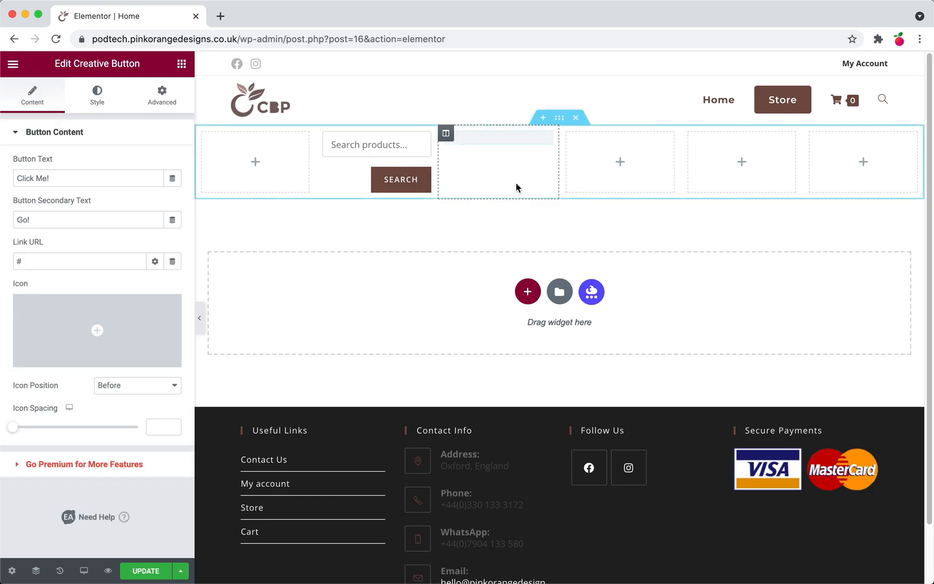
- Give the Creative Button the Angry icon and delete the empty column immediately after the button's column
click(127, 313)
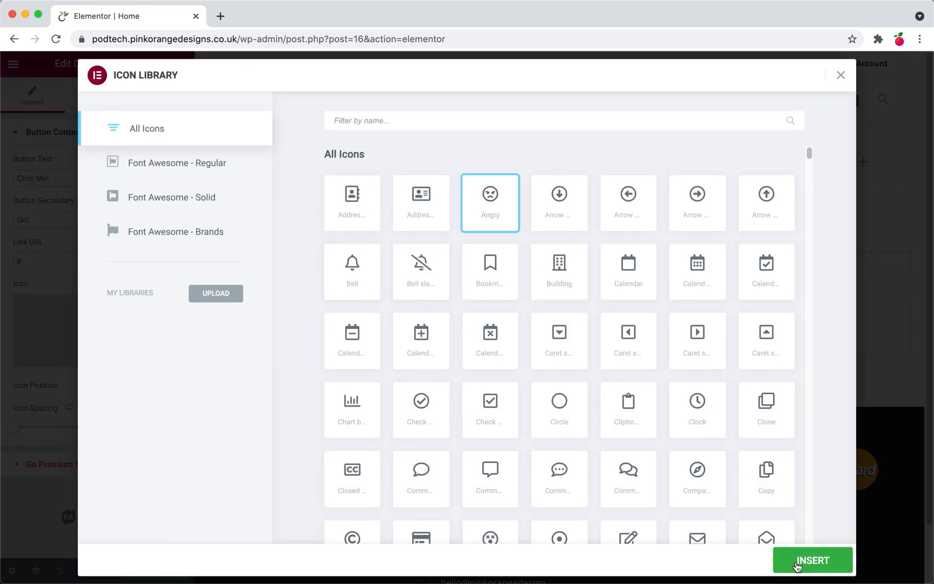
click(795, 562)
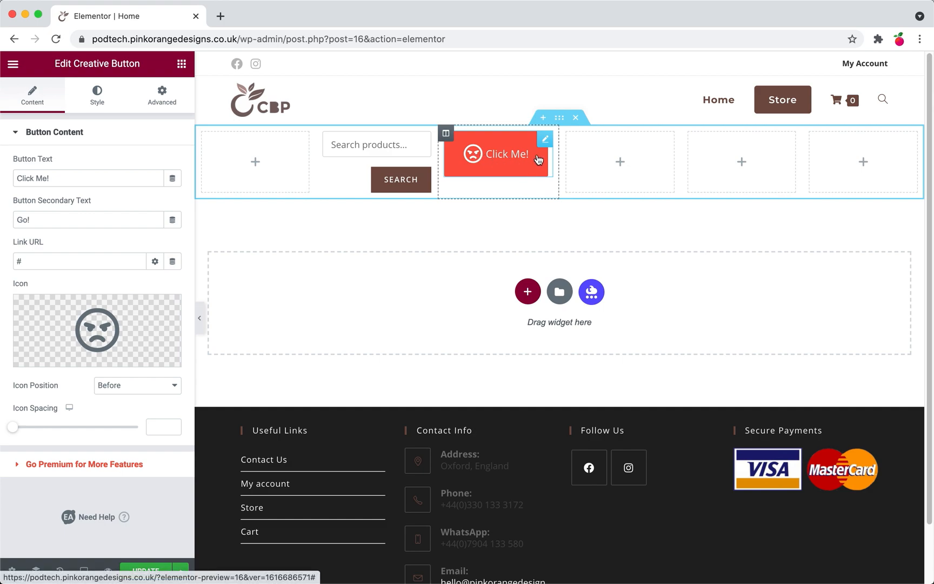
right_click(593, 159)
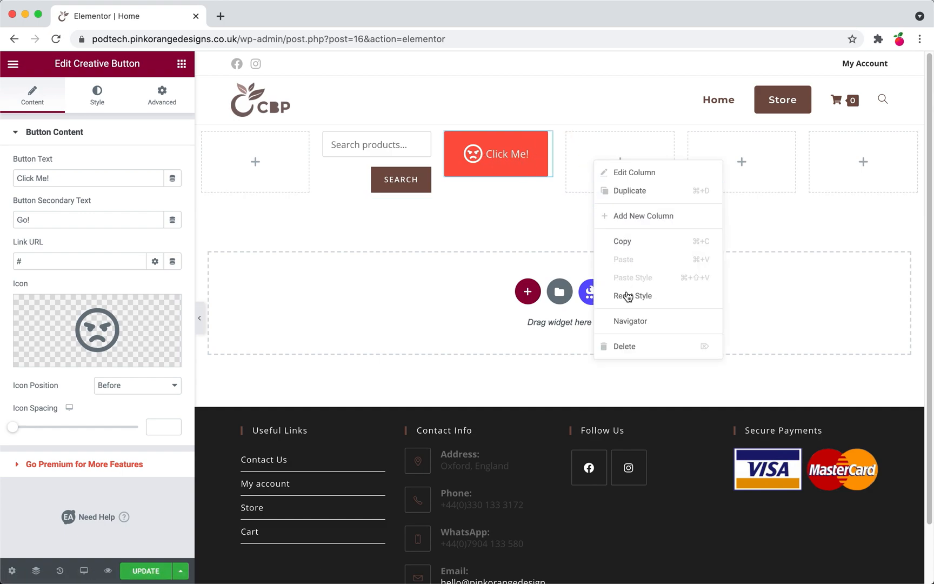
click(623, 347)
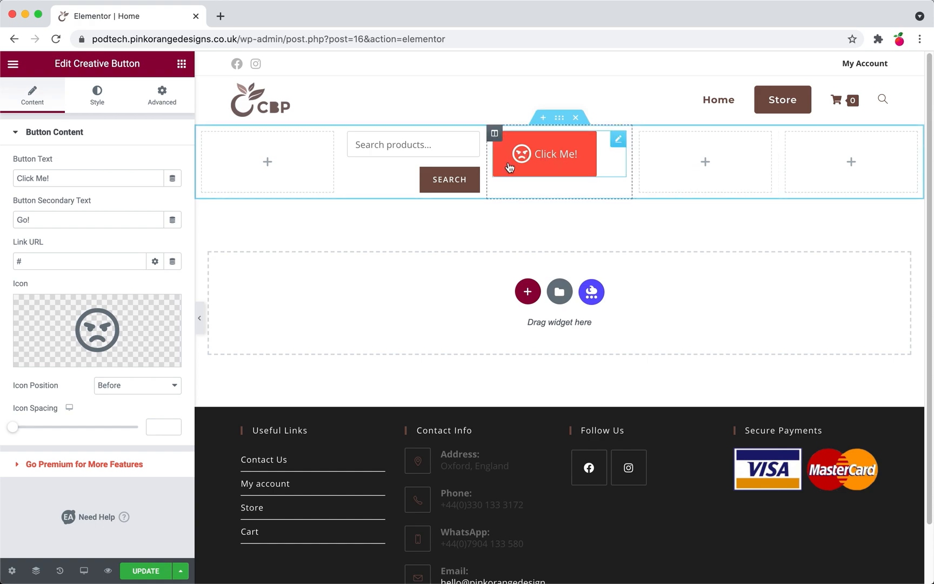
- Review the Creative Button's style settings and set its linked margins to 25 px on all four sides
click(95, 96)
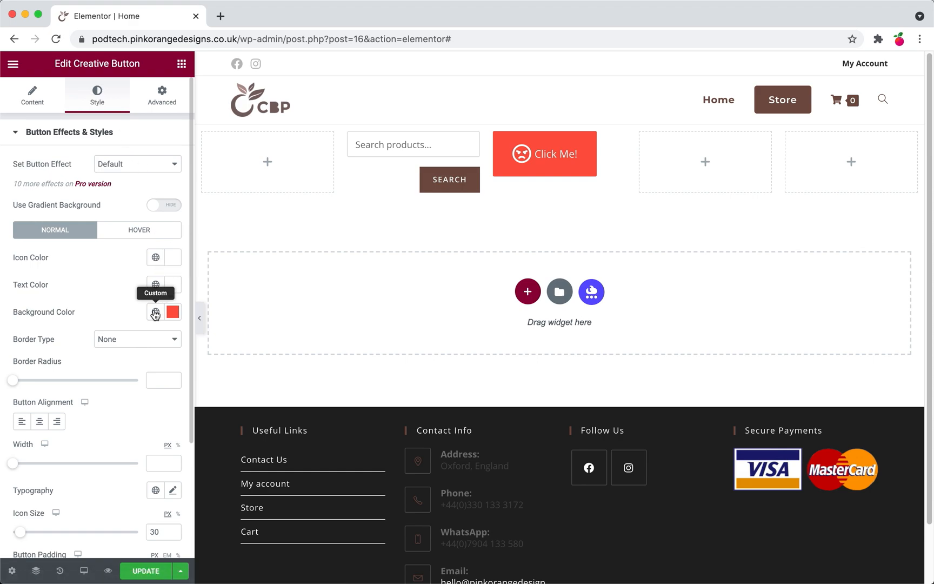
click(46, 108)
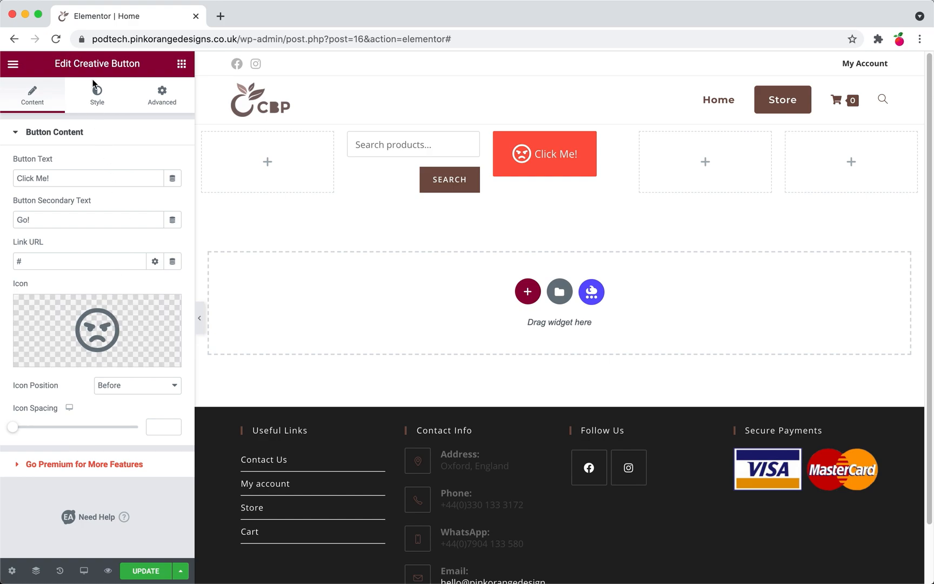
click(98, 101)
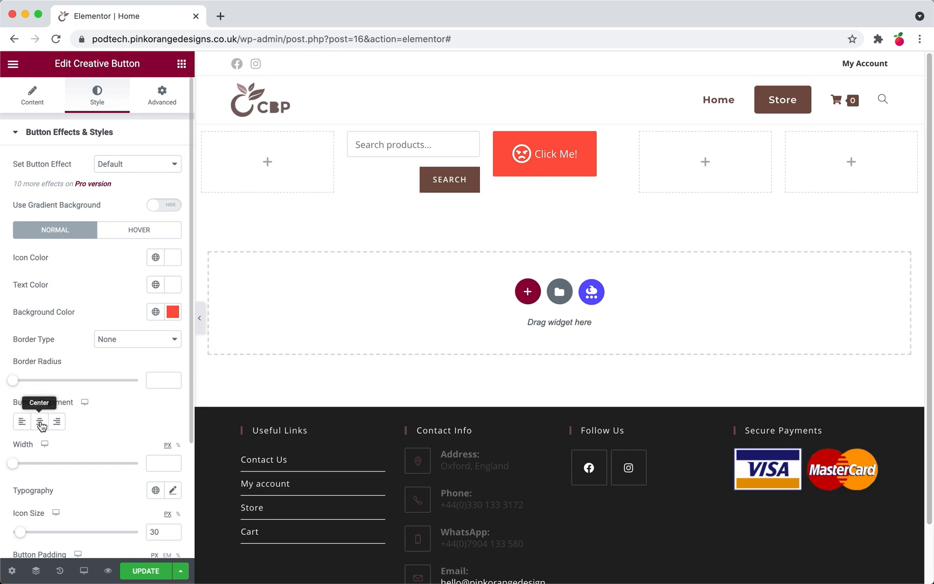
click(164, 97)
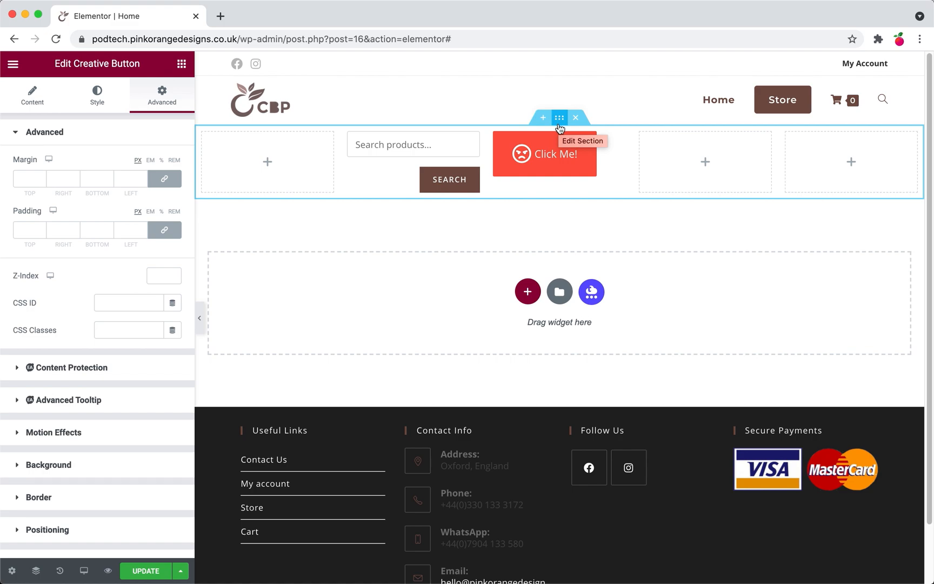
mouse_move(567, 1)
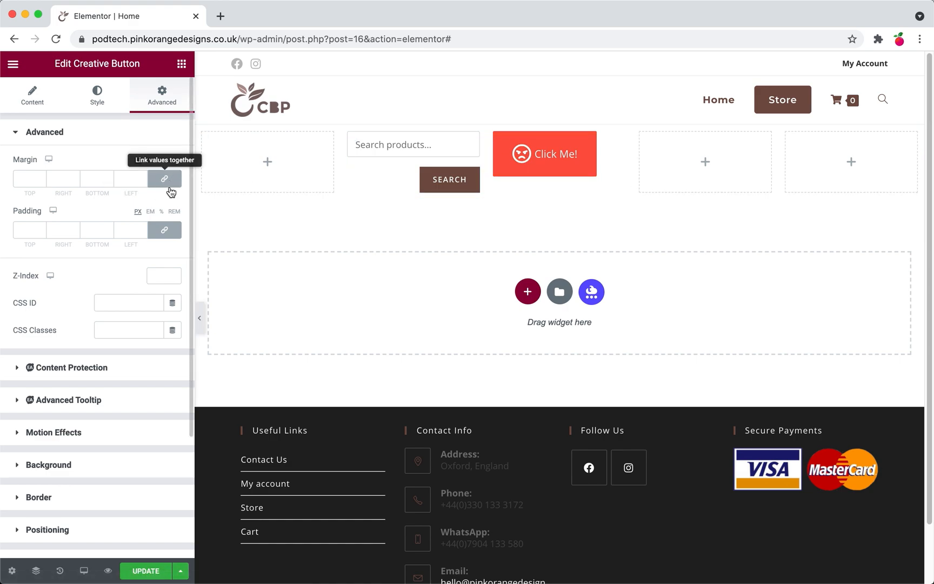
click(141, 177)
click(141, 176)
click(141, 176)
click(142, 177)
click(142, 177)
click(142, 177)
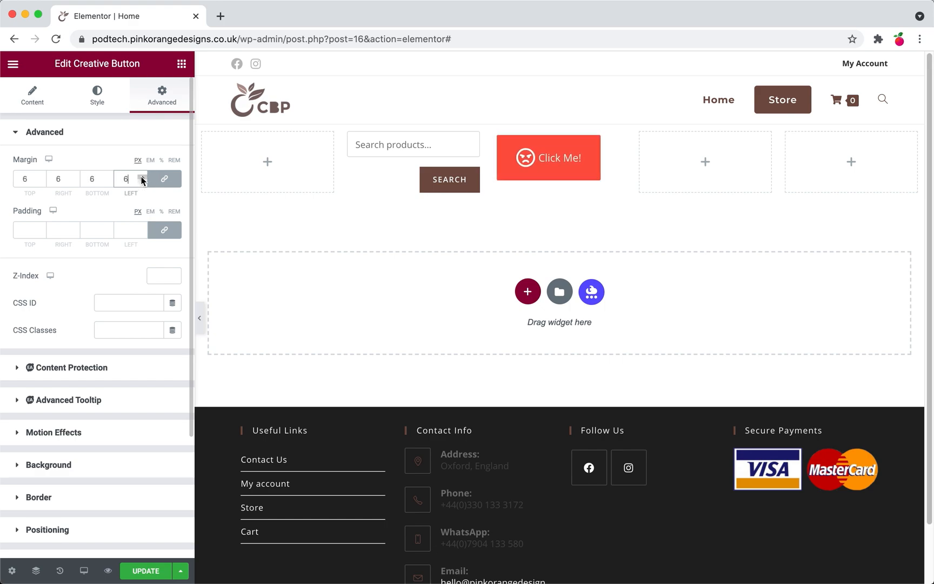
click(141, 178)
click(142, 177)
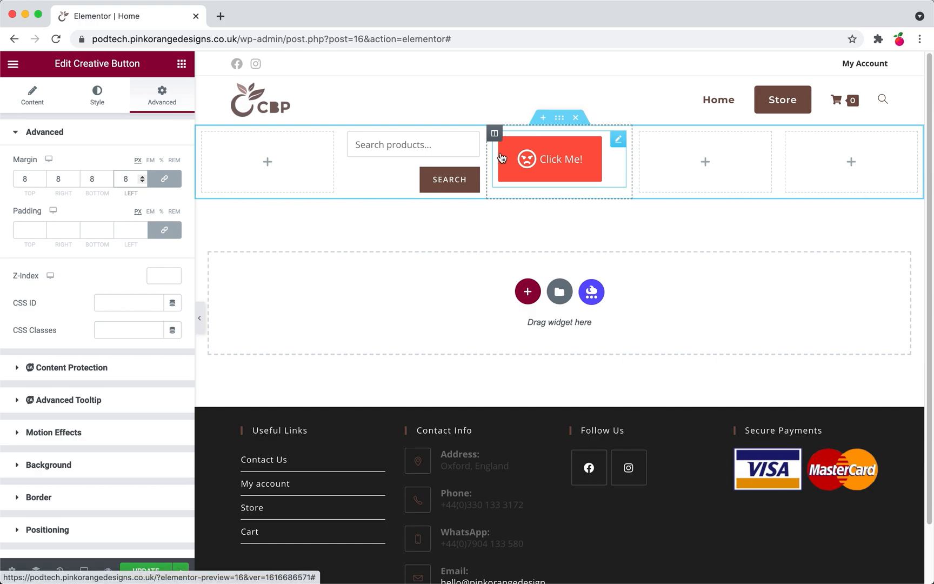
click(142, 177)
click(142, 177)
click(141, 177)
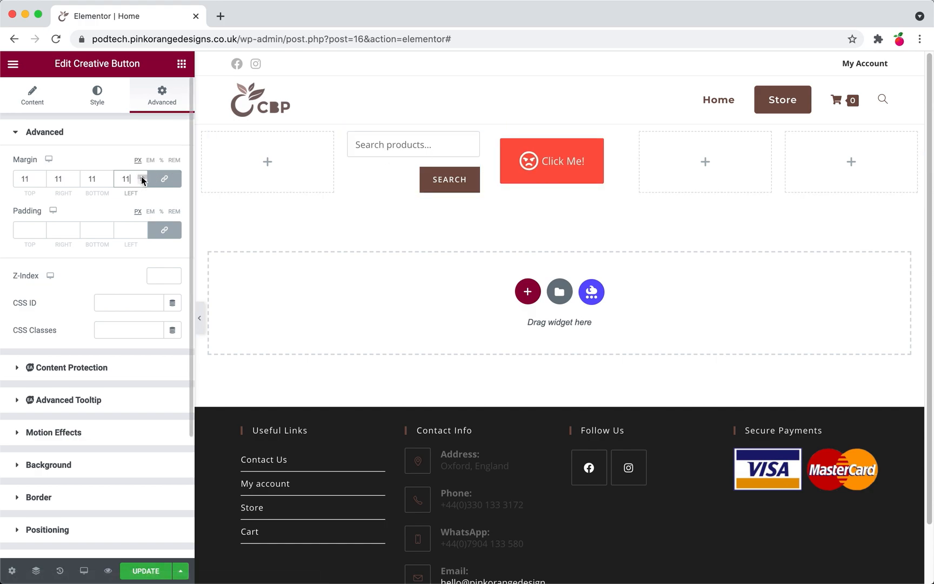
click(141, 177)
click(141, 176)
click(141, 177)
click(141, 177)
click(141, 177)
click(141, 177)
click(141, 177)
click(141, 177)
click(141, 177)
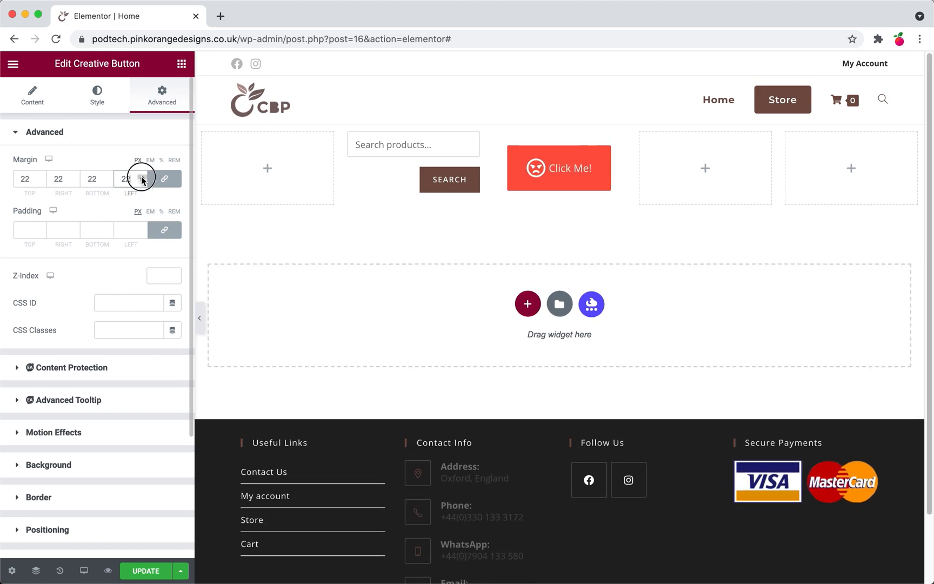
click(141, 176)
click(141, 177)
click(141, 177)
click(141, 177)
click(135, 230)
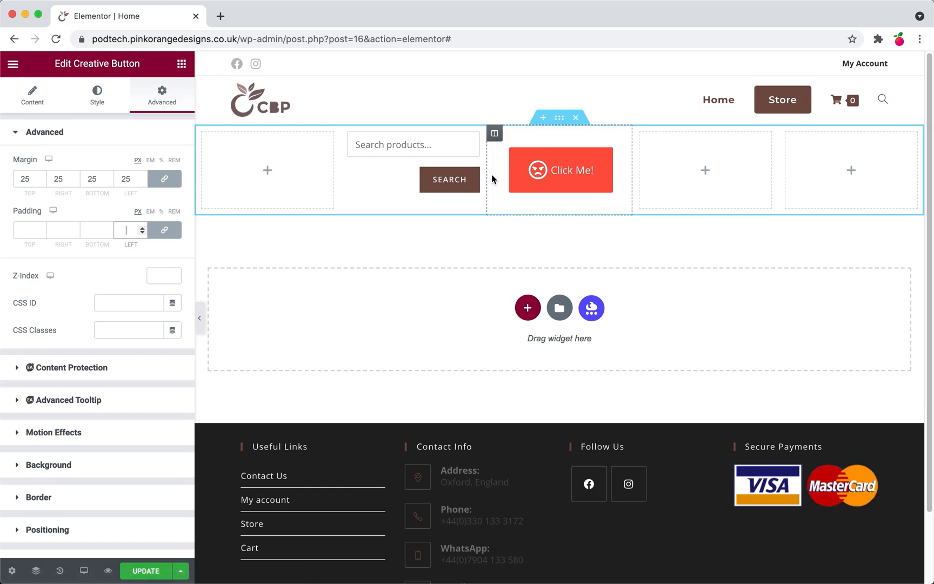
- Unlink the Creative Button's margin values, try a larger left margin, and set the left margin to 0
click(162, 179)
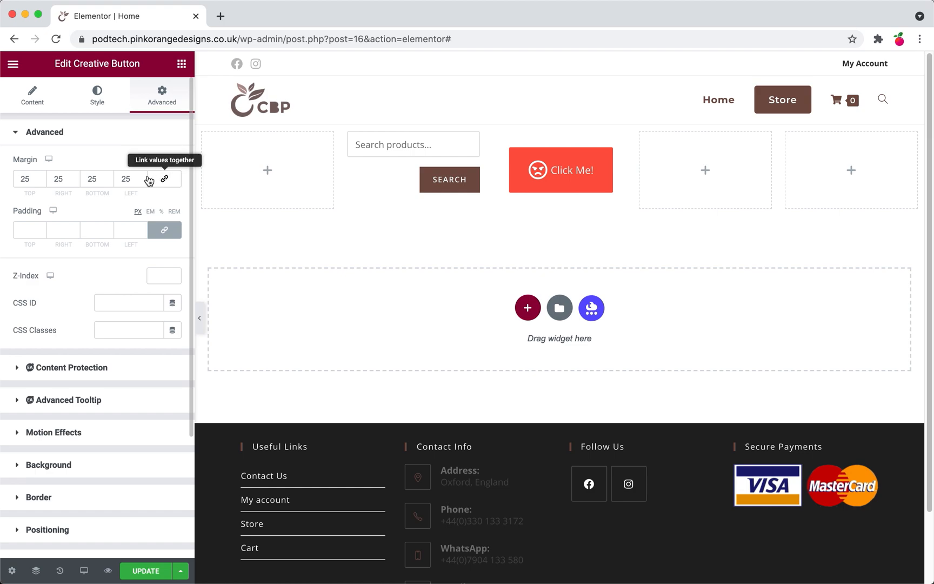
click(143, 176)
click(143, 176)
click(143, 176)
click(143, 176)
click(143, 176)
click(143, 176)
click(143, 176)
click(143, 176)
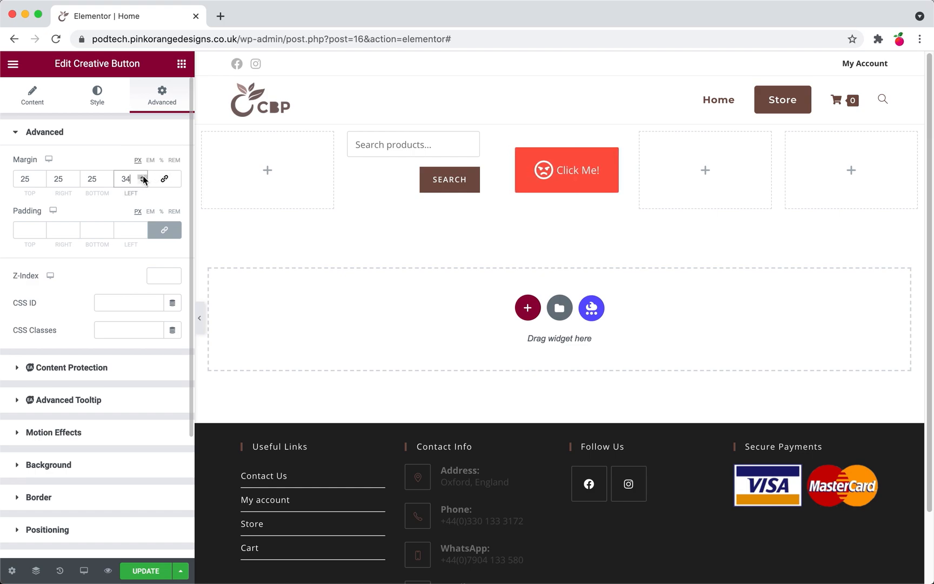
click(143, 176)
click(144, 177)
click(144, 177)
click(143, 176)
click(144, 176)
click(143, 177)
click(143, 176)
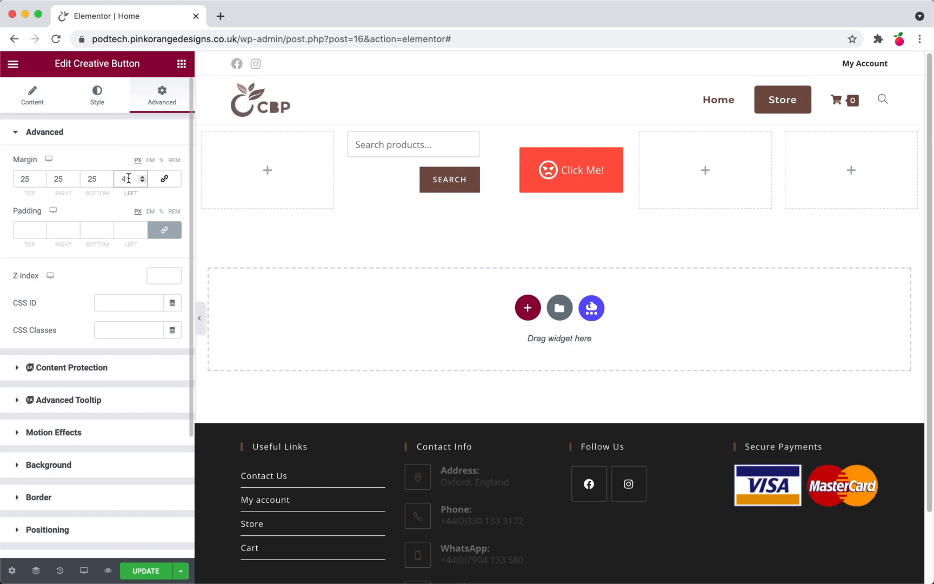
text(0)
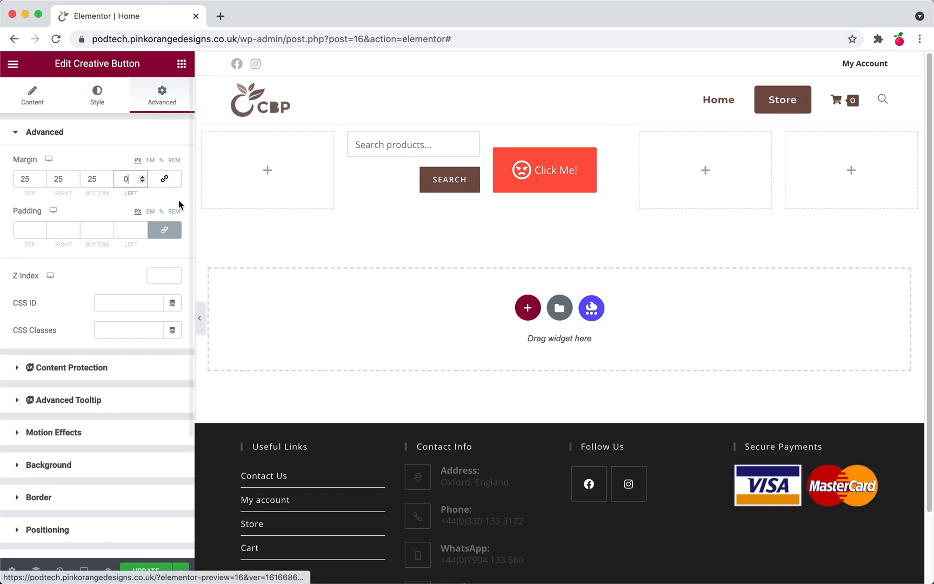
- Nudge the Creative Button's left margin up and back to 0, and set its bottom margin to 0
click(142, 177)
click(142, 177)
drag(142, 176, 142, 177)
drag(142, 180, 142, 180)
text(0)
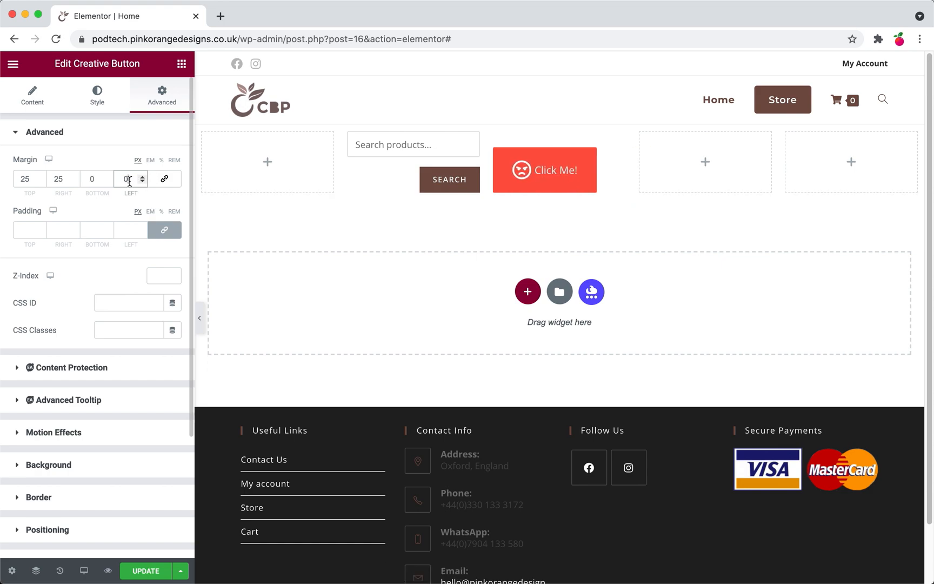
- Try #FF0000 as the Creative Button's normal background colour
click(97, 95)
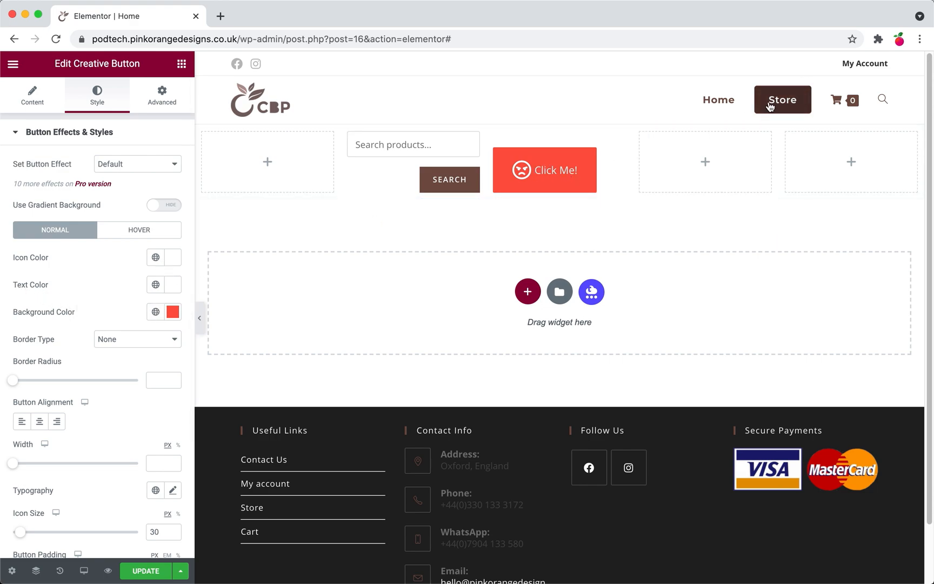
click(155, 312)
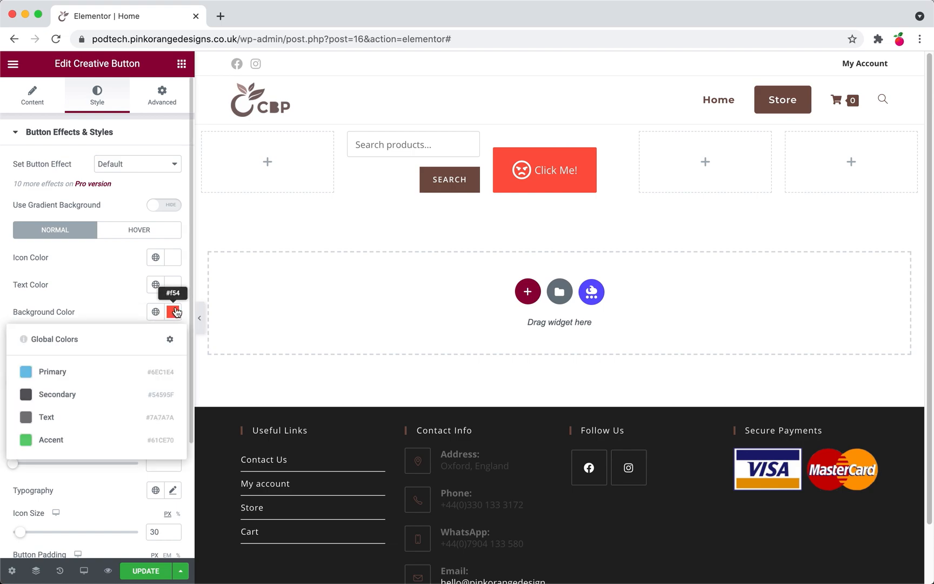
click(174, 312)
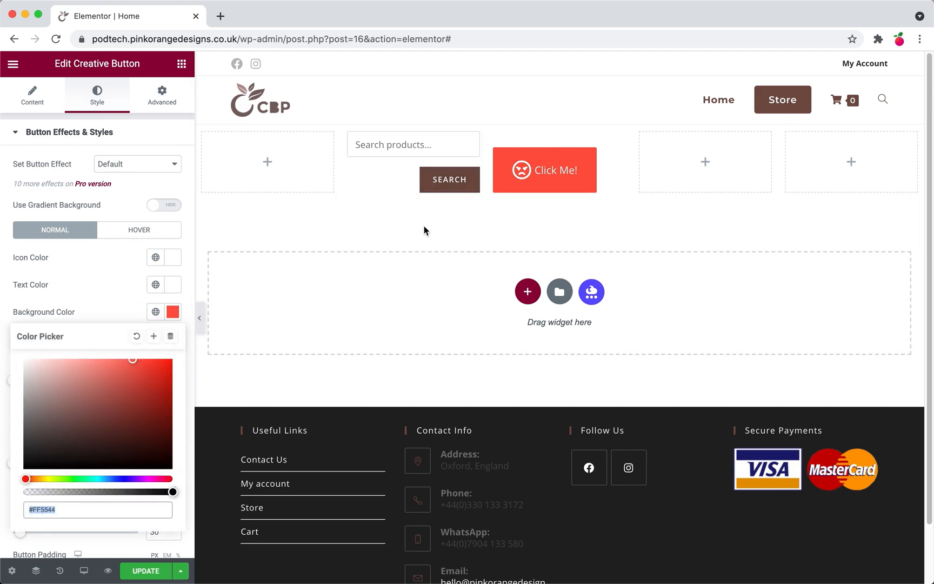
text(#FF0000)
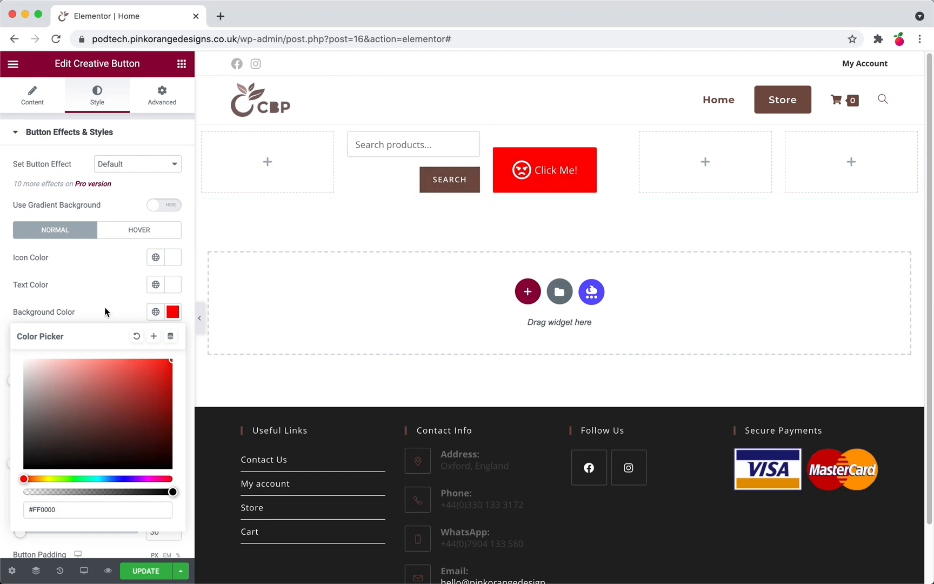
click(78, 283)
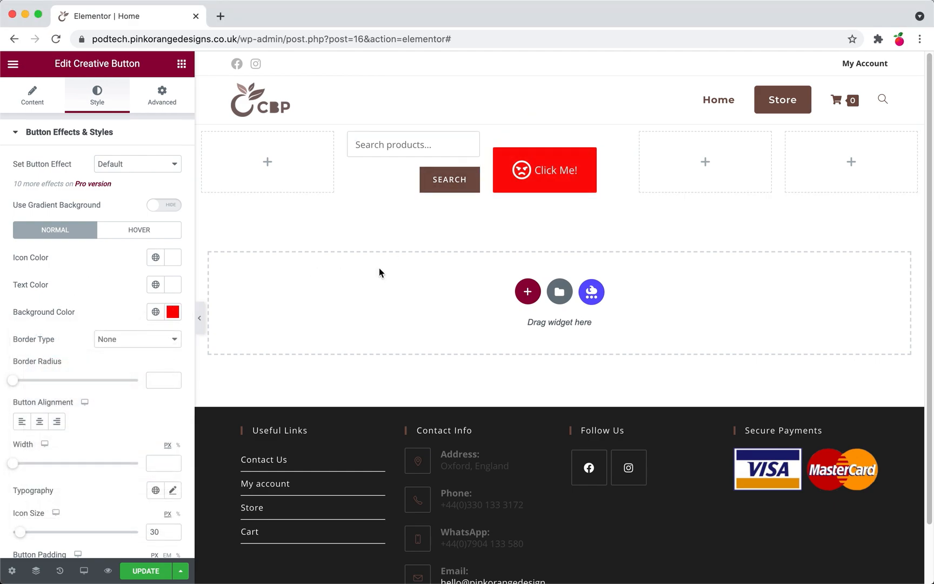
- Set the Creative Button's normal background colour to the brown 755146
click(173, 312)
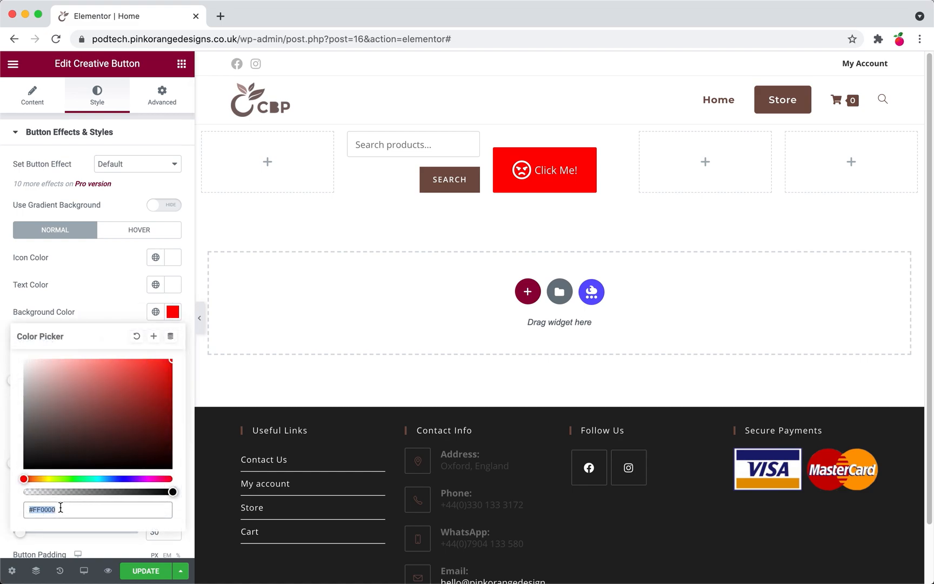
text(755146)
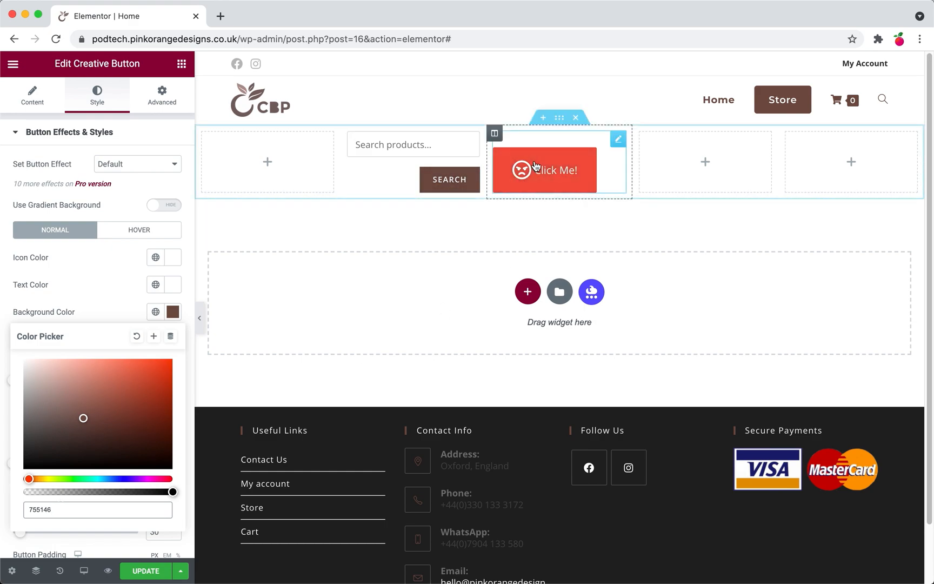
click(115, 283)
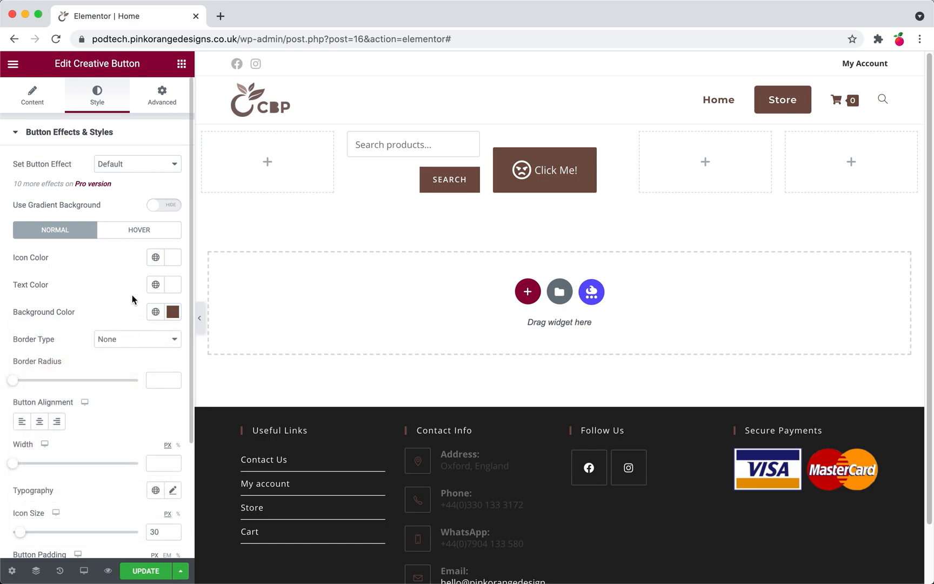
- Save the button's brown background as a new global colour named "Primary Colour 1"
click(173, 314)
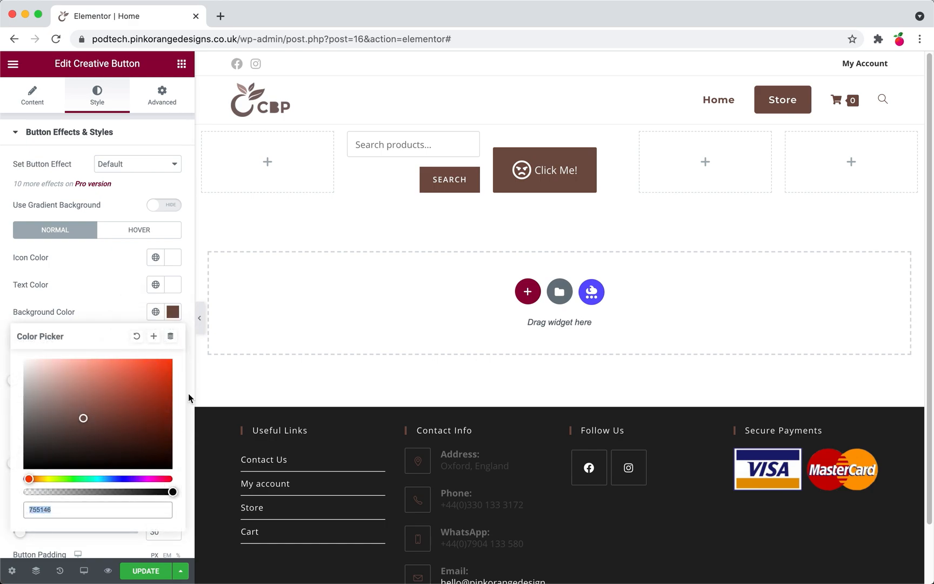
click(155, 337)
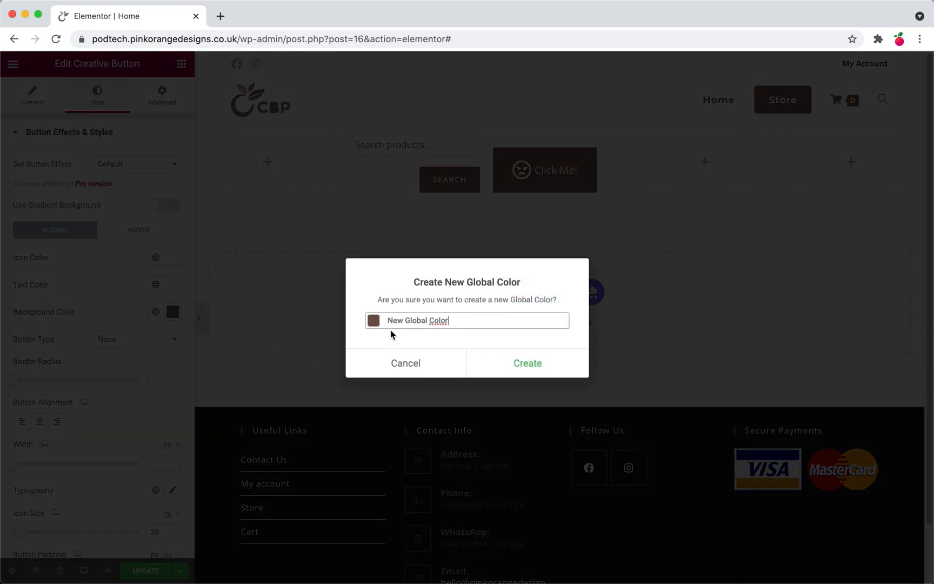
triple_click(388, 318)
text(Primary Colour 1)
click(550, 363)
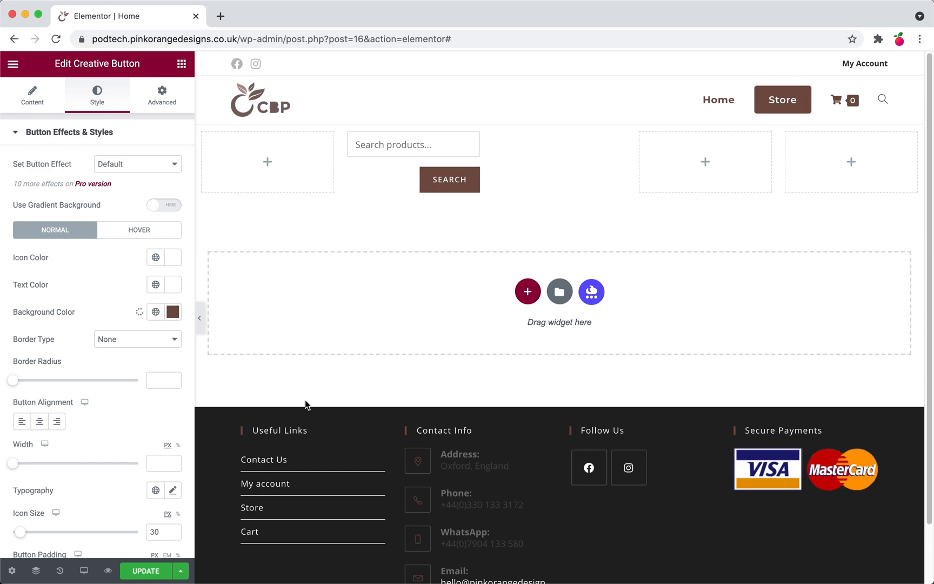
- Place a basic Button widget in the empty fourth column of the section
click(182, 63)
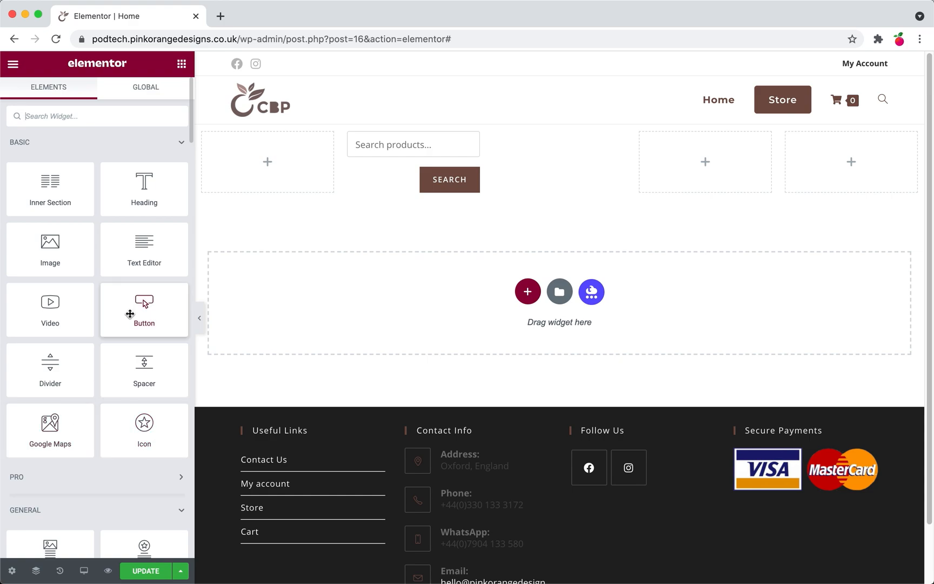
drag(135, 317, 706, 162)
drag(439, 137, 271, 137)
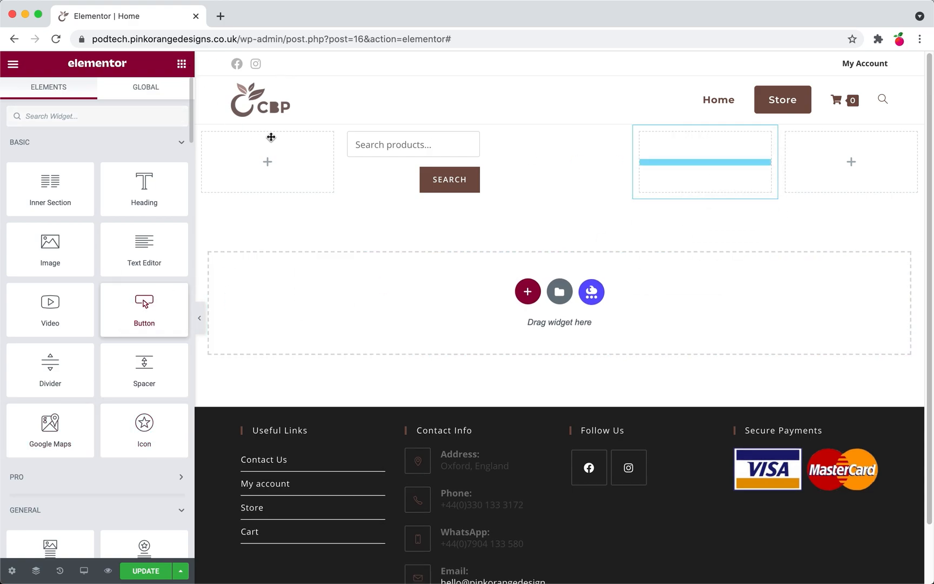
drag(427, 203, 563, 205)
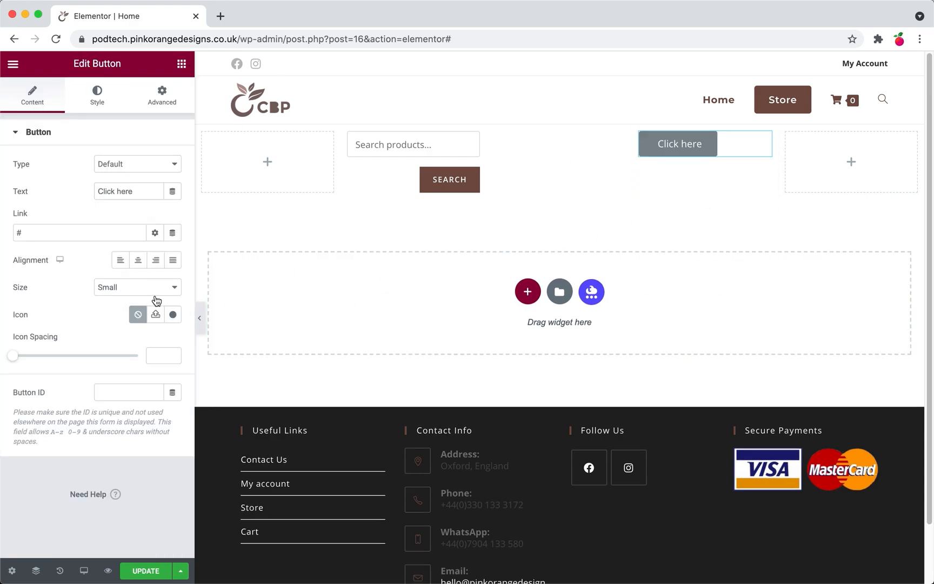
- Apply the global colour Primary Colour 1 as the new Button widget's background
click(97, 100)
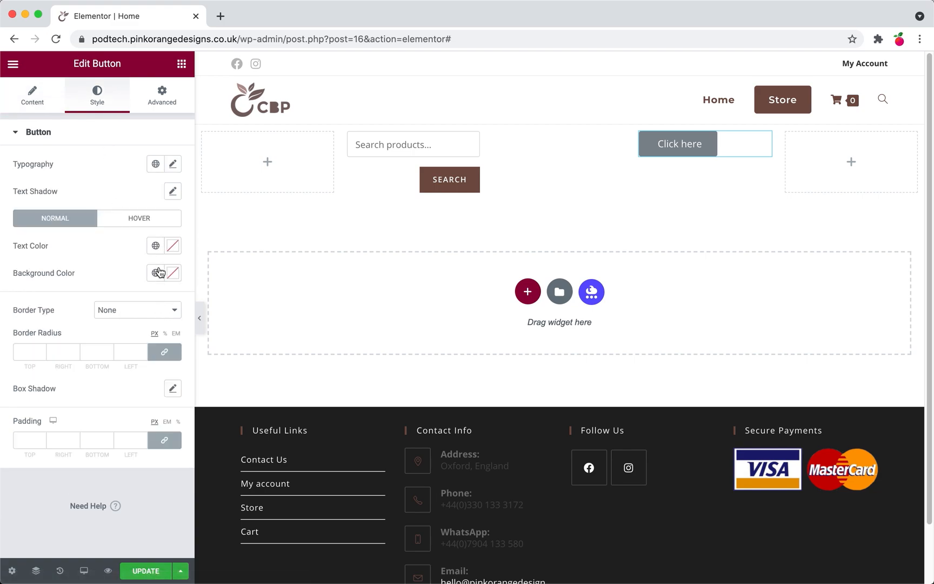
click(157, 273)
click(60, 425)
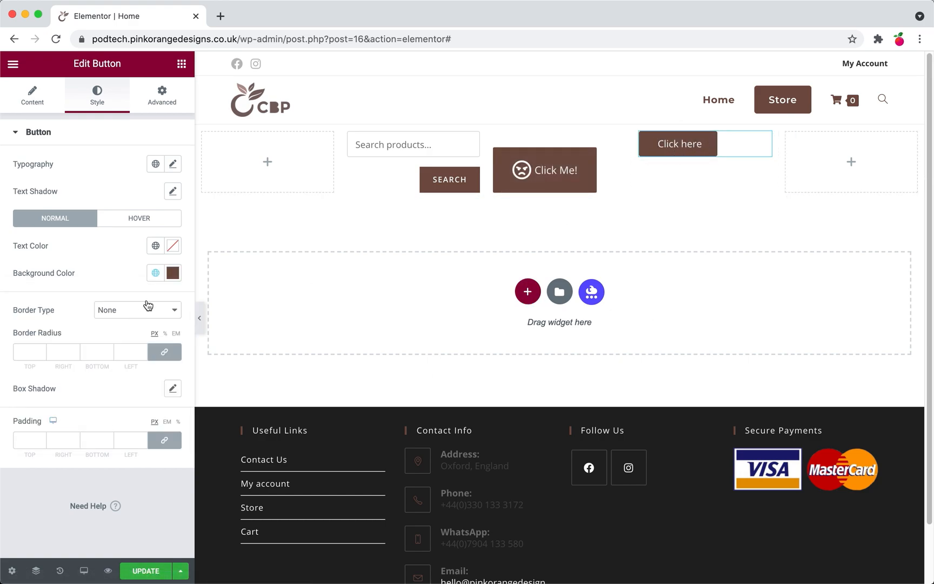
- Reapply the global colour Primary Colour 1 to the Button widget's background
click(173, 273)
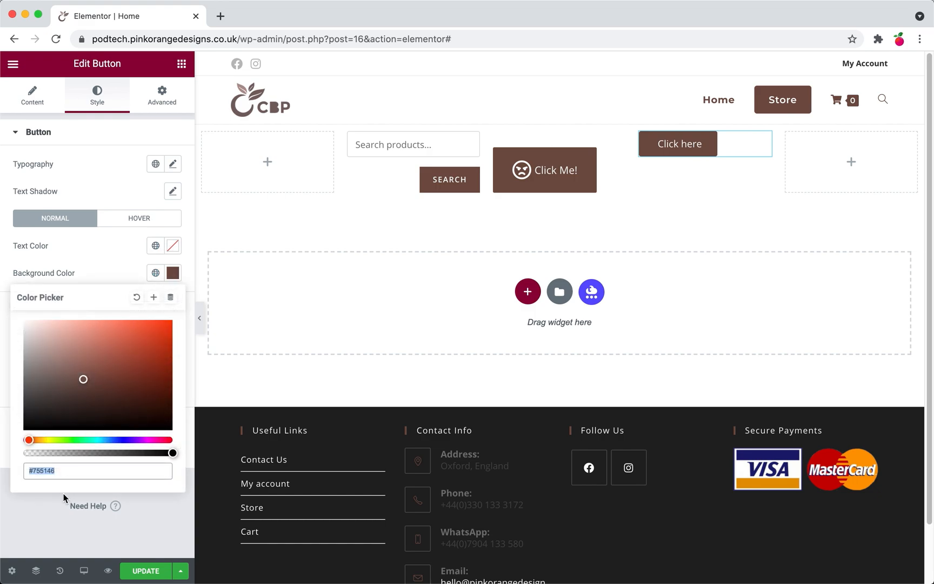
click(120, 262)
click(156, 272)
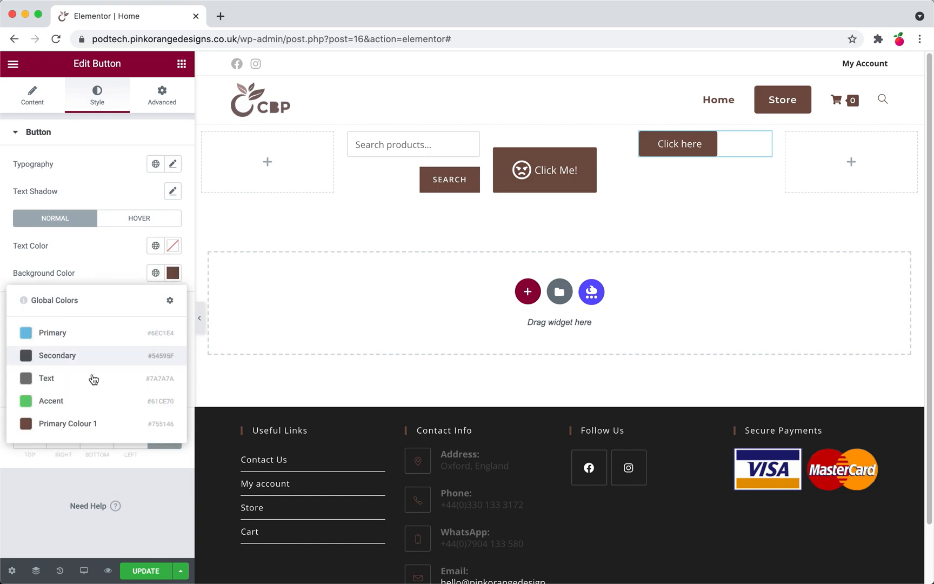
click(84, 424)
- Delete the basic Button widget from the section's fourth column
right_click(697, 152)
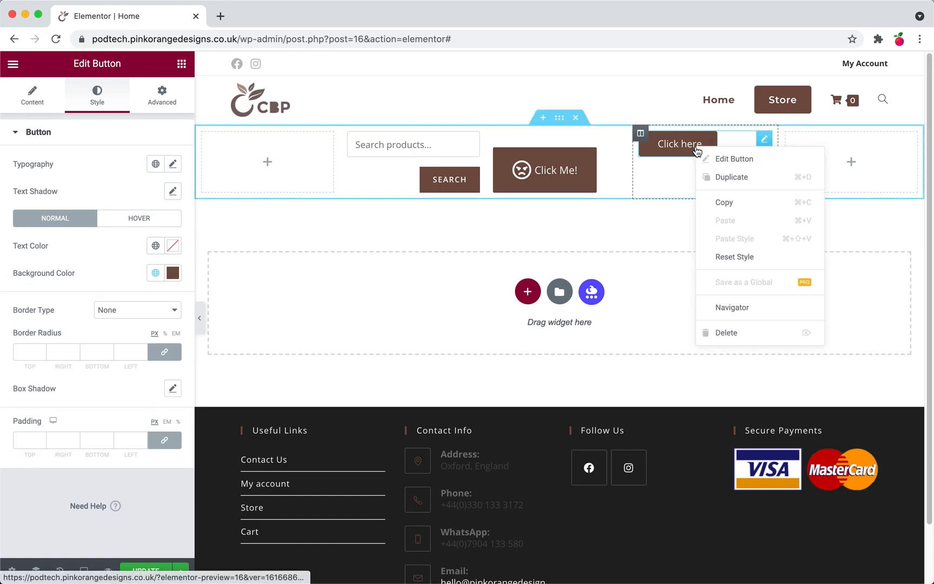
click(710, 337)
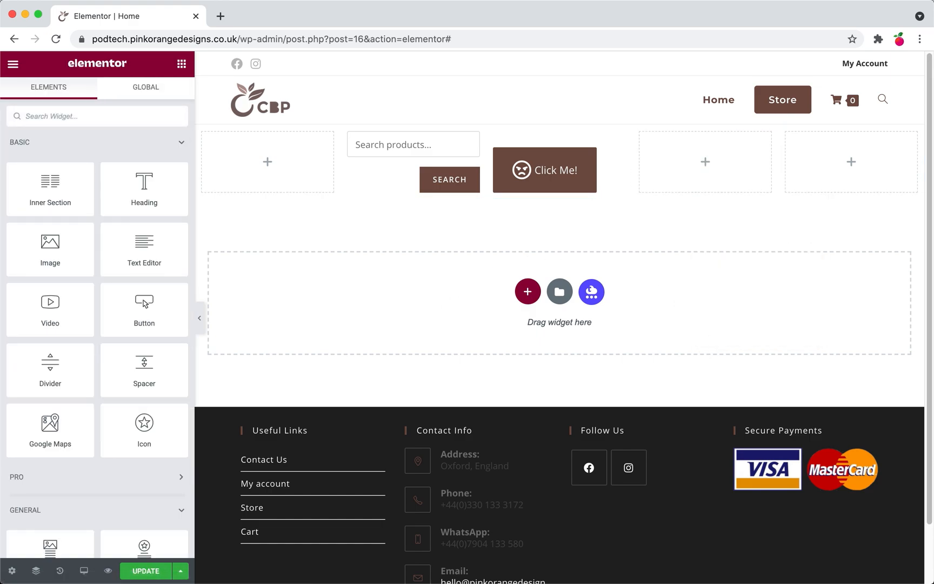
- Change the Creative Button's text to "Best Sellers"
click(571, 171)
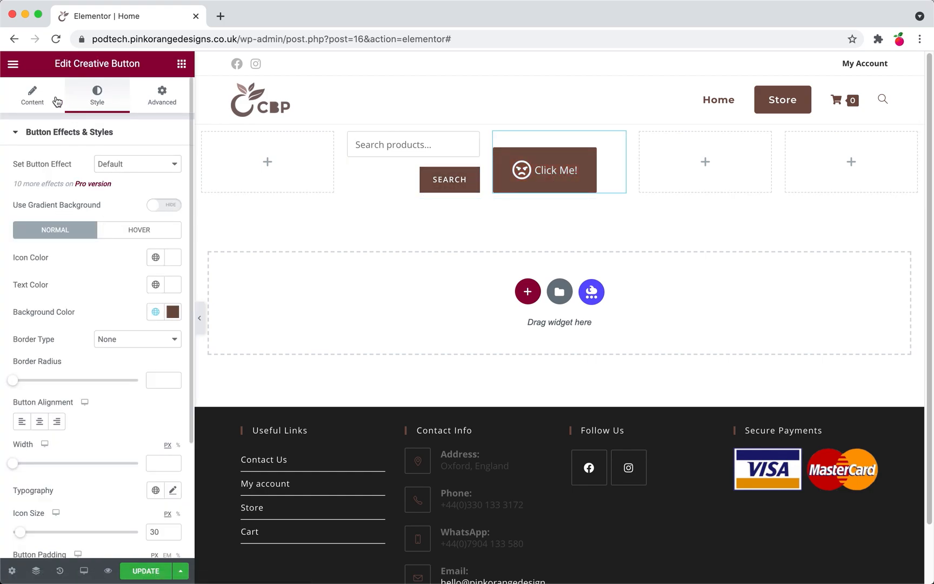
click(60, 100)
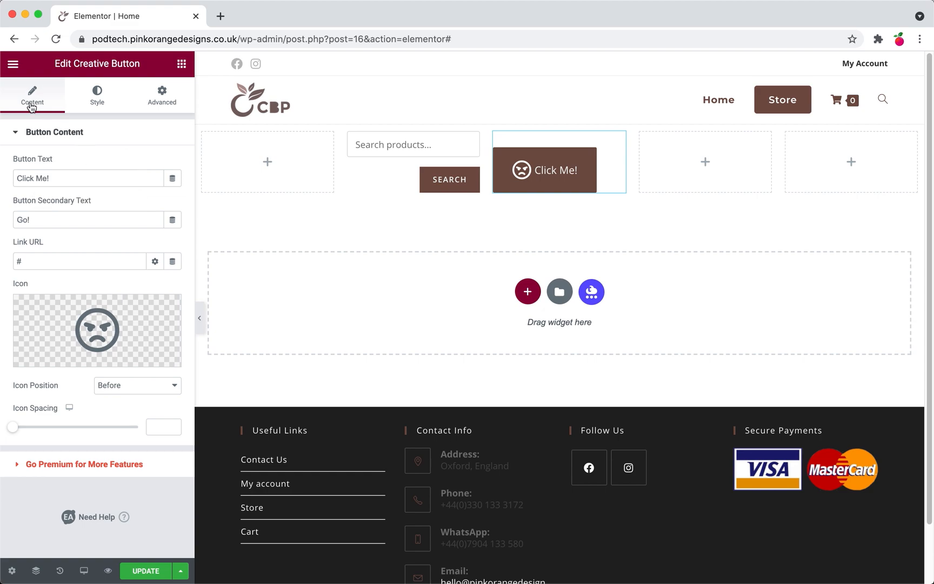
triple_click(45, 171)
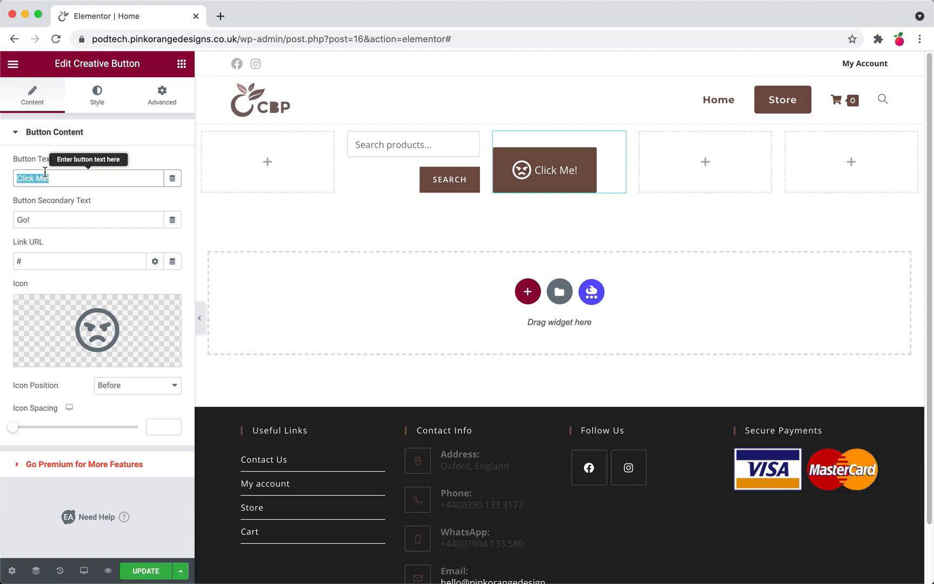
text(Best S)
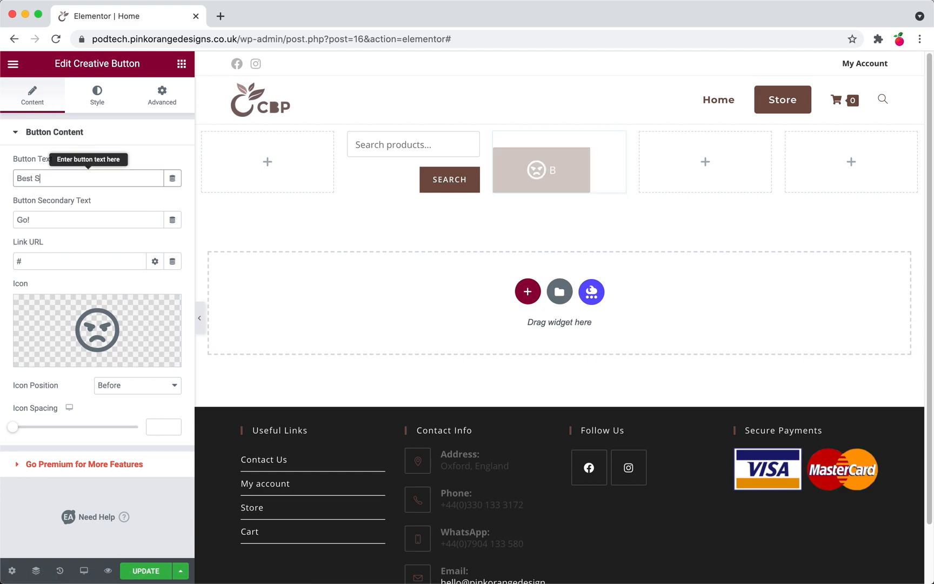
text(ellers)
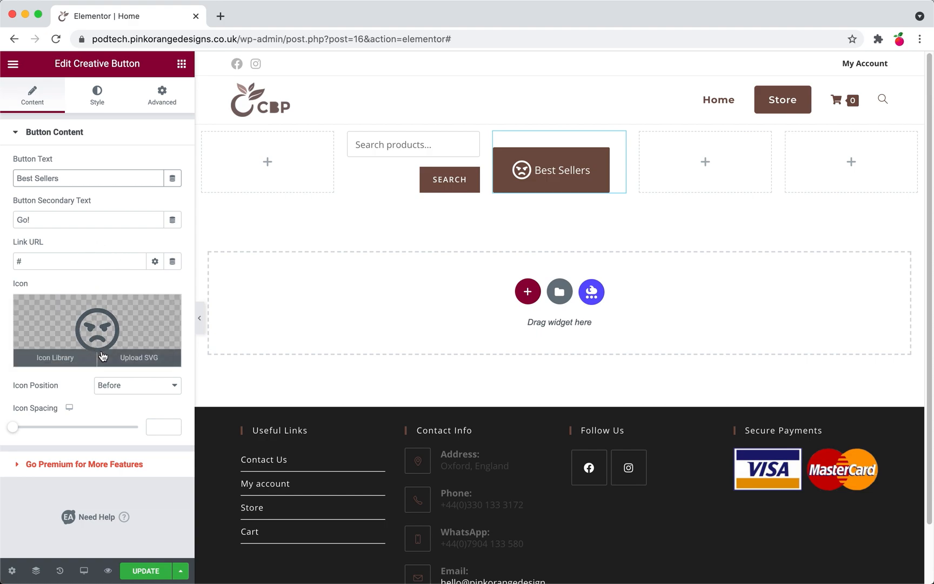
- Open the icon library for the Best Sellers button and search it for "money"
click(100, 328)
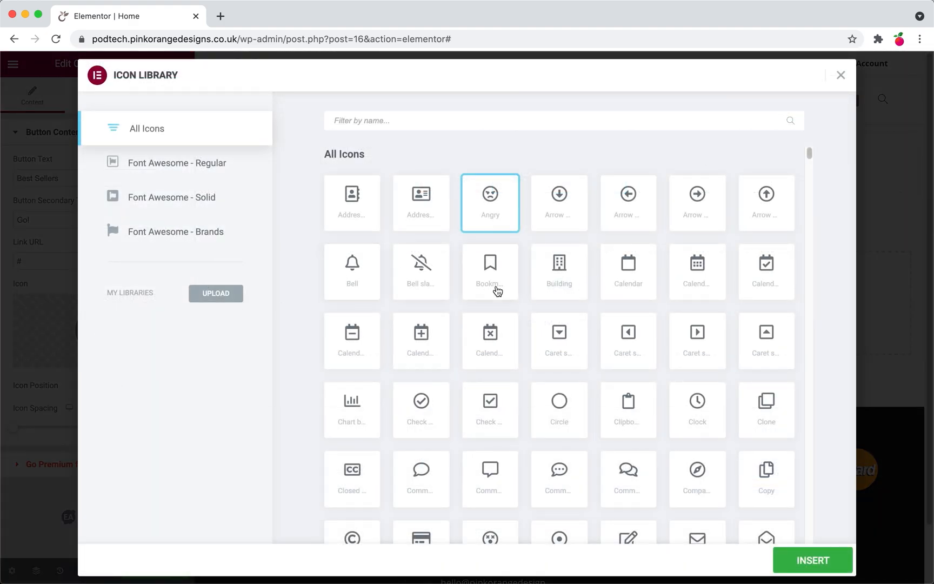
scroll(514, 319, down, 1)
scroll(513, 318, down, 5)
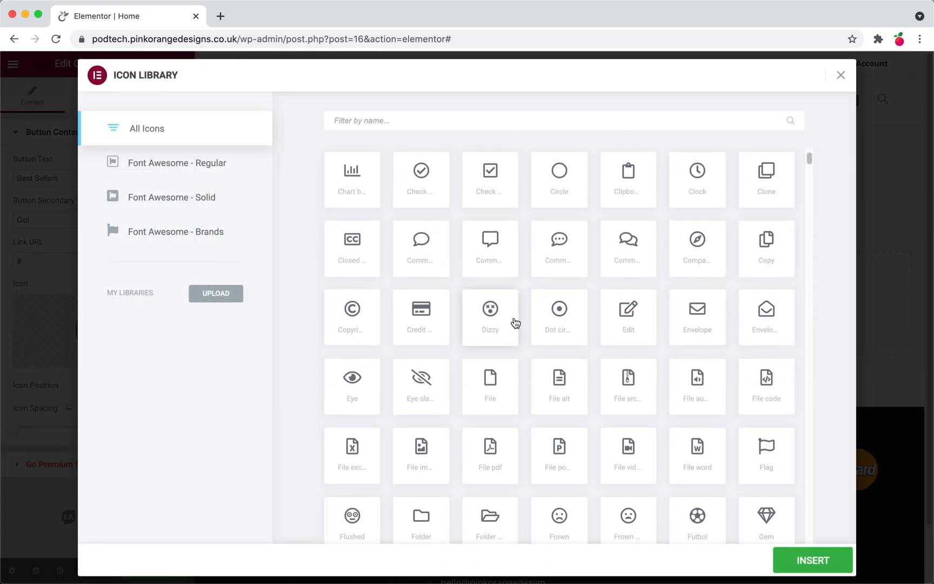
scroll(486, 324, up, 6)
text(money)
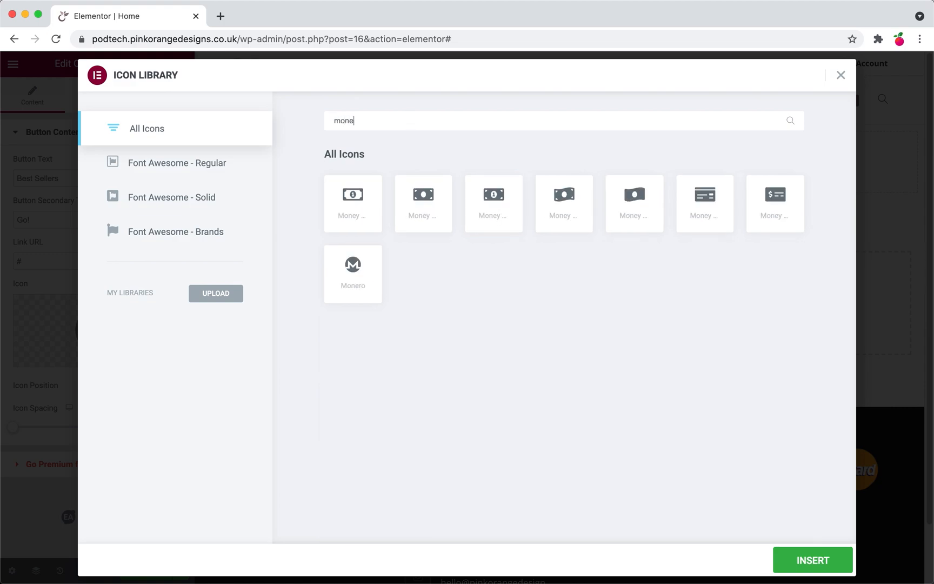
- Replace the Best Sellers button's icon with the pound sign, searching for "pound", and set the icon spacing to 11
key(BackSpace)
key(BackSpace)
key(BackSpace)
key(BackSpace)
key(BackSpace)
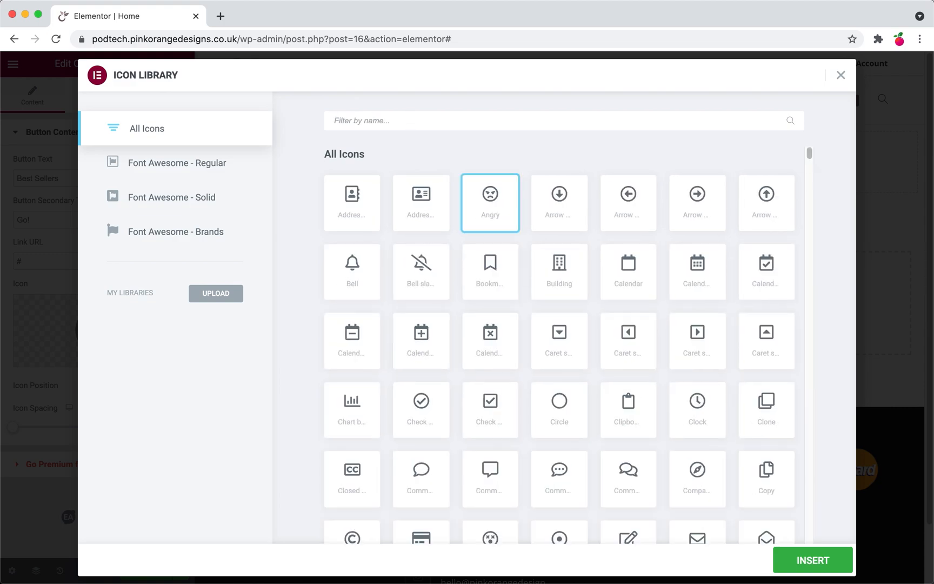
text(pound)
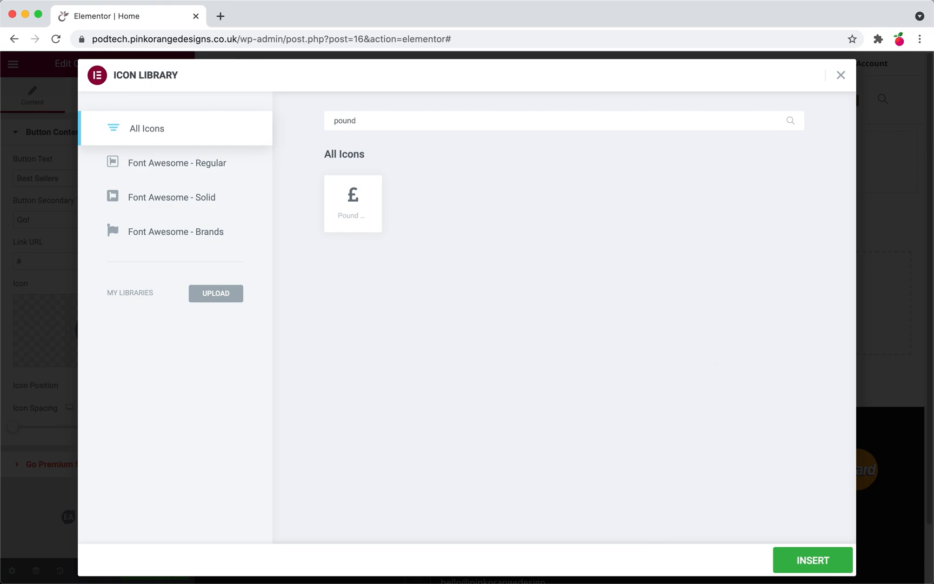
click(354, 197)
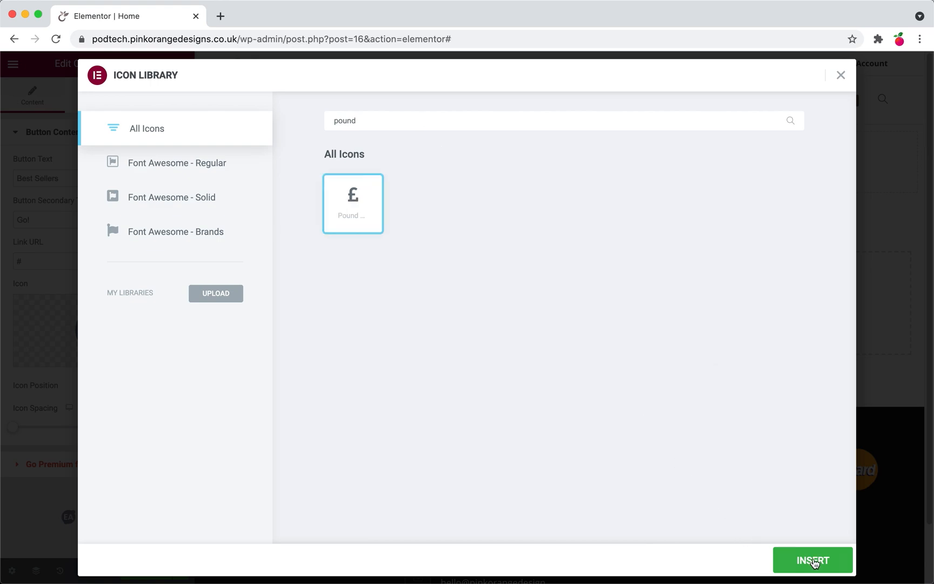
click(813, 561)
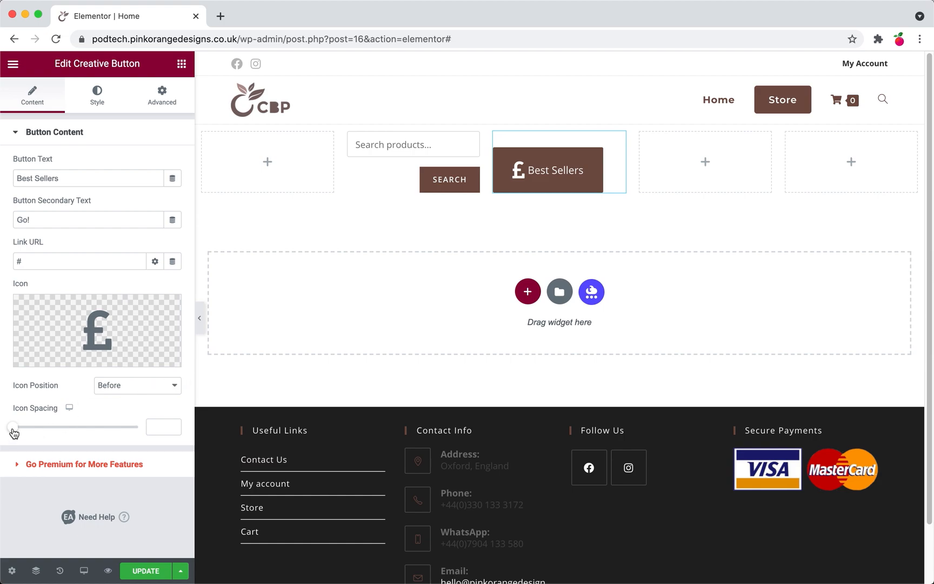
drag(14, 433, 37, 432)
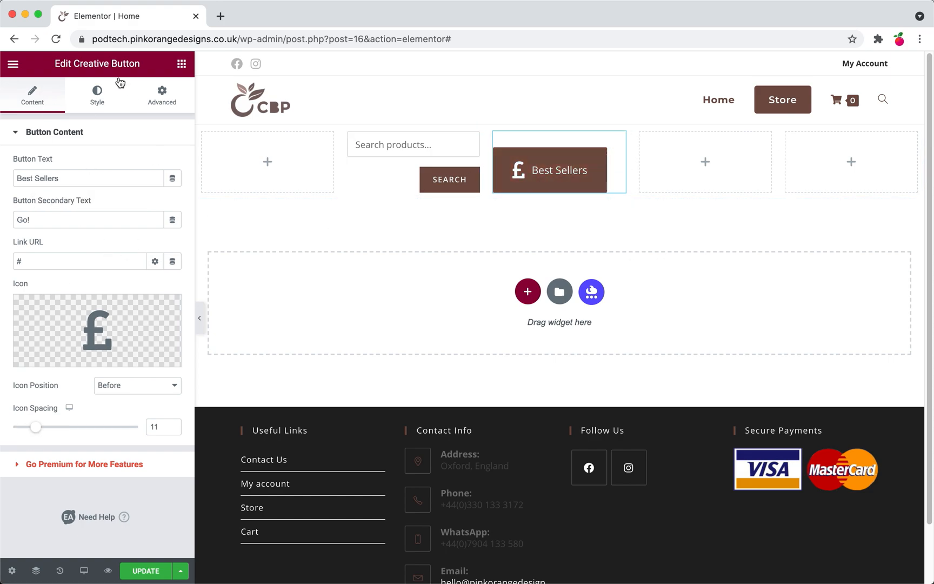
- Set the Best Sellers button's hover background colour to ae9a91
click(103, 102)
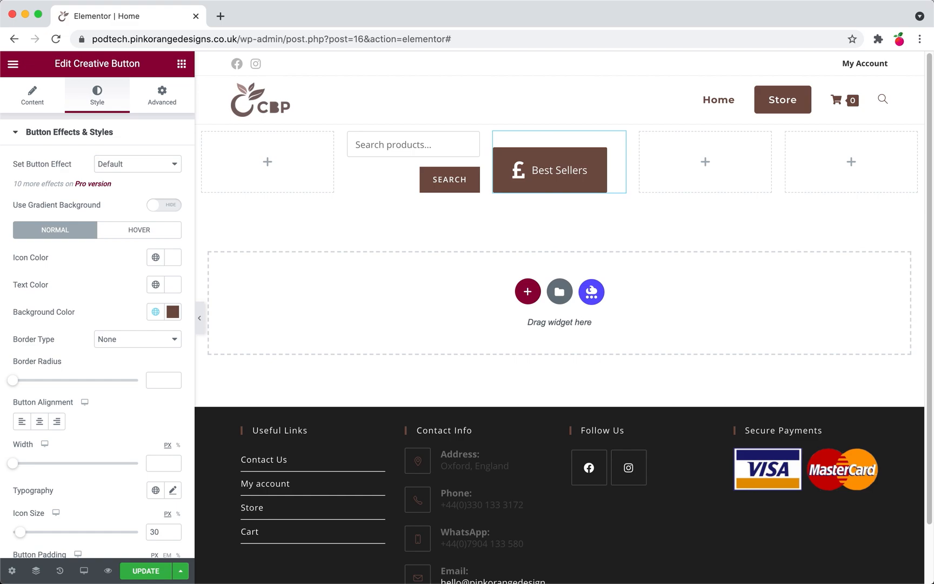
click(518, 181)
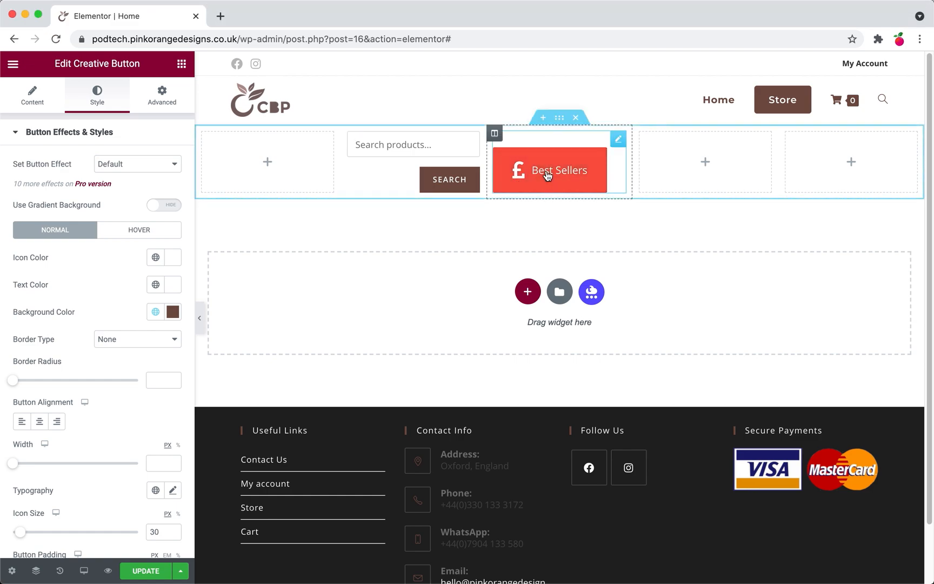
click(125, 229)
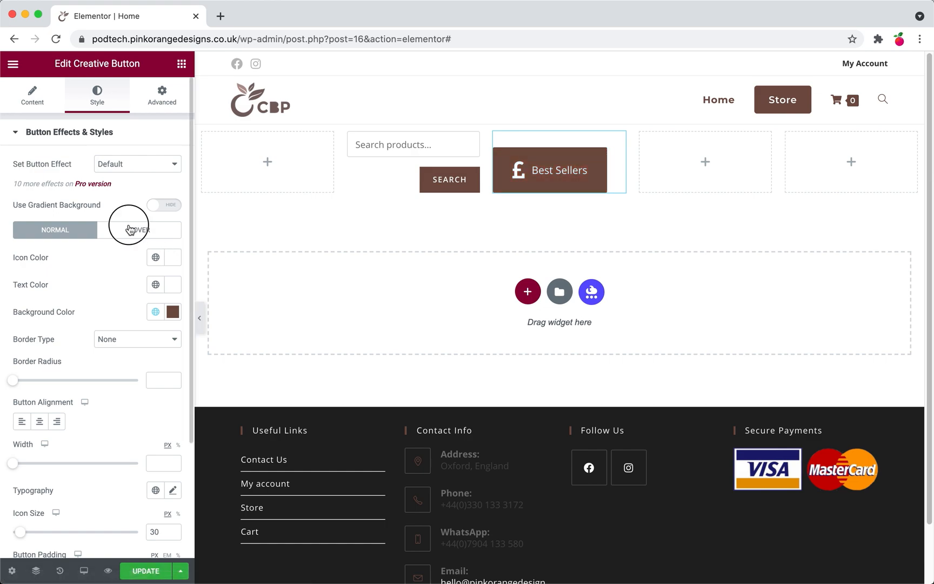
click(173, 314)
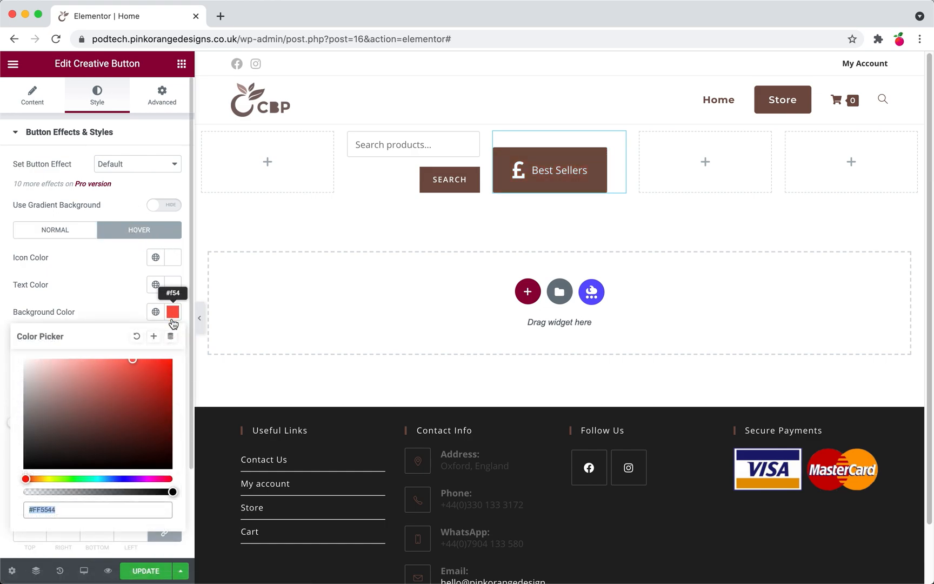
text(ae9a91)
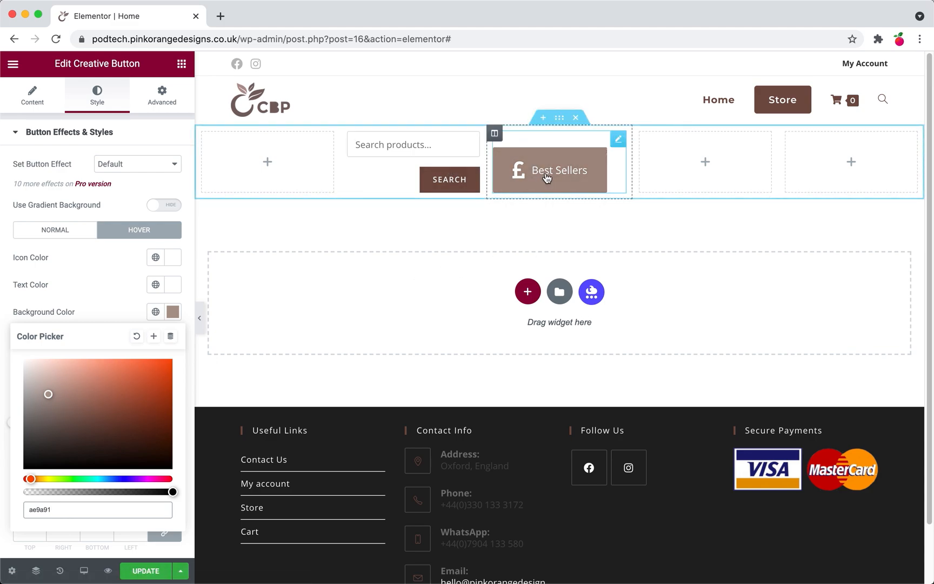
- Save the button's hover background as a new global colour with a name beginning "Primary"
click(154, 336)
triple_click(386, 321)
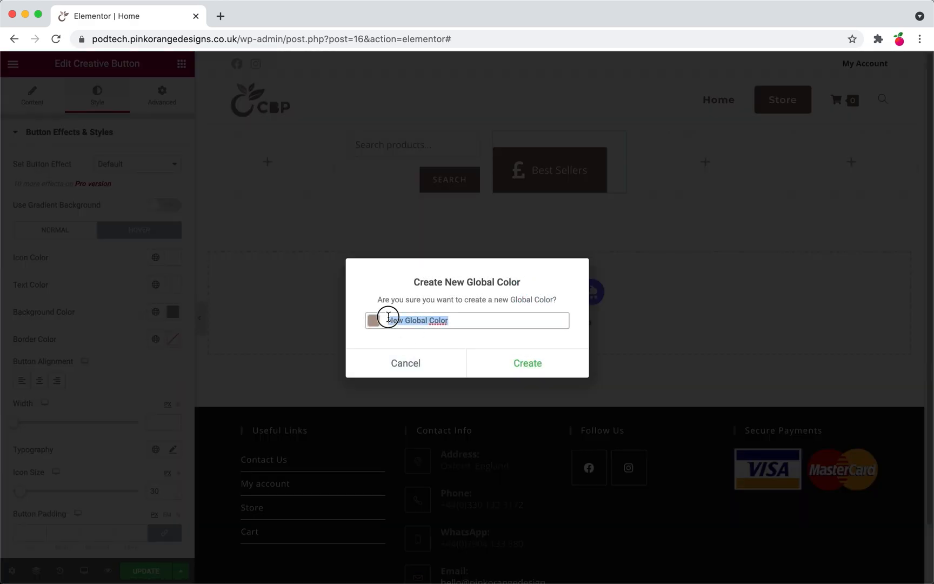
text(Prim)
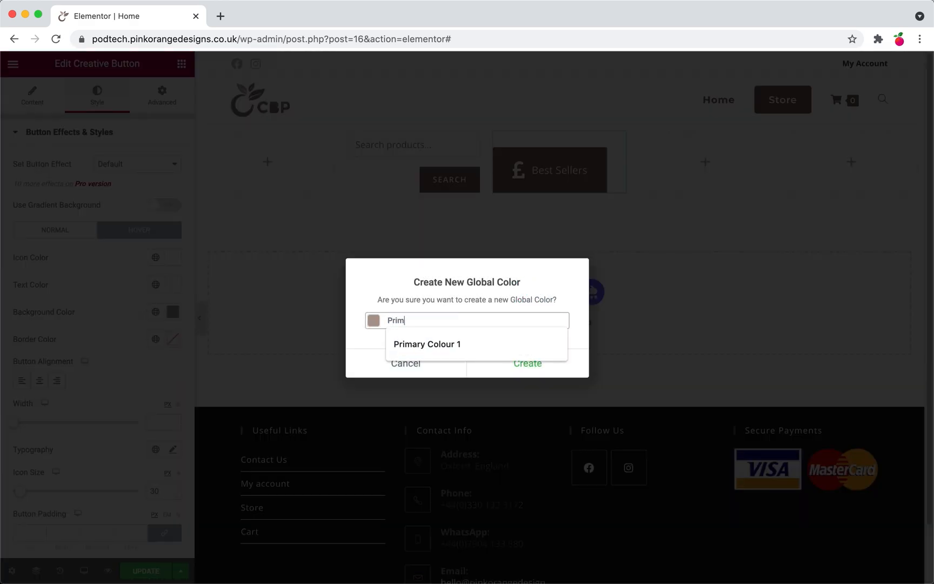
text(ory)
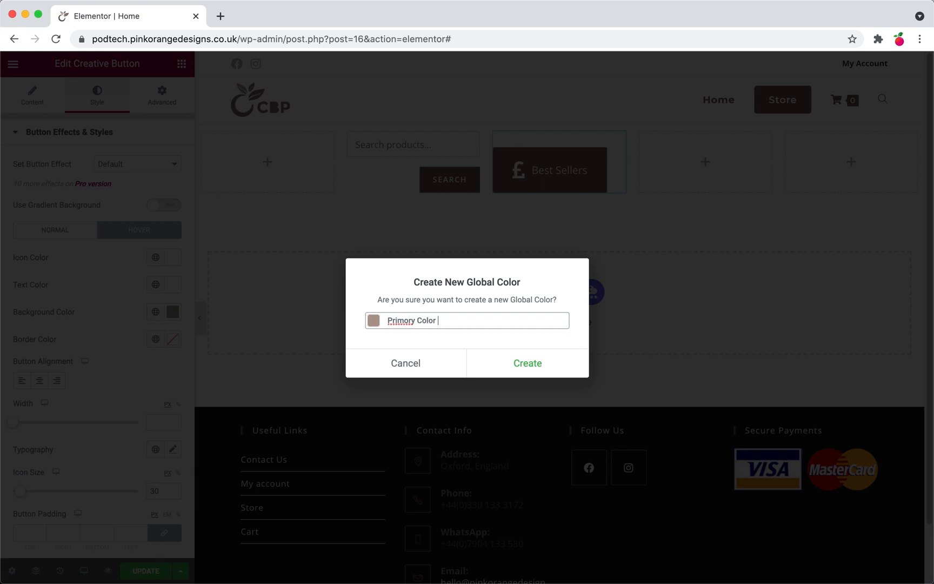
right_click(407, 320)
click(432, 325)
text(u)
key(BackSpace)
click(512, 374)
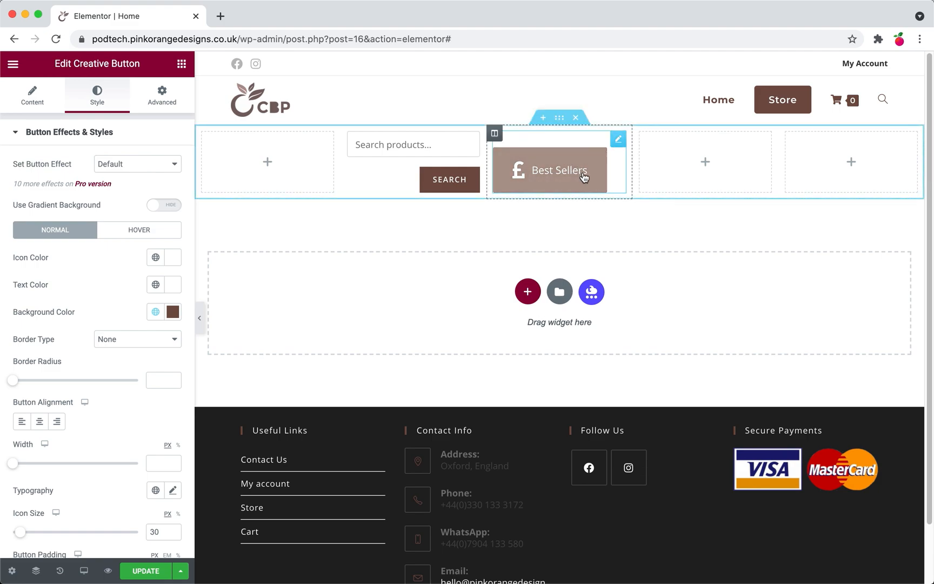
- Unlink the Best Sellers button's padding values and set the top and bottom padding to 10 px
scroll(135, 380, down, 2)
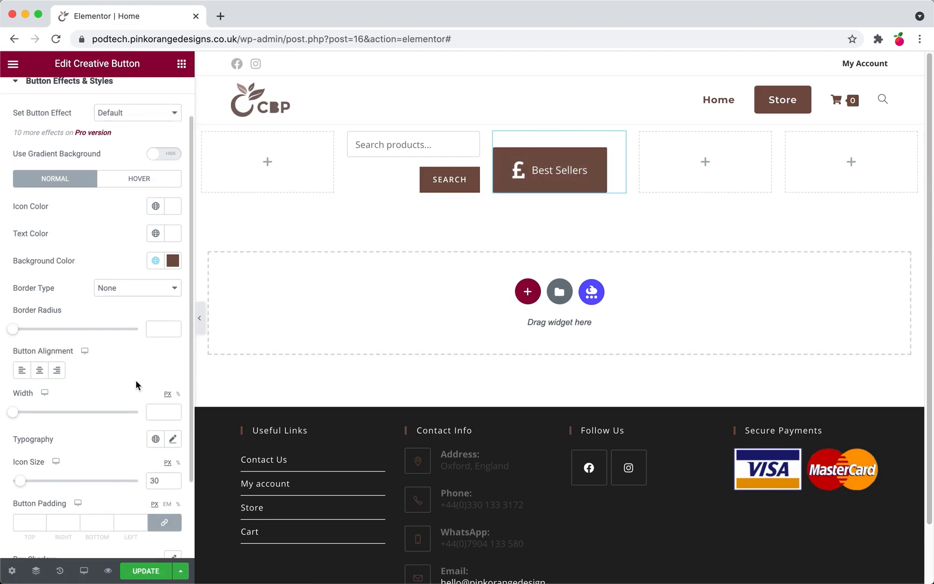
scroll(136, 380, down, 4)
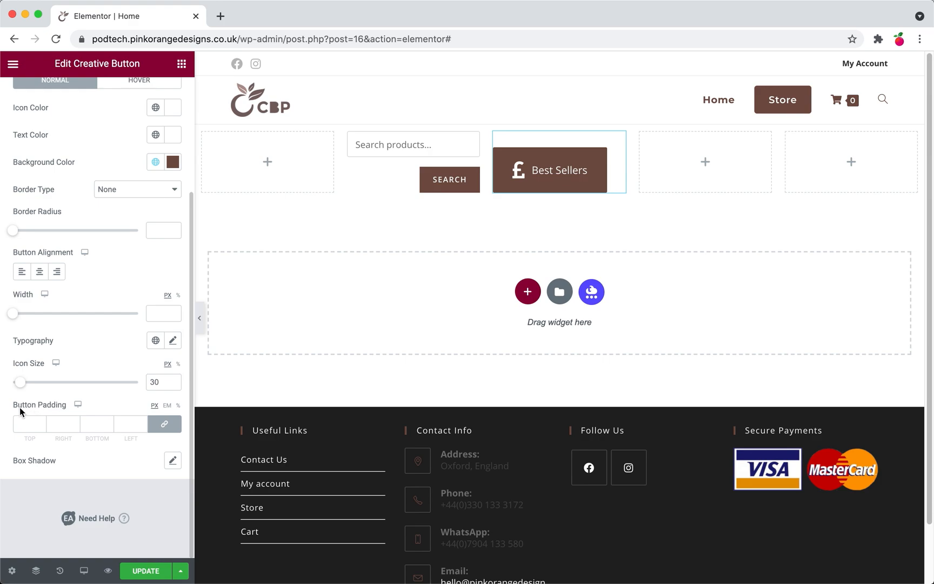
click(166, 424)
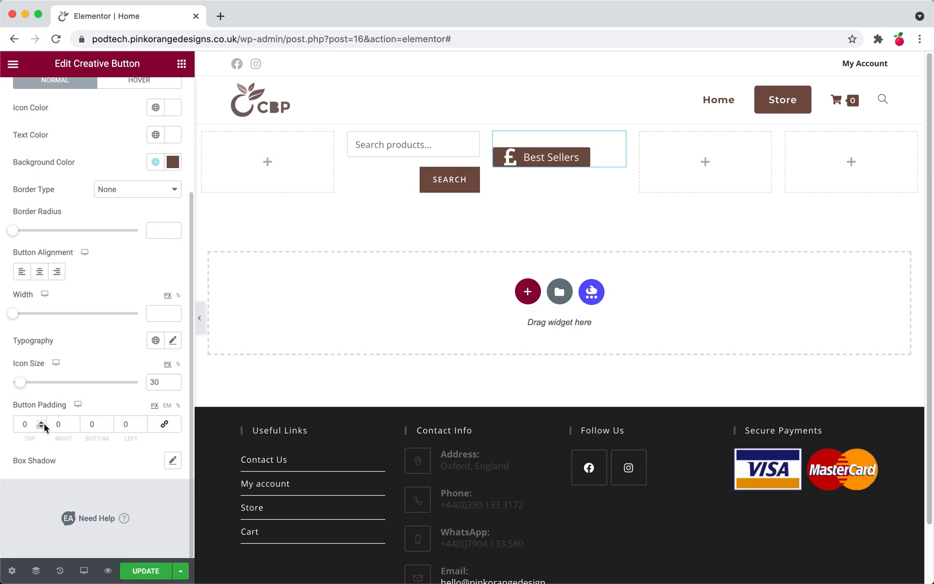
click(22, 427)
text(1)
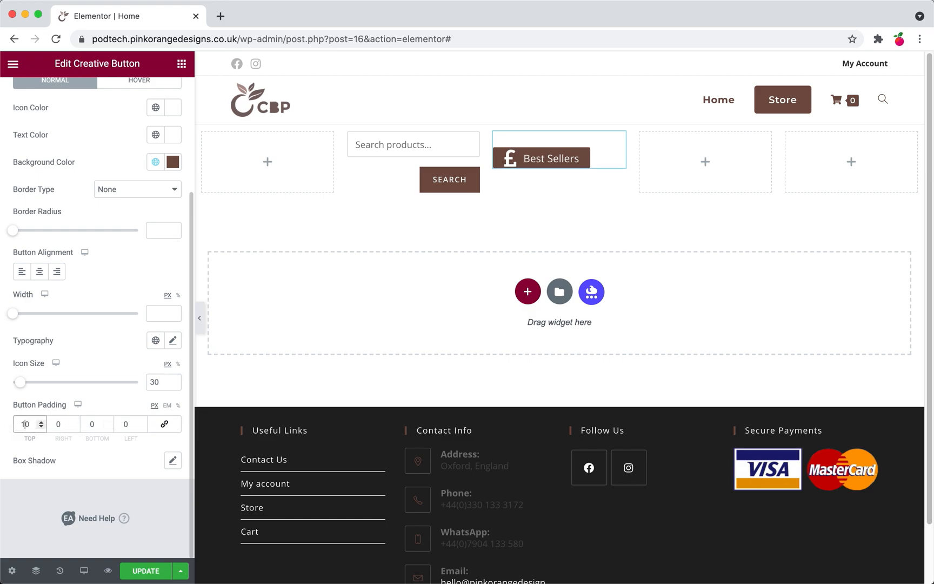
double_click(92, 424)
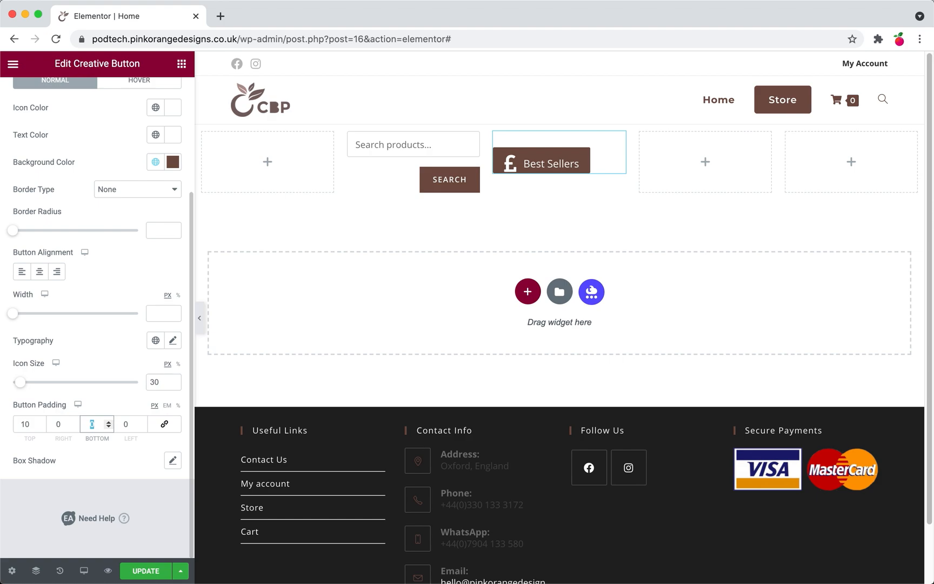
text(10)
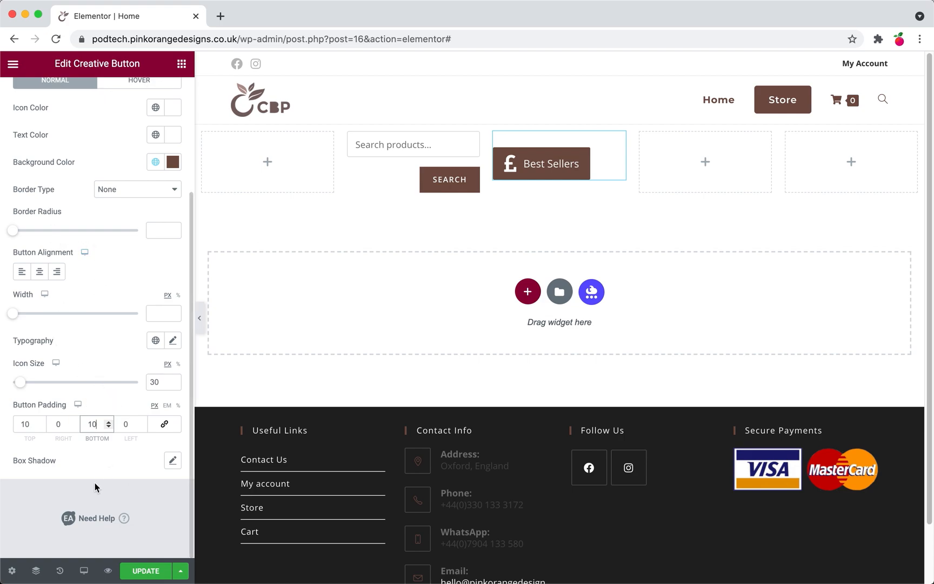
- Revert the Creative Button to the previous Button Padding edit in the editing history
click(59, 571)
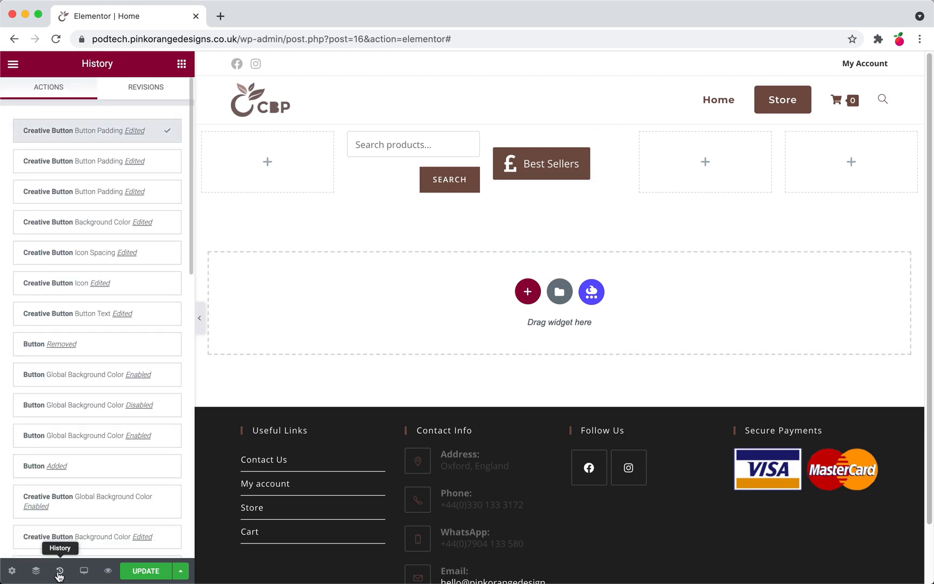
click(68, 161)
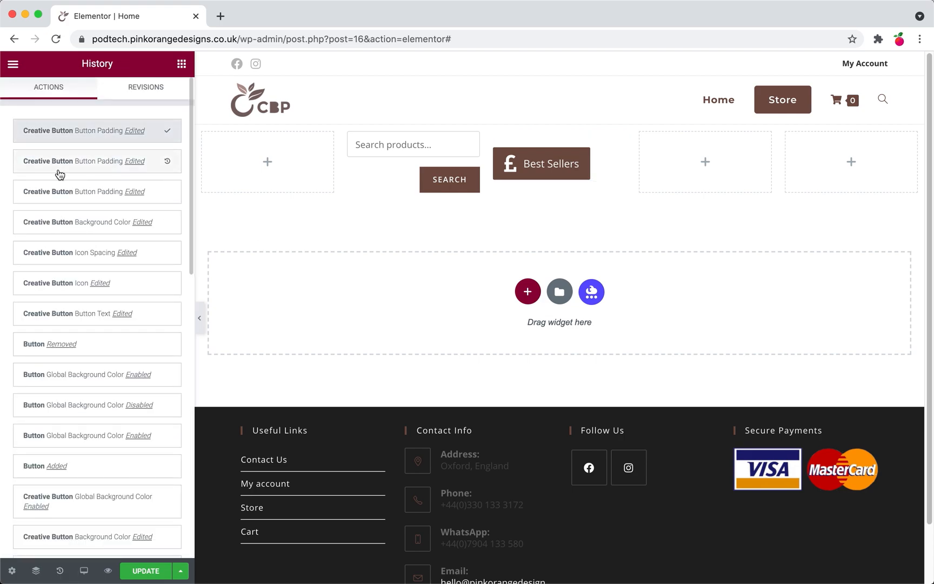
click(59, 199)
click(65, 155)
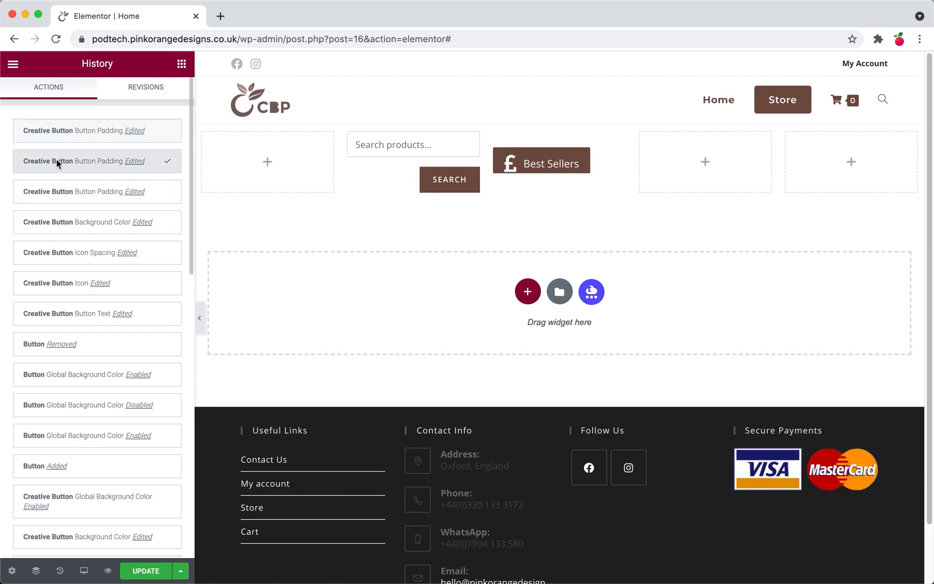
- Restore the Creative Button's most recent Button Padding edit from the editing history and reopen the Best Sellers button for editing
click(52, 197)
click(64, 131)
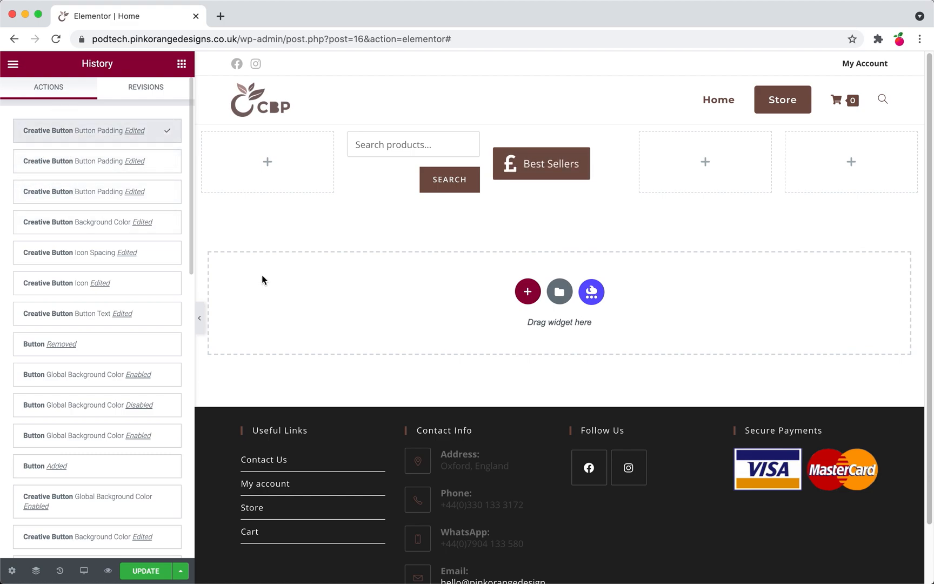
click(547, 169)
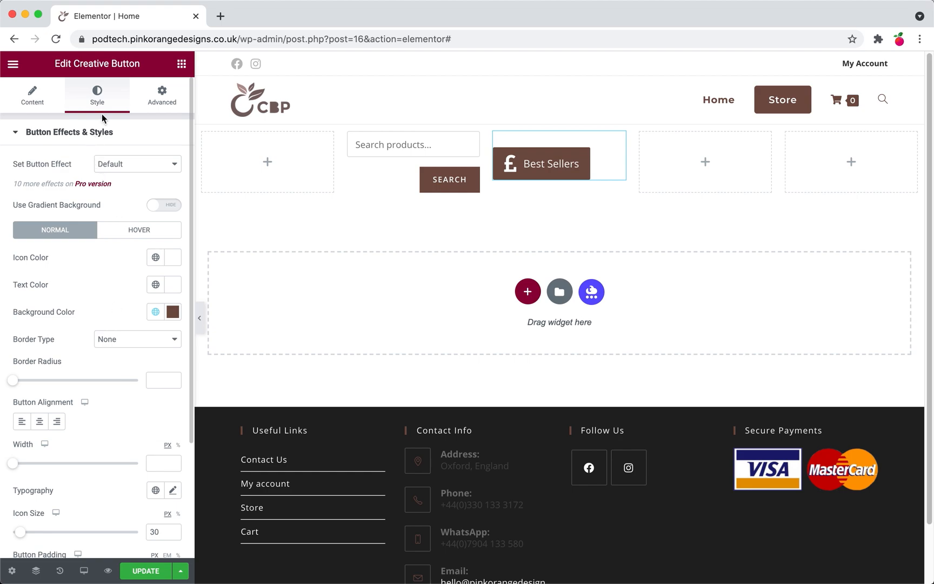
- Set the Best Sellers button's typography weight to 600
click(16, 133)
click(17, 134)
scroll(113, 295, down, 5)
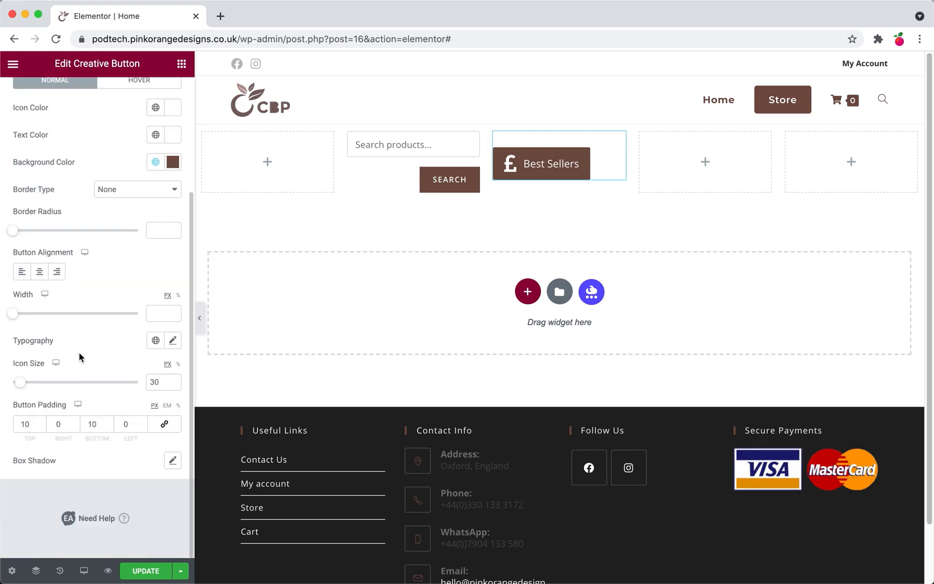
click(173, 340)
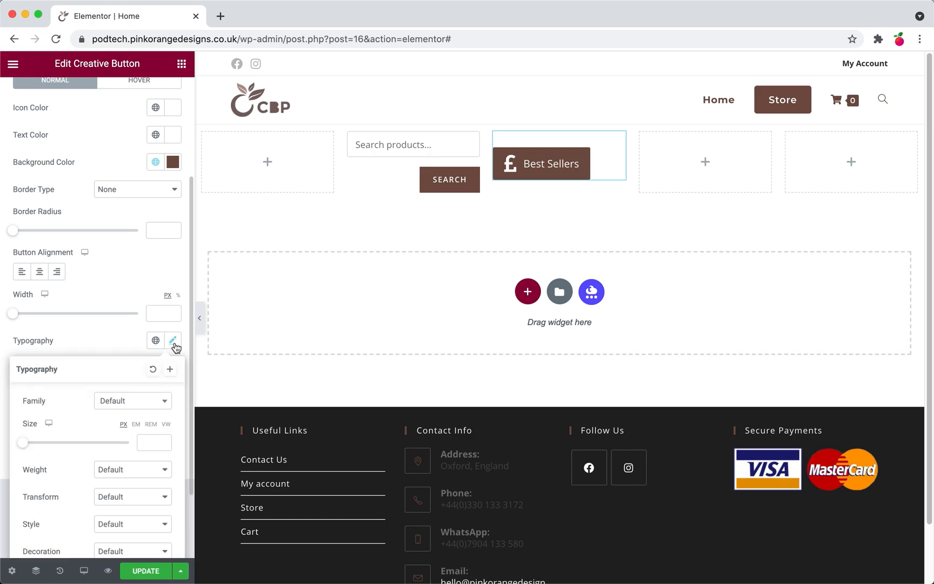
scroll(173, 349, down, 2)
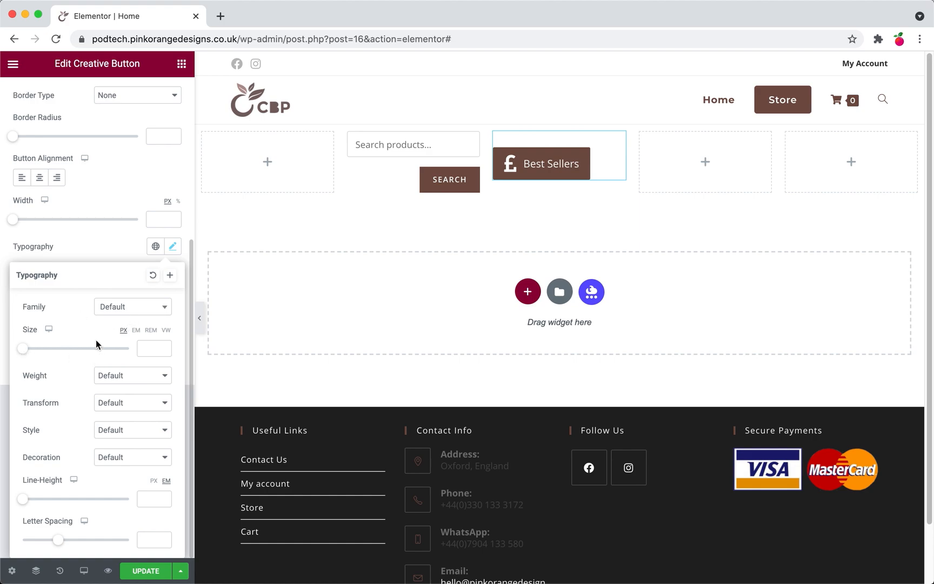
click(120, 375)
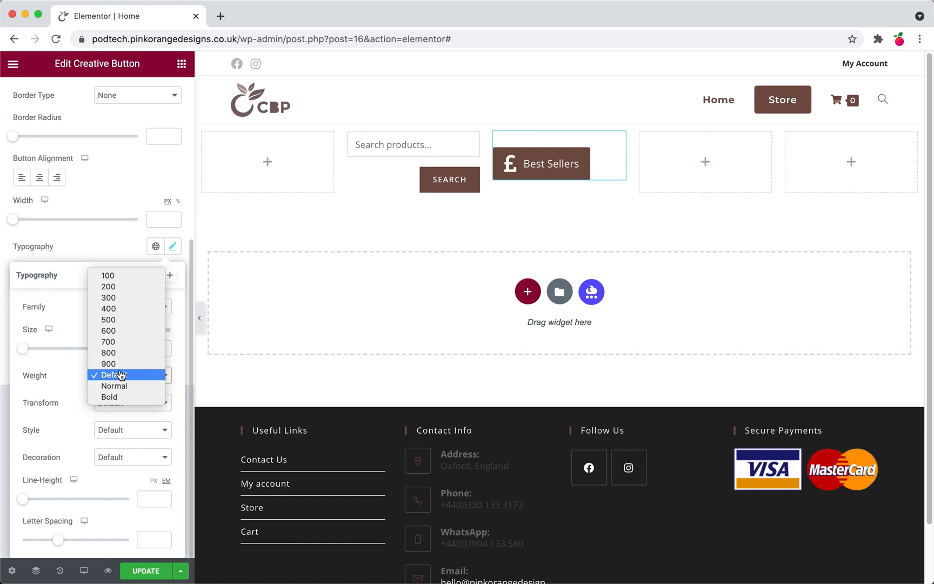
click(118, 342)
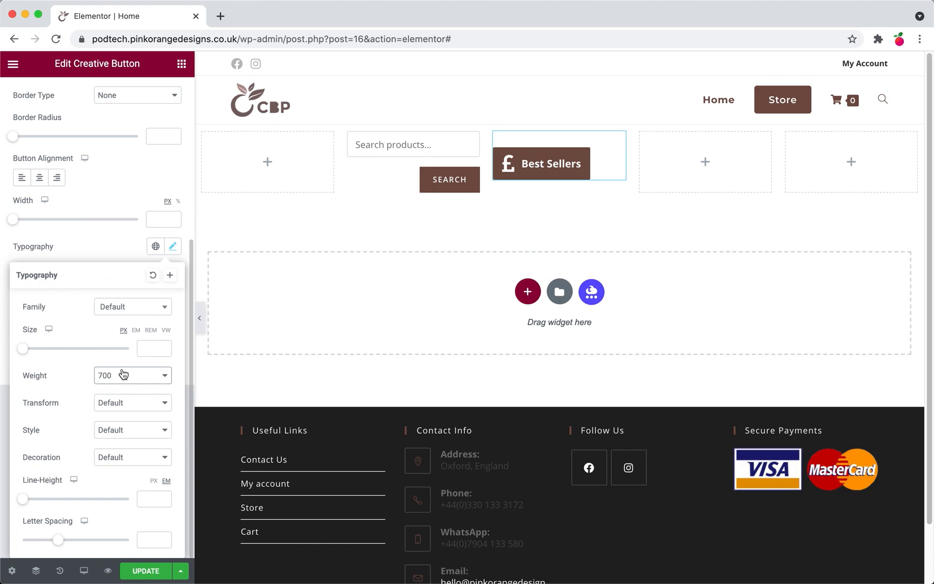
click(122, 378)
click(120, 364)
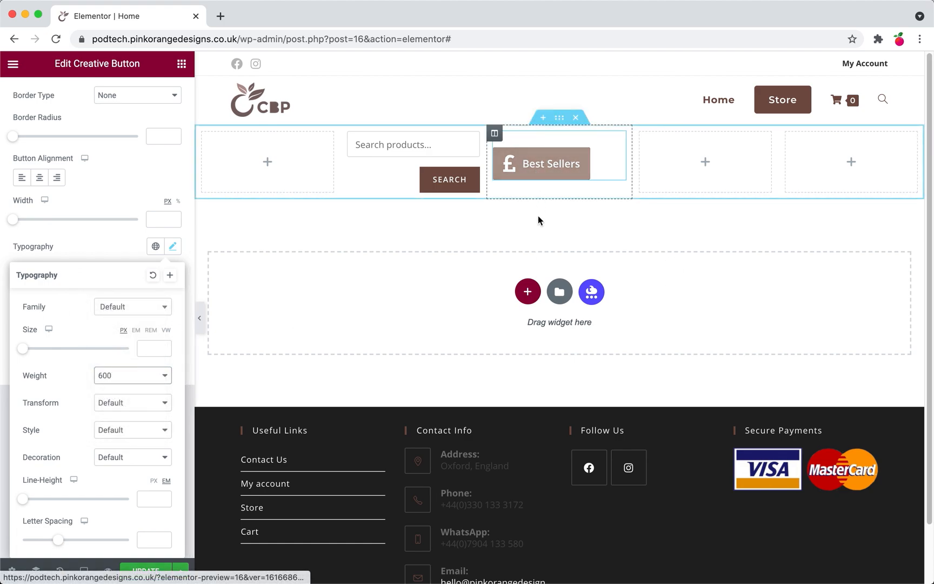
click(127, 155)
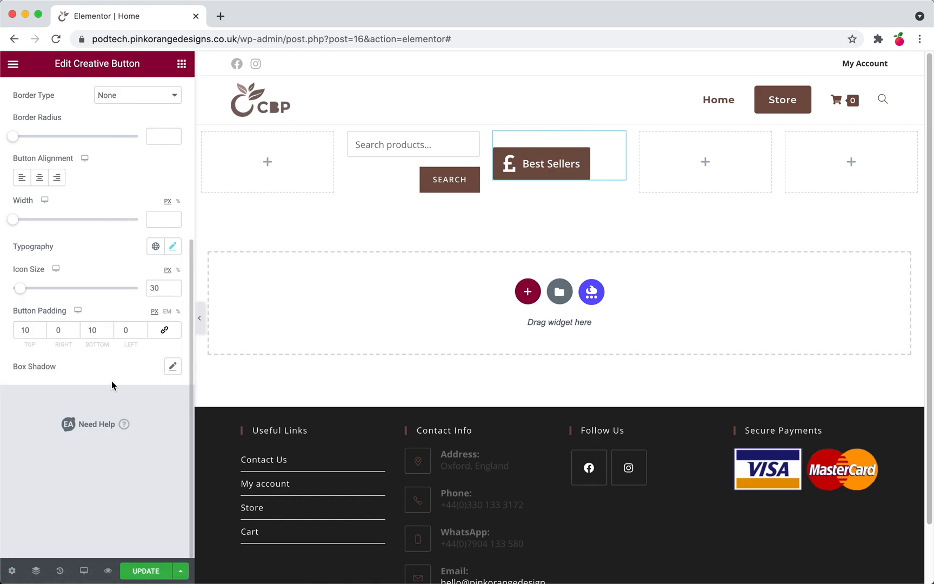
- Update the home page, open its preview and test the Best Sellers button there
scroll(111, 380, up, 4)
scroll(111, 380, up, 3)
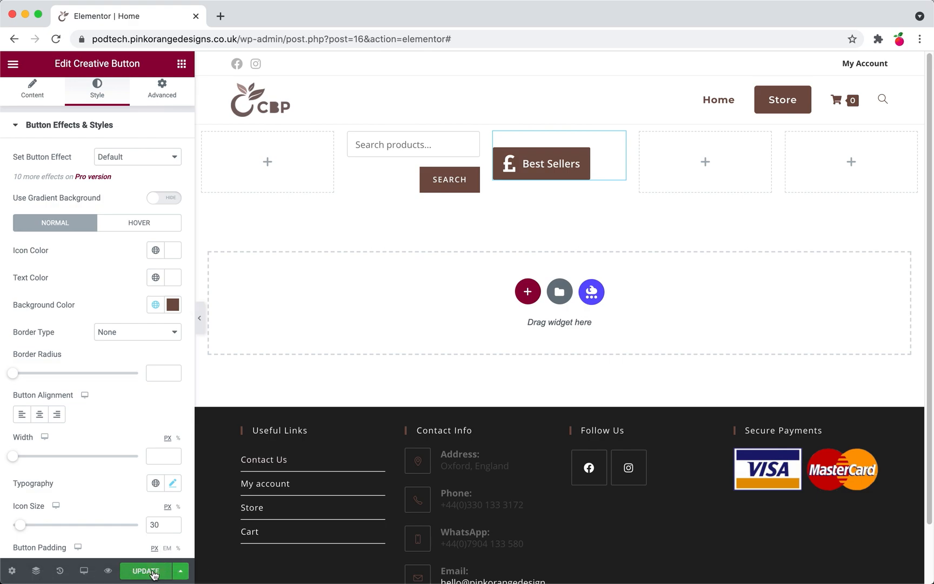
click(146, 572)
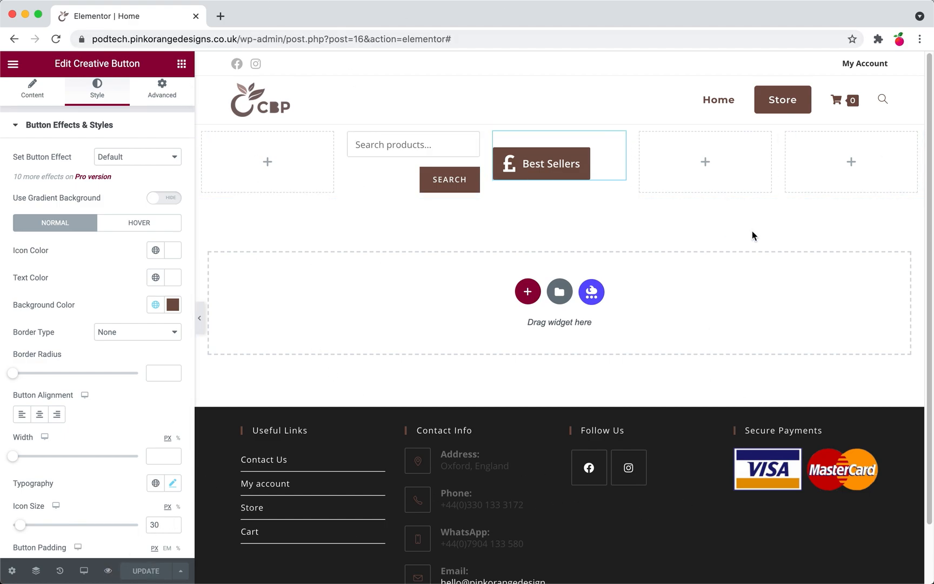
click(108, 571)
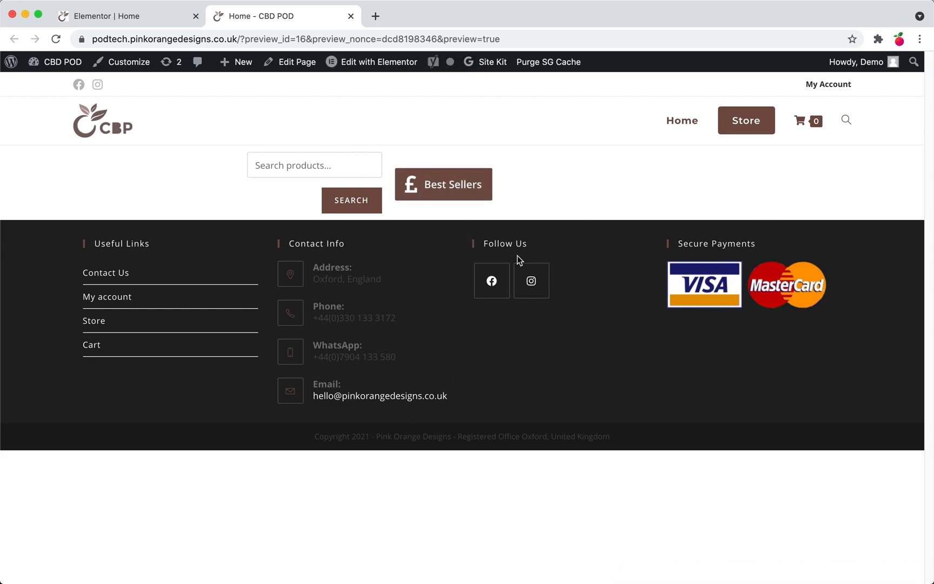
click(442, 192)
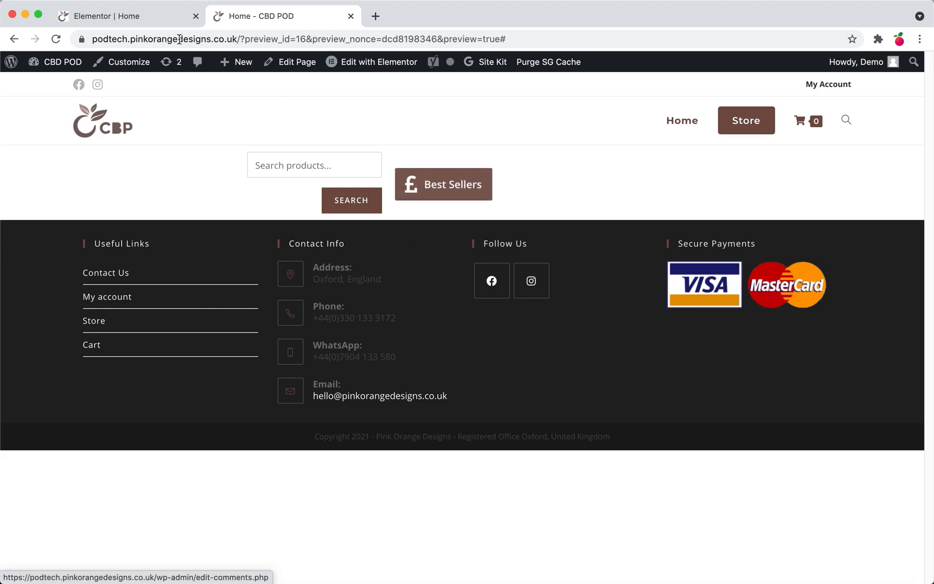
click(107, 15)
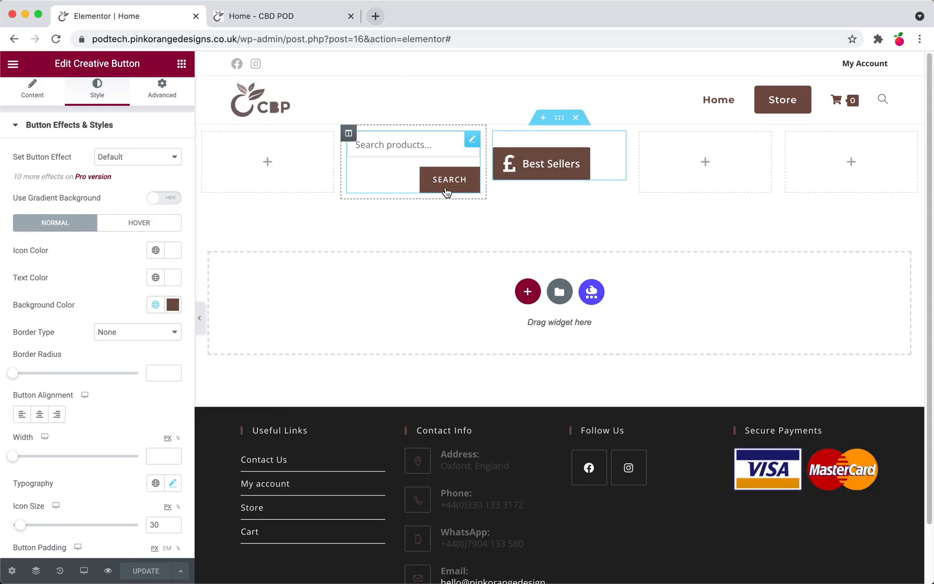
click(375, 17)
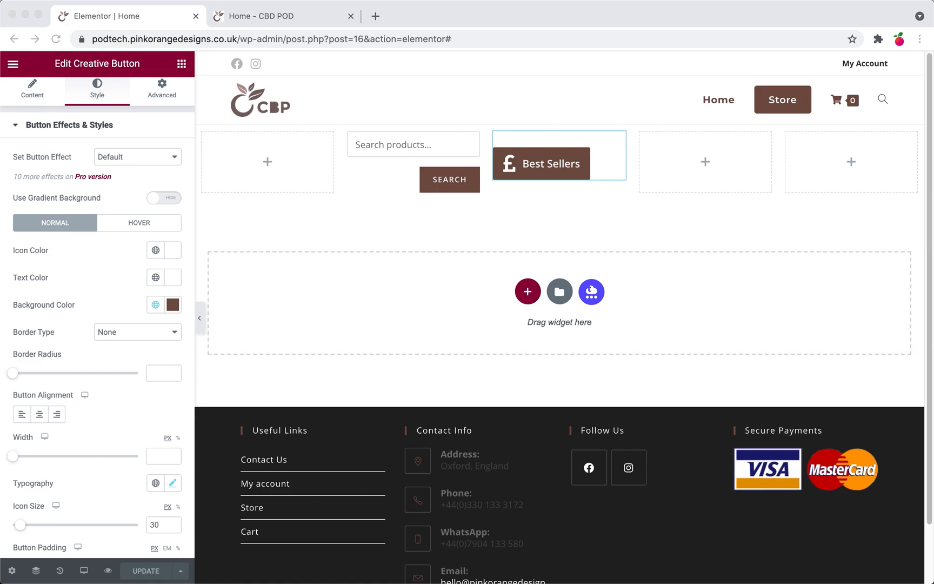
click(375, 16)
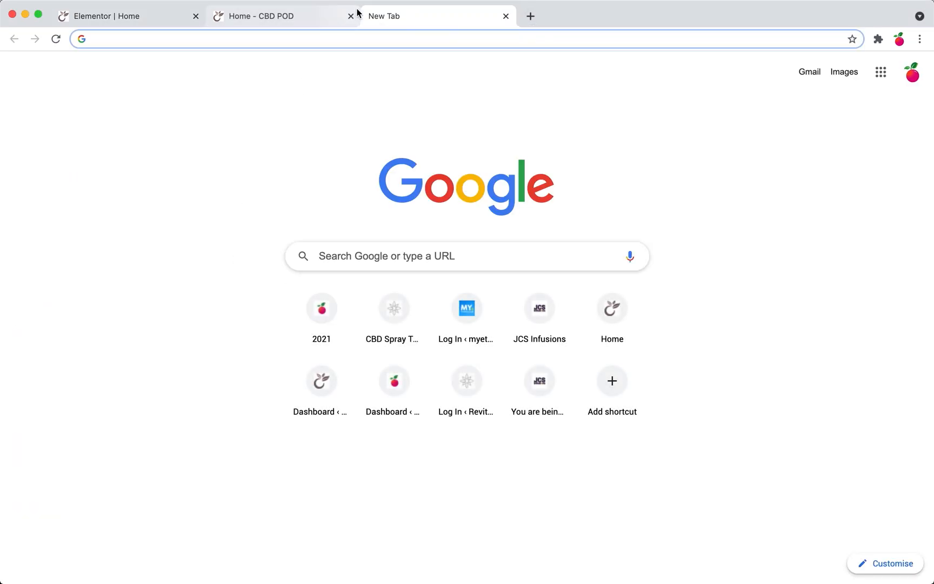
click(505, 16)
click(324, 17)
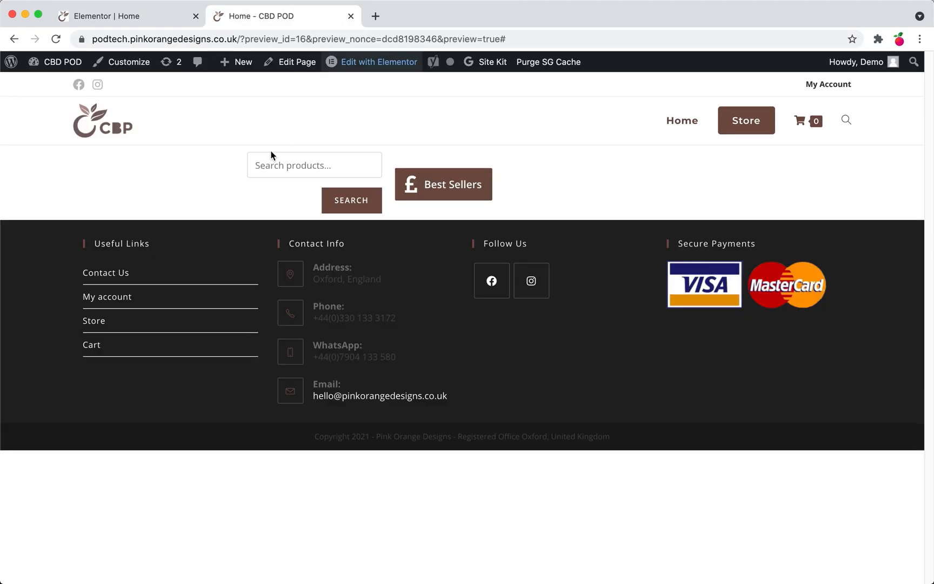
- Go from the preview to the WordPress dashboard's page list and add a new page titled "Best Sellers"
click(62, 65)
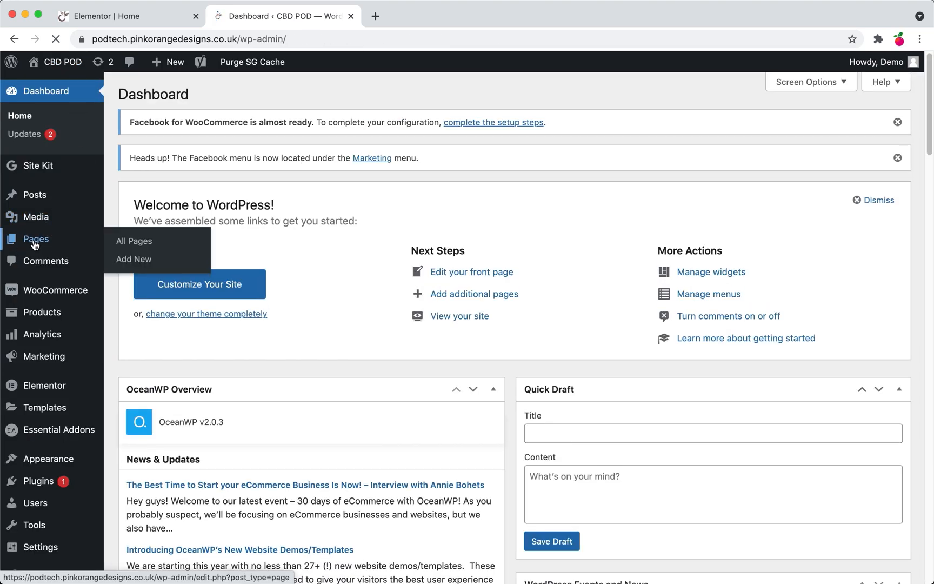
click(34, 244)
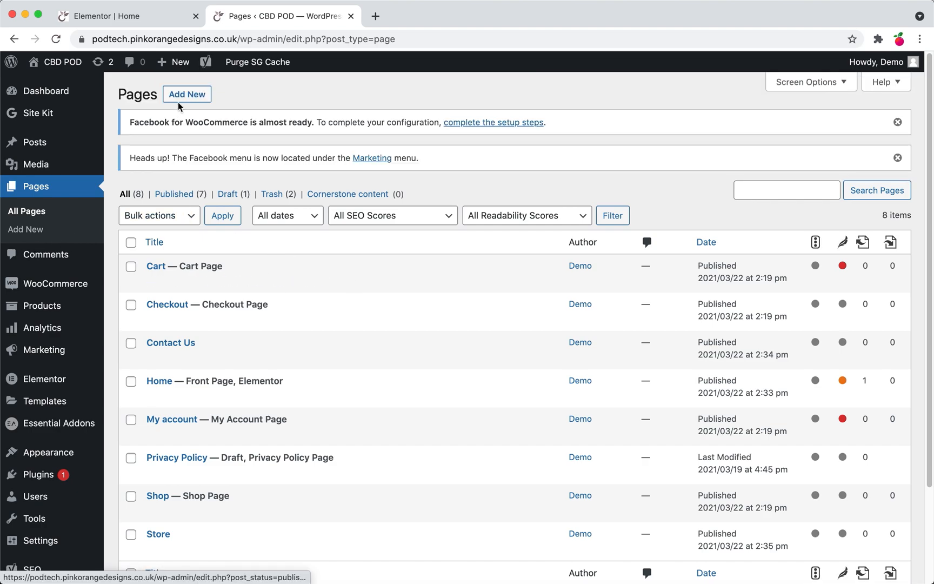
click(181, 96)
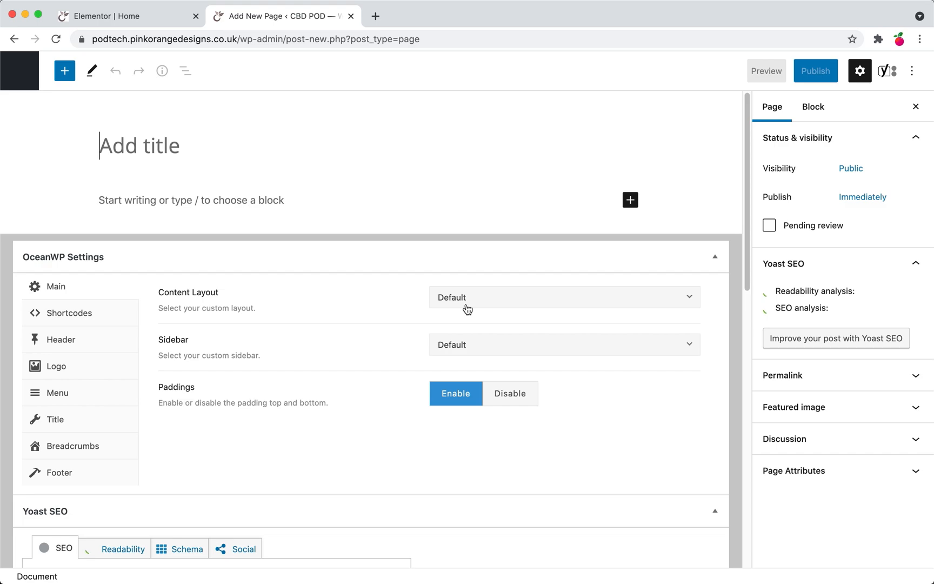
text(Be)
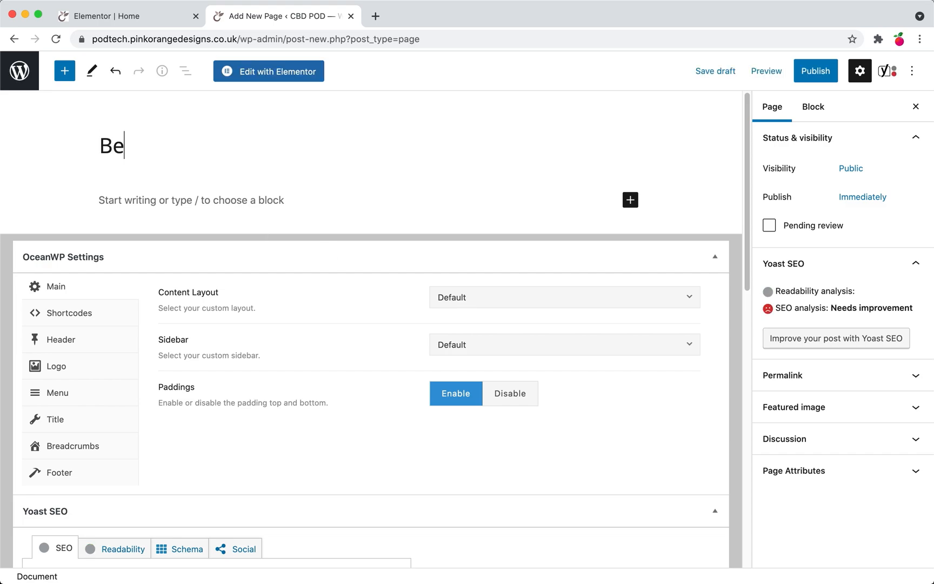
text(st Sellers)
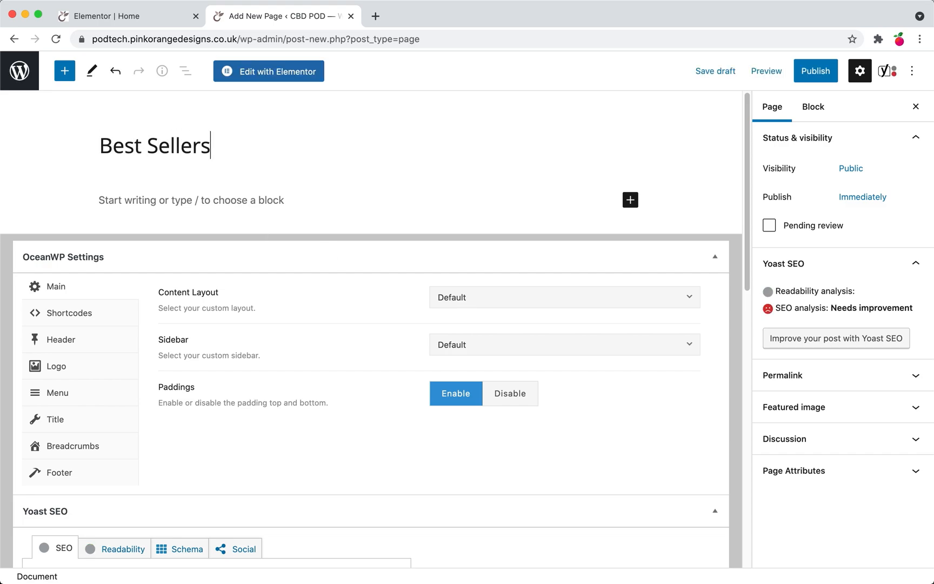
- Set the Best Sellers page's content layout to Full Width and disable the display of its page title
click(527, 303)
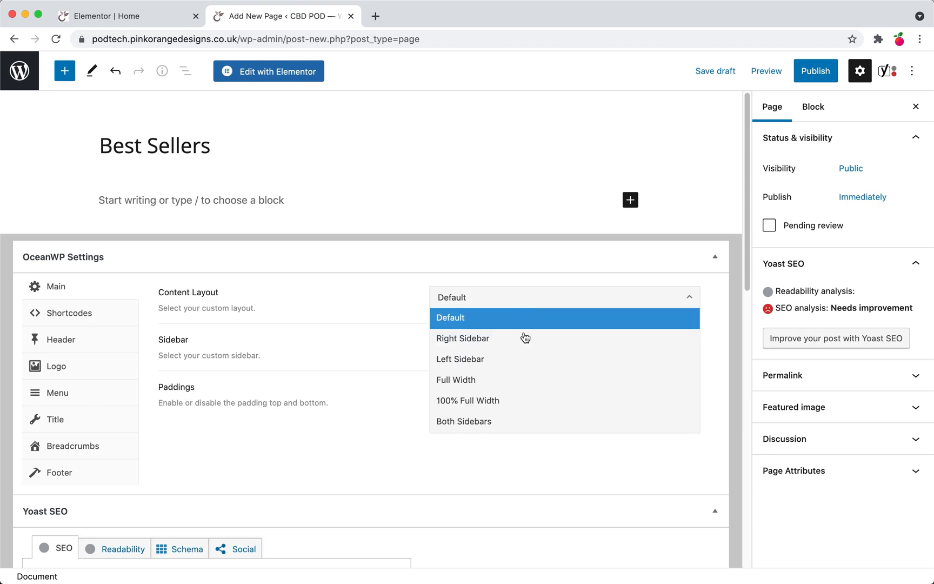
click(519, 380)
click(507, 305)
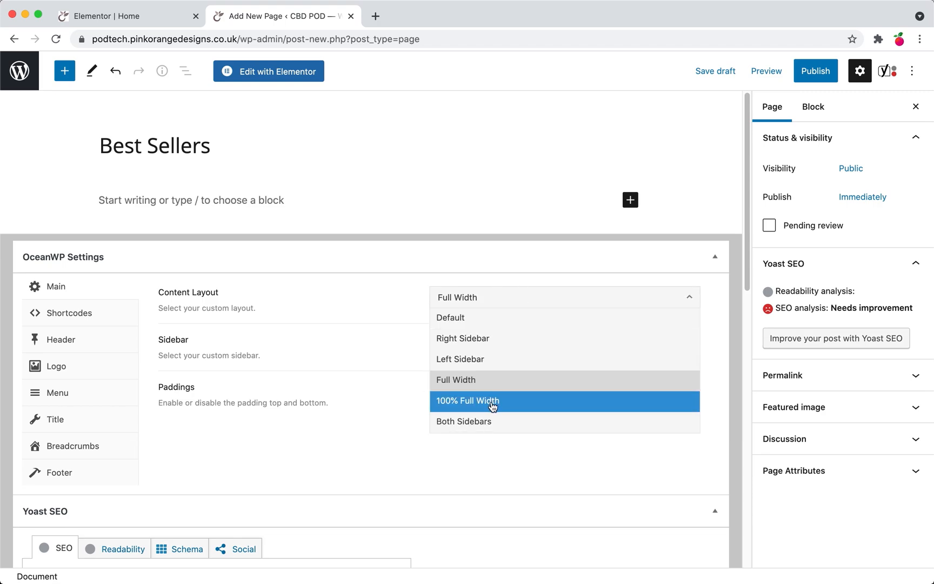
click(484, 380)
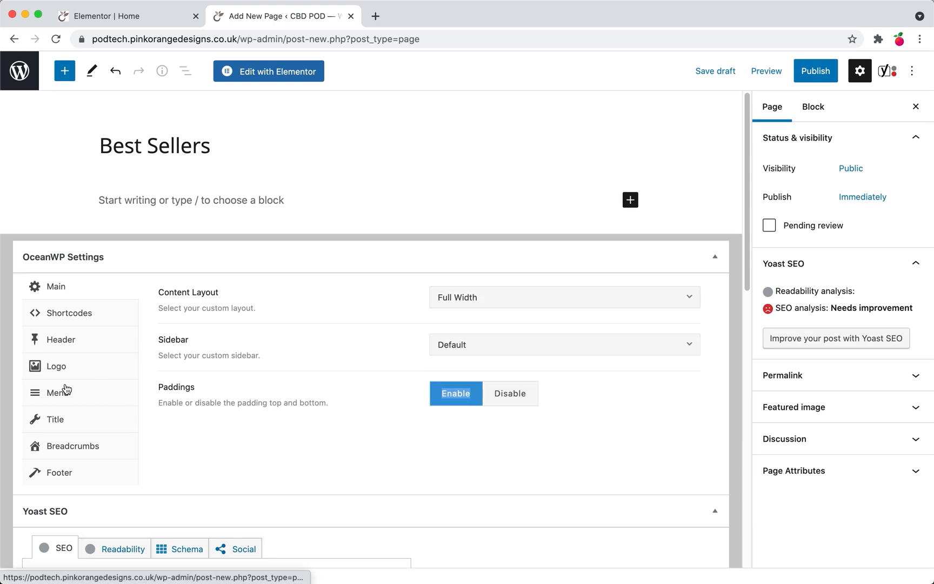
click(60, 419)
click(567, 298)
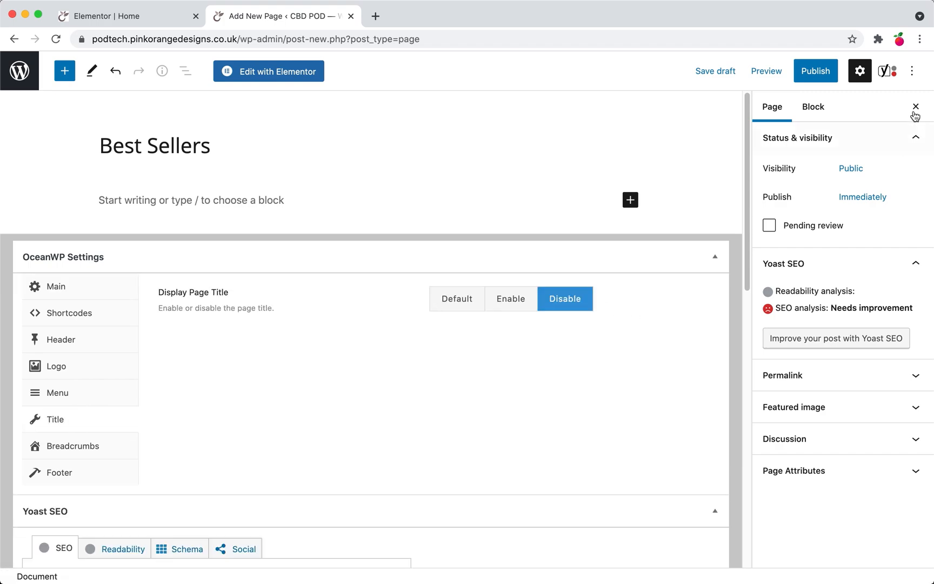
- Publish the Best Sellers page and open it for editing in Elementor
click(817, 71)
click(824, 73)
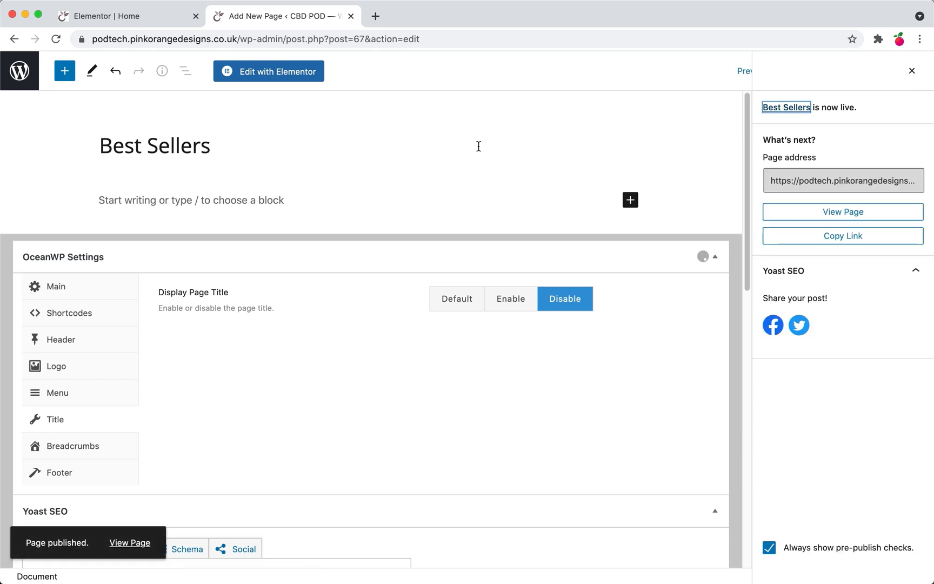
click(291, 80)
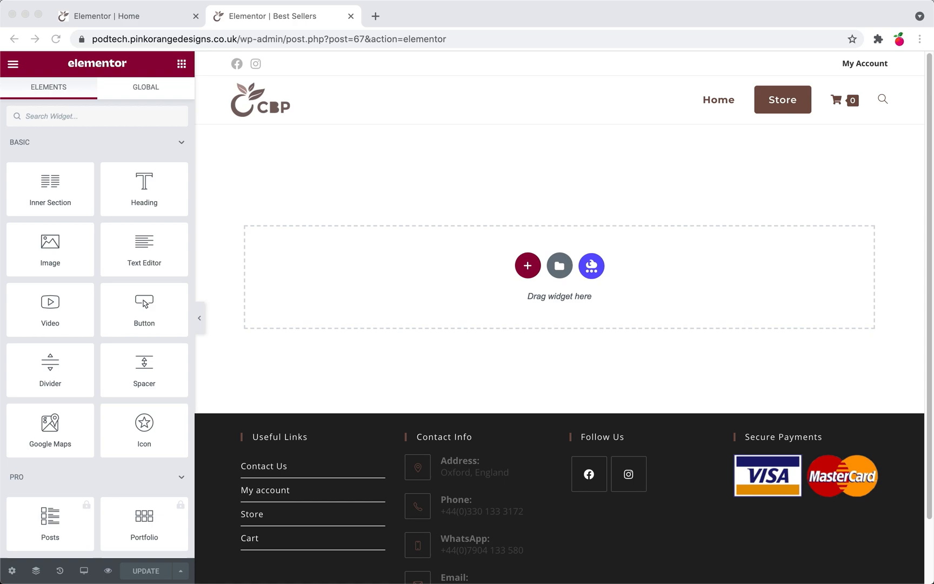
- Find the Shortcode widget by searching for "short" and add it to the empty Best Sellers page
click(70, 115)
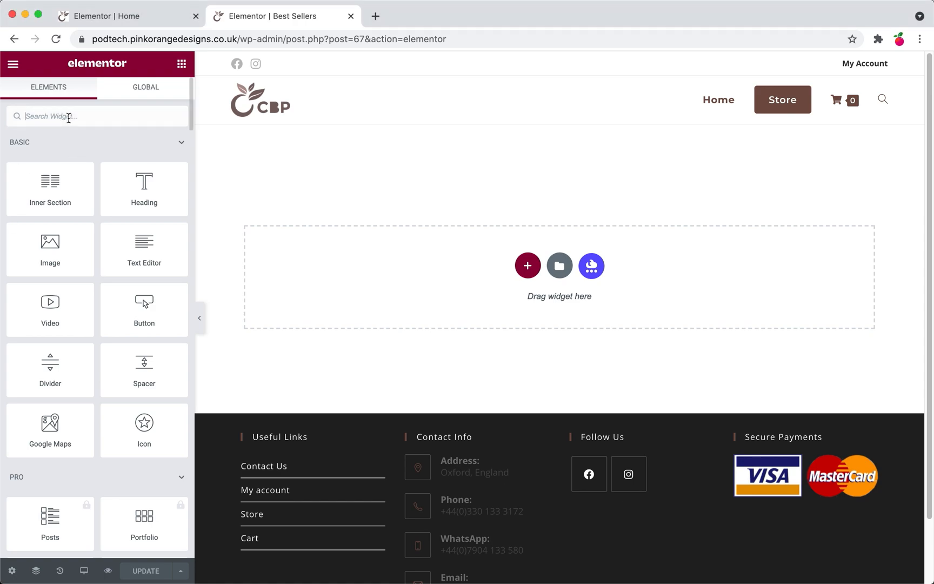
text(short)
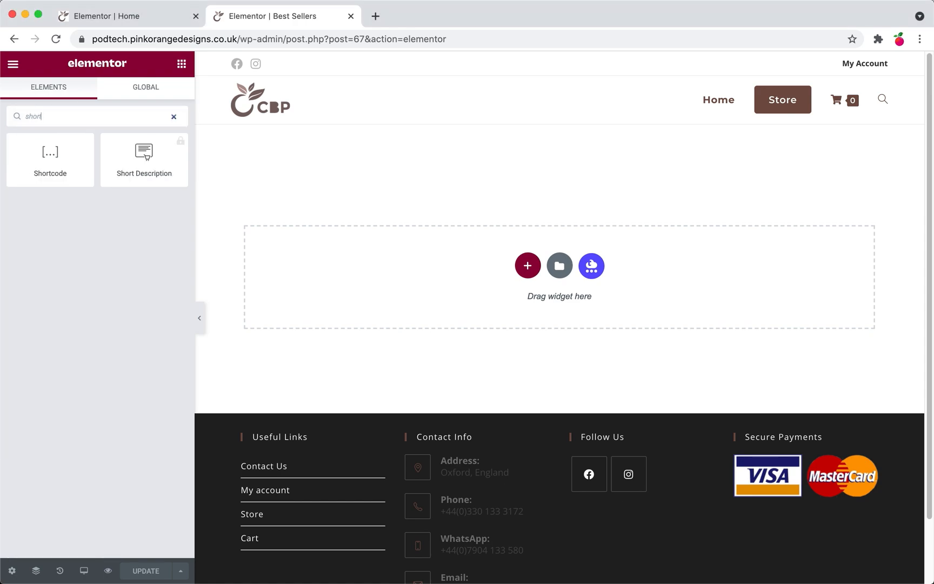
drag(44, 181, 359, 273)
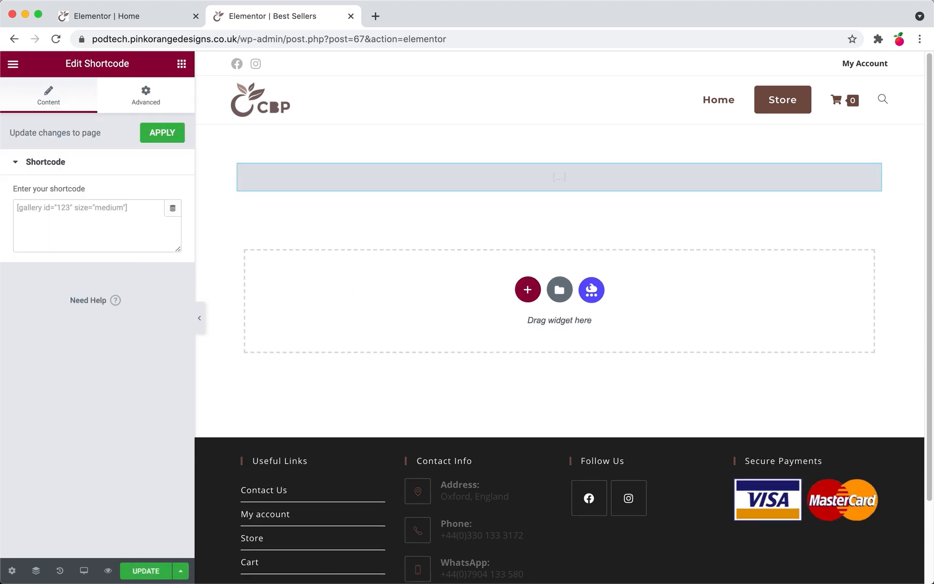
- Enter the shortcode [products limit="5" columns="5" best_selling="true"] in the Shortcode widget and update the Best Sellers page
click(118, 229)
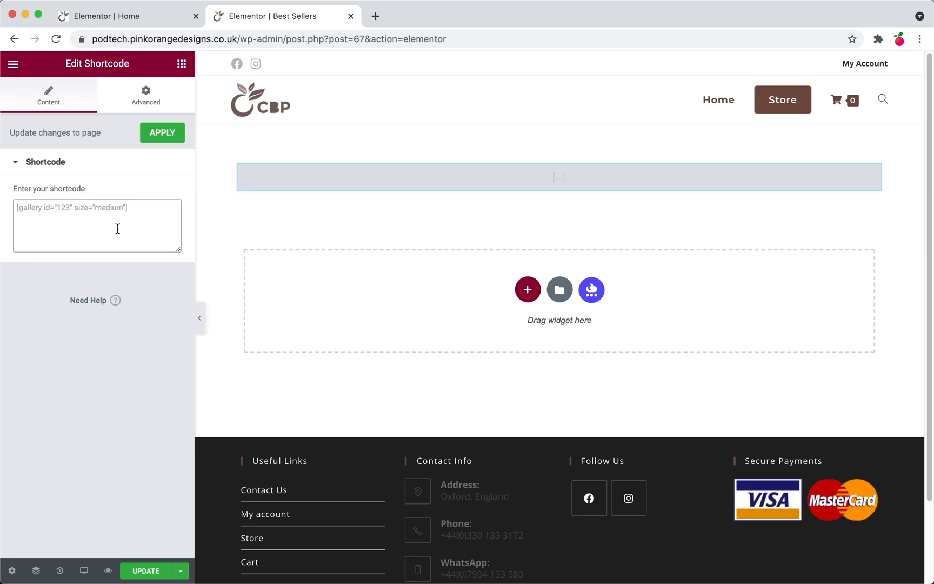
text([)
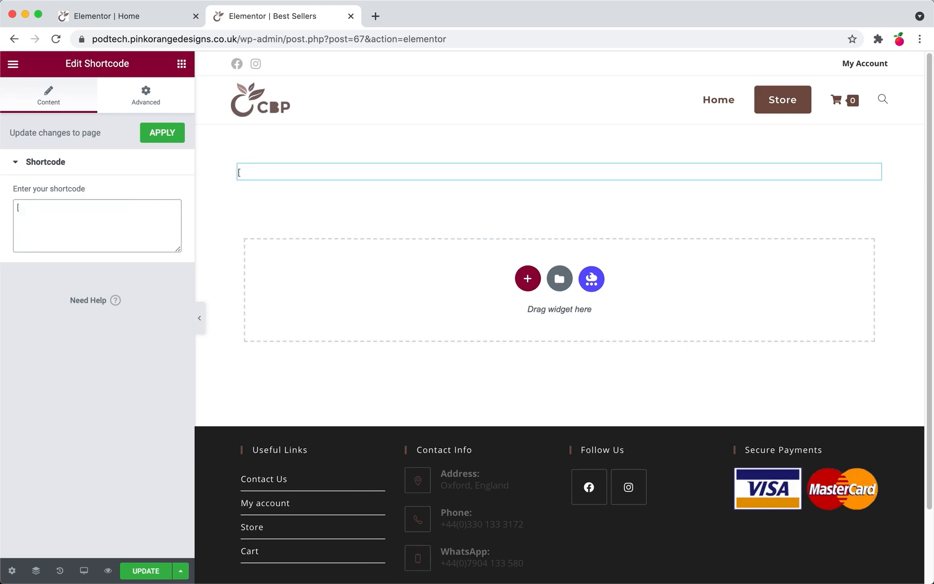
text(pr)
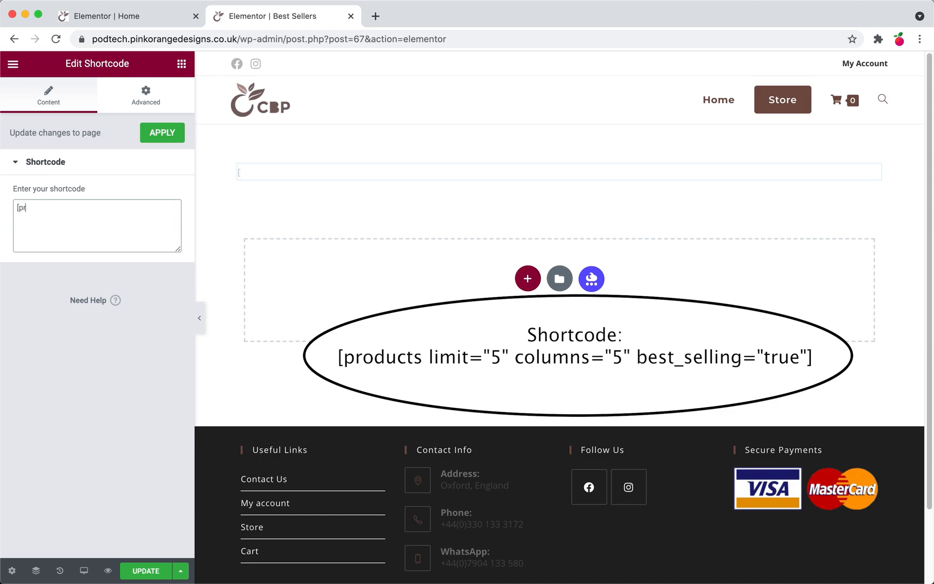
text(oducts limit=")
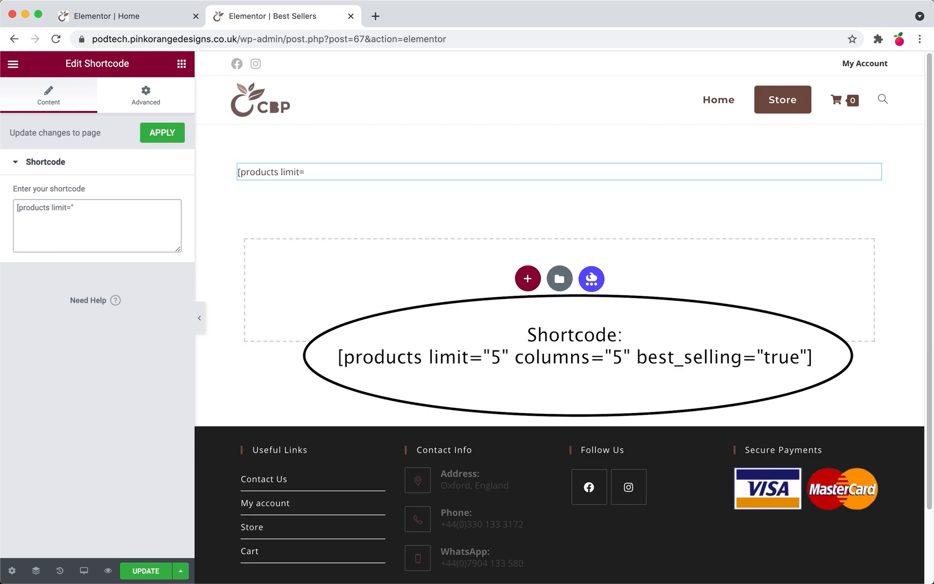
text(5")
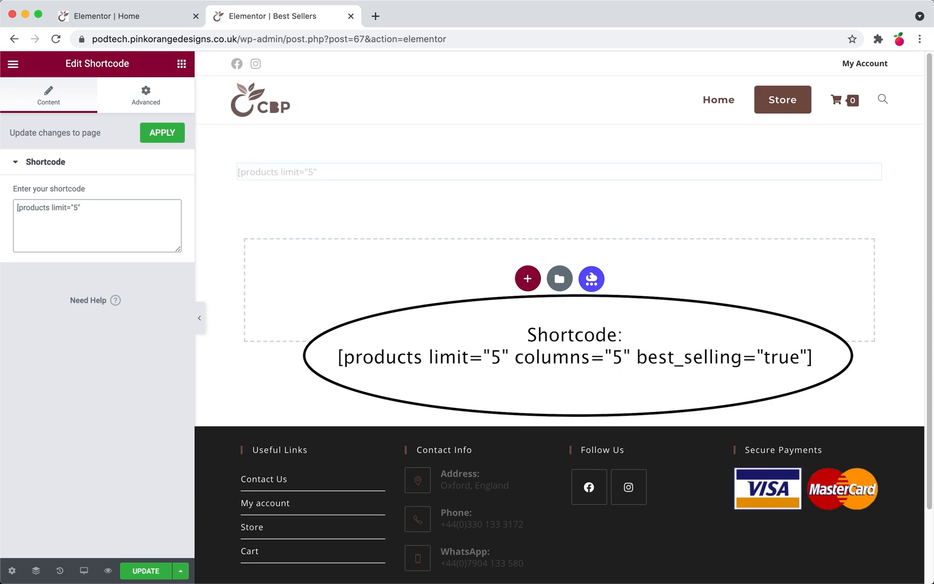
text( columns)
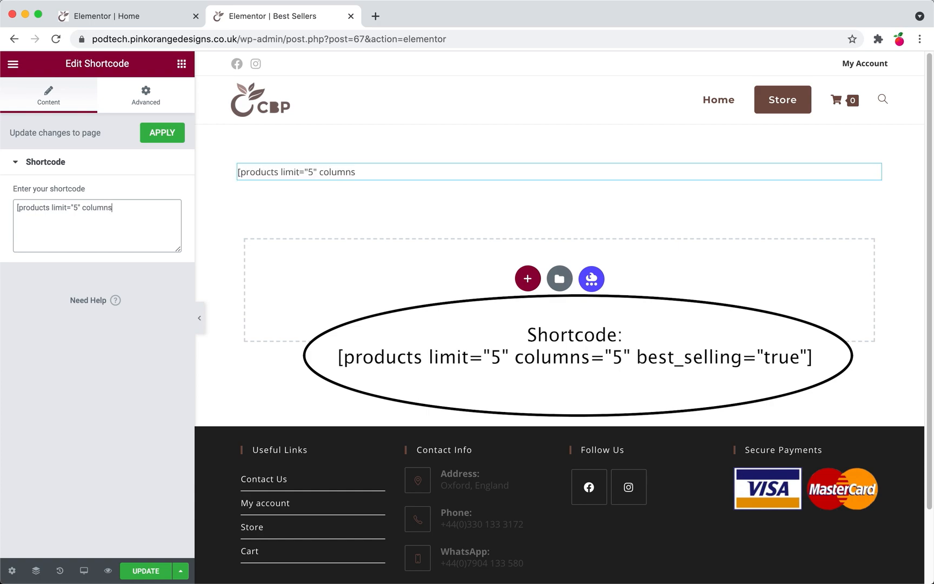
text(="5" )
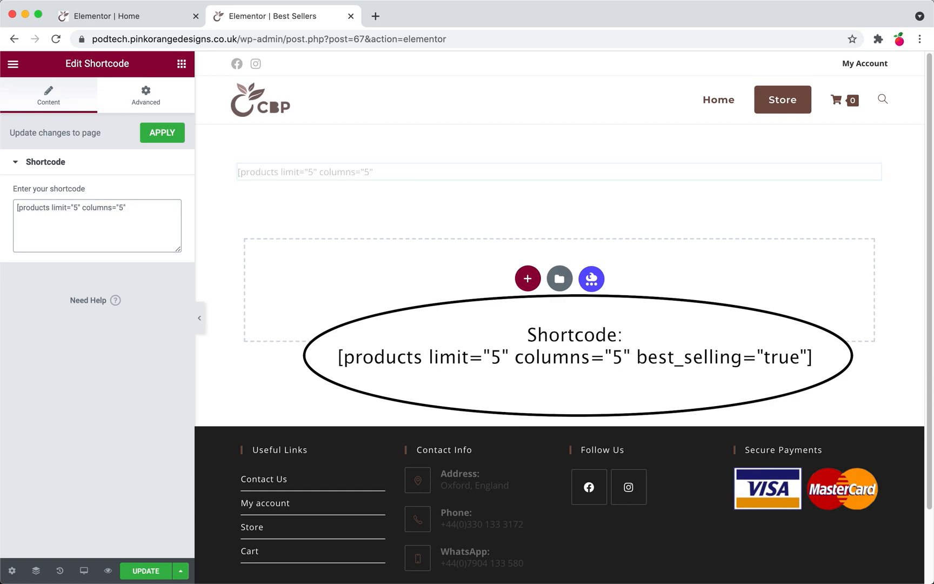
text(bext)
key(BackSpace)
key(BackSpace)
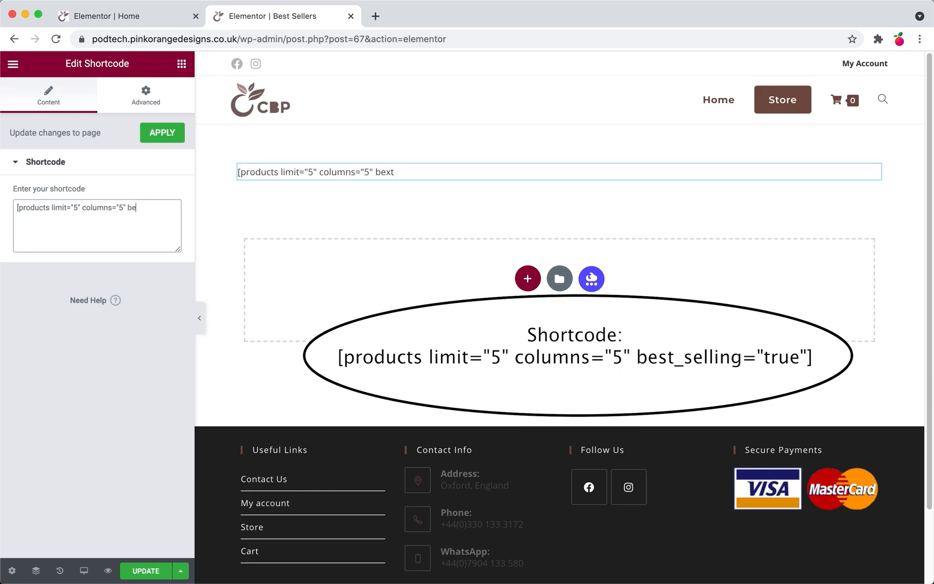
text(st_selli)
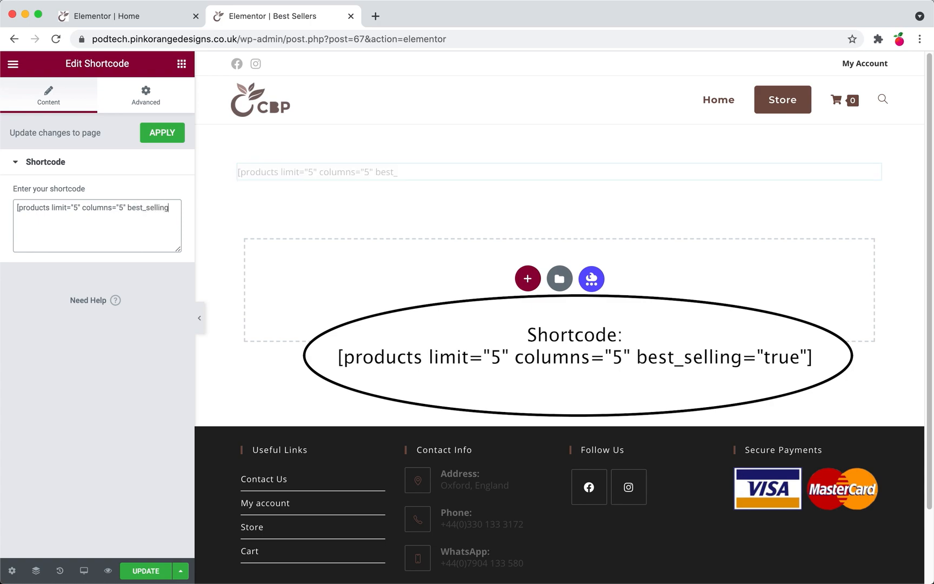
text(ng=)
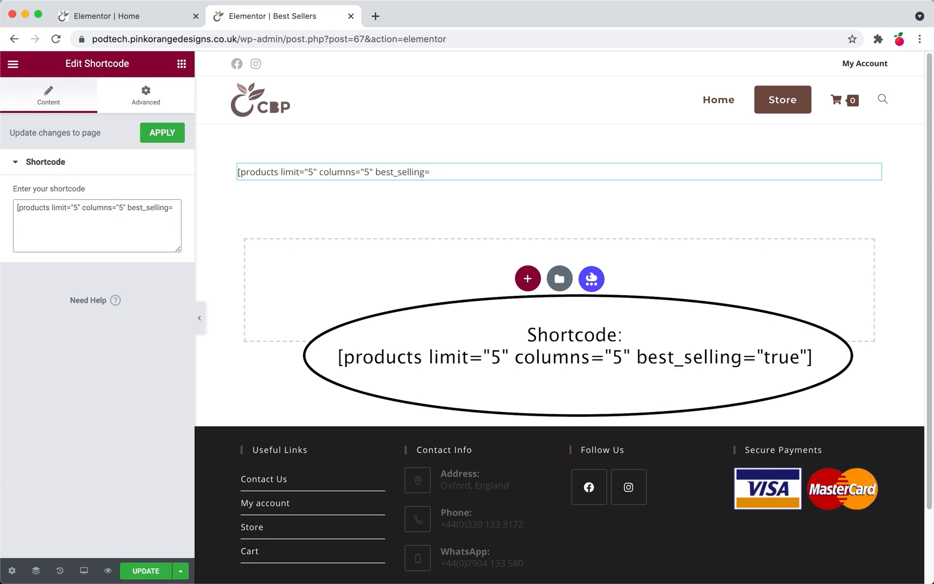
text("t)
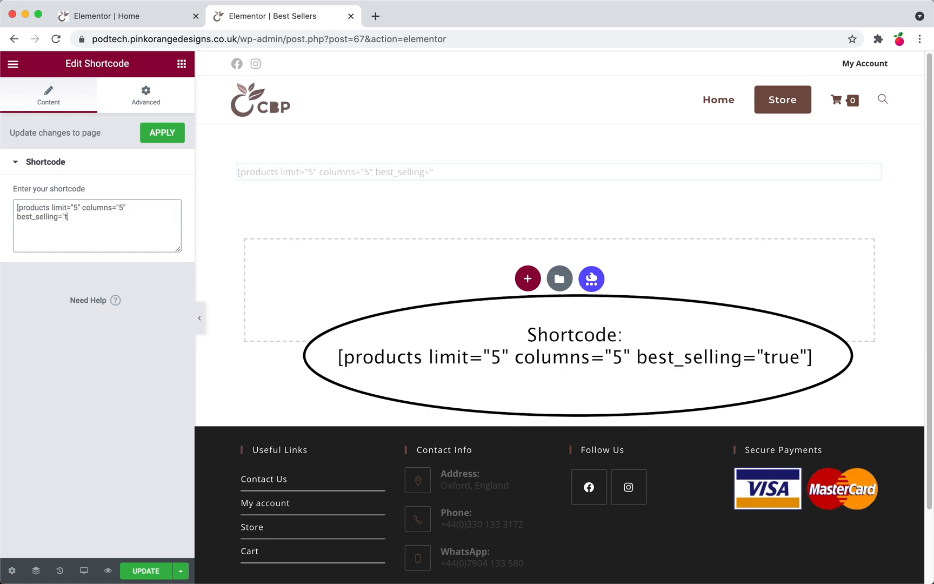
text(rue")
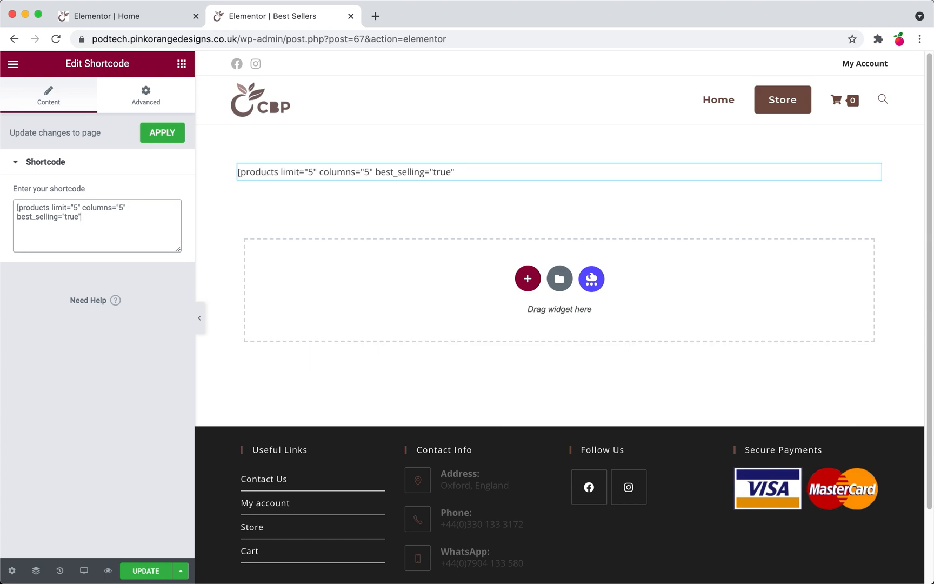
text(])
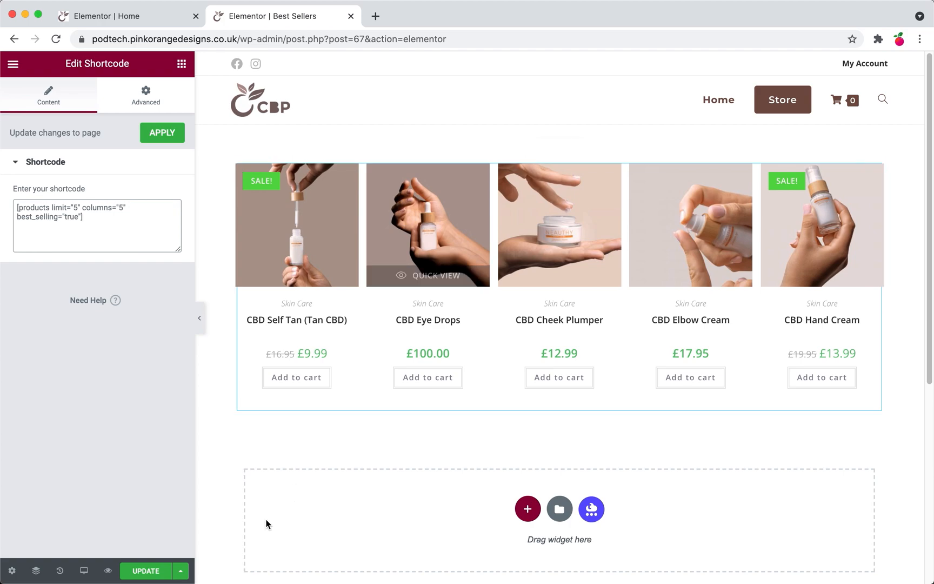
click(144, 572)
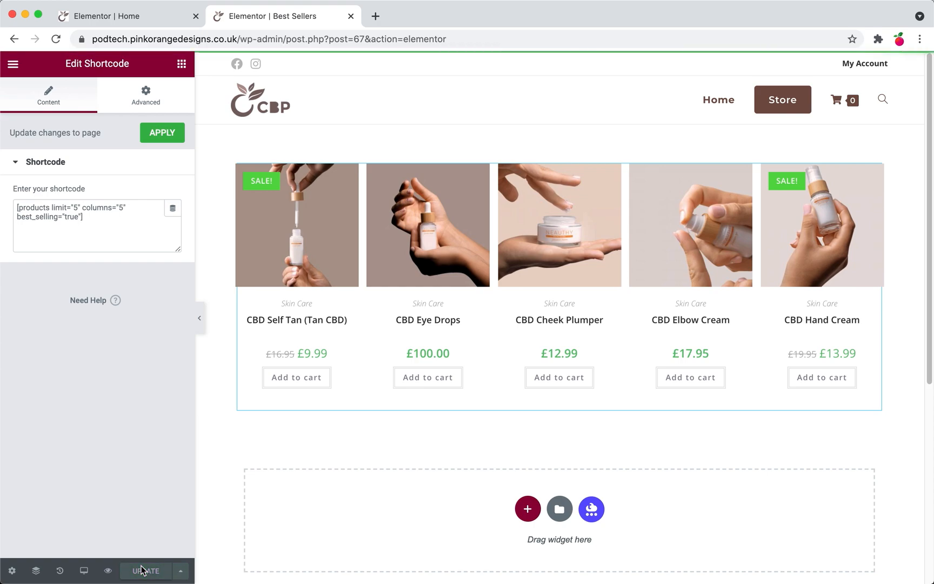
- Preview the Best Sellers page and copy its address up to "/best-sellers", without the preview parameters
click(107, 575)
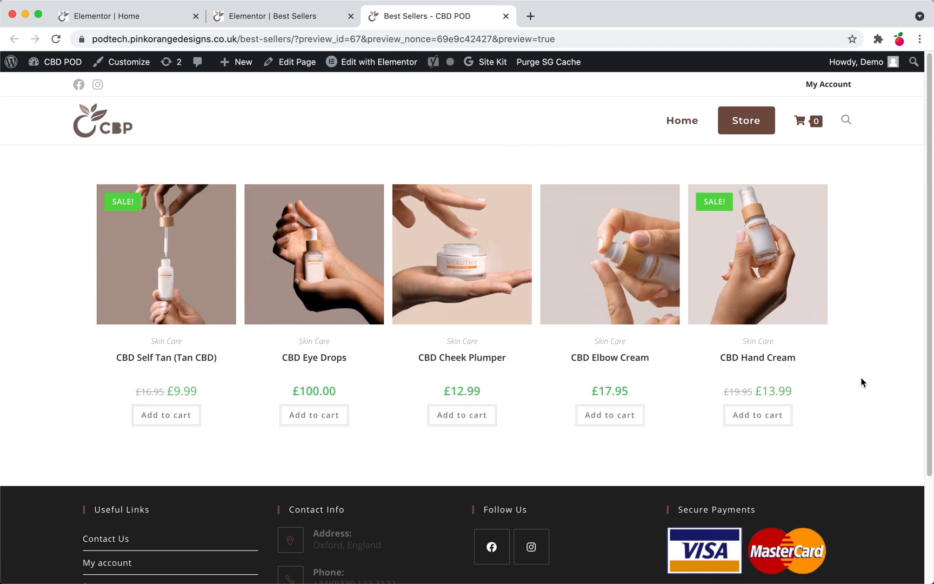
click(143, 20)
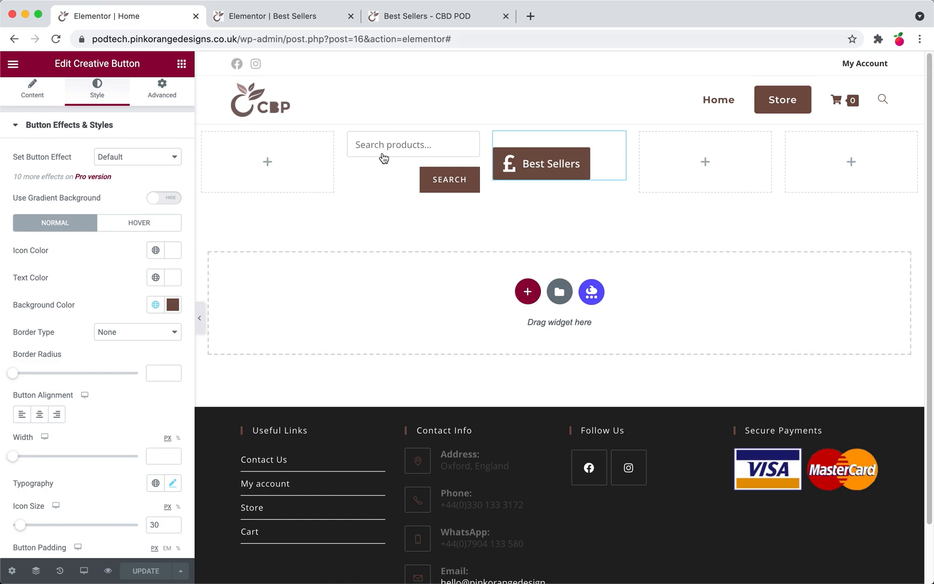
click(418, 19)
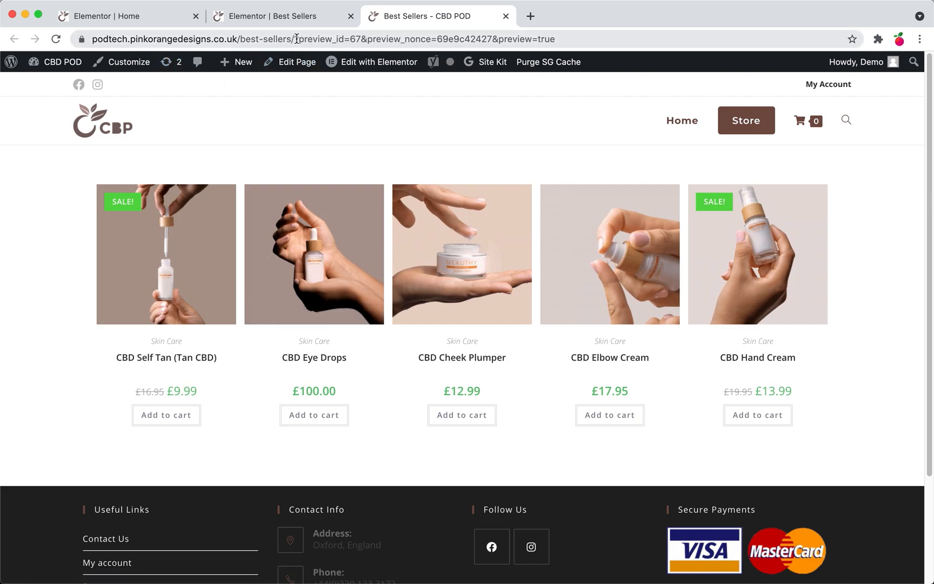
drag(296, 38, 593, 38)
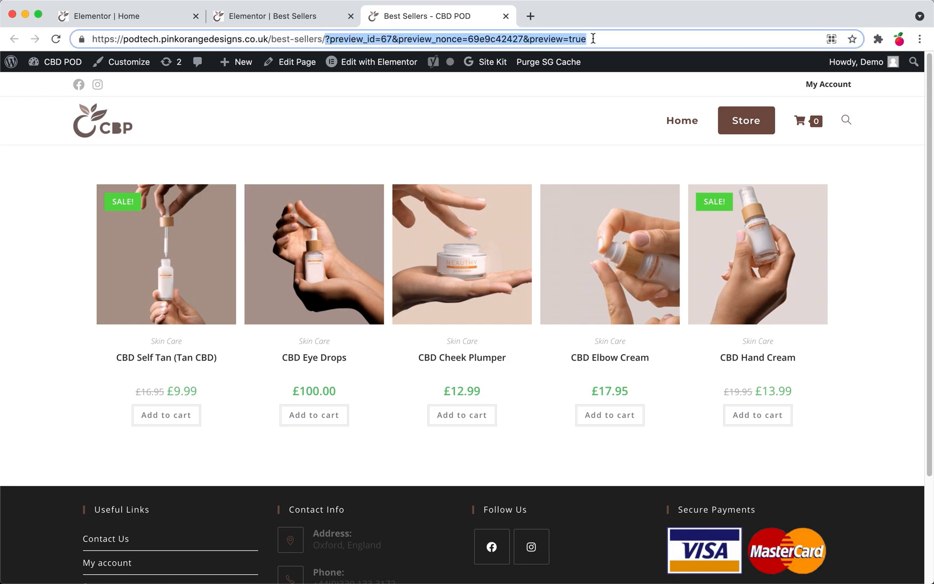
click(323, 39)
drag(323, 39, 81, 39)
key(super+c)
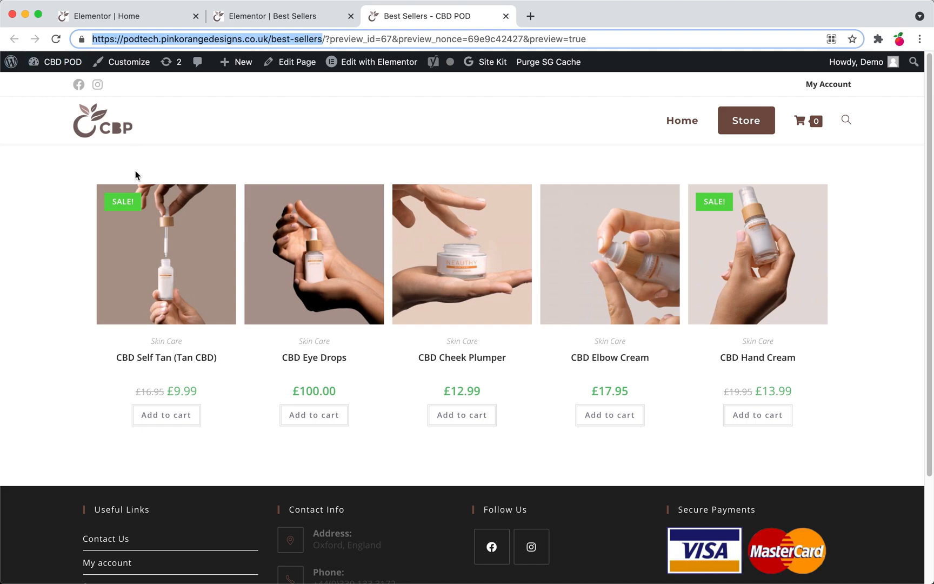
- Paste the copied Best Sellers page address as the link URL of the home page's Best Sellers button and update the page
click(139, 20)
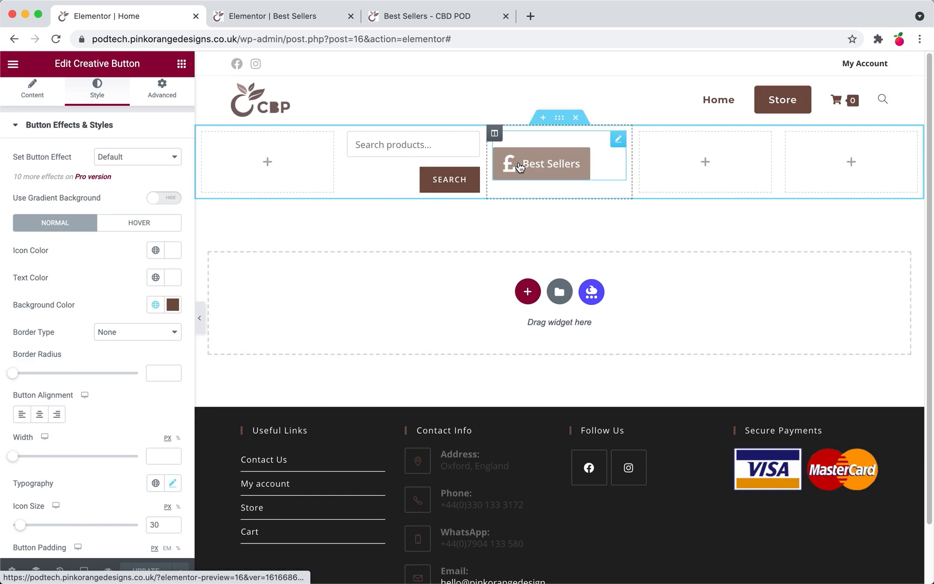
click(33, 92)
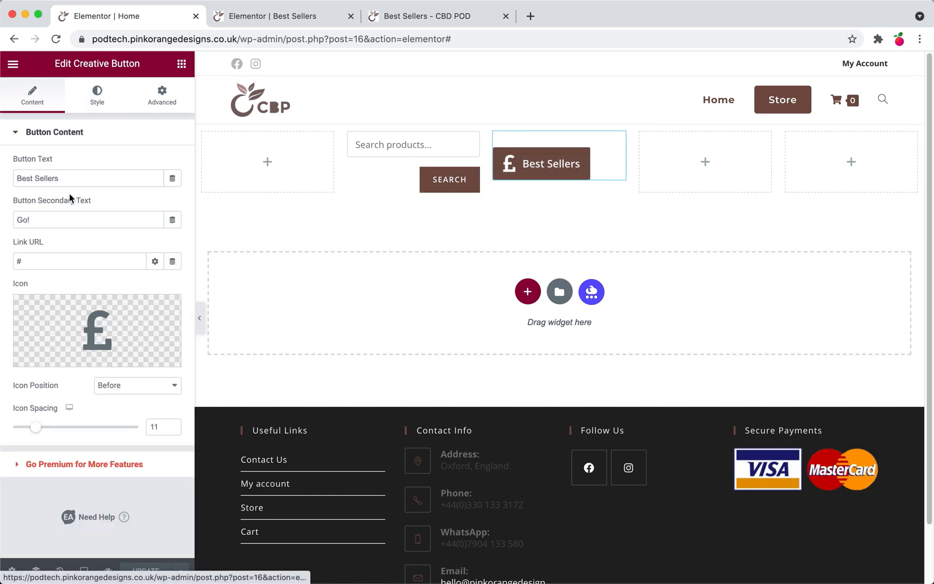
double_click(47, 254)
key(super+v)
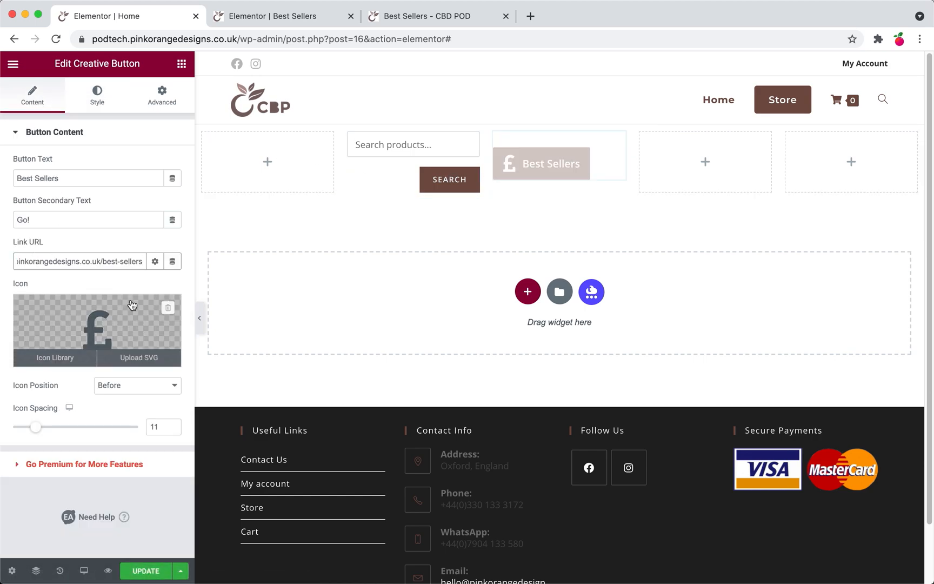
click(153, 574)
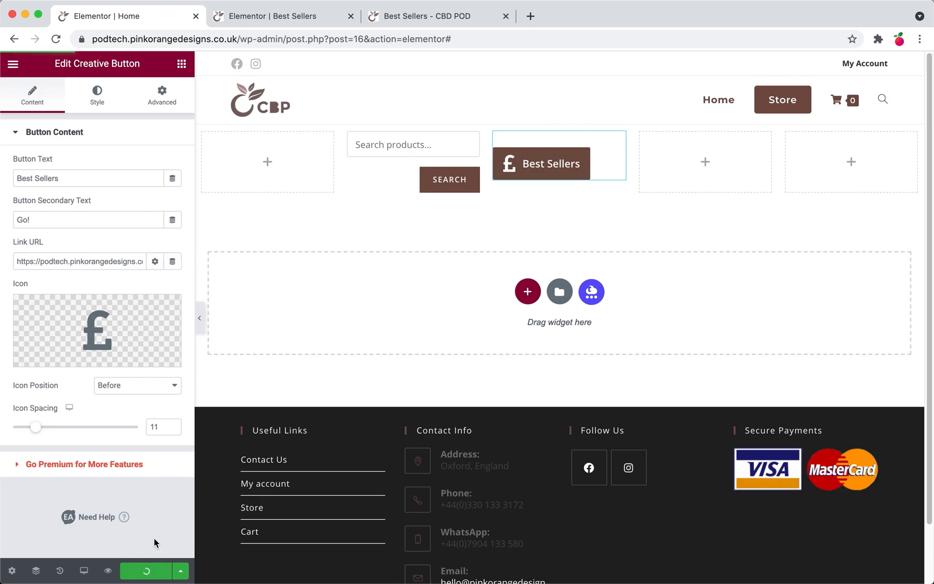
- Preview the home page, follow the Best Sellers button to test its link, and go back to the home page
key(super+q)
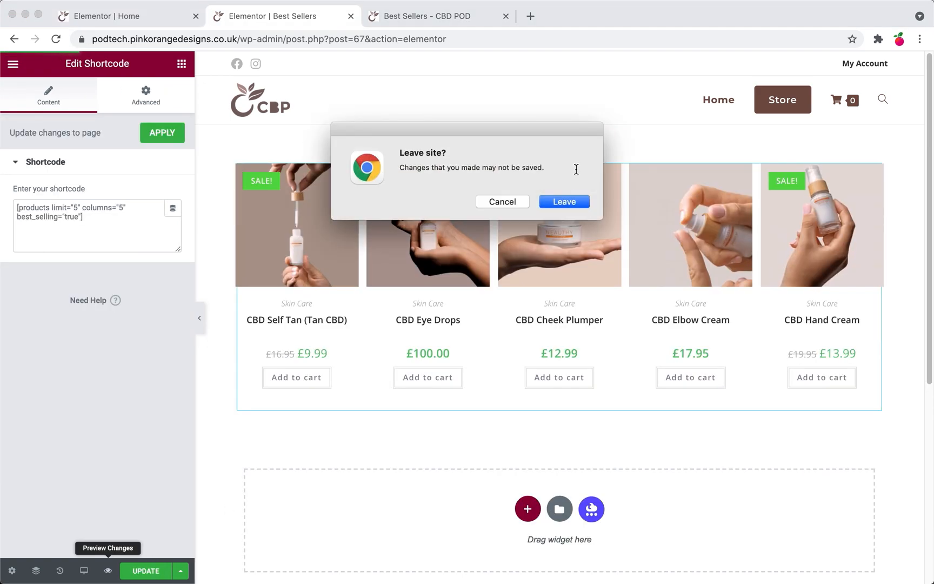
click(565, 202)
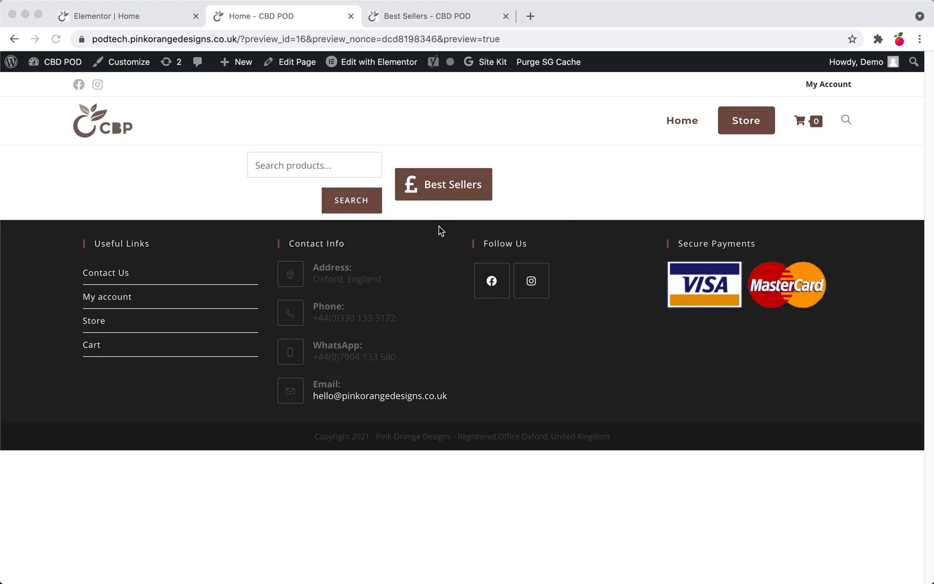
click(437, 192)
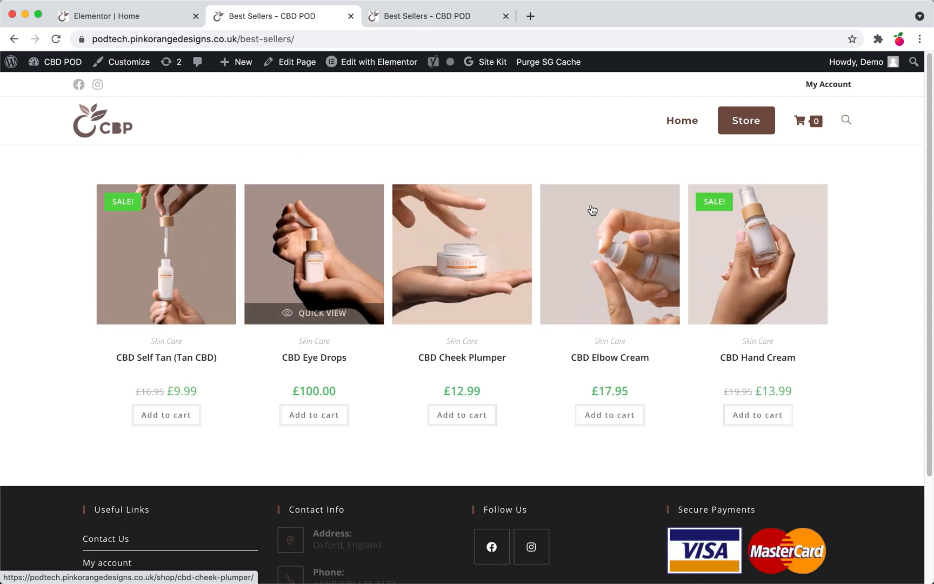
click(678, 124)
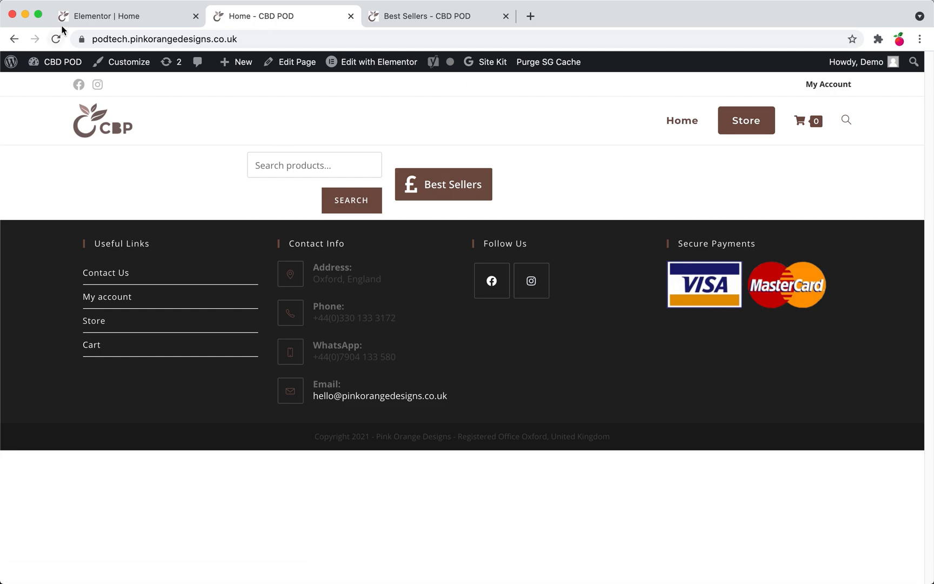
- Return to the home page's Elementor editor, duplicate the Best Sellers button and move the copy into the fourth column
click(81, 24)
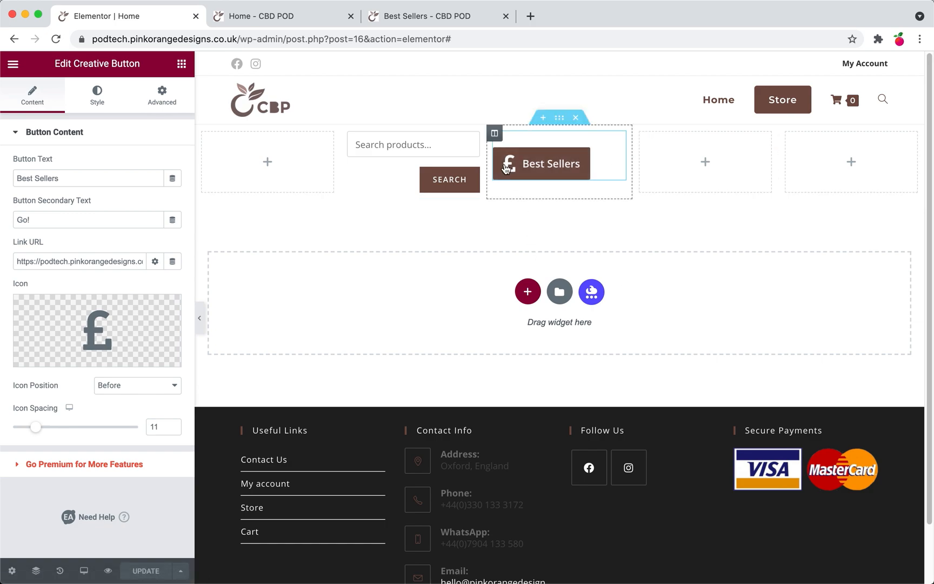
right_click(542, 172)
click(577, 197)
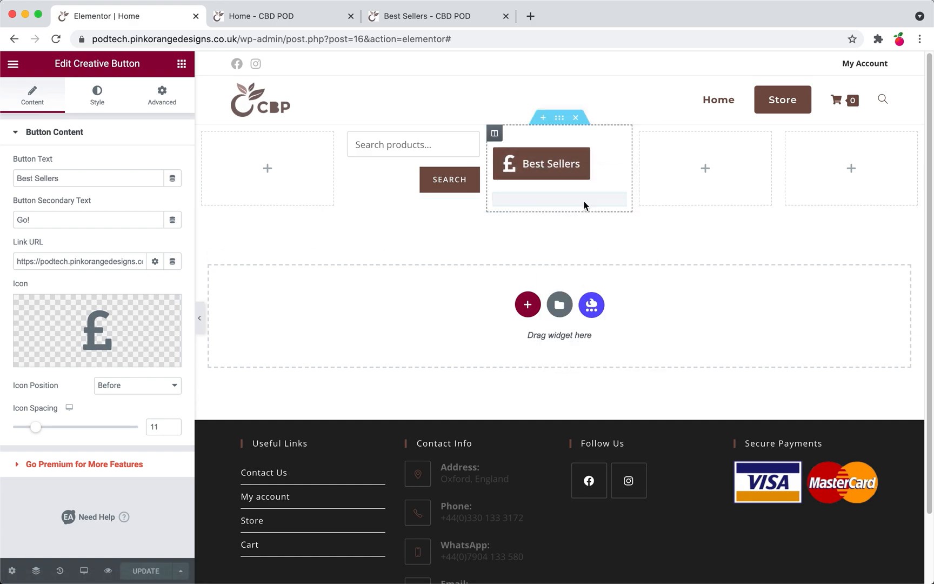
drag(613, 208, 711, 197)
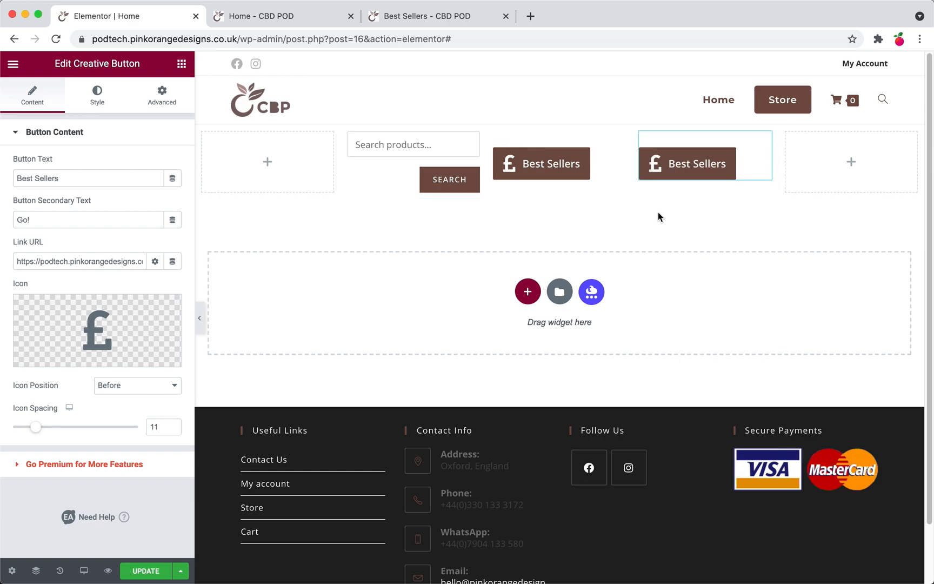
- Change the button text of the copy in the fourth column to "On Sale"
triple_click(51, 177)
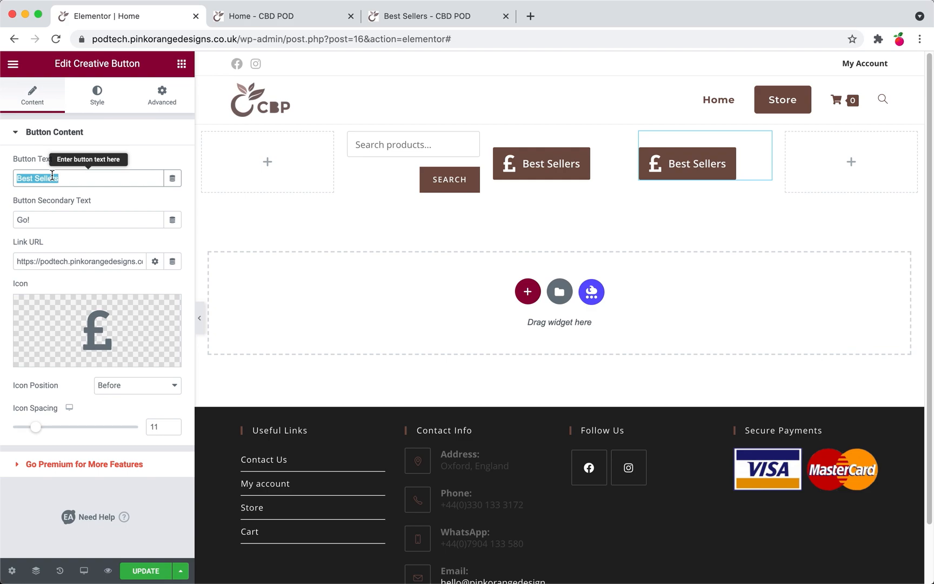
text(On Sal)
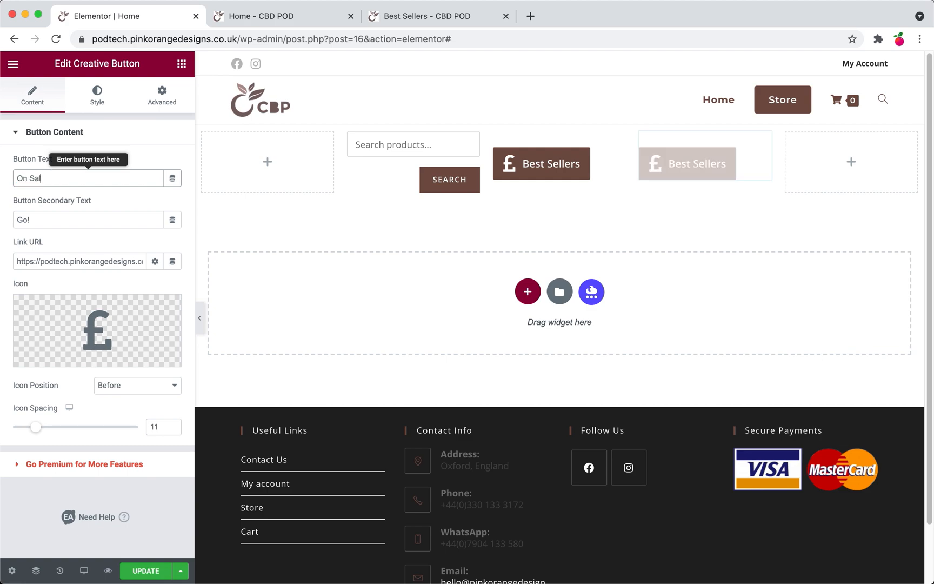
text(e)
- Replace the On Sale button's pound icon with the shopping cart icon from the icon library
click(89, 318)
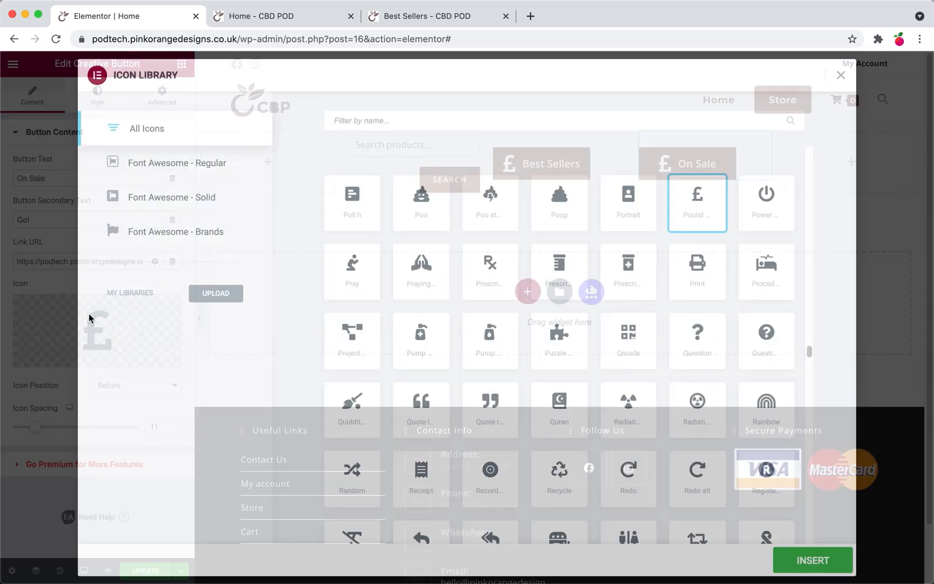
scroll(493, 322, down, 3)
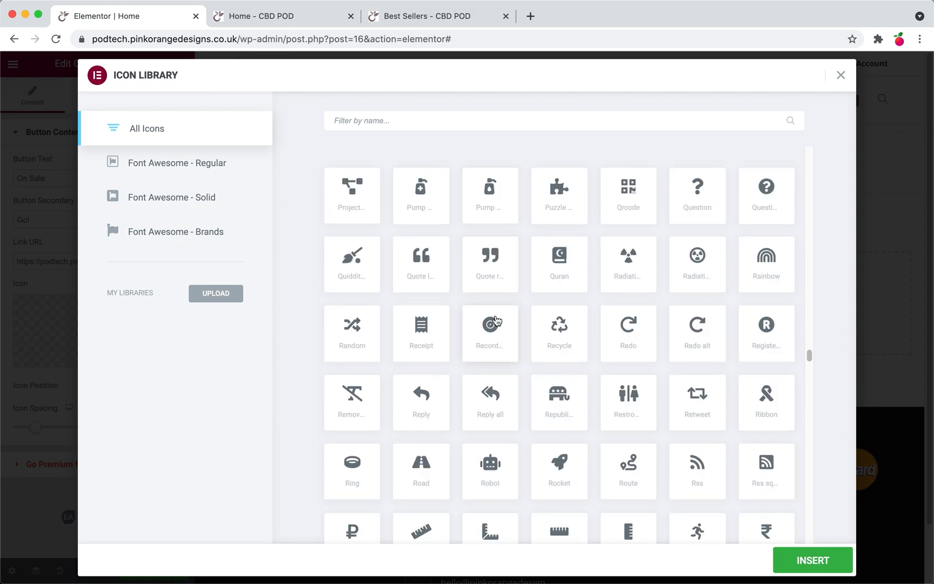
scroll(496, 321, down, 5)
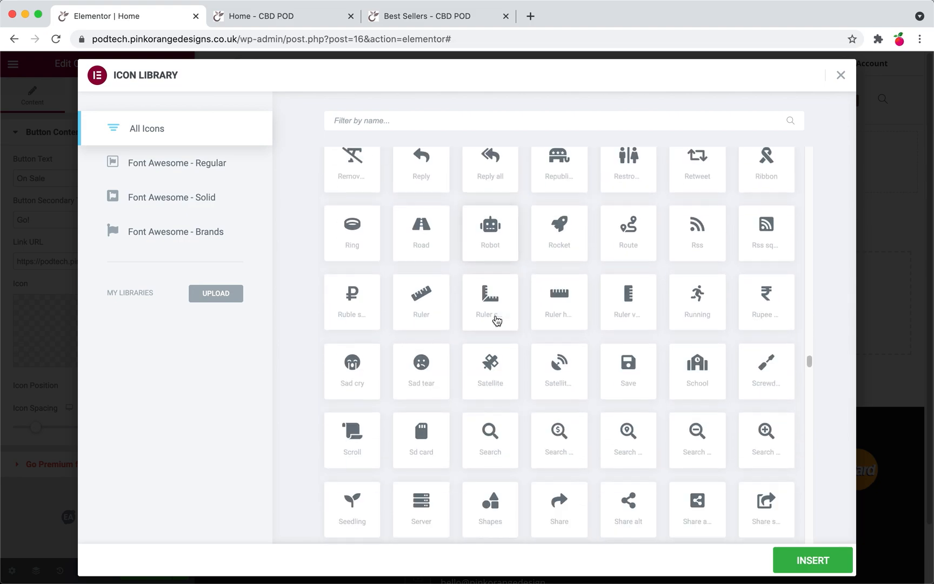
scroll(496, 320, down, 5)
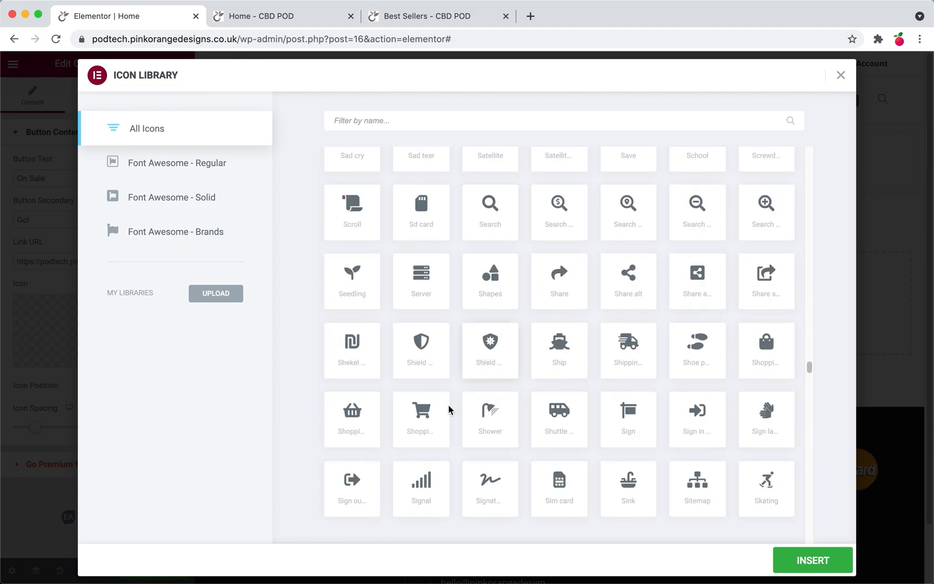
click(423, 411)
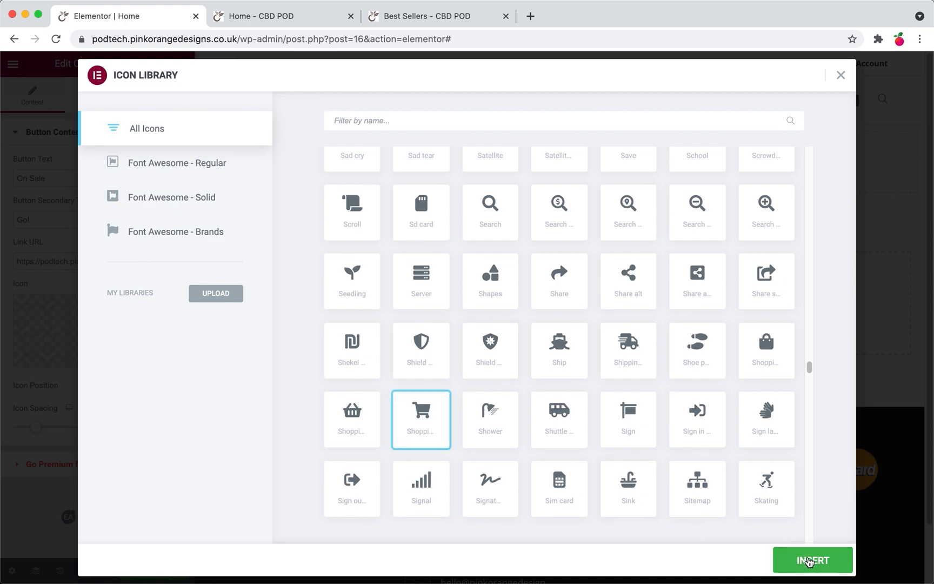
click(809, 562)
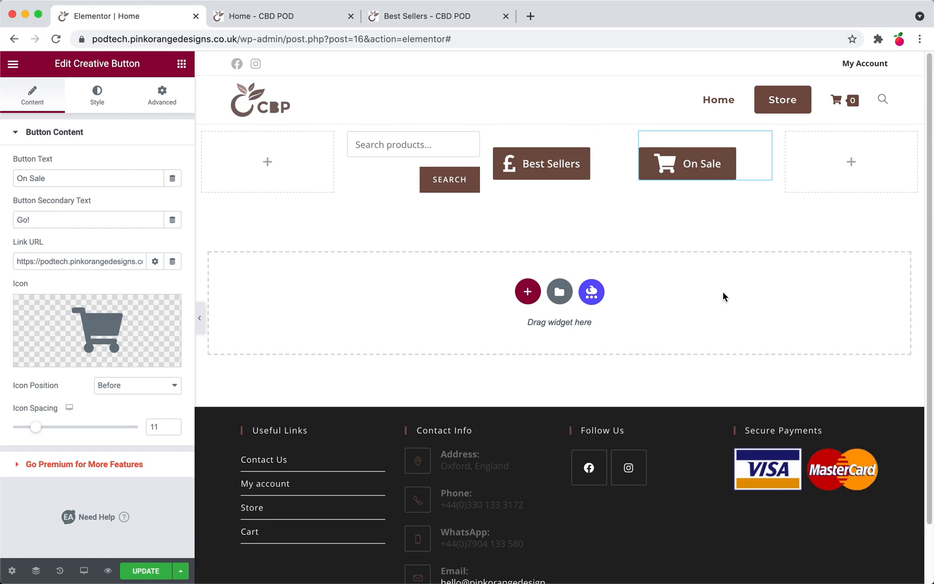
- Delete the empty fifth column of the top row and update the home page
right_click(848, 150)
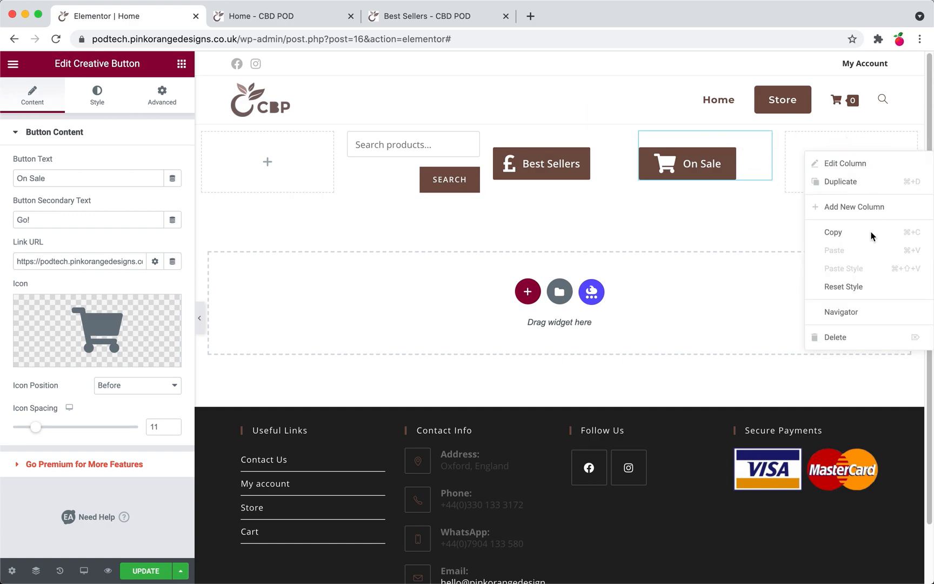
click(857, 335)
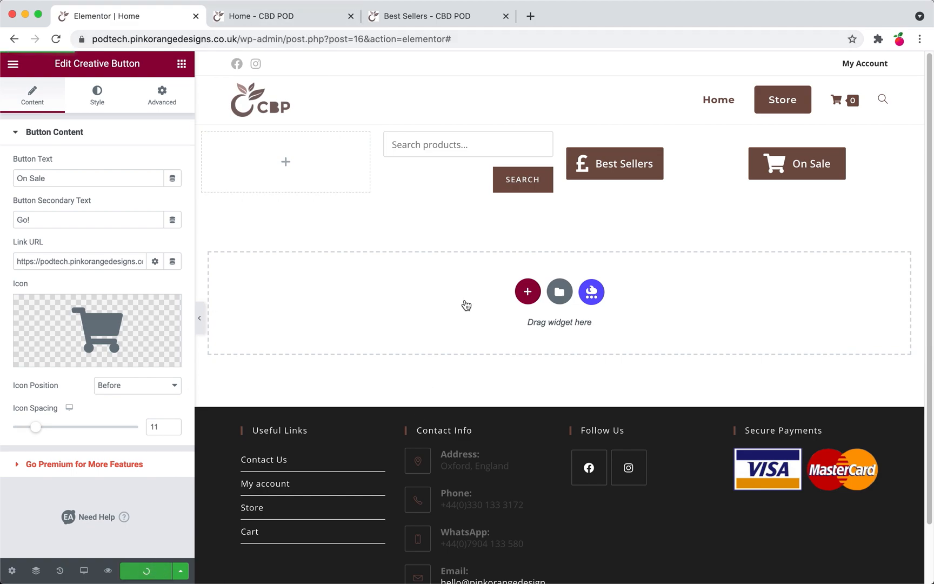
- Switch to the Best Sellers page, go to the WordPress page list and add a new page titled "On Sale"
click(428, 20)
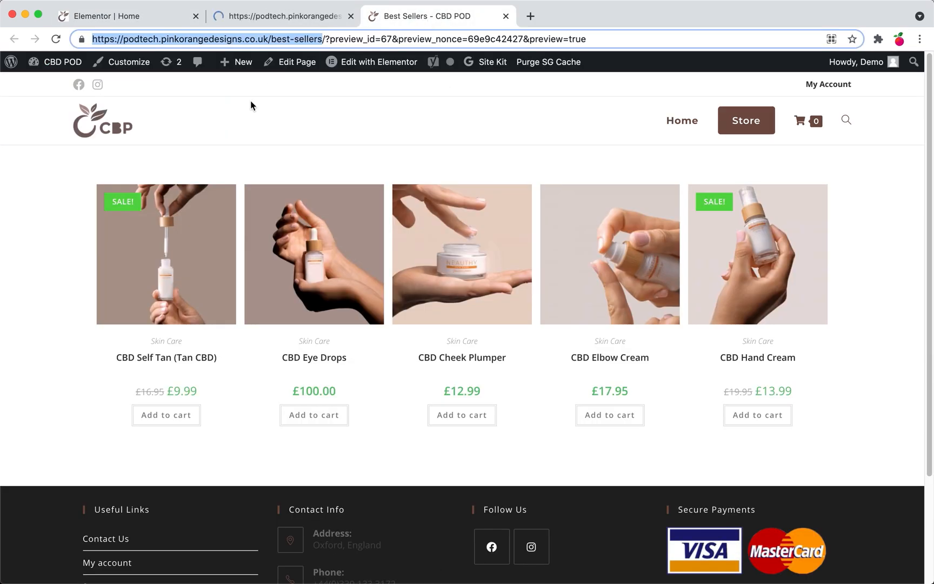
click(58, 65)
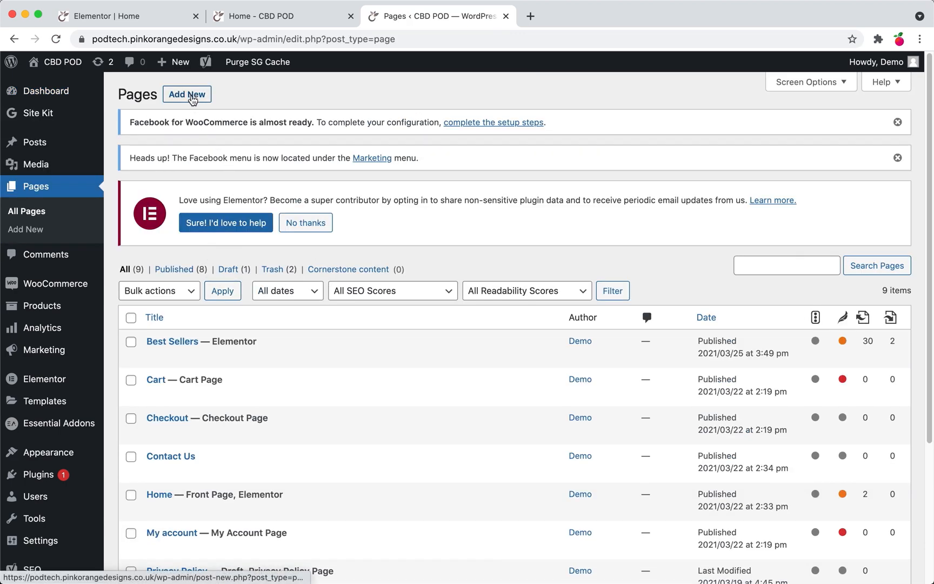
click(190, 95)
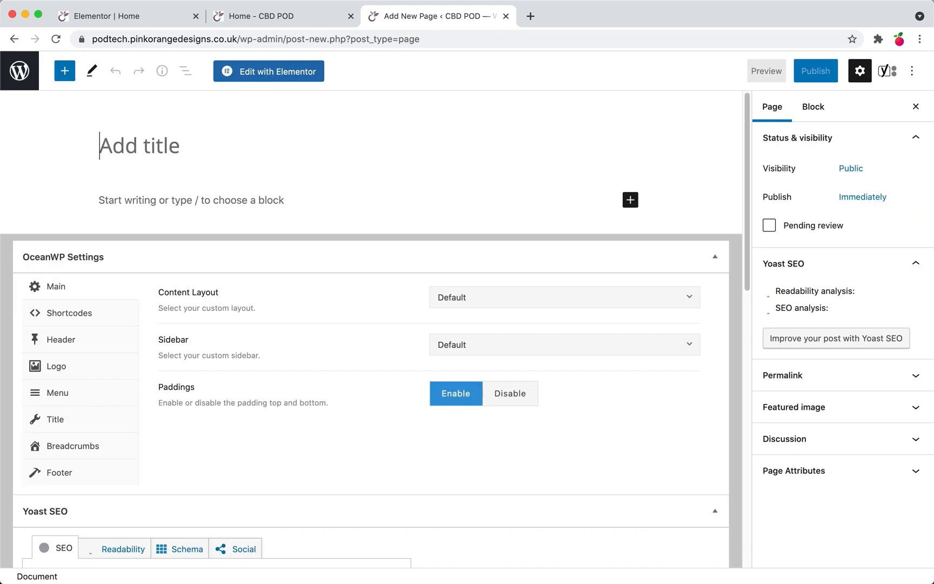
text(On Sale)
- Set the On Sale page's content layout to Full Width and disable its page title display
click(649, 294)
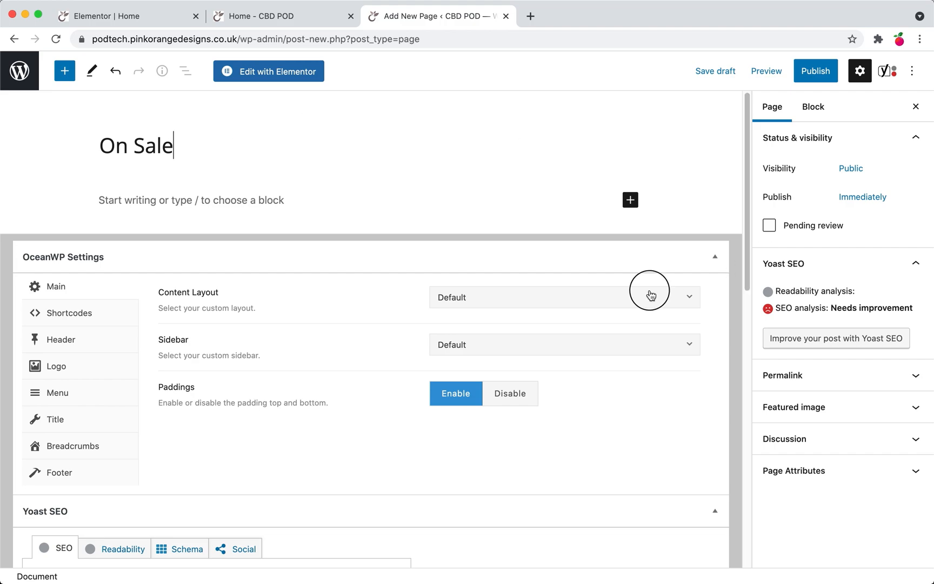
click(579, 386)
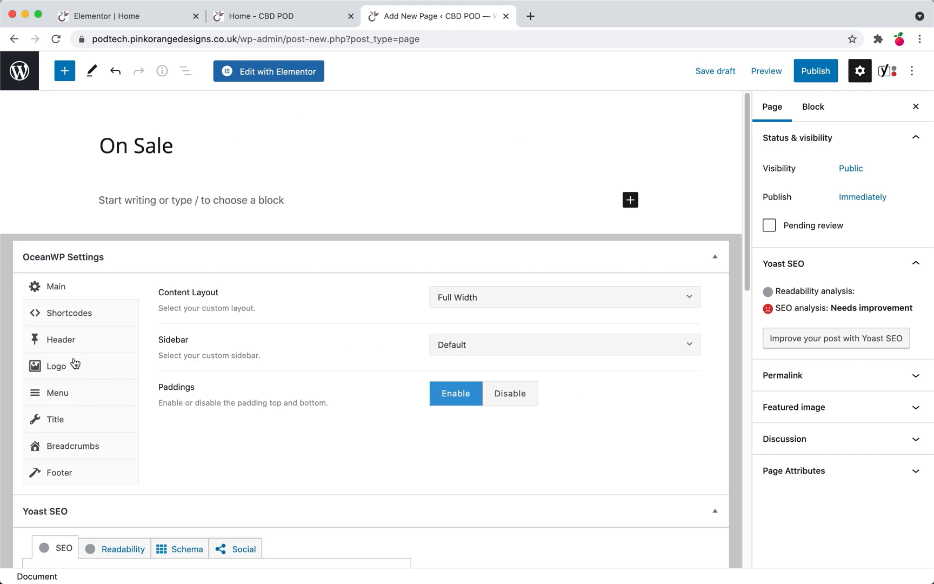
click(61, 418)
click(565, 298)
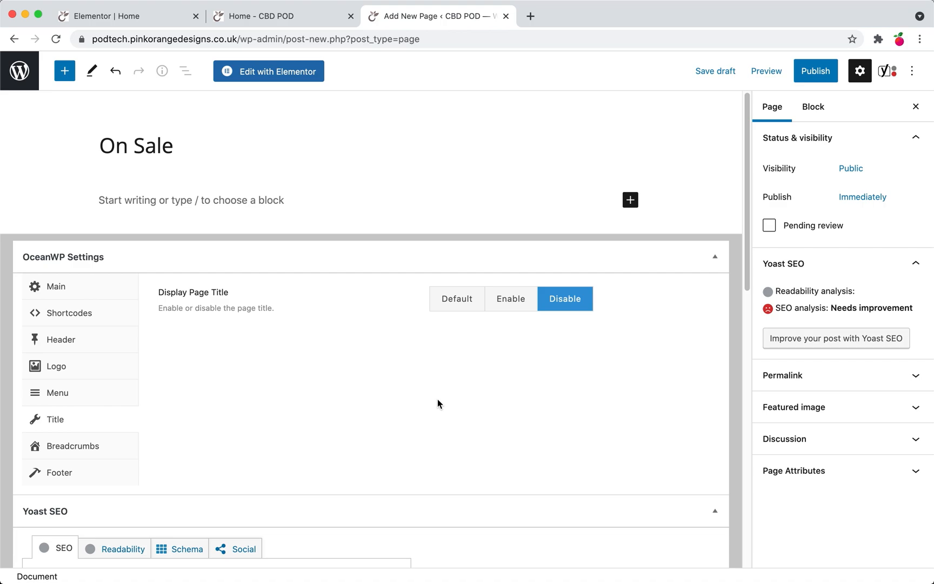
scroll(426, 401, down, 3)
scroll(425, 401, up, 3)
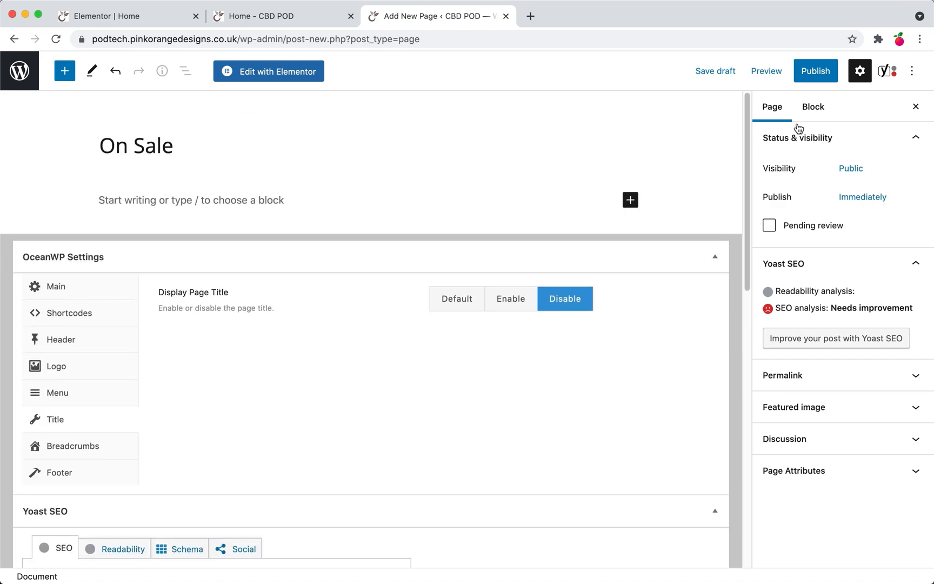
- Publish the On Sale page and open it for editing with Elementor
click(815, 71)
click(804, 70)
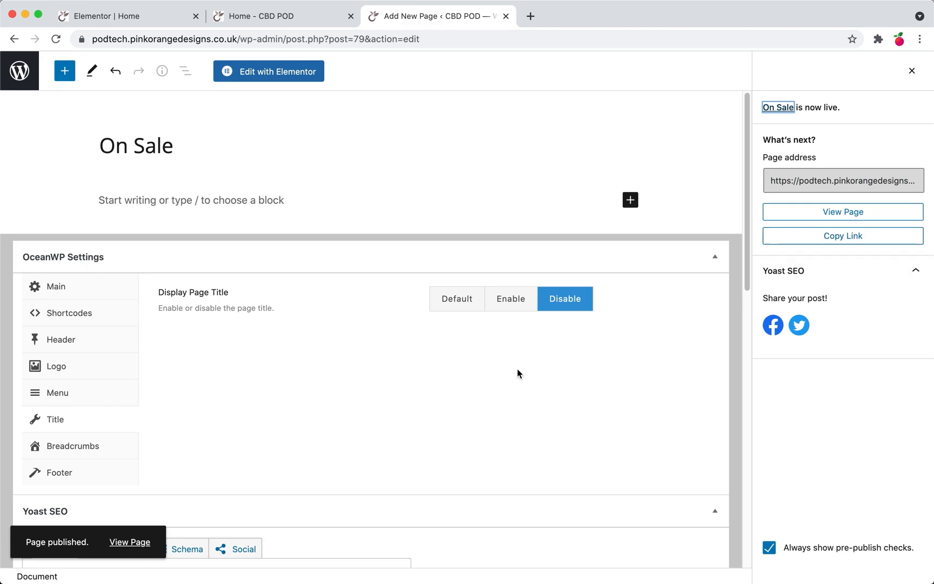
click(304, 73)
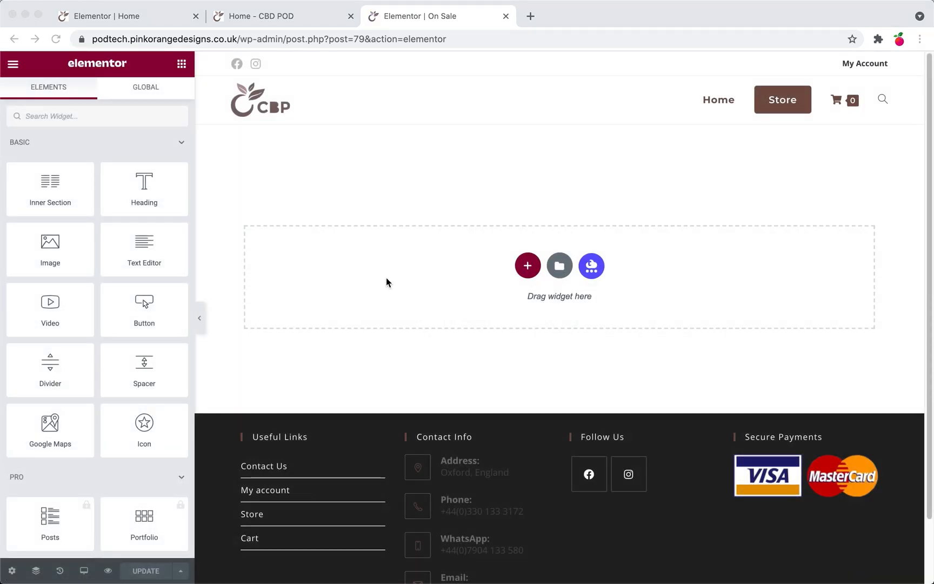
- Search the widgets for "short" and add a Shortcode widget to the empty On Sale page
click(108, 115)
text(shor)
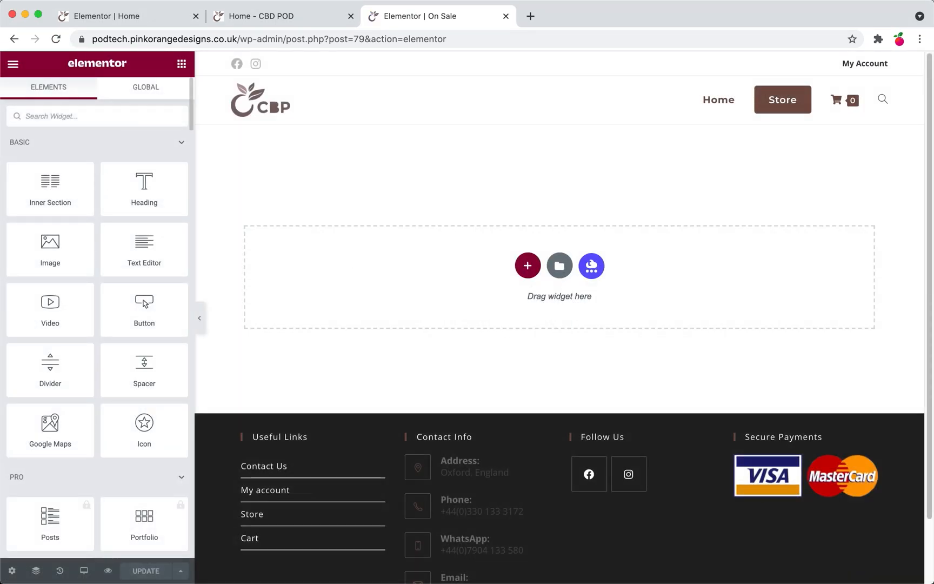
text(t)
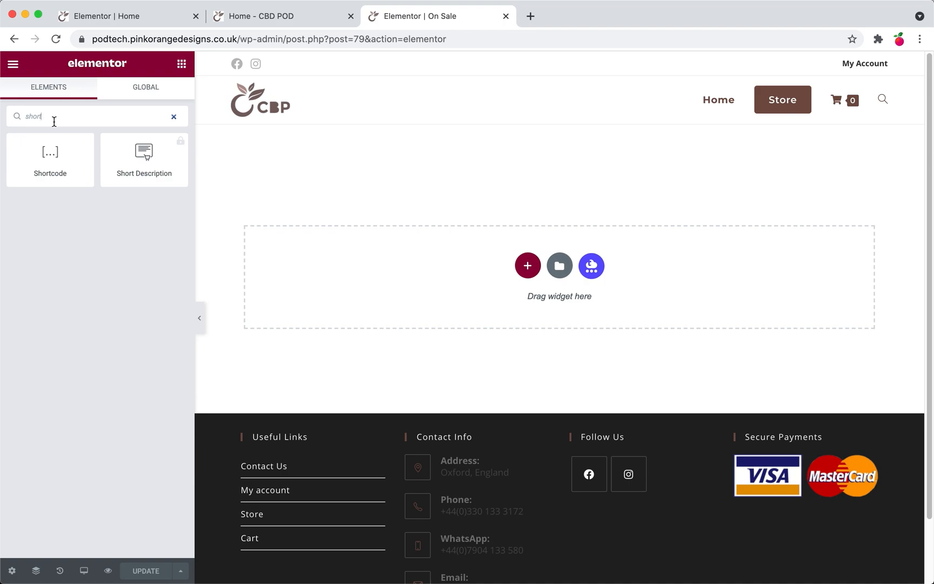
drag(49, 154, 478, 267)
- Enter the shortcode [products limit="5" columns="5" orderby="popularity" class="quick-sale" on_sale="true"] in the widget and update the page
click(91, 217)
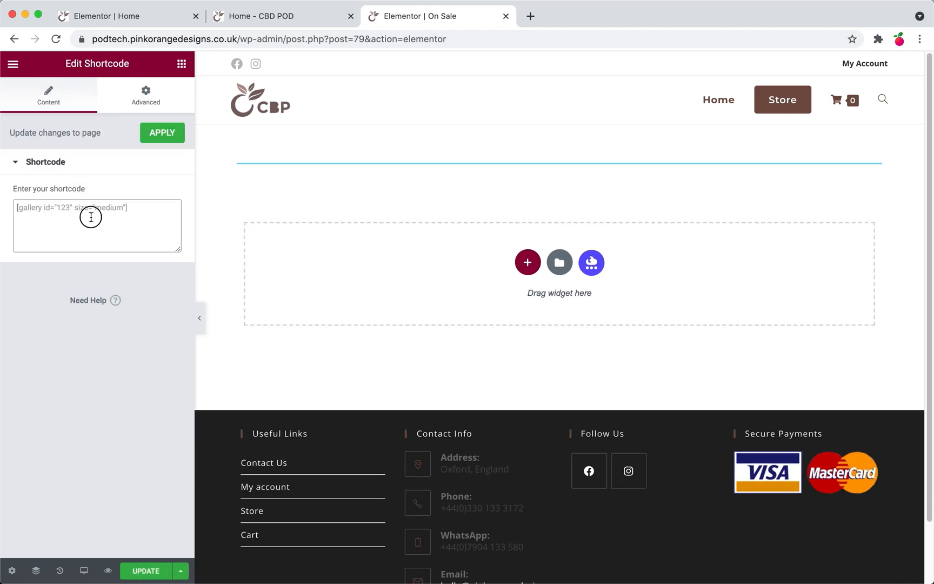
text([)
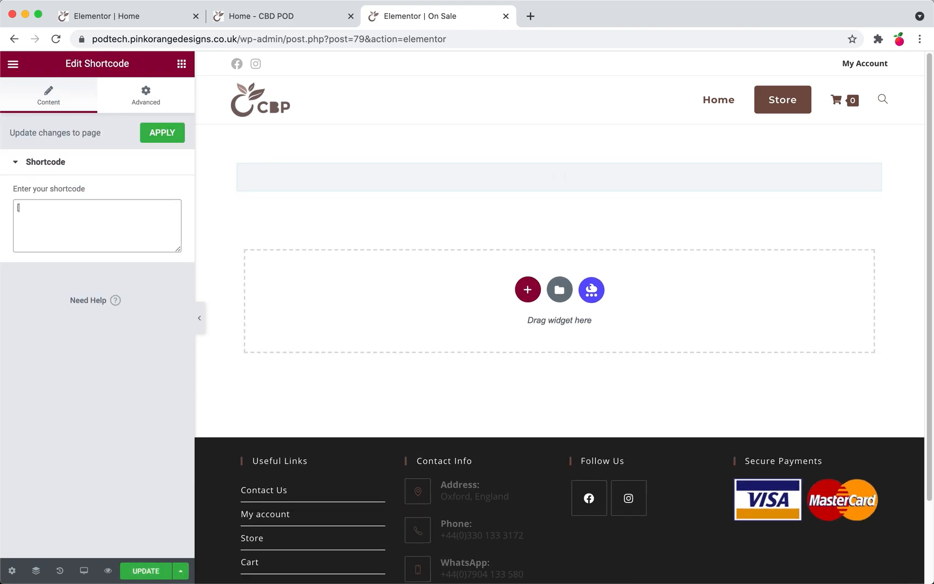
text(produc)
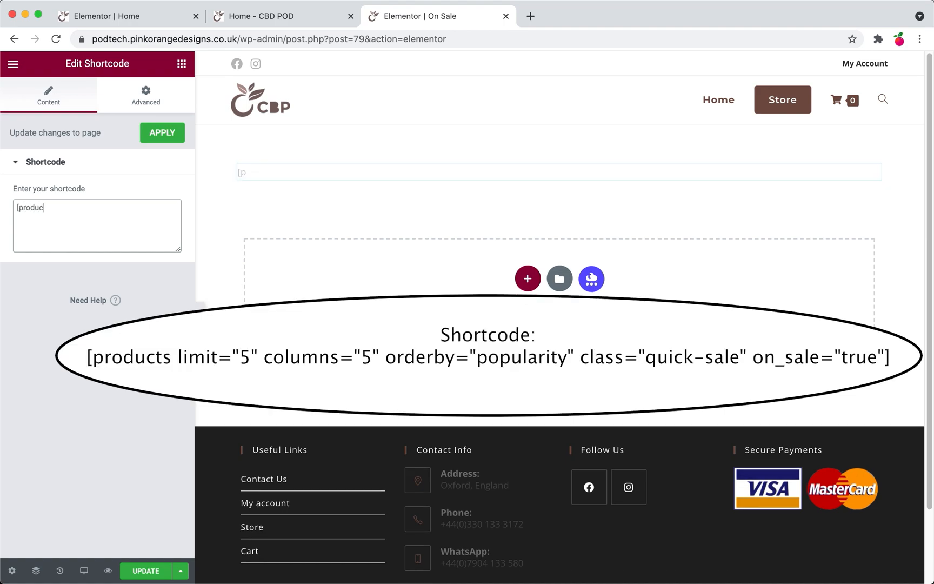
text(ts limit=)
text(olumns)
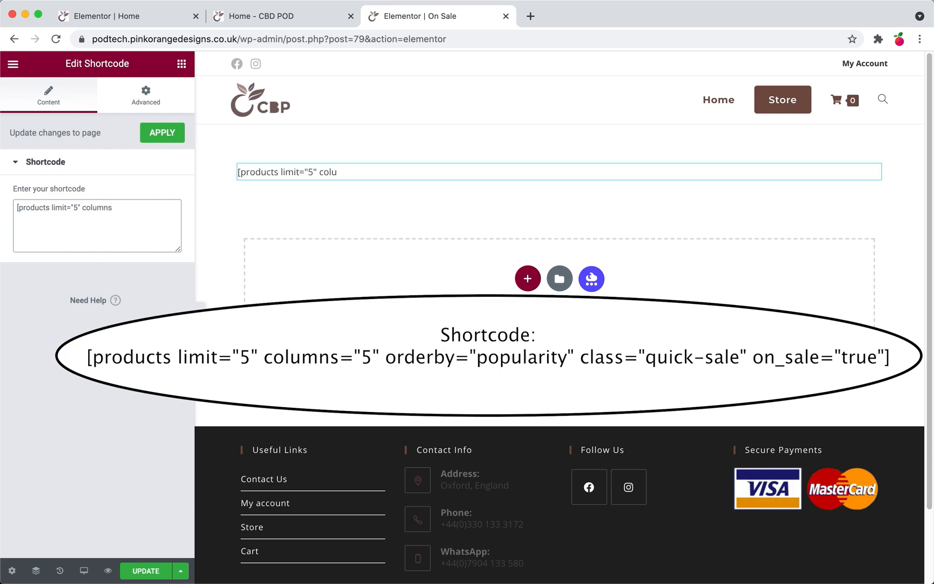
text(=)
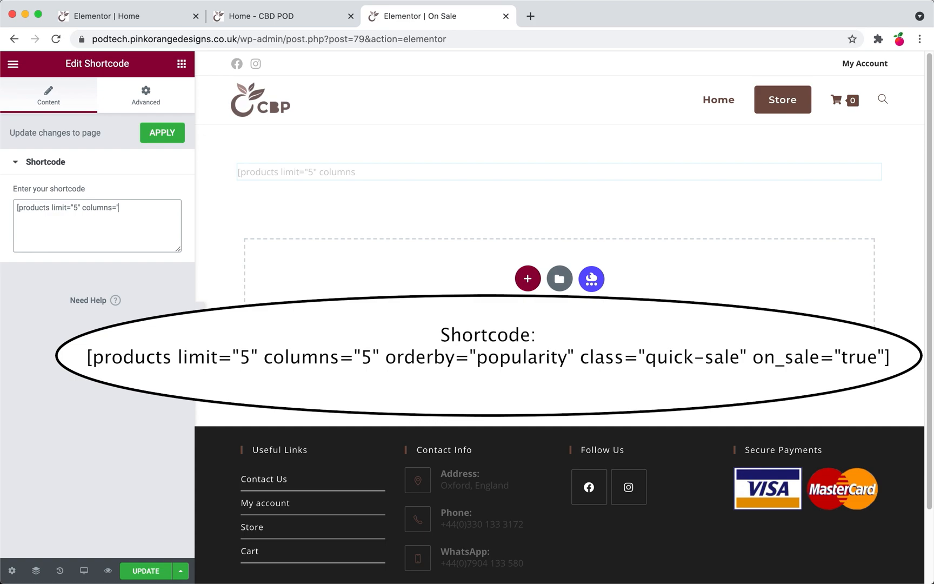
text("5)
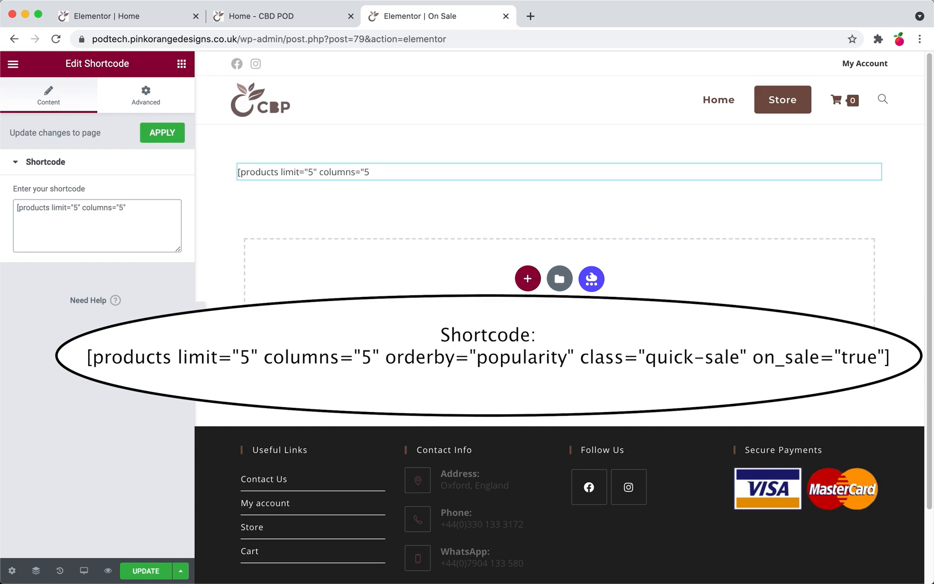
text(" ord)
key(BackSpace)
text(er)
key(BackSpace)
key(BackSpace)
text(derby="popu)
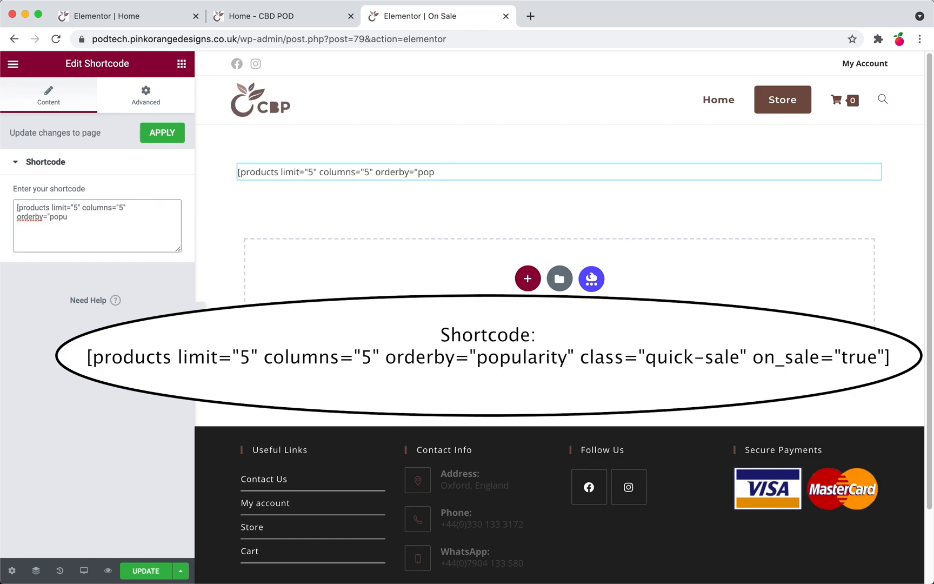
key(BackSpace)
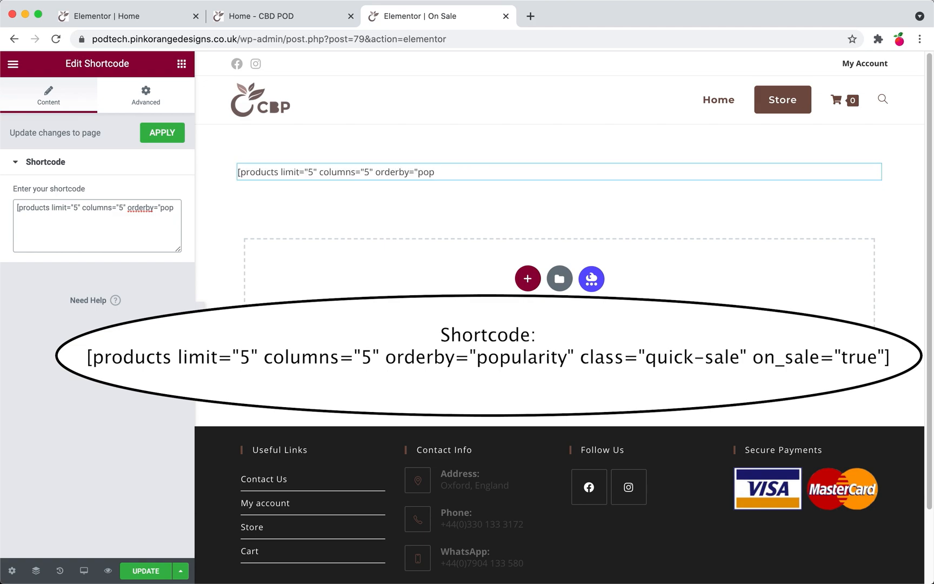
text(ula)
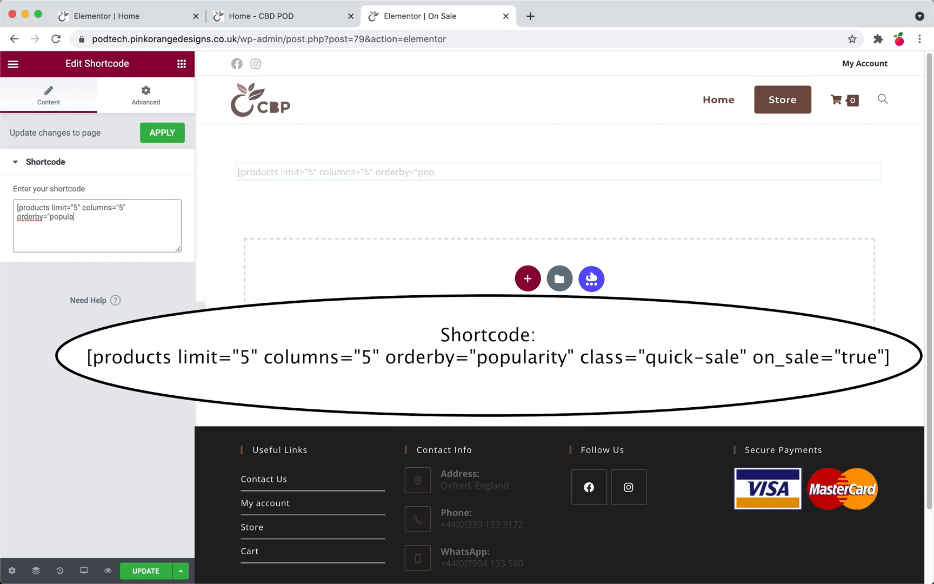
text(rity")
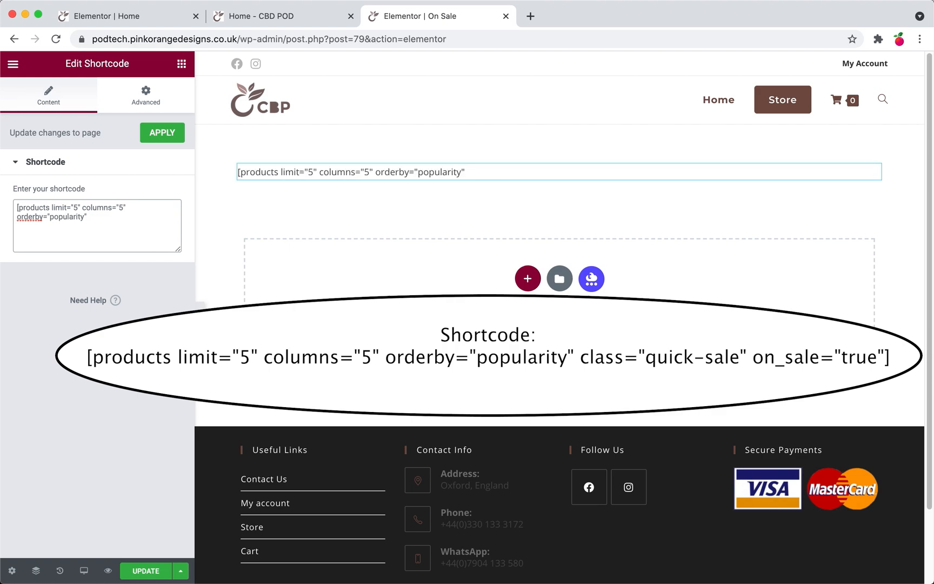
text( class="quick-)
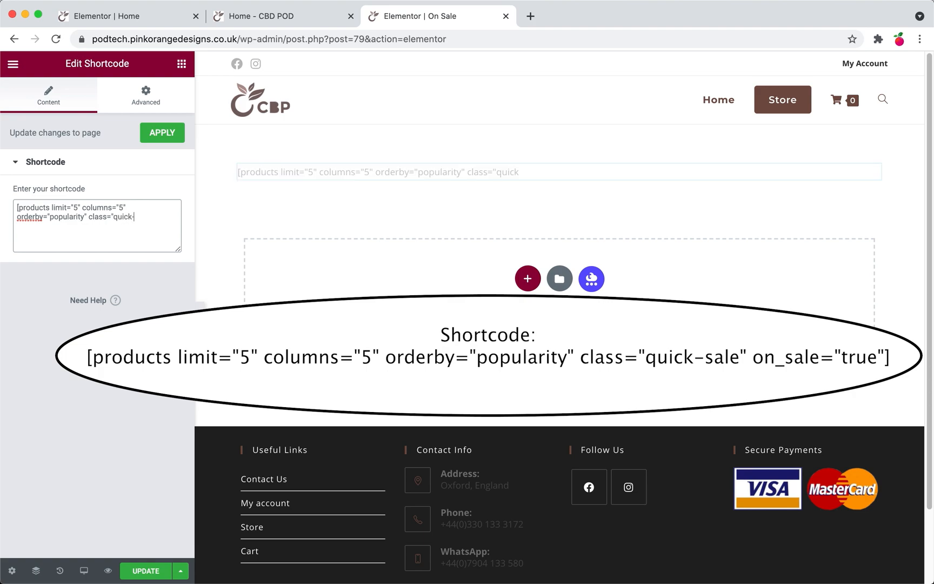
text(sale" on_sale="true")
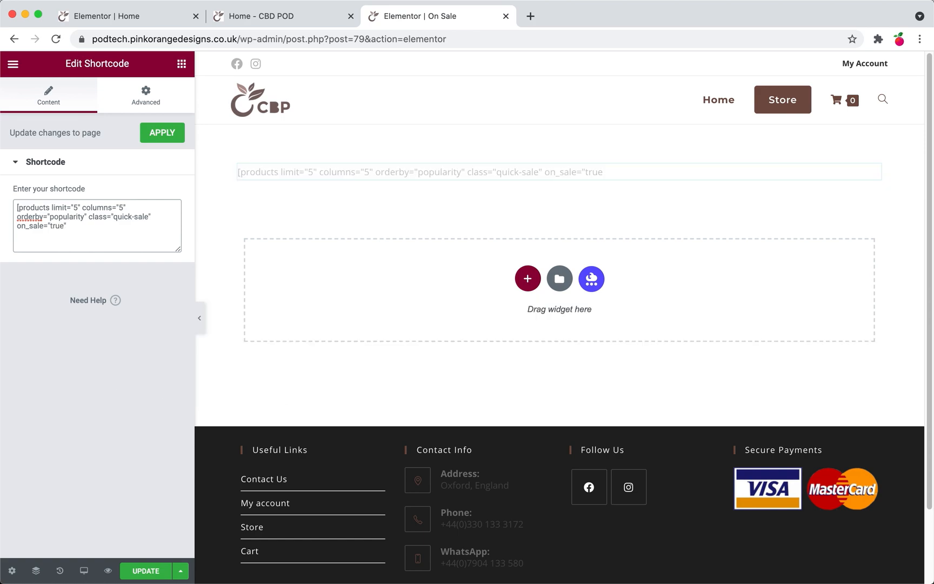
text(])
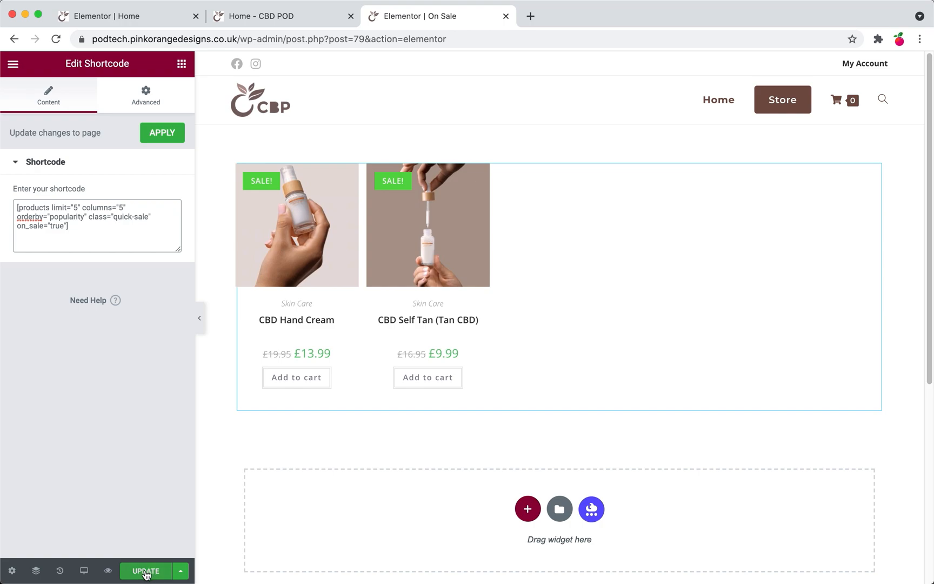
click(146, 572)
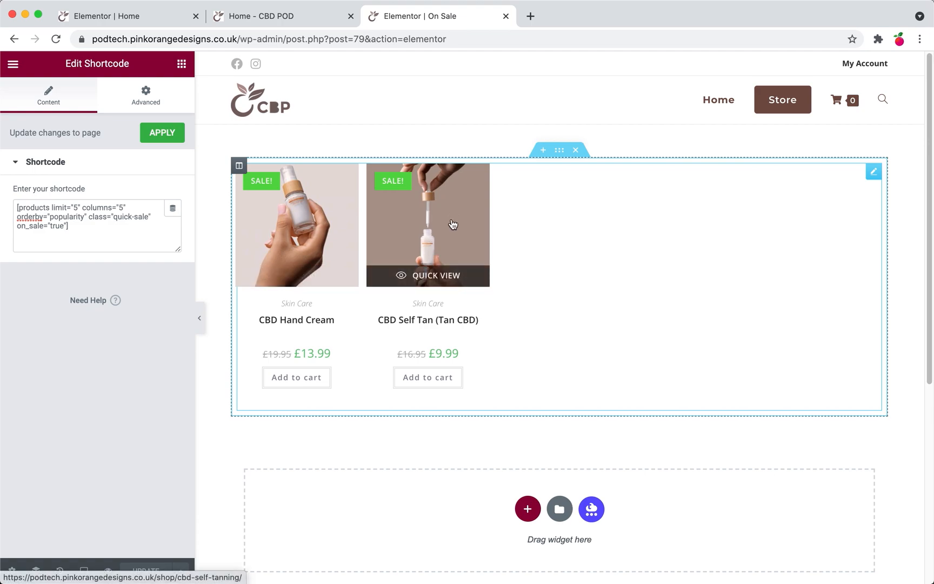
click(108, 571)
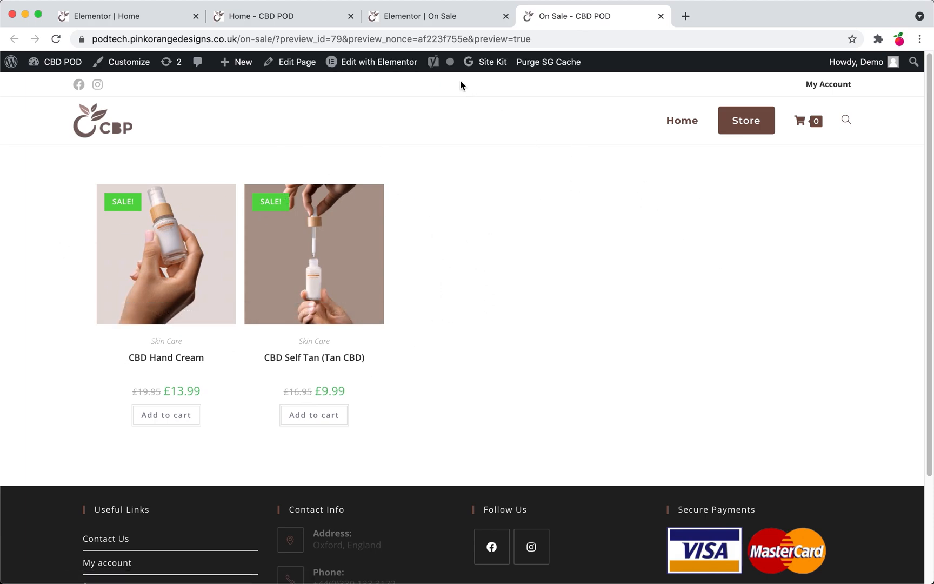
click(274, 39)
click(277, 38)
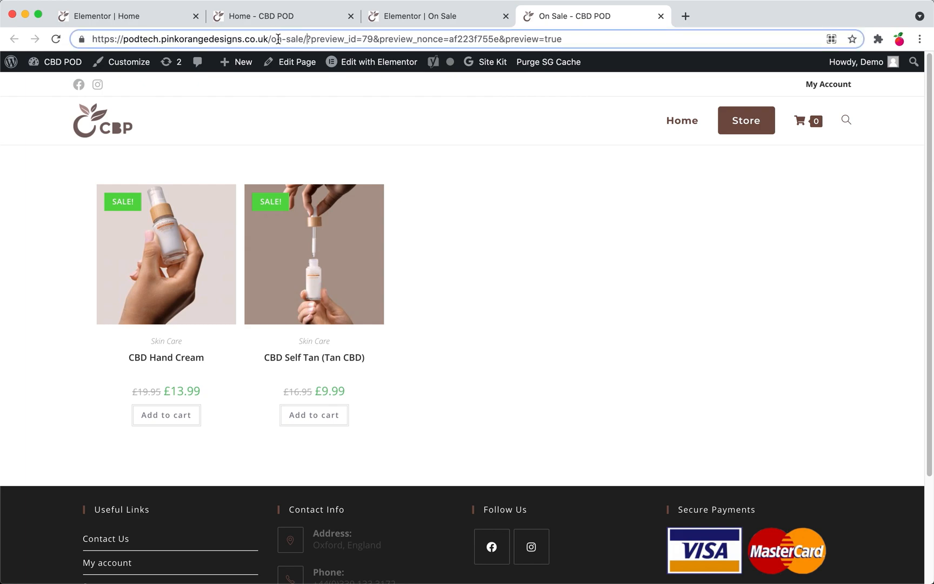
drag(306, 39, 137, 31)
key(super+c)
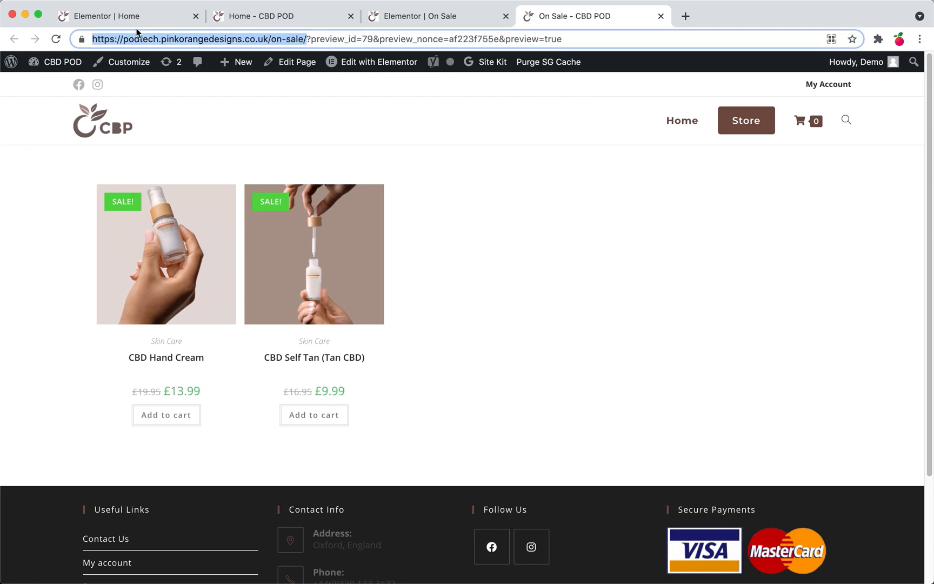
click(111, 16)
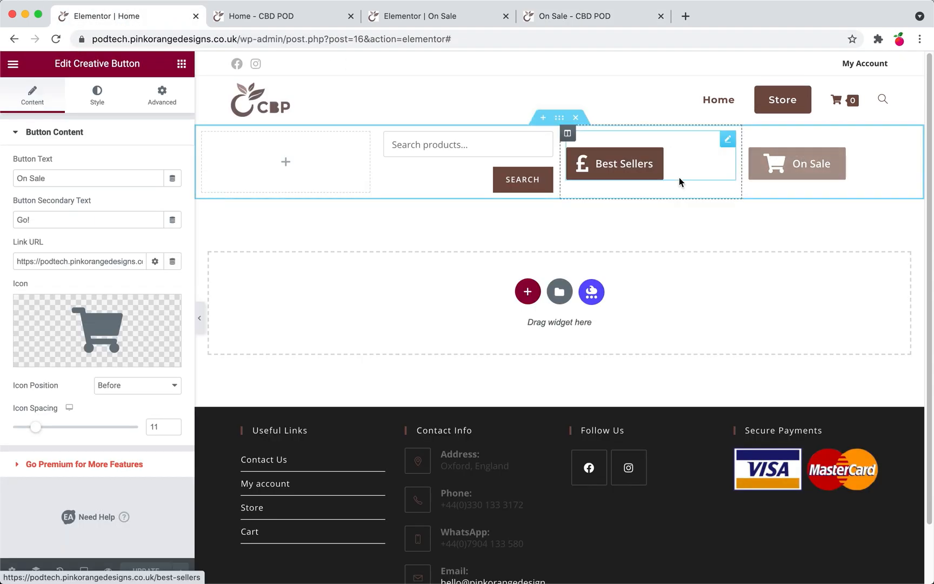
double_click(86, 263)
key(super+a)
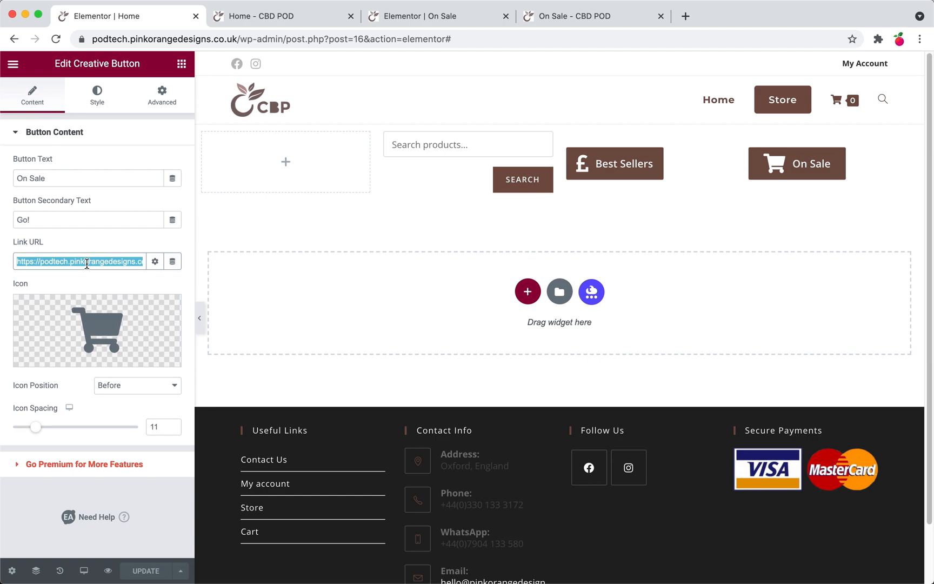
key(super+v)
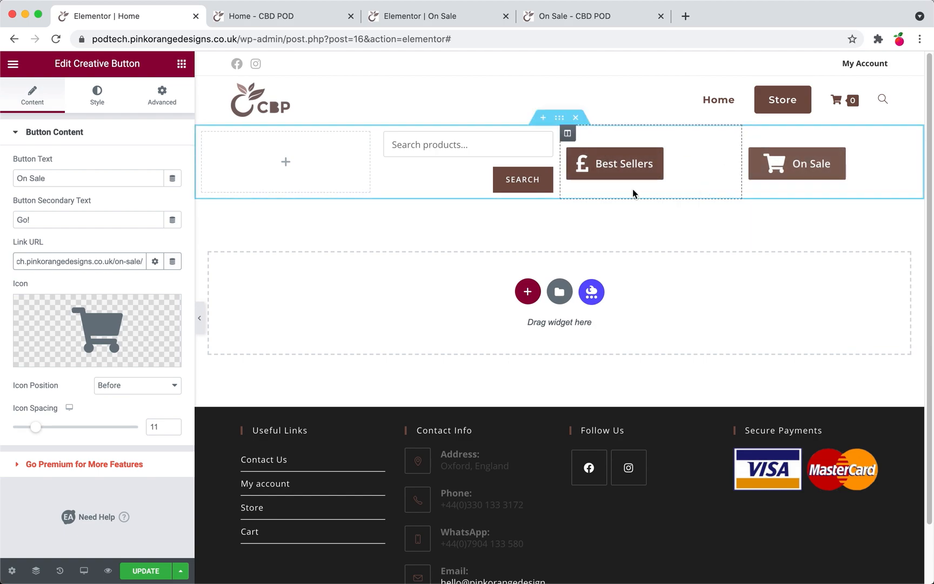
- Center-align the Best Sellers button within its column
click(613, 167)
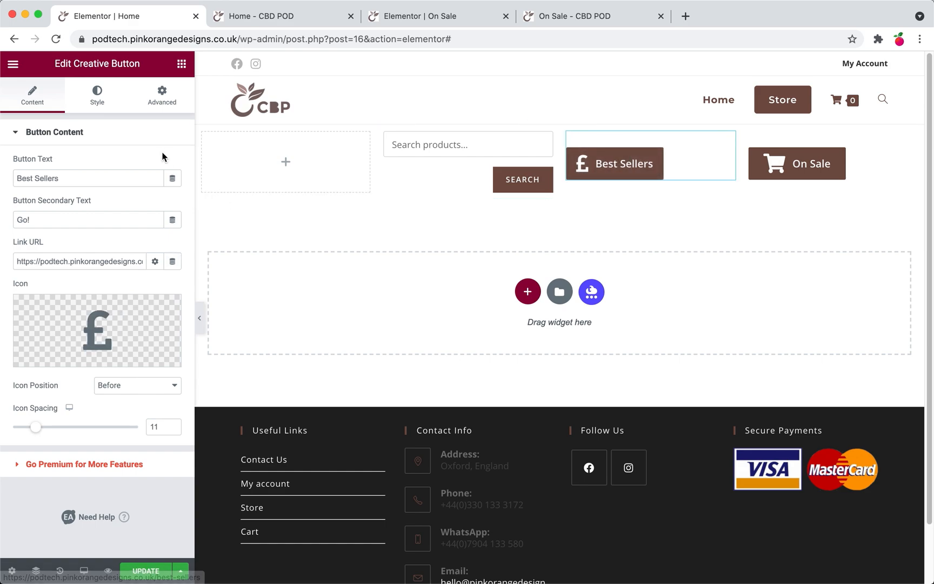
click(97, 94)
scroll(119, 190, down, 1)
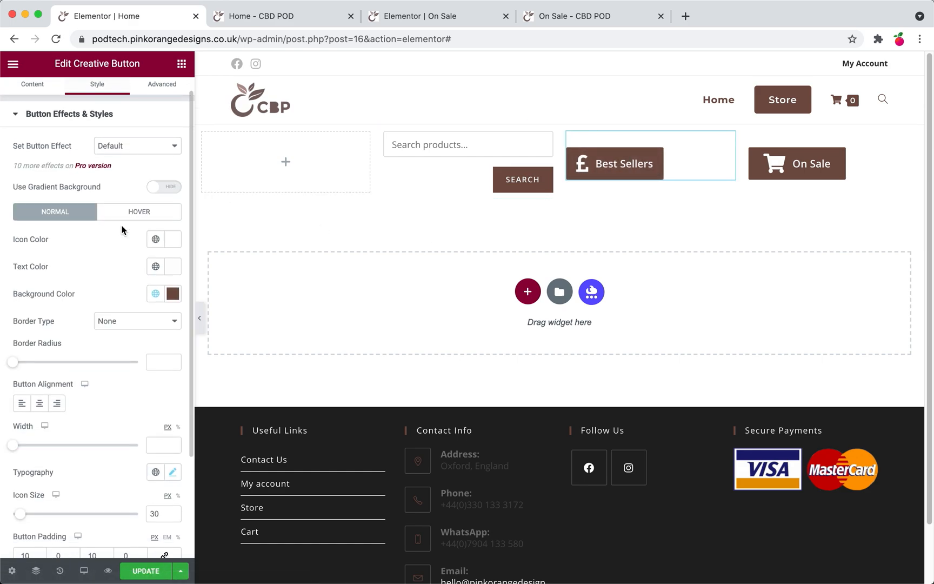
click(39, 403)
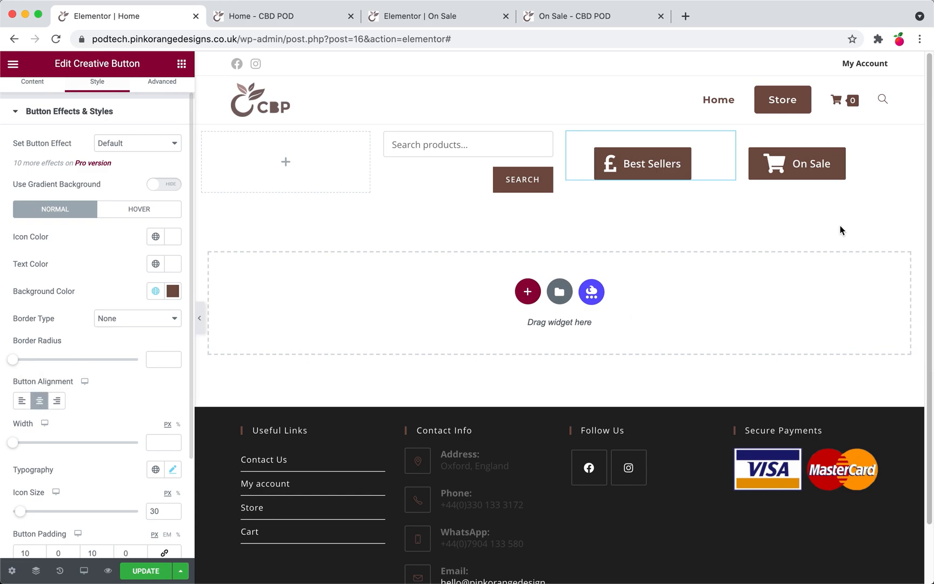
- Center-align the On Sale button within its column and update the home page
click(809, 158)
click(98, 103)
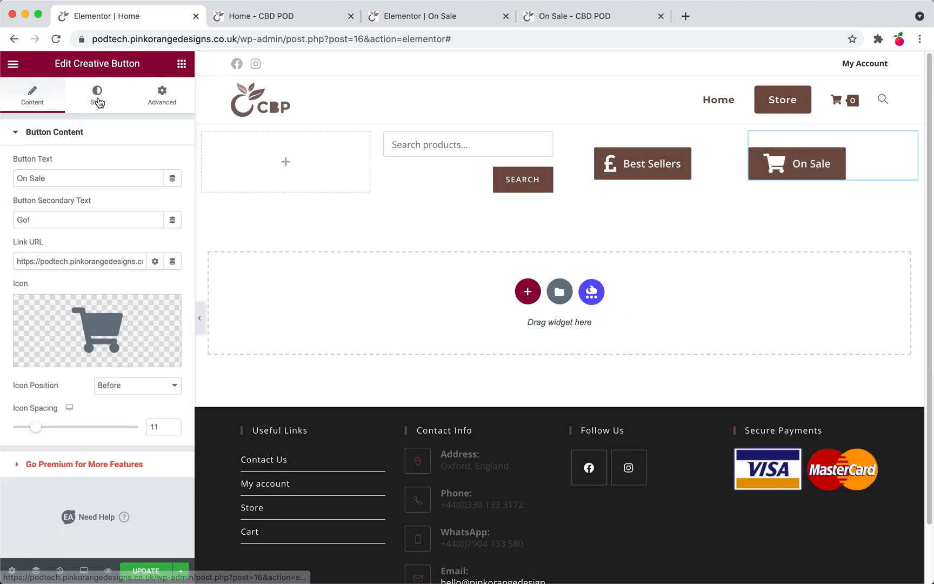
scroll(122, 363, down, 1)
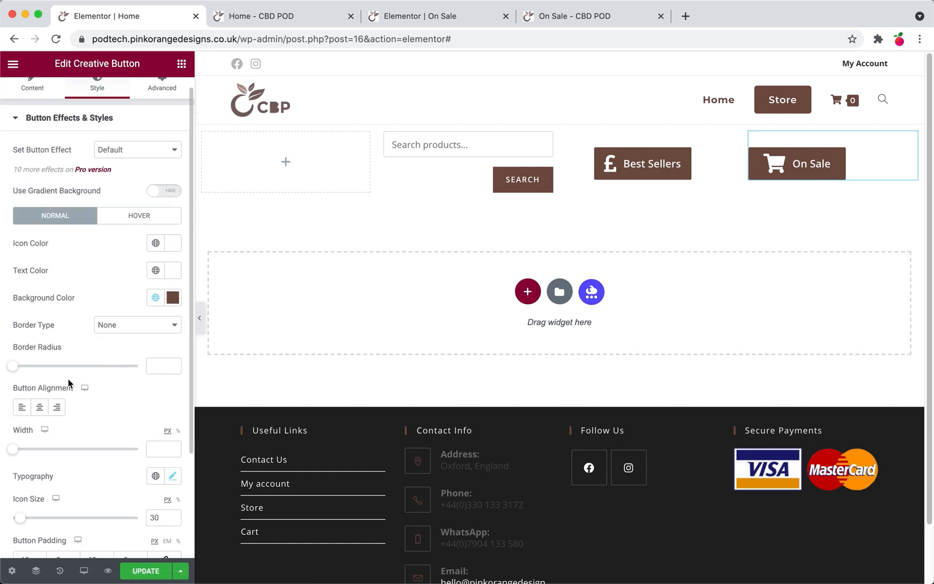
click(39, 407)
click(146, 572)
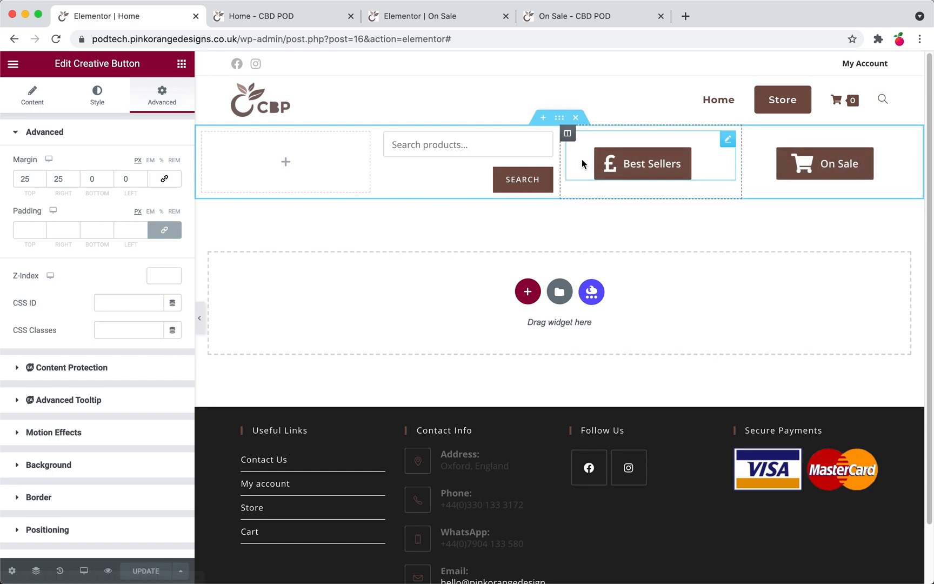
- Set the top margin of both the Best Sellers and On Sale buttons to 0 px
double_click(24, 174)
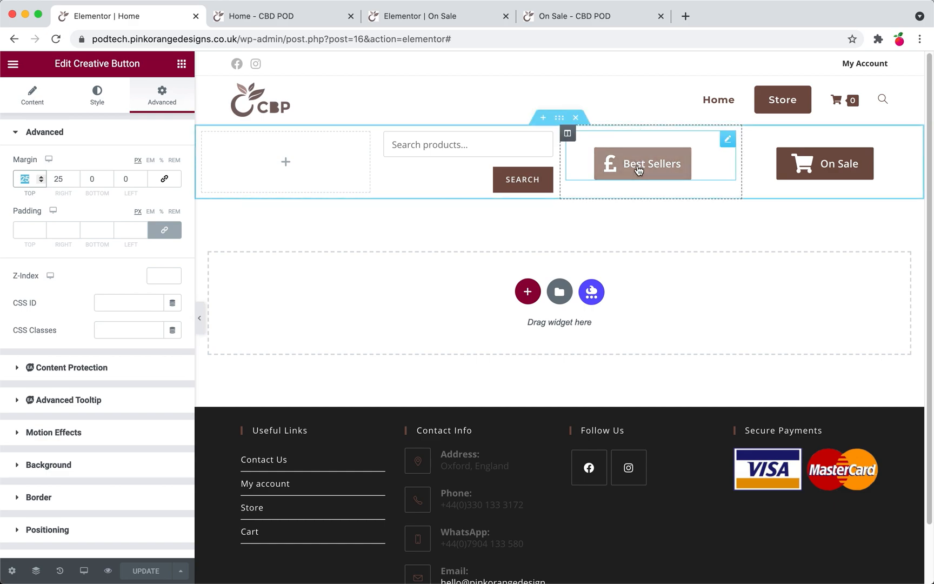
text(0)
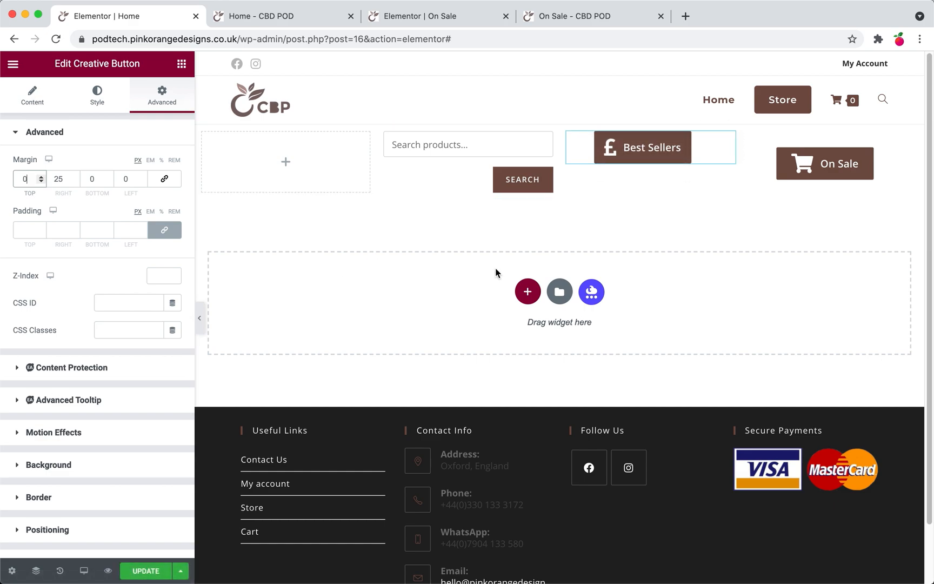
click(827, 164)
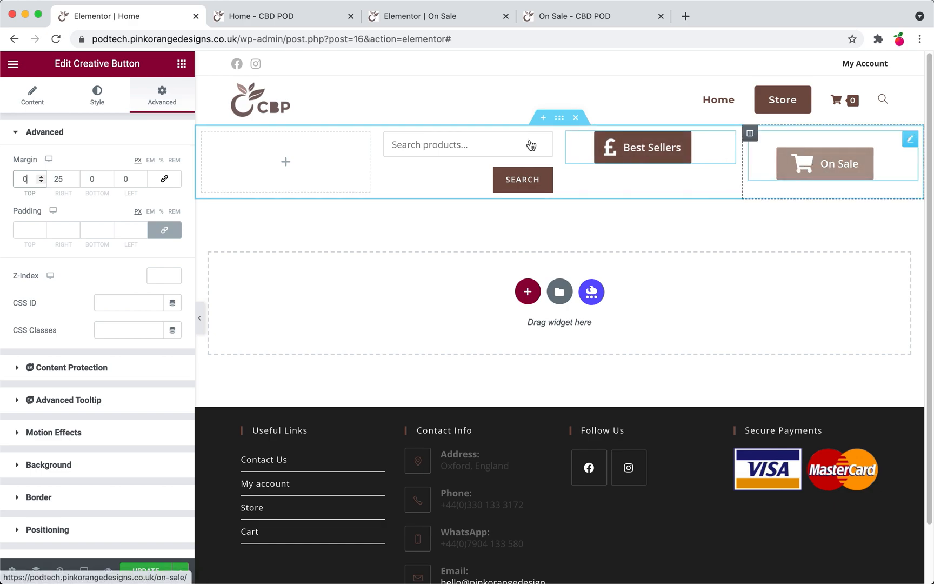
click(162, 95)
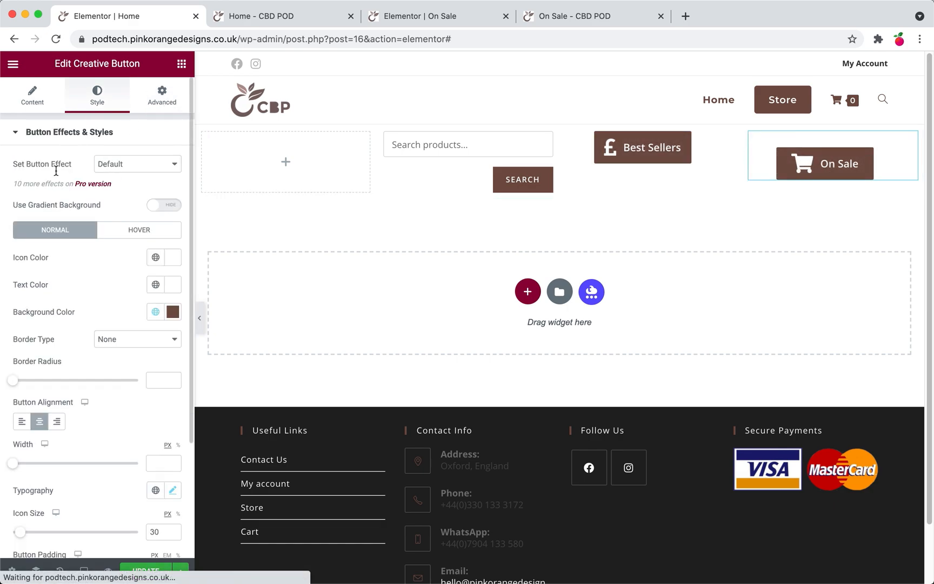
double_click(25, 179)
text(0)
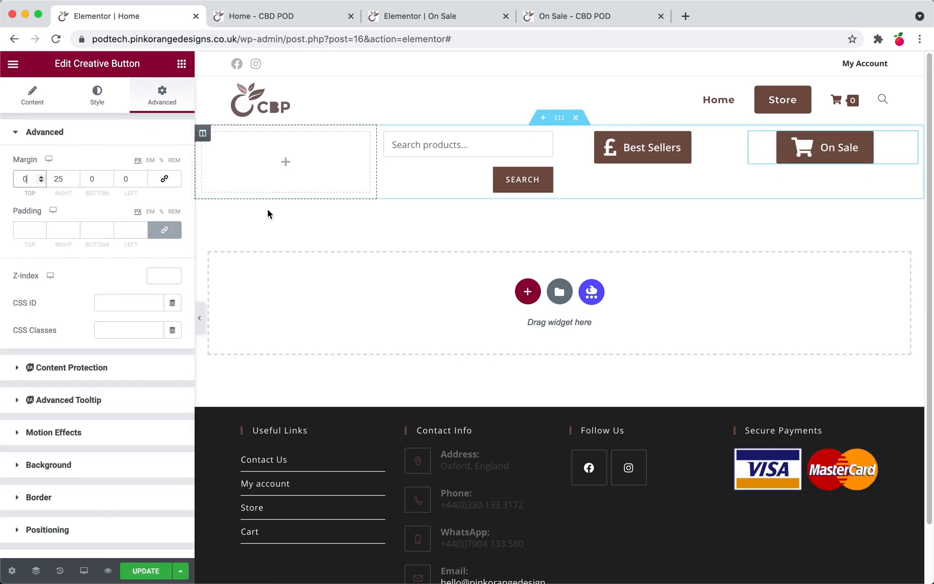
- Set the right margin of both the On Sale and Best Sellers buttons to 0 px
double_click(62, 179)
text(0)
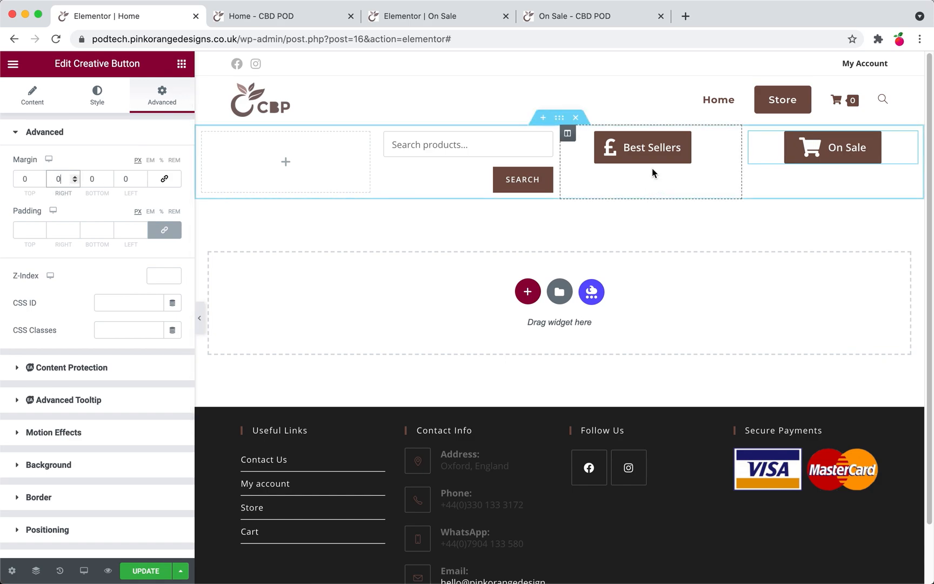
click(611, 154)
double_click(59, 179)
text(0)
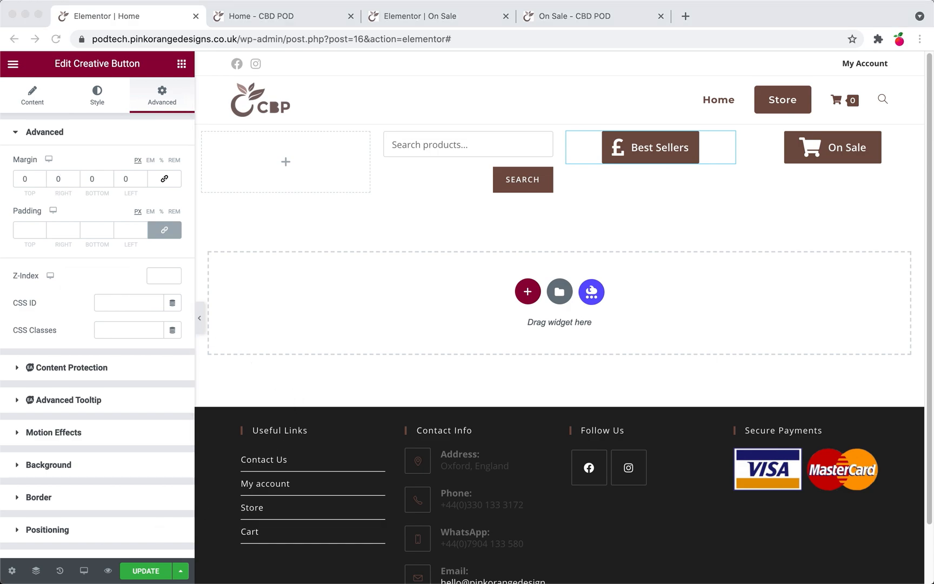
- Check the Layout.psd mockup in Photoshop, and add a two-column section below the home page's search and buttons row
drag(0, 151, 368, 18)
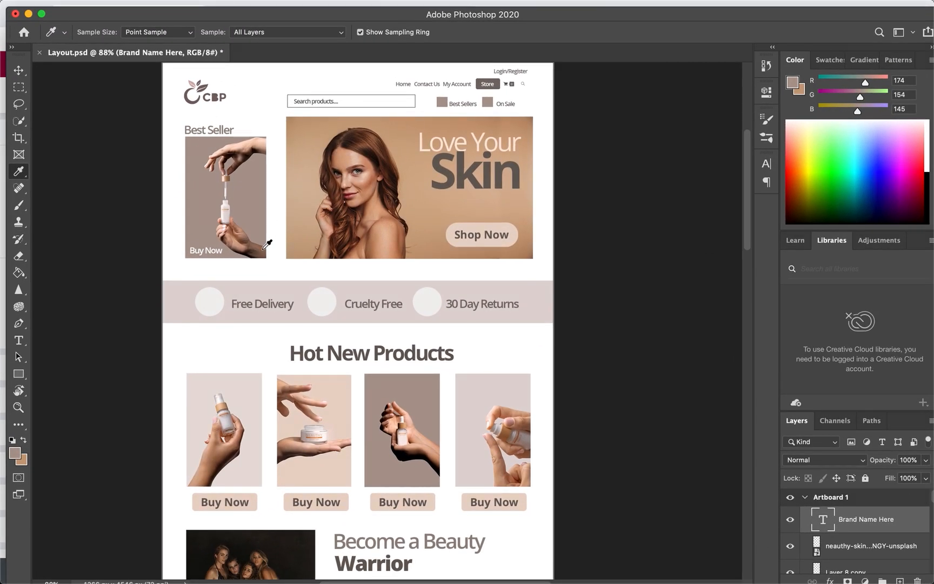
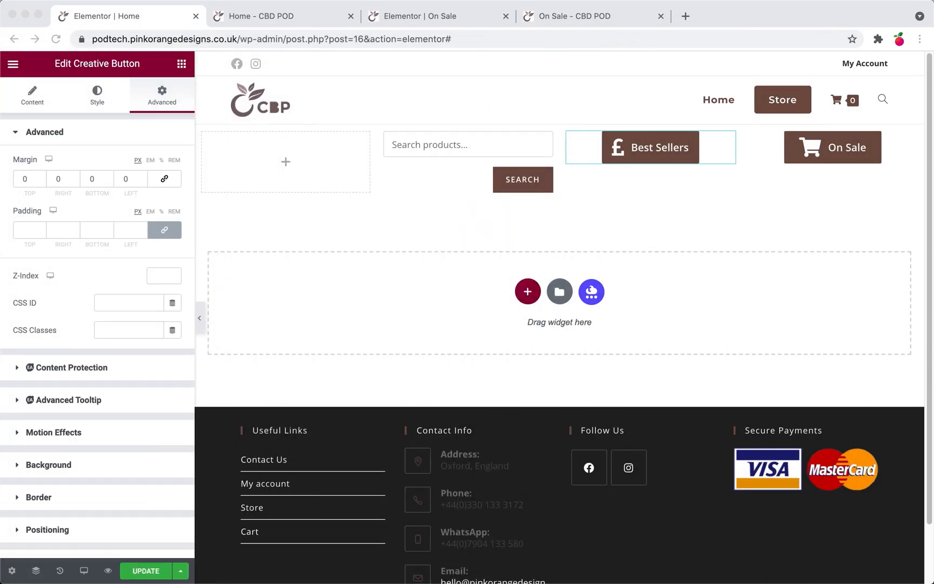
click(485, 331)
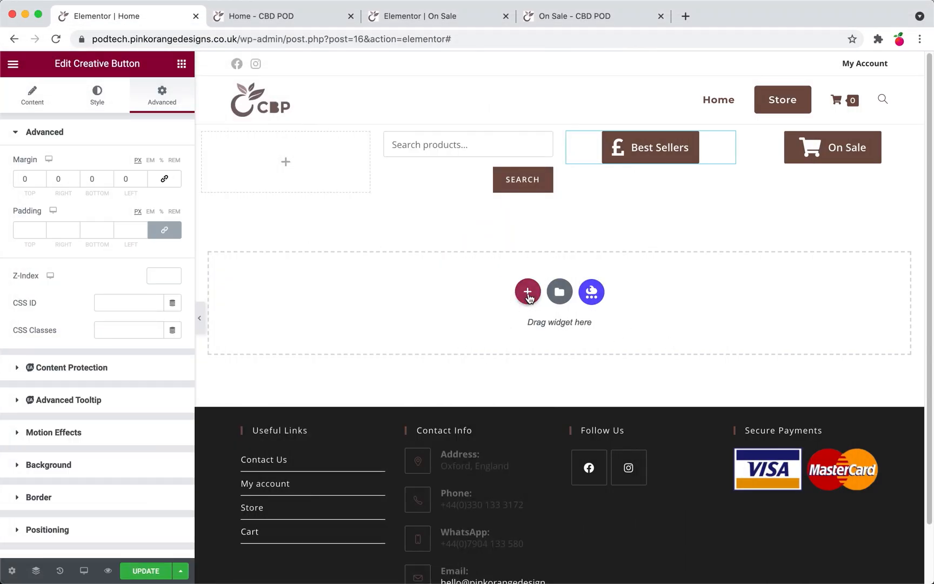
click(528, 292)
click(466, 333)
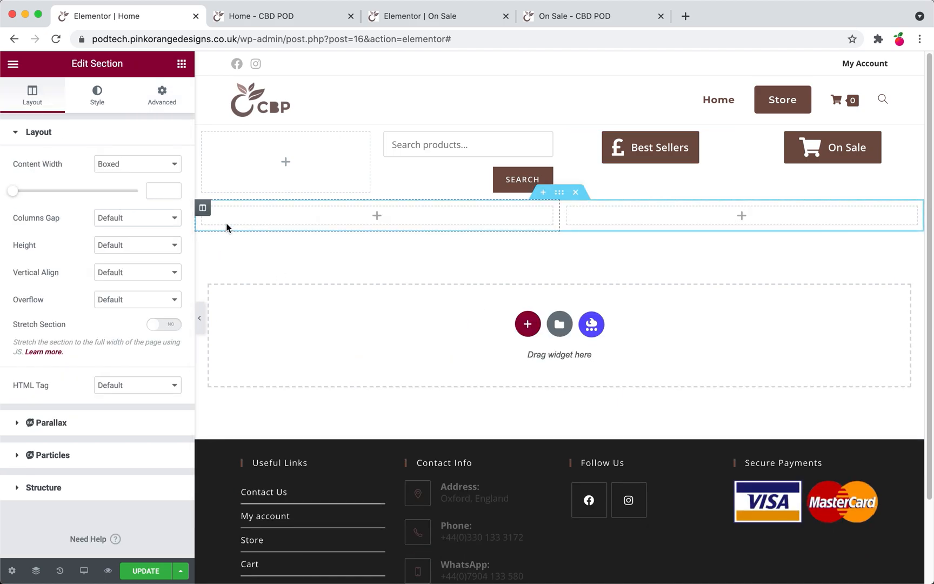
- Add a Heading widget with an Image widget beneath it in the first column of the new section
click(182, 64)
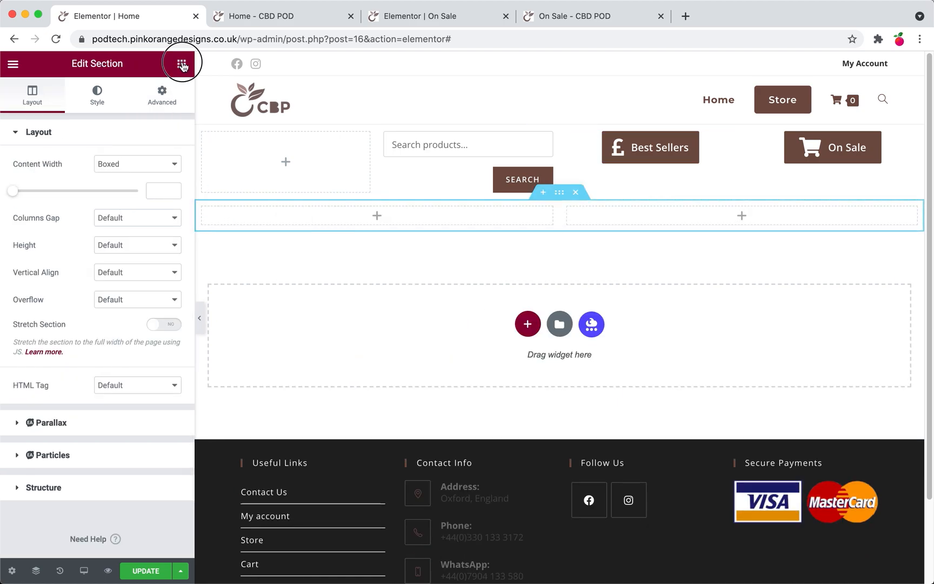
drag(141, 189, 254, 216)
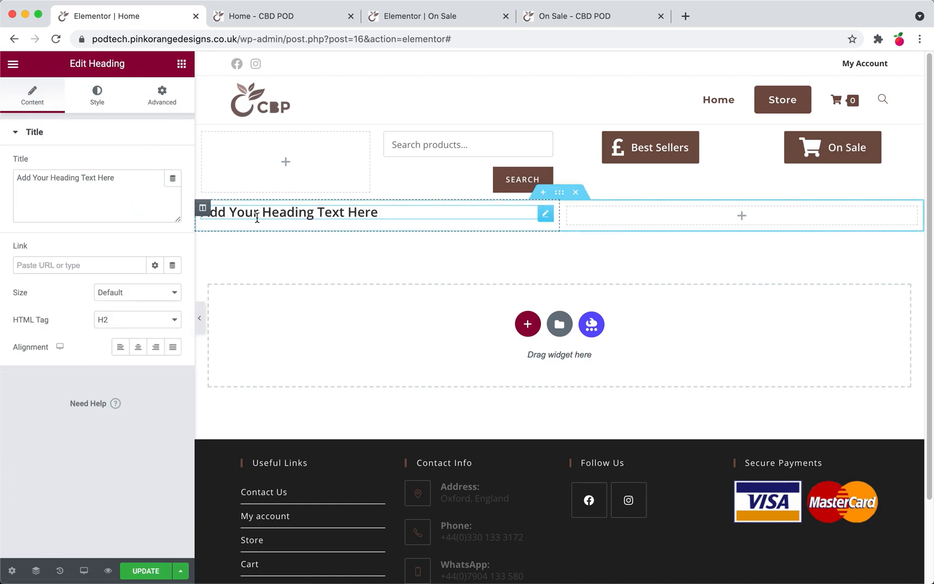
click(182, 64)
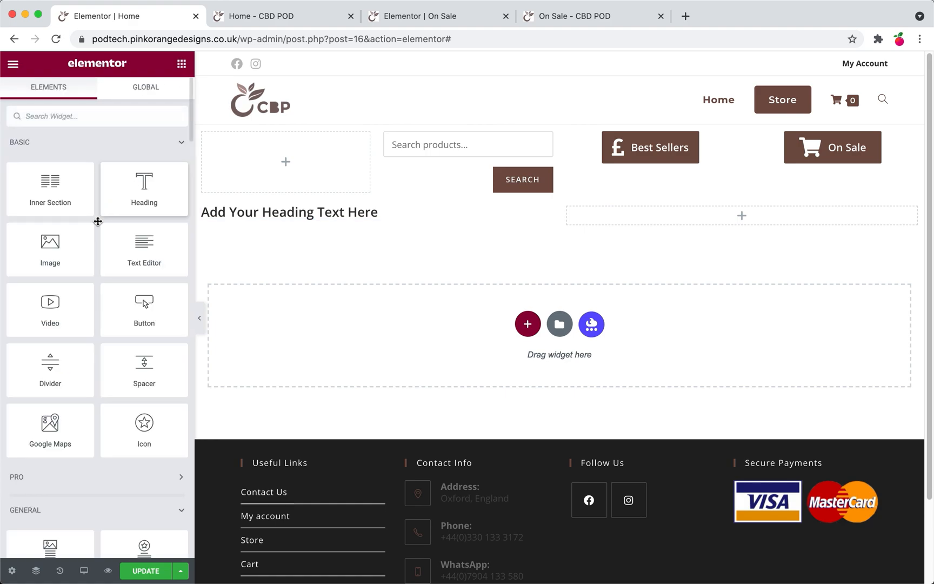
drag(63, 247, 286, 222)
drag(288, 217, 288, 219)
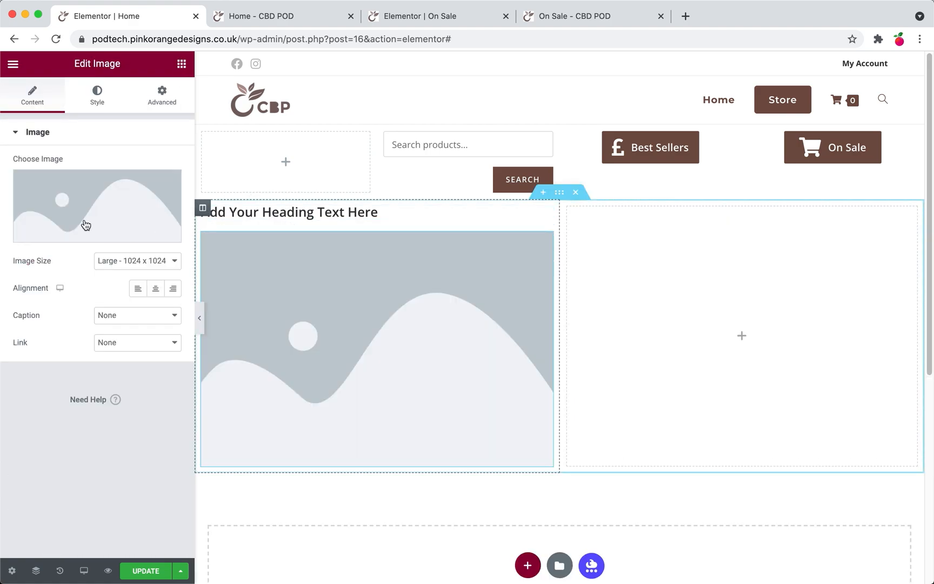
- Open the image widget's media library and upload Banner Mdel.jpg from the Fake Site project's Images folder
click(74, 213)
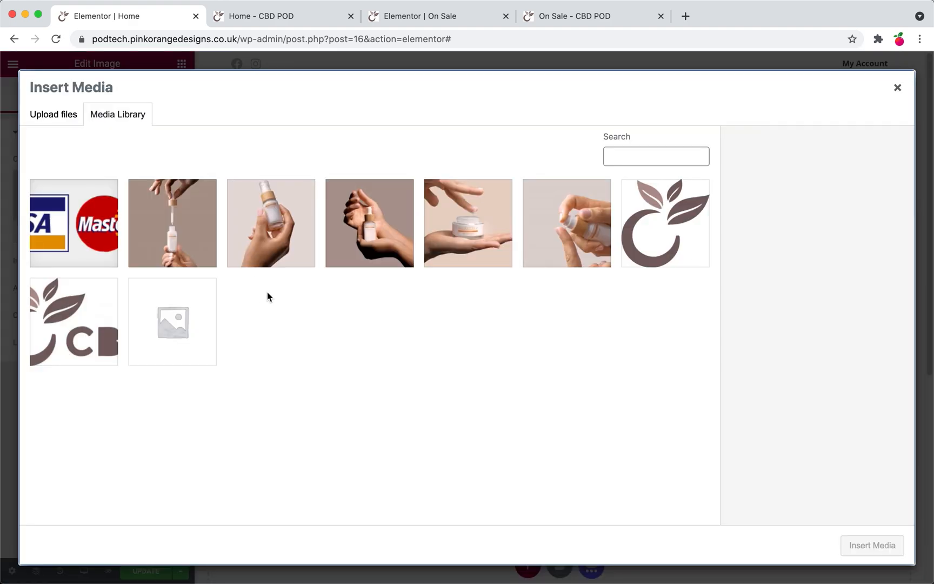
key(F11)
key(F11)
key(ctrl+Up)
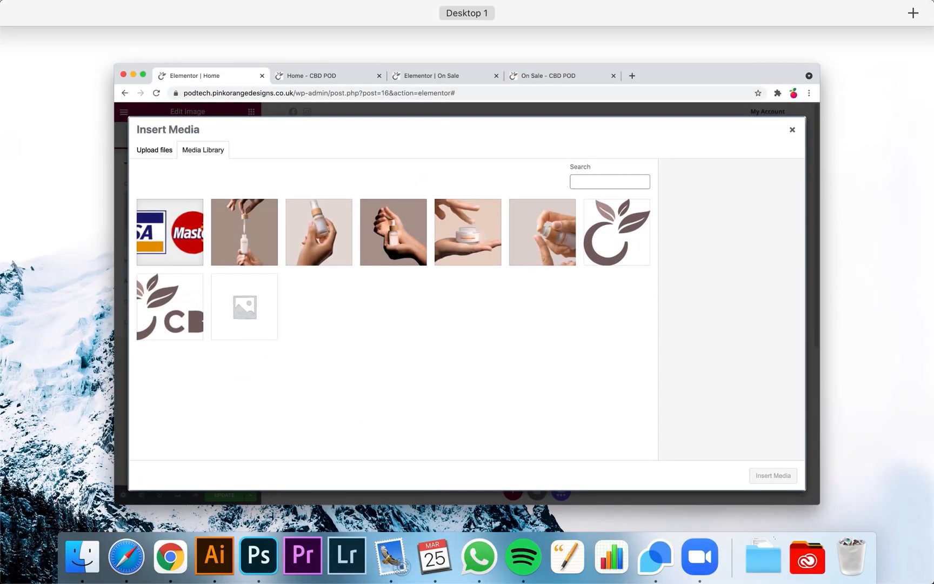
key(ctrl+Up)
key(F11)
double_click(373, 170)
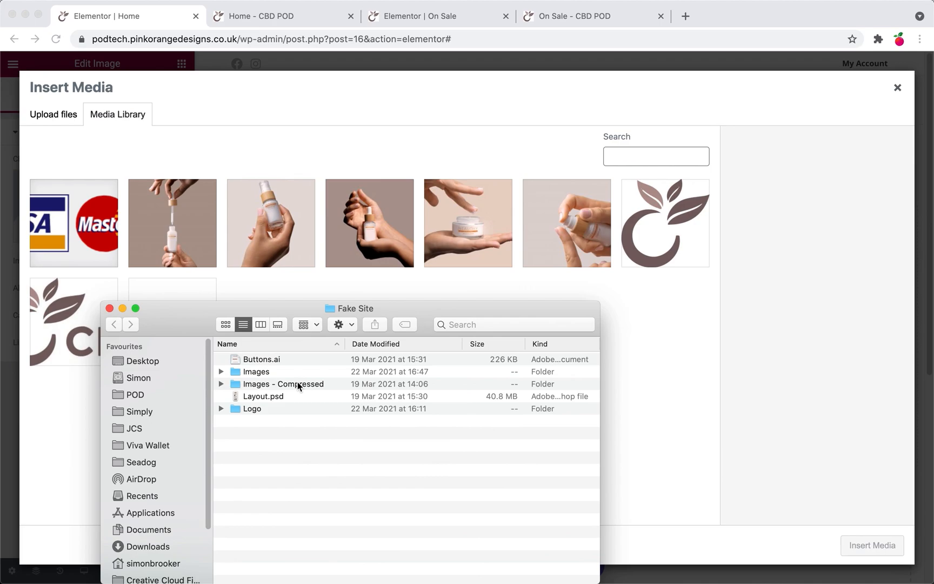
double_click(247, 373)
drag(260, 360, 285, 353)
- Upload Full Range.jpg from the Images folder to the media library
key(ctrl+Up)
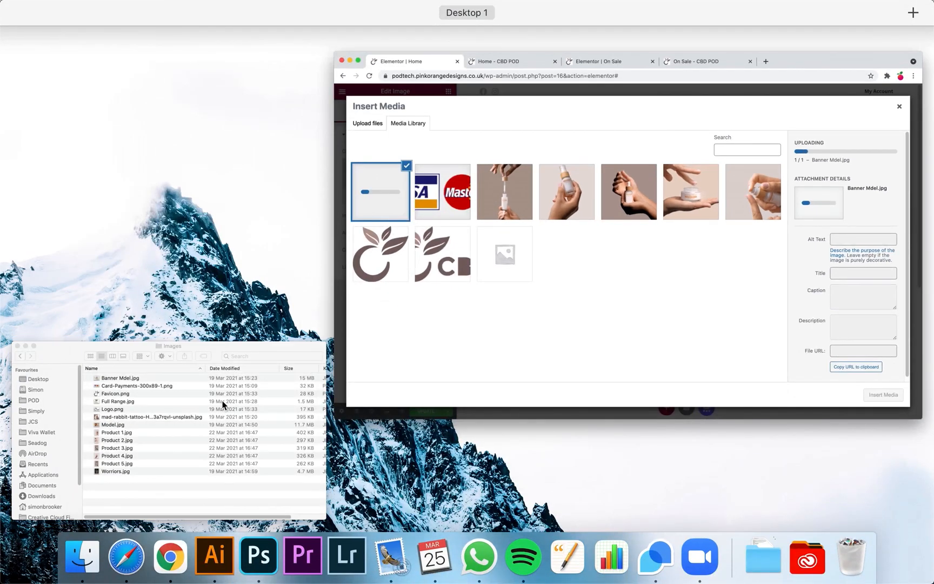
click(252, 404)
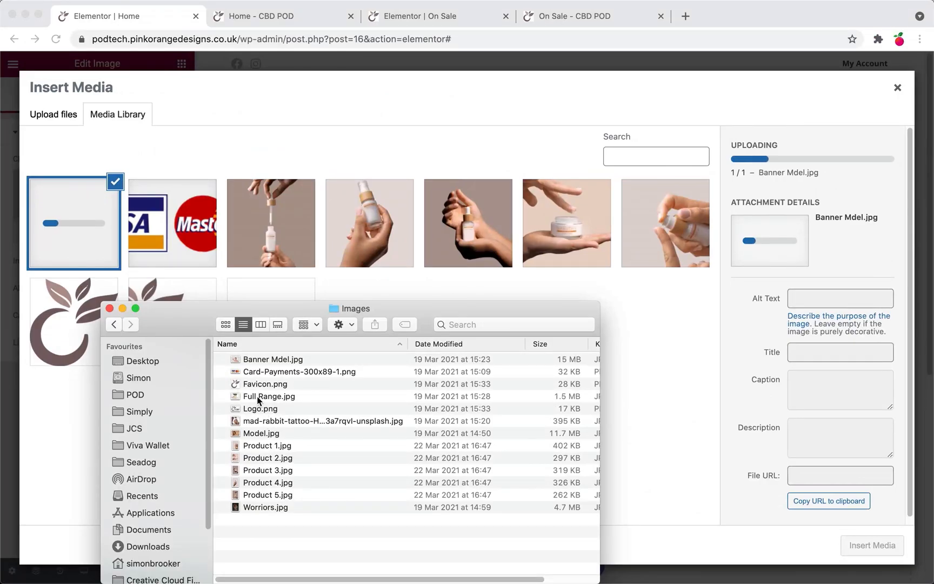
mouse_move(258, 400)
mouse_down()
mouse_move(325, 209)
mouse_move(265, 393)
mouse_up()
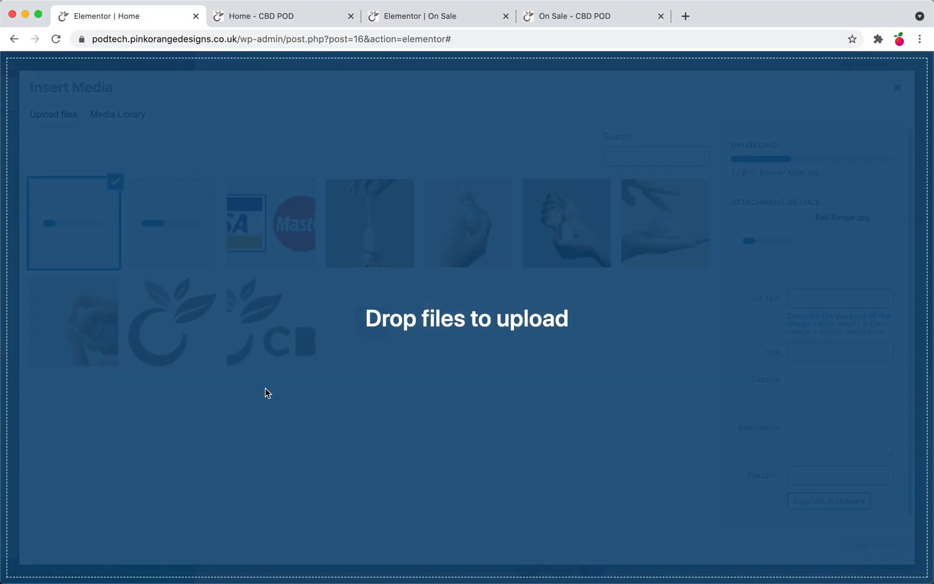
- Preview the mad-rabbit-tattoo picture, and upload it with Model.jpg and Worriors.jpg from the Images folder to the media library
key(ctrl+Up)
click(262, 417)
click(253, 421)
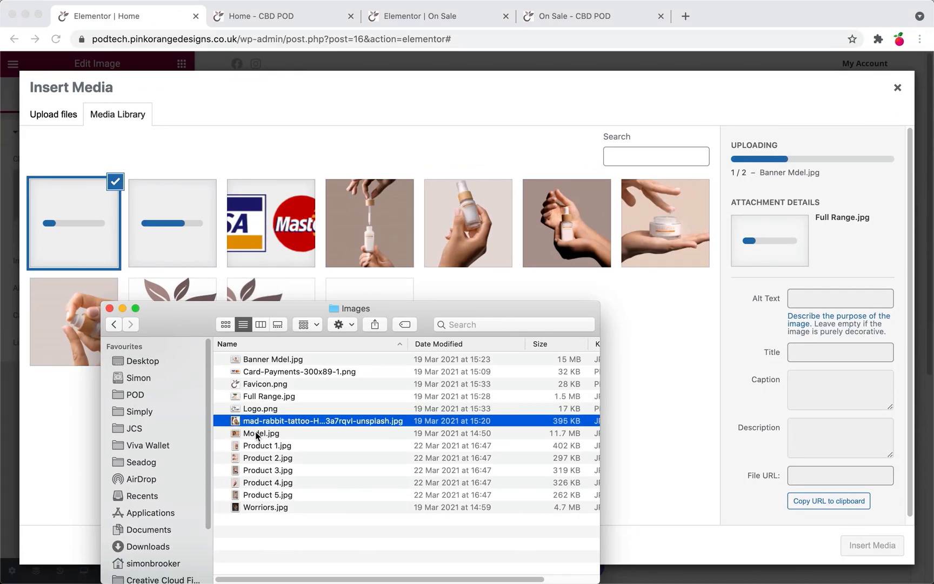
key(space)
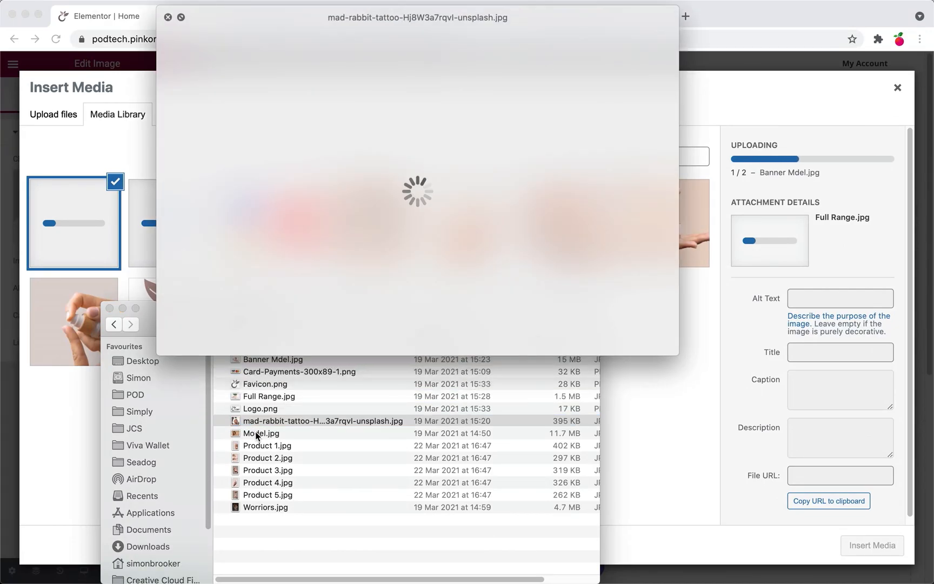
key(space)
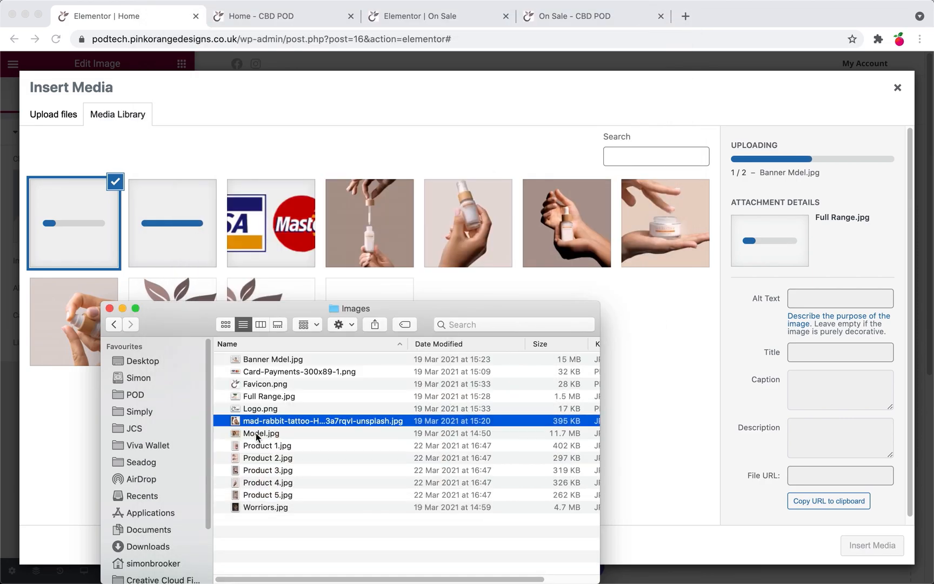
super+click(255, 434)
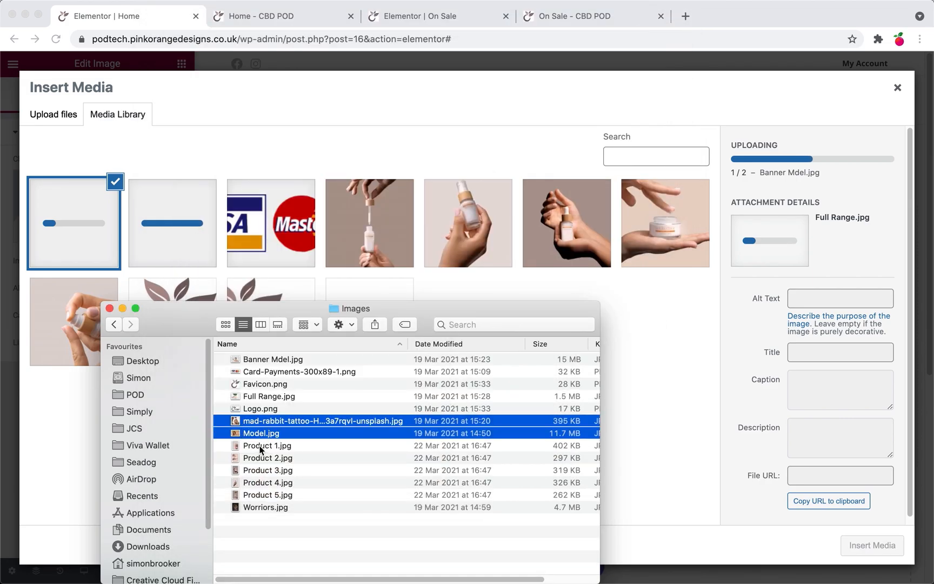
drag(260, 433, 291, 413)
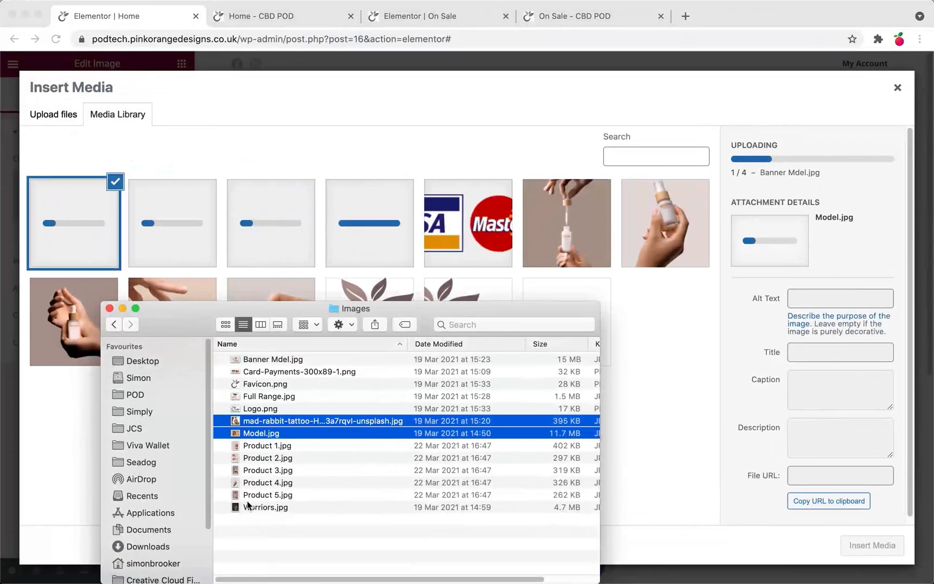
drag(249, 506, 351, 409)
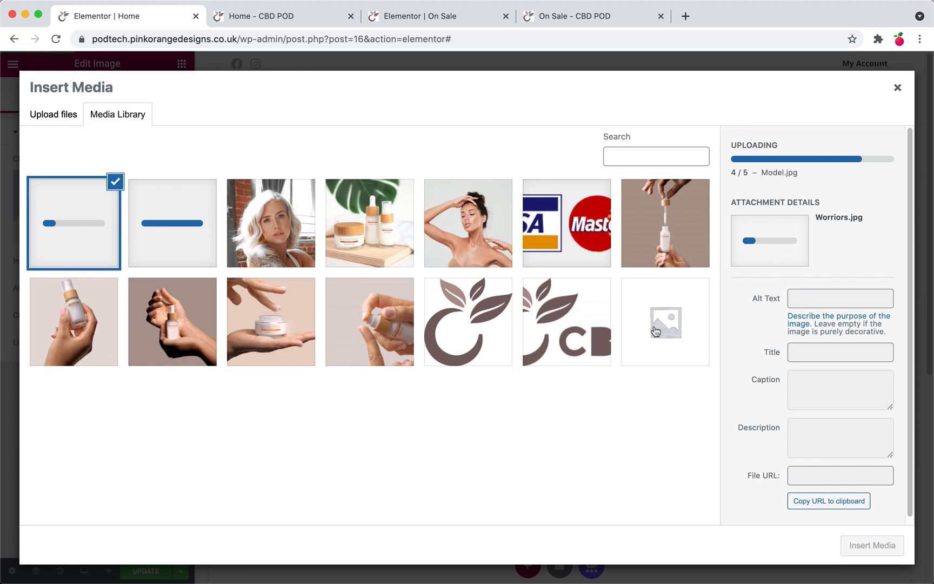
- Give the Banner-Mdel picture the alt text "Model Skin cream" in the media library
click(482, 235)
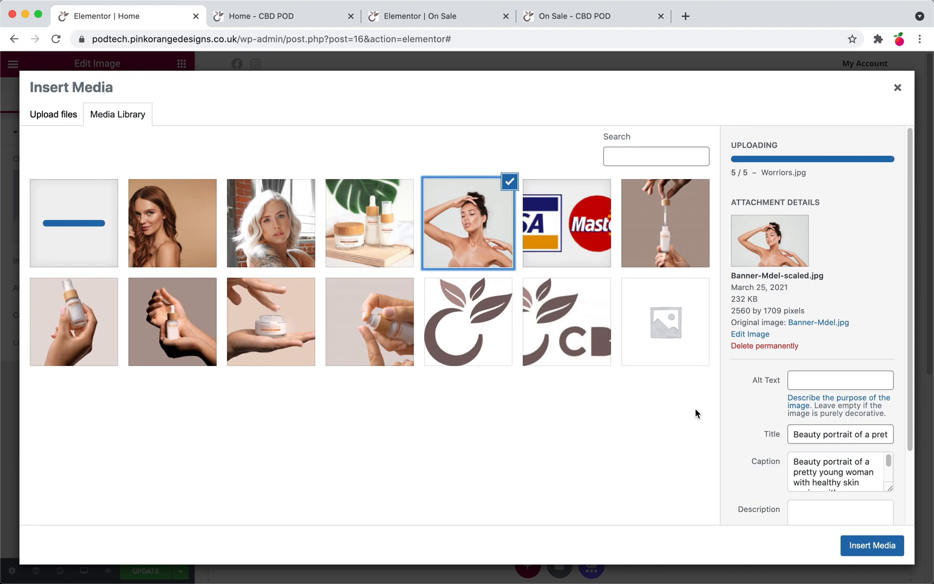
drag(753, 383, 779, 386)
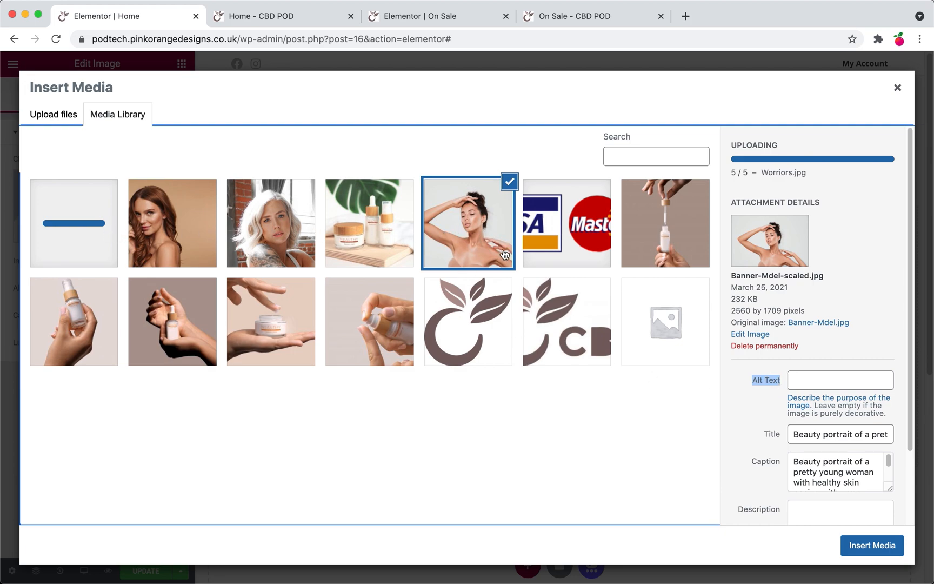
click(803, 380)
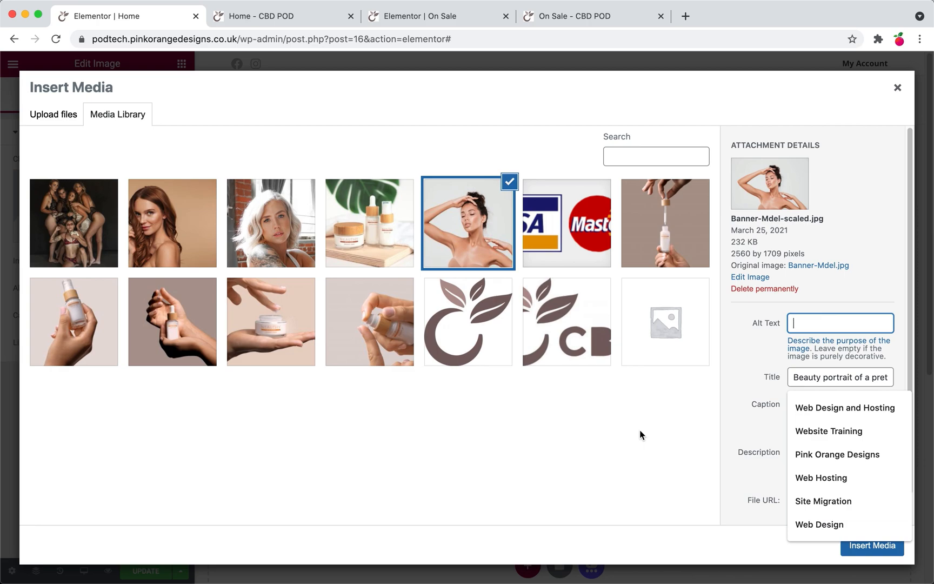
text(Mode)
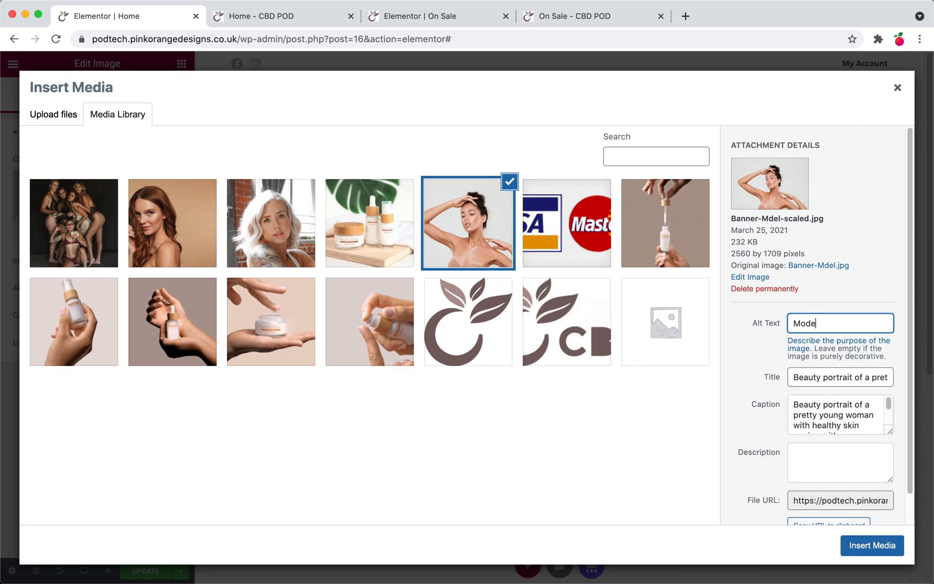
text(l Skin cream)
- Give the Full-Range picture the alt text "product of skin care"
click(375, 242)
click(833, 323)
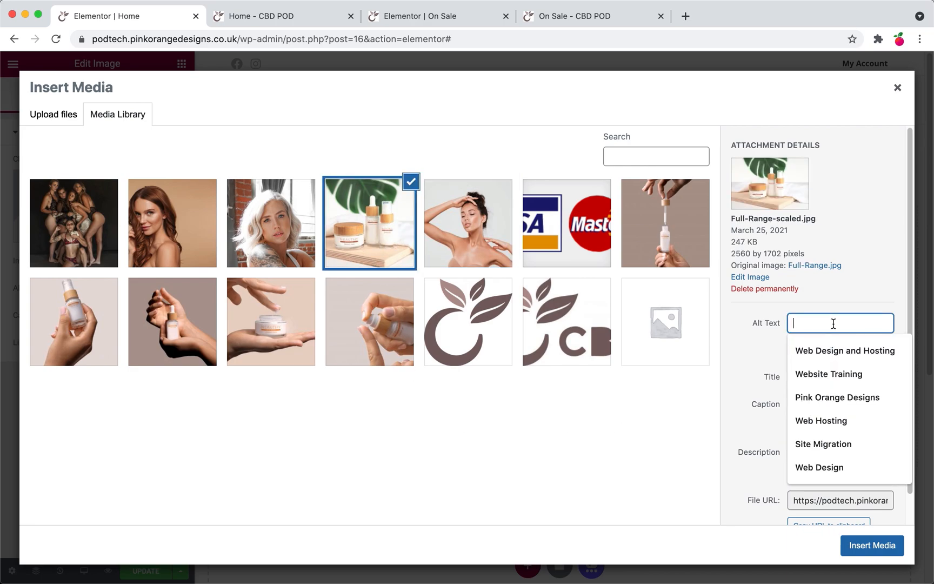
text(product of )
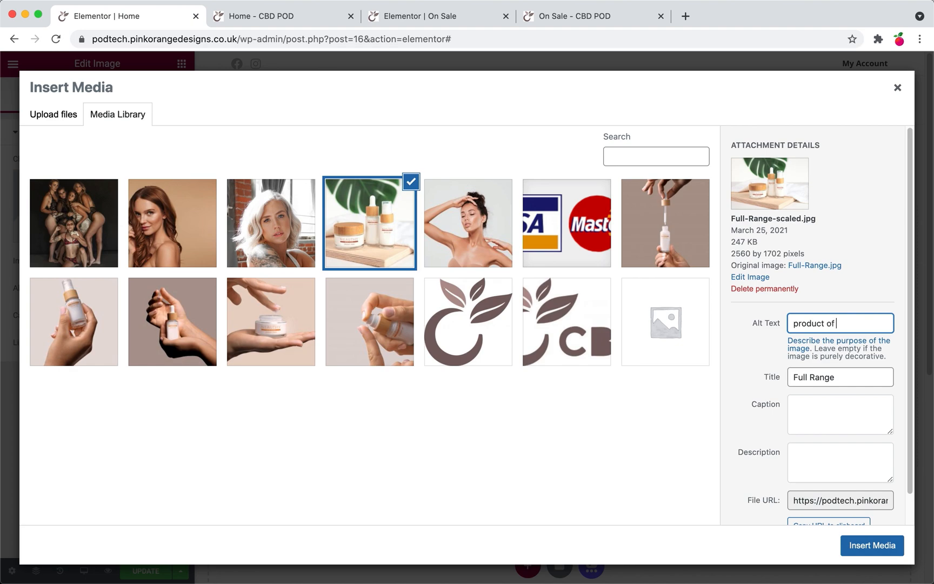
text(skin care)
- Give the mad-rabbit-tattoo picture the alt text "Model beauty treatment"
click(259, 223)
click(861, 350)
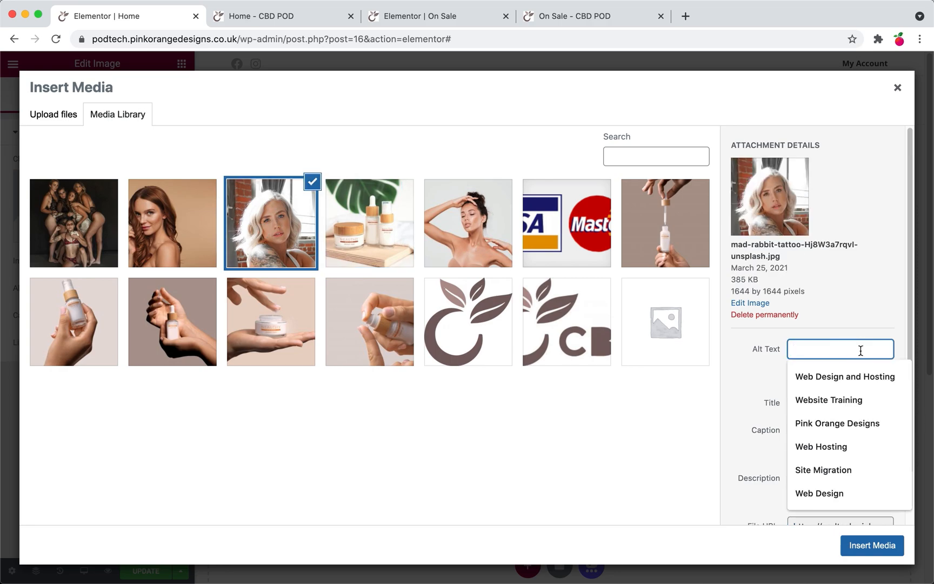
text(Model bea)
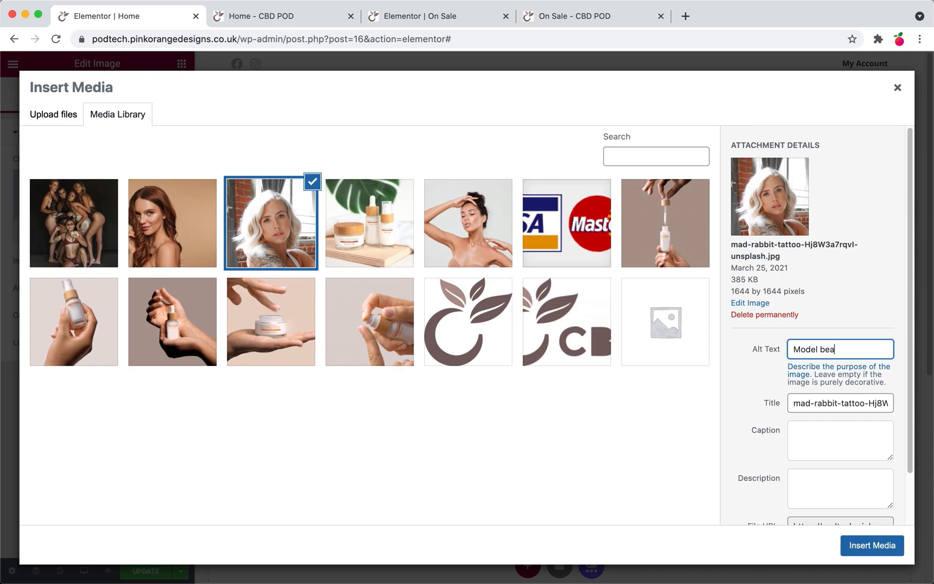
text(uty treatment)
- Give the Model picture the alt text "Model love your skin"
click(207, 236)
click(814, 323)
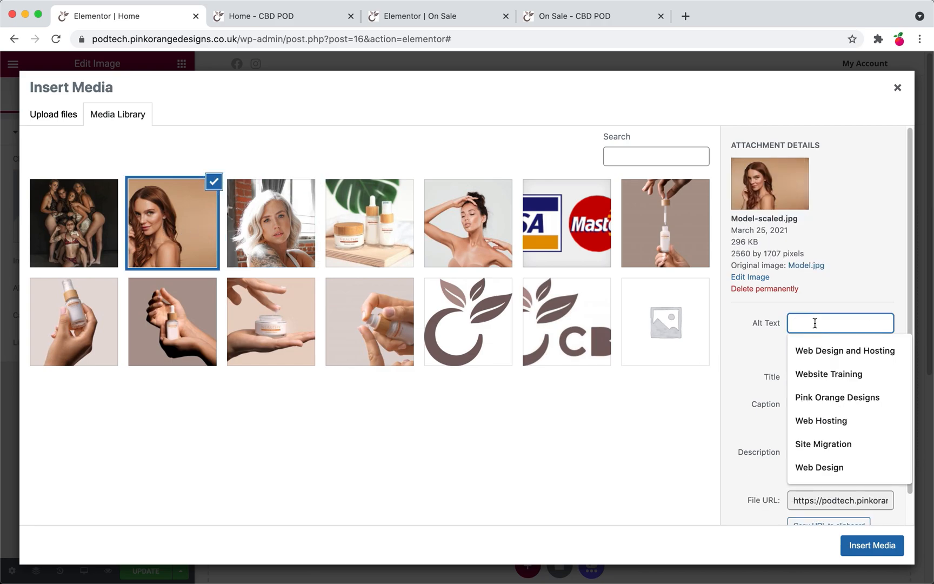
text(Model)
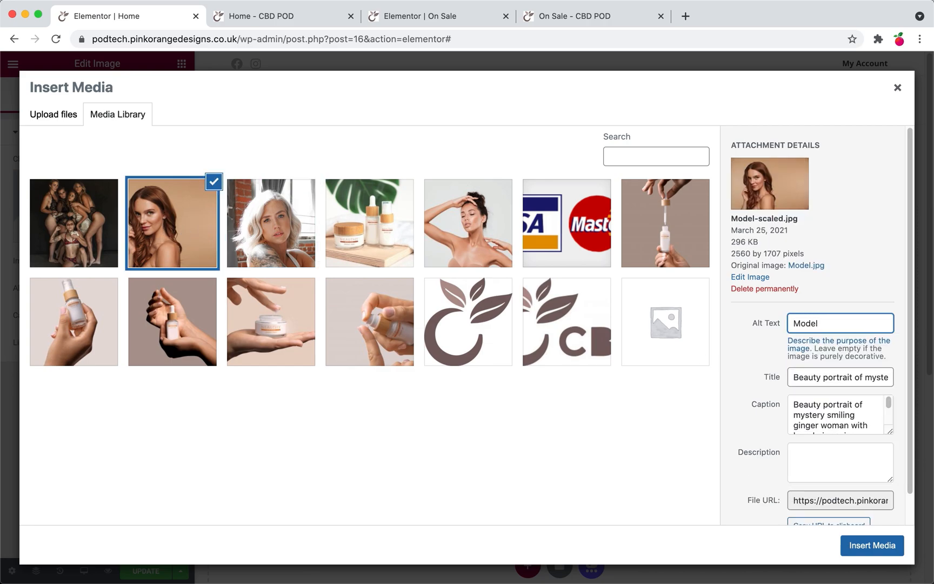
text( love your skin)
- Give the Worriors picture the alt text "Group of models moisturiser cream"
click(75, 239)
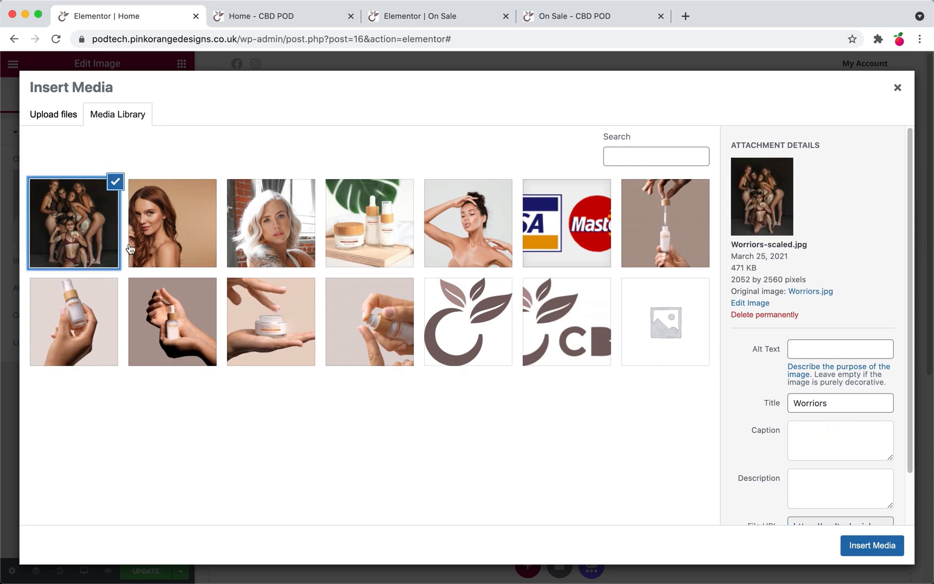
click(857, 353)
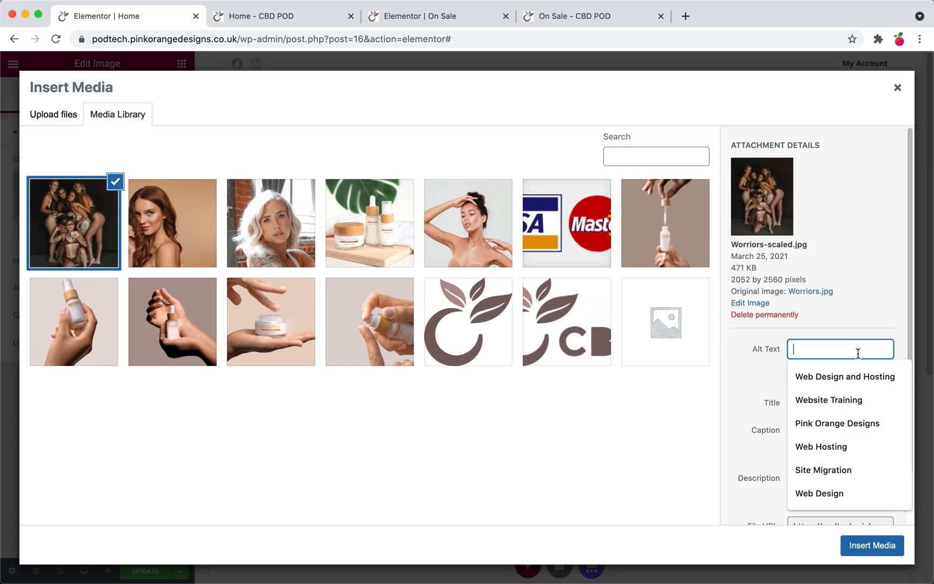
text(Group of )
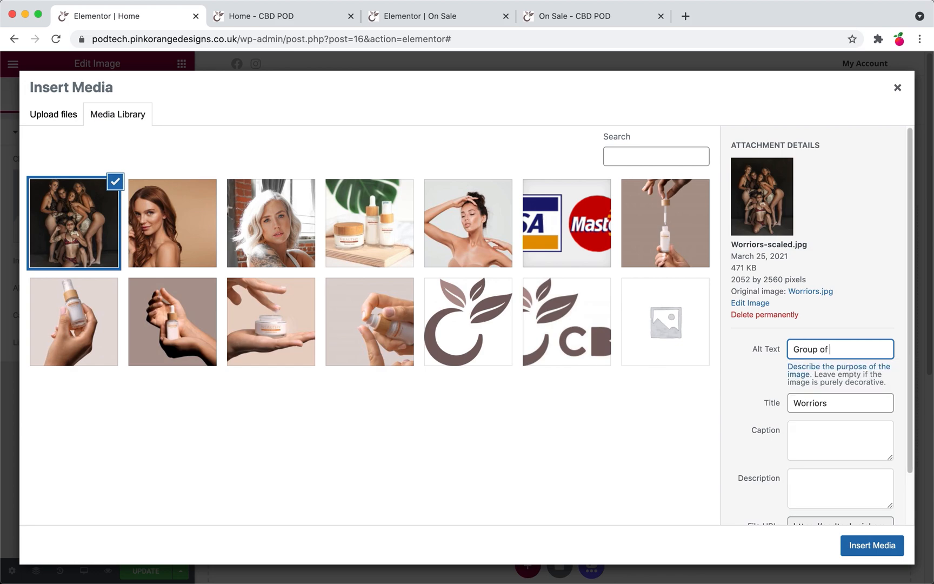
text(mo)
text(dels m)
text(oisturiser c)
text(ream)
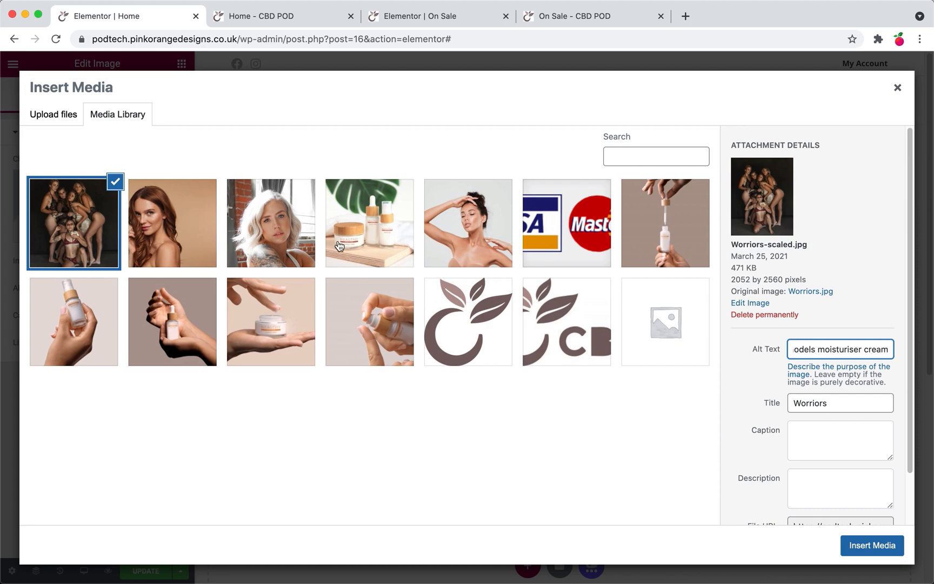
- Insert the Product-5 dropper bottle picture from the media library into the first column's image widget
click(565, 238)
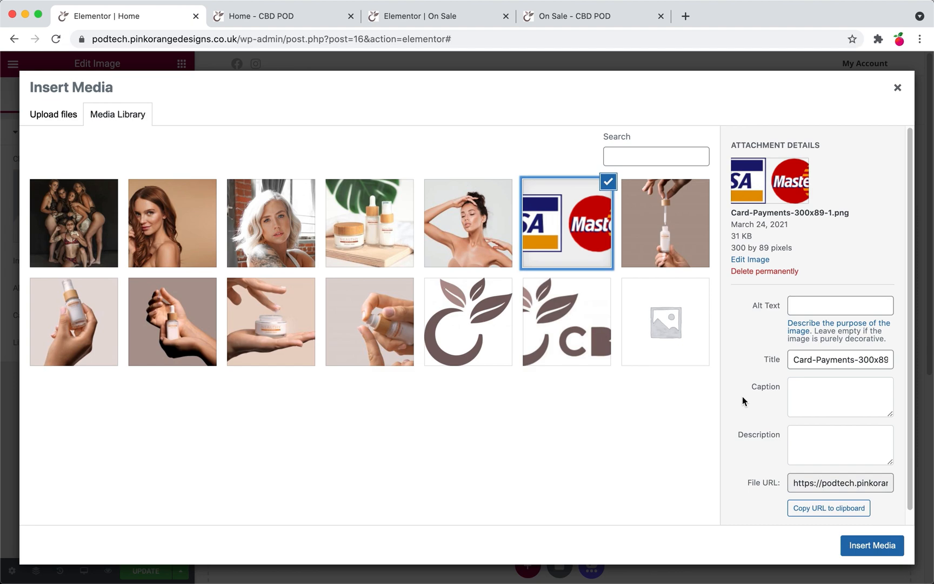
click(430, 241)
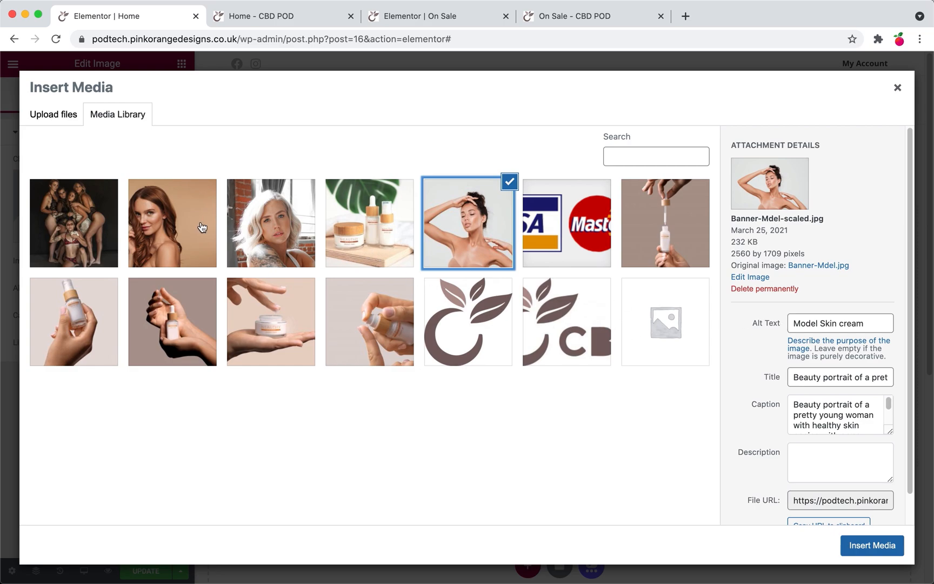
click(897, 86)
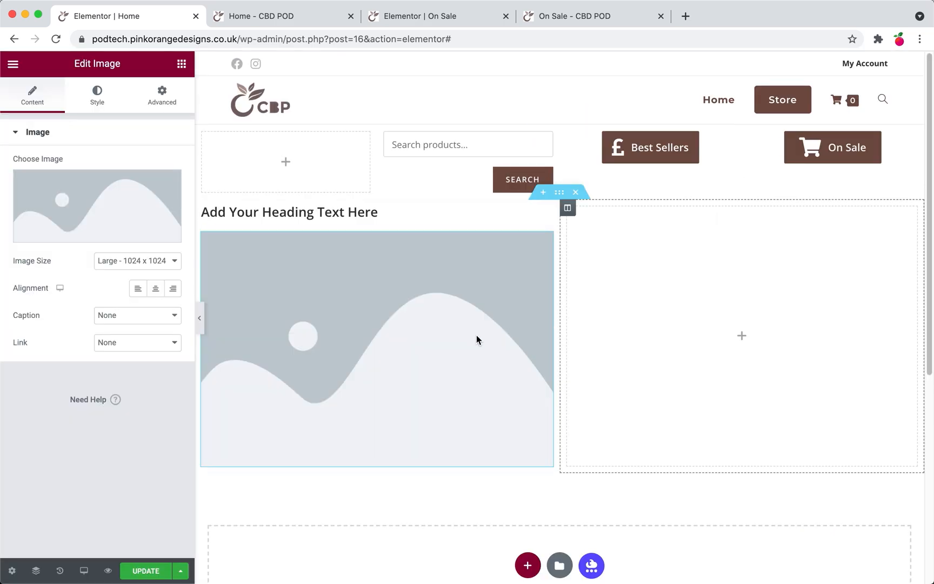
click(100, 226)
click(678, 217)
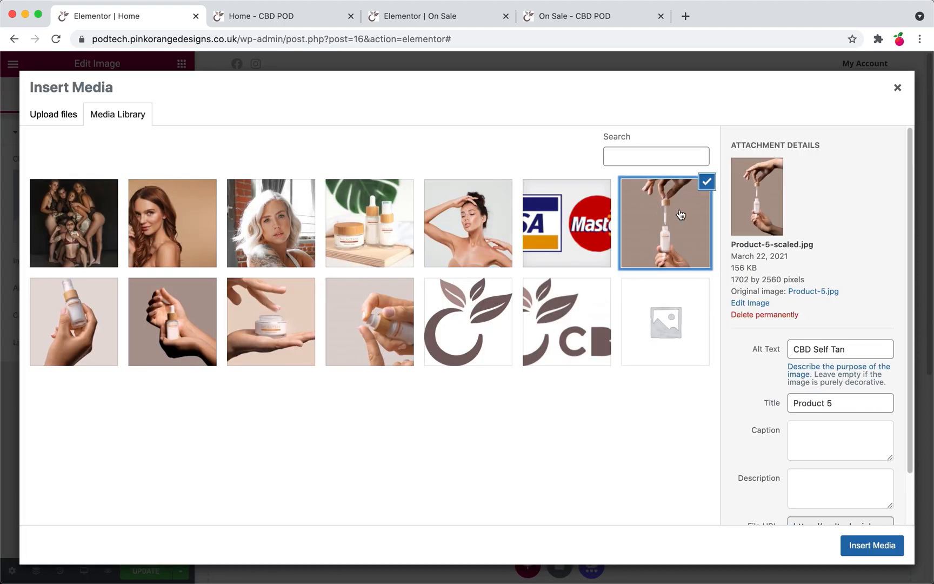
click(871, 543)
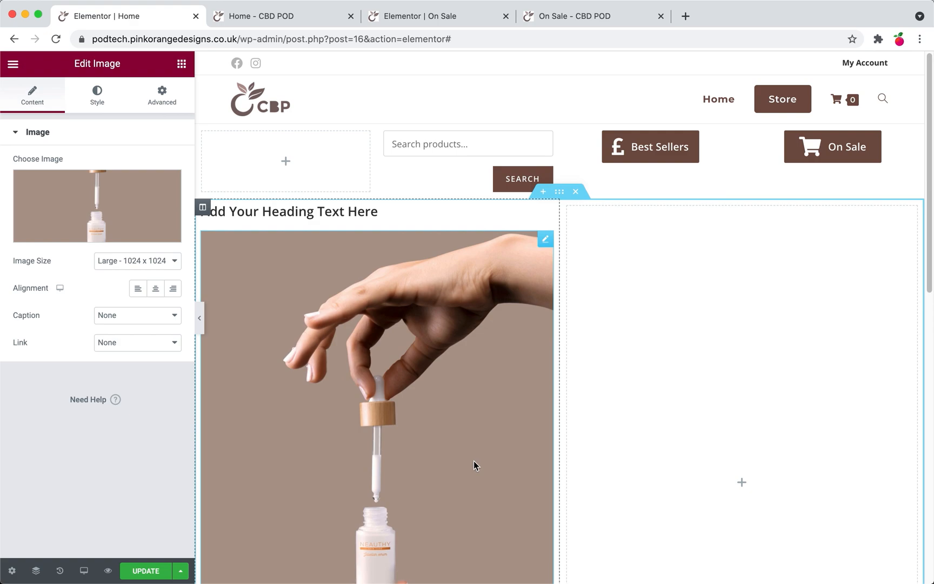
- Try the product image at the Medium Large - 768 x 0 and Medium - 300 x 300 sizes
scroll(473, 460, down, 5)
scroll(473, 461, up, 3)
scroll(474, 461, down, 2)
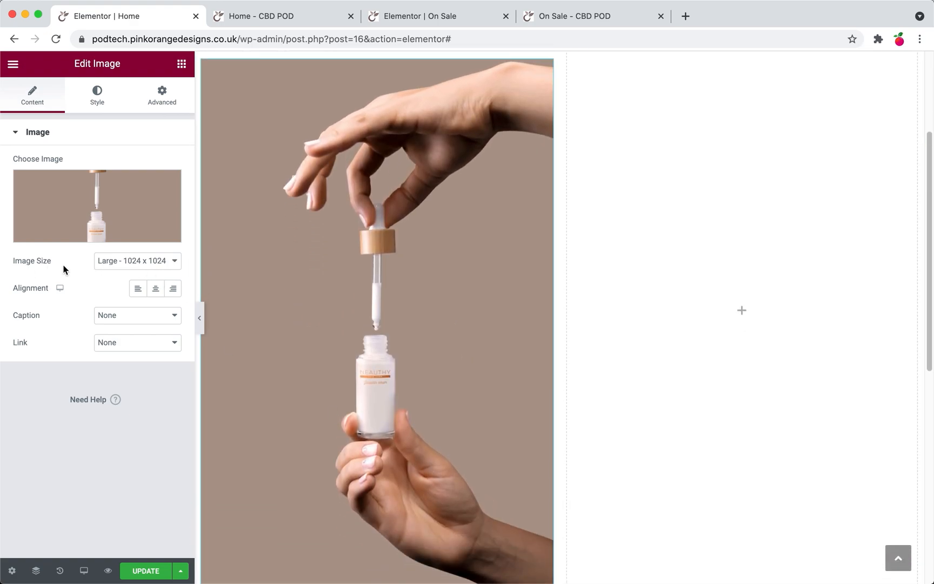
click(124, 264)
click(127, 253)
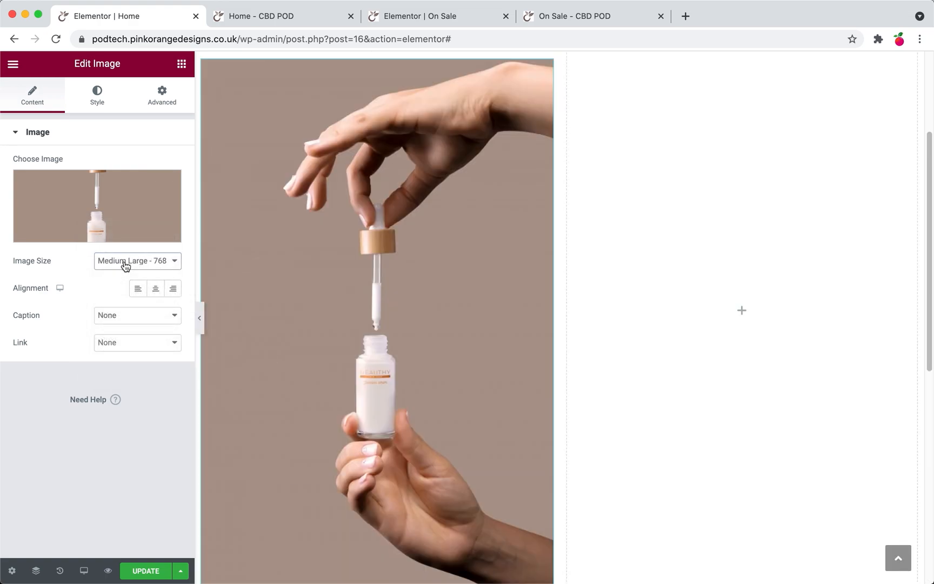
click(125, 264)
click(125, 249)
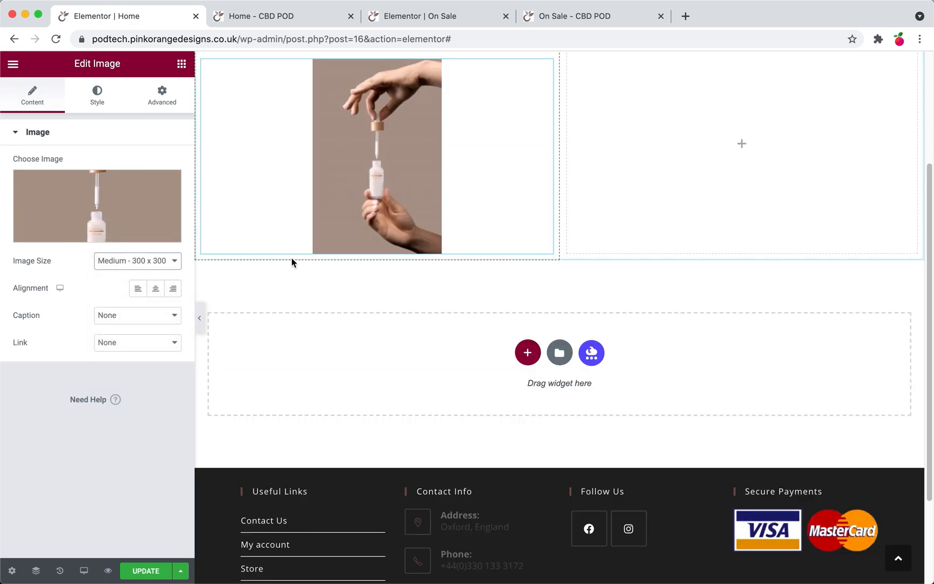
- Switch the product image's size back to Large - 1024 x 1024
scroll(492, 288, up, 3)
click(130, 260)
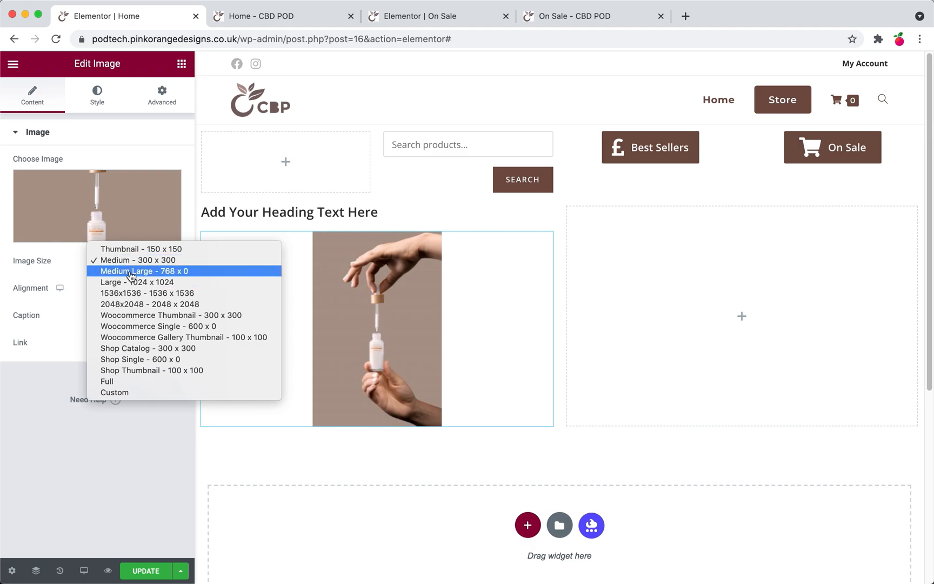
click(131, 282)
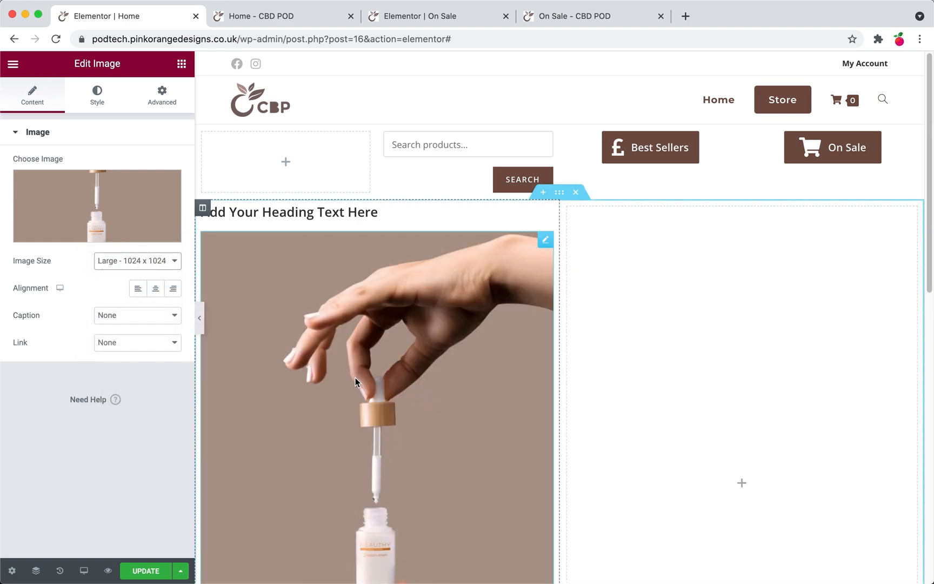
- Look over the enlarged product image and set its image size to Medium Large - 768 x 0
scroll(355, 381, down, 4)
scroll(356, 381, up, 3)
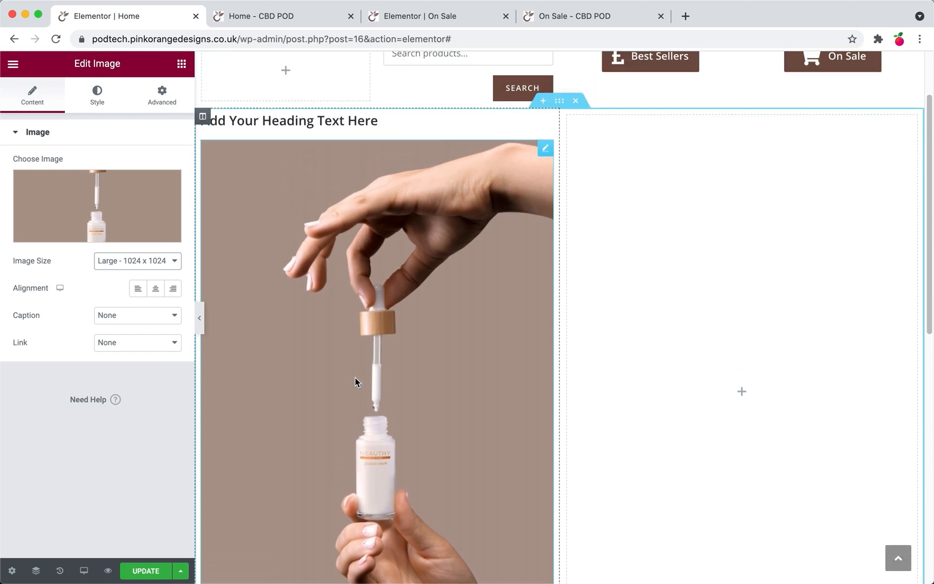
click(142, 270)
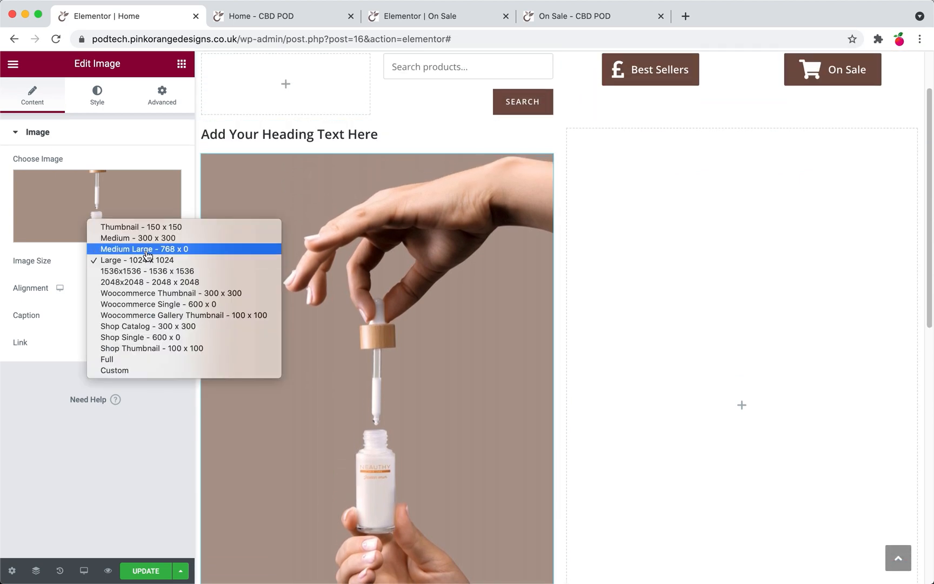
click(143, 248)
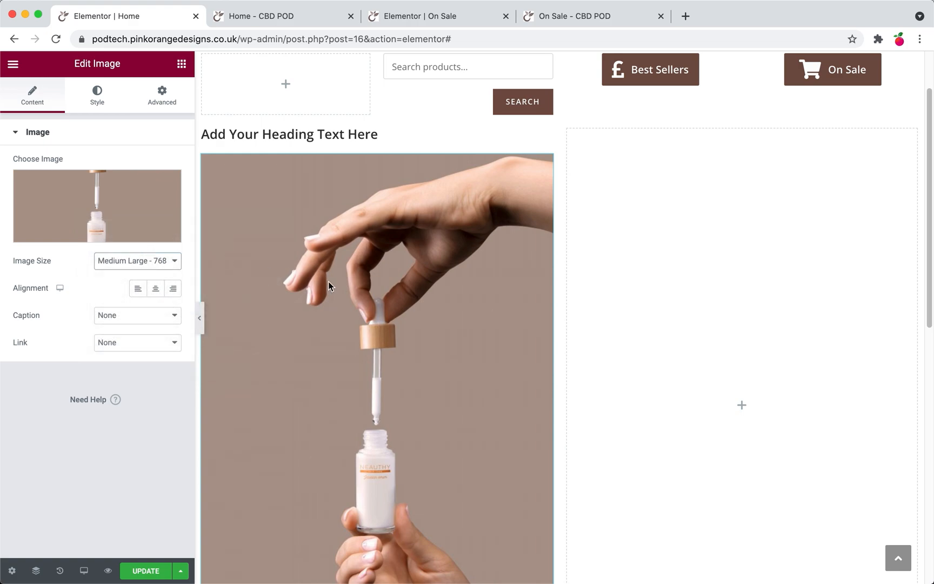
- Set the dropper bottle picture's image size to Medium - 300 x 300
click(761, 363)
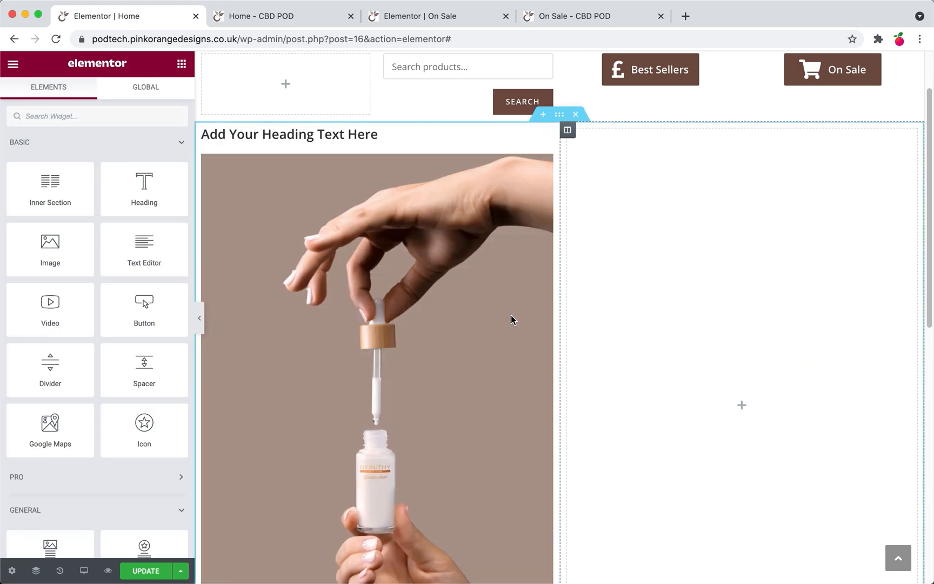
click(434, 301)
click(122, 265)
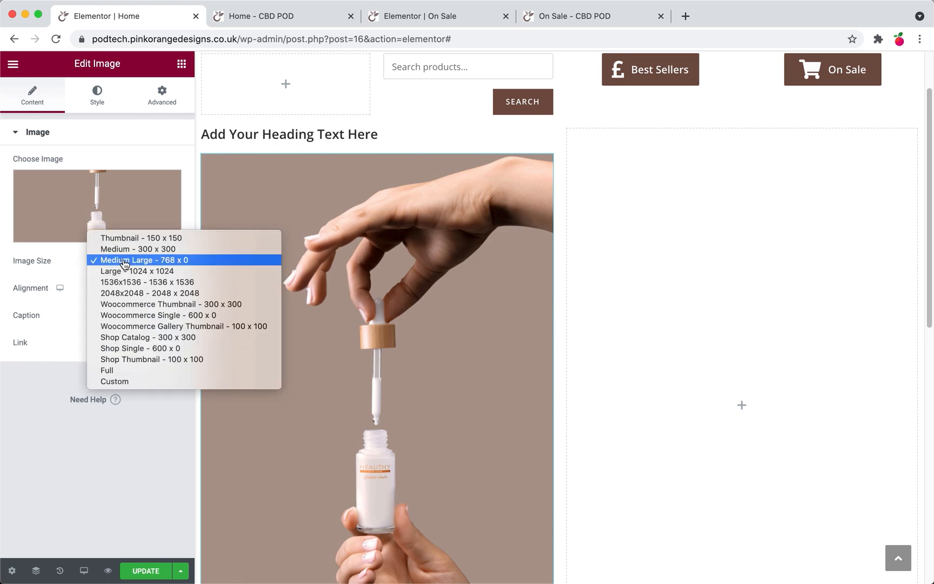
click(129, 250)
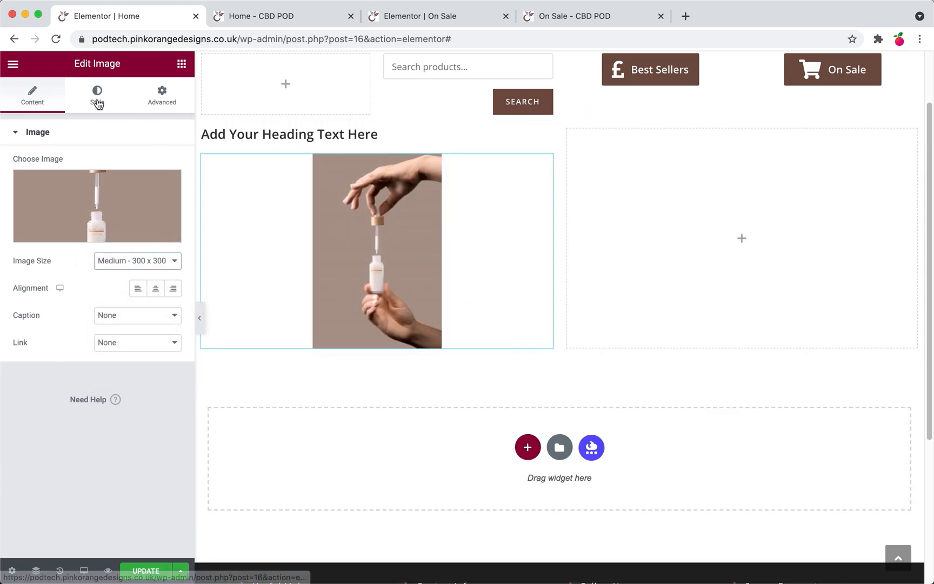
- Style the product image with a width of 72% and an opacity of 1
click(97, 98)
drag(13, 178, 107, 183)
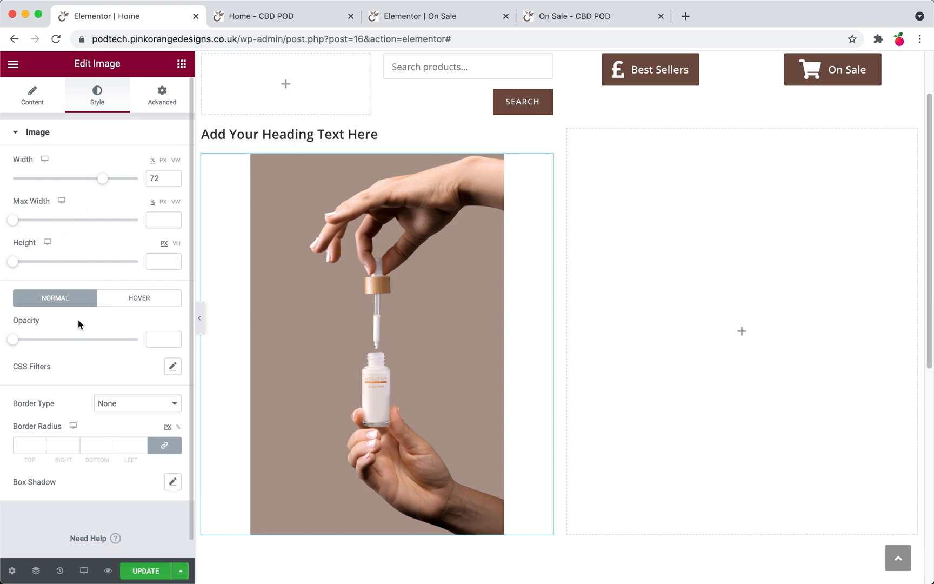
drag(29, 338, 159, 351)
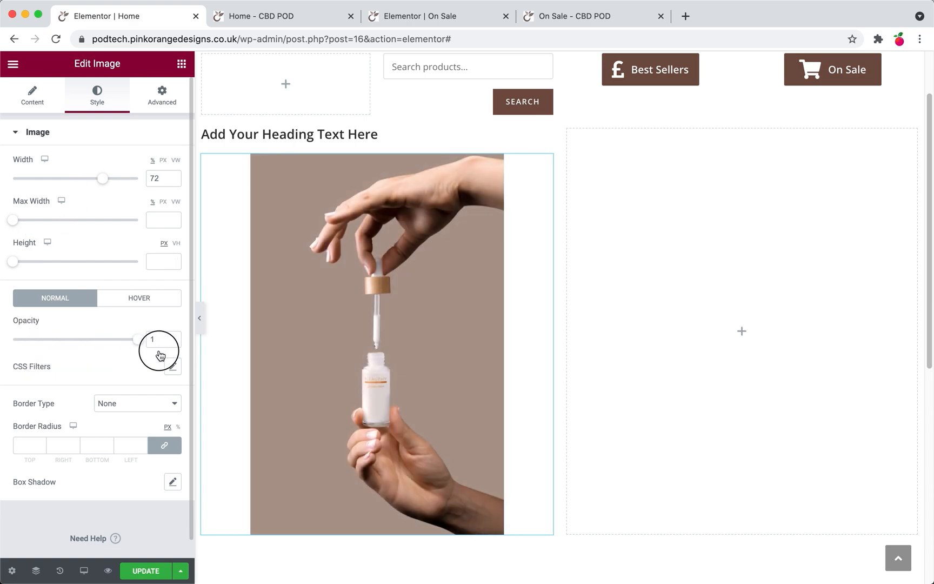
- Try a 46 px border radius on all corners of the product image and clear it again
click(143, 444)
drag(143, 447, 144, 447)
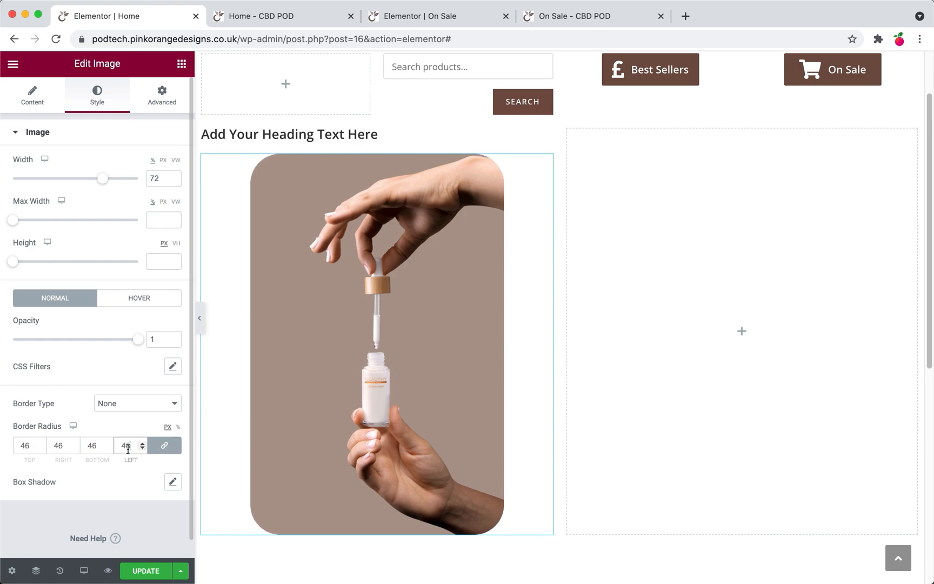
key(BackSpace)
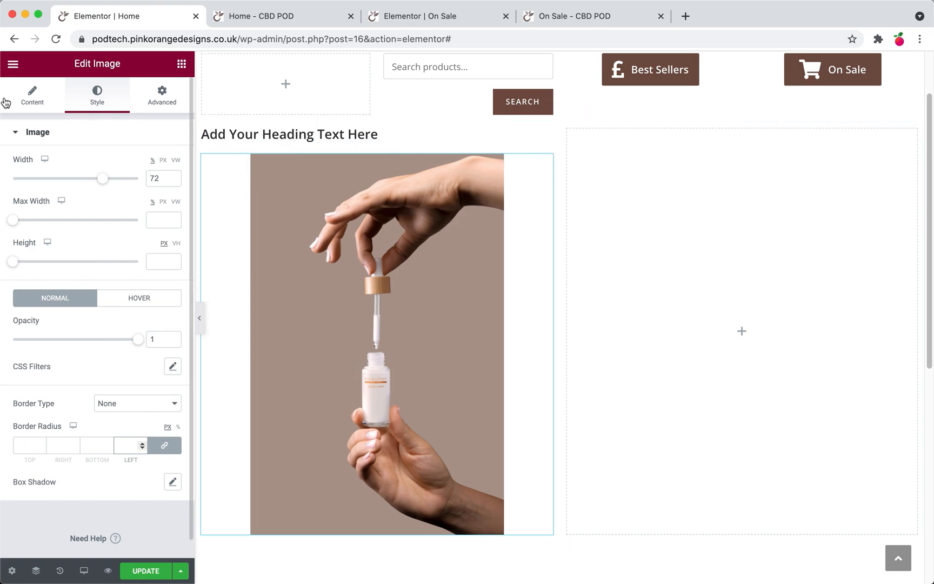
- Align the product image to the left of its column
click(24, 101)
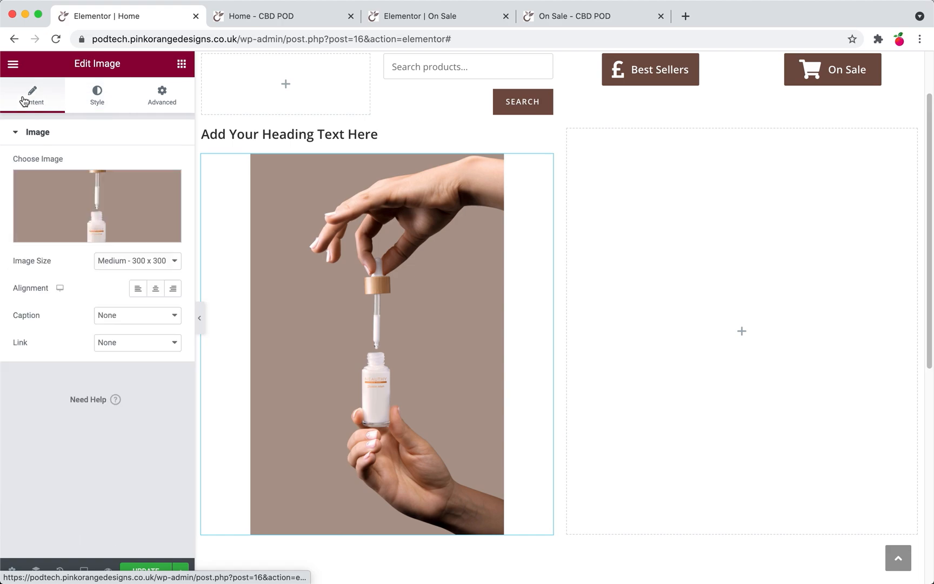
click(137, 293)
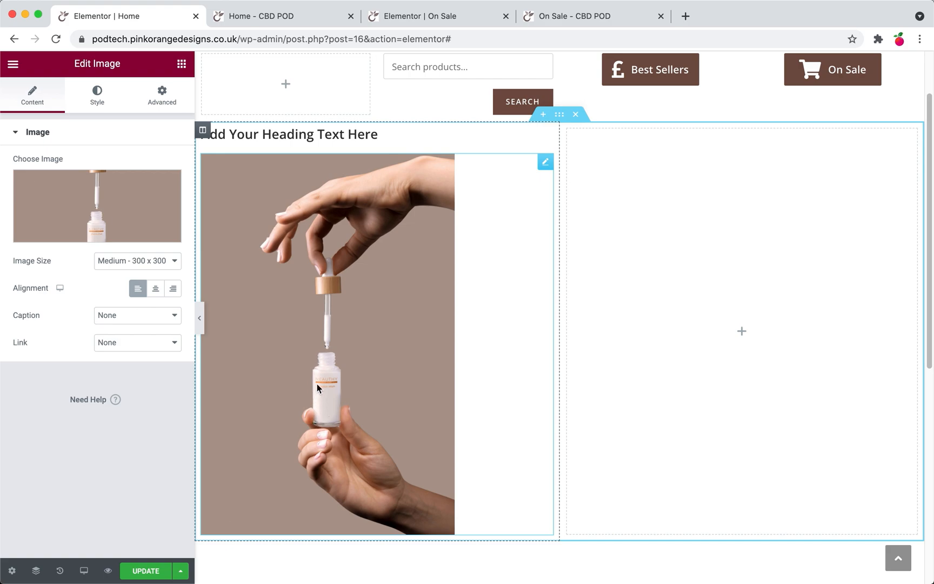
- Replace the placeholder heading above the product image with "Best Seller" and set its HTML tag to H6
triple_click(282, 134)
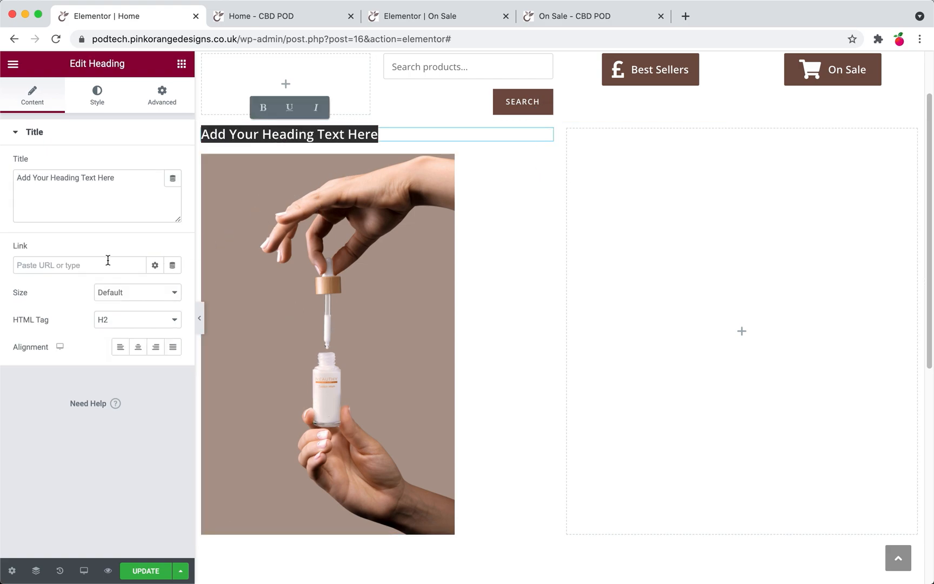
text(Best )
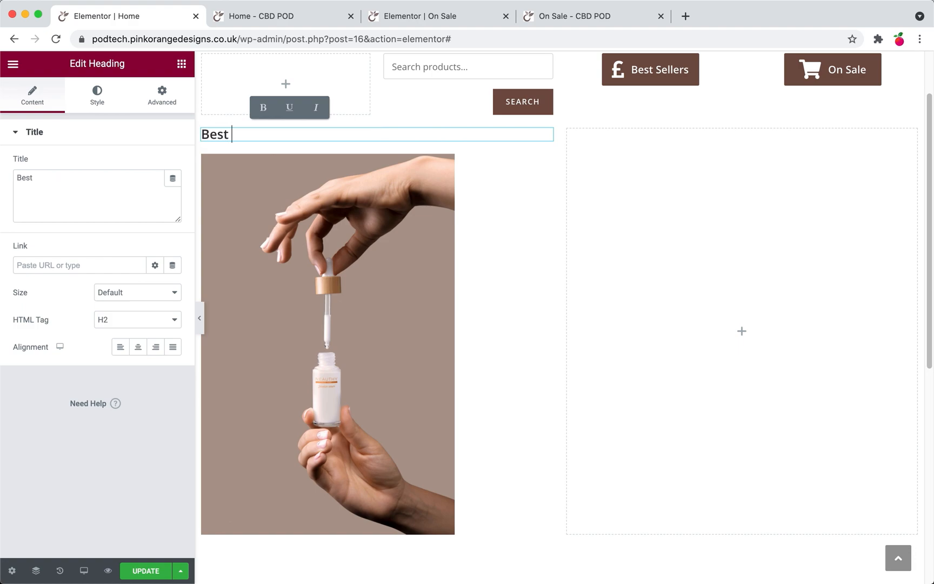
text(Seller)
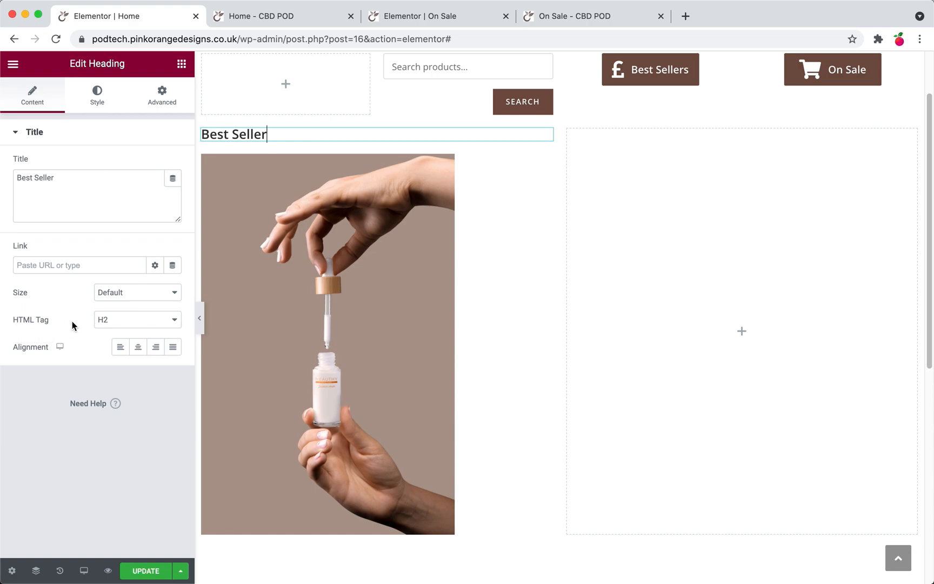
click(108, 323)
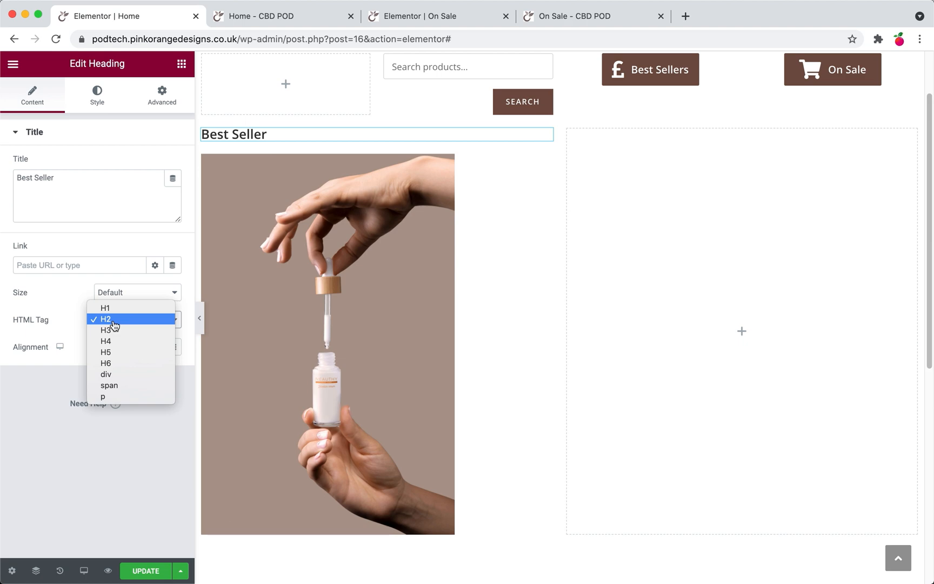
click(109, 363)
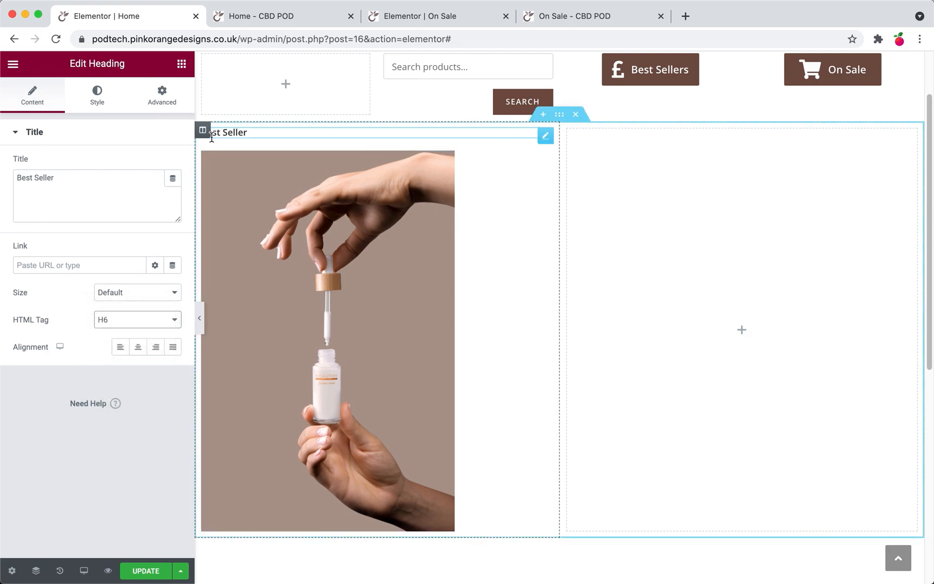
- Apply the global color Primary Colour 1 to the Best Seller heading's text
click(95, 101)
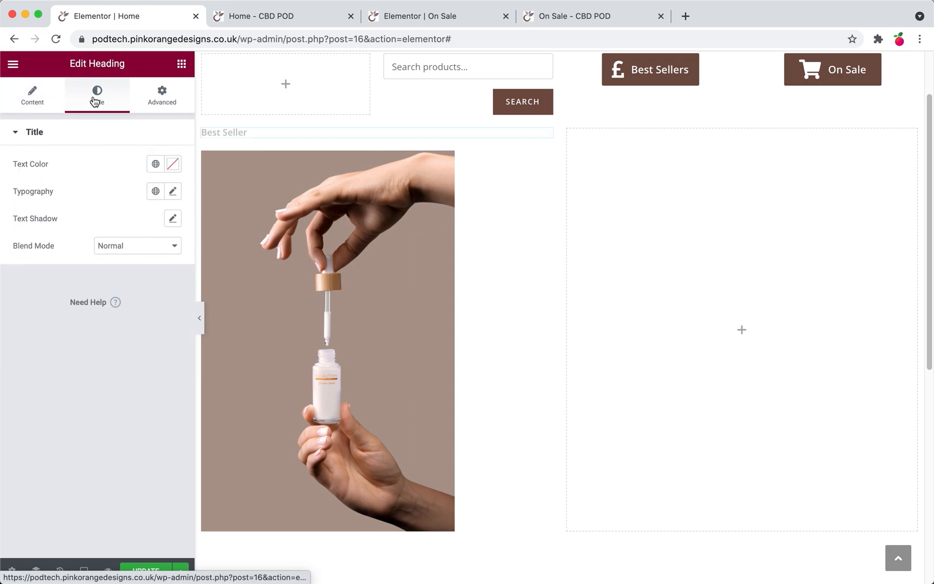
click(155, 165)
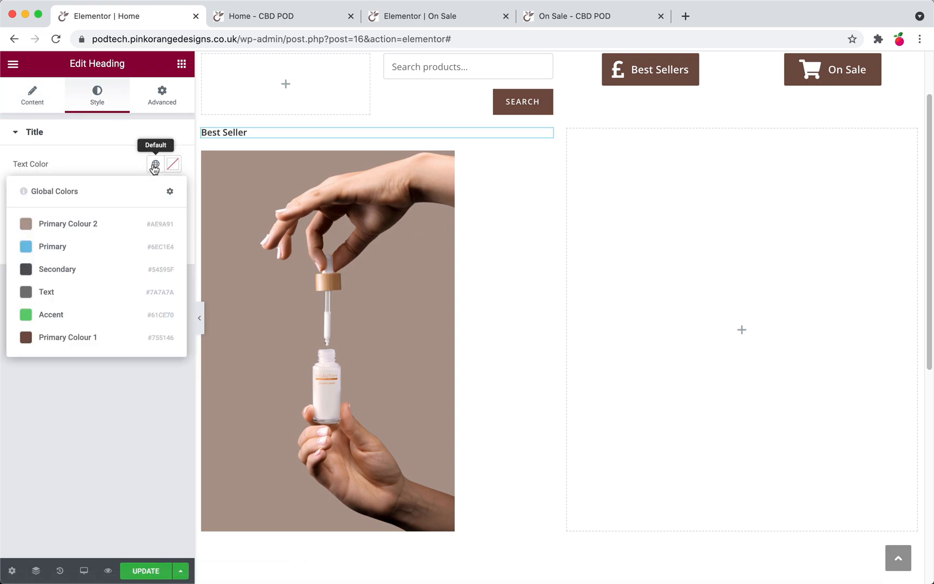
click(48, 339)
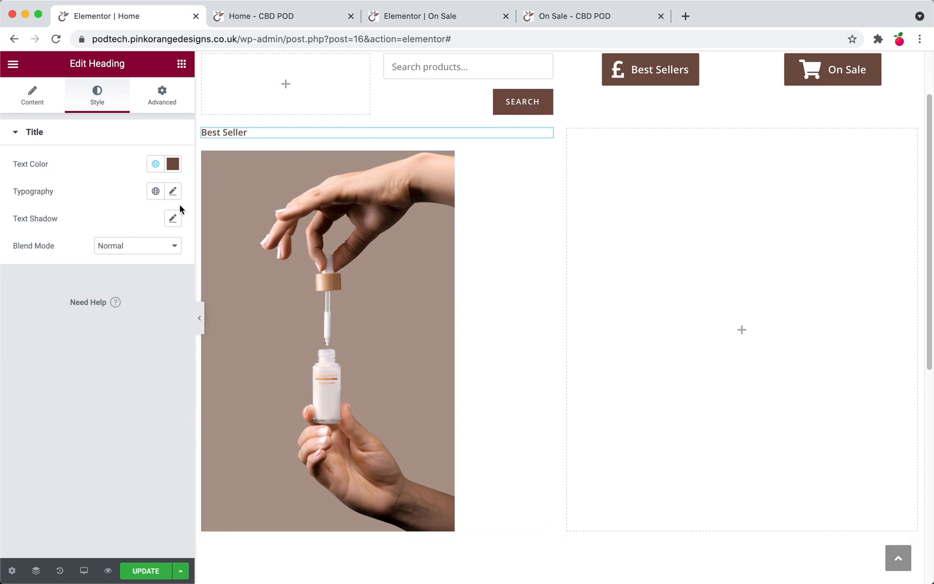
- Set the Best Seller heading's font size to 41 px and its weight to 700
click(173, 192)
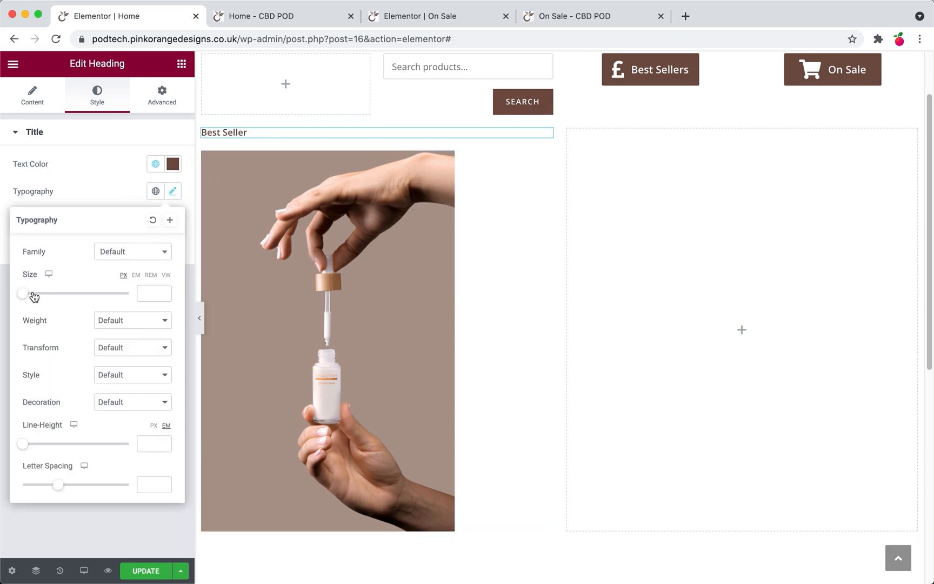
drag(23, 293, 47, 296)
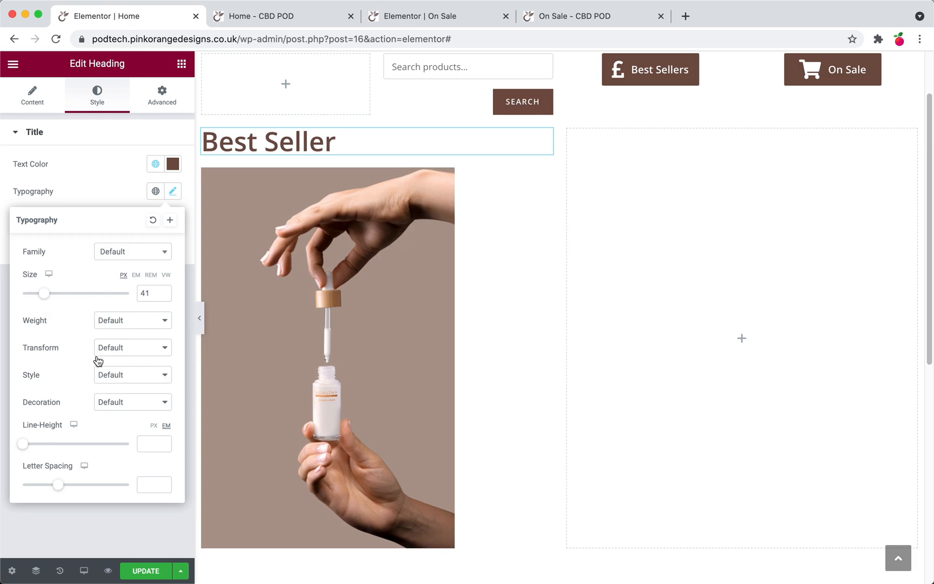
click(119, 321)
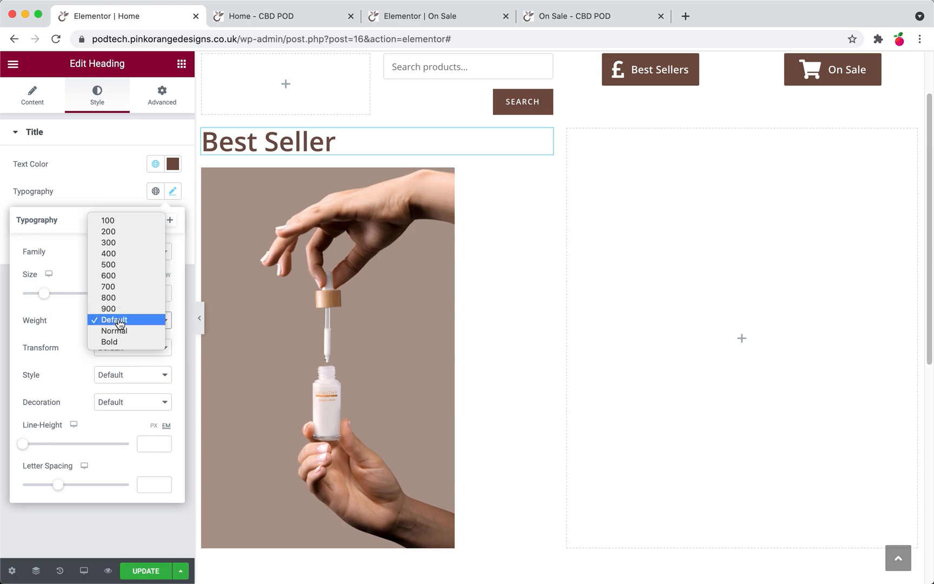
click(117, 286)
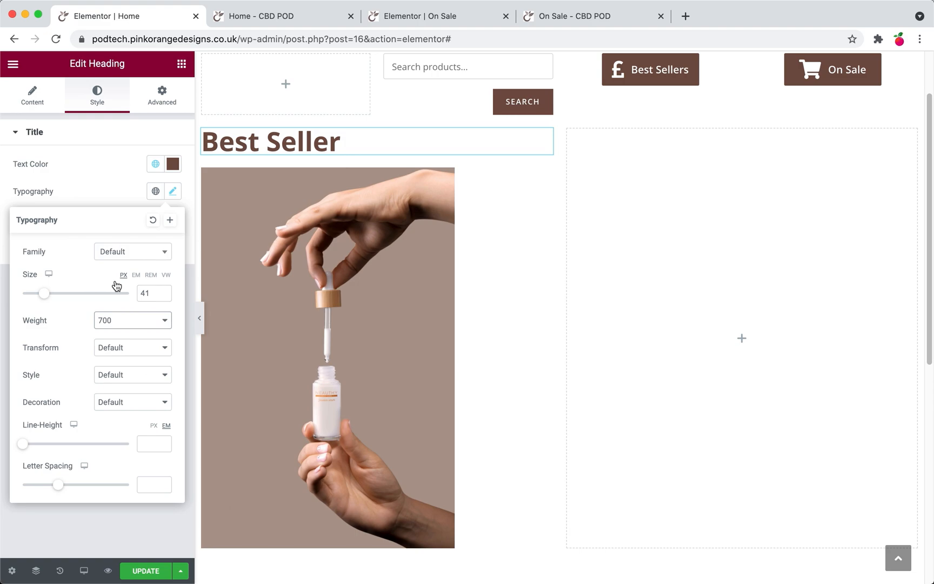
click(73, 173)
- Try the Verdana font family on the Best Seller heading and return it to Default
click(172, 191)
click(165, 252)
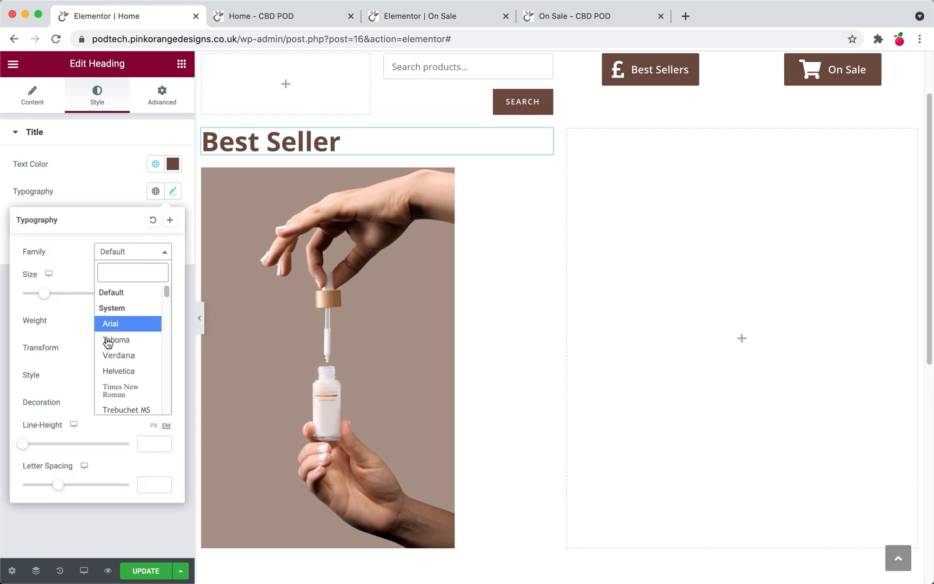
click(116, 355)
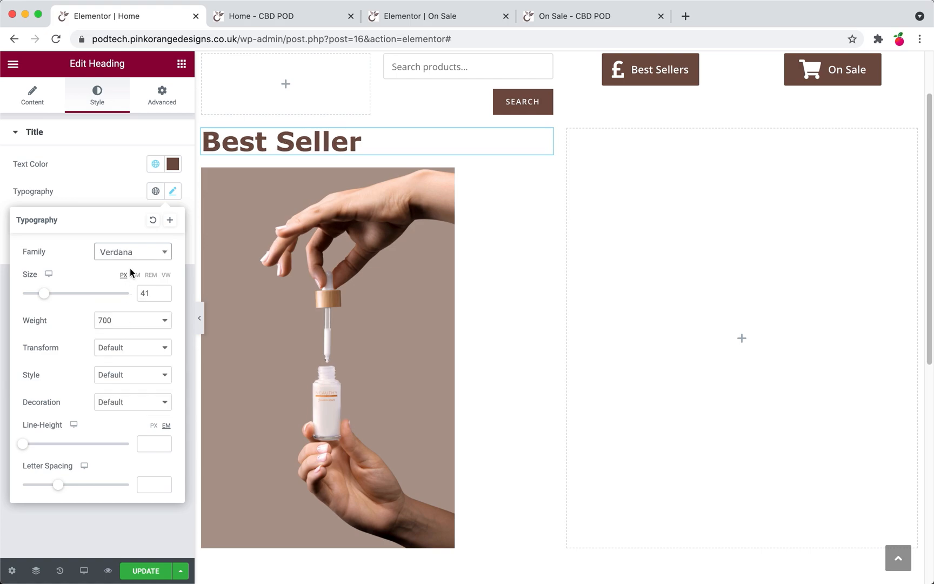
click(134, 252)
click(122, 293)
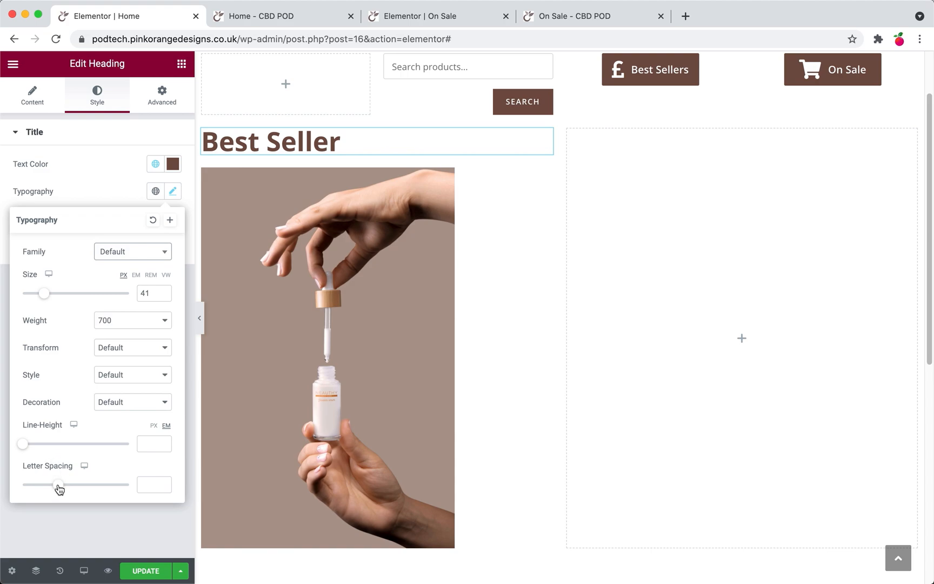
- Slightly tighten the letter spacing of the Best Seller heading
mouse_move(59, 489)
mouse_down()
mouse_move(41, 486)
mouse_move(52, 487)
mouse_up()
click(105, 169)
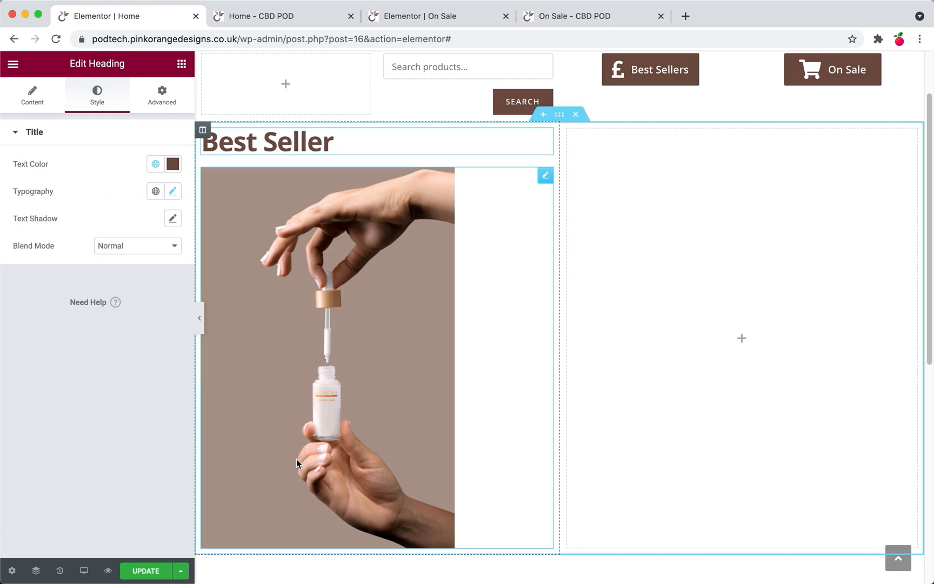
- Add a button widget below the product image and change its text to "Buy Now"
scroll(296, 458, down, 5)
scroll(294, 457, up, 3)
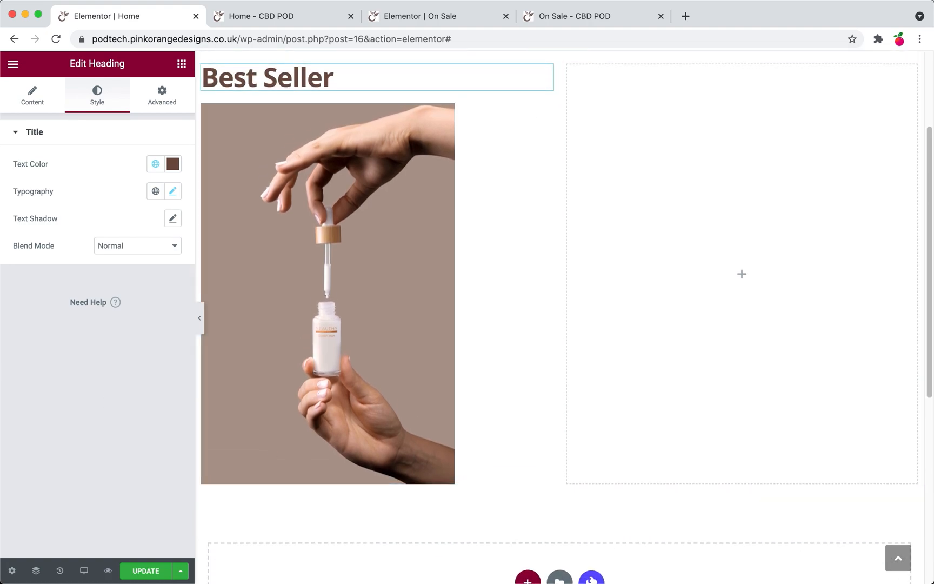
drag(2, 122, 794, 13)
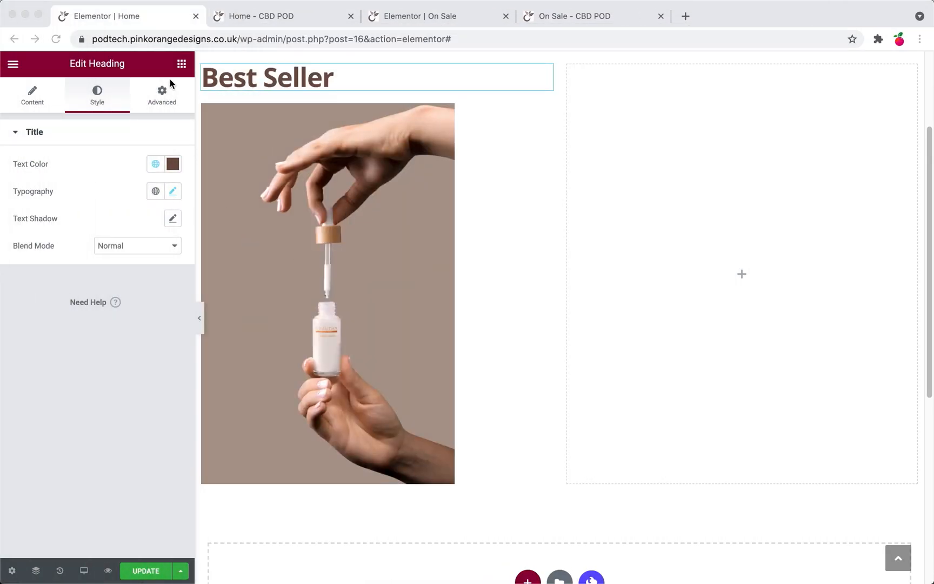
click(180, 70)
click(182, 67)
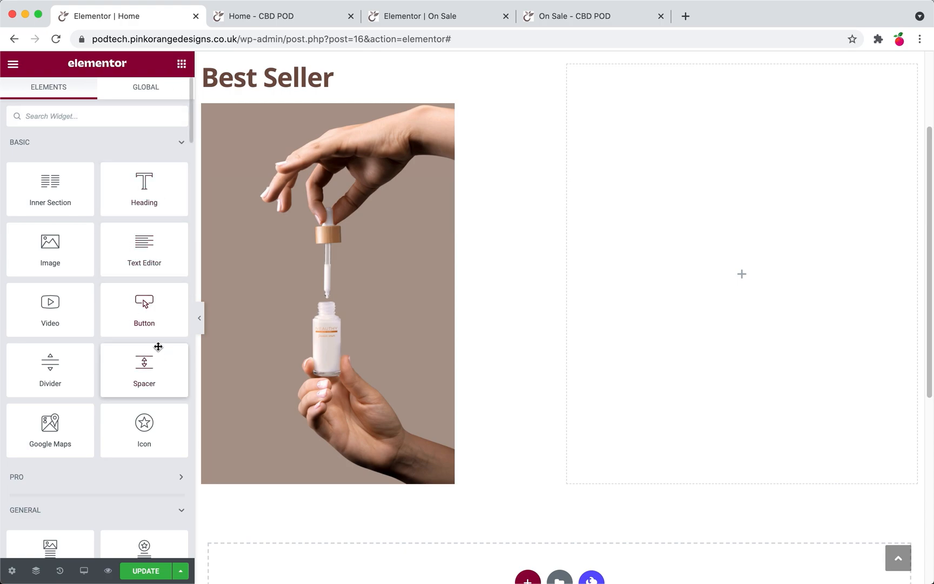
drag(156, 331, 276, 475)
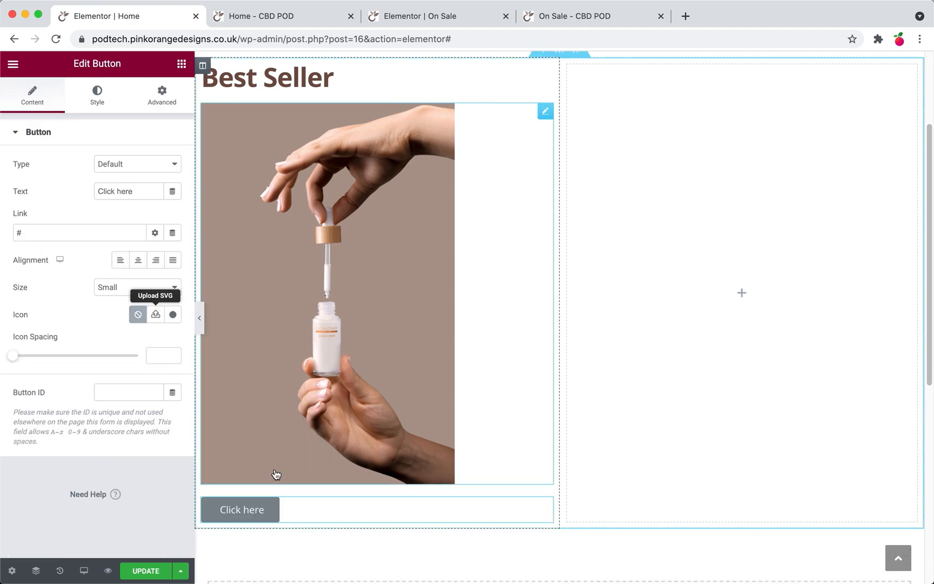
triple_click(123, 189)
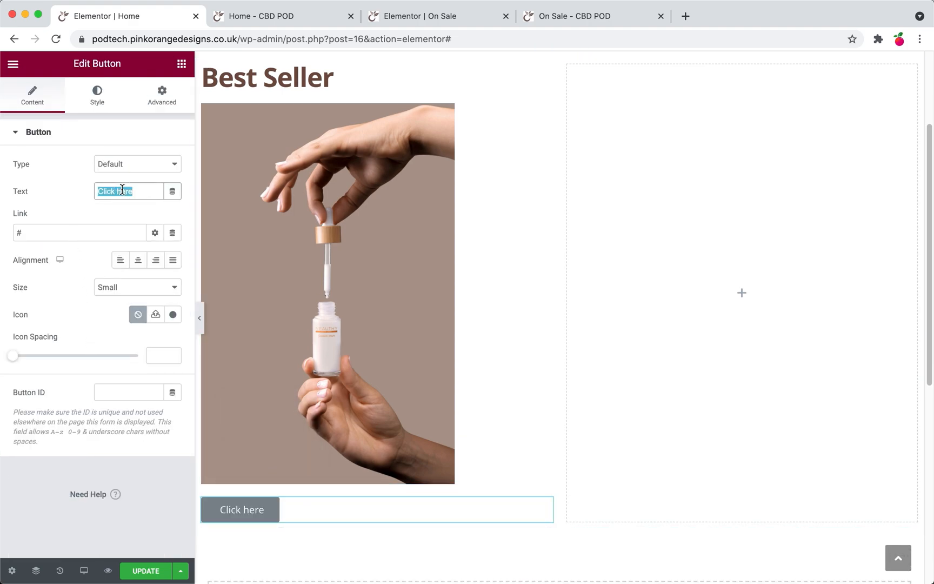
text(Buy Now)
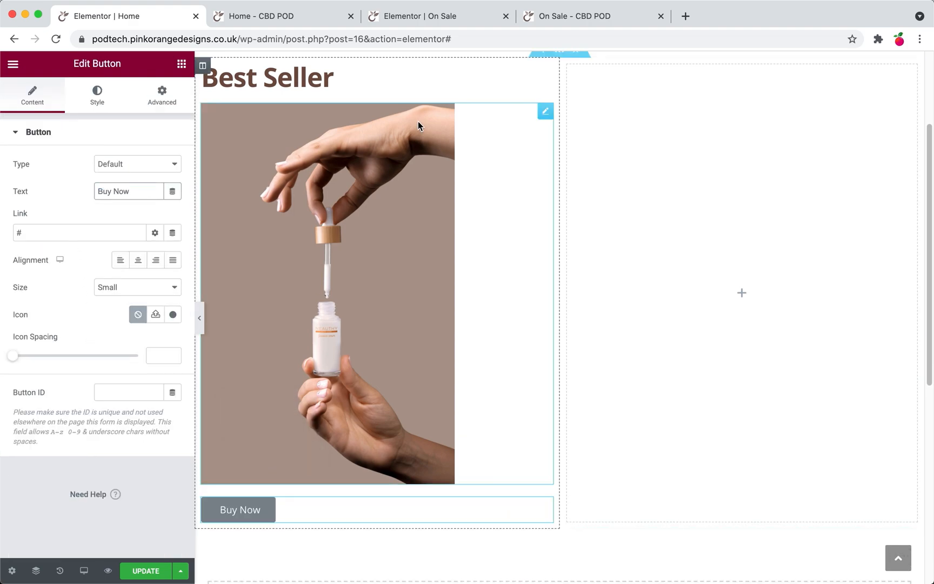
- Switch to the home page preview and open the store's product list in the WordPress admin
click(570, 16)
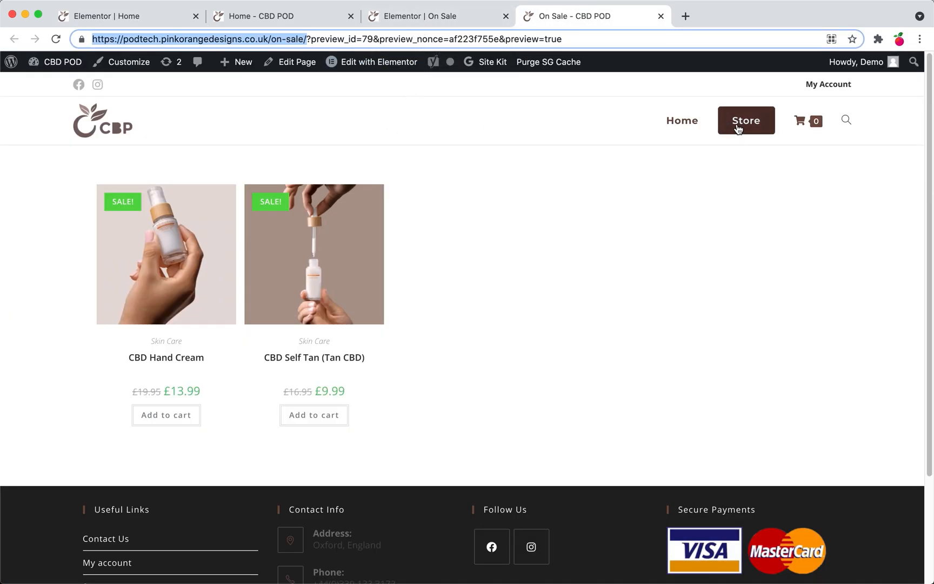
click(385, 16)
click(302, 16)
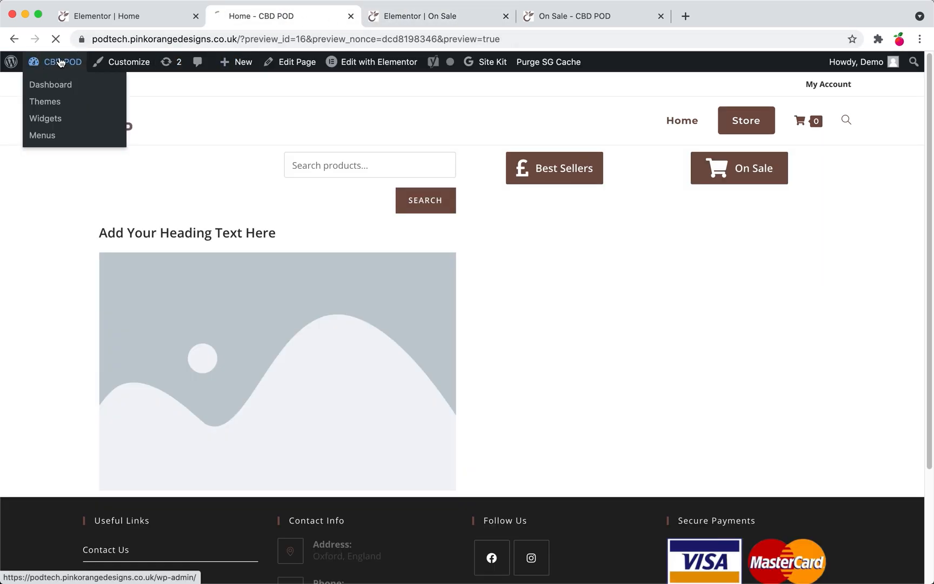
click(43, 135)
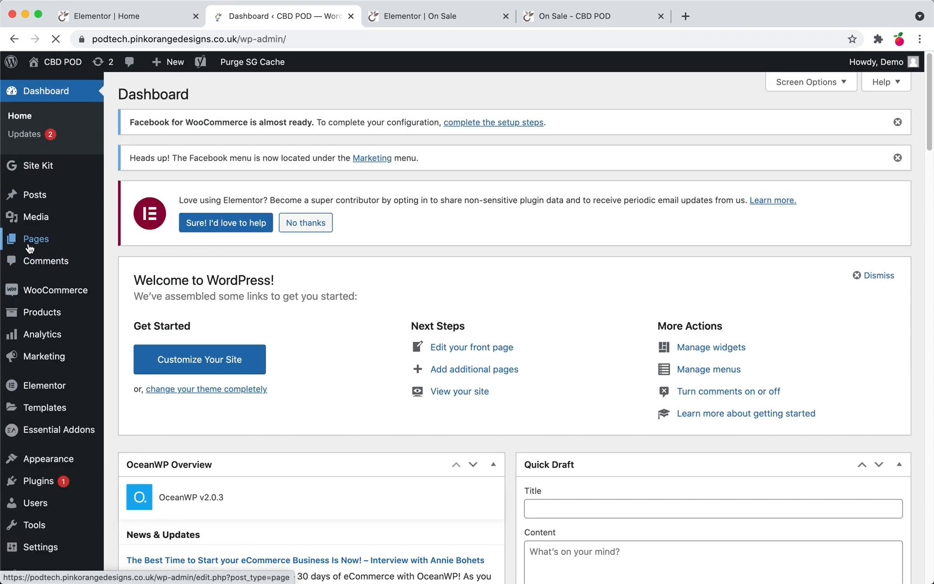
click(36, 315)
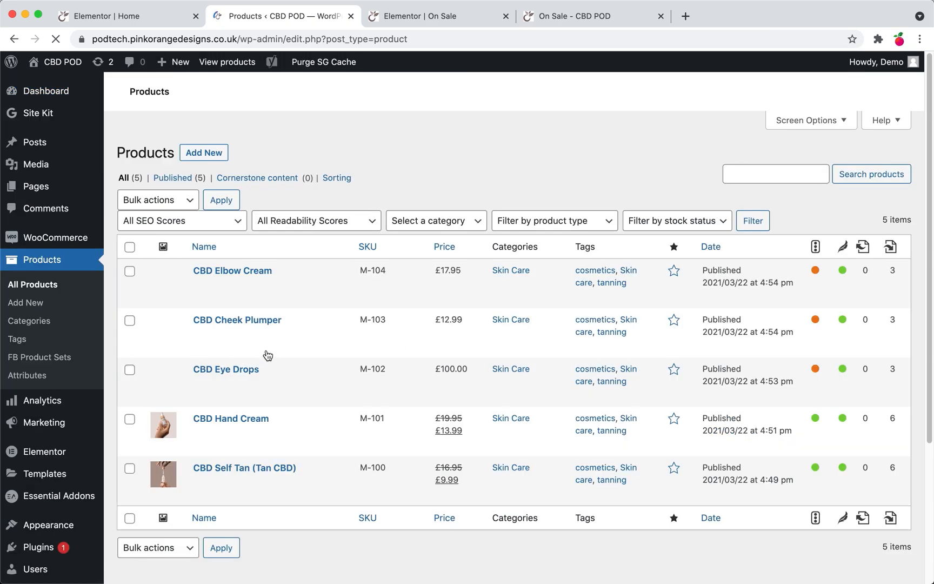
- Copy the page link of the CBD Self Tan (Tan CBD) product and set it as the Buy Now button's link
scroll(322, 410, down, 5)
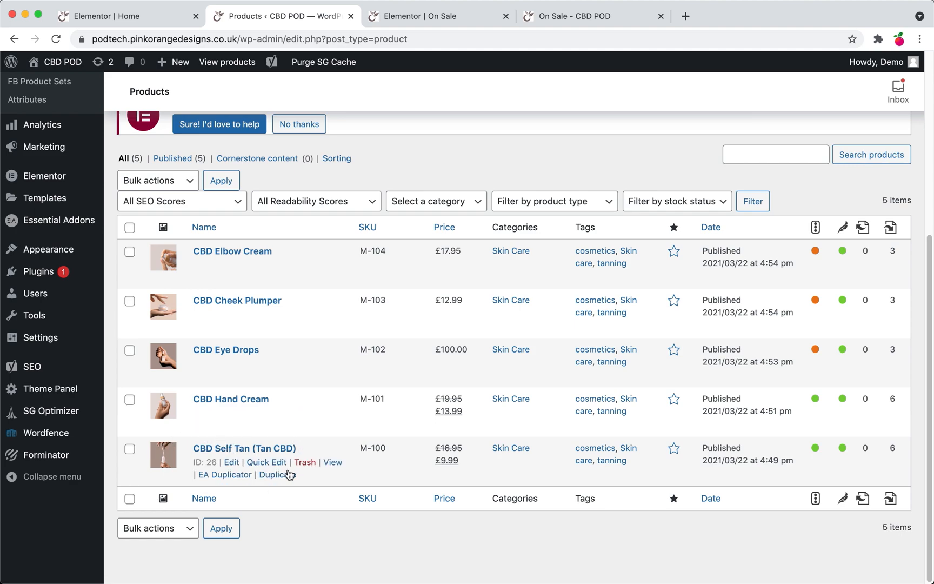
right_click(331, 466)
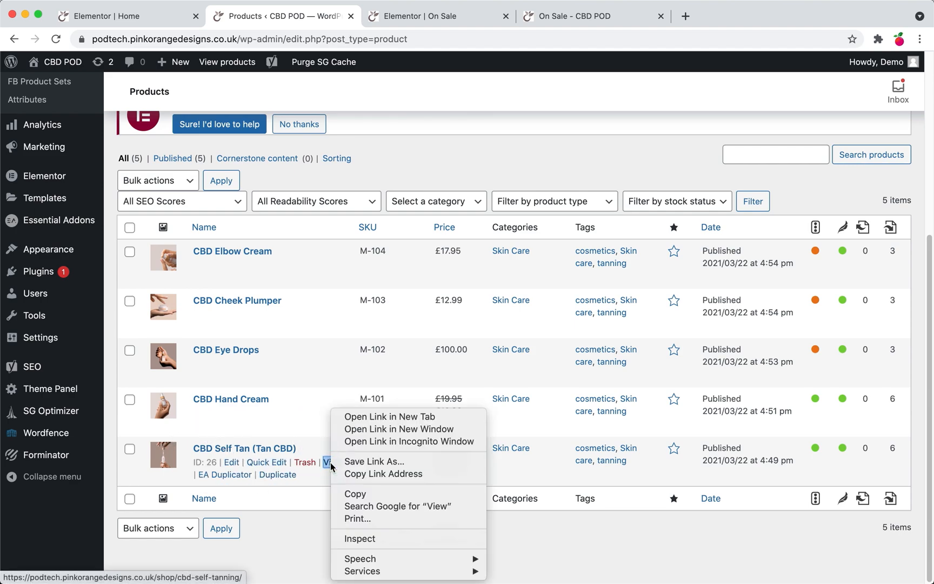
click(364, 481)
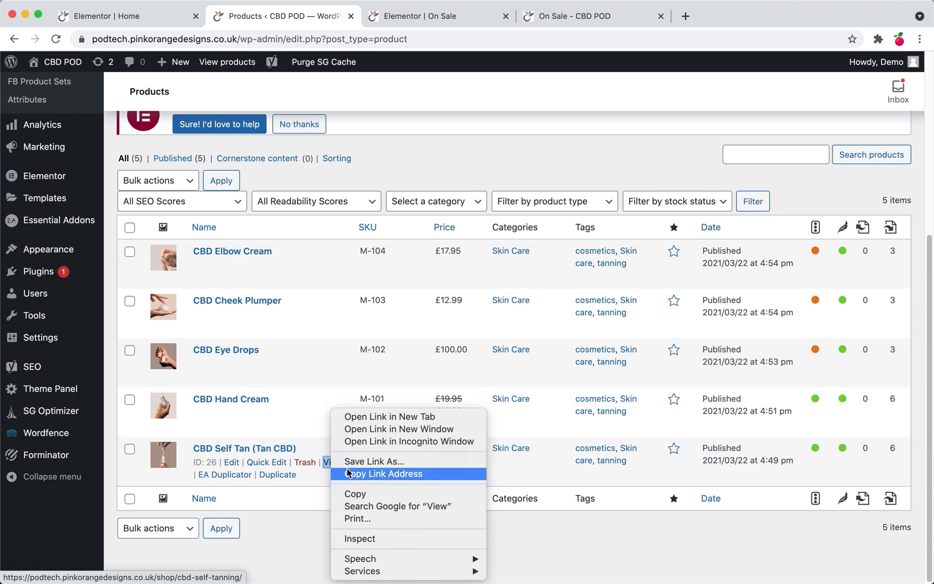
click(399, 475)
click(129, 16)
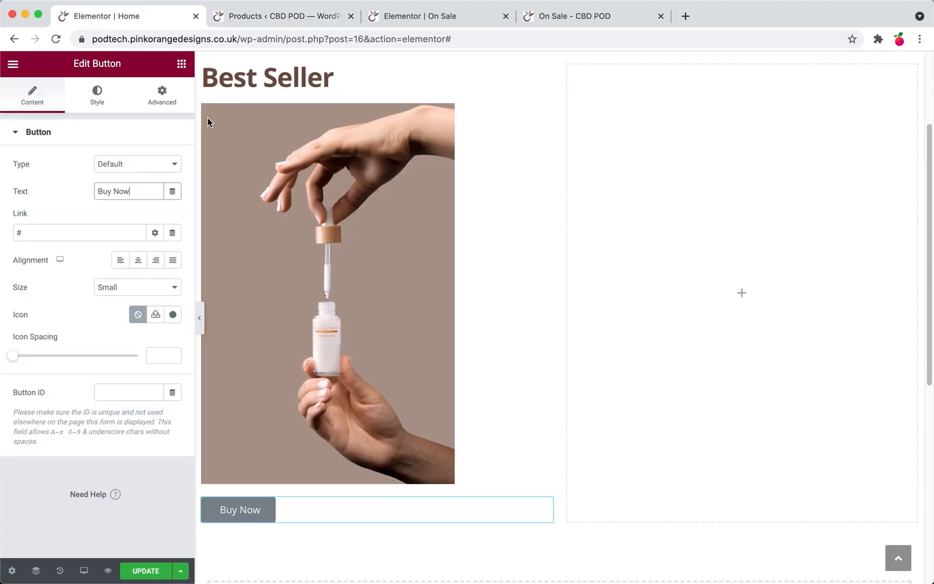
double_click(85, 229)
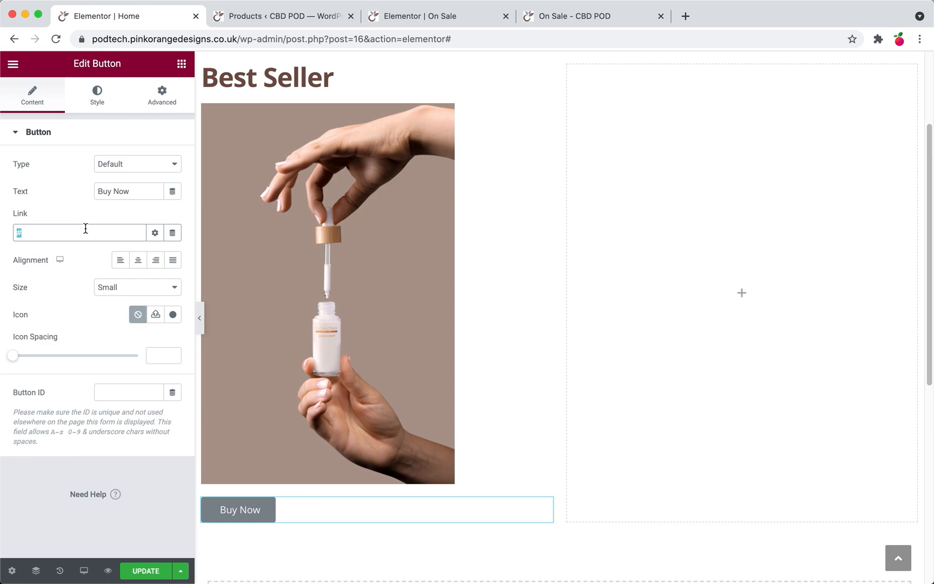
key(super+v)
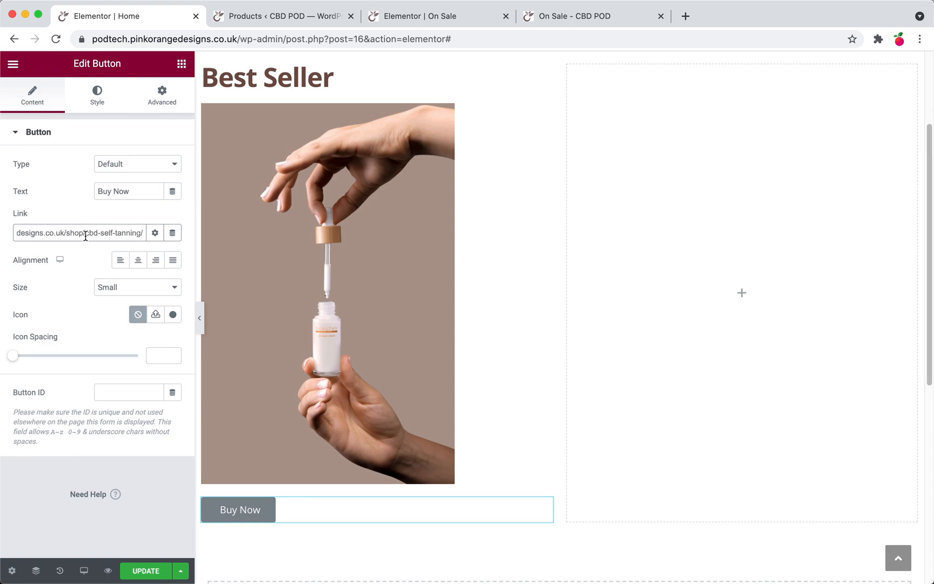
- Set the Buy Now button's typography to weight 700 and size 25 px
click(98, 101)
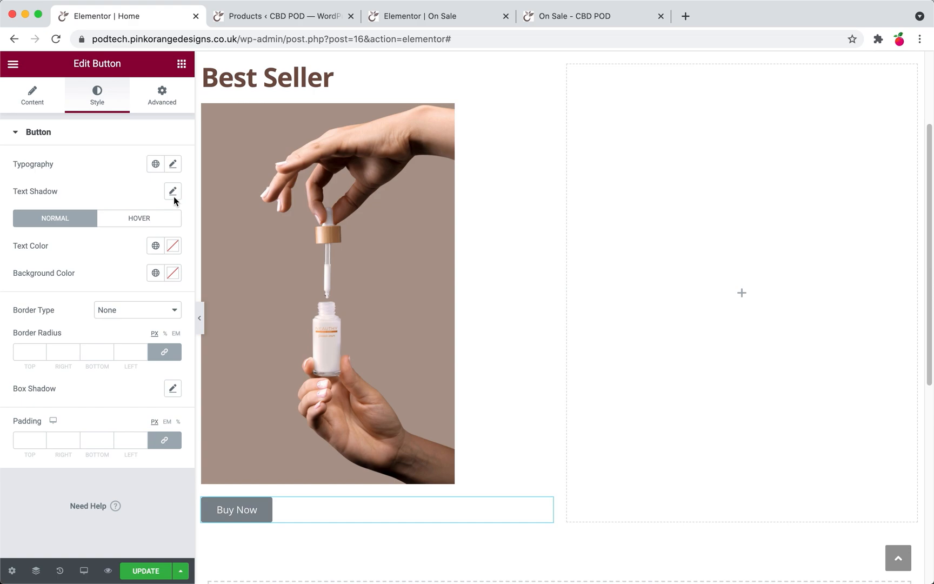
click(172, 165)
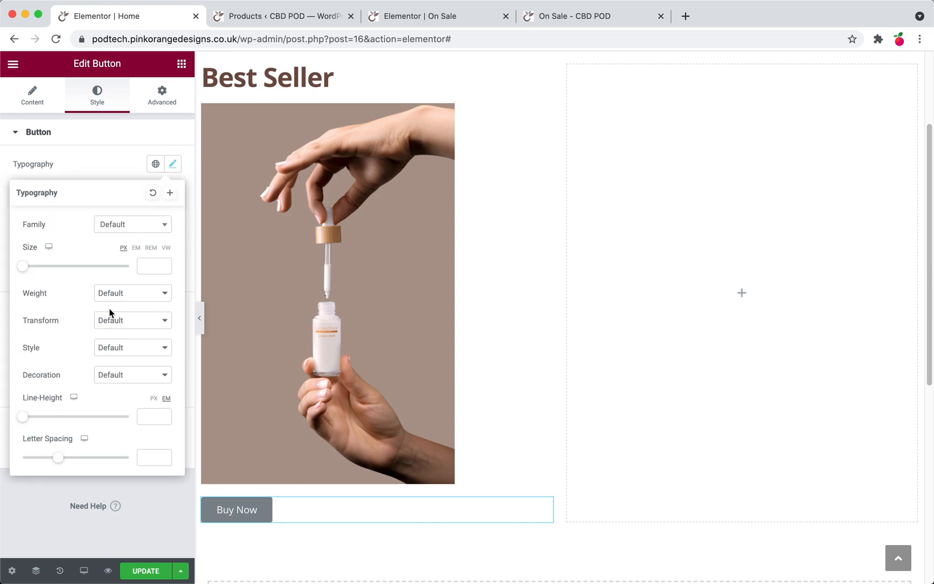
click(125, 301)
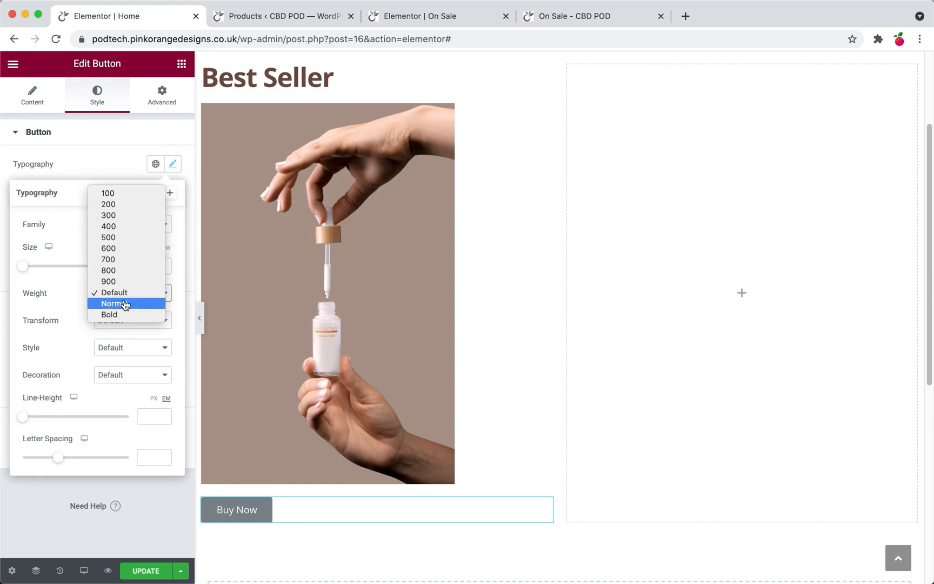
click(120, 260)
click(102, 171)
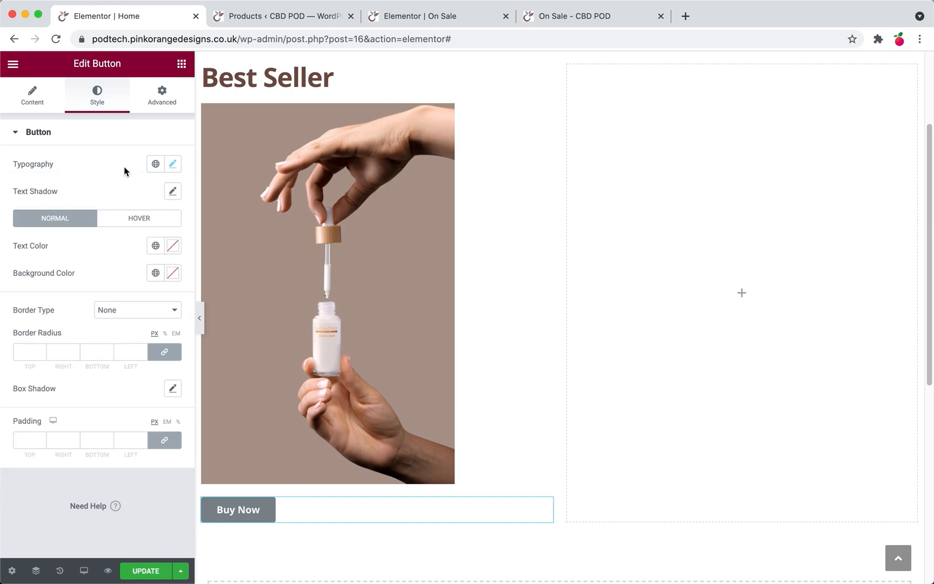
click(172, 165)
drag(24, 272, 37, 269)
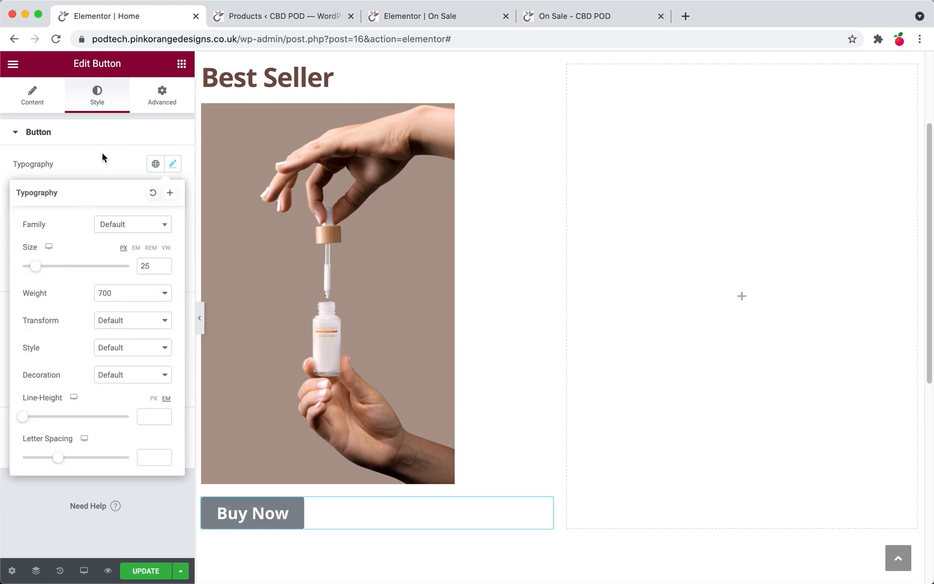
click(104, 137)
click(123, 144)
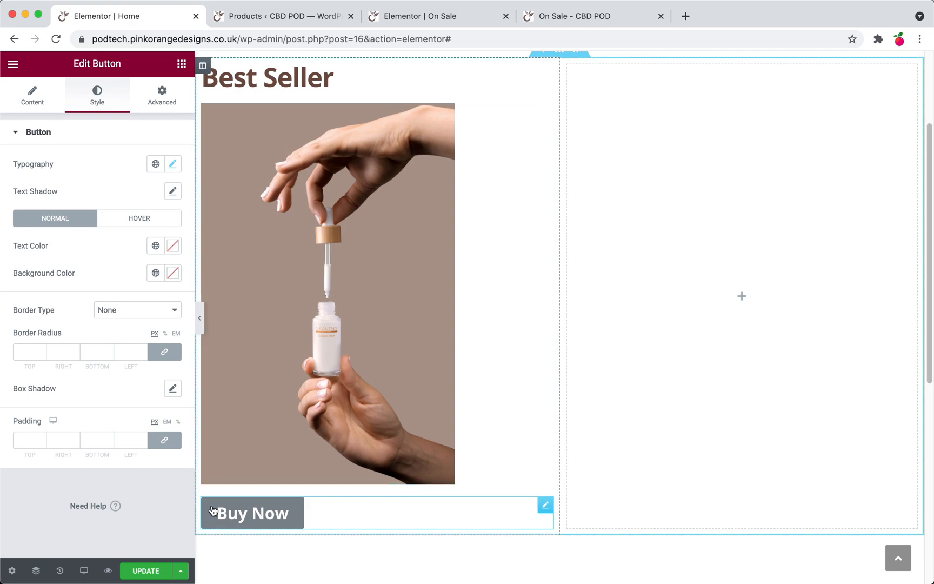
- Make the Buy Now button's background colour fully transparent (#02010100)
click(173, 274)
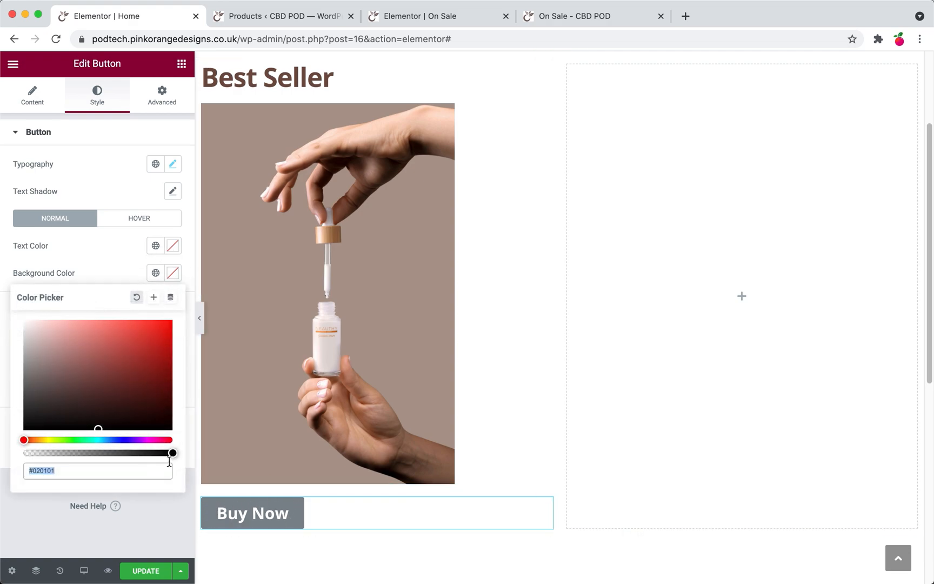
drag(173, 452, 10, 457)
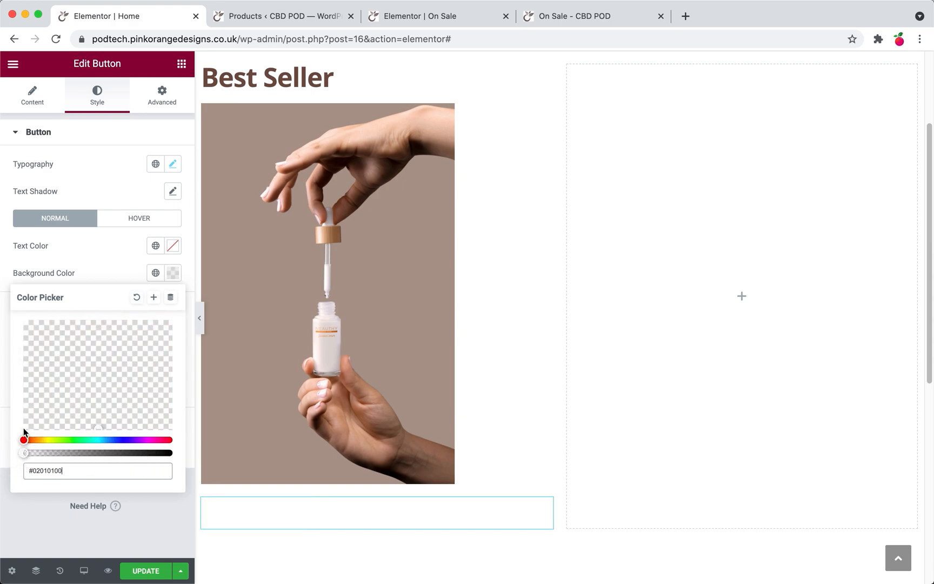
click(99, 252)
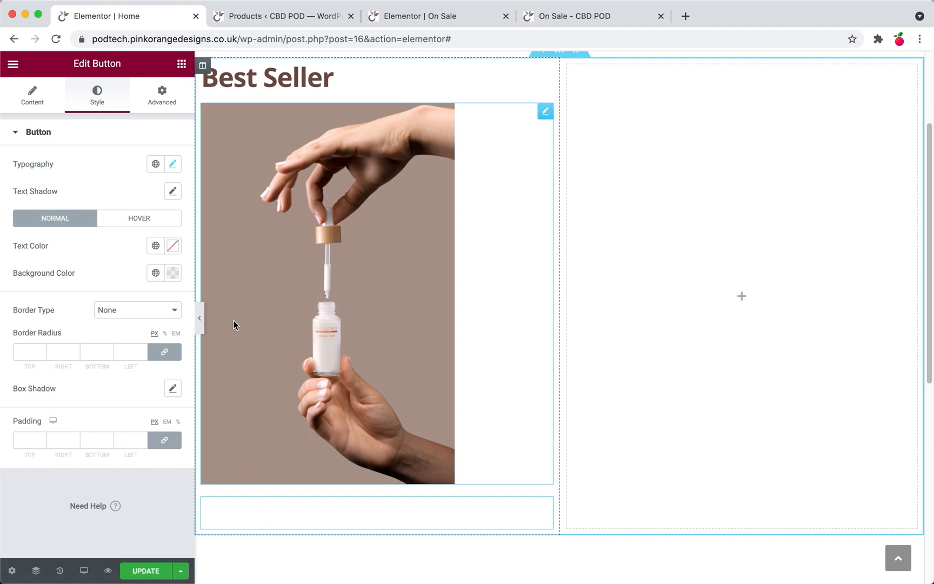
- Try a negative top margin on the Buy Now button to overlap the product image, then reset it to 0
click(164, 98)
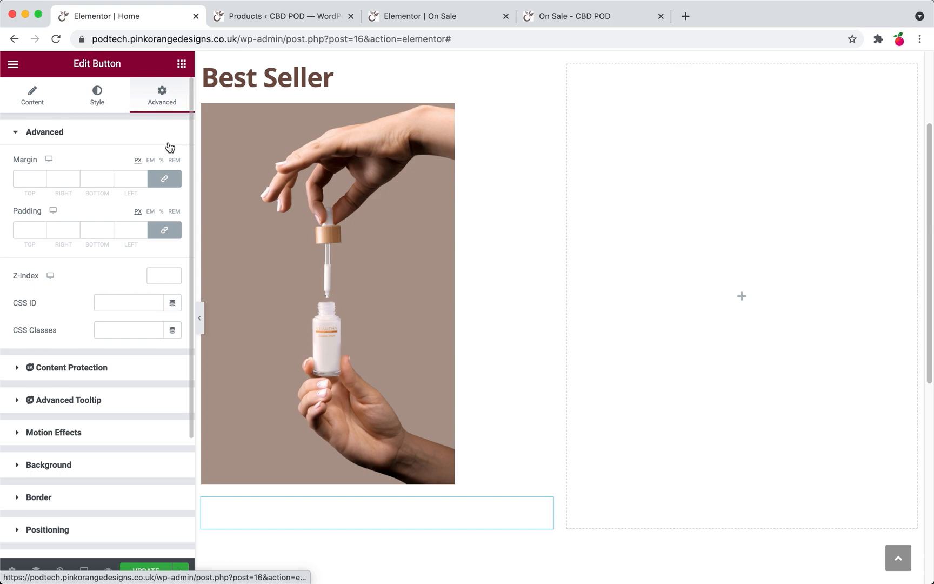
click(166, 182)
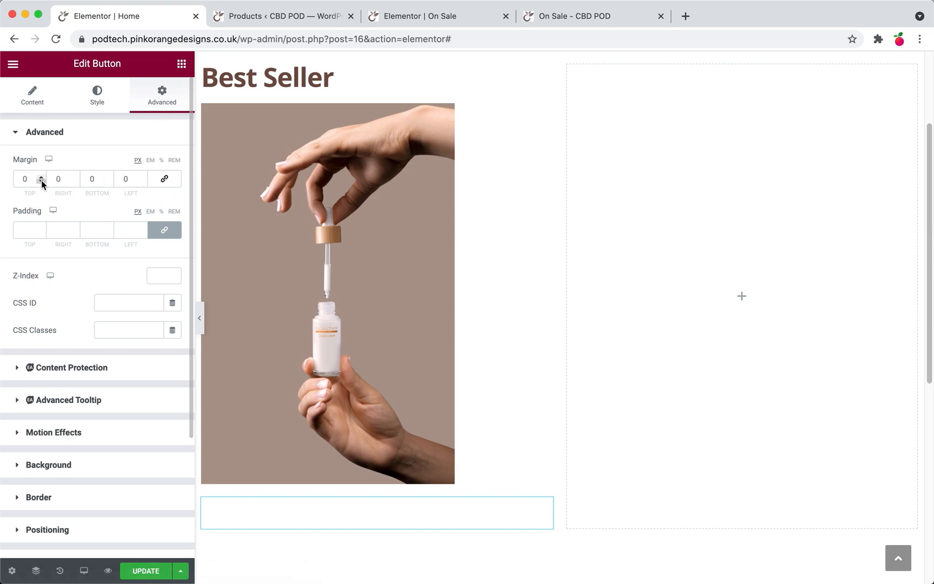
drag(41, 183, 42, 181)
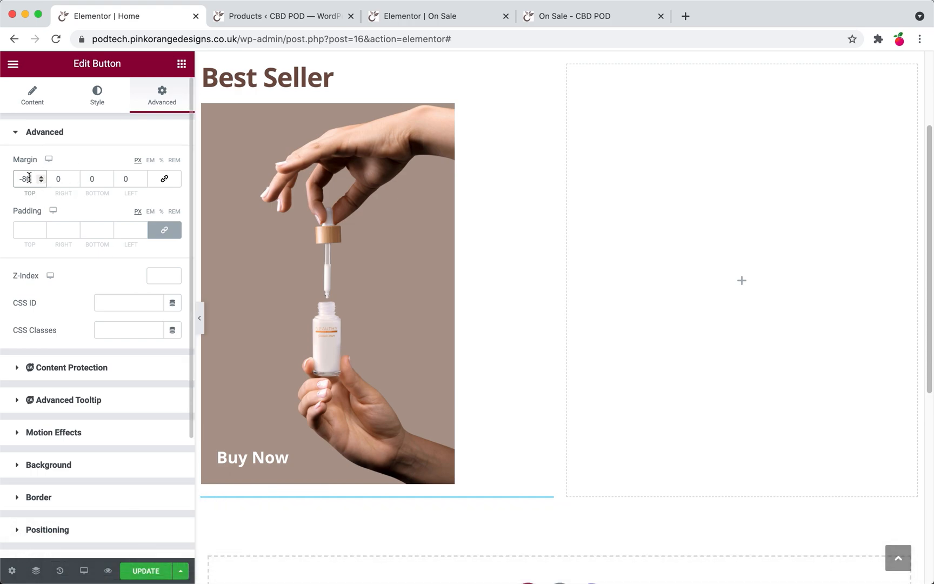
key(BackSpace)
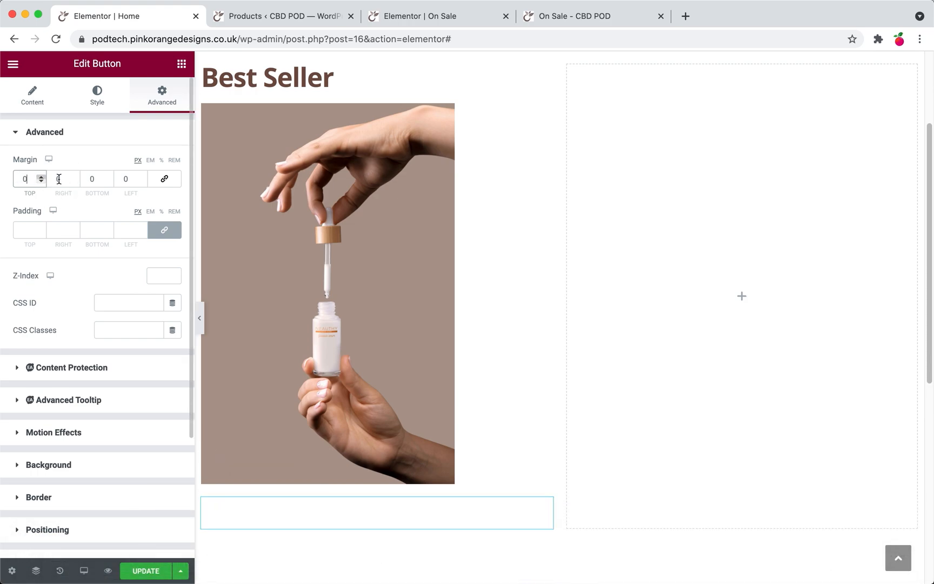
- Set the product image's bottom margin to -77 px, unlinked from the other sides, so the Buy Now button overlaps it
click(275, 202)
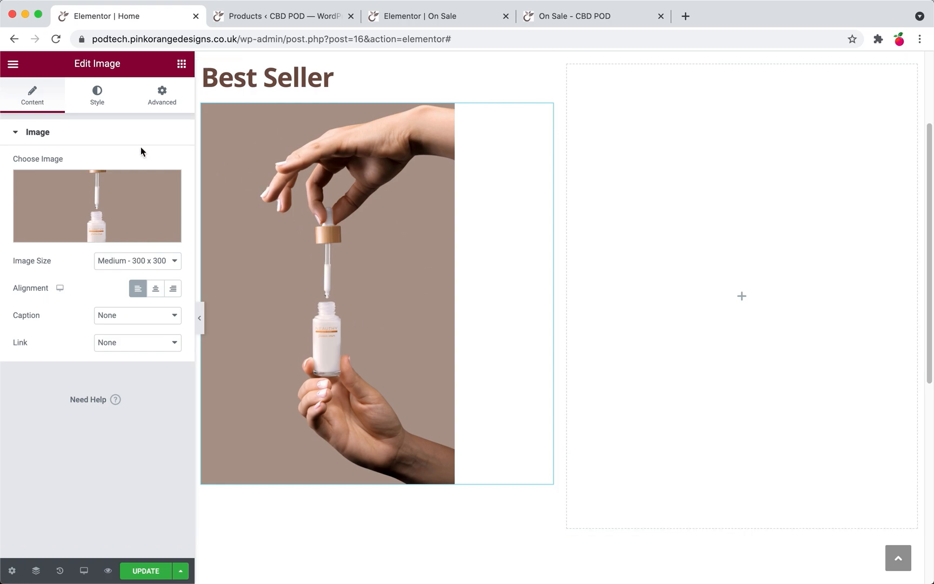
click(161, 95)
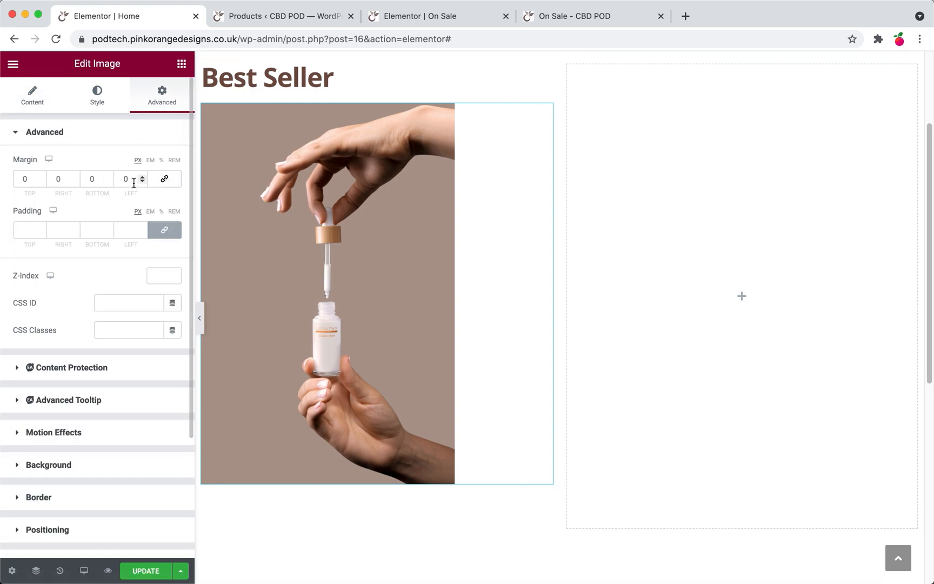
click(108, 183)
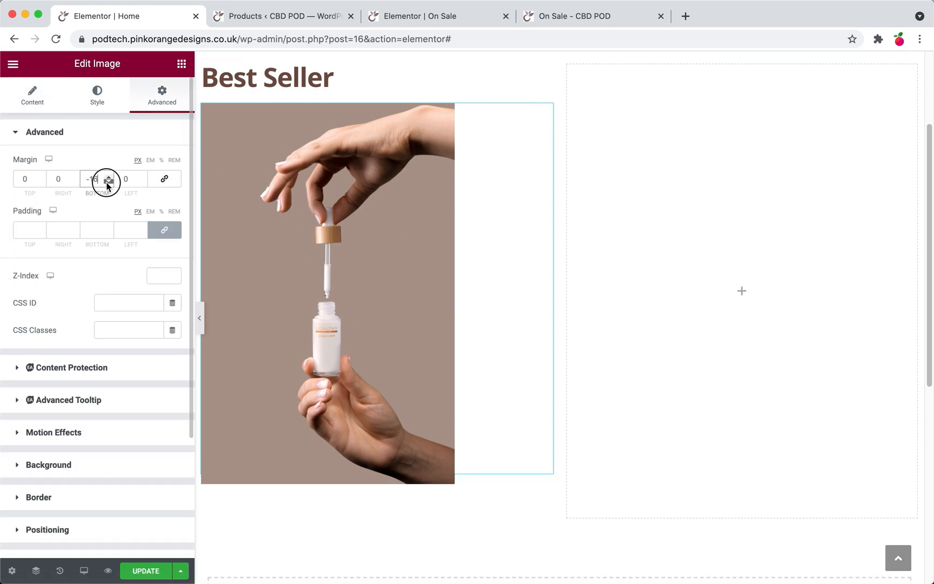
drag(108, 184, 108, 185)
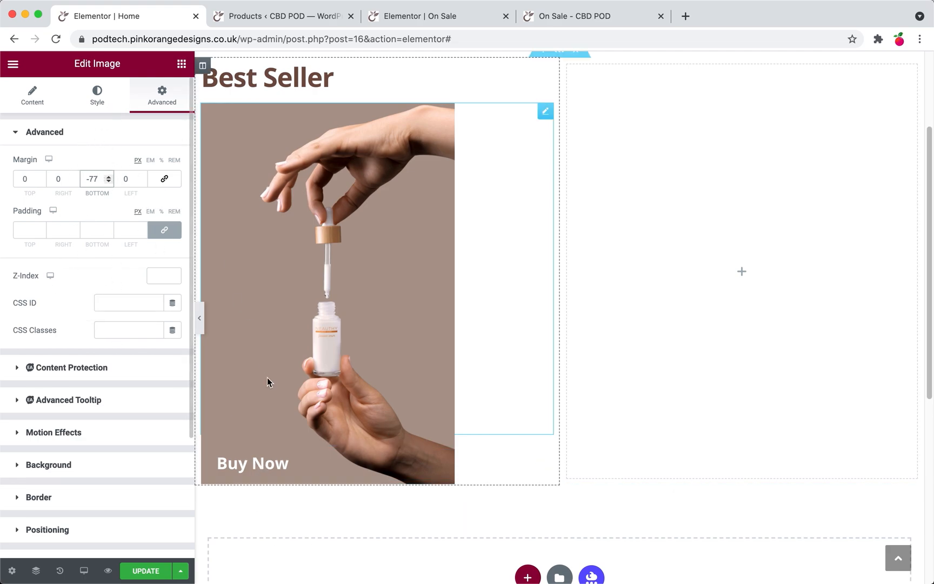
- Give the Buy Now button the Grow hover animation and update the page
click(250, 477)
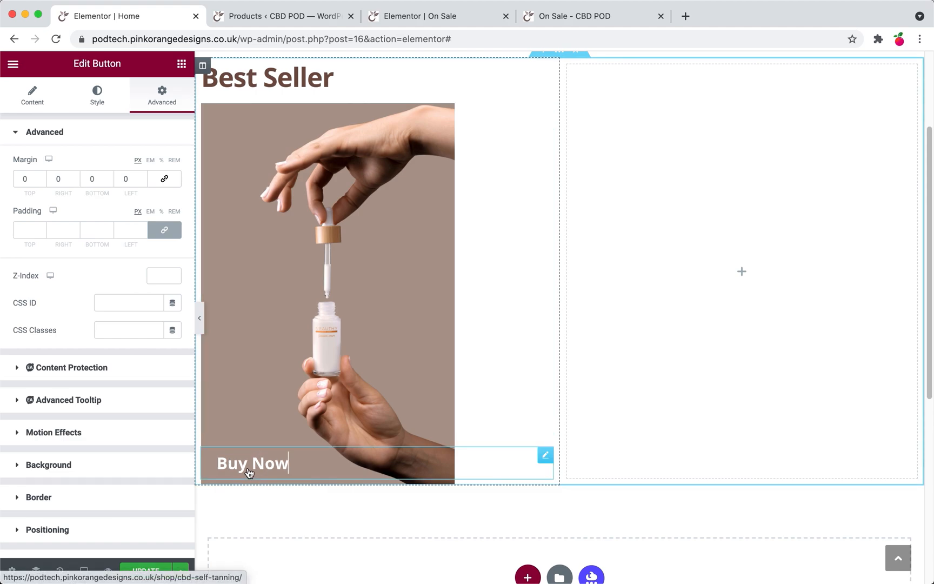
click(111, 106)
click(153, 217)
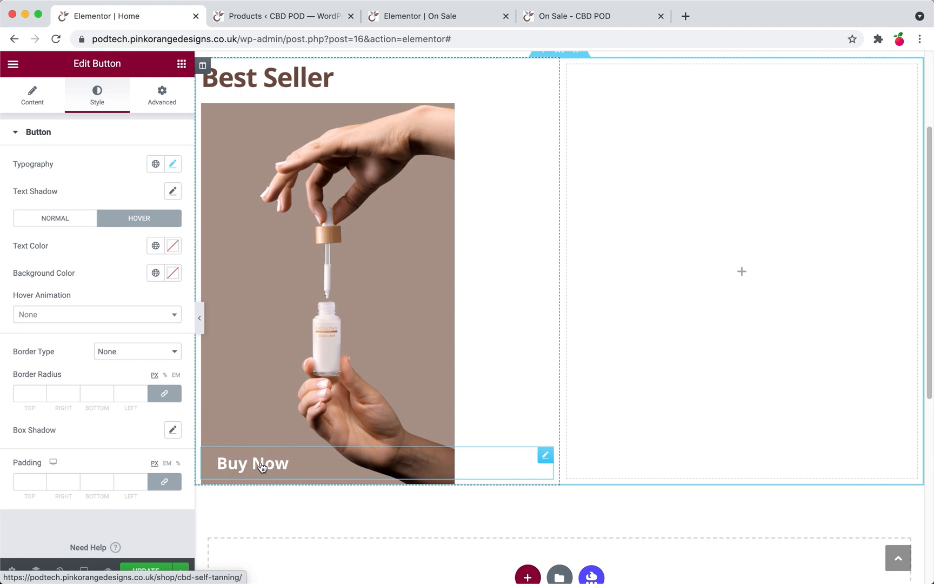
click(157, 317)
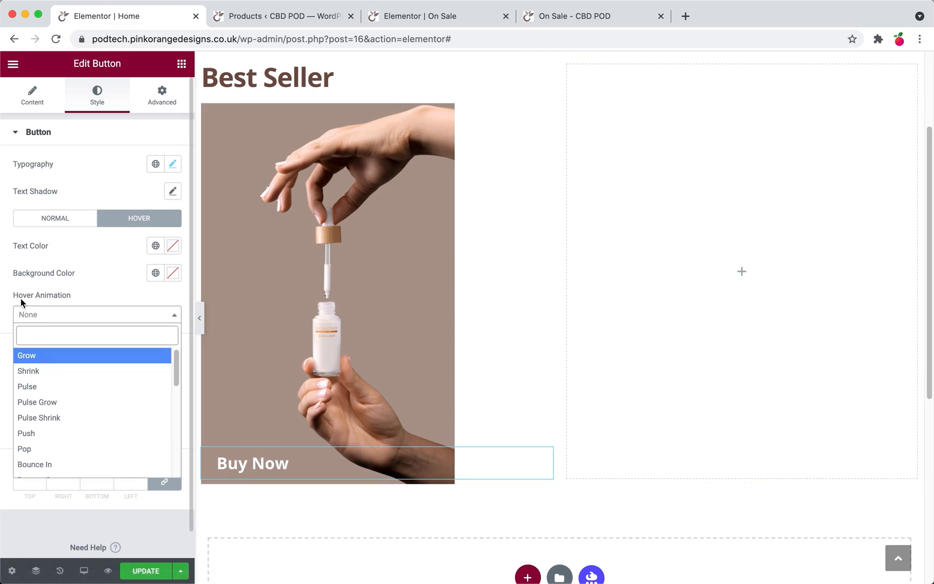
click(41, 356)
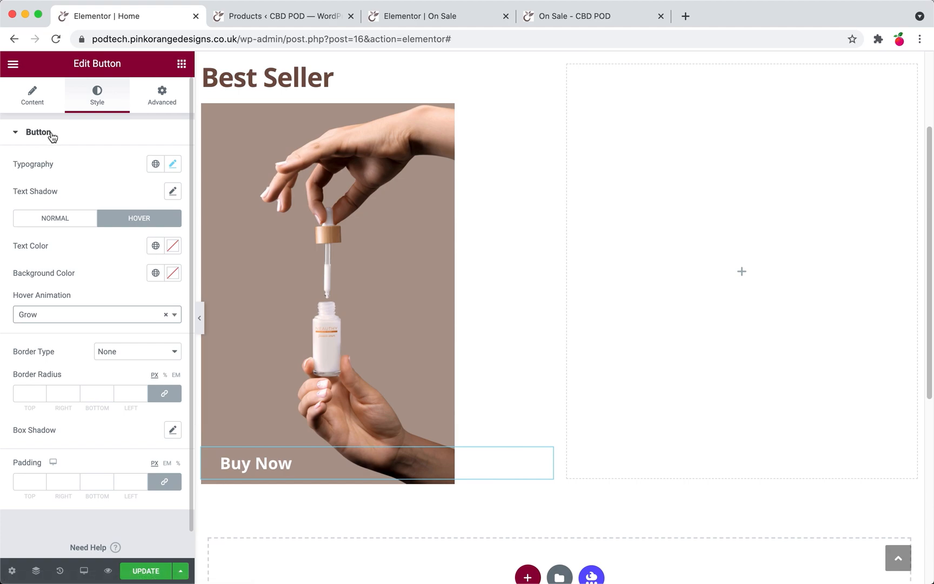
click(157, 572)
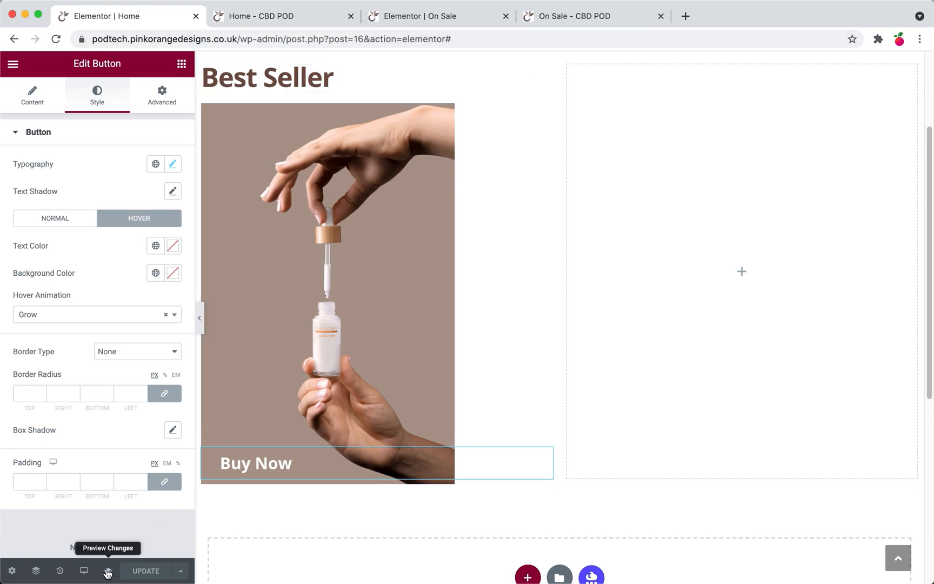
- Open the home page preview and check how the Buy Now button sits on the product image
click(259, 18)
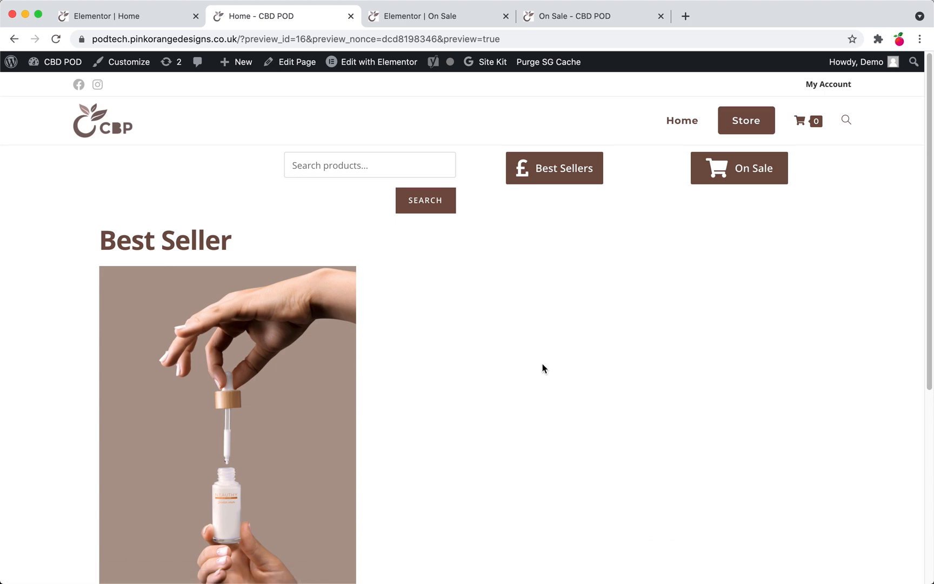
scroll(542, 364, down, 4)
scroll(541, 365, up, 4)
scroll(540, 366, down, 5)
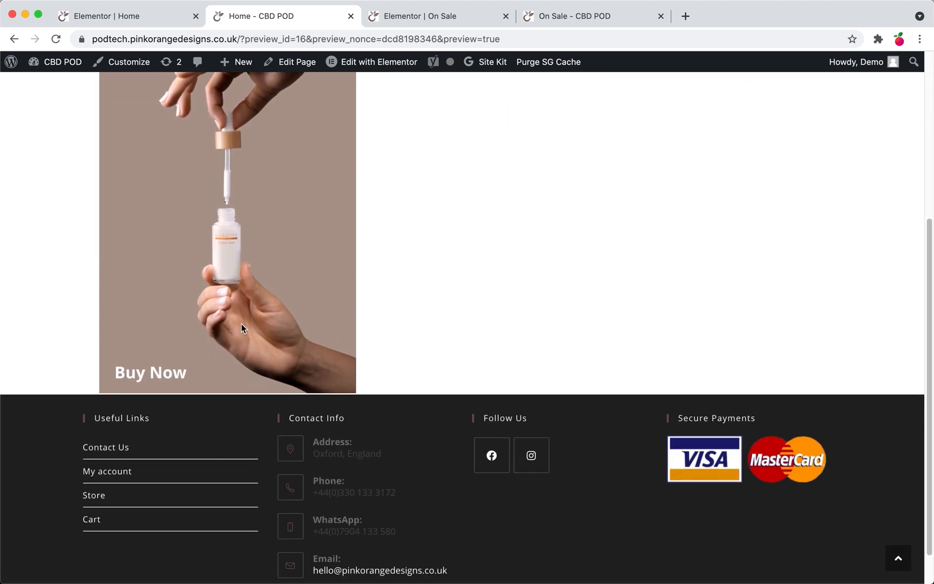
scroll(241, 327, up, 2)
scroll(244, 375, down, 2)
- Test the Buy Now link in the preview, look over the product page it opens and go back to the home page
click(144, 374)
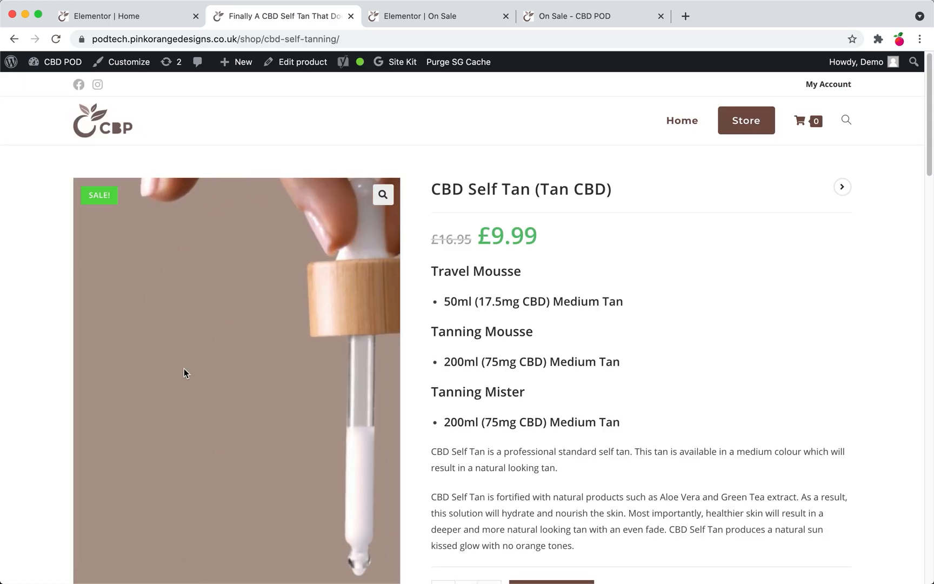
scroll(184, 368, down, 3)
scroll(181, 368, down, 2)
scroll(179, 361, up, 7)
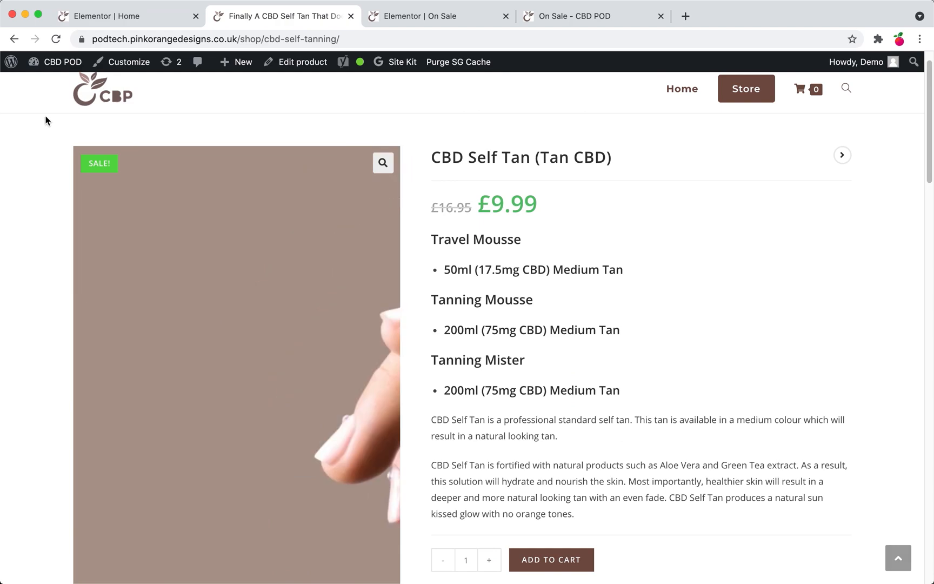
click(14, 39)
- Review the Best Seller heading and product image in the preview, then return to the Elementor editor of the home page
scroll(303, 216, up, 3)
scroll(311, 303, down, 2)
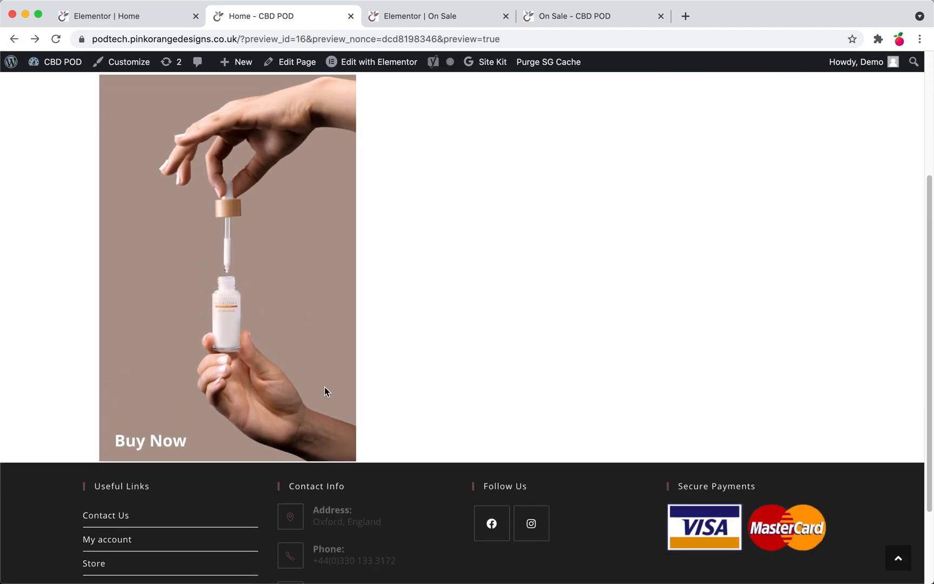
scroll(338, 373, up, 2)
scroll(324, 351, up, 1)
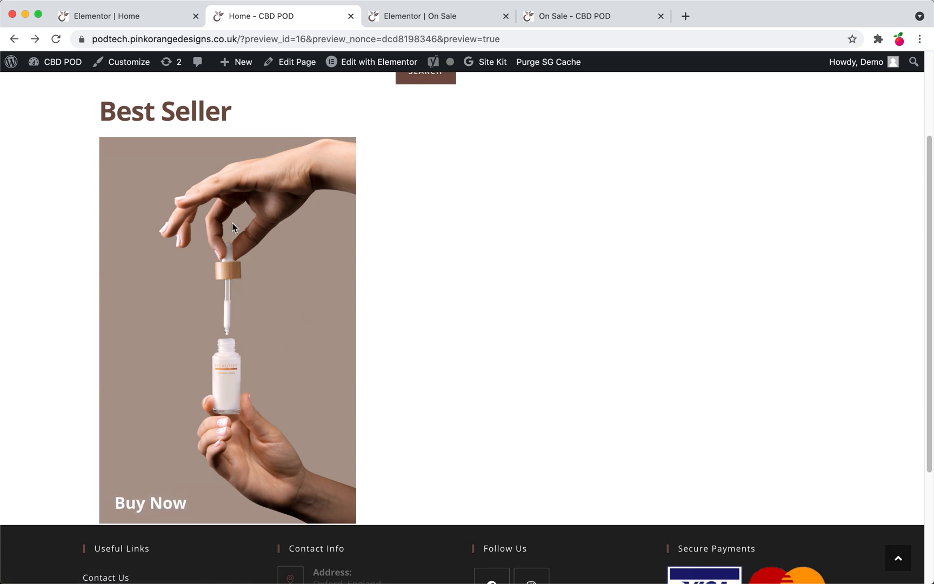
click(124, 16)
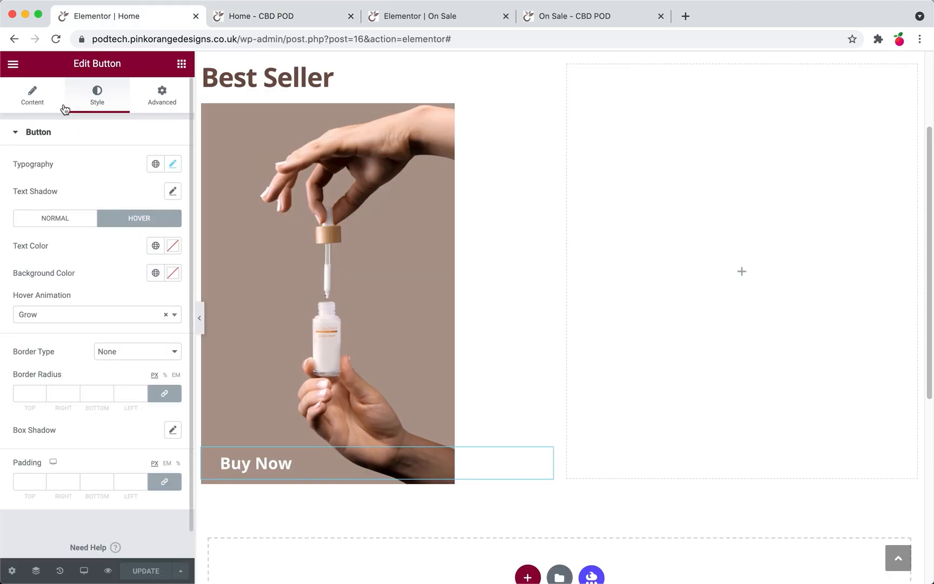
- Link the Best Seller product image to a custom URL, pasting the shop/cbd-self-tanning product page address
click(368, 191)
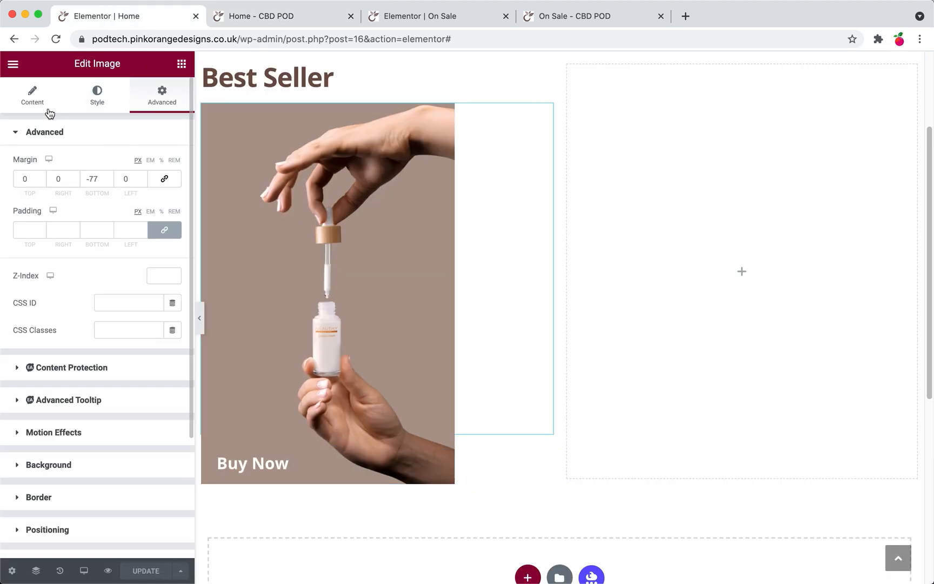
click(33, 96)
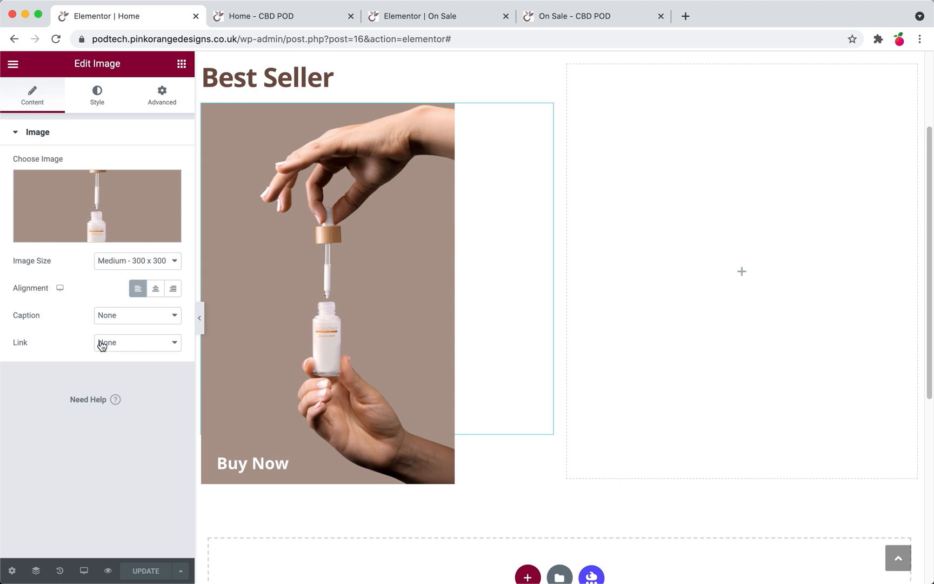
click(151, 346)
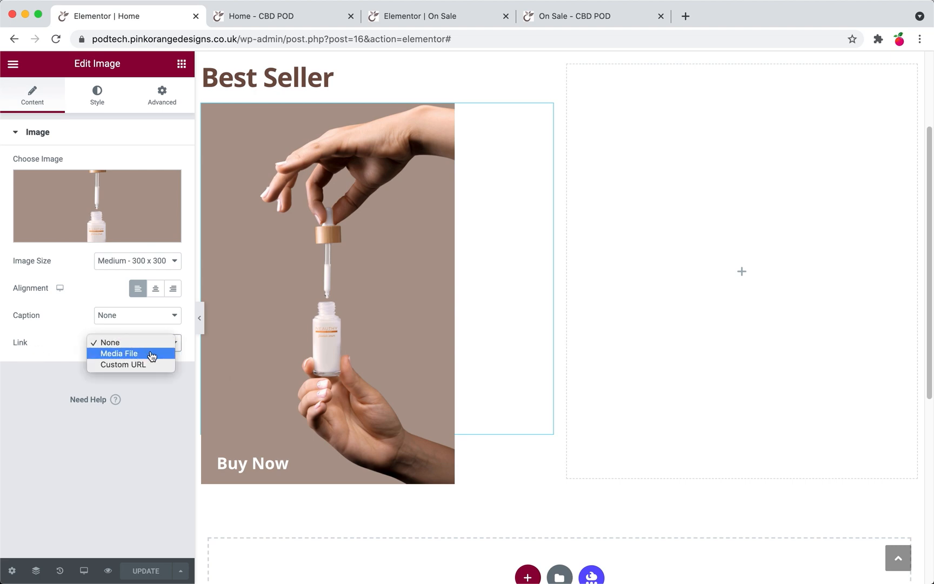
click(146, 366)
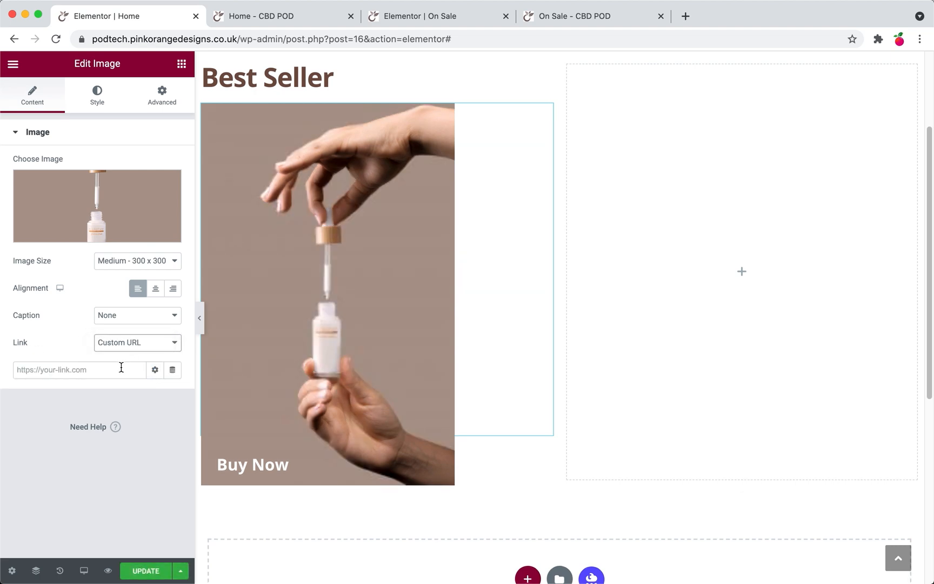
click(121, 368)
key(super+v)
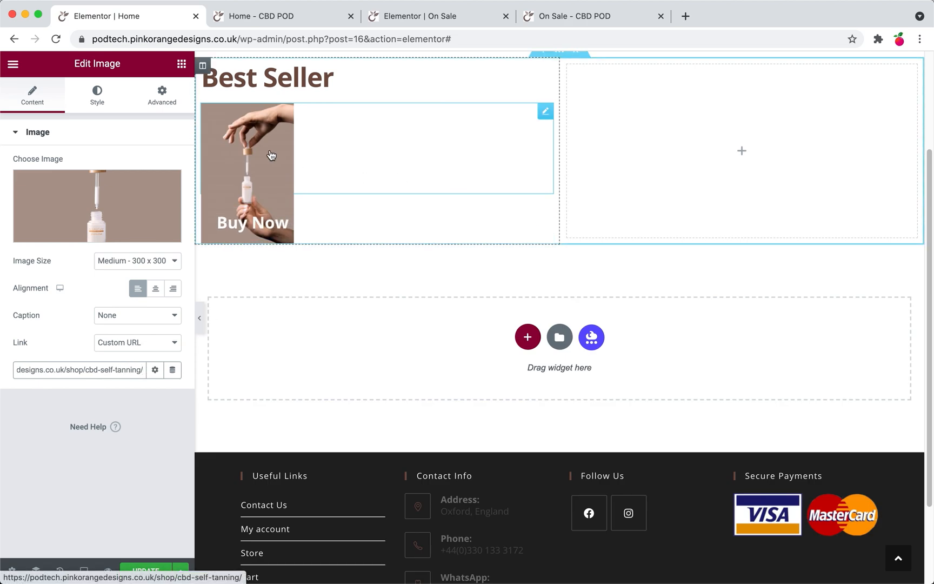
- Set the Best Seller product image's width to 100%
click(97, 95)
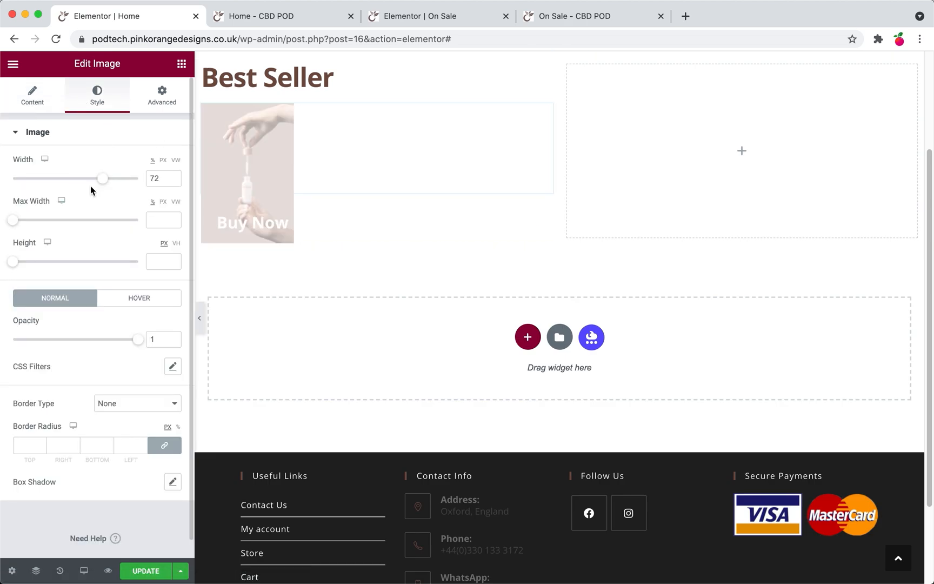
drag(105, 182, 157, 178)
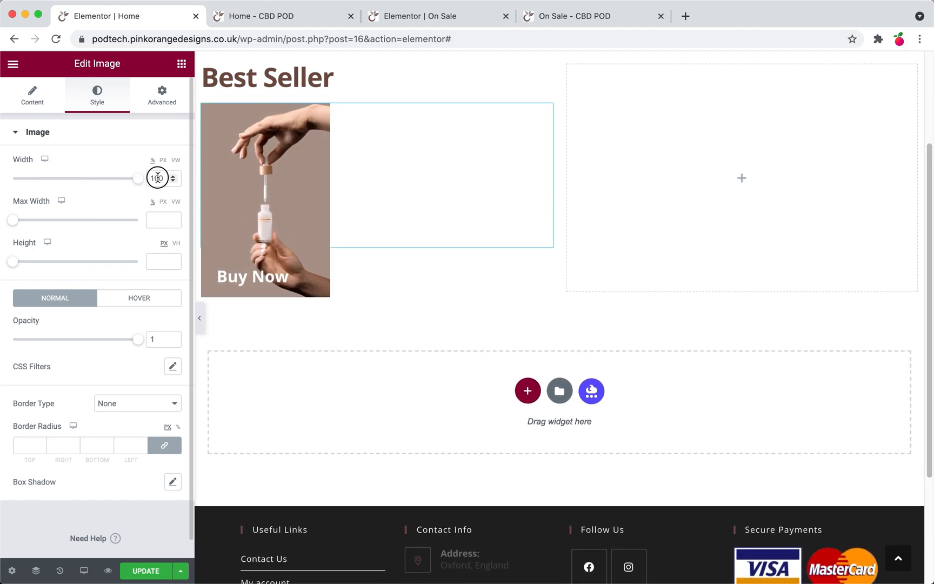
- Switch the Best Seller product image to the Medium Large size and set its width to 72%
click(32, 94)
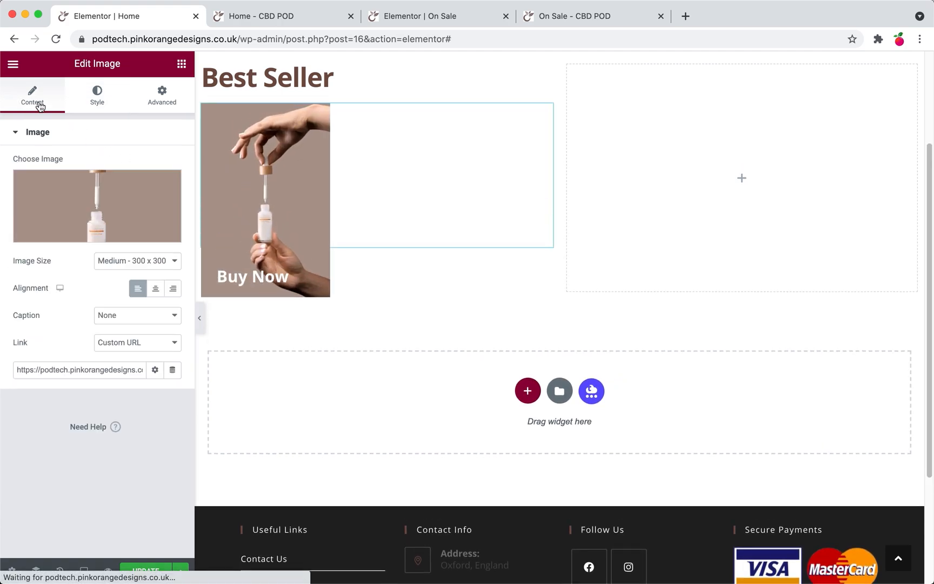
click(116, 262)
click(124, 272)
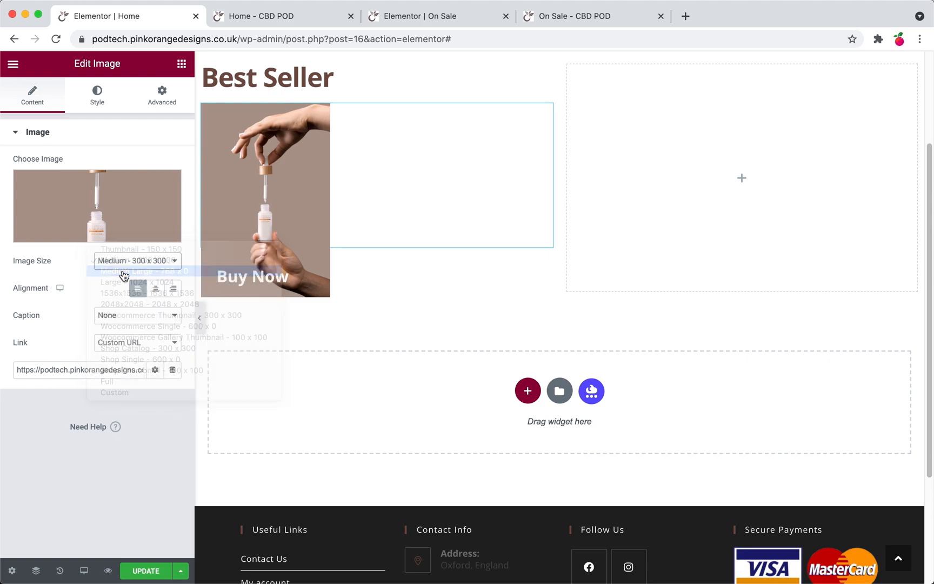
click(105, 101)
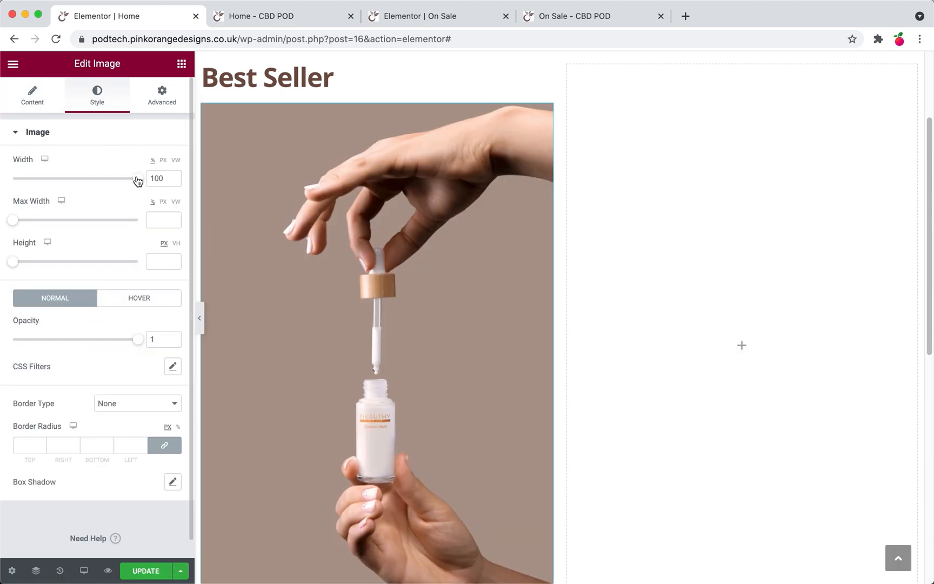
drag(138, 180, 105, 186)
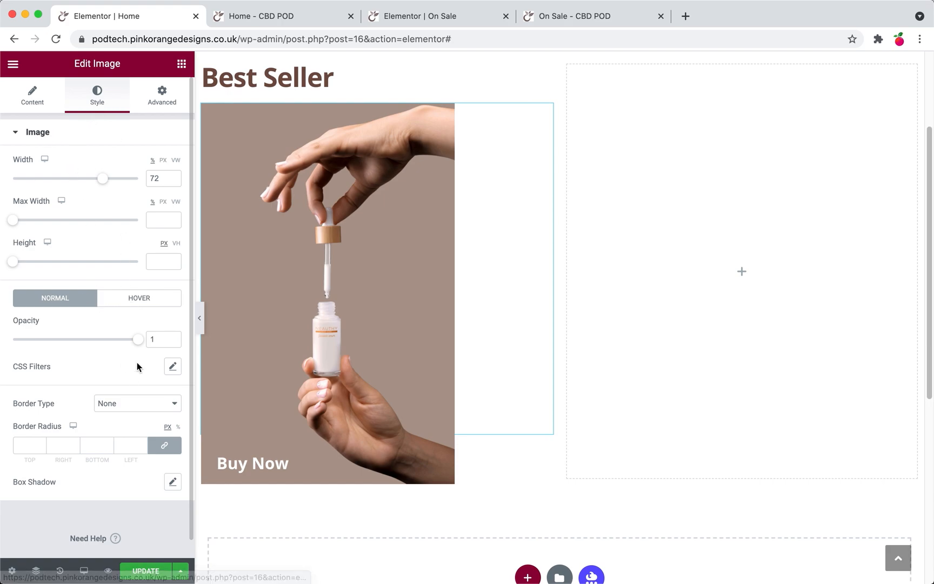
- Open the hover style settings of the Best Seller product image
click(125, 305)
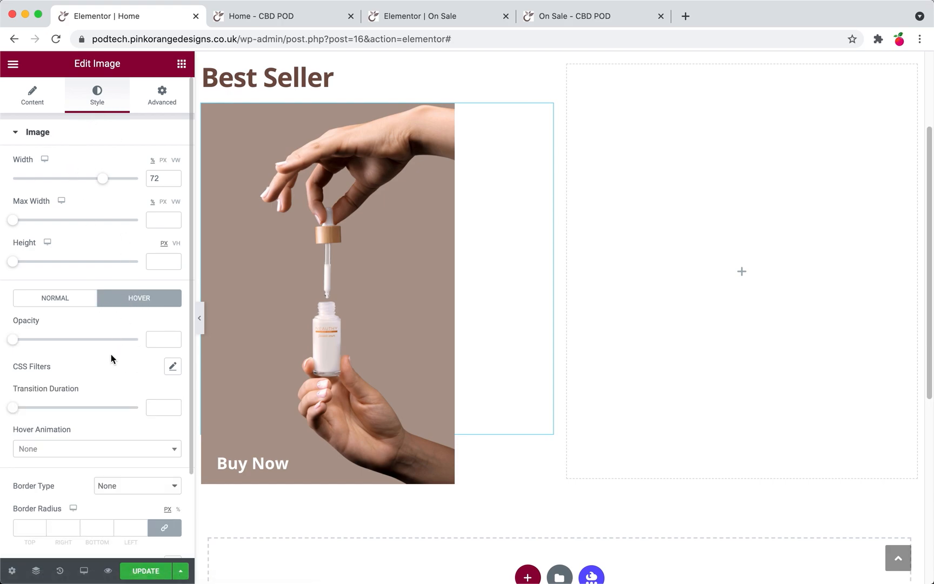
- Try the Pulse Grow hover animation on the Best Seller product image, and settle on Grow instead
scroll(116, 352, down, 1)
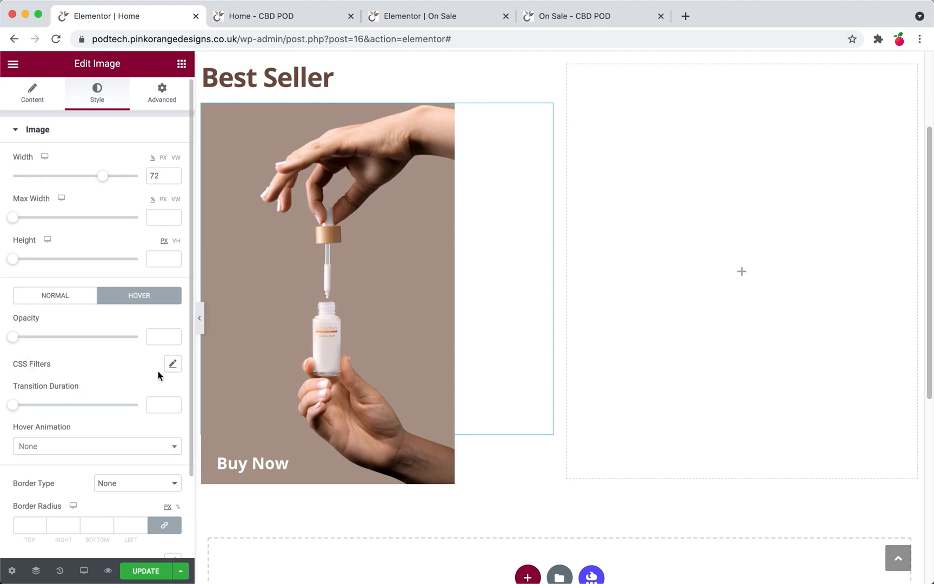
click(108, 446)
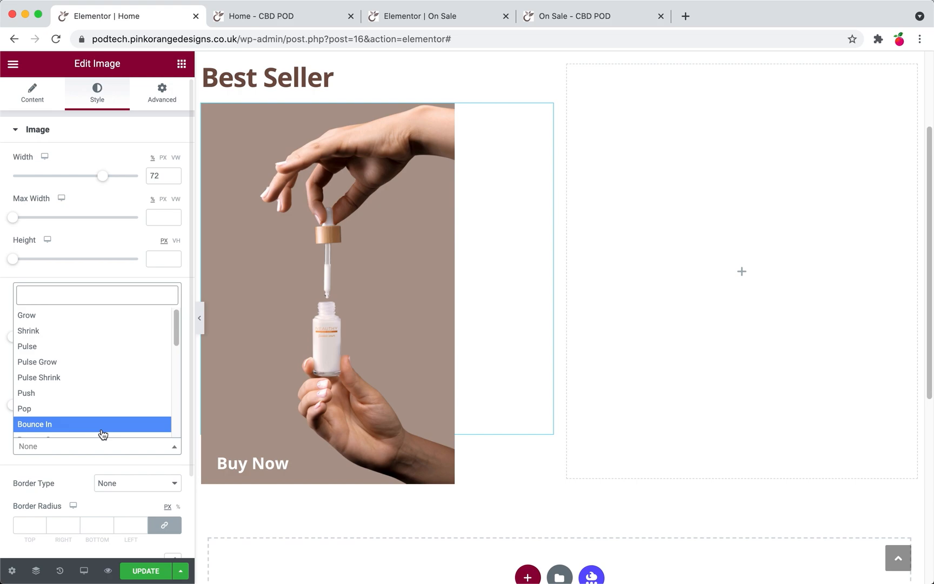
scroll(102, 377, down, 3)
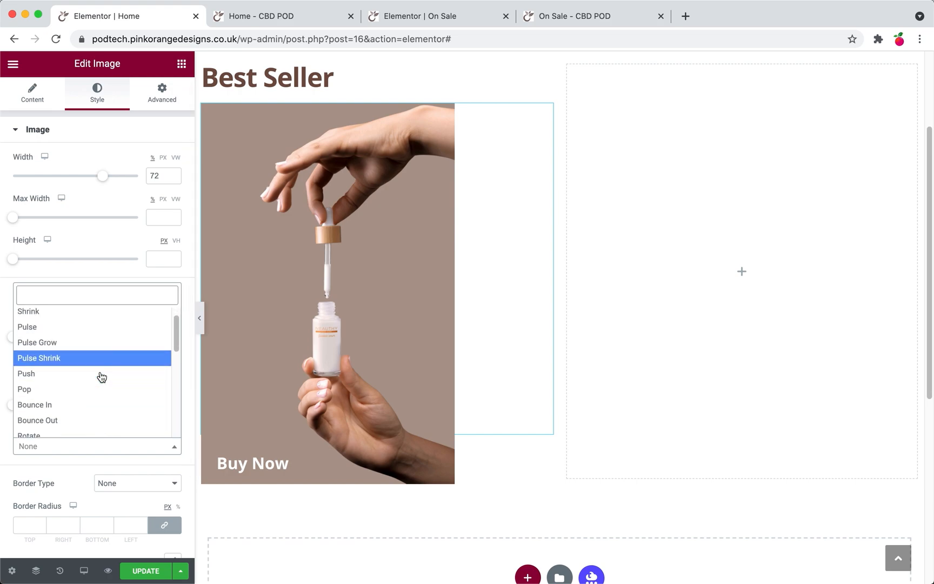
scroll(102, 376, up, 1)
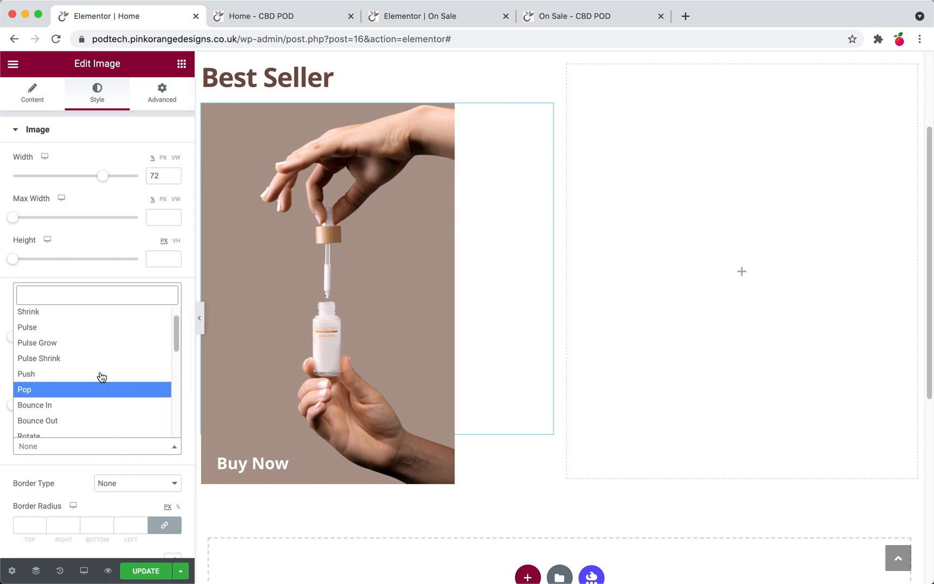
click(43, 343)
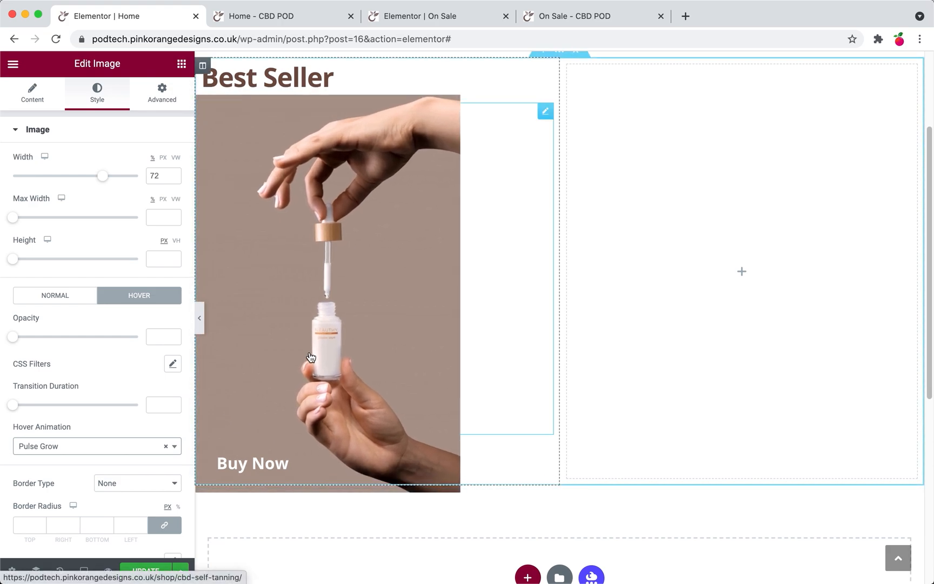
click(125, 445)
click(85, 318)
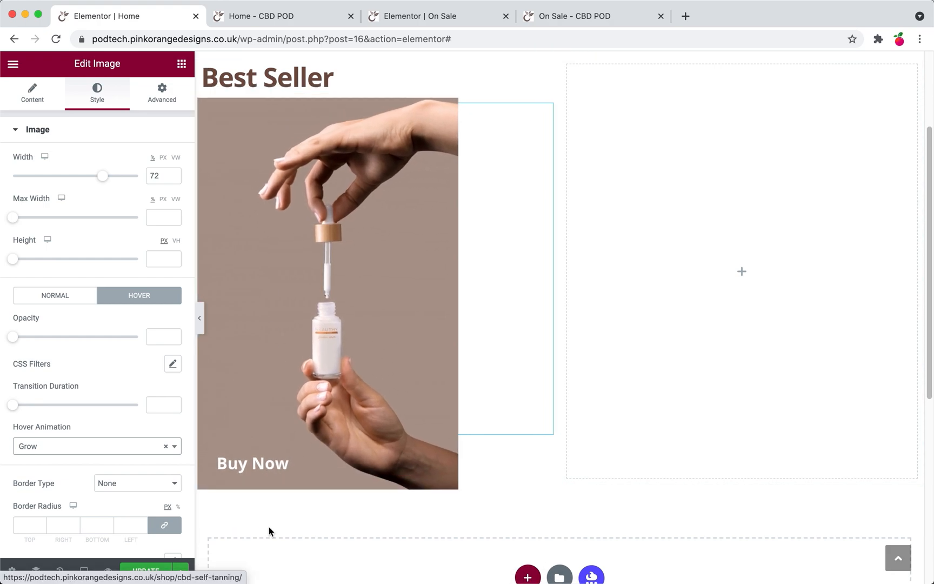
- Switch to Photoshop to check the homepage design in Layout.psd, and return to the Elementor page in the browser
click(171, 55)
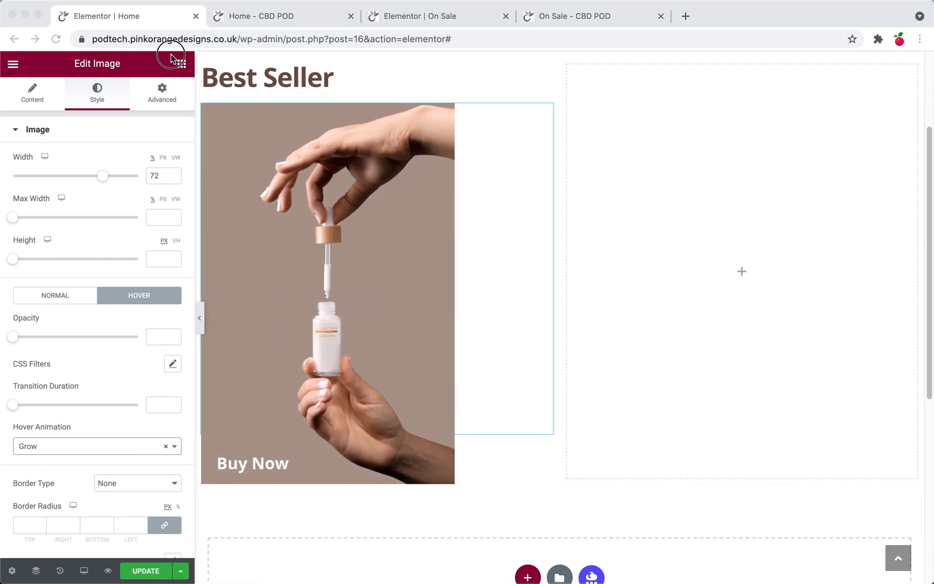
drag(1, 56, 756, 25)
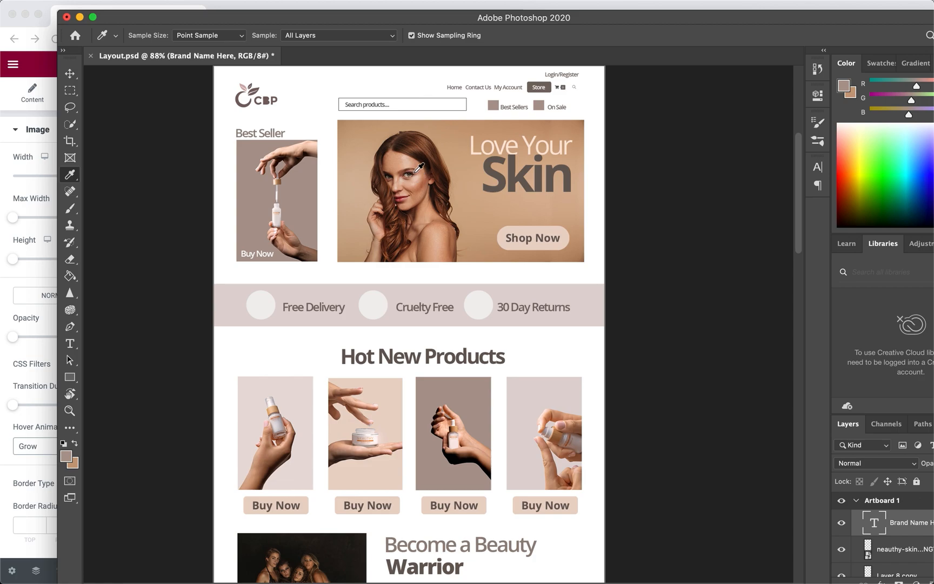
drag(701, 16, 0, 10)
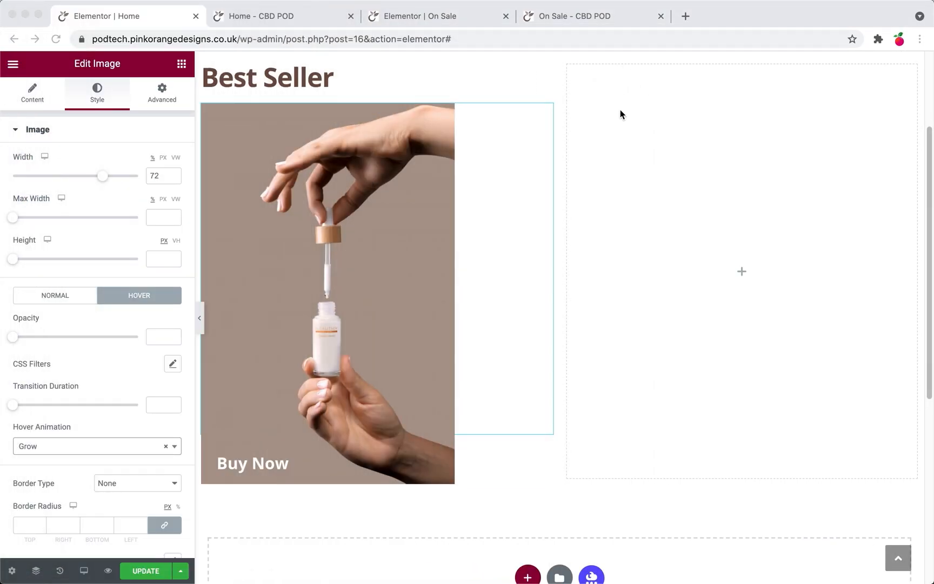
click(600, 117)
- Give the empty column beside the Best Seller image a classic background using Model-scaled.jpg from the media library
scroll(590, 164, up, 3)
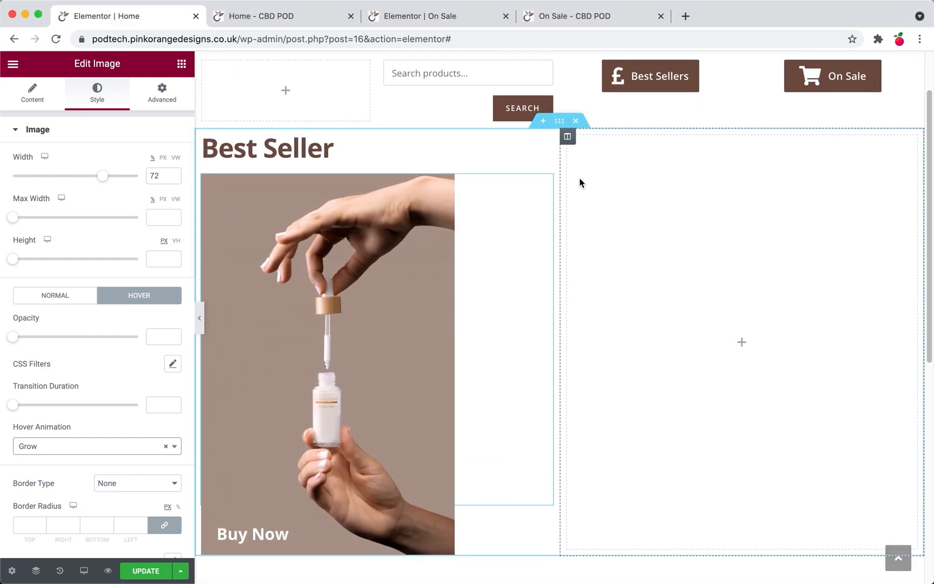
click(568, 132)
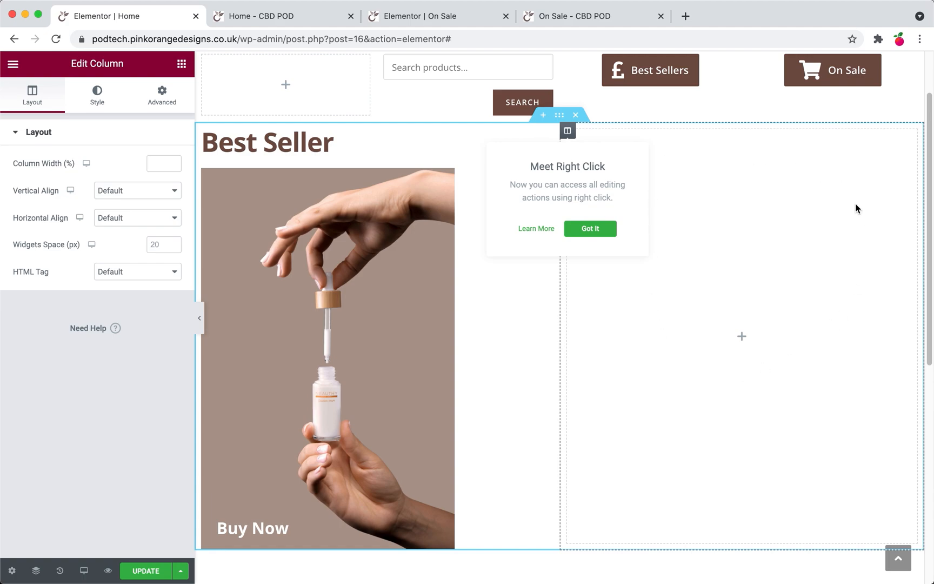
click(104, 103)
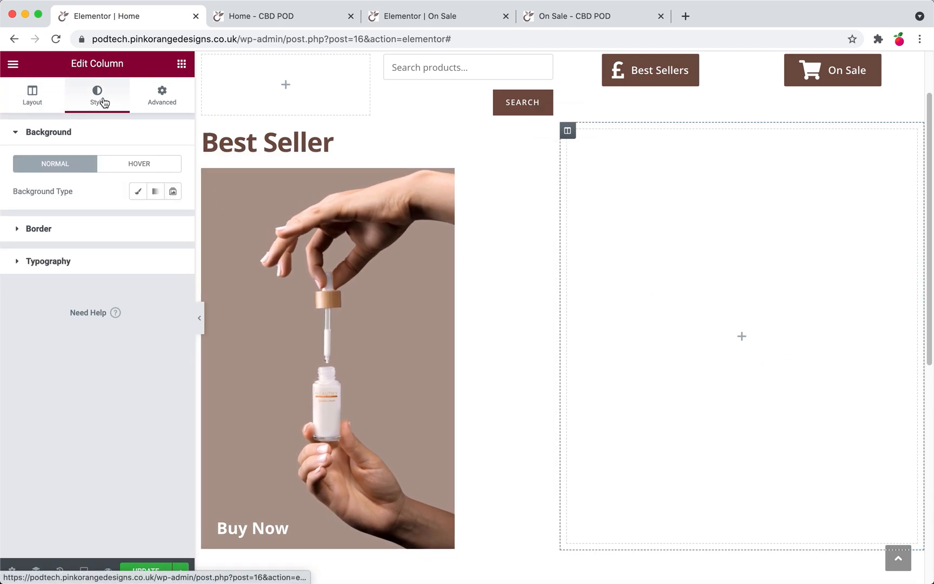
click(139, 194)
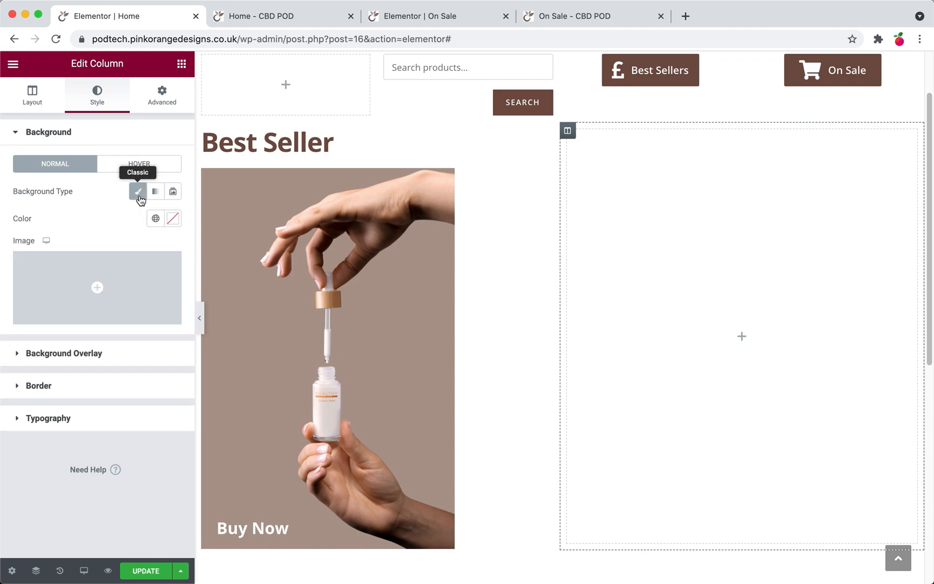
click(87, 282)
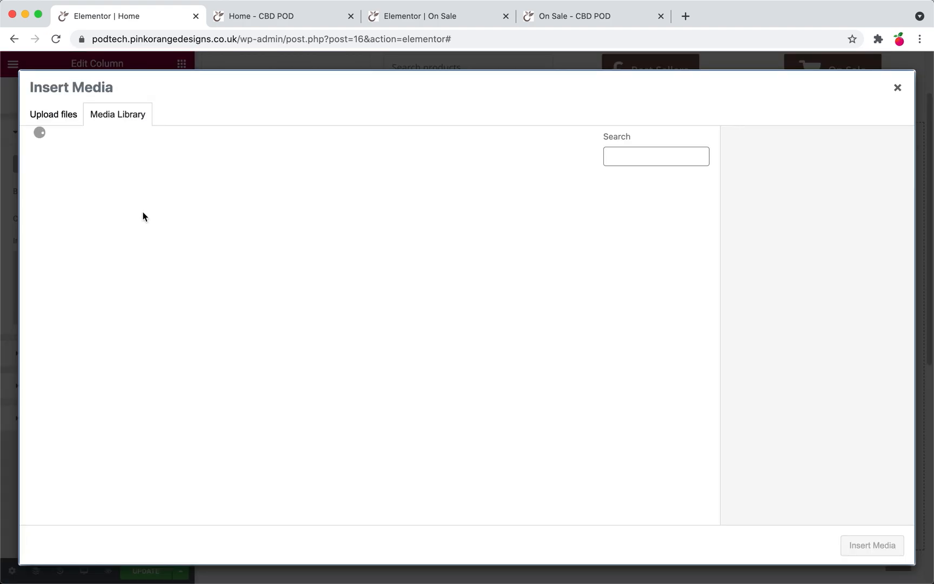
click(172, 241)
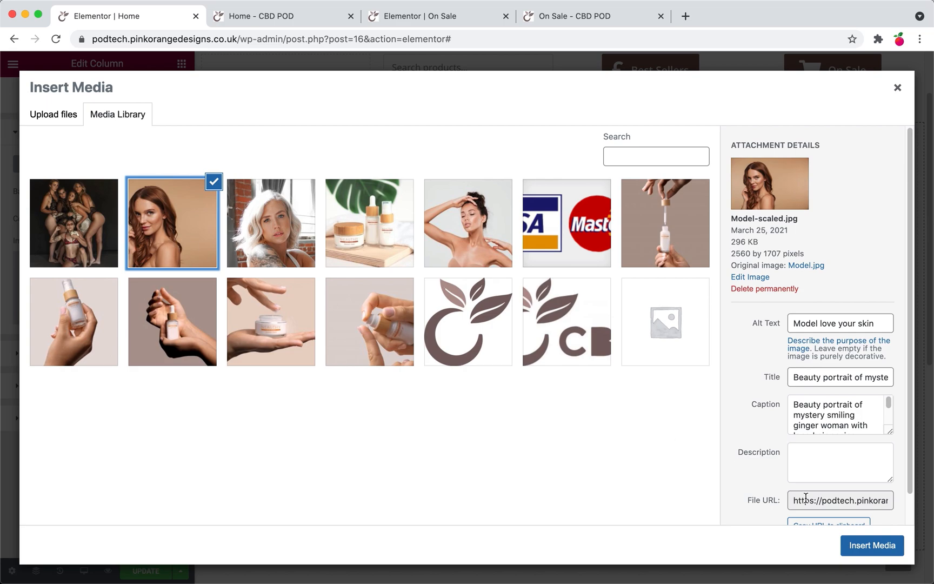
click(868, 545)
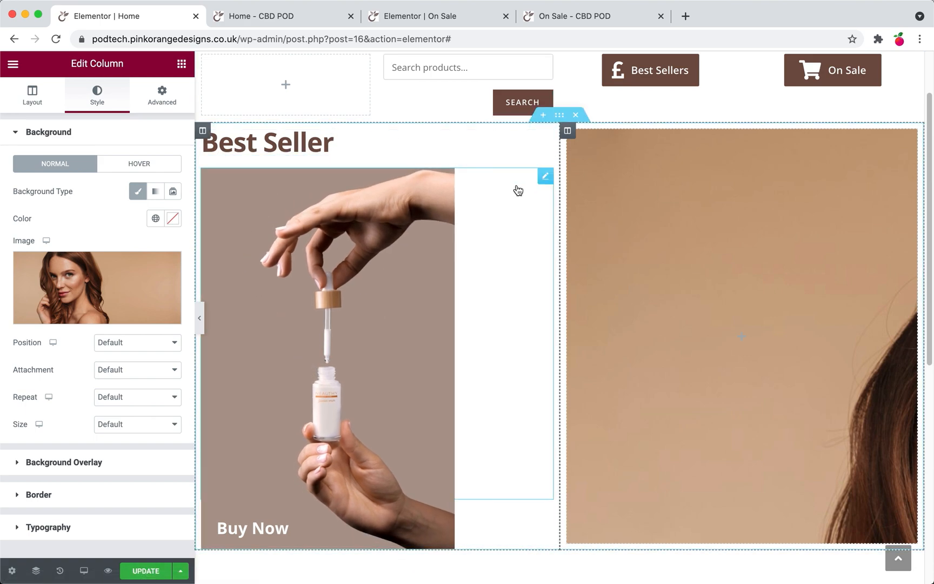
- Set the column's background image to Top Left position, No-repeat and Contain size, keeping the default attachment
click(127, 346)
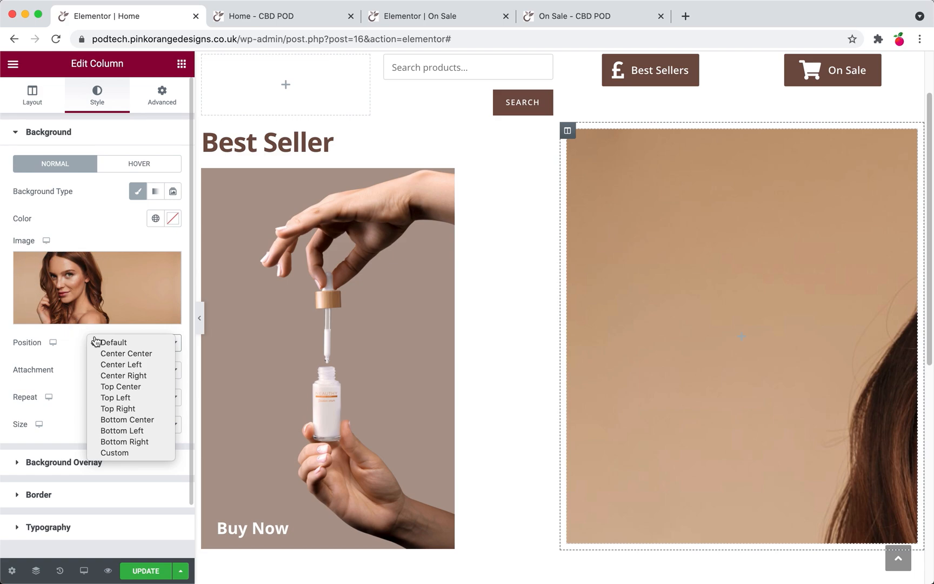
click(115, 398)
click(115, 370)
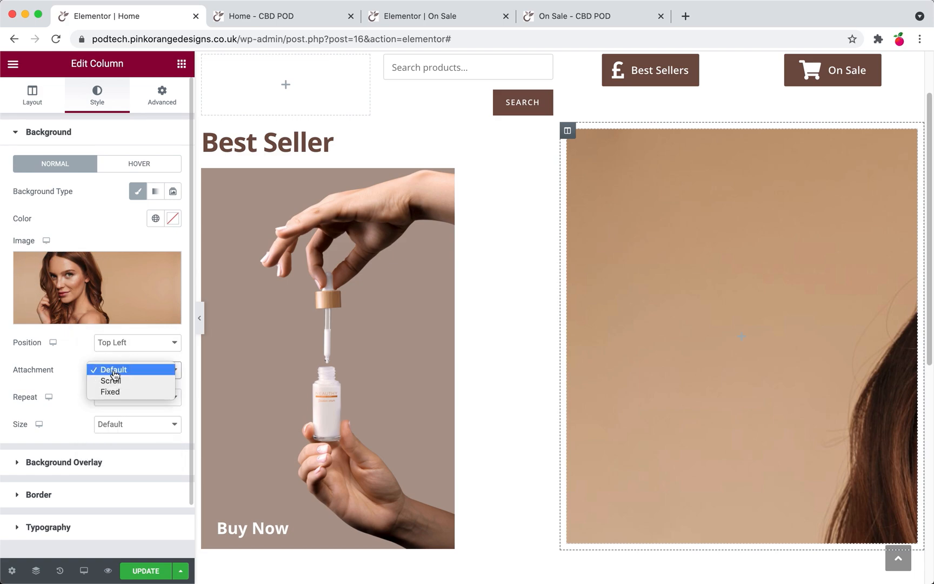
click(57, 361)
click(116, 398)
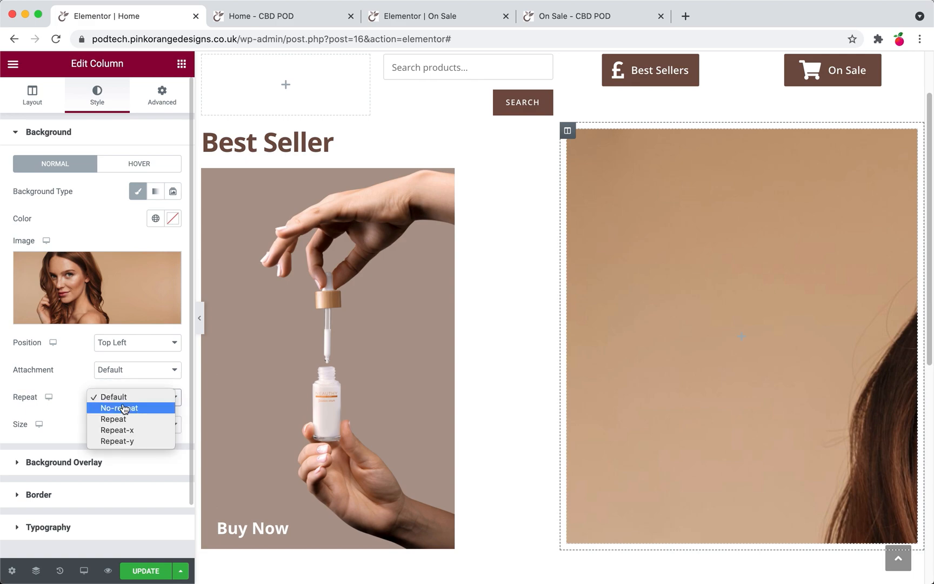
click(129, 410)
click(131, 424)
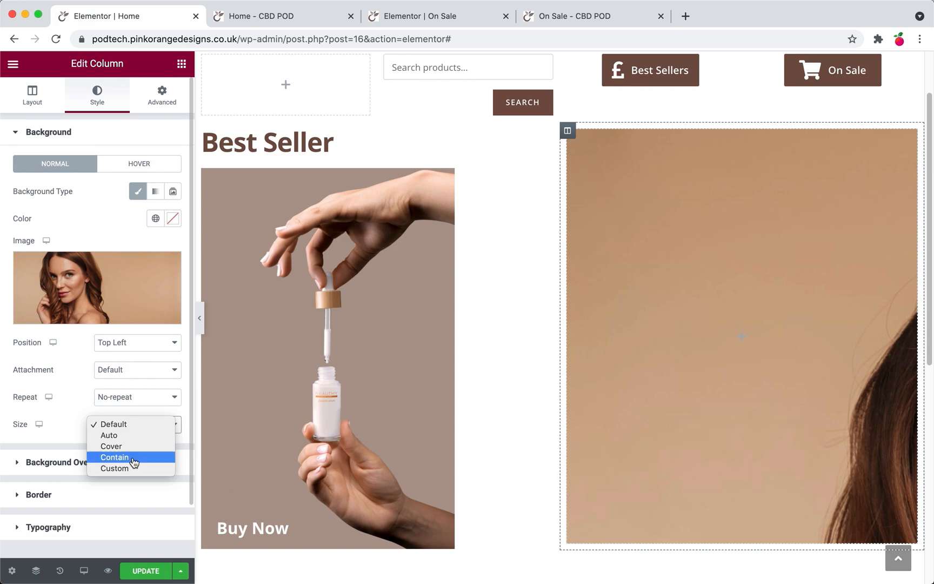
click(115, 457)
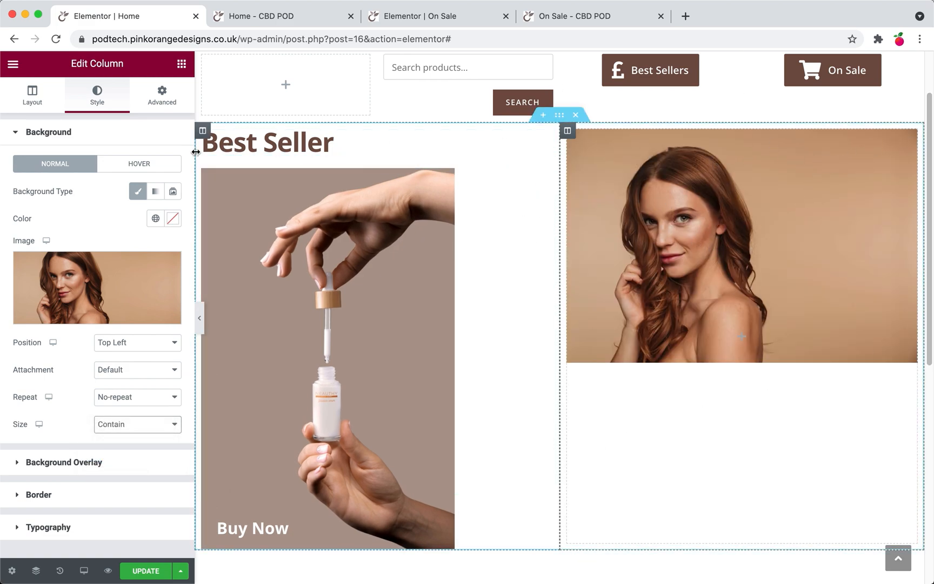
- Set the width of the column with the model background to 64%
click(203, 132)
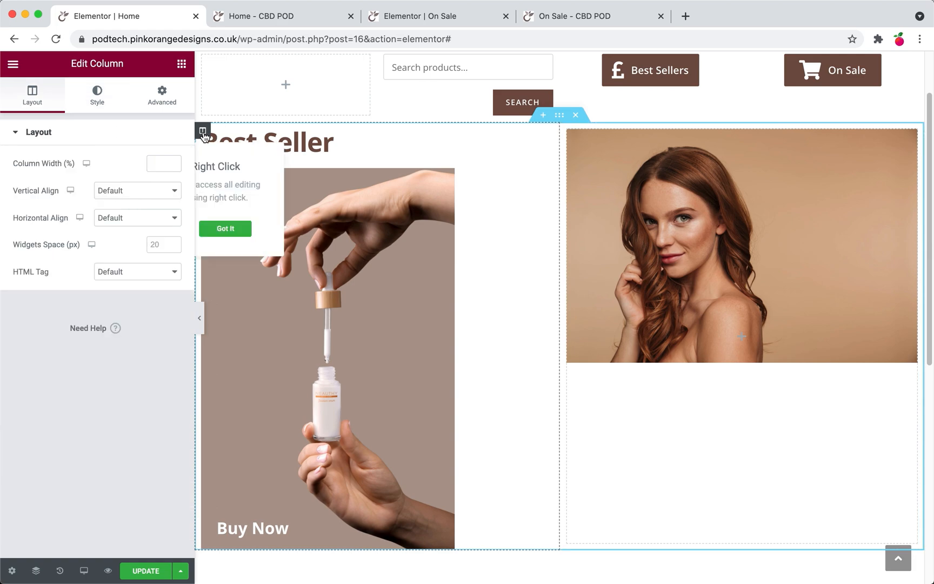
click(567, 132)
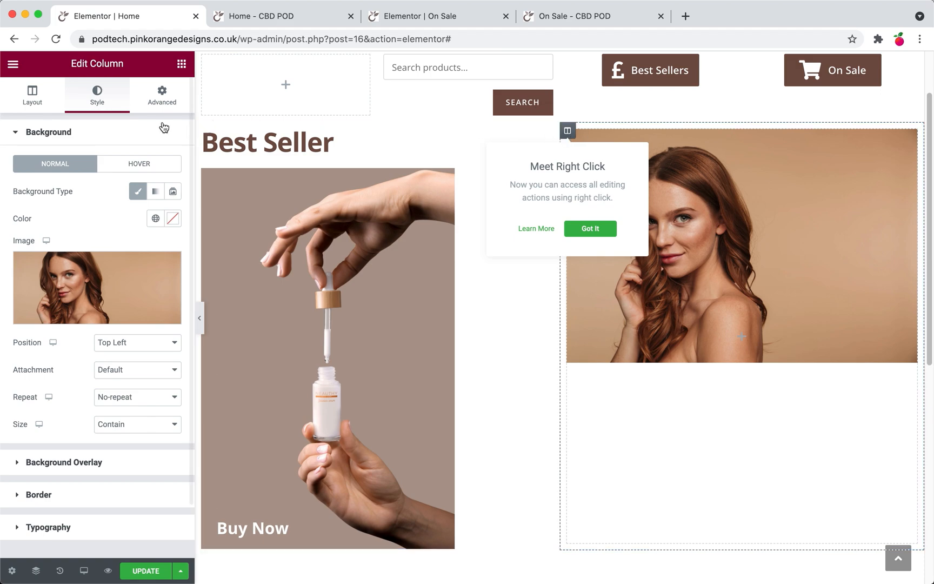
click(34, 104)
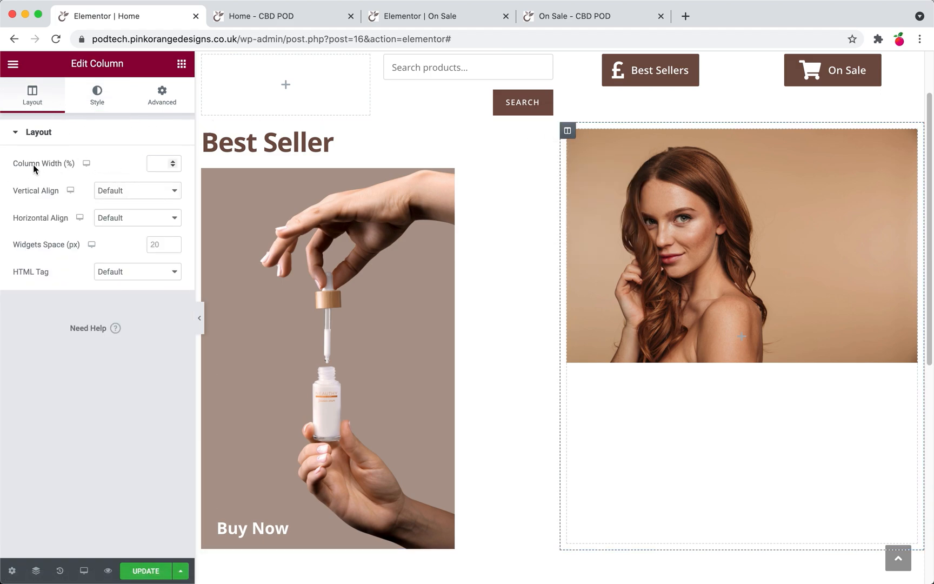
click(173, 164)
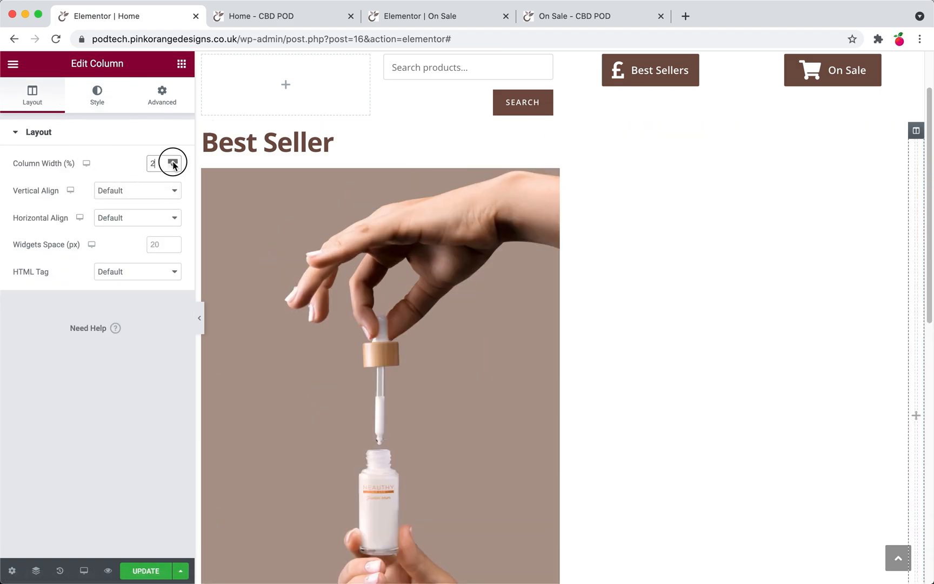
click(173, 165)
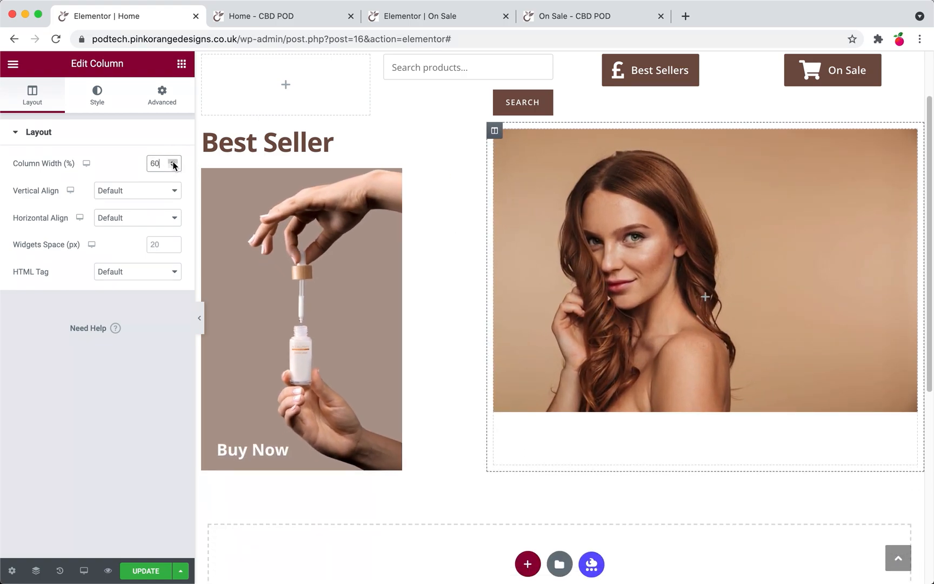
click(173, 162)
click(173, 161)
click(173, 162)
click(173, 162)
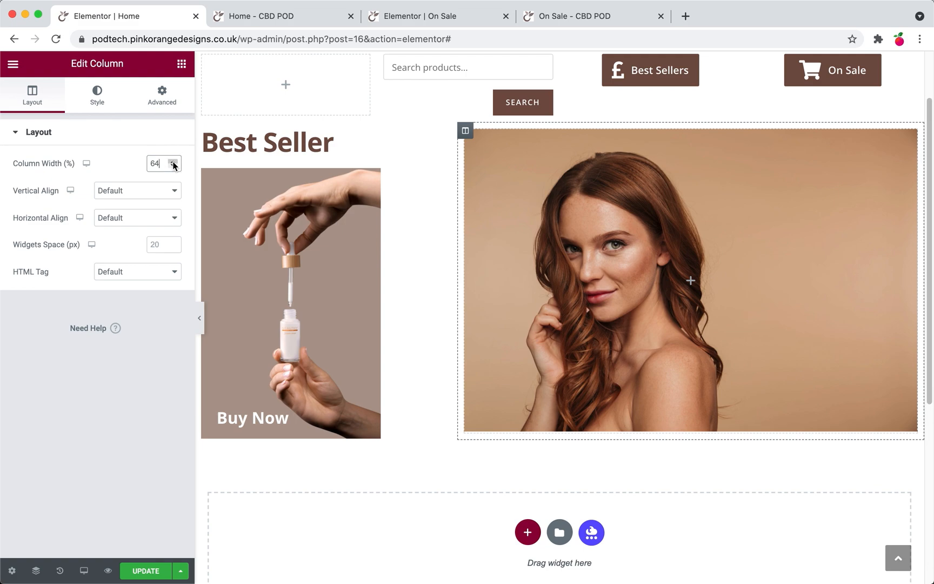
click(173, 161)
click(173, 166)
- Update the Home page and review the two-column layout in its live preview
click(162, 570)
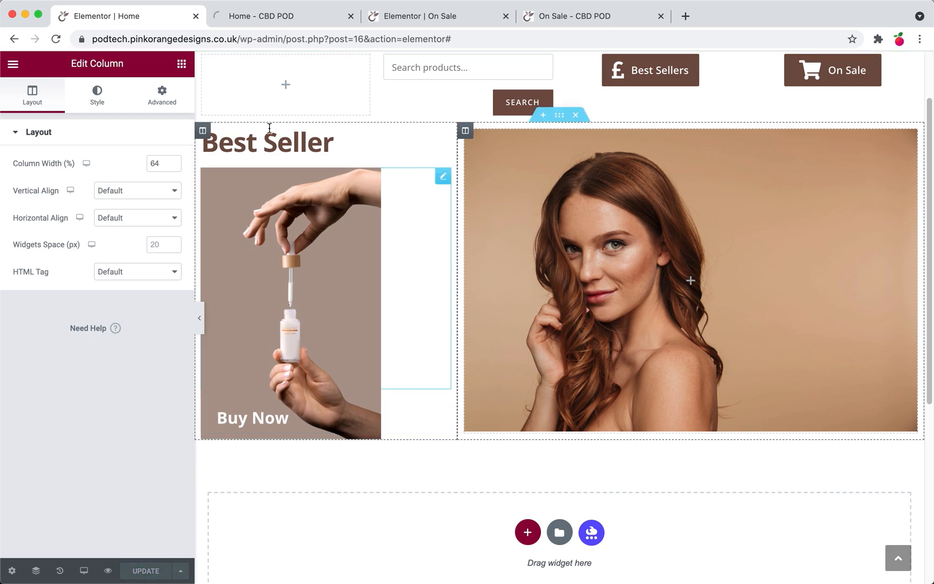
click(244, 16)
scroll(424, 217, down, 3)
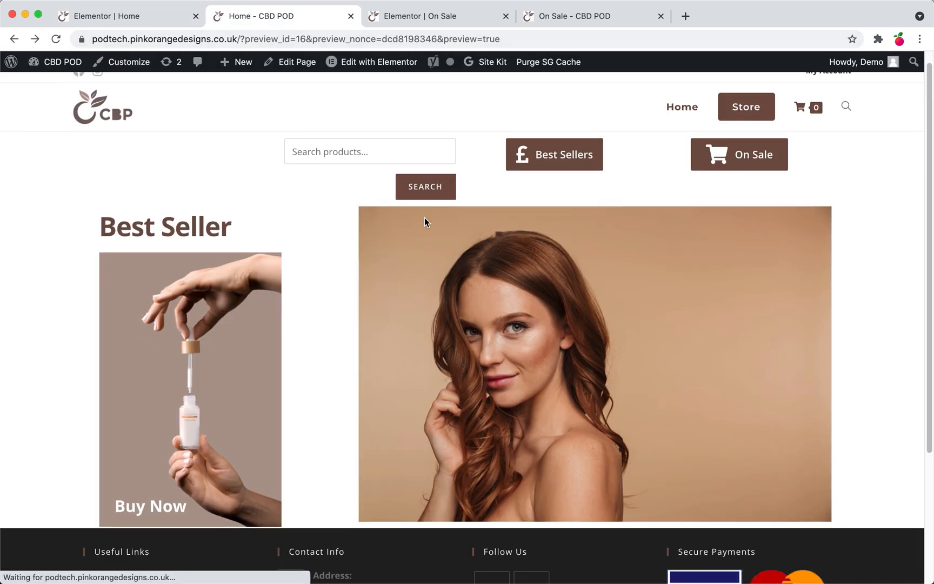
scroll(423, 221, up, 3)
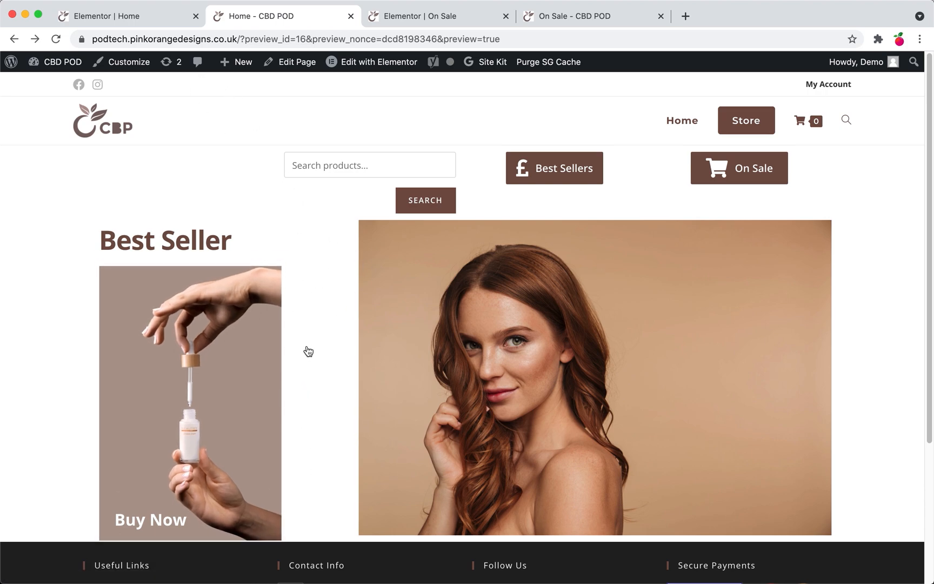
- Back in the Home page editor, set the Best Seller product image's width to 89%
click(169, 22)
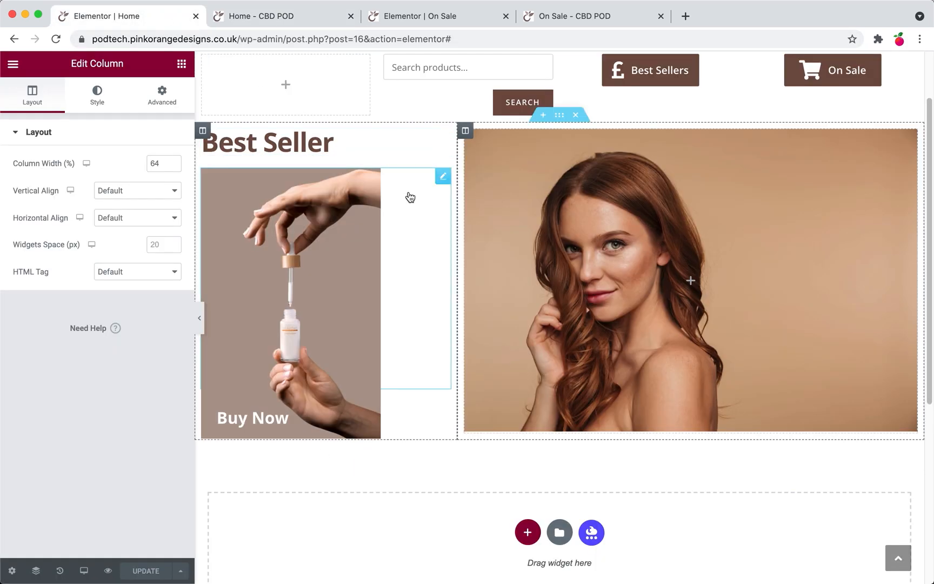
click(373, 215)
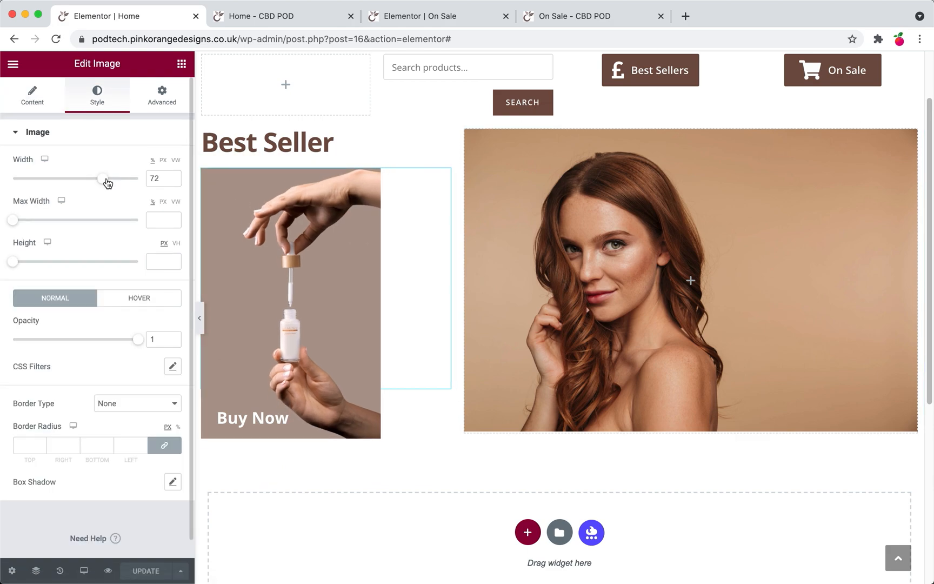
drag(108, 181, 124, 181)
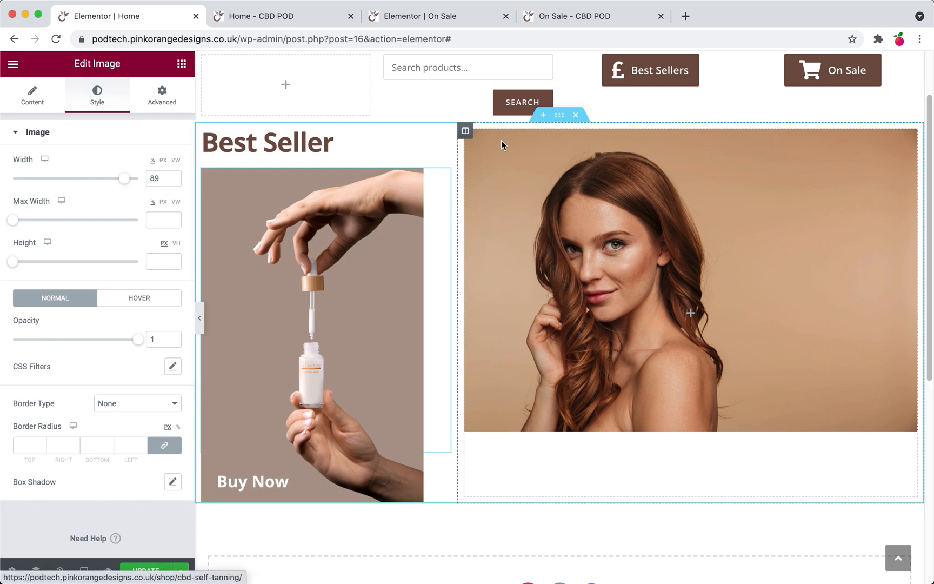
- Widen the model background column to 69%
click(466, 130)
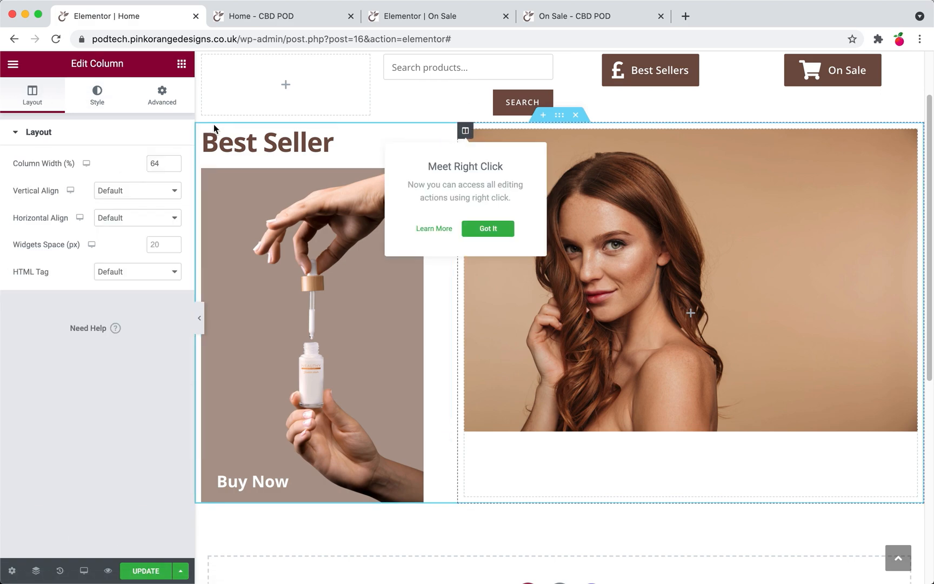
click(173, 161)
click(173, 162)
click(173, 161)
click(173, 162)
click(173, 162)
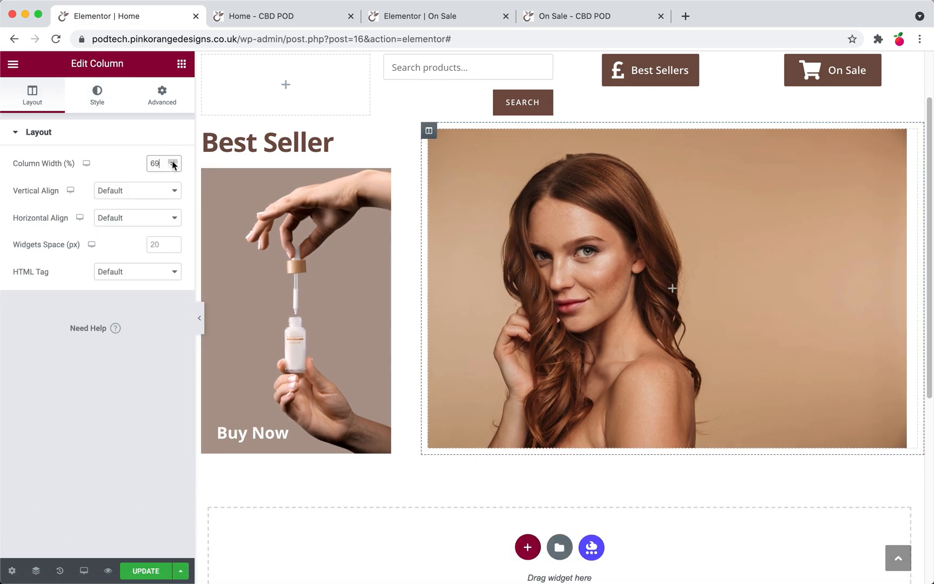
- Settle the model background column's width at 69% and check the updated Home page in its live preview
click(173, 165)
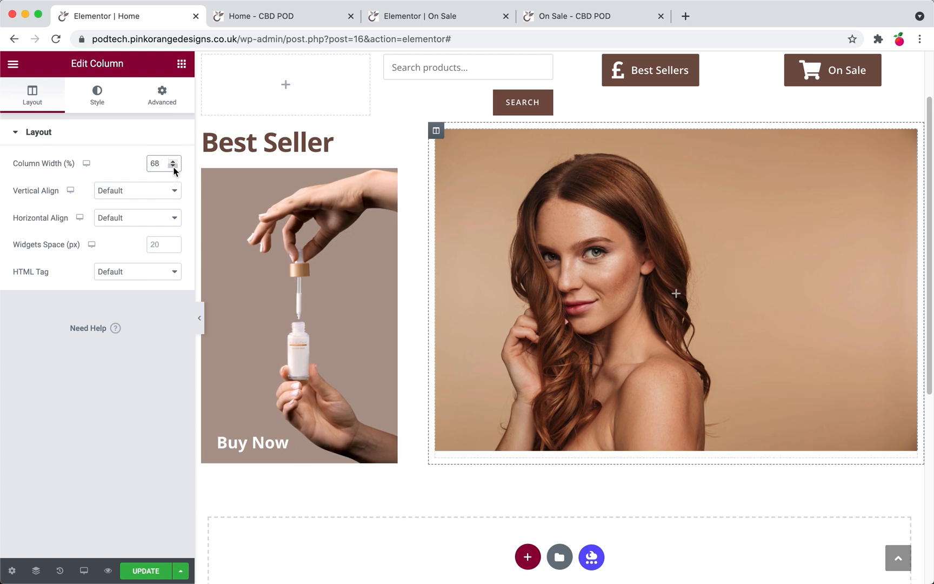
click(173, 161)
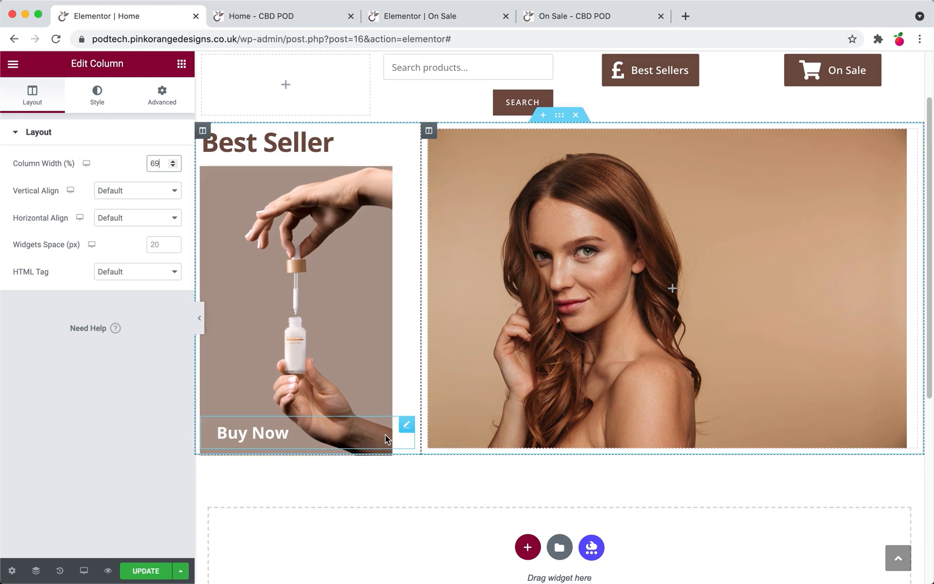
click(146, 570)
click(277, 17)
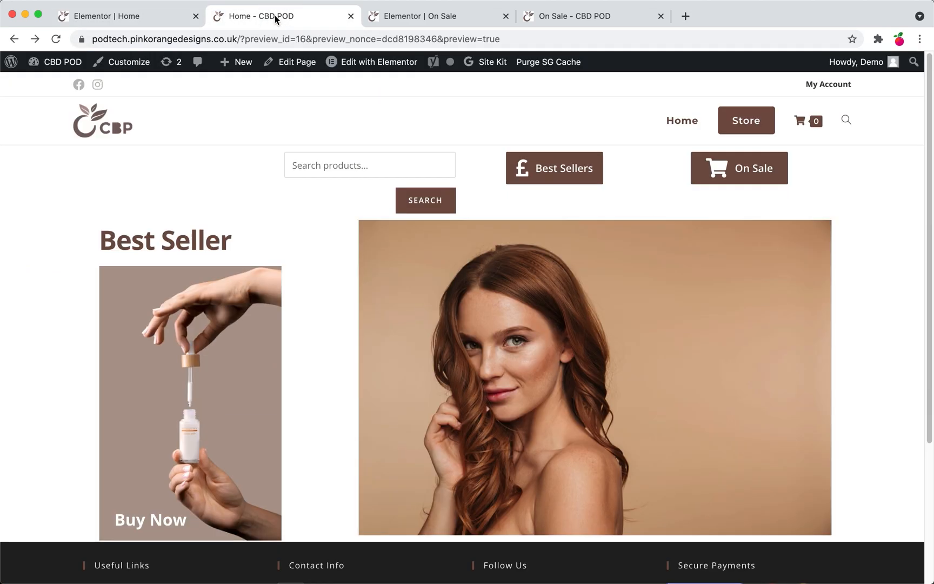
key(super+r)
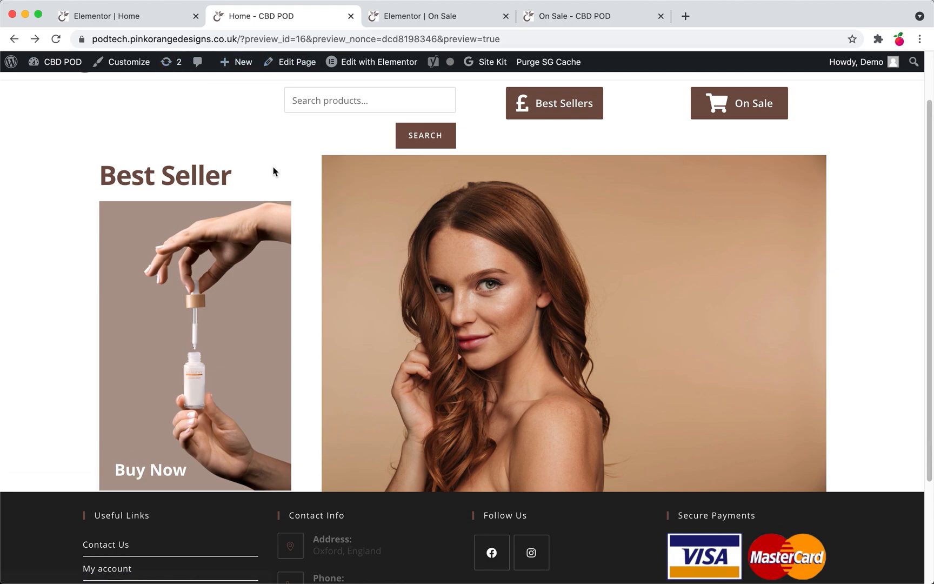
scroll(375, 281, up, 2)
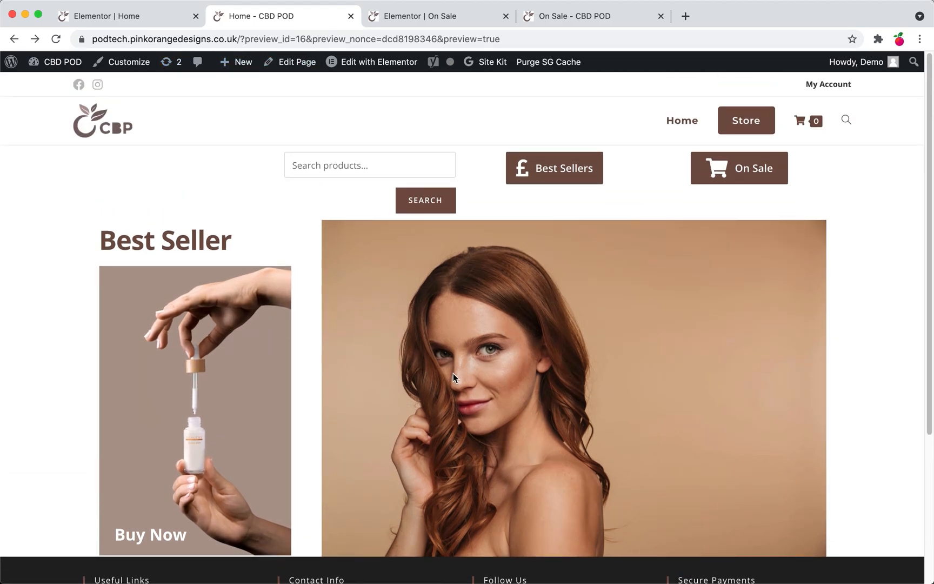
- Back in the Home page editor, add a right-aligned heading reading "Love Your Skin" over the model background
click(142, 19)
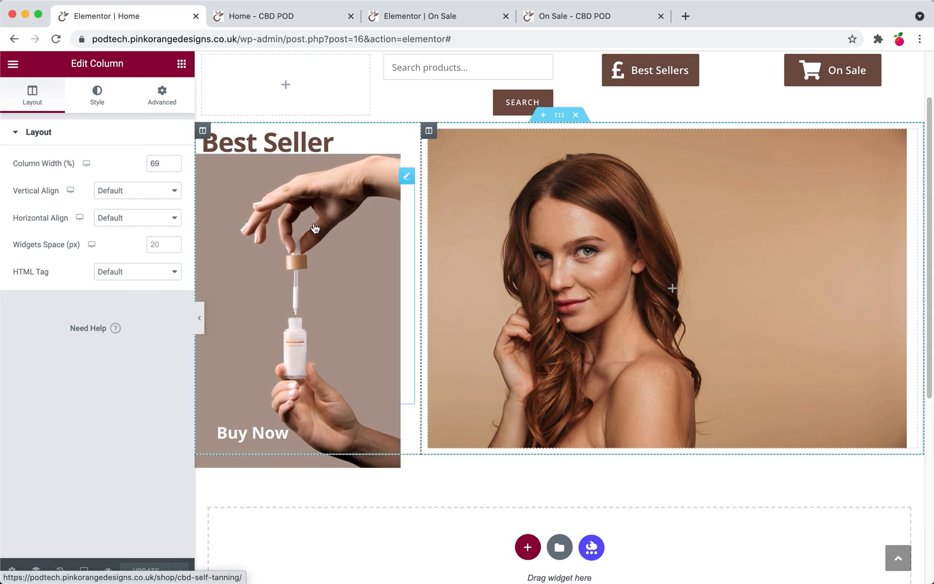
click(182, 63)
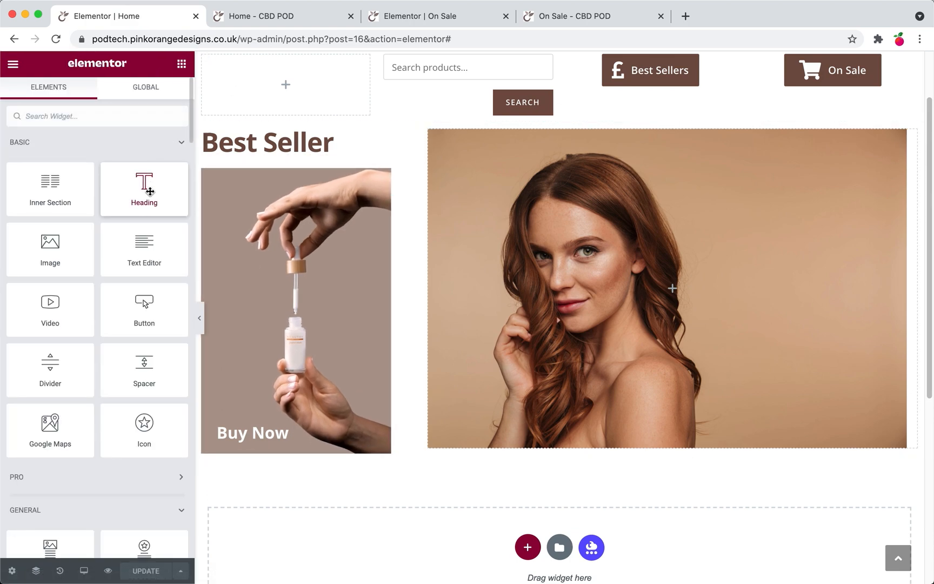
drag(150, 190, 546, 203)
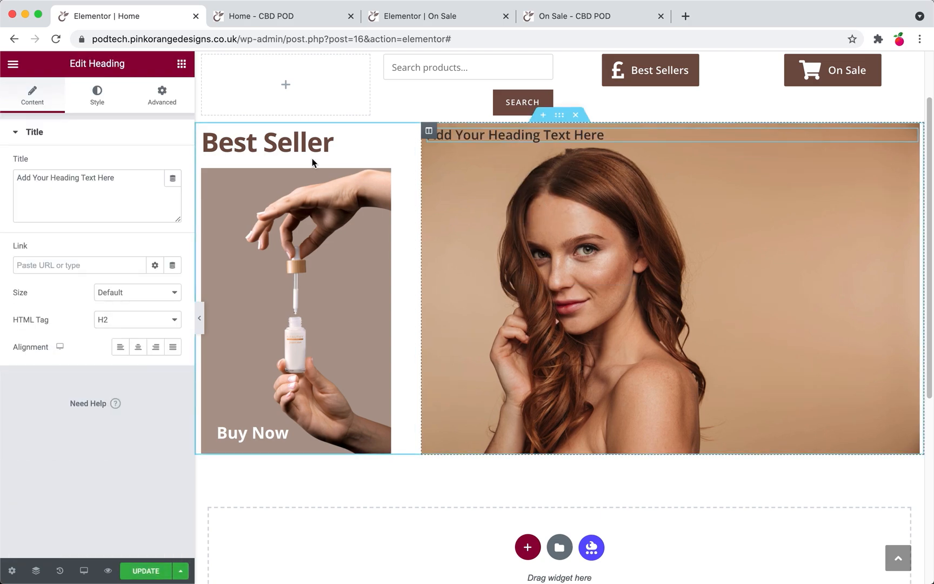
triple_click(45, 179)
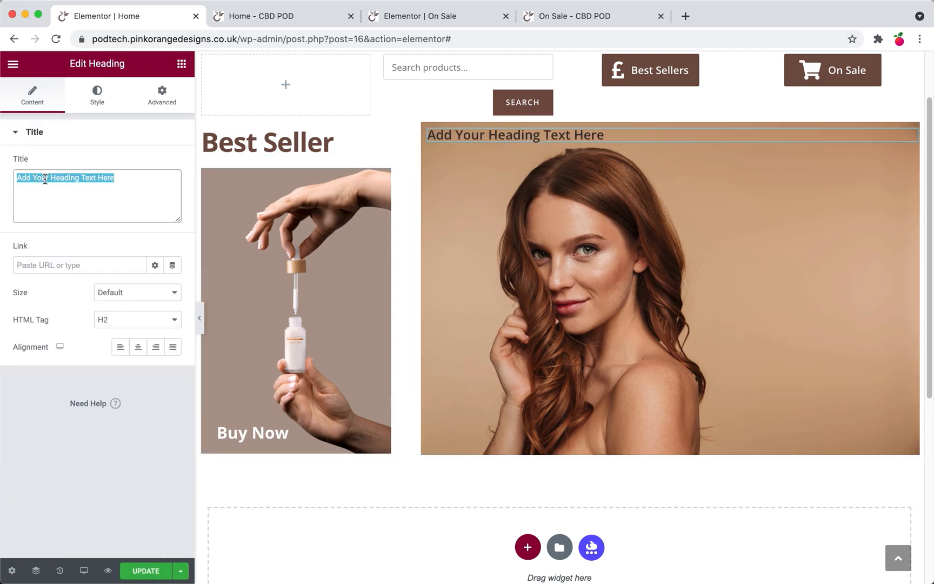
text(Love Your)
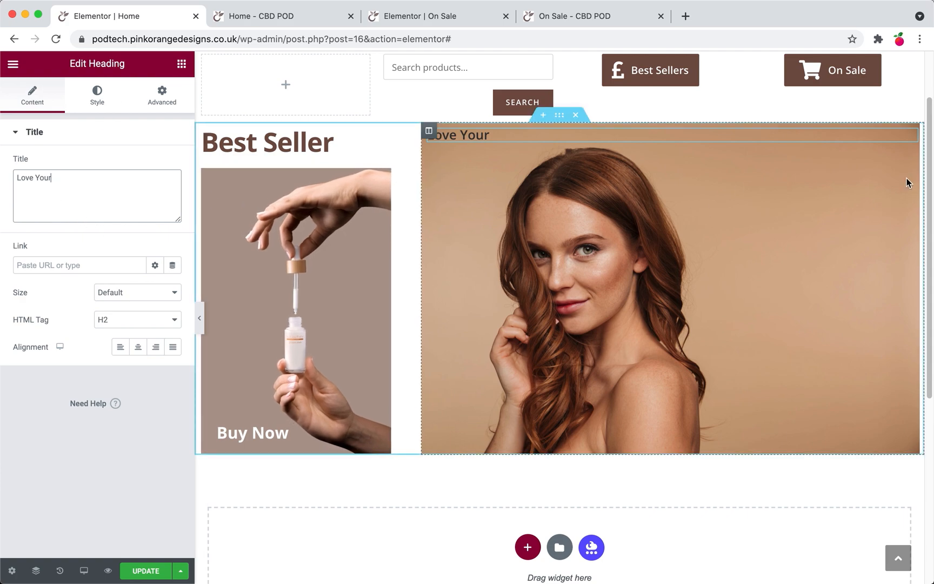
click(156, 347)
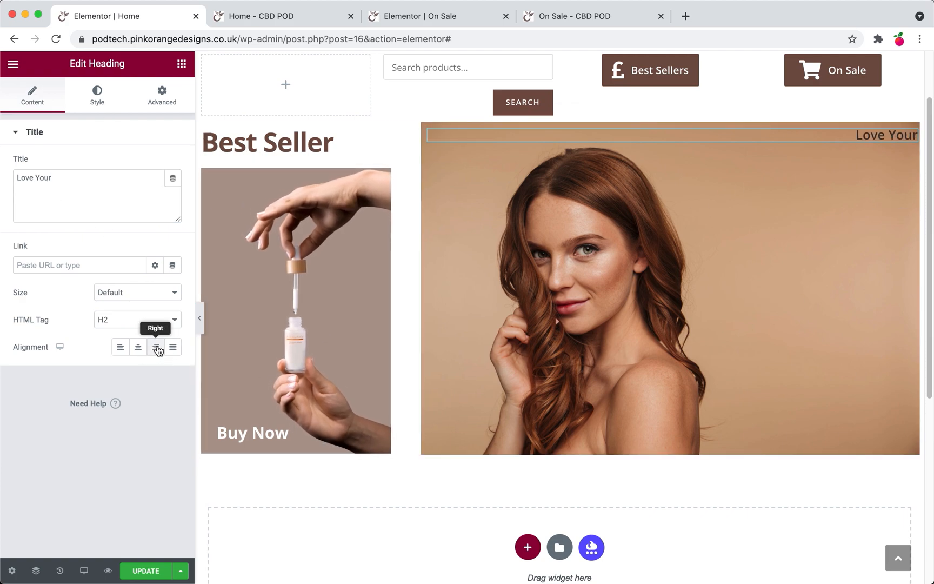
click(83, 180)
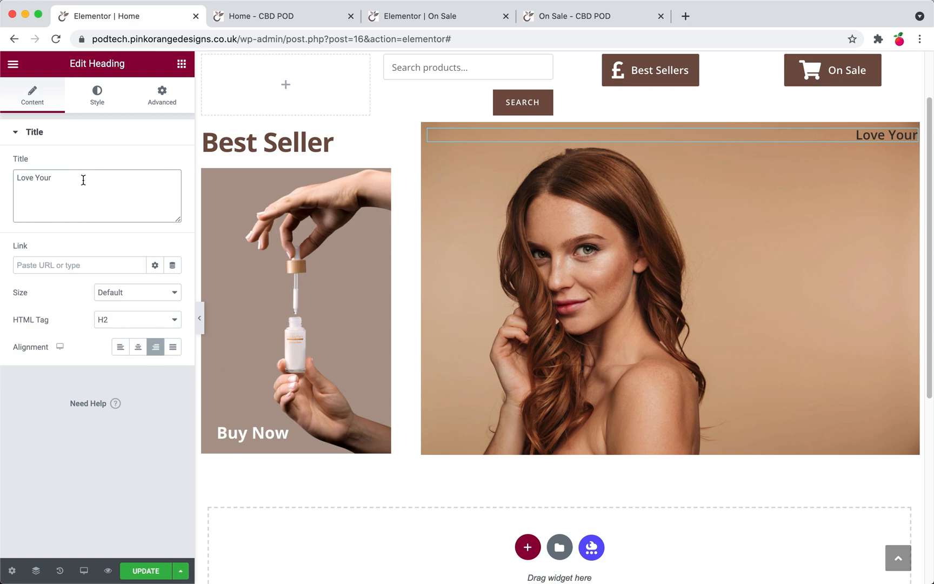
text(Skin)
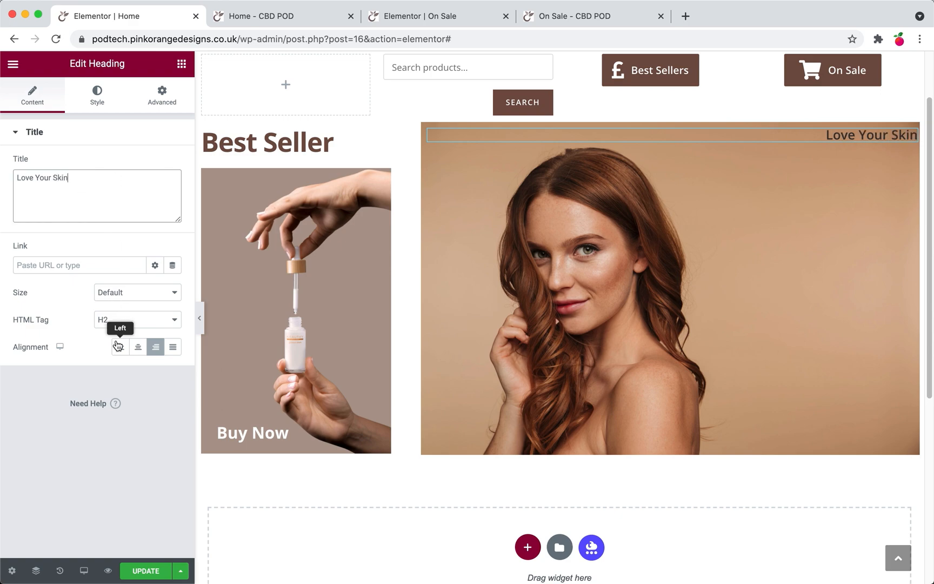
triple_click(94, 185)
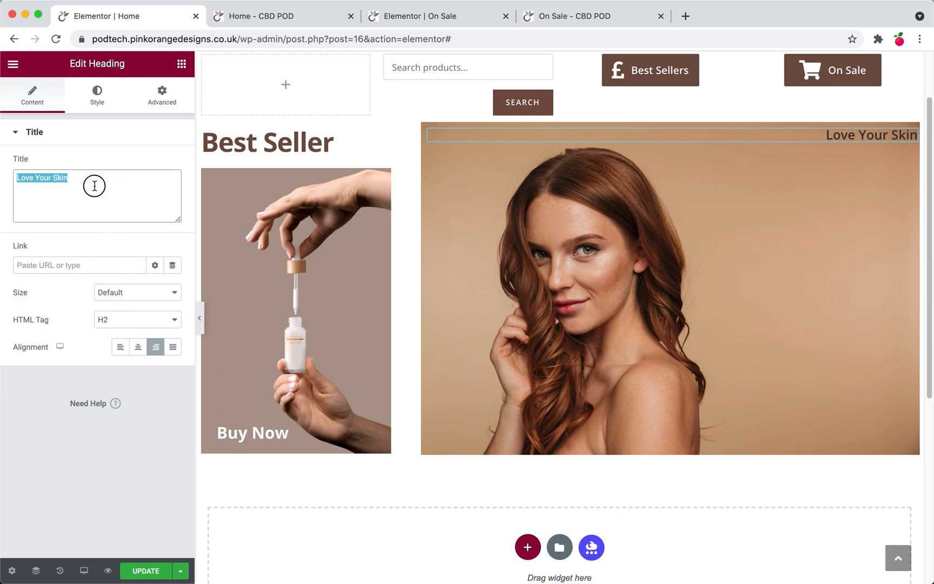
click(97, 323)
click(62, 292)
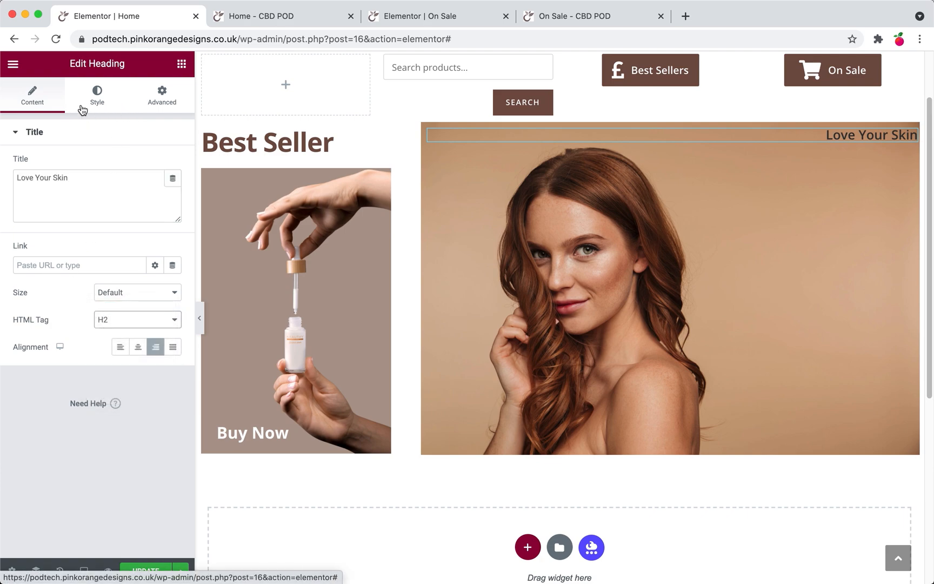
- Give the Love Your Skin heading the peach text colour #FFE7D9 from the Photoshop layout and a font size of 50 px
click(97, 96)
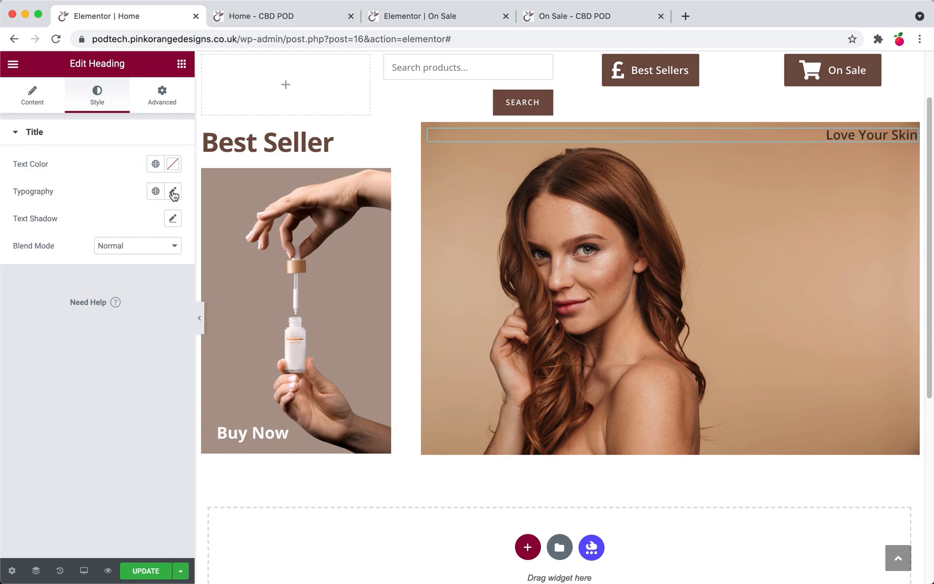
click(170, 169)
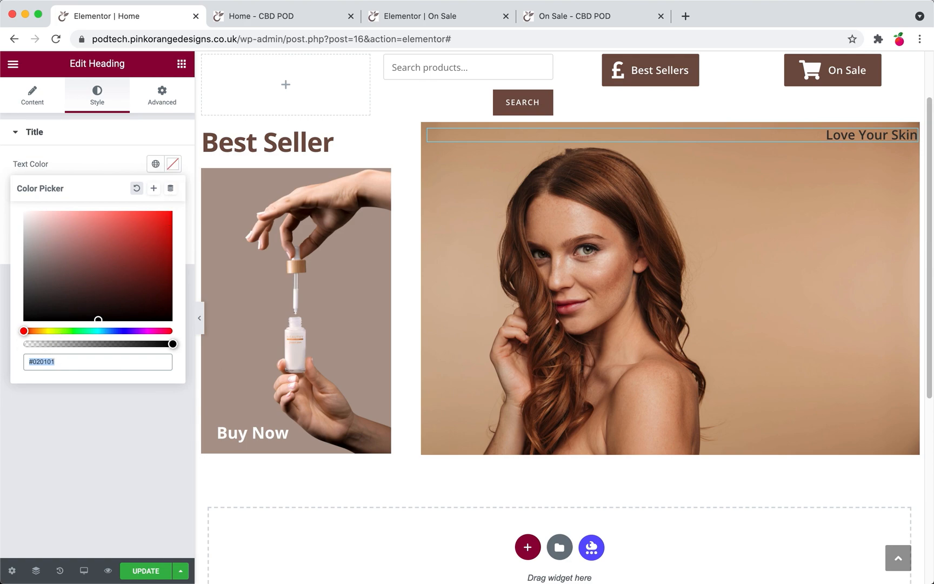
text(f)
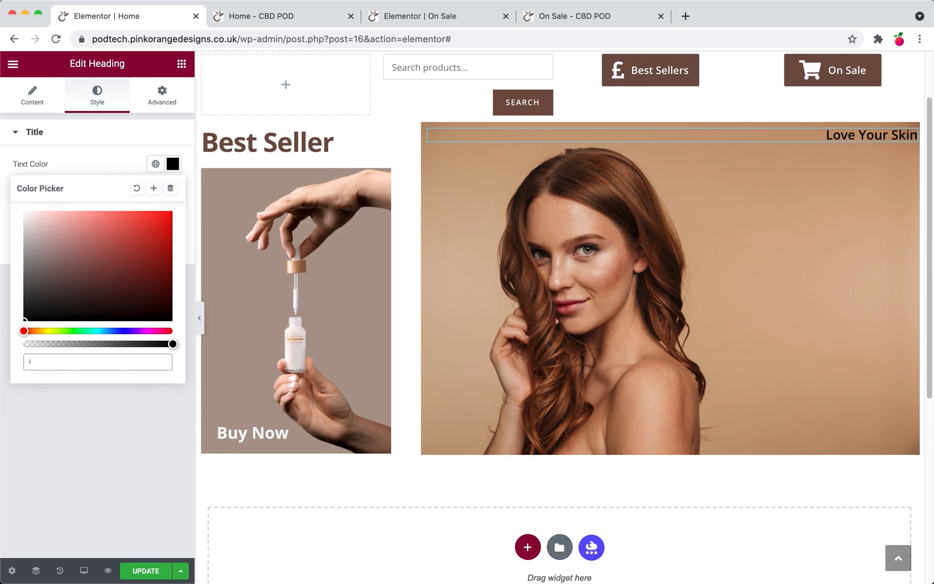
key(super+Tab)
double_click(62, 363)
key(super+v)
click(93, 450)
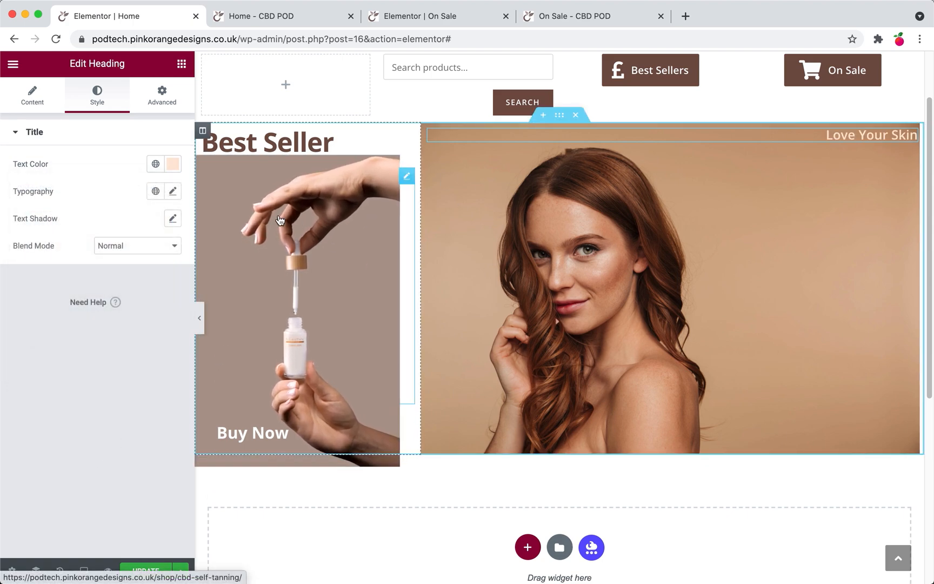
click(173, 191)
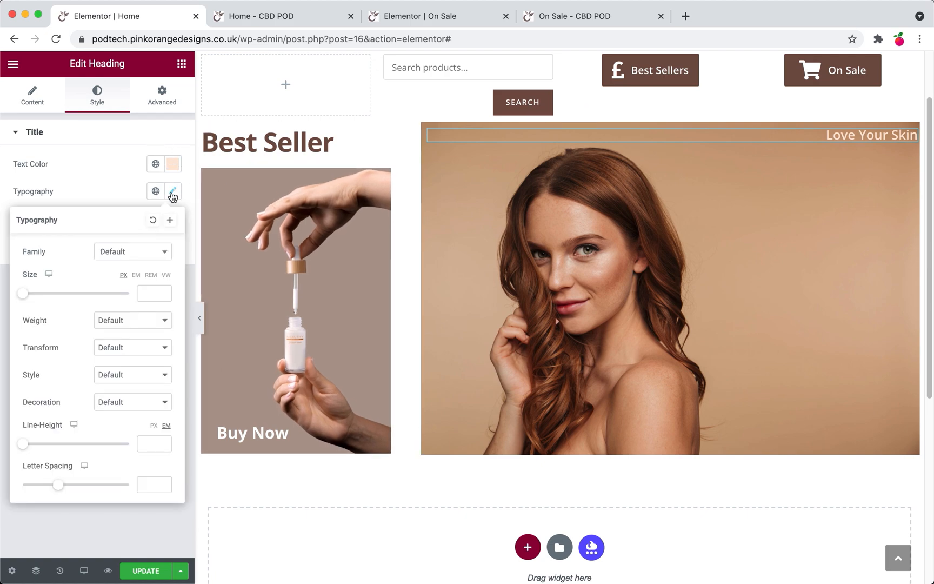
drag(28, 297, 50, 299)
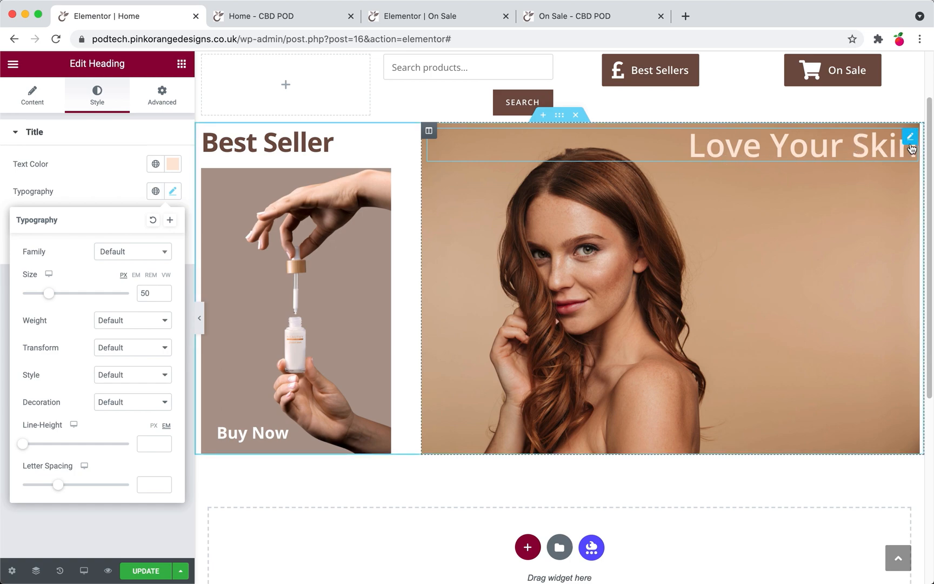
- Duplicate the Love Your Skin heading within the model background column
right_click(910, 139)
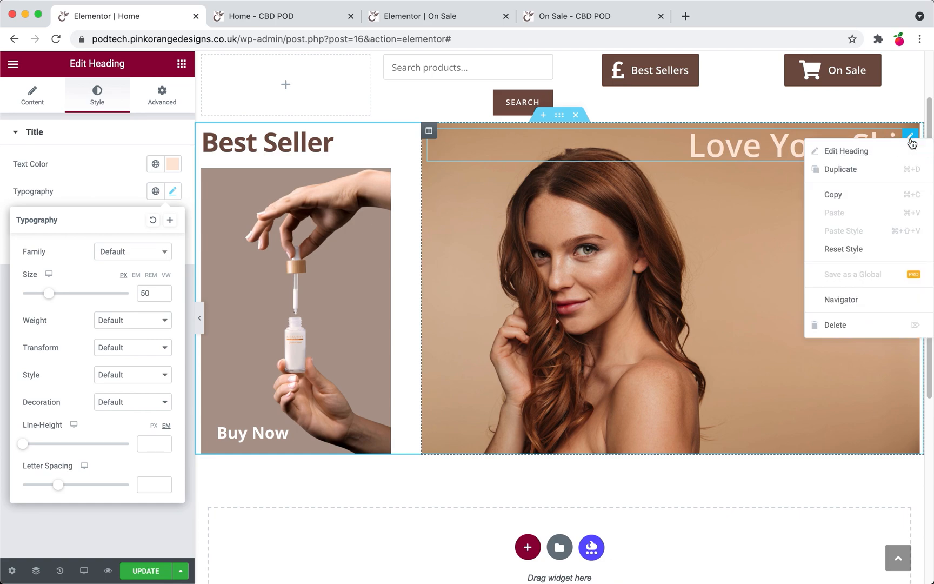
click(852, 151)
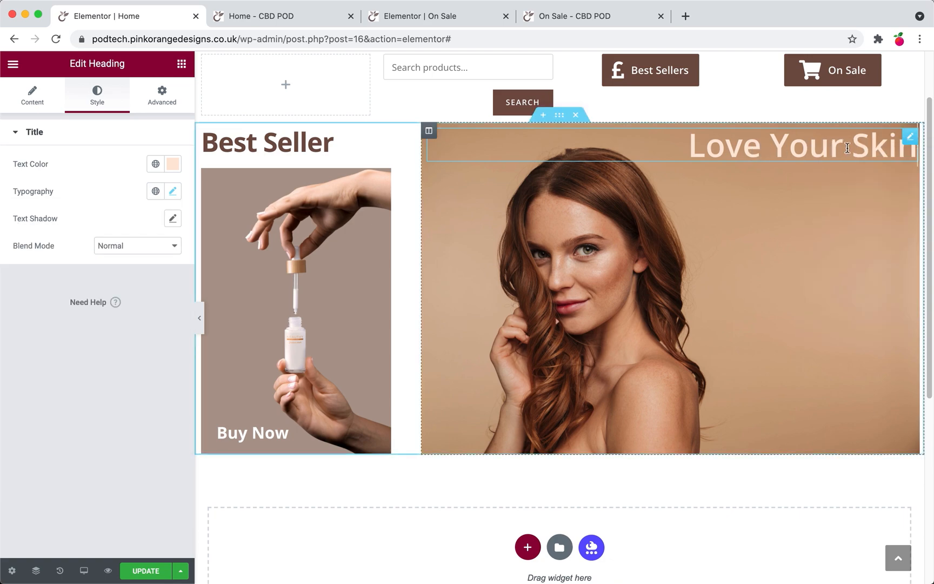
right_click(910, 138)
click(887, 171)
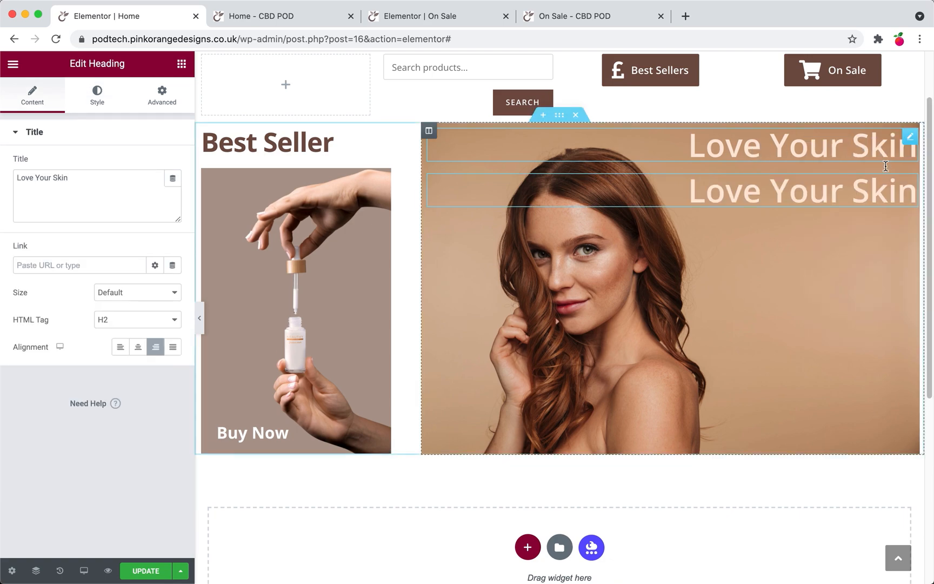
- Shorten the upper heading to "Love Your" and the duplicated heading beneath it to "Skin"
click(853, 150)
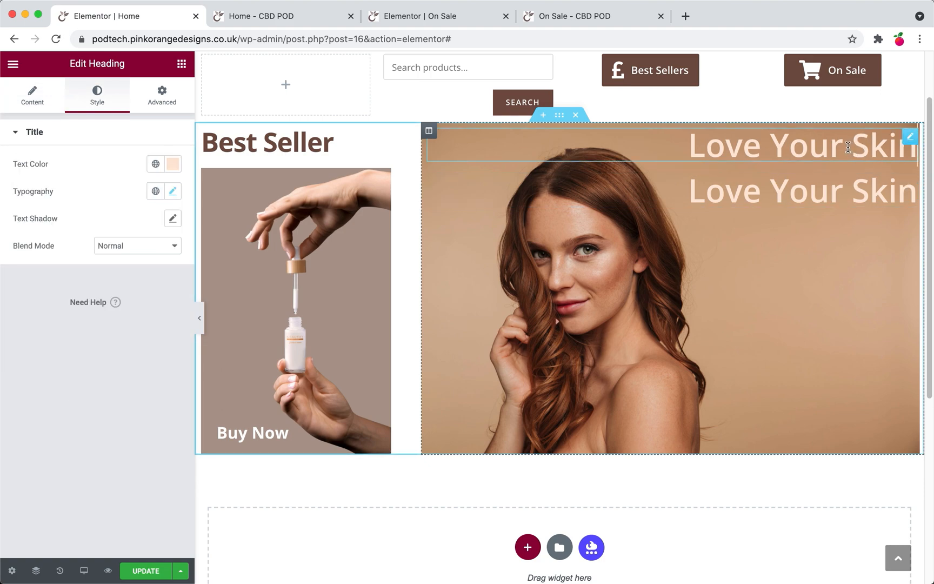
drag(852, 149, 911, 149)
key(BackSpace)
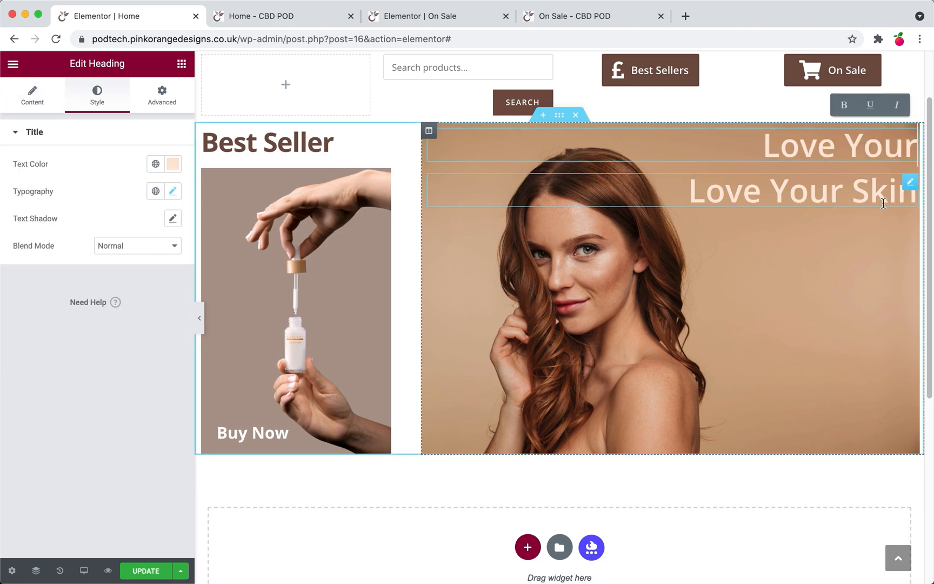
click(809, 204)
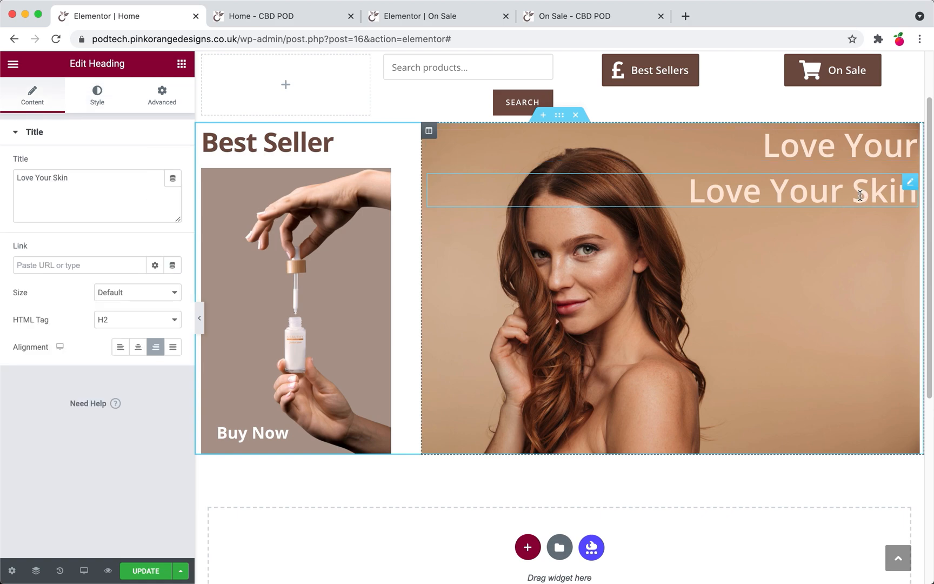
drag(853, 194, 685, 190)
key(BackSpace)
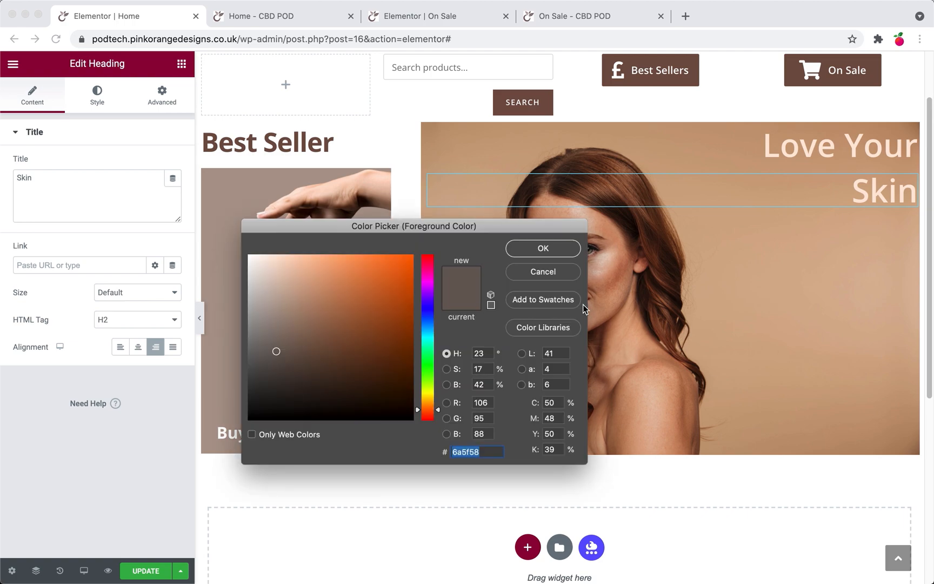
- Set the Skin heading's text colour to 6a5f58, taken from the Photoshop colour picker
click(545, 249)
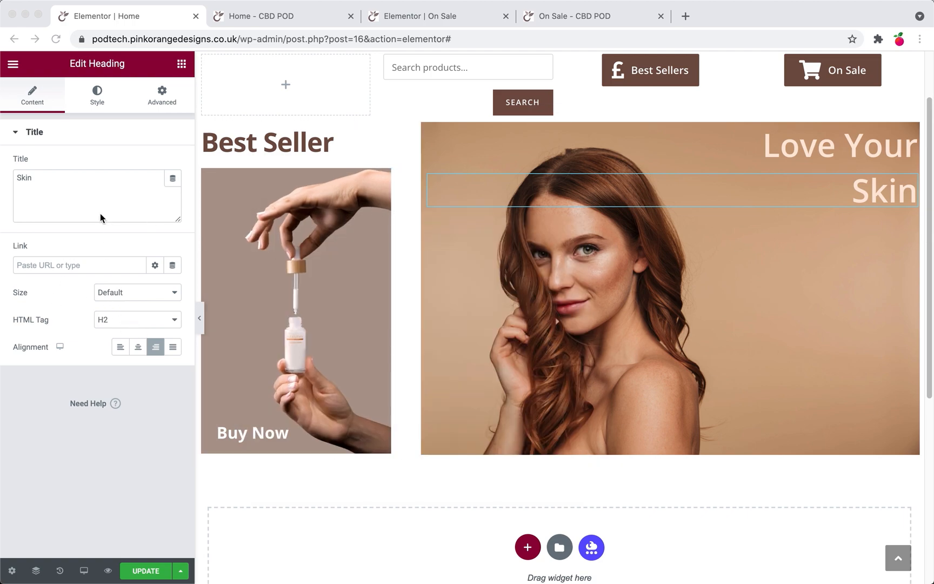
click(99, 99)
click(97, 96)
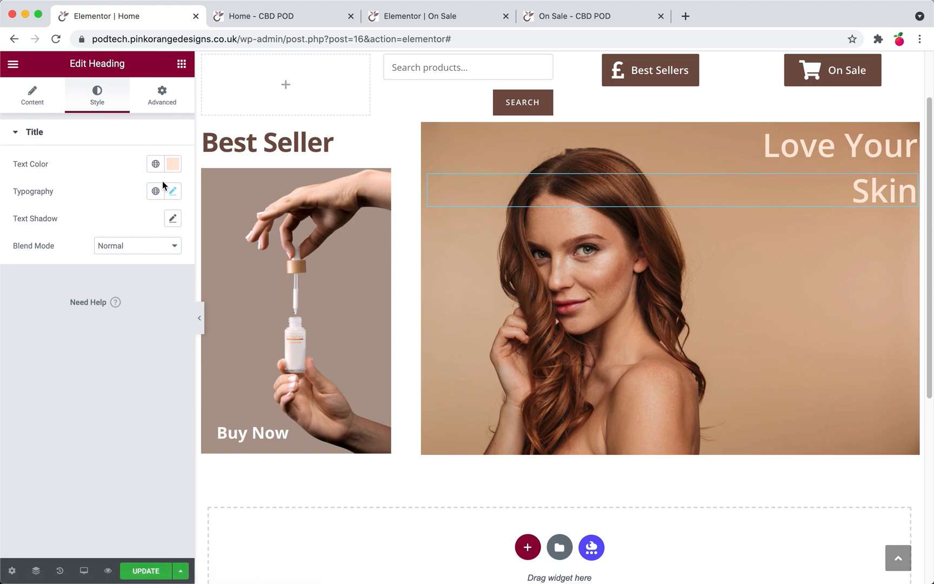
click(173, 167)
text(6a5f58)
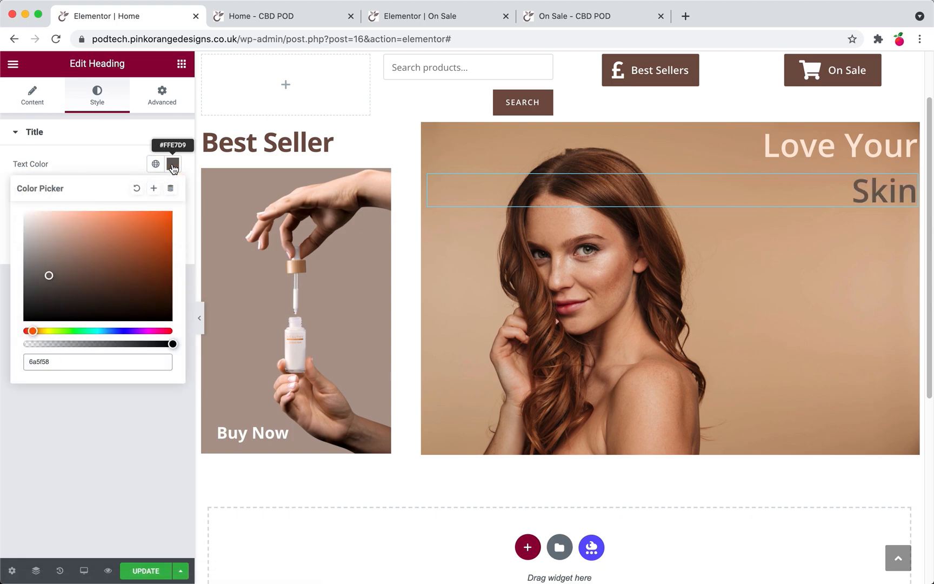
- Save the Skin heading's text colour as a new global colour named "Primary Colour Dark"
click(154, 188)
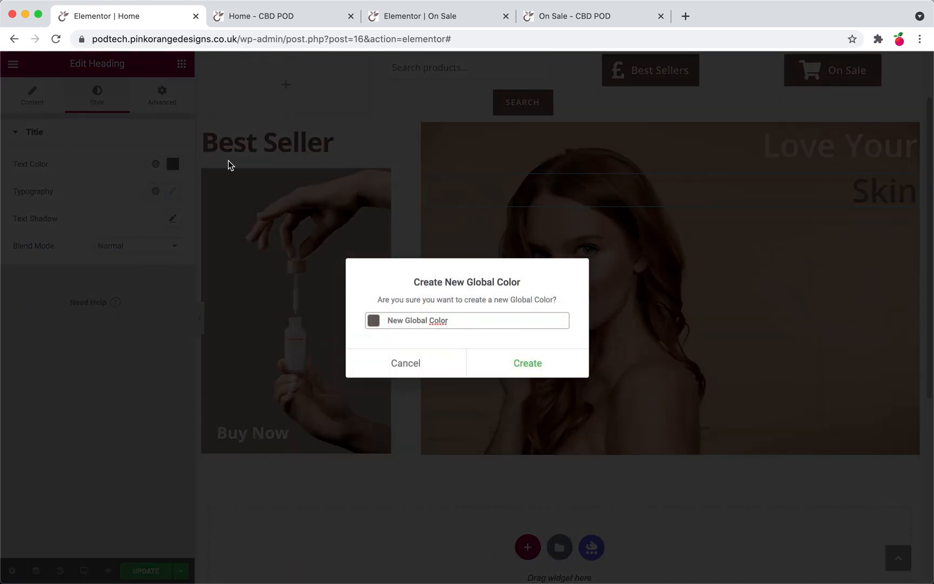
triple_click(451, 321)
text(Pri)
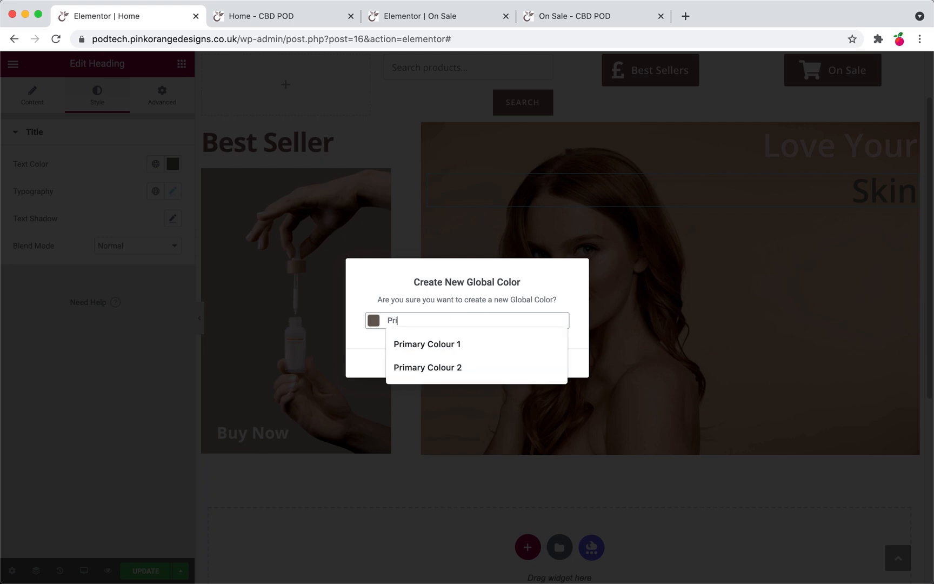
text(mary Colour Dark)
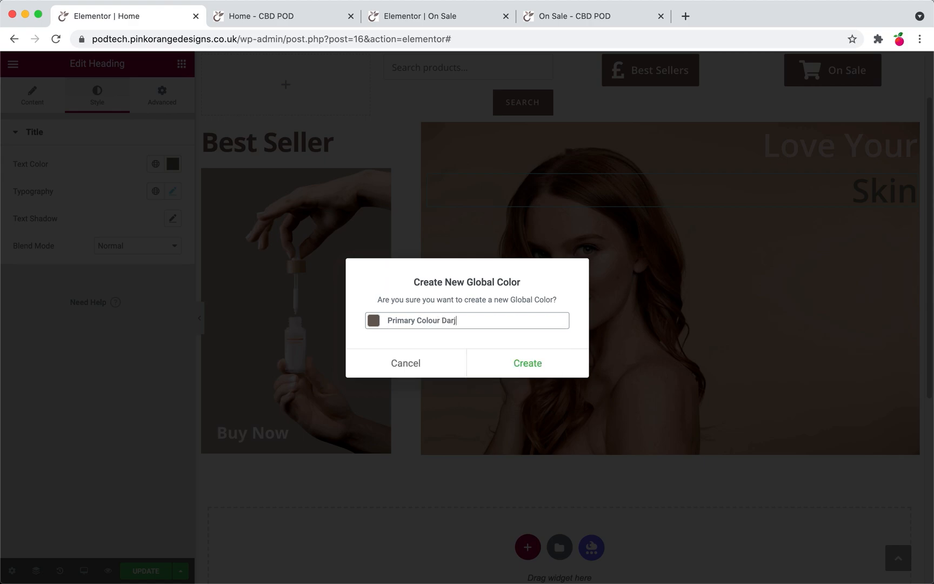
click(524, 360)
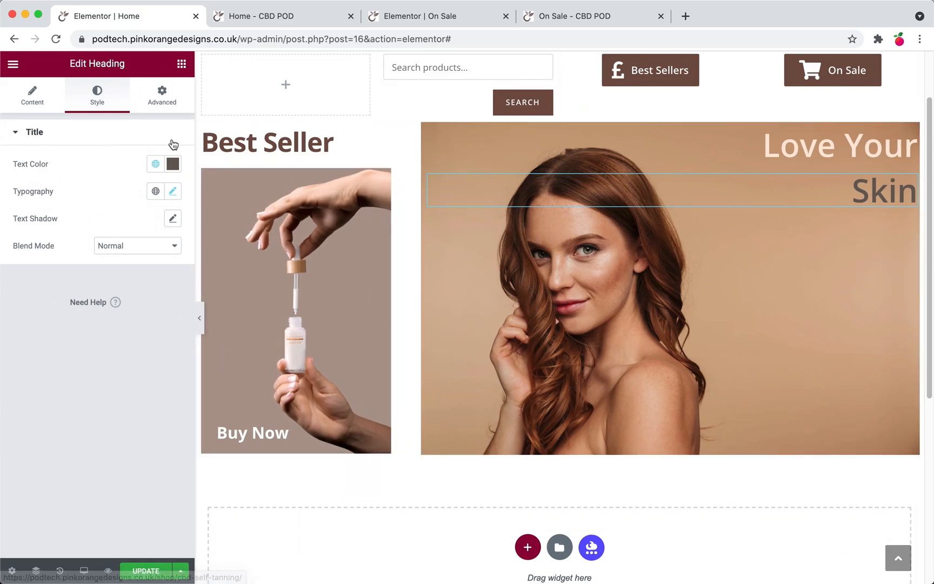
- Set the Skin heading's typography to size 130 px, weight 900 and letter spacing -4.3, and compare it with the Photoshop layout
click(174, 192)
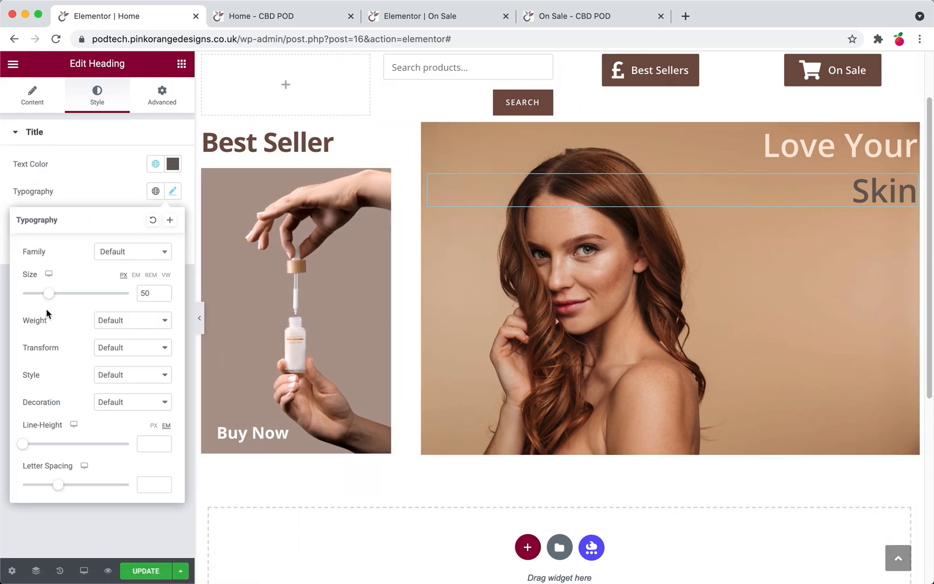
drag(50, 294, 92, 293)
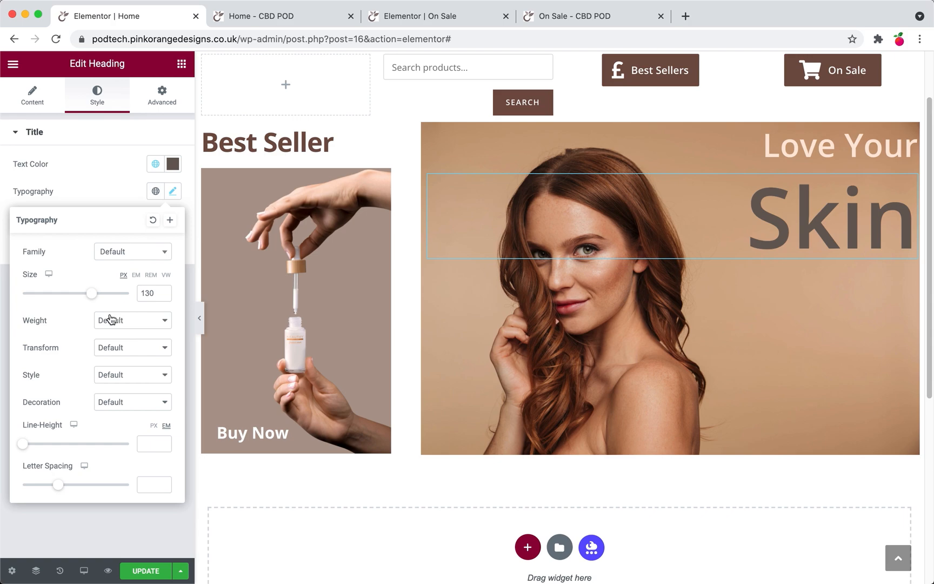
click(130, 323)
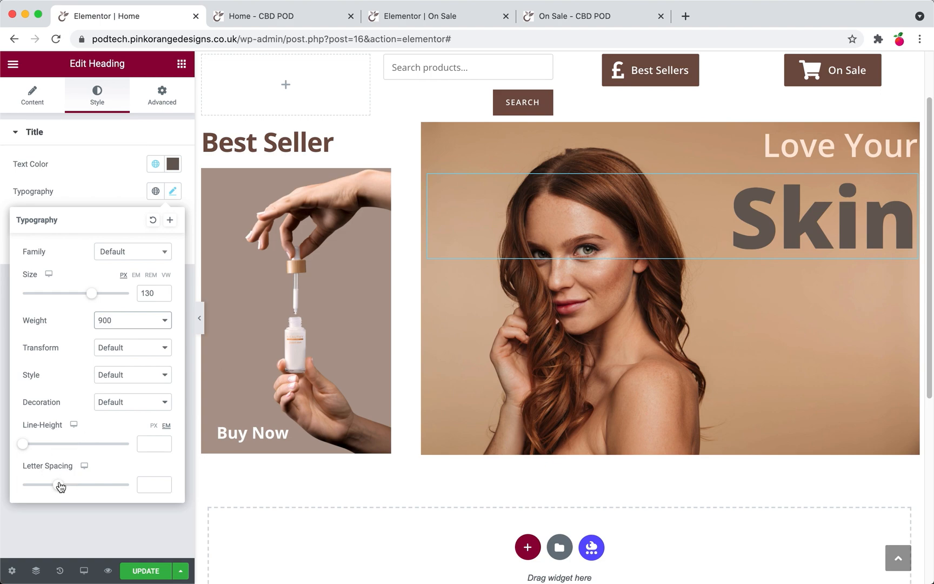
drag(61, 487, 29, 490)
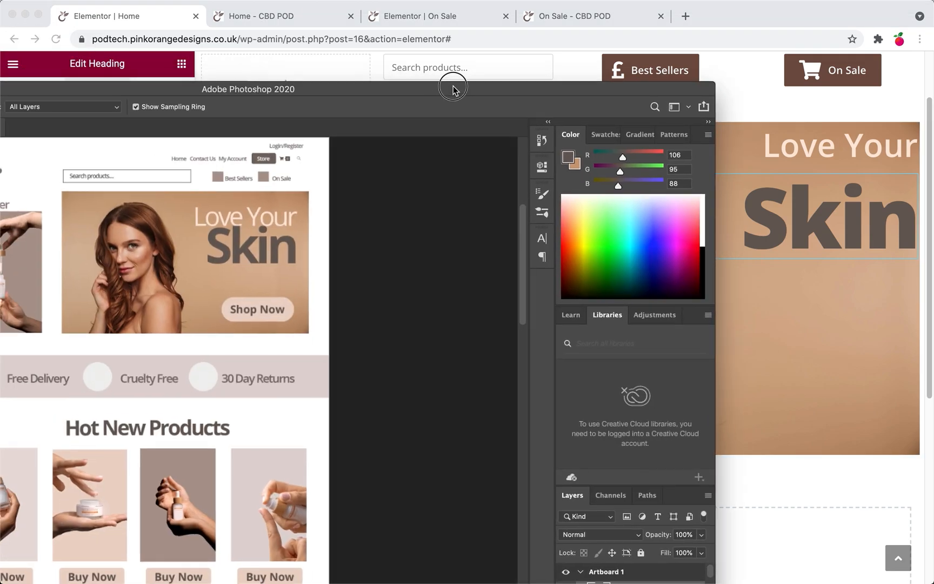
drag(454, 87, 494, 56)
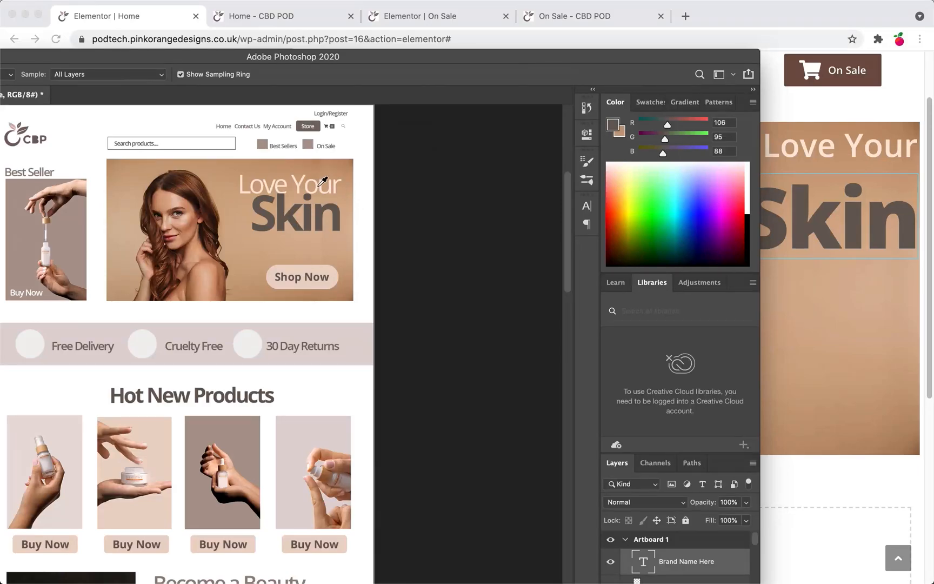
drag(573, 62, 0, 98)
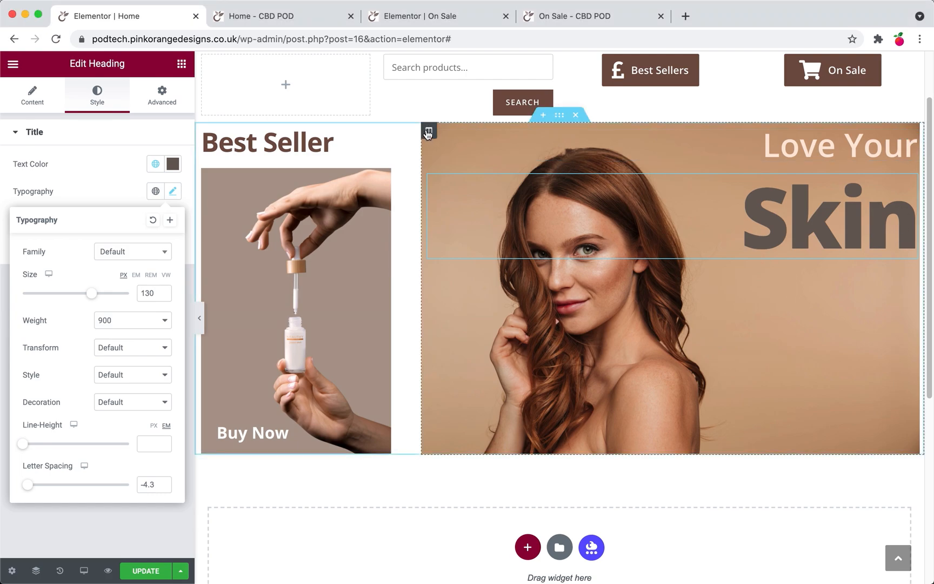
- Unlink the model banner column's padding values and set them to 47 px top and 50 px right
click(428, 131)
click(428, 133)
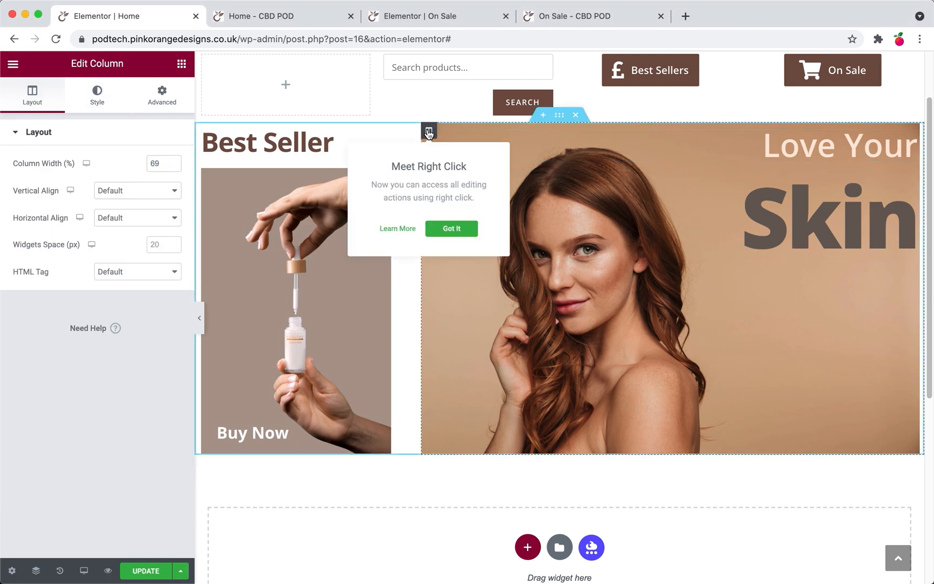
click(152, 104)
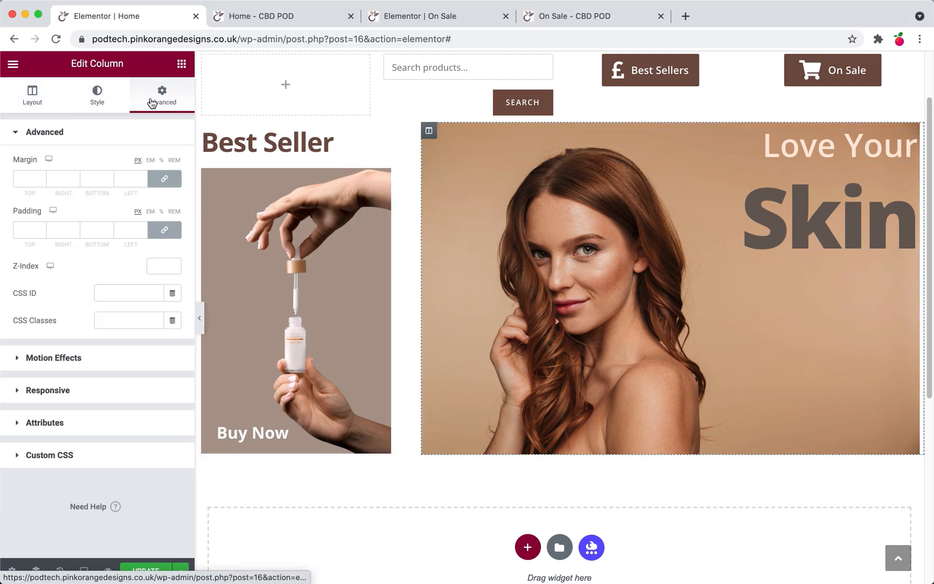
click(164, 234)
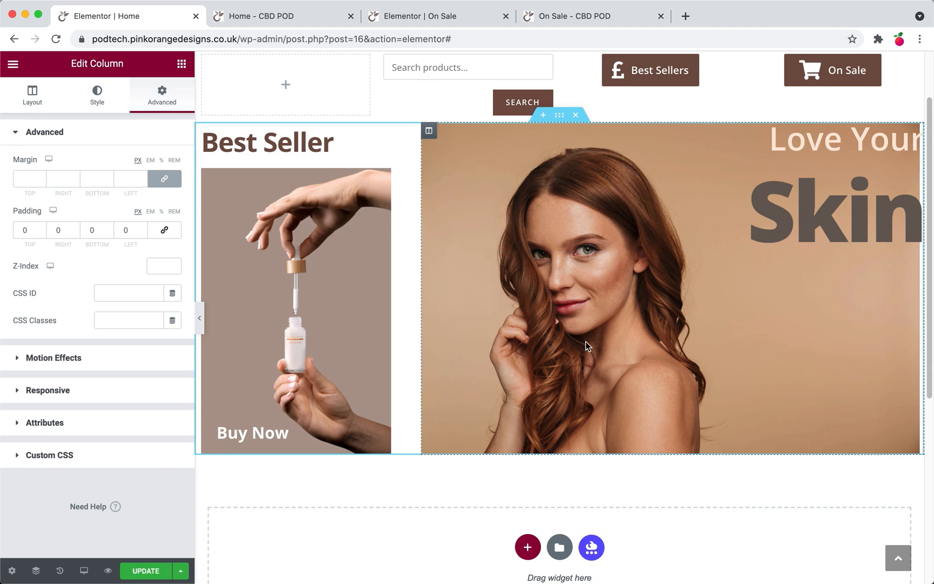
click(74, 229)
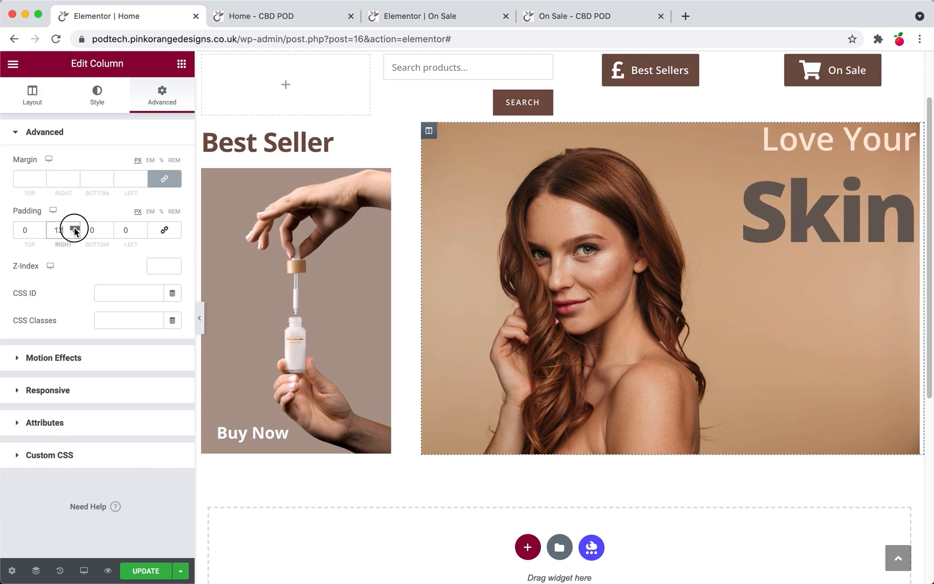
drag(74, 228, 40, 229)
- Set the Love Your heading's typography to weight 500, size 57 px and line height 0.1 em
click(780, 165)
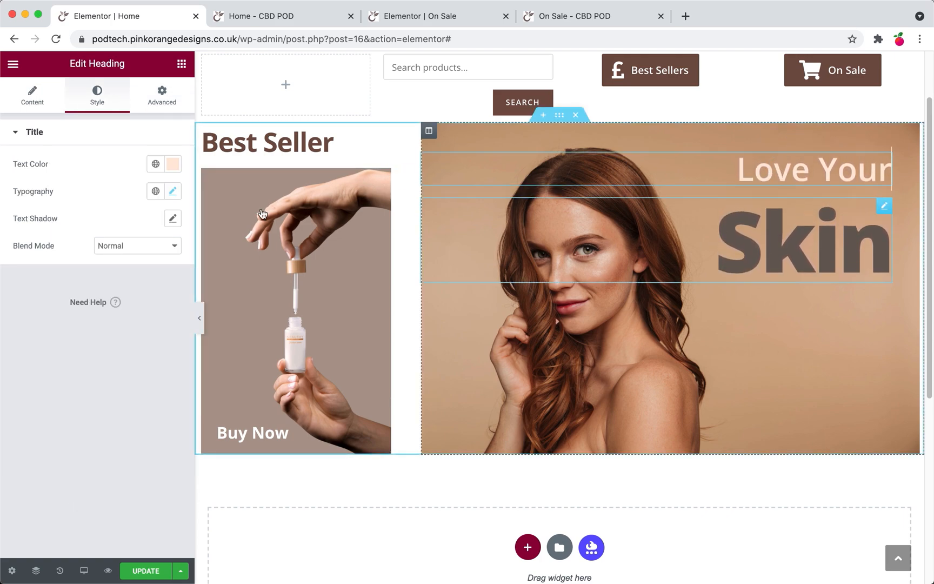
click(173, 191)
click(137, 323)
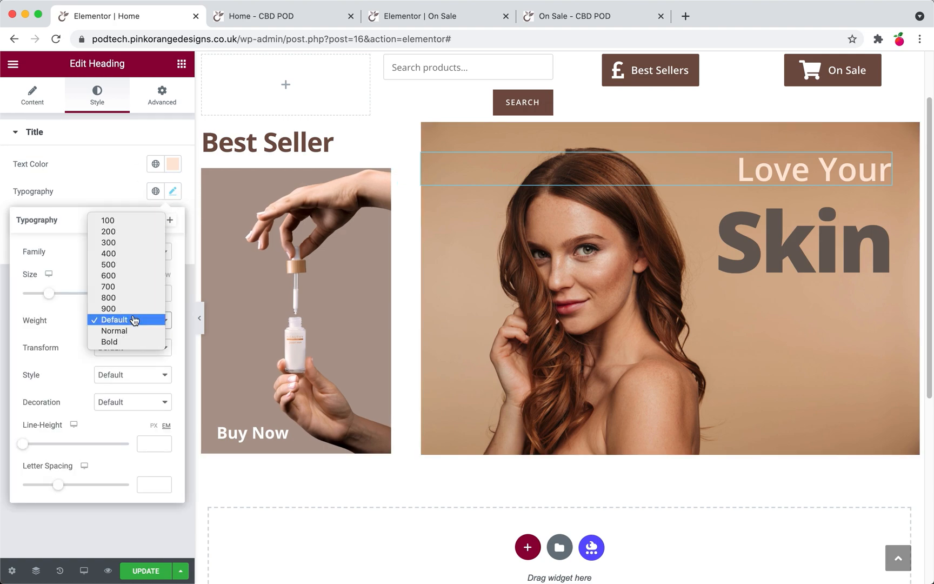
click(136, 270)
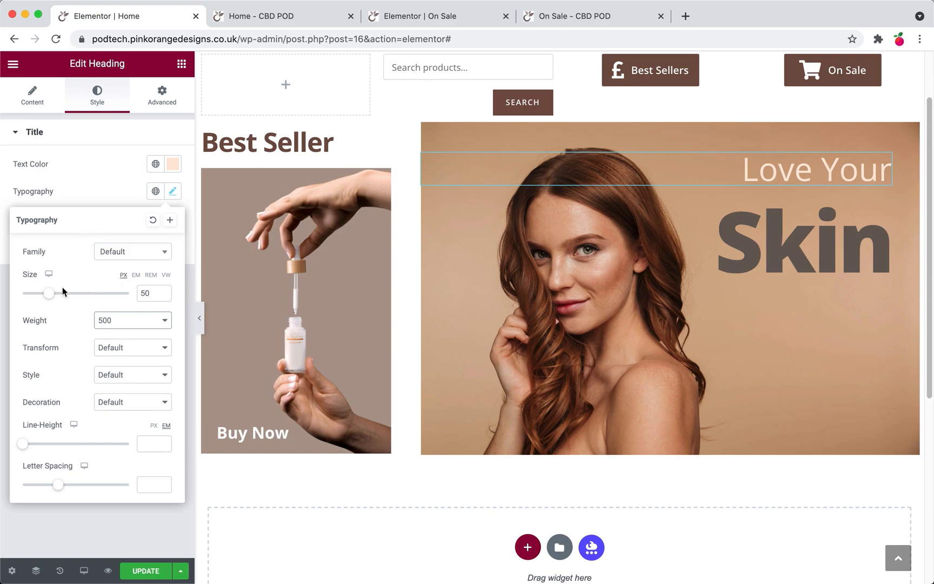
drag(44, 296, 52, 294)
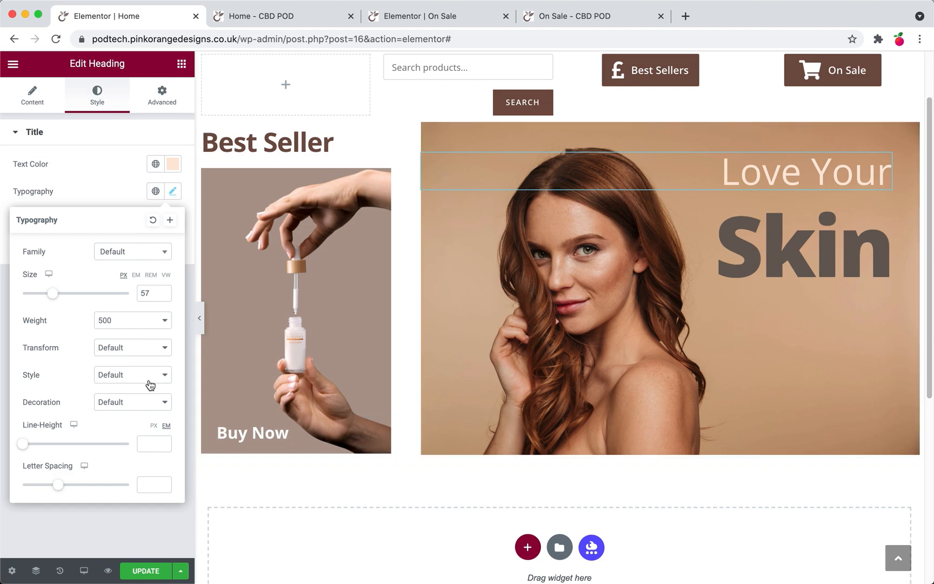
drag(27, 443, 17, 444)
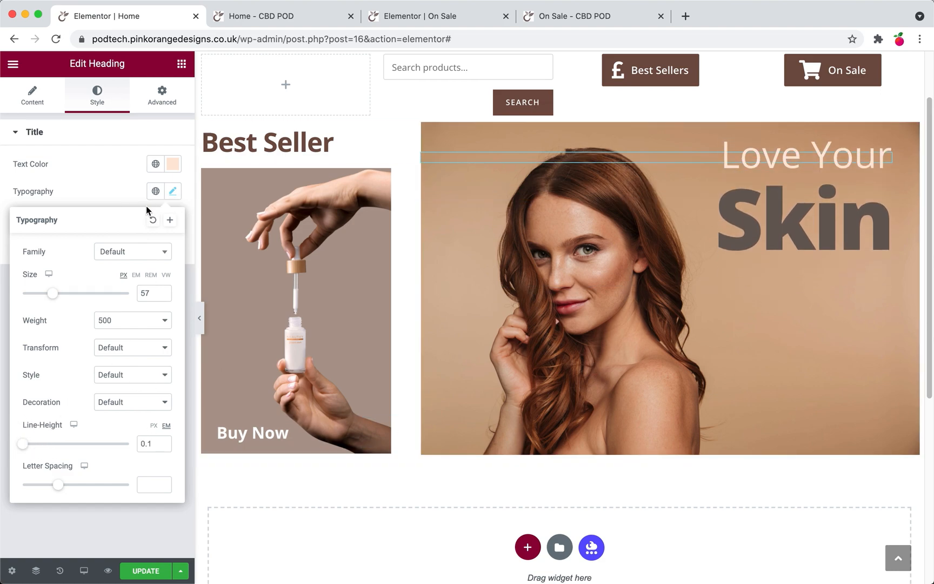
- Unlink the Love Your heading's margin and padding values and set its bottom margin to -28 px
click(170, 109)
click(164, 180)
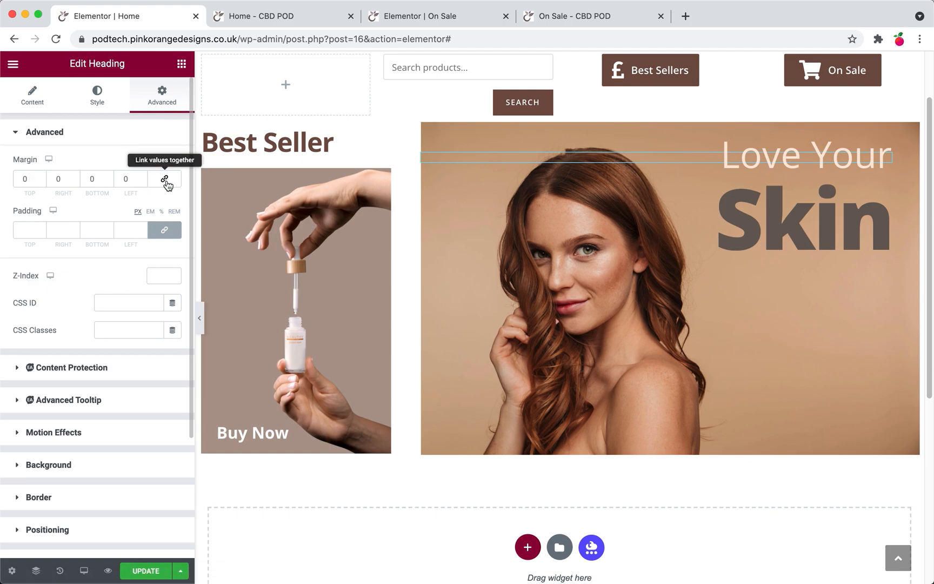
click(166, 231)
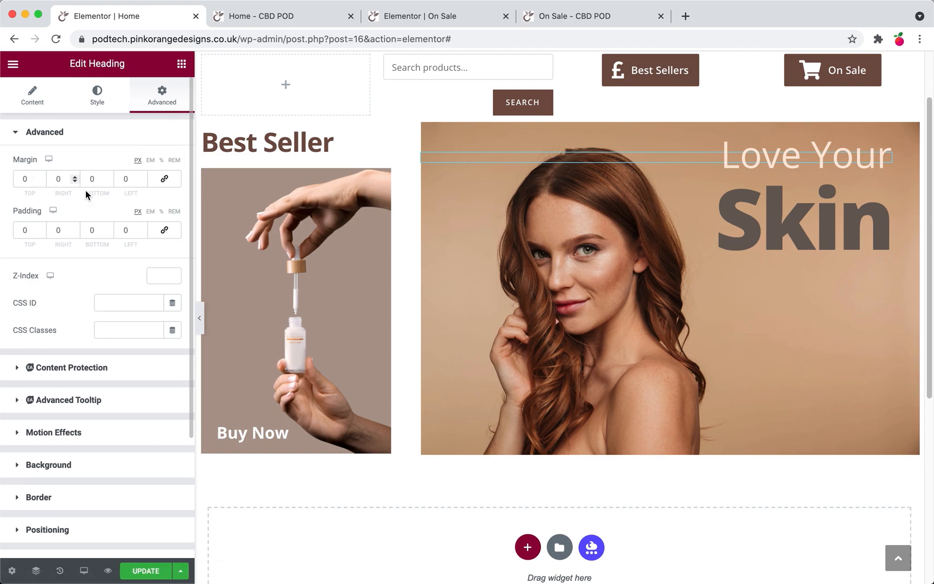
click(108, 182)
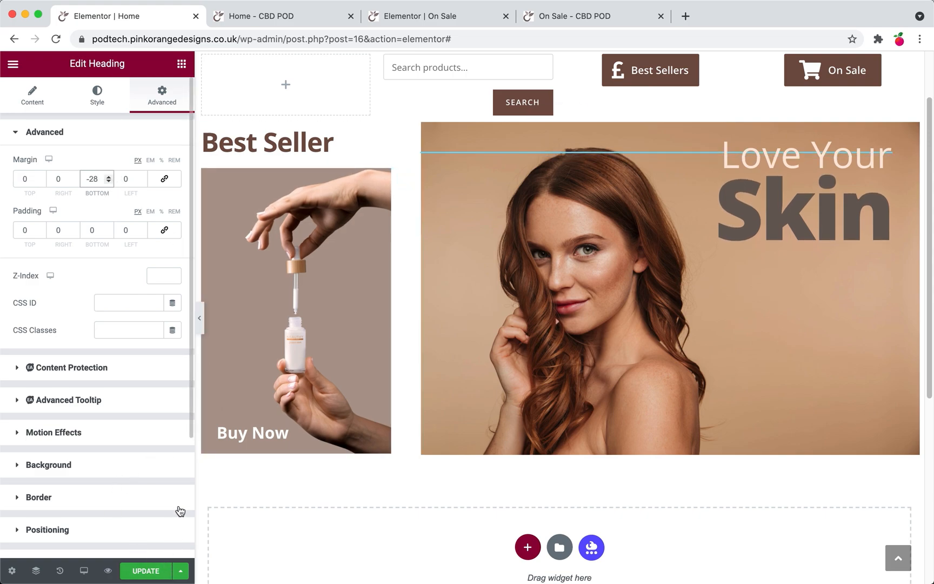
- Reduce the Skin heading's size to 111 px and set its unlinked top margin to -11 px
click(779, 226)
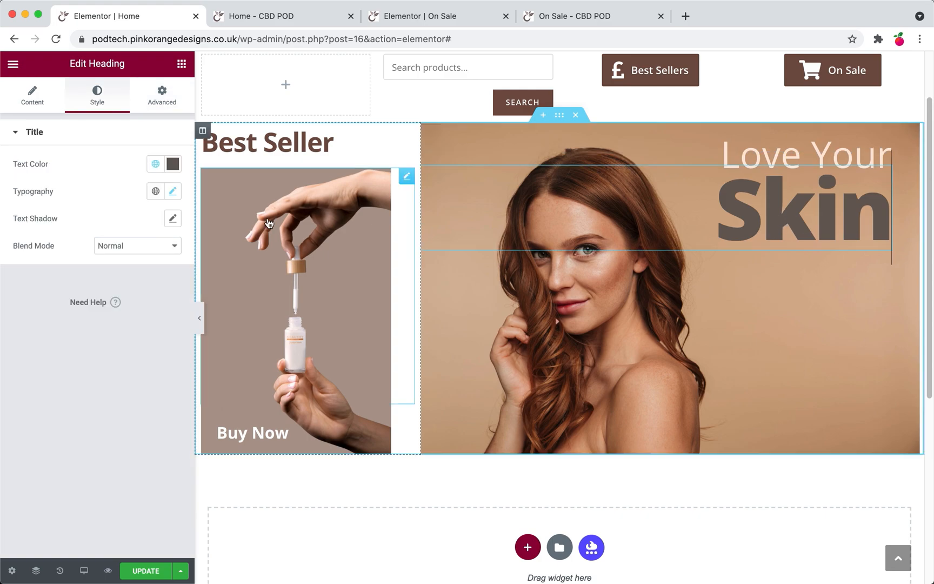
click(175, 192)
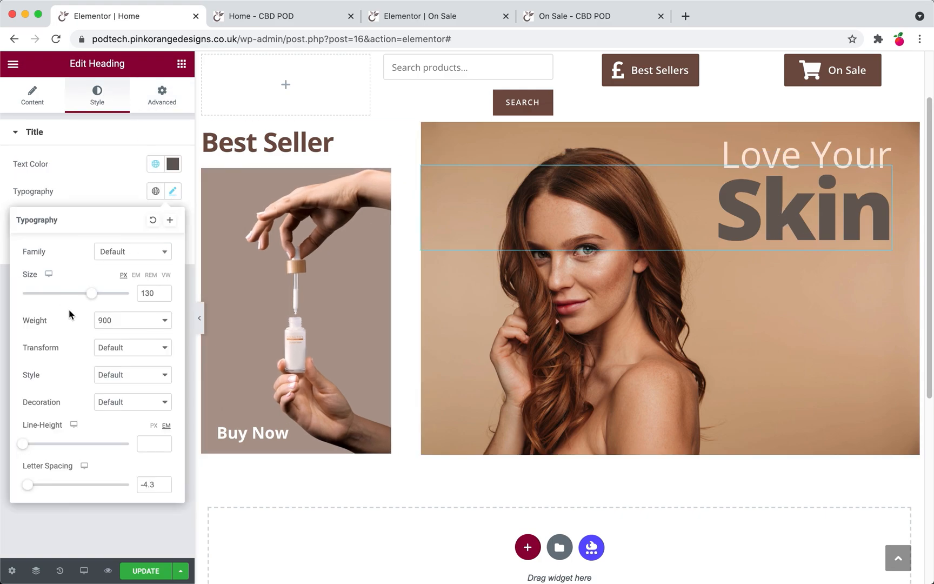
drag(92, 297, 81, 299)
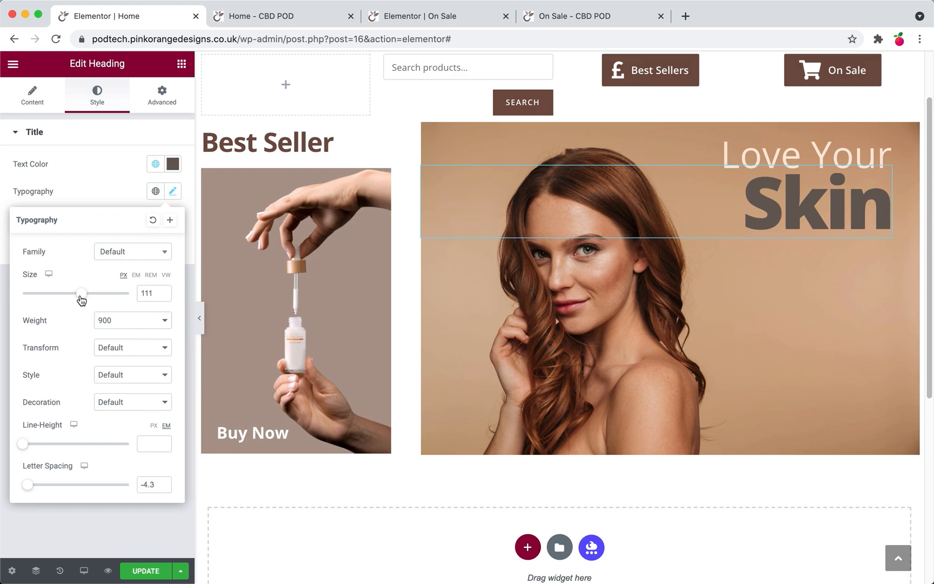
click(161, 108)
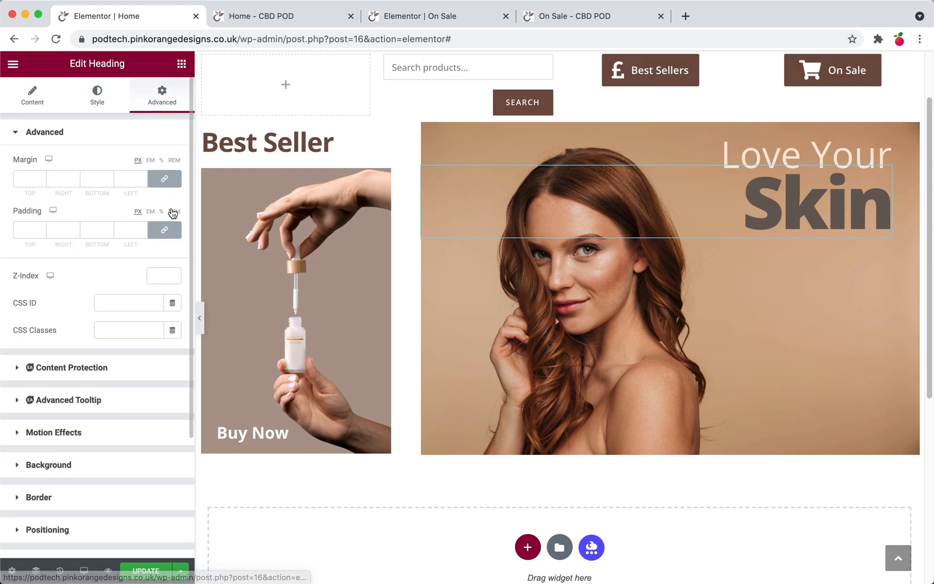
click(165, 178)
drag(43, 181, 42, 181)
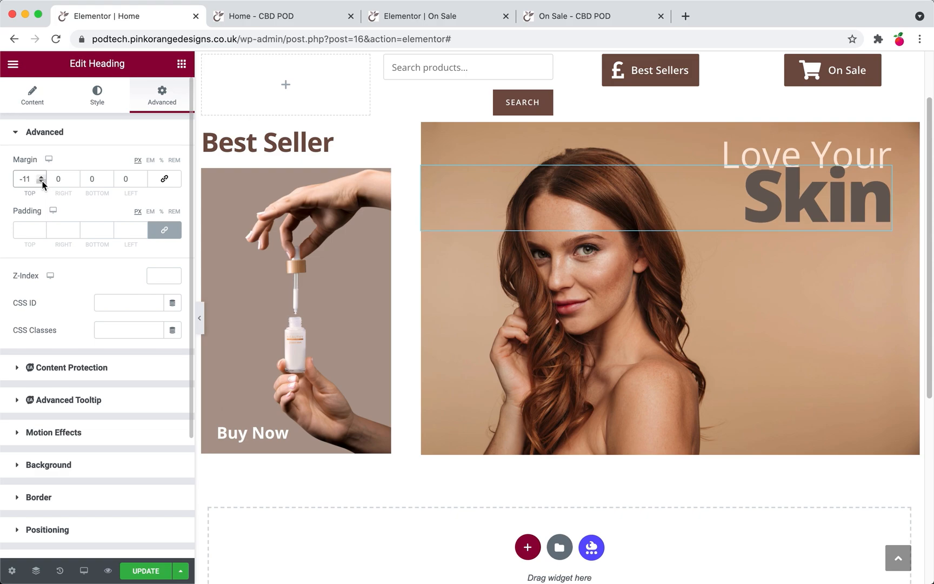
click(42, 181)
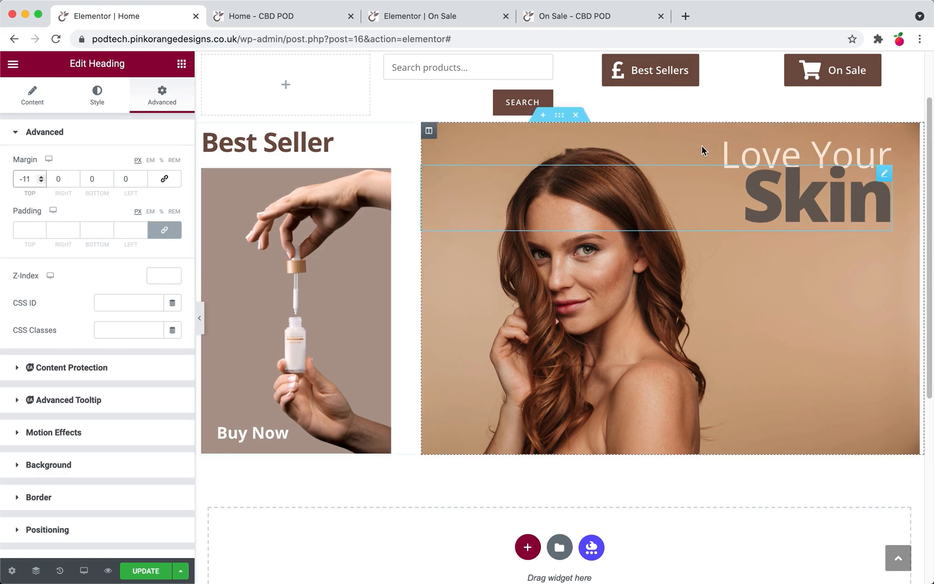
- Set the model banner column's padding to 74 px top and 71 px right, and update the page to check it in the preview
click(429, 131)
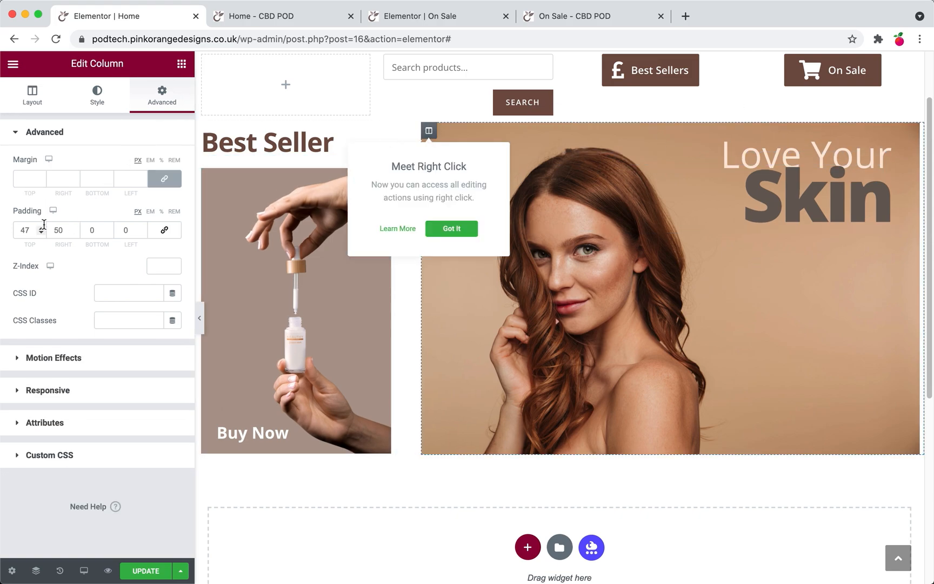
drag(42, 230, 74, 228)
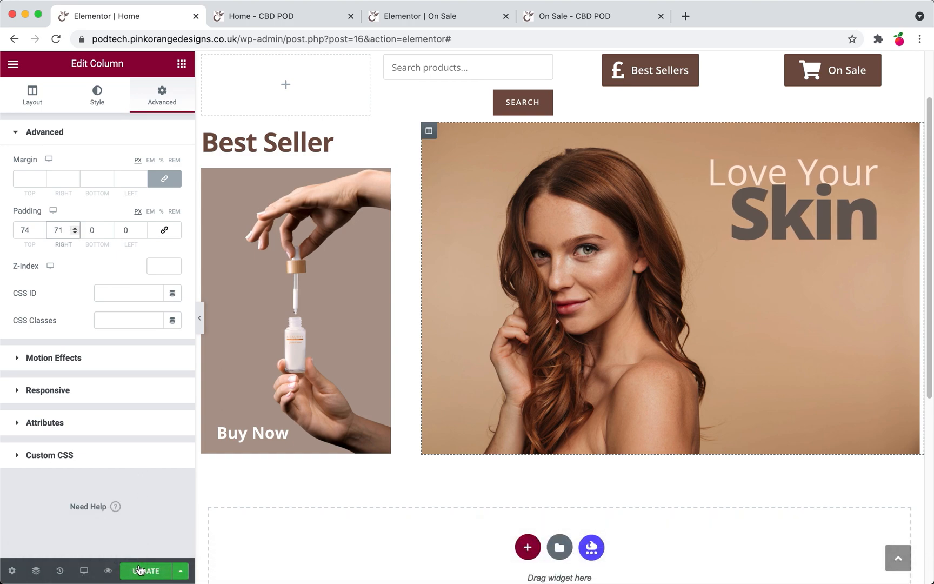
click(142, 571)
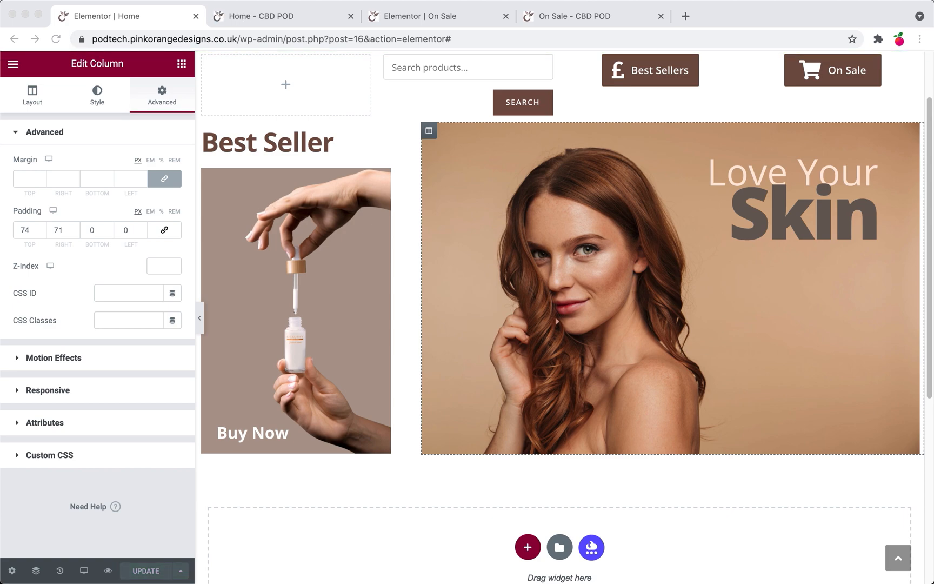
click(331, 21)
scroll(600, 309, down, 3)
scroll(600, 309, up, 2)
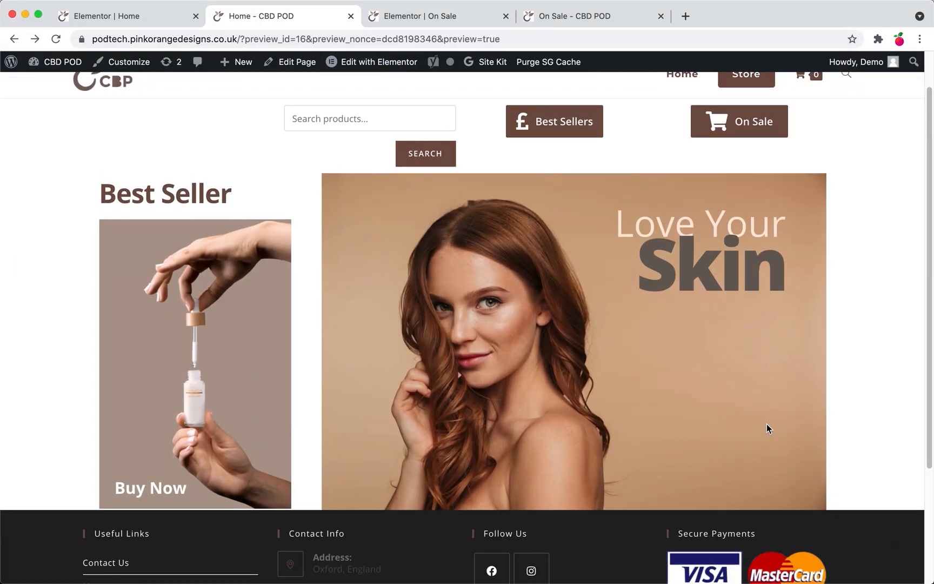
- Back in the Elementor editor, add a Button widget beneath the Skin heading and align it right
click(161, 16)
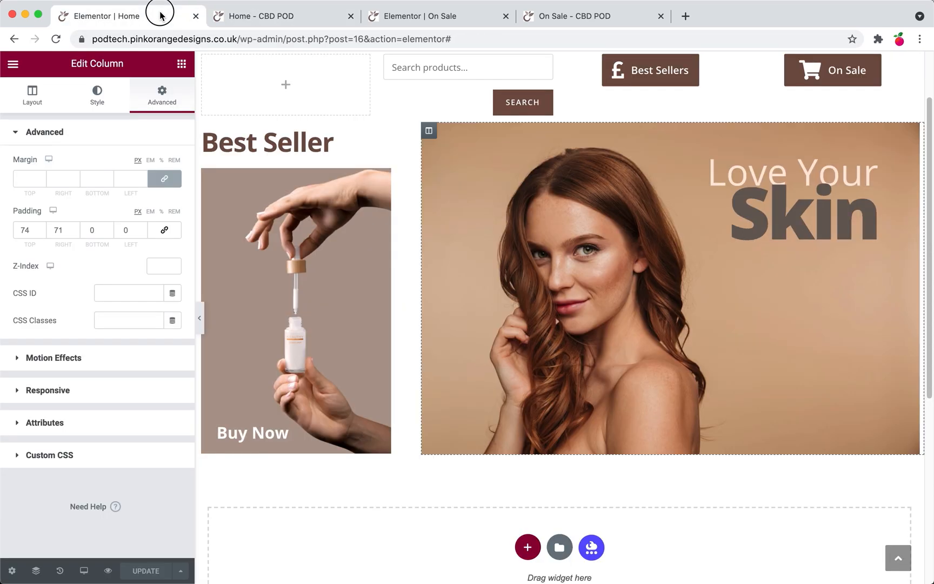
click(182, 64)
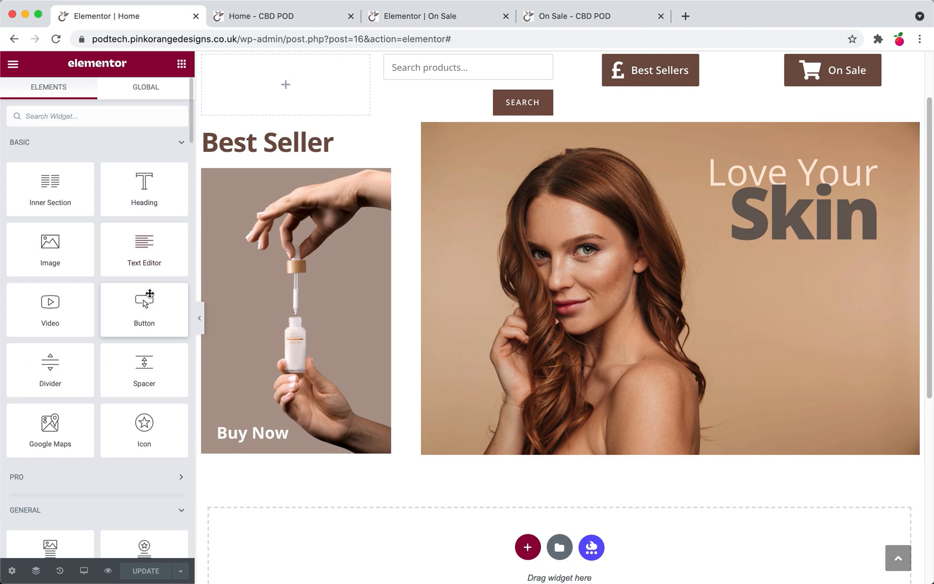
drag(144, 307, 700, 270)
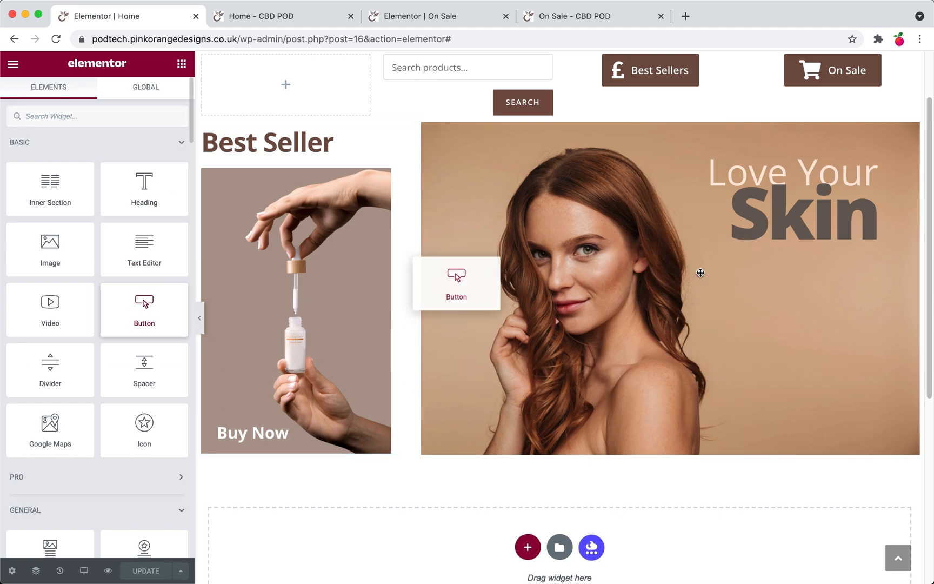
drag(595, 368, 782, 258)
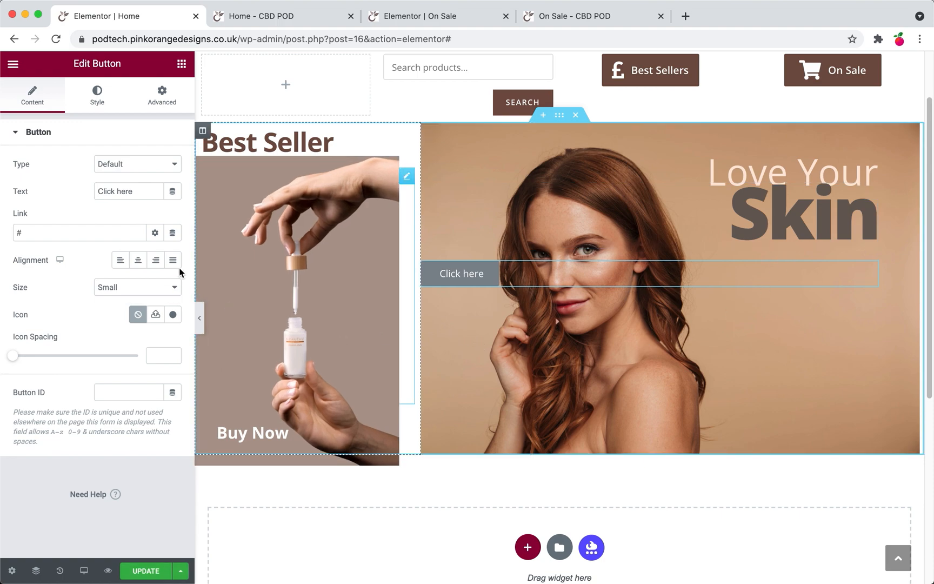
click(158, 266)
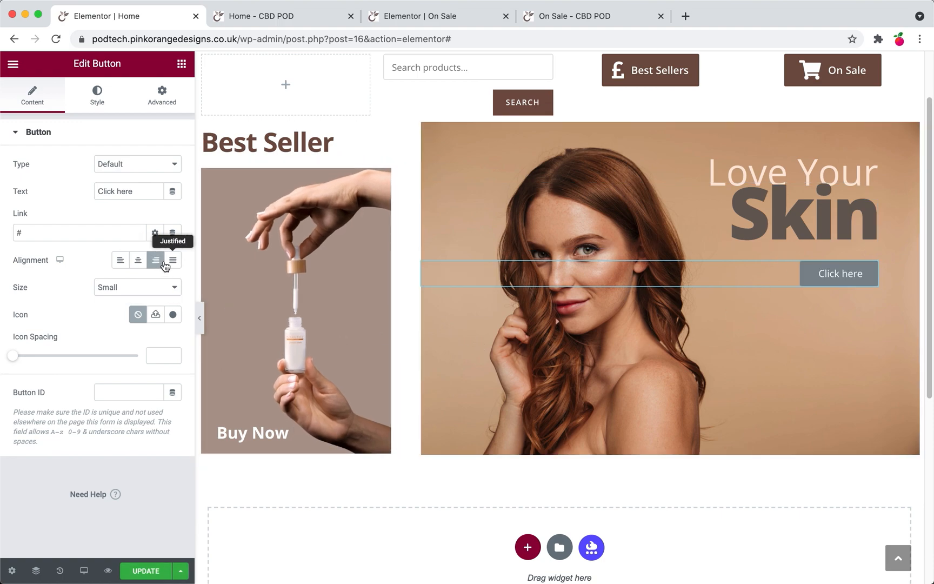
- Save the Love Your heading's text colour as a new global colour named "Primary Skin Light"
click(754, 161)
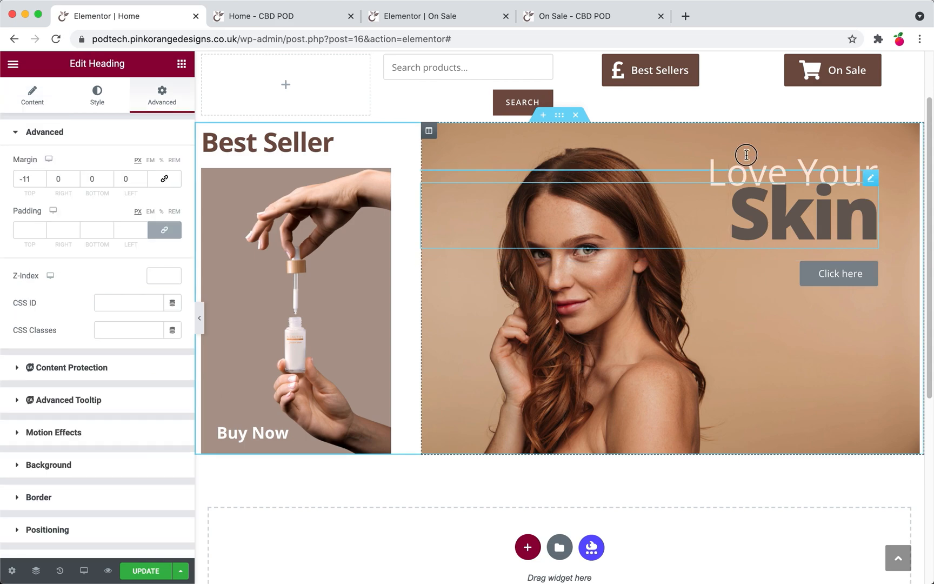
click(745, 155)
click(97, 94)
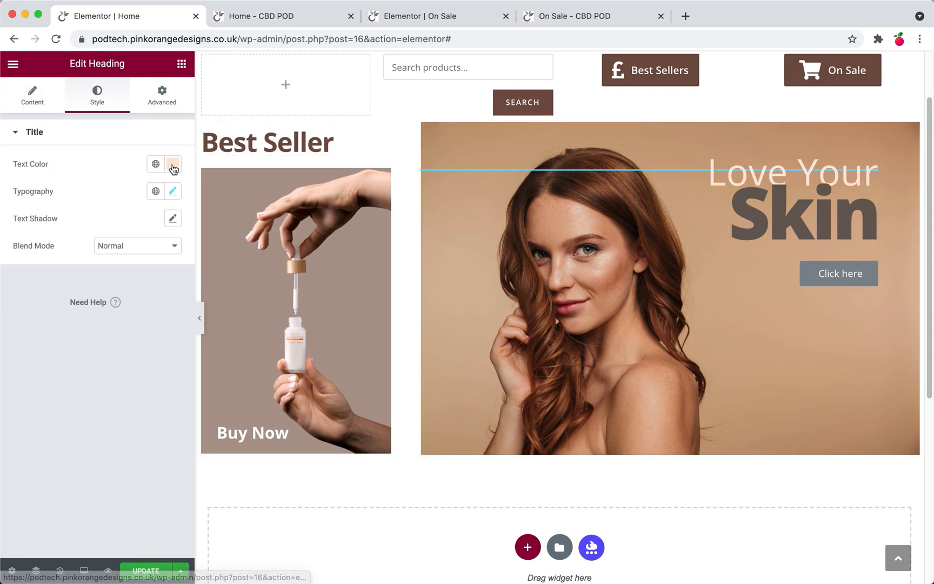
click(173, 163)
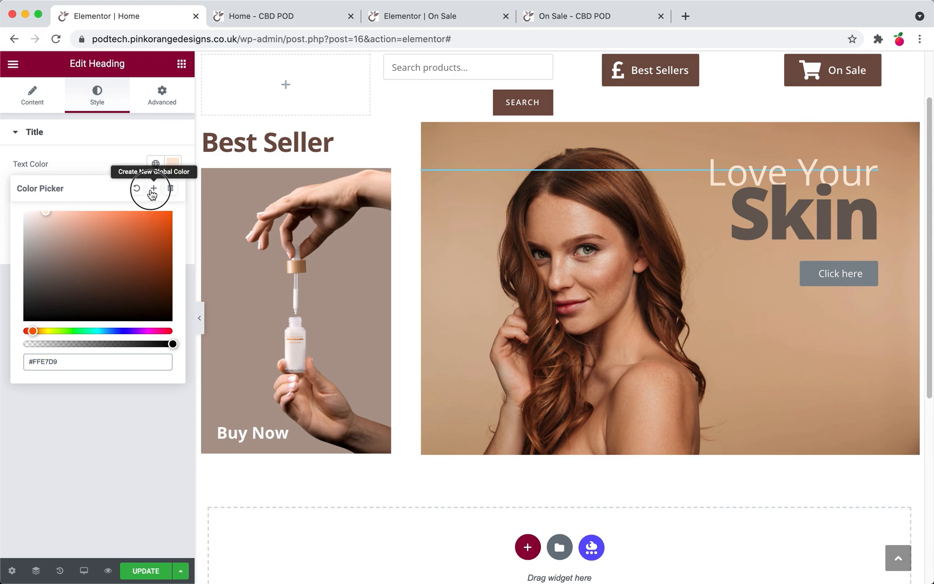
click(153, 189)
key(super+a)
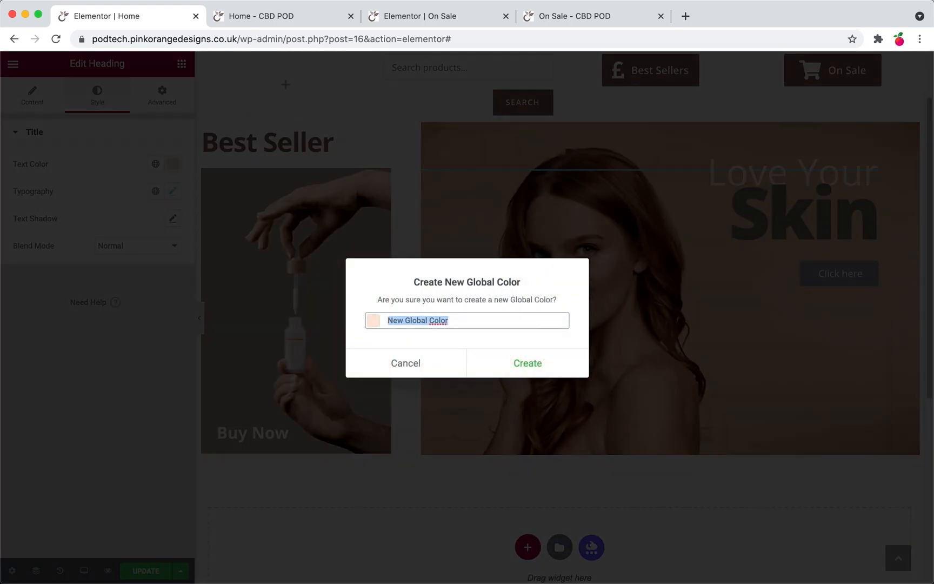
text(Primary Skin Light)
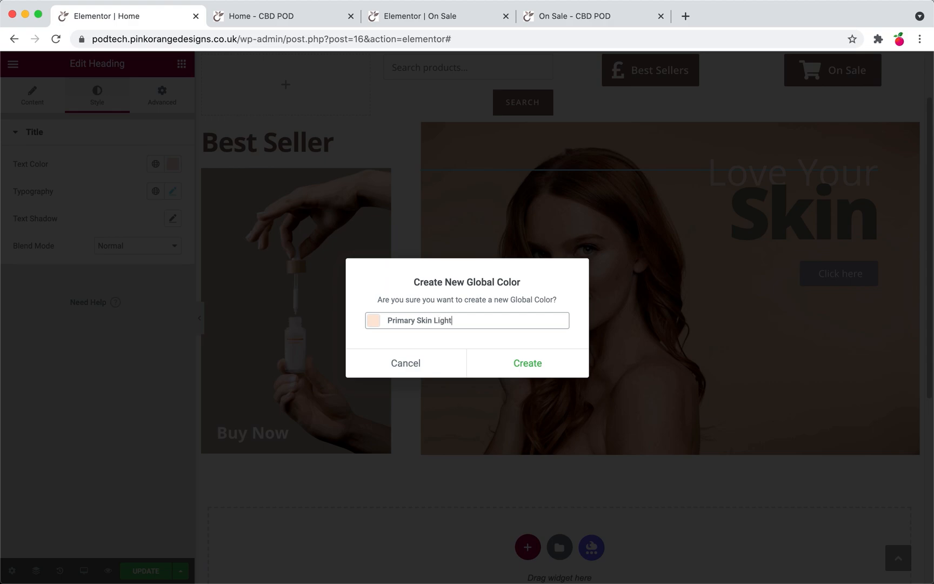
click(553, 364)
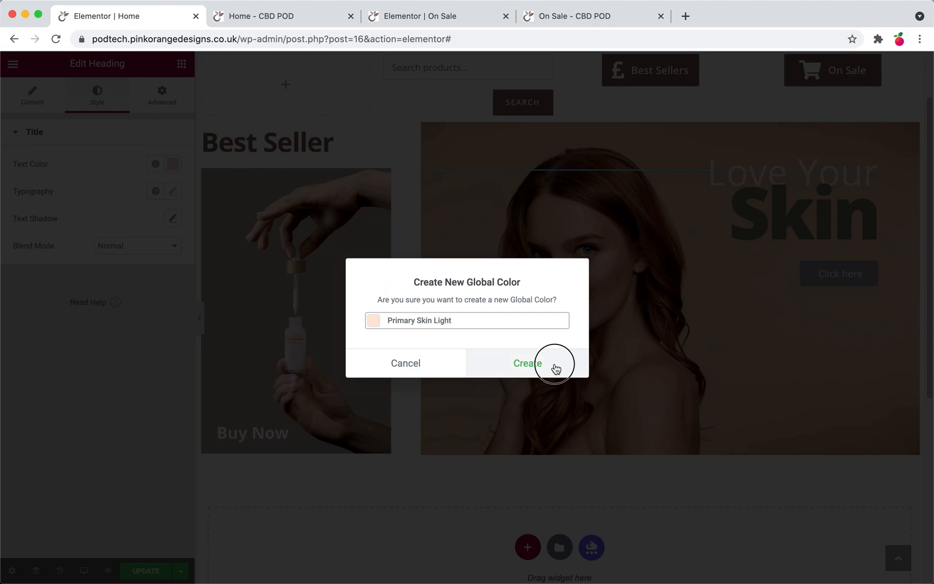
- Give the banner's Click here button the global background colour Primary Skin Light and the text colour Primary Colour 1
click(842, 273)
click(96, 95)
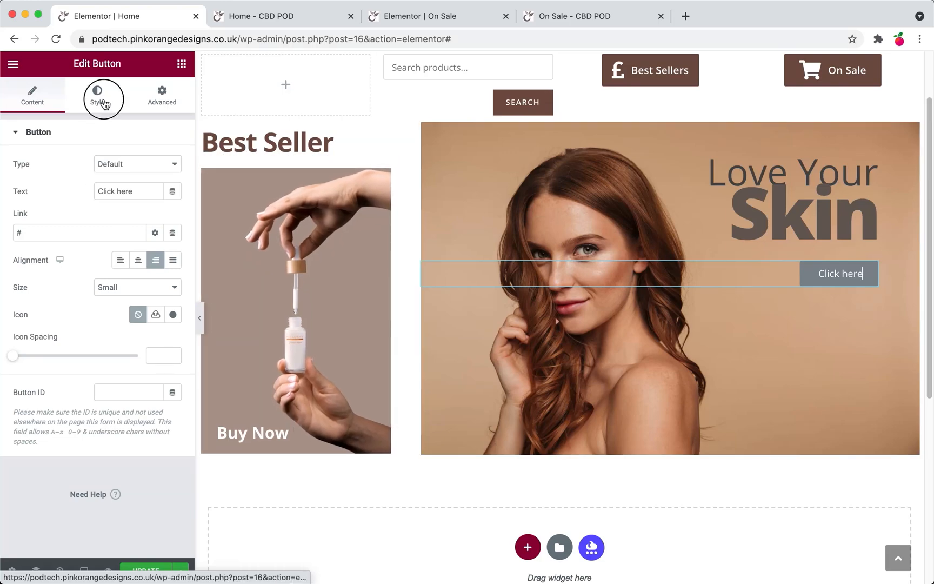
click(172, 272)
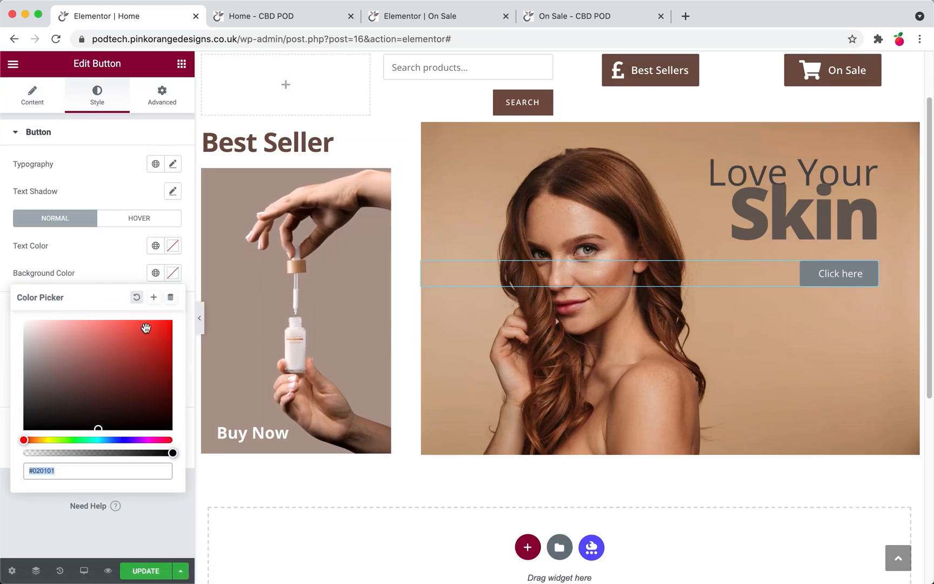
click(155, 272)
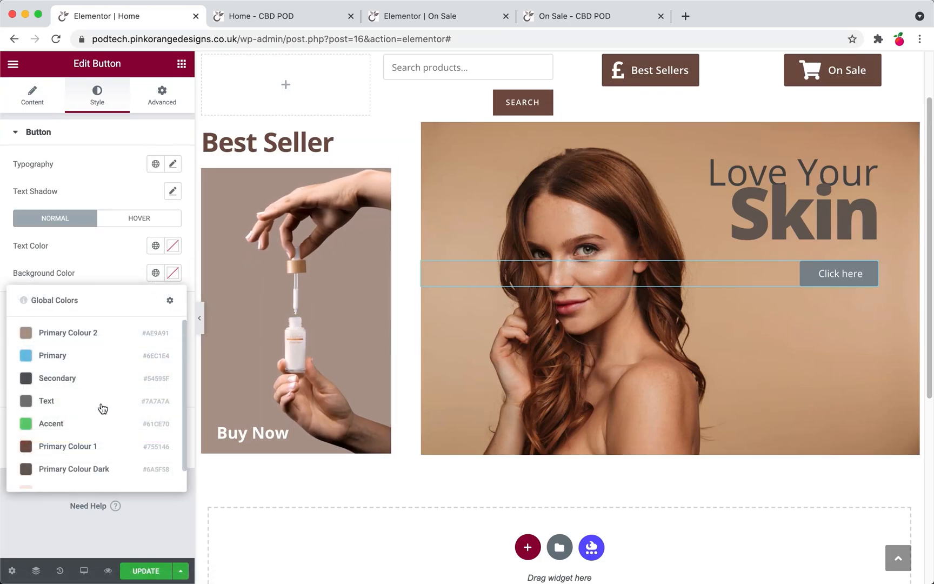
scroll(100, 432, down, 1)
click(96, 470)
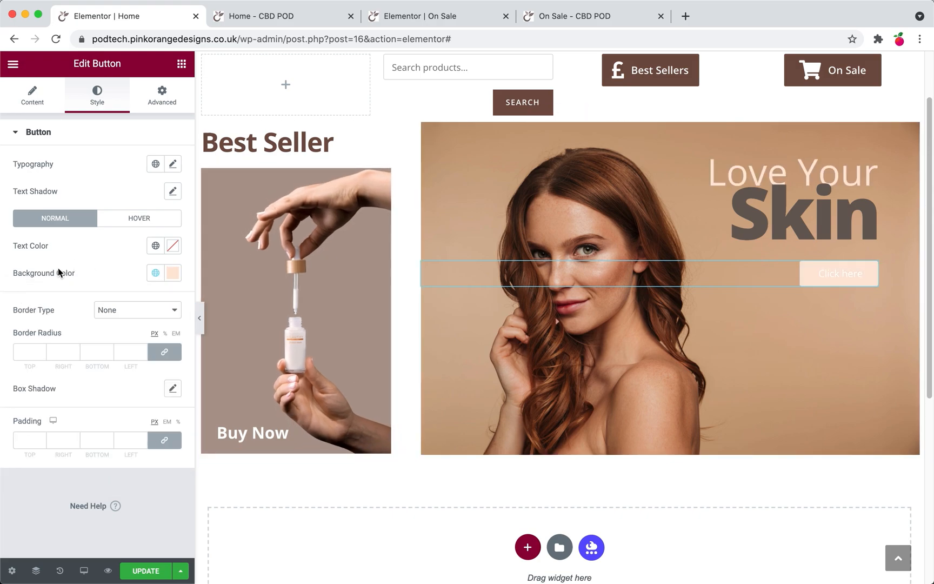
click(155, 246)
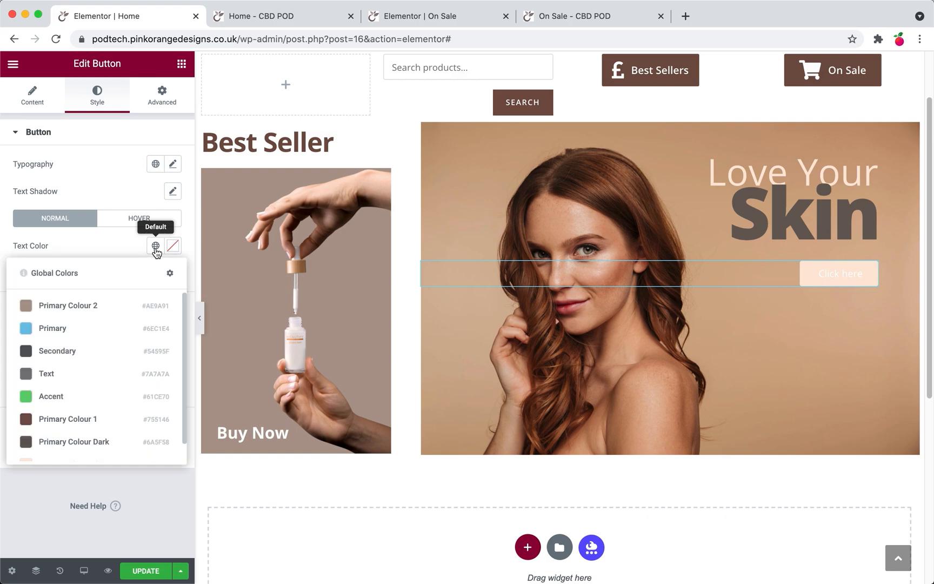
click(86, 417)
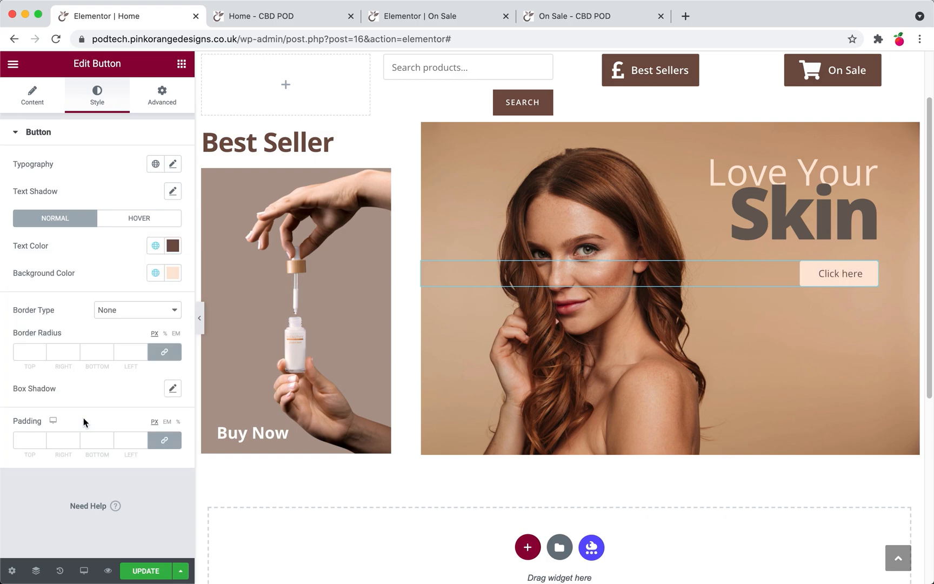
- Change the banner button's text to "Shop Now"
click(45, 100)
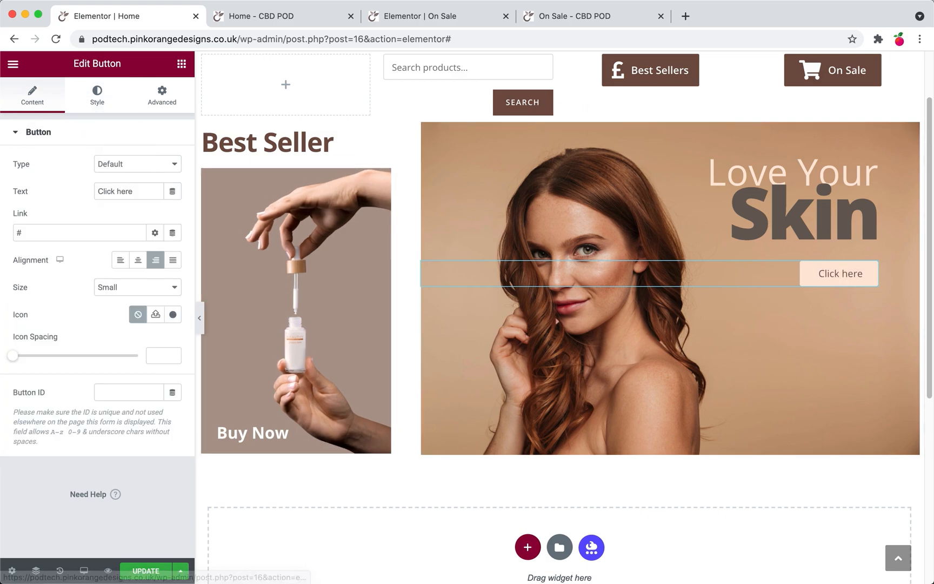
double_click(125, 191)
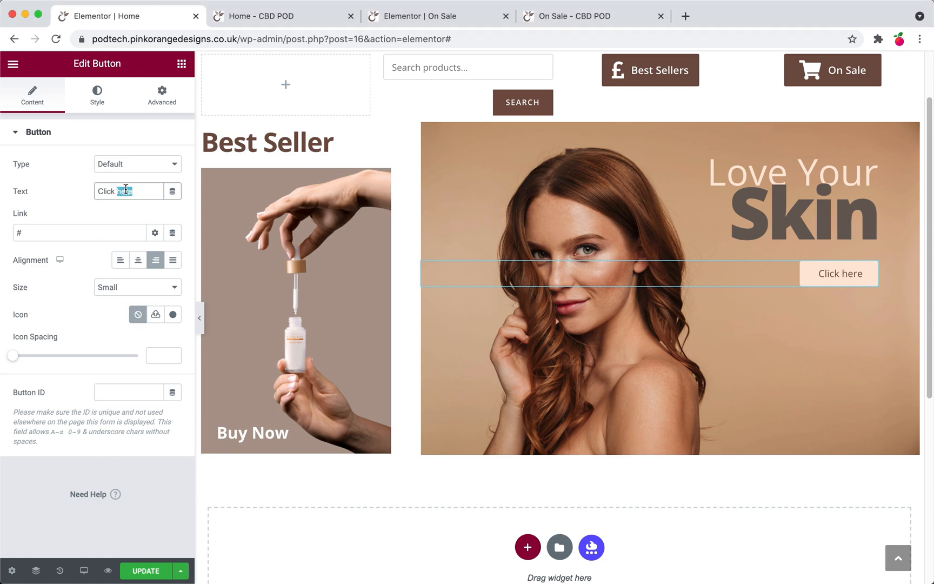
text(Shop )
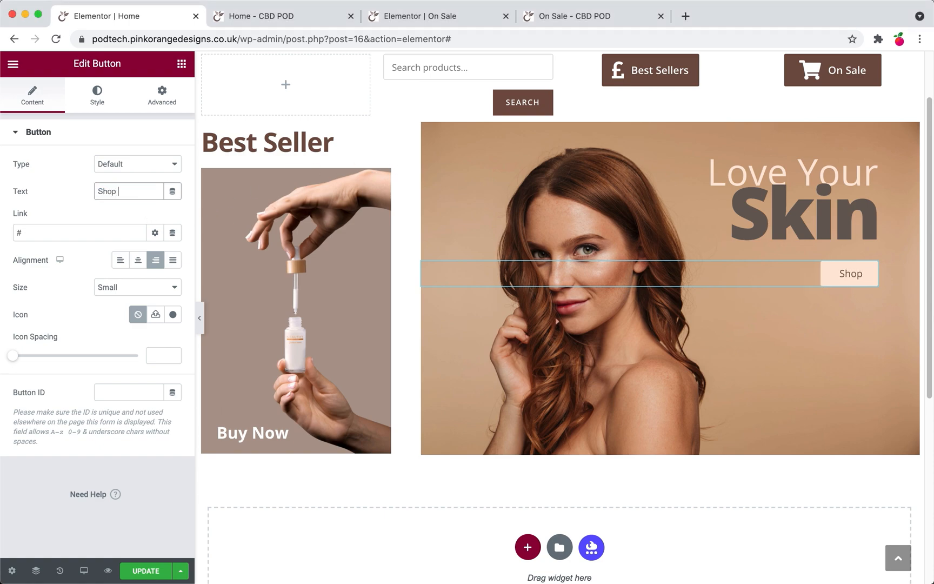
text(Now)
- In the On Sale preview's browser tab, open the WordPress dashboard's page list and copy the Store page's link address
scroll(504, 59, up, 3)
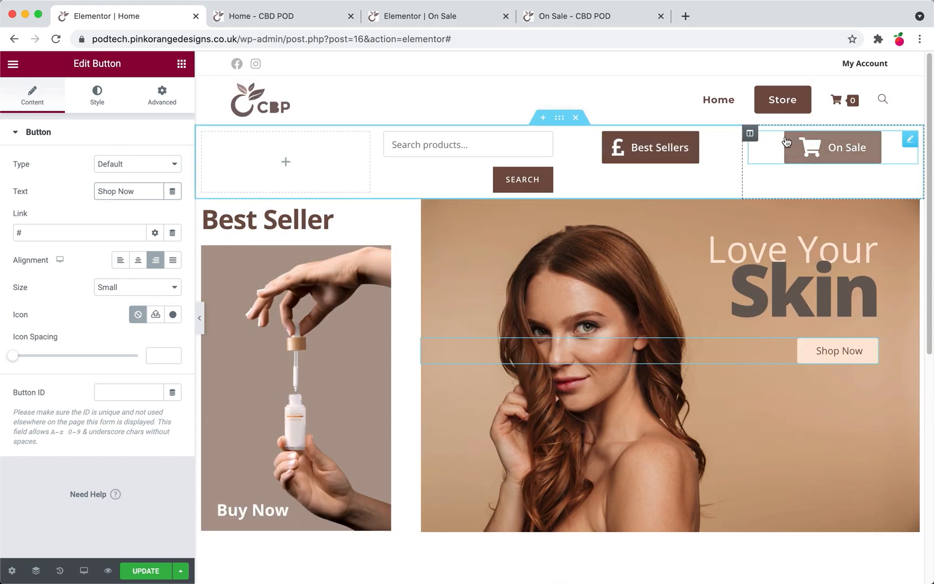
click(430, 18)
click(576, 15)
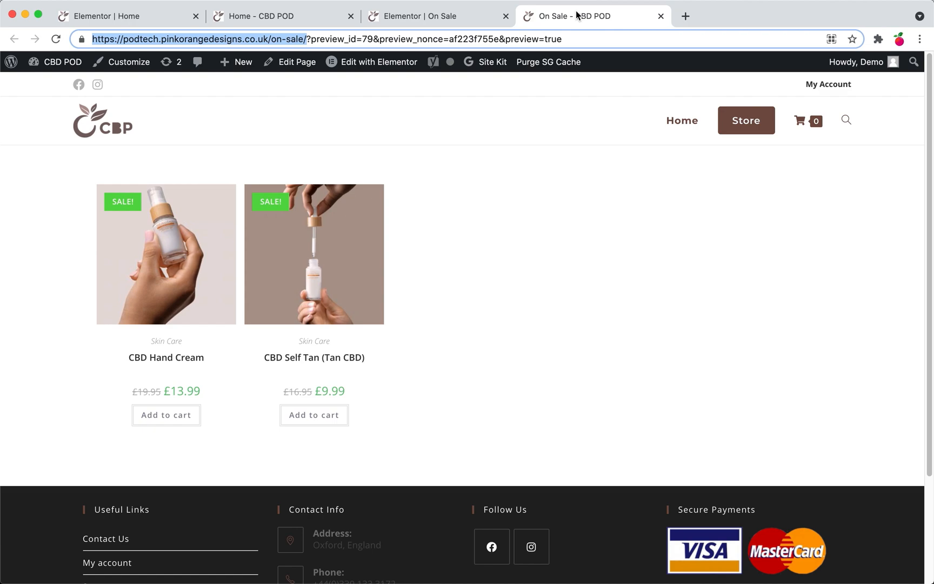
click(64, 64)
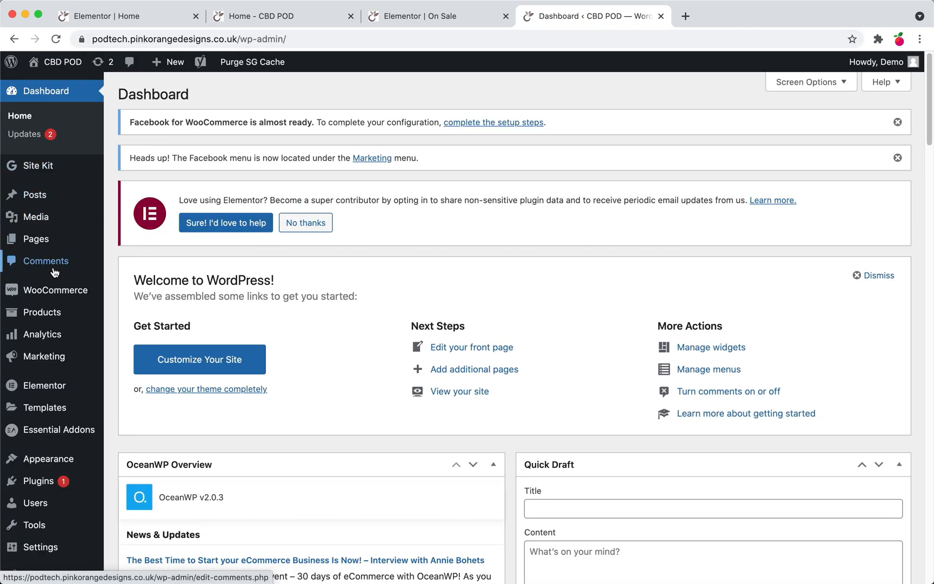
click(46, 239)
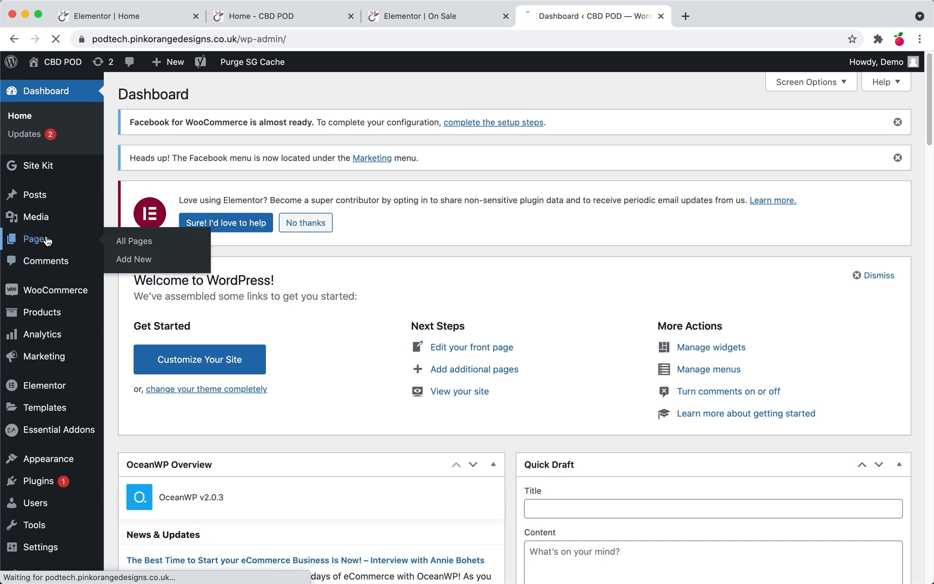
scroll(258, 338, down, 5)
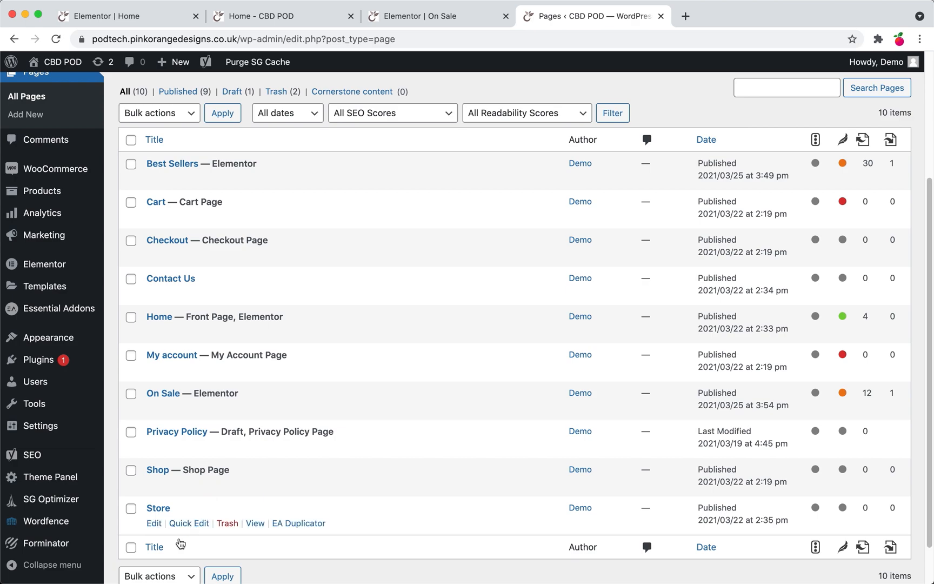
right_click(258, 523)
click(333, 473)
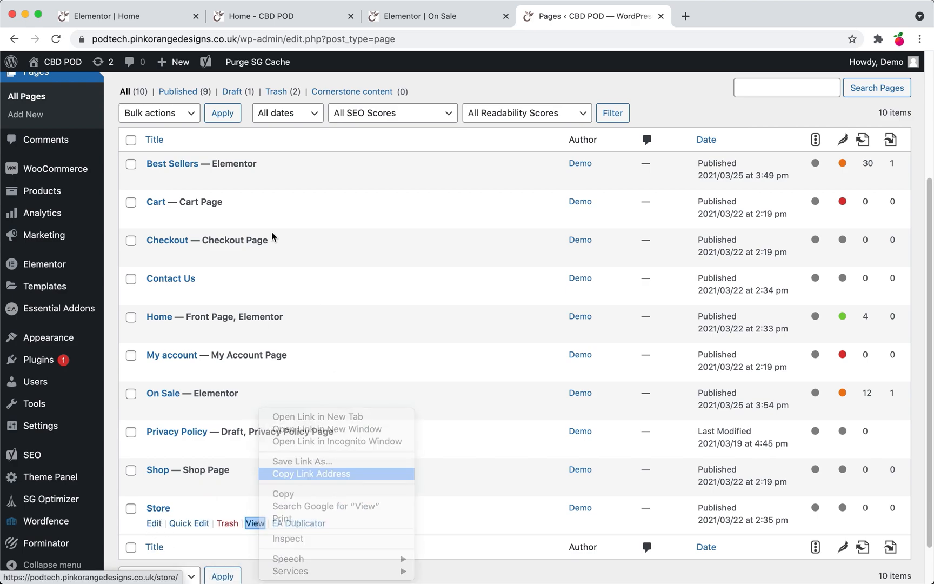
- Back in the Home page editor, replace the Shop Now button's link with the copied Store page address
click(136, 22)
click(66, 238)
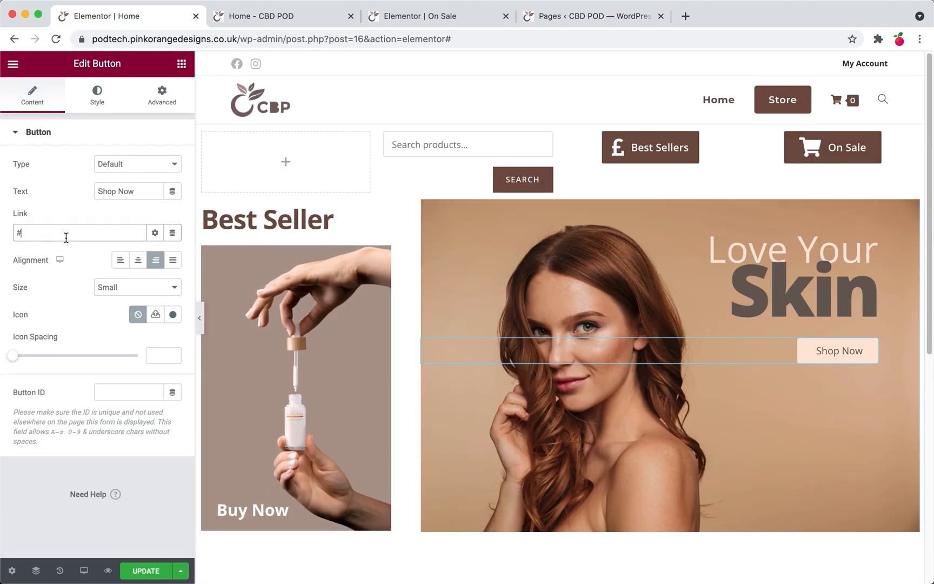
triple_click(66, 237)
key(super+v)
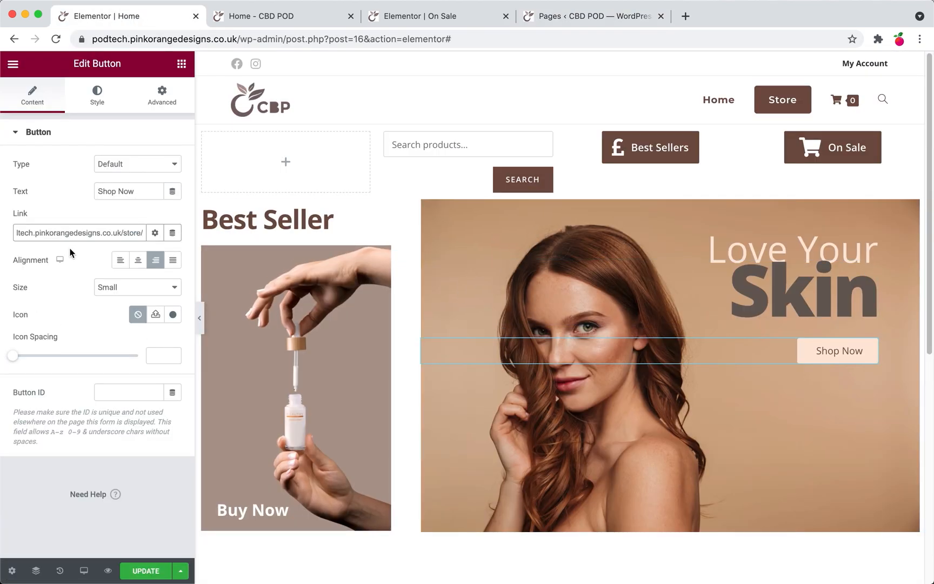
- Set the Shop Now button's text to weight 600 and size 18 px, and its border radius to 34 px on all corners
click(97, 98)
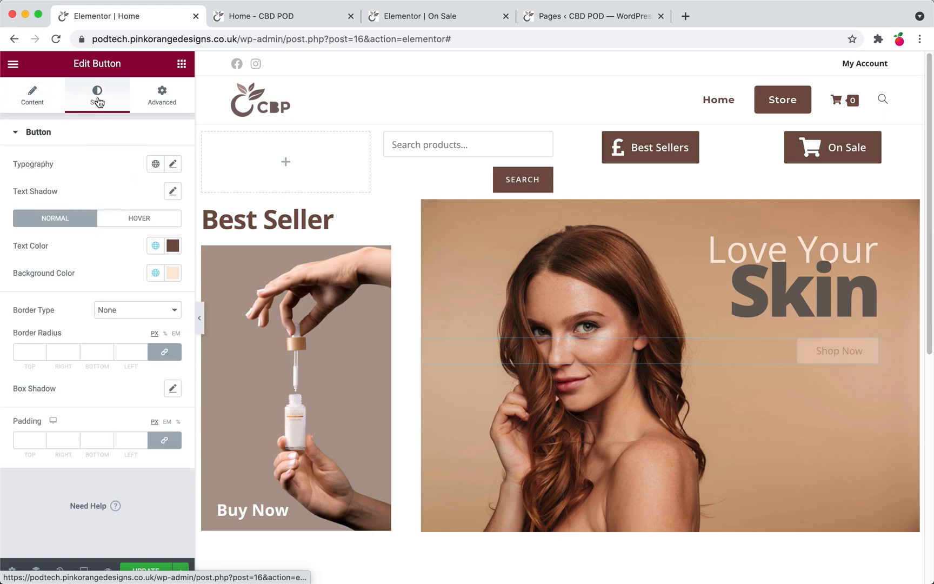
click(173, 164)
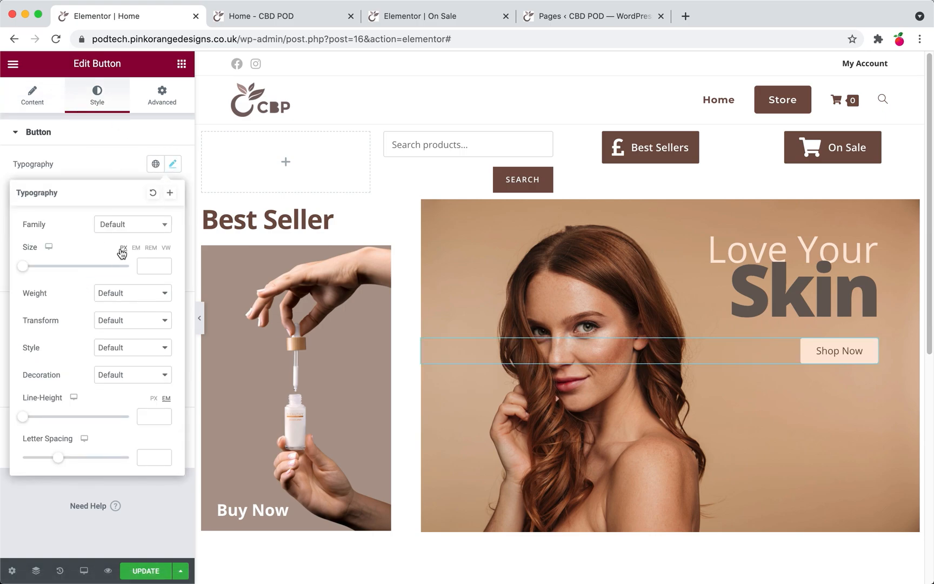
click(114, 294)
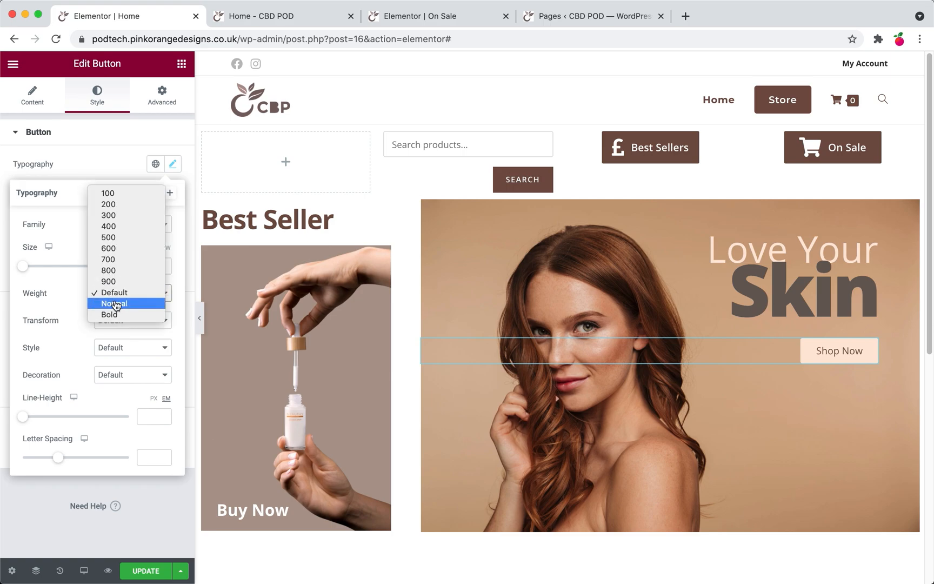
click(116, 255)
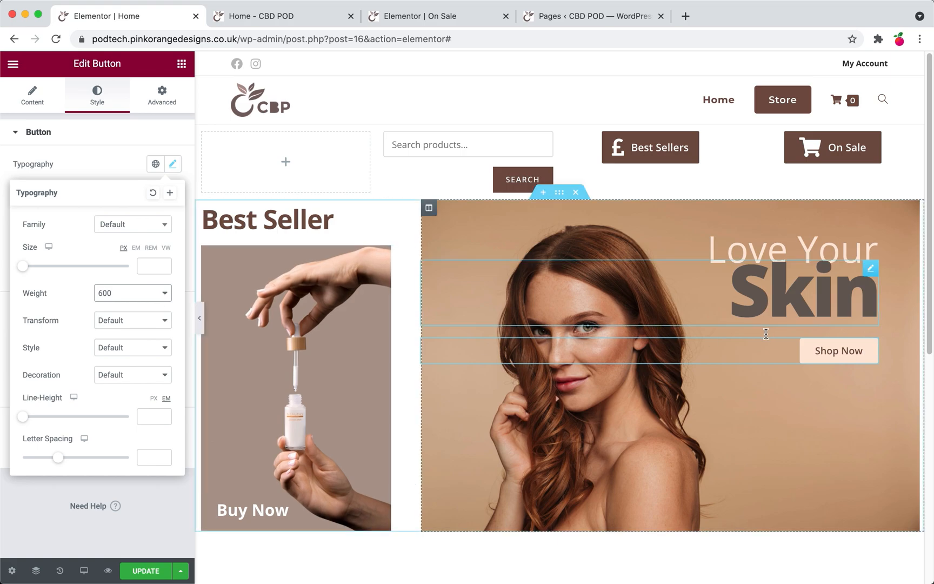
click(93, 157)
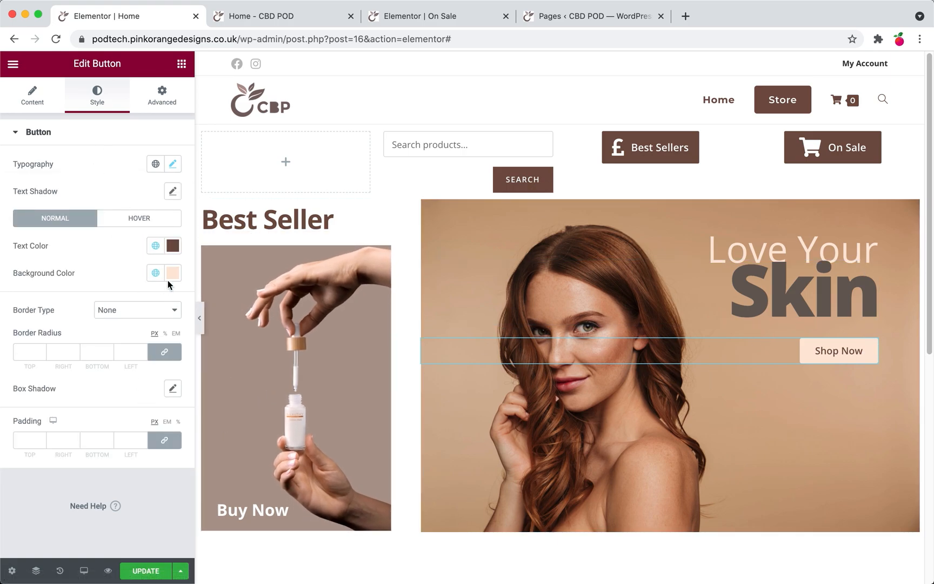
click(173, 164)
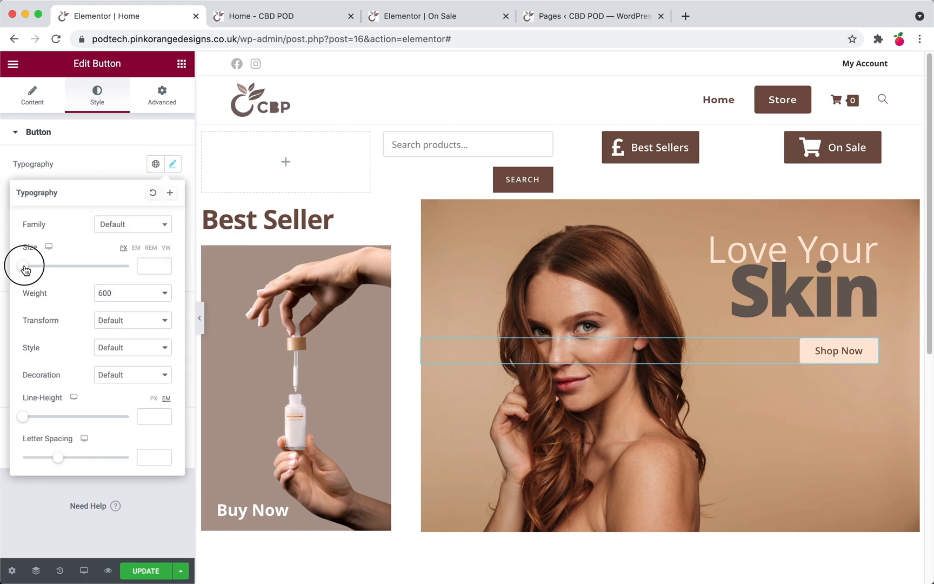
drag(30, 268, 33, 269)
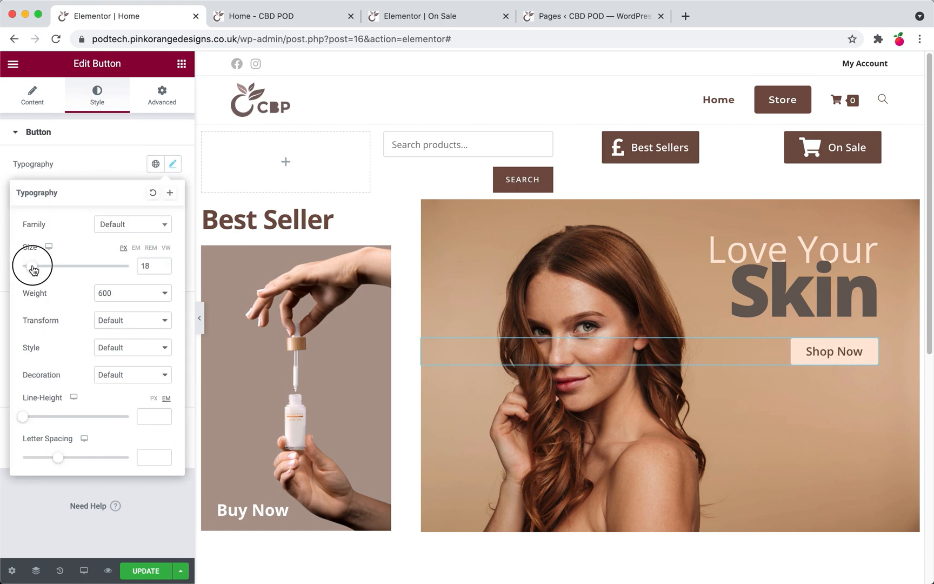
click(90, 169)
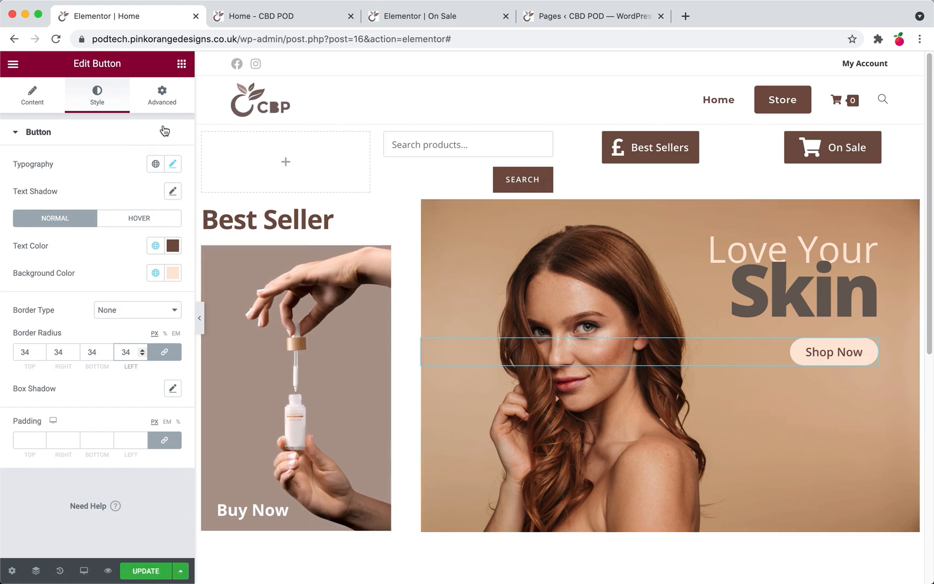
- Unlink the Shop Now button's margin values and set its top margin to 125 px
click(171, 95)
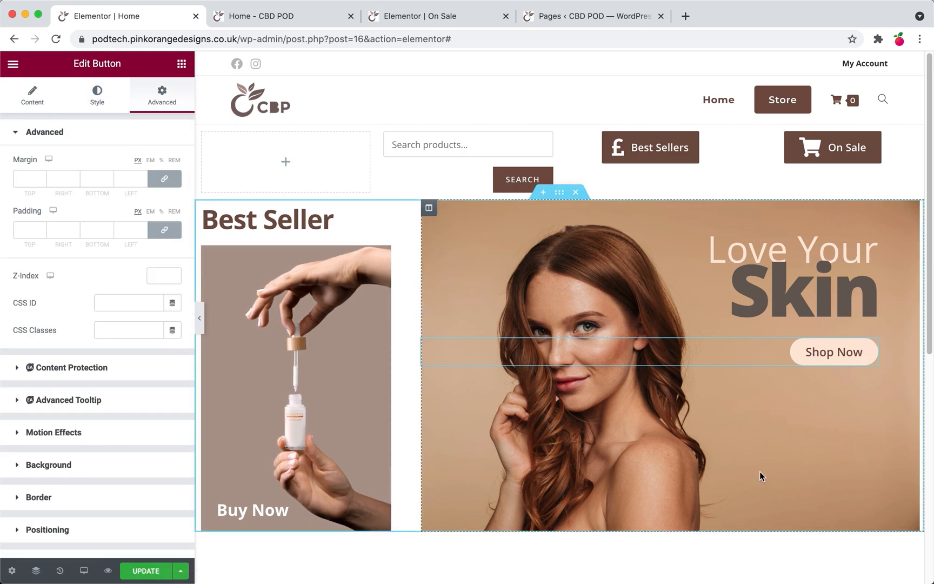
click(165, 185)
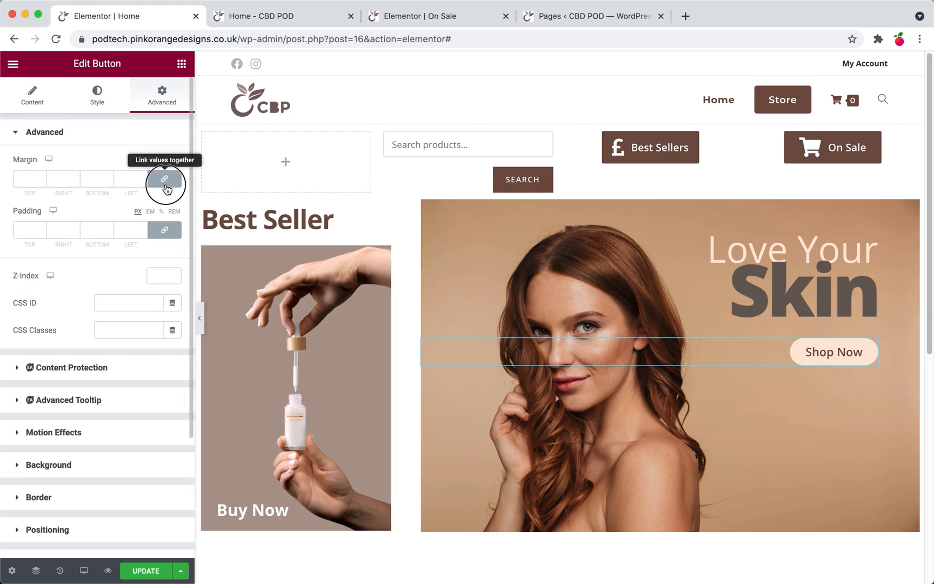
click(40, 177)
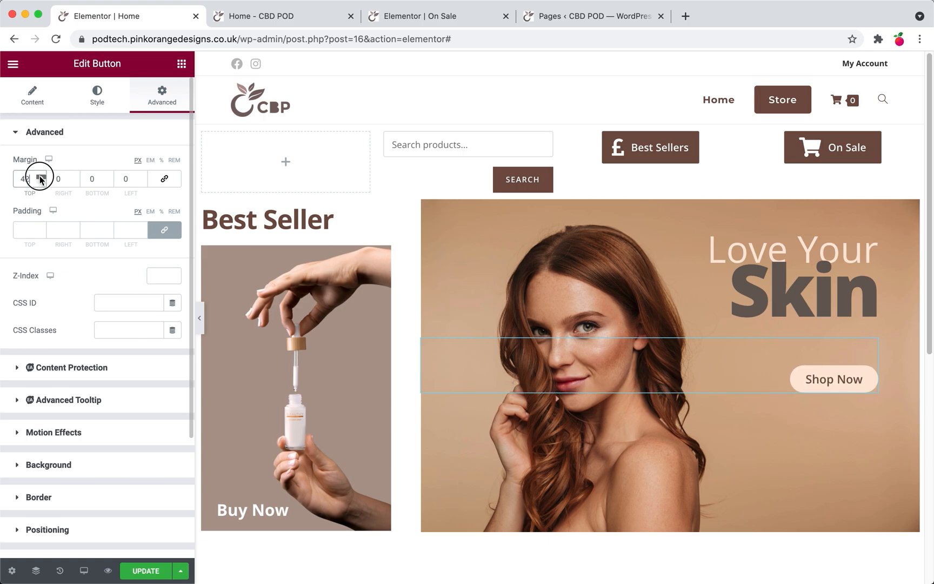
drag(40, 178, 40, 178)
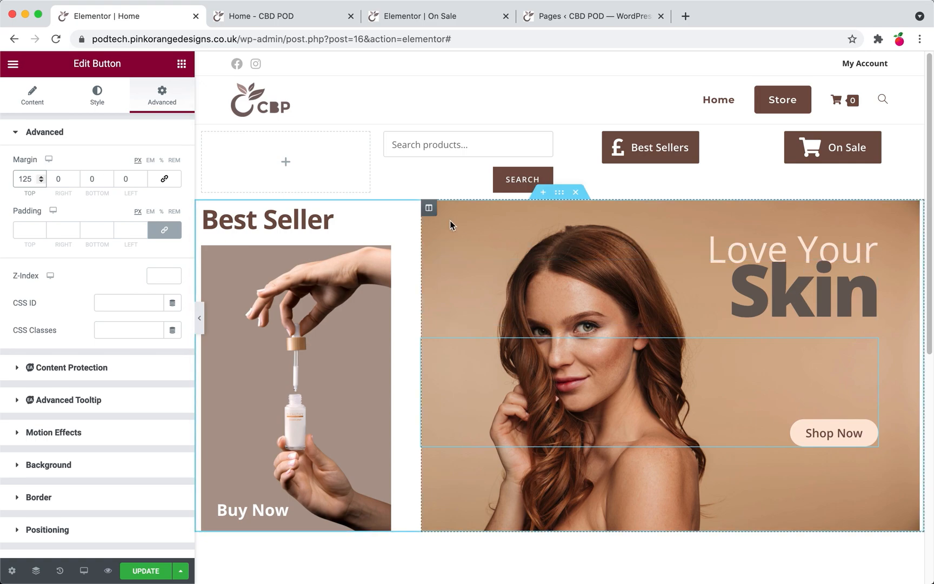
- Increase the model banner column's top and right padding slightly, and set the Shop Now button's top margin to 165 px
click(429, 209)
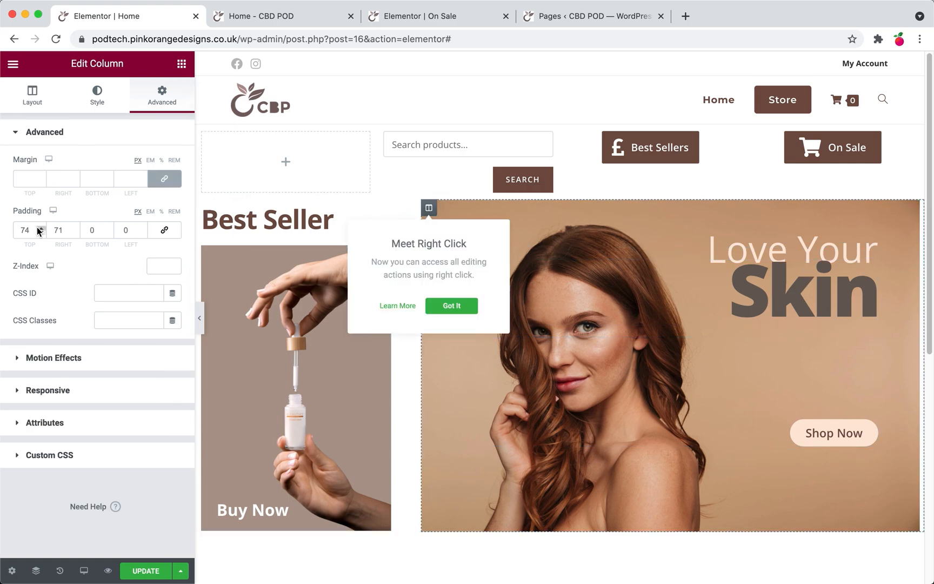
drag(39, 229, 75, 228)
click(531, 382)
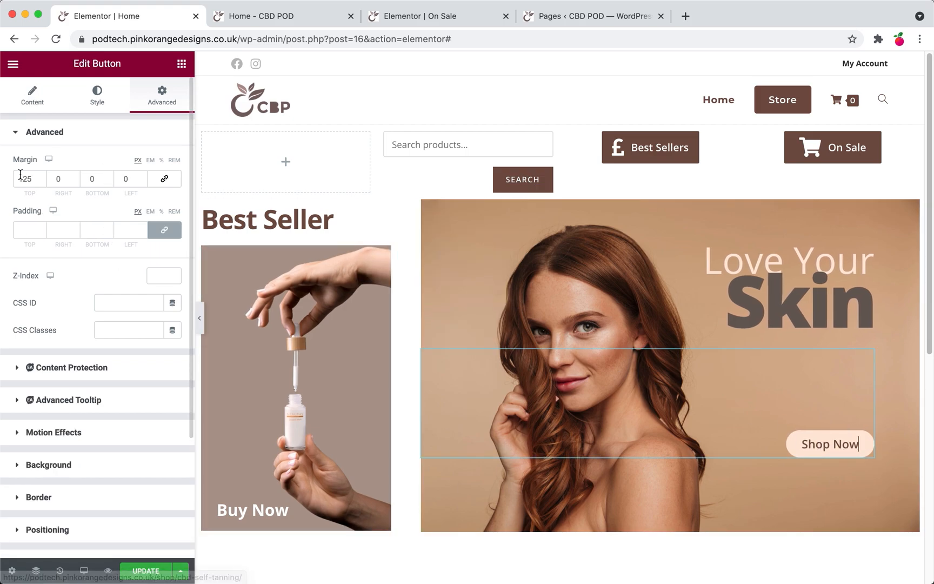
drag(40, 179, 40, 179)
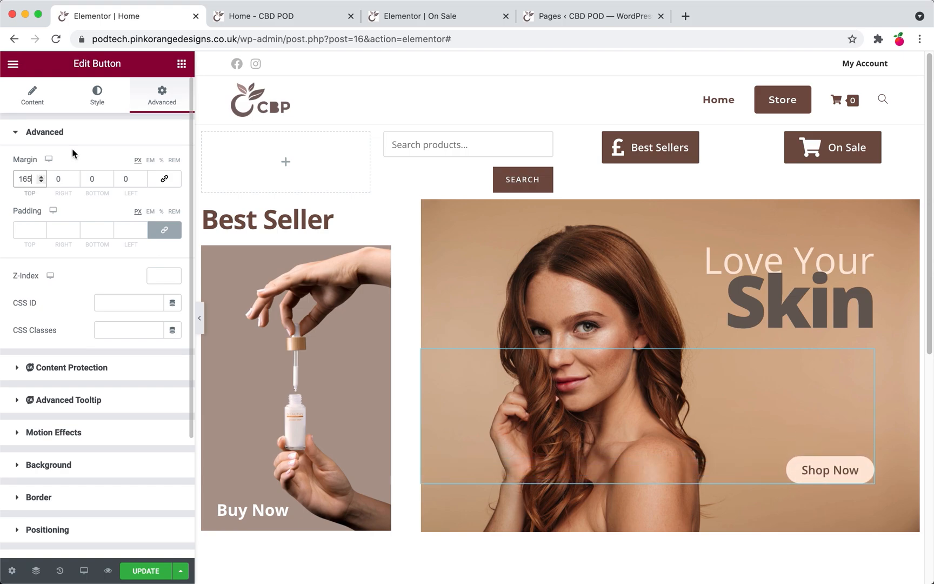
- Enlarge the Shop Now button's text slightly in its typography settings
click(100, 94)
click(173, 165)
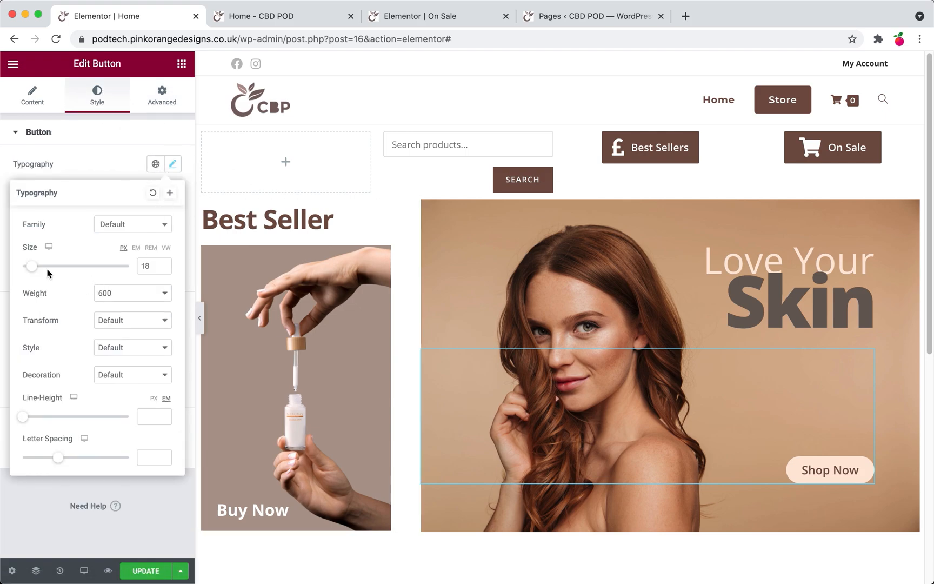
drag(34, 270, 37, 270)
click(95, 159)
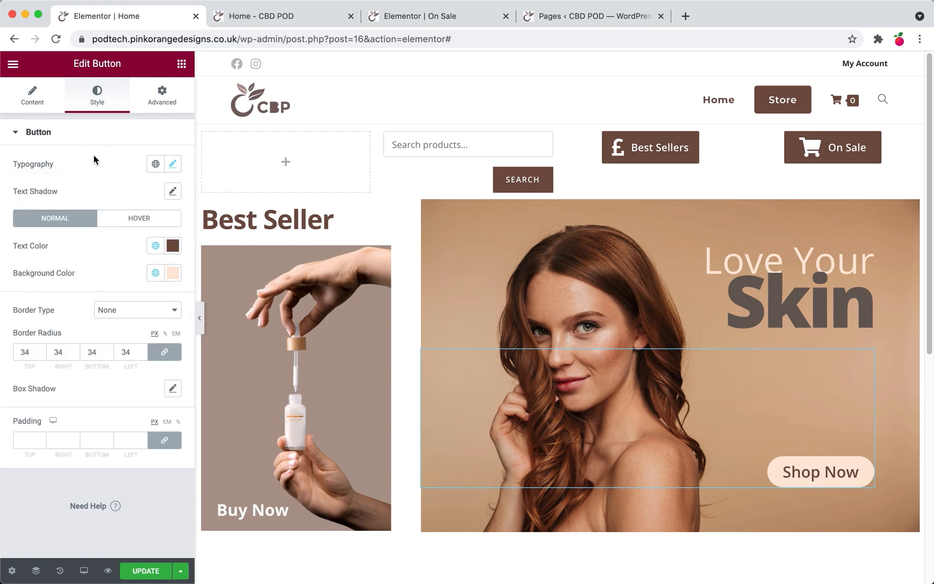
- Give the Shop Now button the Grow hover animation
click(128, 219)
click(94, 311)
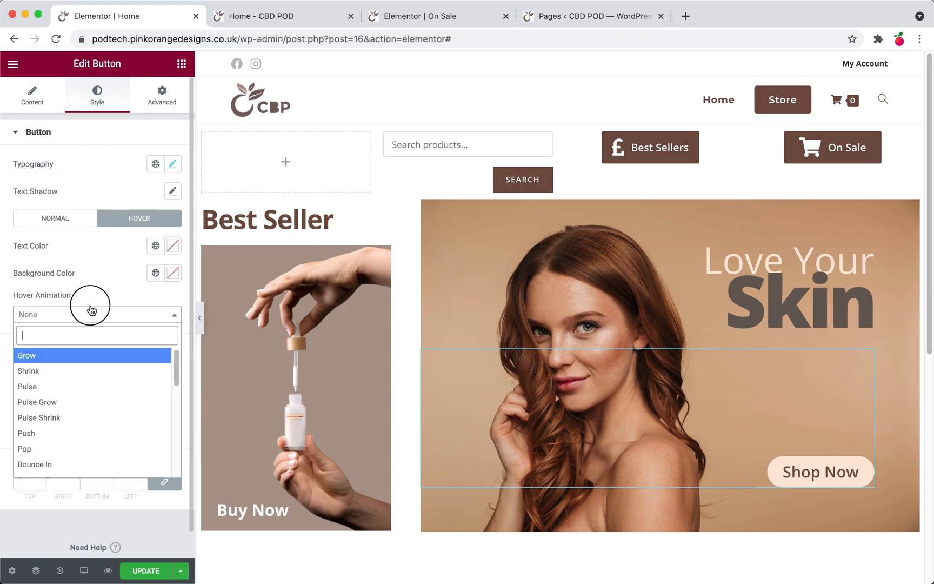
click(75, 365)
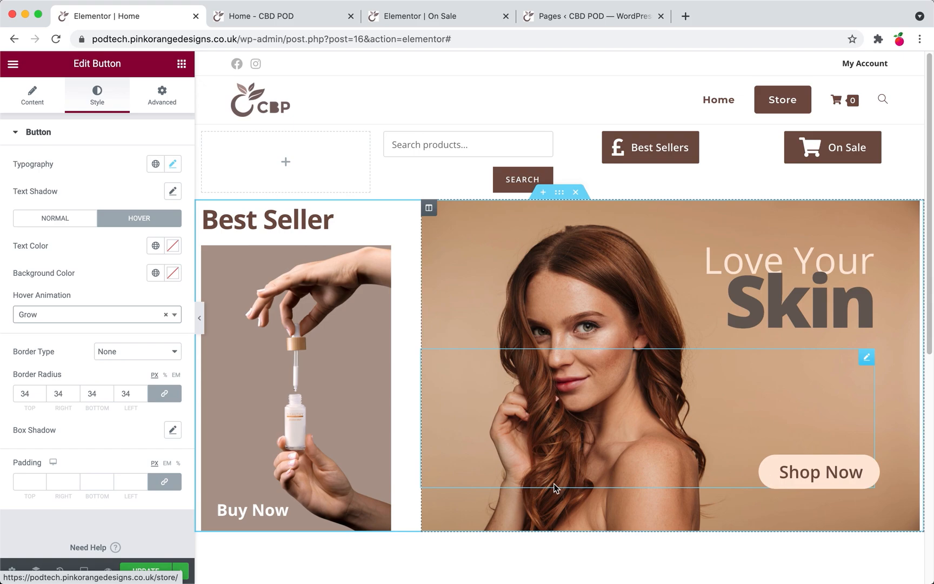
click(146, 571)
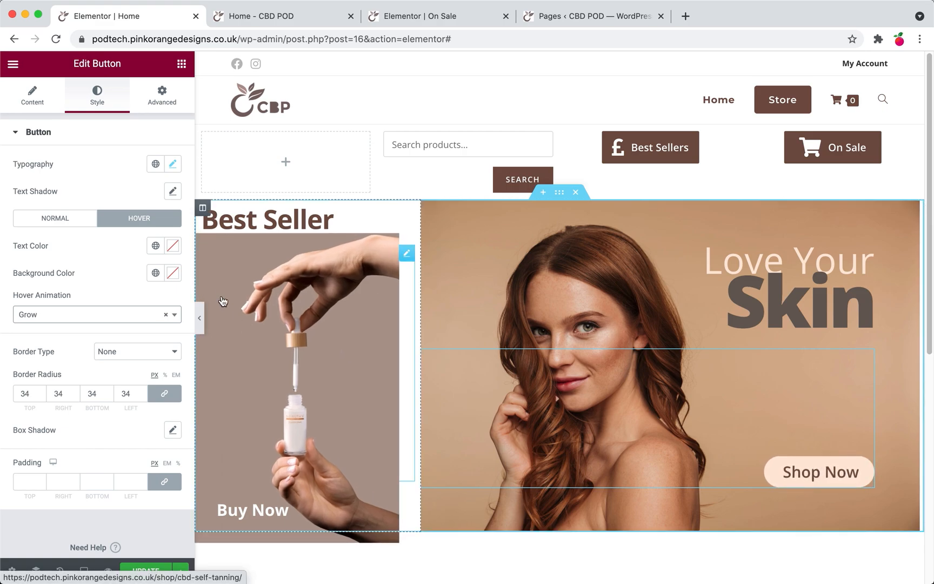
- Set the Shop Now button's hover background colour to #EAD3C5 and update the page
click(156, 272)
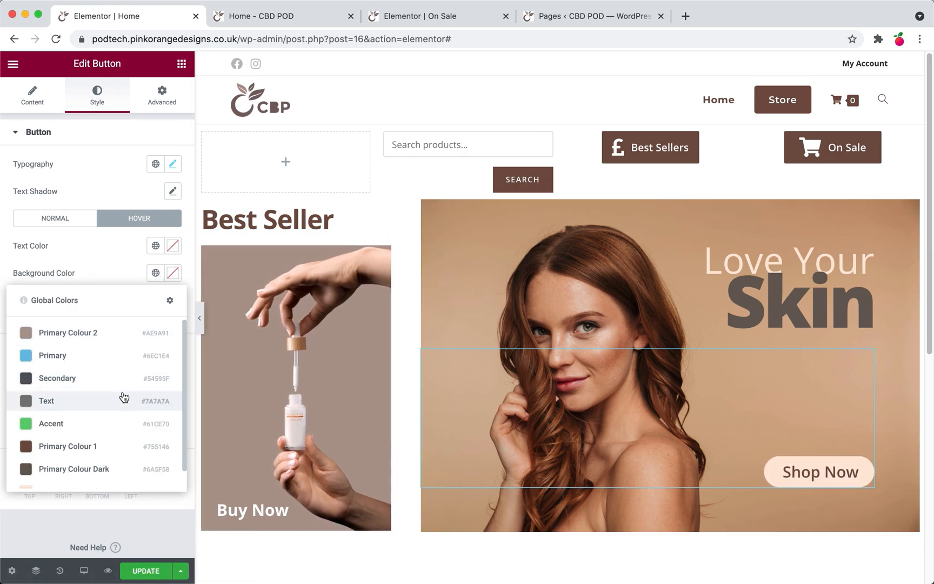
scroll(123, 397, down, 1)
click(100, 473)
click(172, 273)
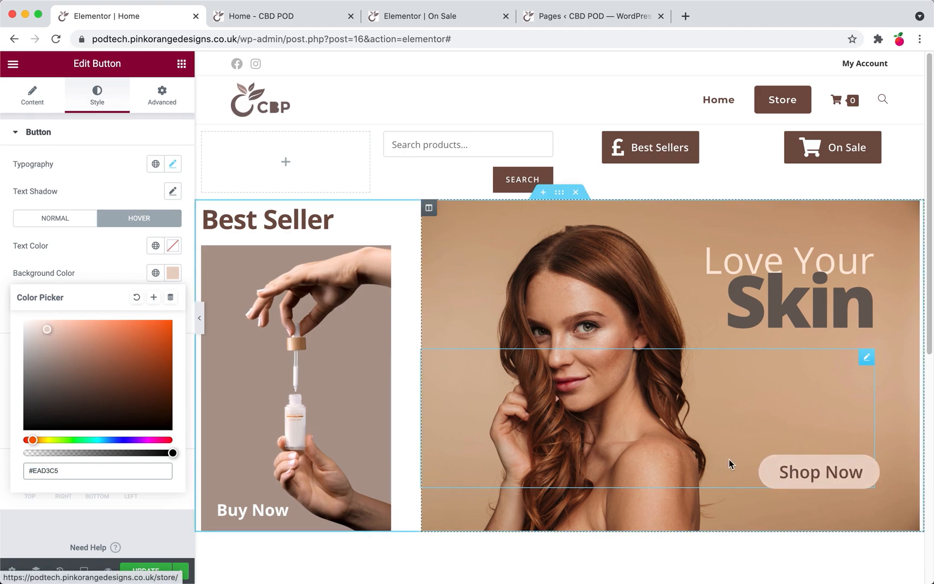
click(138, 571)
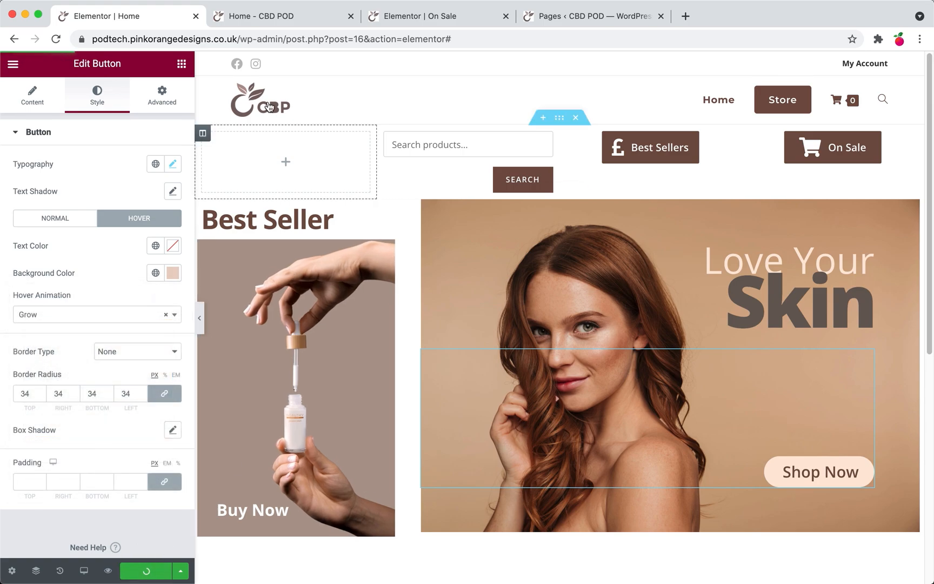
- Check the banner on the Home preview page, and in the editor set the Shop Now button's top margin to 206 px
click(267, 16)
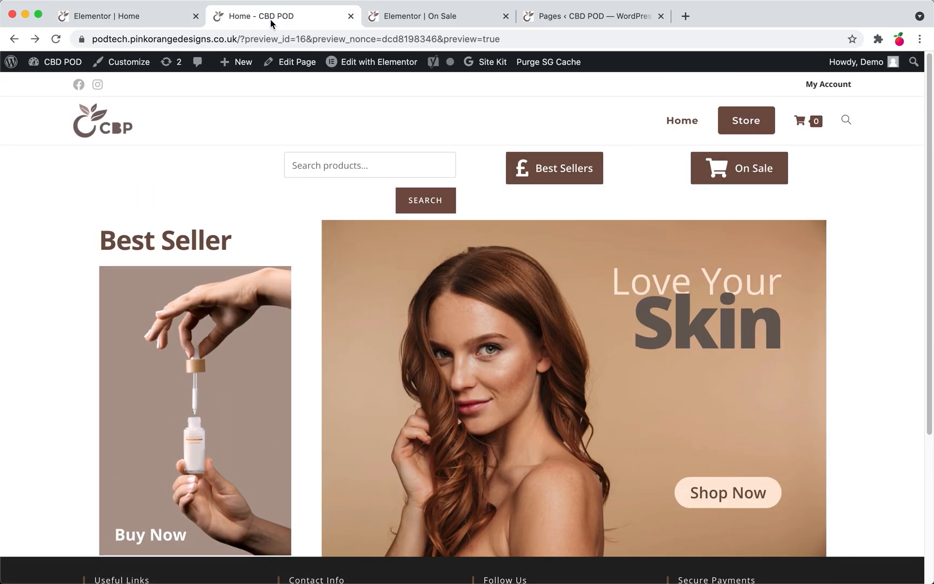
scroll(708, 258, down, 5)
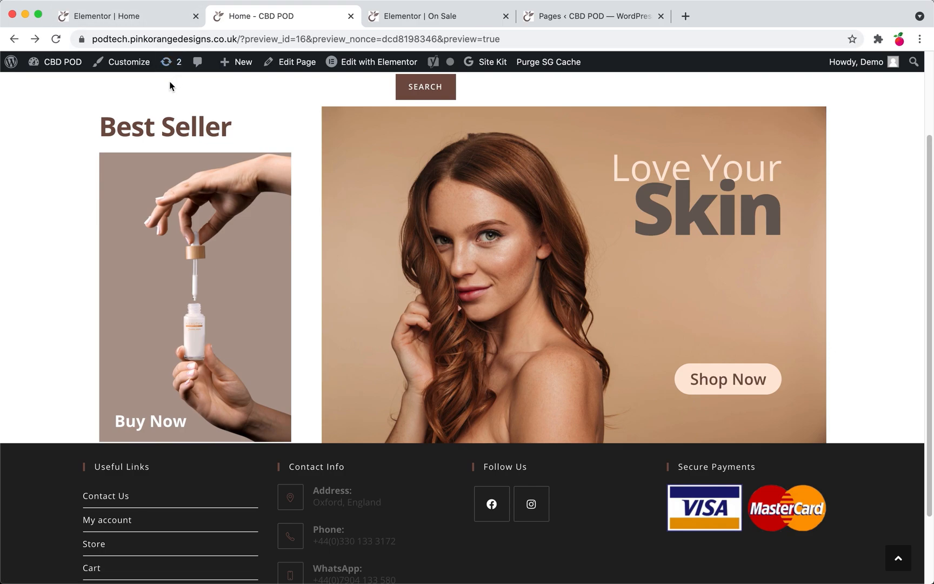
click(139, 16)
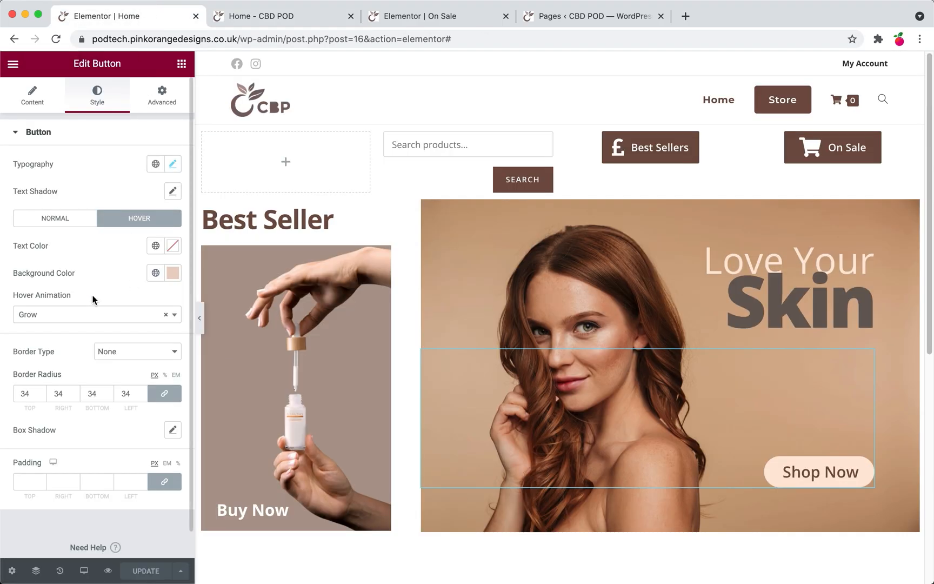
click(157, 93)
click(39, 179)
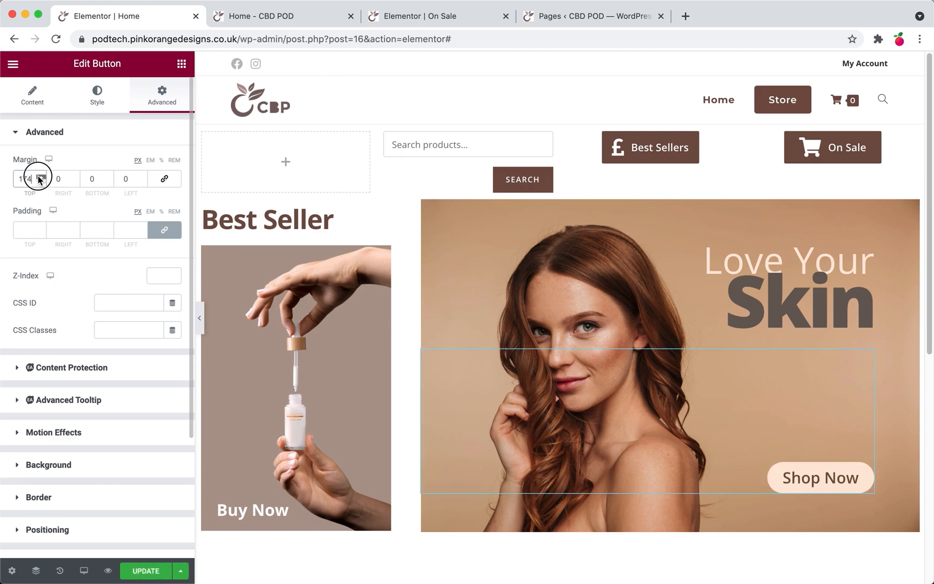
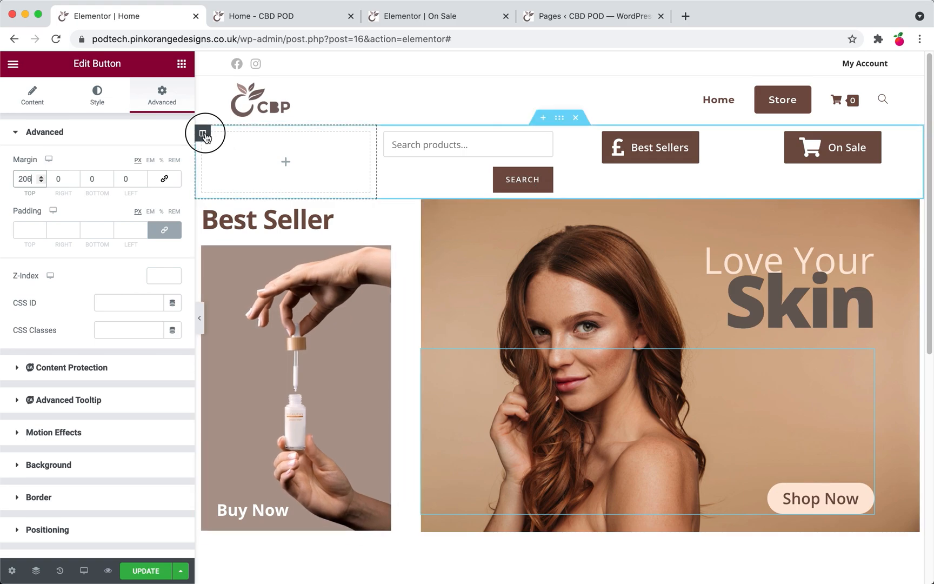
- In the search row, set the empty first column's width to 31% and the On Sale column's width to 16%
click(203, 134)
click(173, 161)
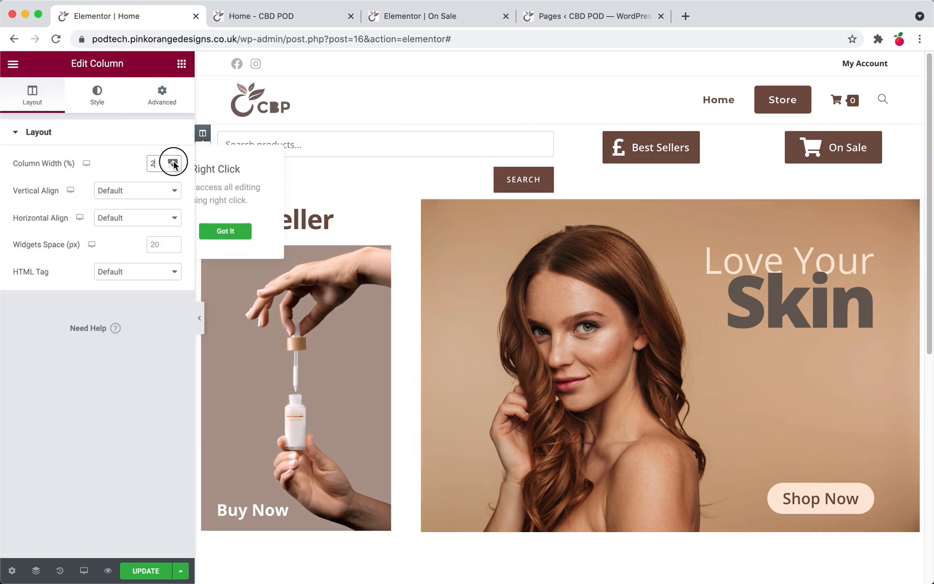
click(174, 162)
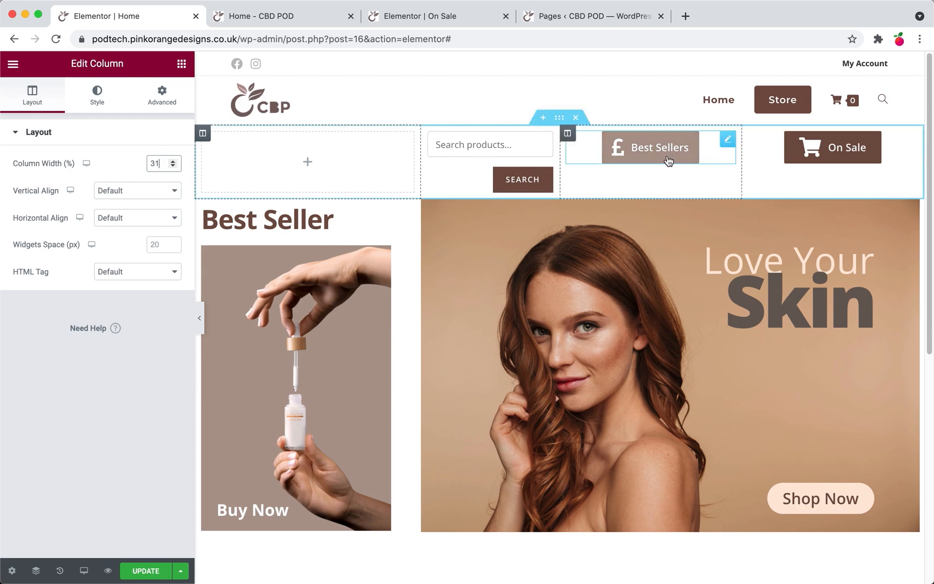
click(749, 135)
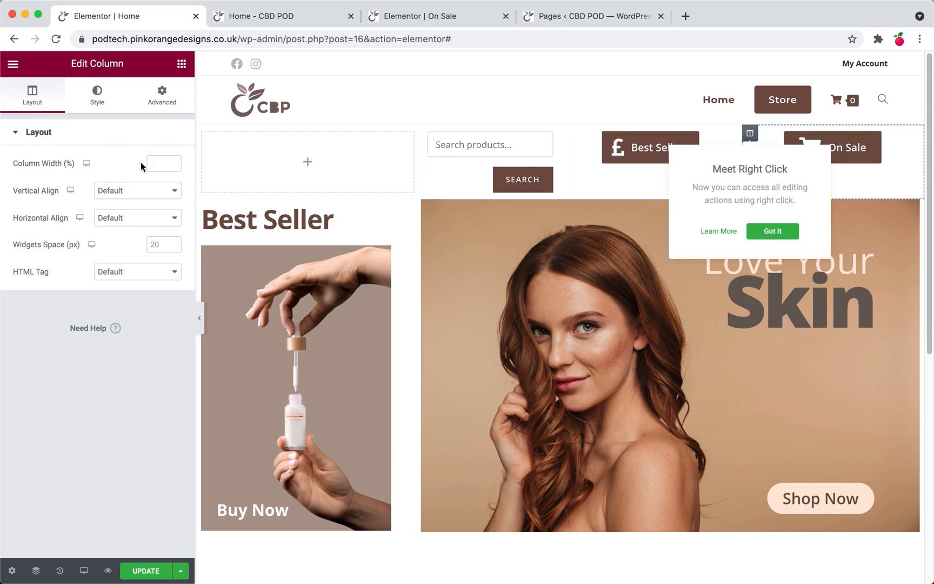
click(173, 168)
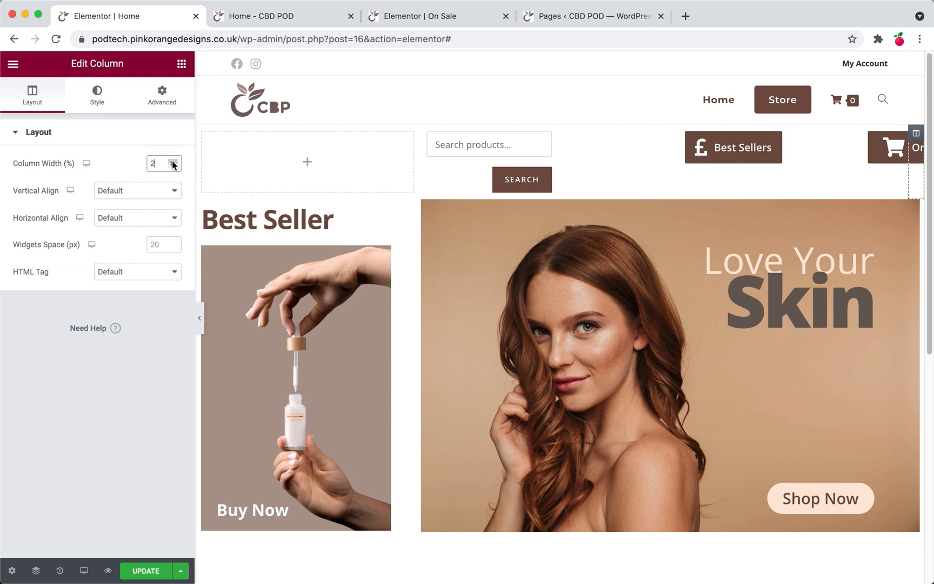
drag(174, 165, 173, 165)
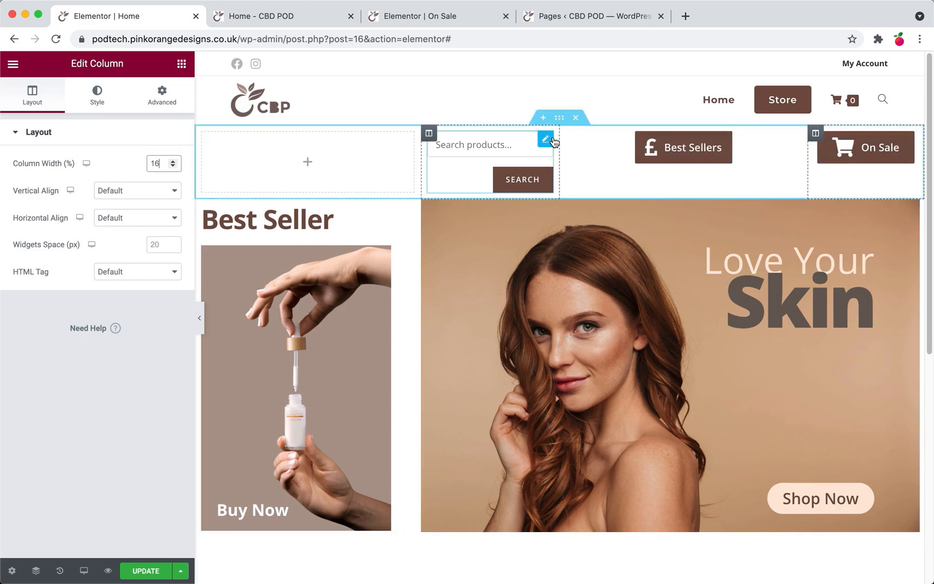
- Dismiss the Meet Right Click tip and reduce the Best Sellers column's width to 16%
click(569, 133)
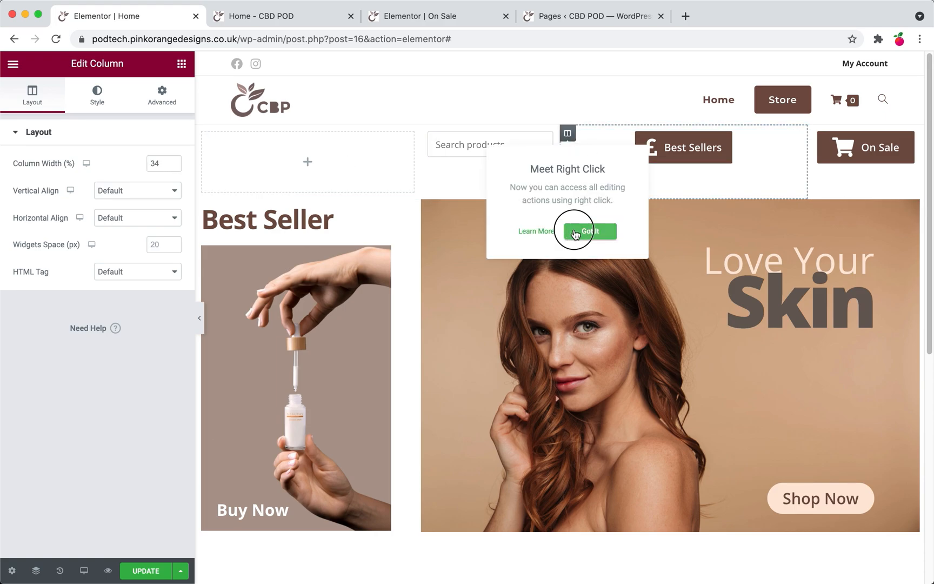
click(574, 233)
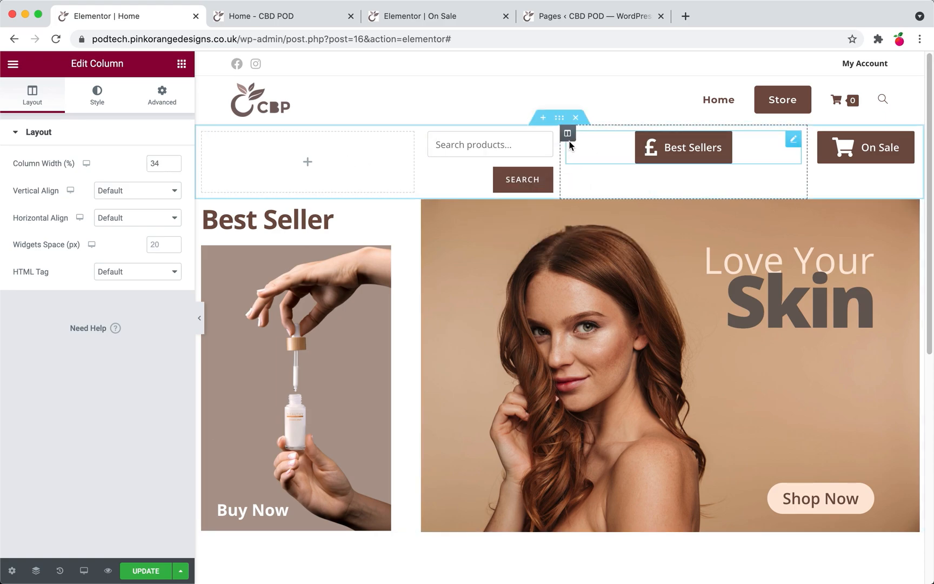
triple_click(173, 165)
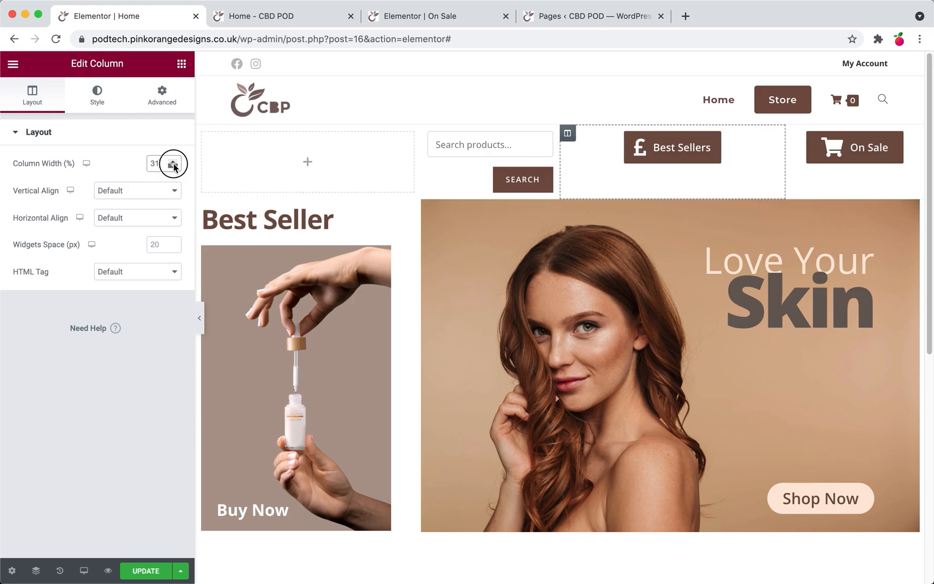
triple_click(173, 164)
double_click(174, 164)
triple_click(176, 164)
triple_click(173, 166)
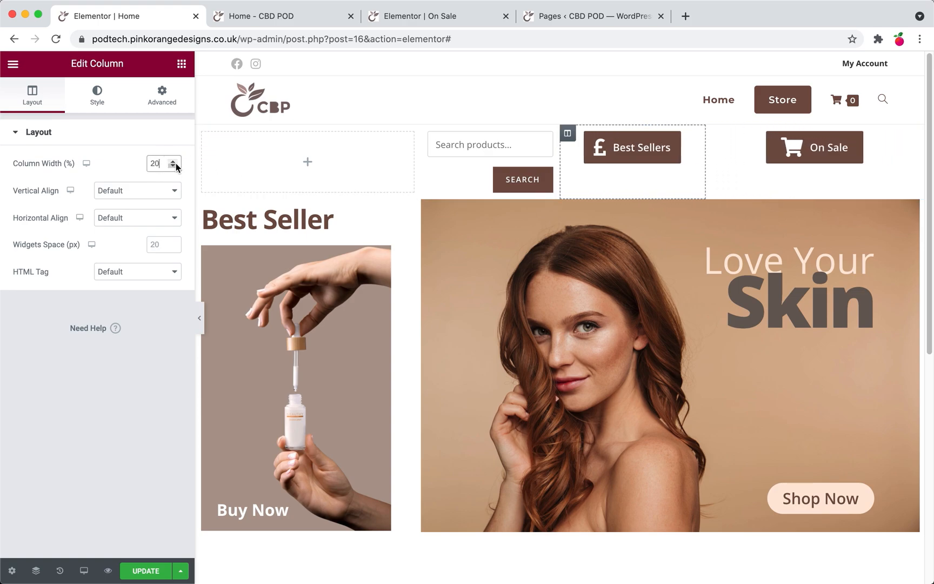
double_click(173, 166)
double_click(173, 166)
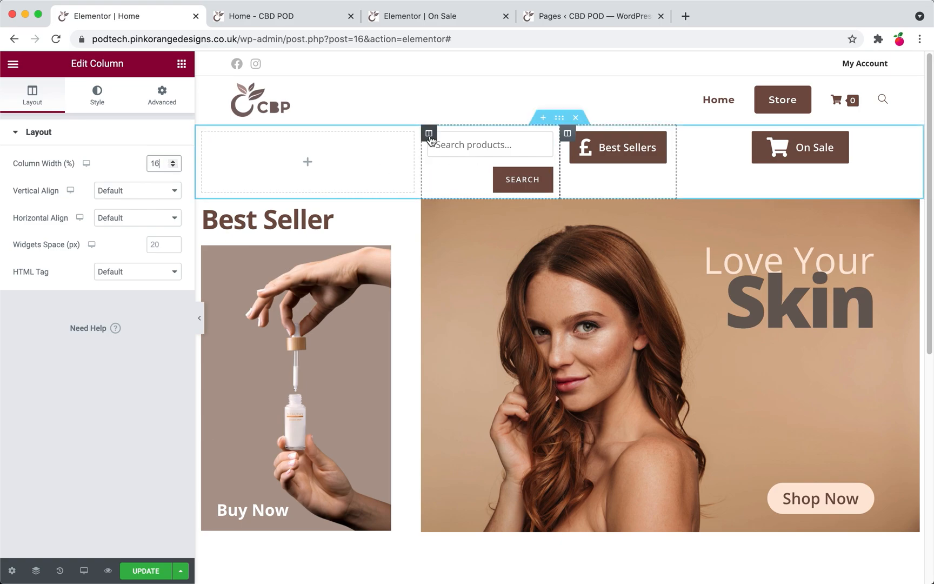
- Set the product search column's width to 36% and the Best Sellers column's width to 18%, and update the page
click(430, 139)
click(171, 161)
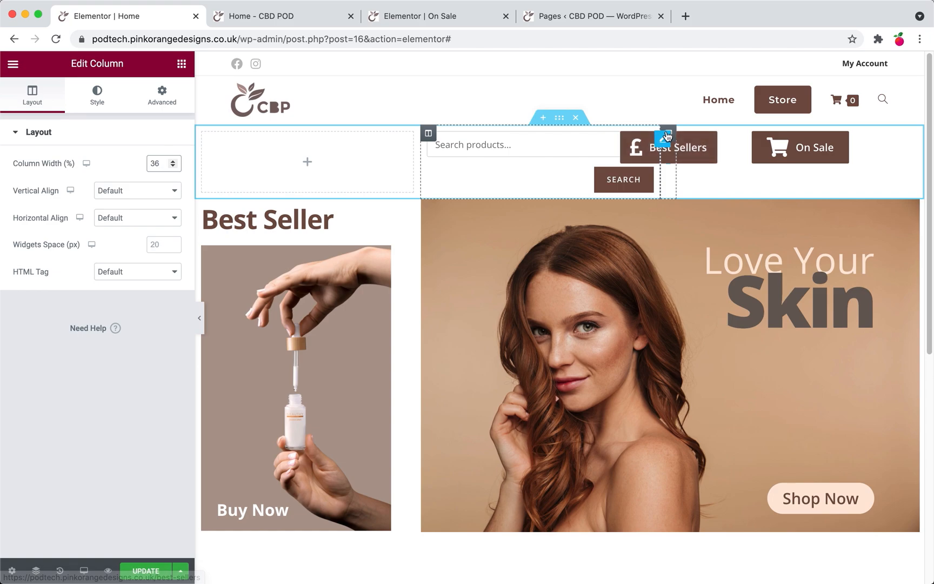
click(670, 133)
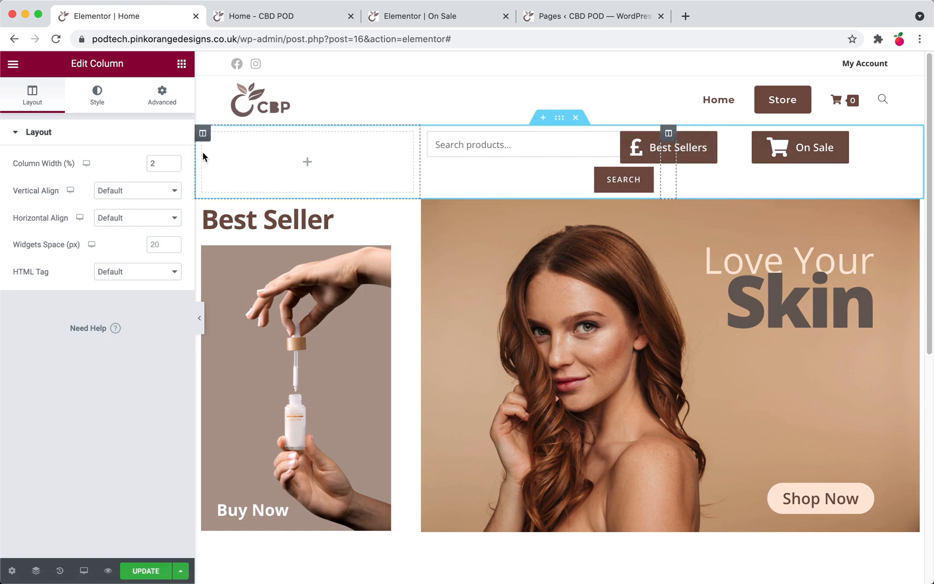
click(173, 161)
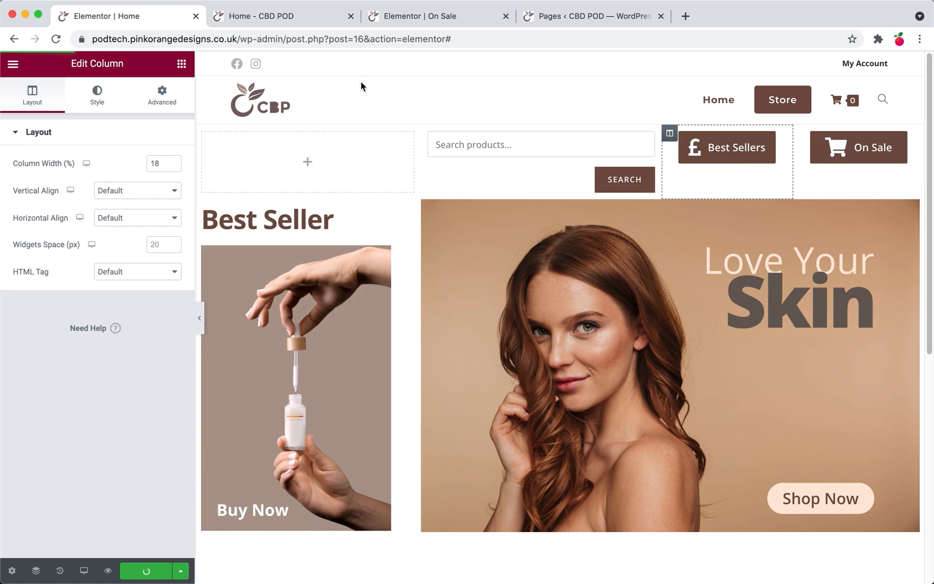
- Reload the Home preview page and examine the search row's column layout, the product search field and the Shop Now button's position
click(286, 21)
scroll(499, 264, up, 3)
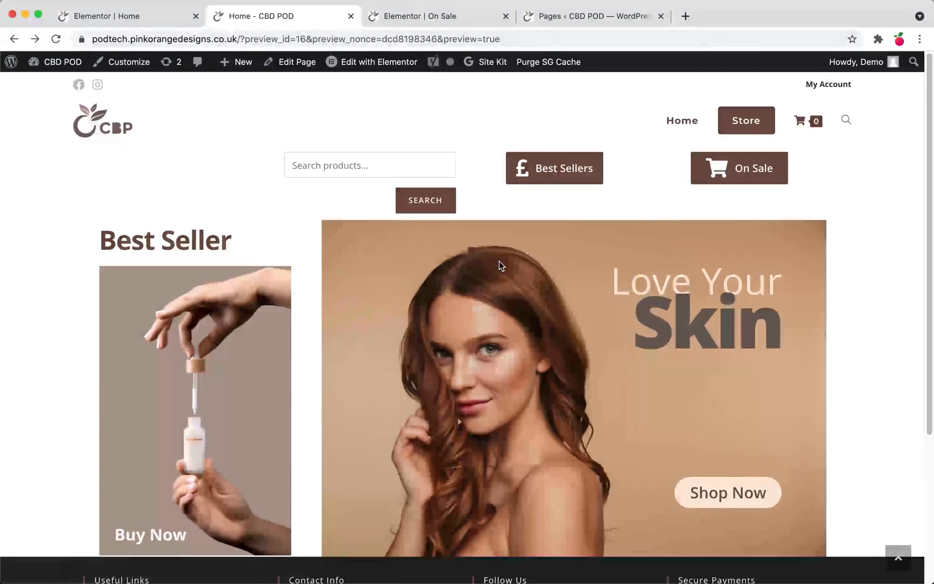
key(super+r)
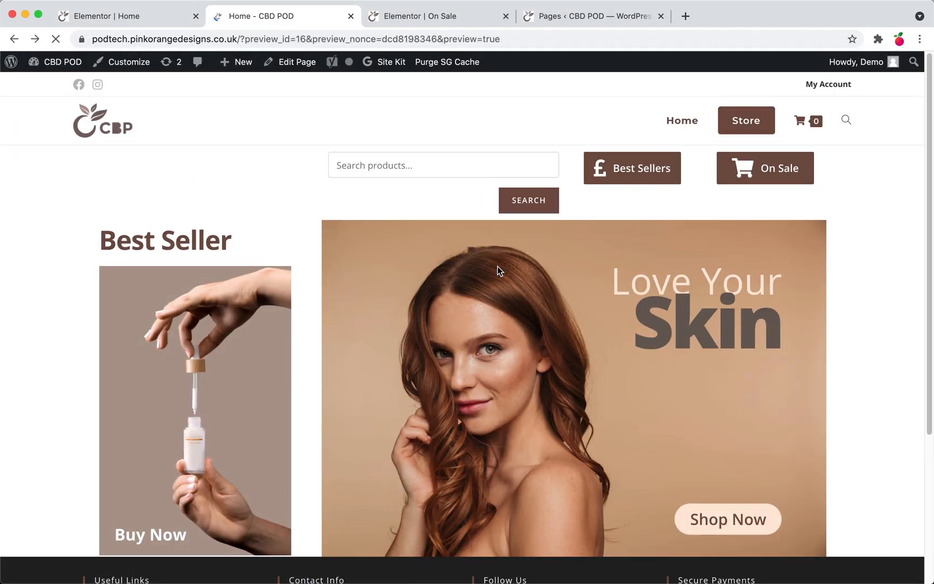
scroll(522, 343, down, 3)
scroll(523, 340, up, 3)
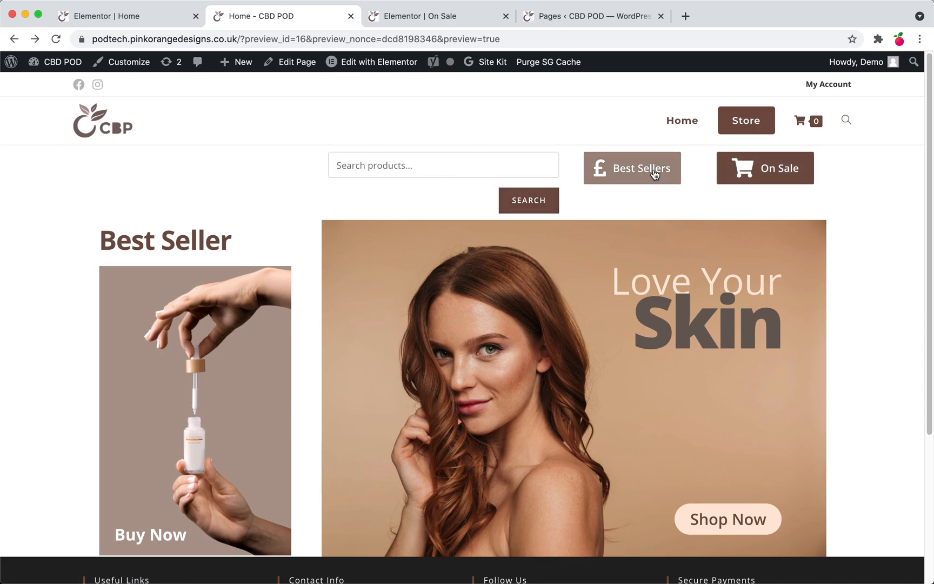
click(160, 15)
click(319, 17)
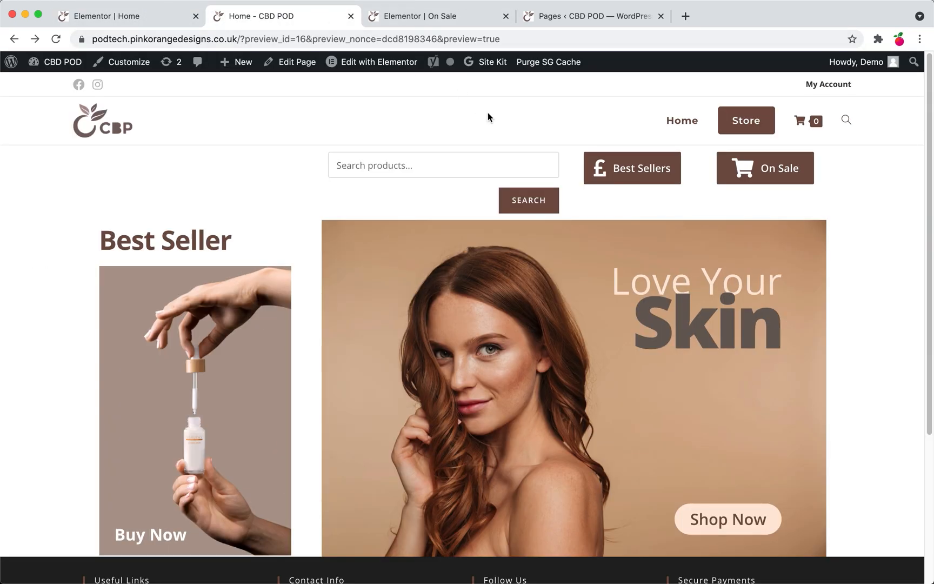
click(391, 164)
click(389, 162)
click(377, 161)
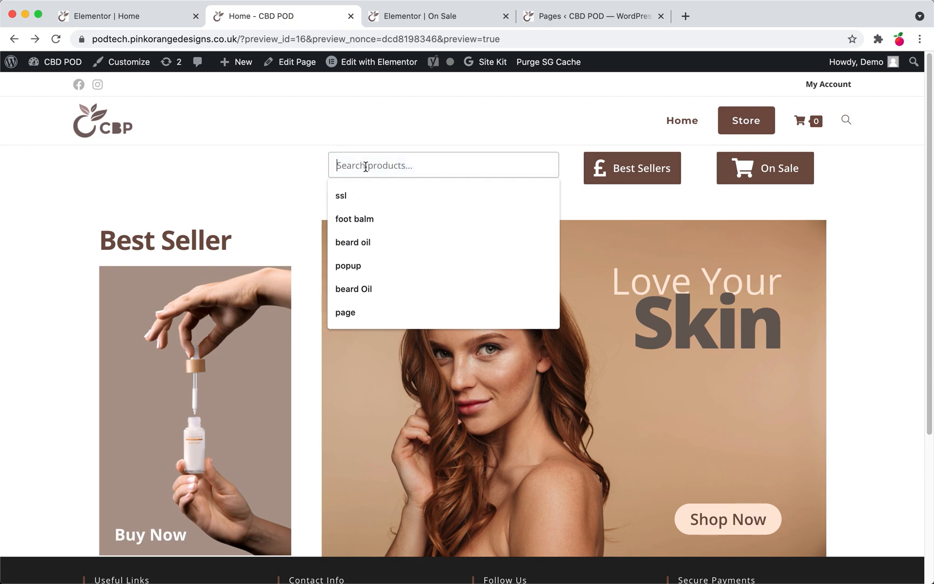
click(491, 112)
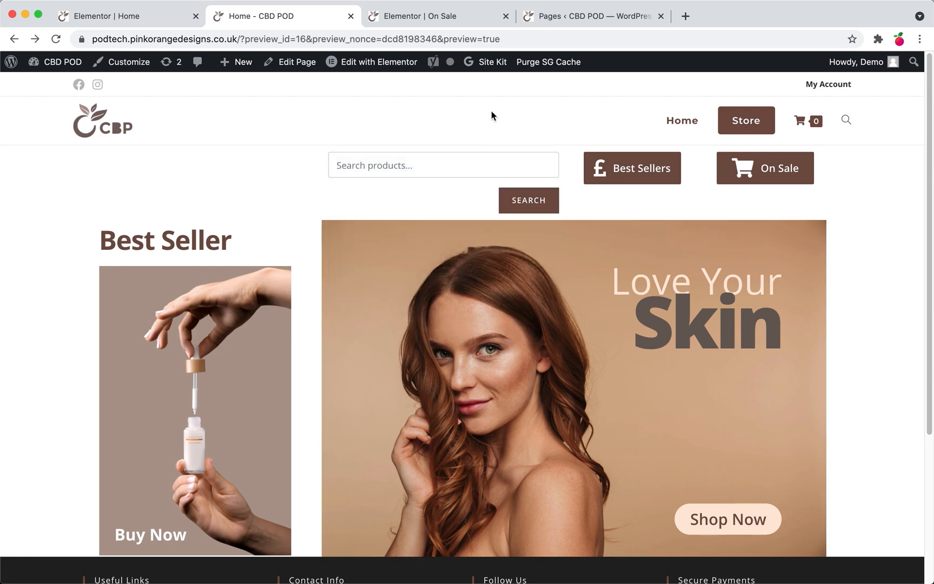
- In the Elementor editor, unlink the margins of the section holding the Best Seller image and model banner, and set its top margin to -51 px
click(163, 17)
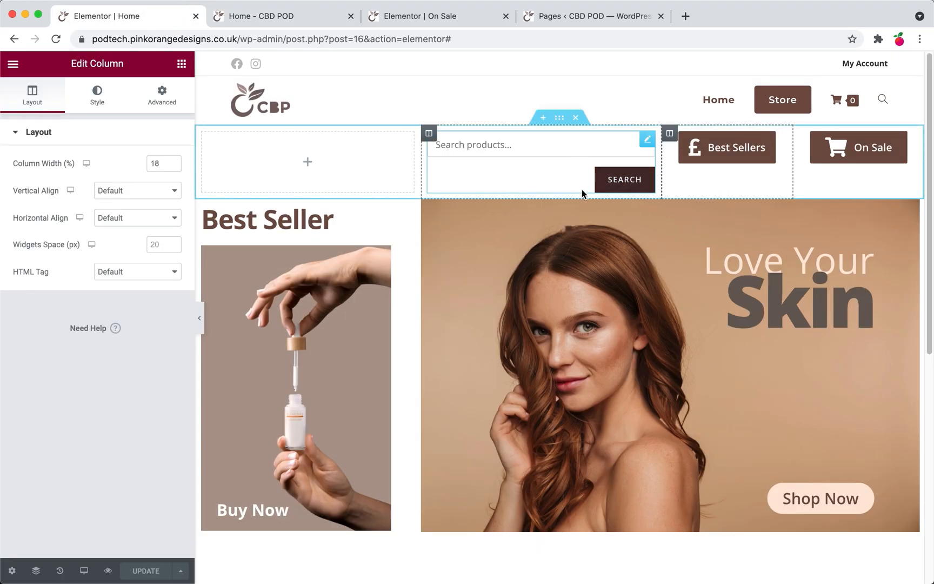
click(559, 194)
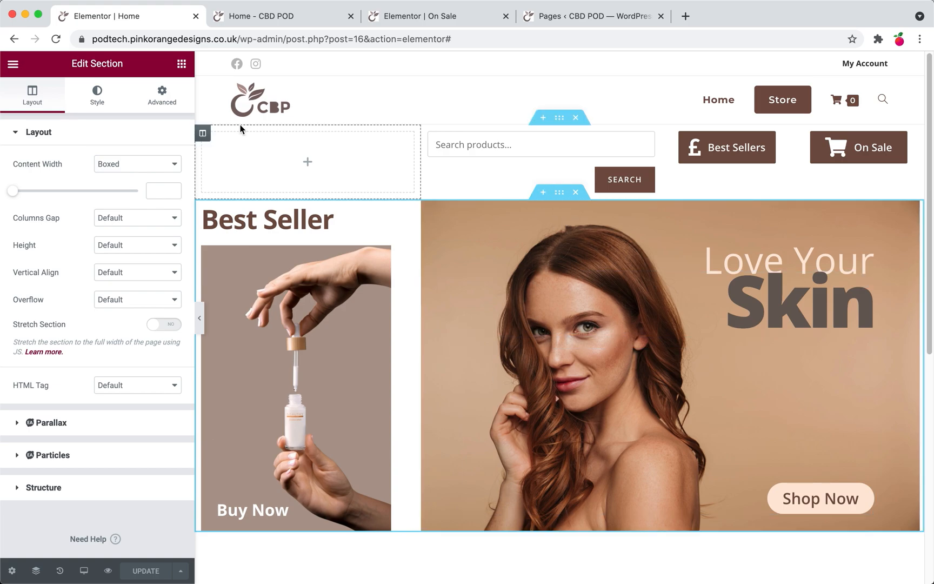
click(162, 95)
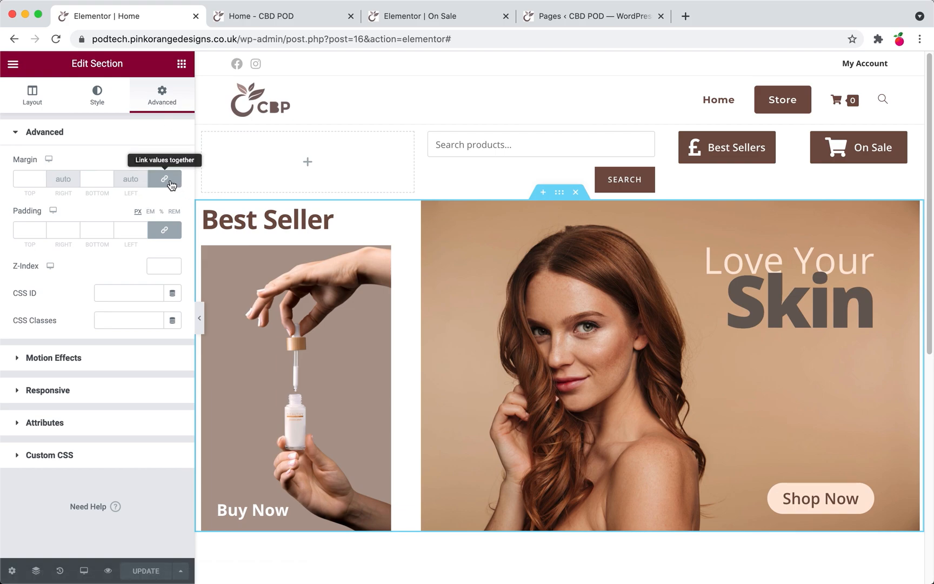
click(168, 182)
click(42, 184)
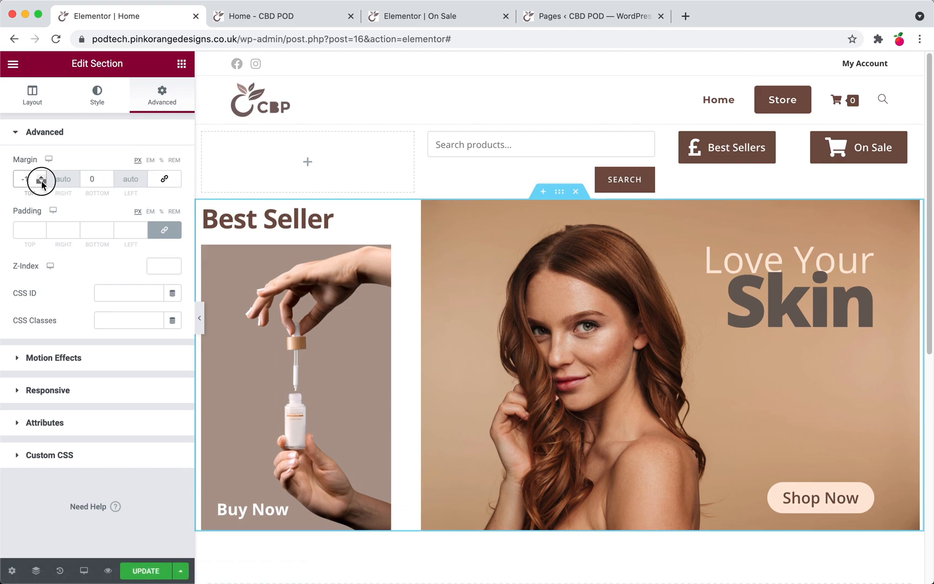
click(41, 184)
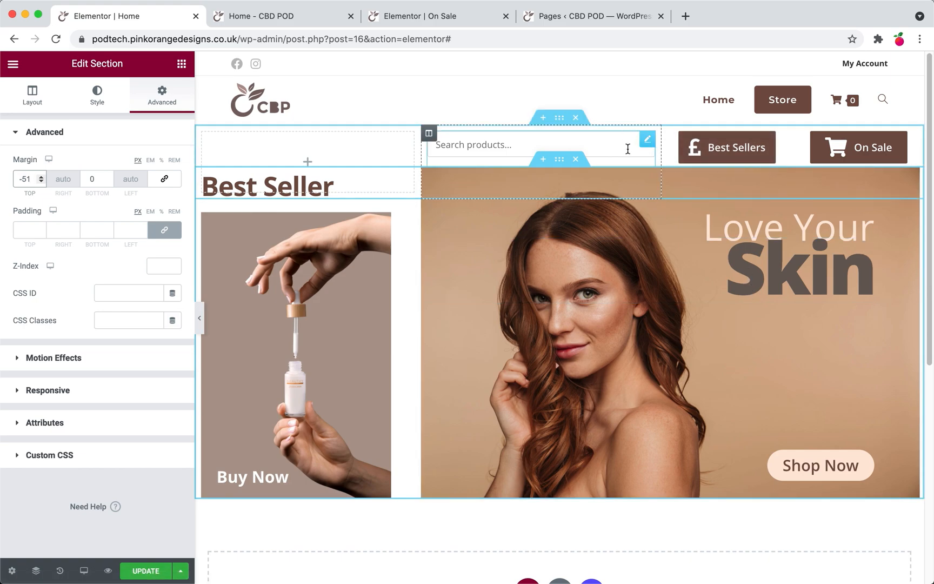
- Reduce the icon size of the Best Sellers button to 20 px
click(707, 149)
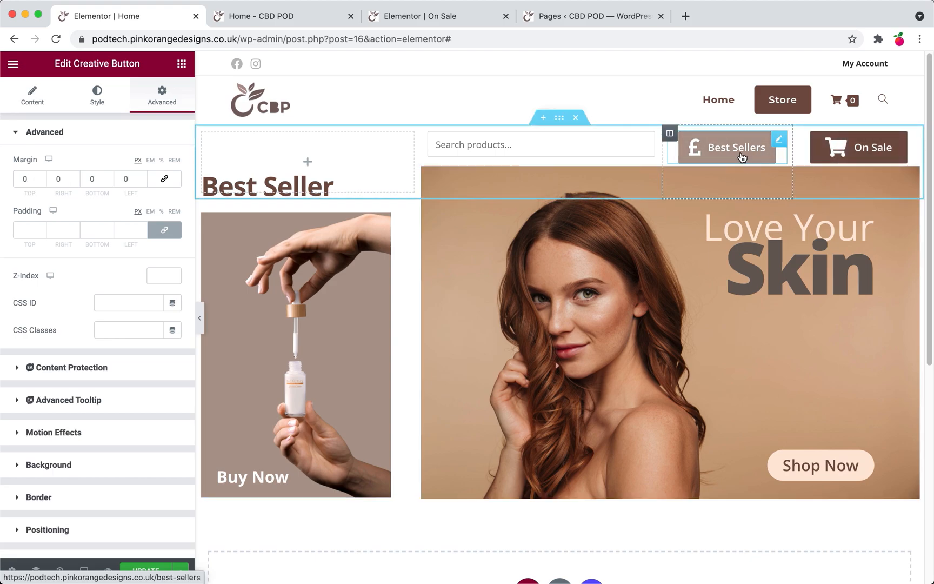
click(33, 98)
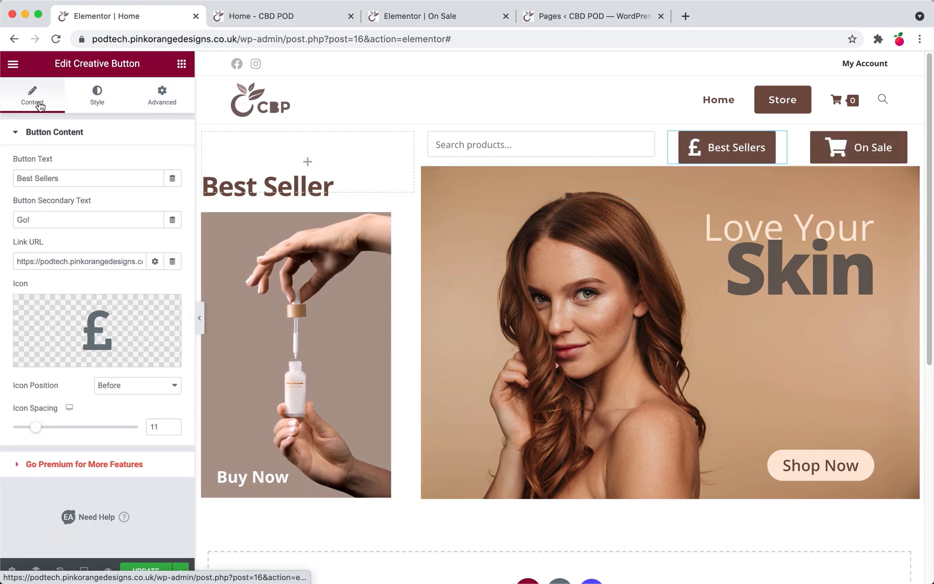
click(83, 103)
scroll(69, 424, down, 2)
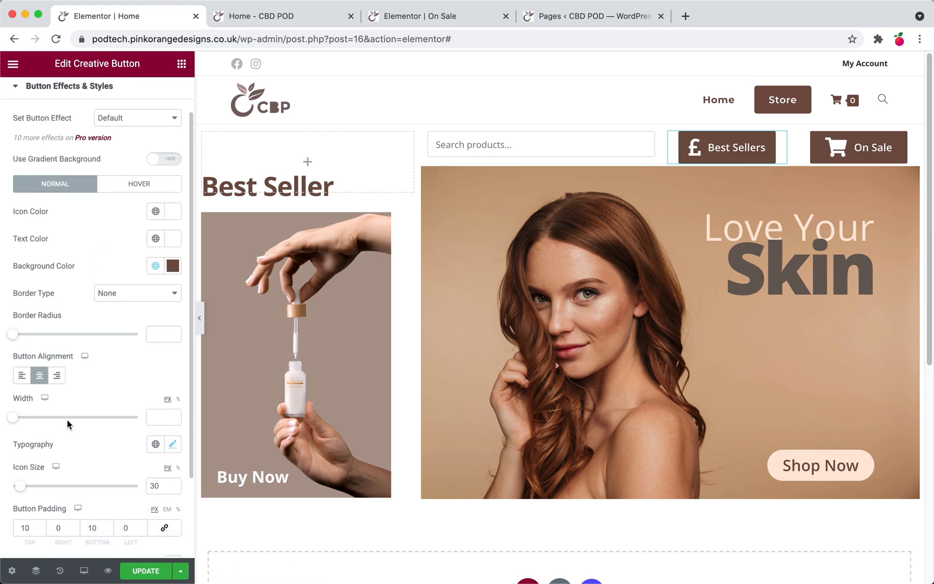
click(172, 488)
click(172, 488)
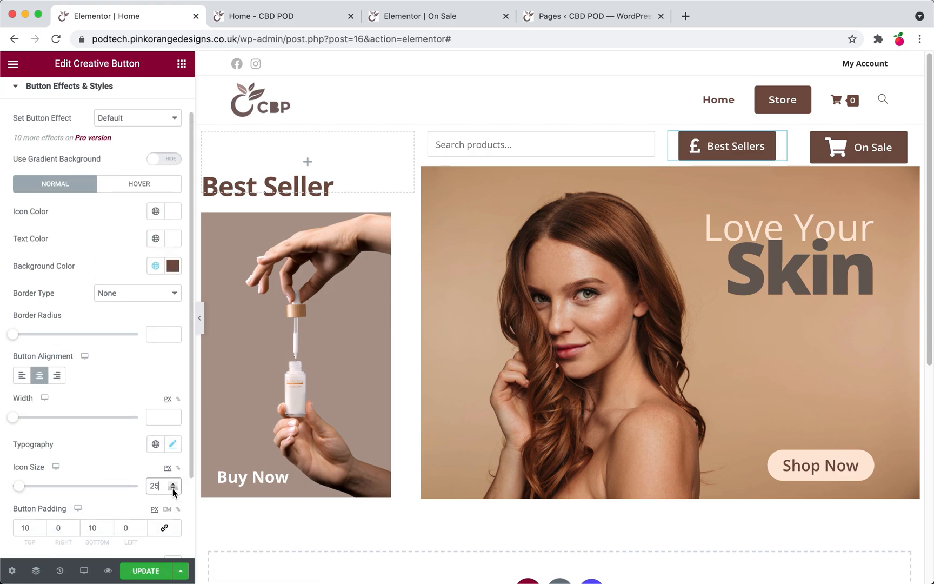
click(173, 488)
click(173, 488)
click(173, 489)
click(172, 488)
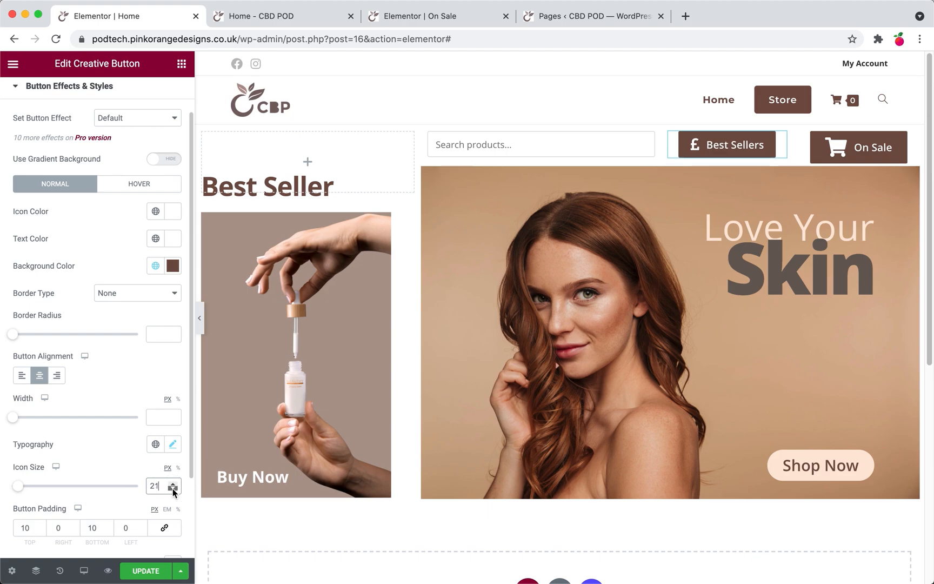
click(172, 488)
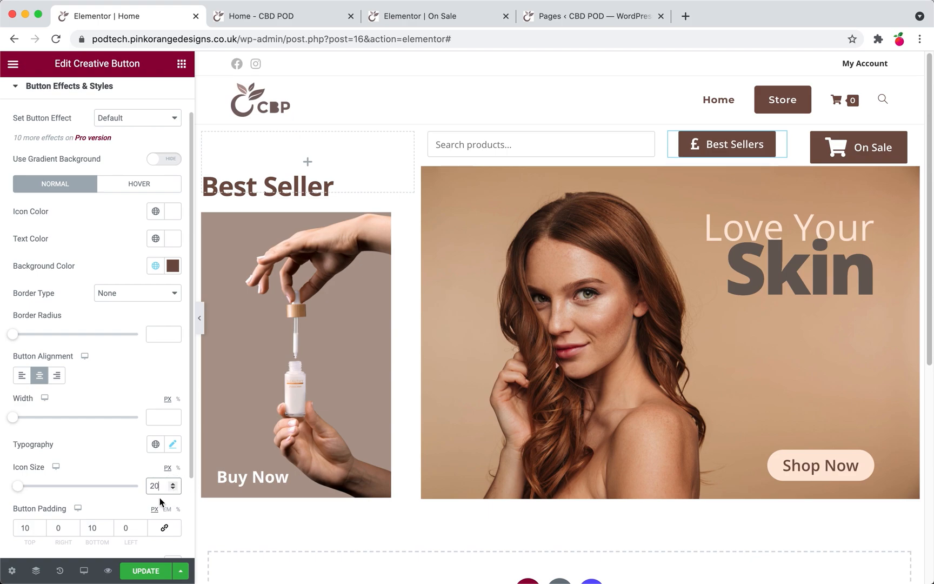
- Set the On Sale button's icon size to 20 px and update the page
click(831, 154)
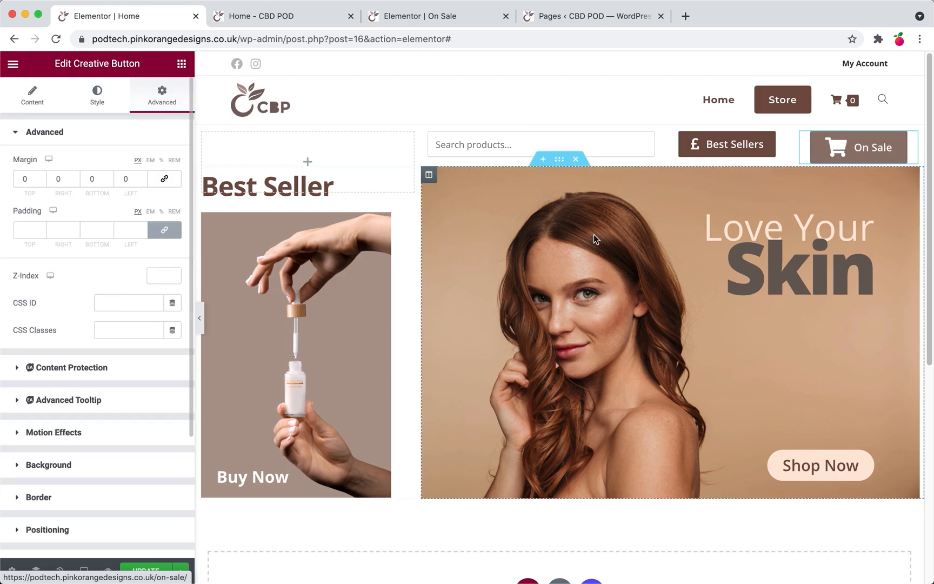
click(97, 97)
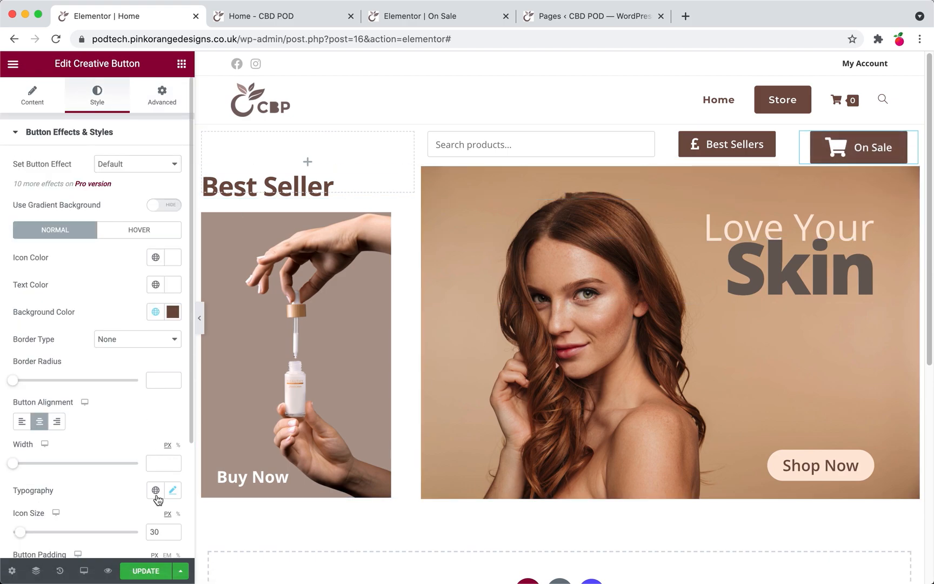
double_click(154, 530)
text(20)
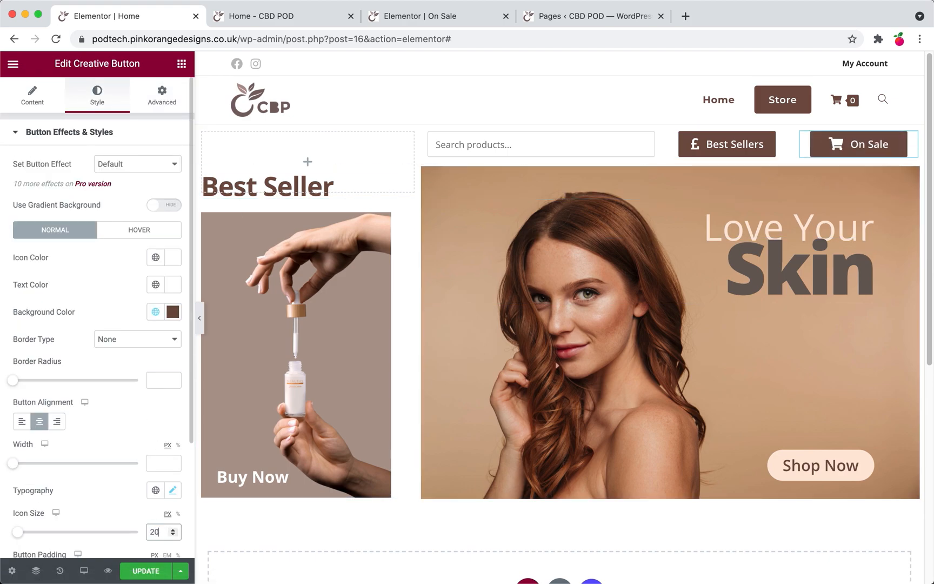
click(146, 571)
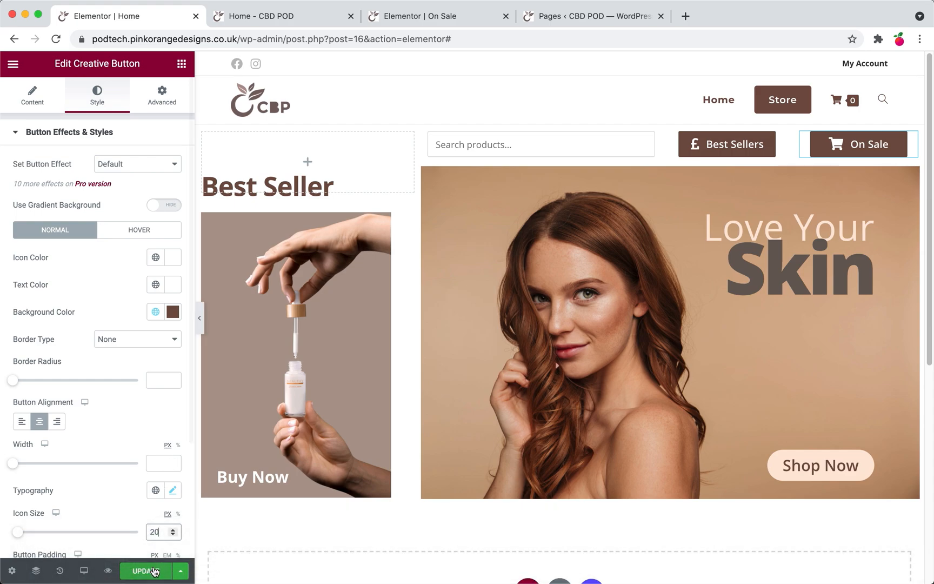
- Examine the updated homepage preview, test the banner's Shop Now link, and return to the home page
click(317, 18)
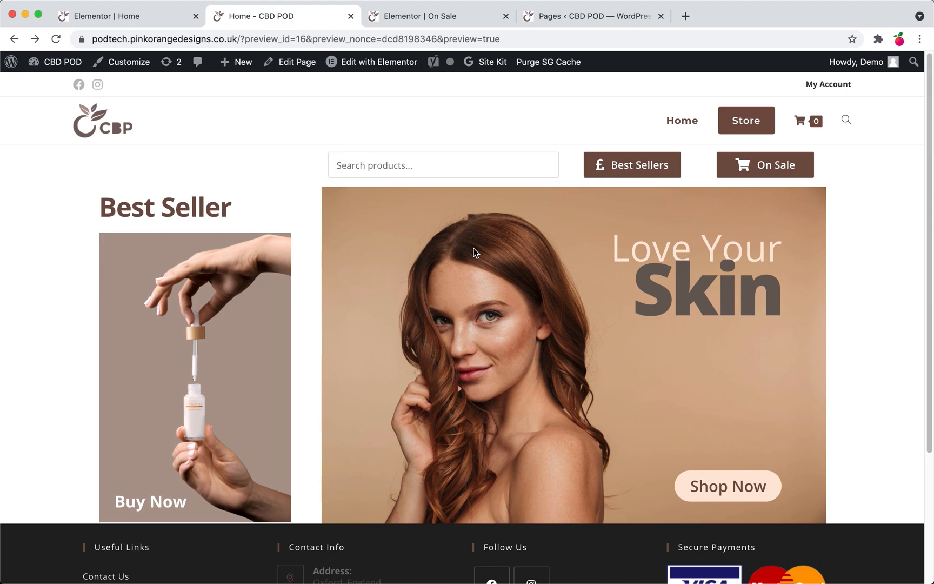
scroll(601, 261, down, 5)
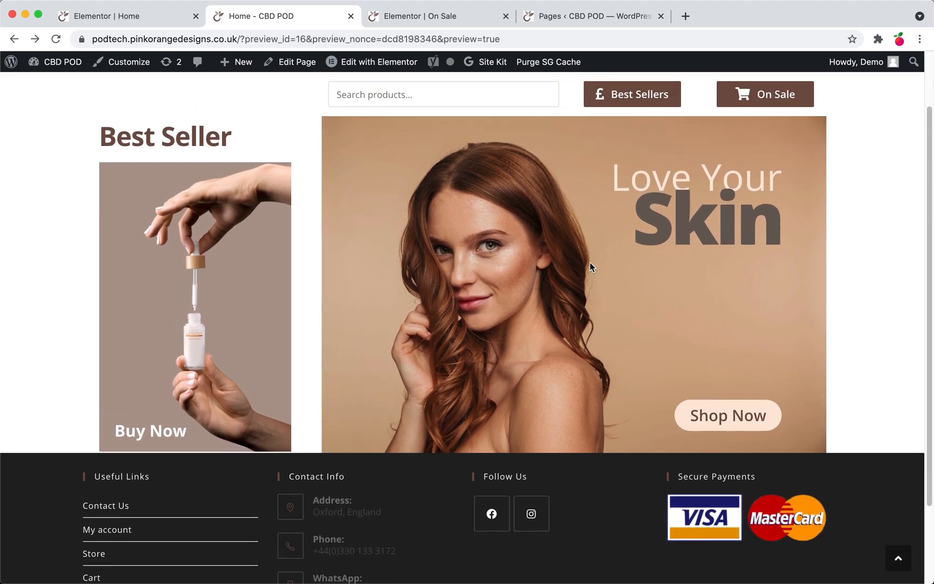
scroll(576, 250, up, 5)
click(736, 495)
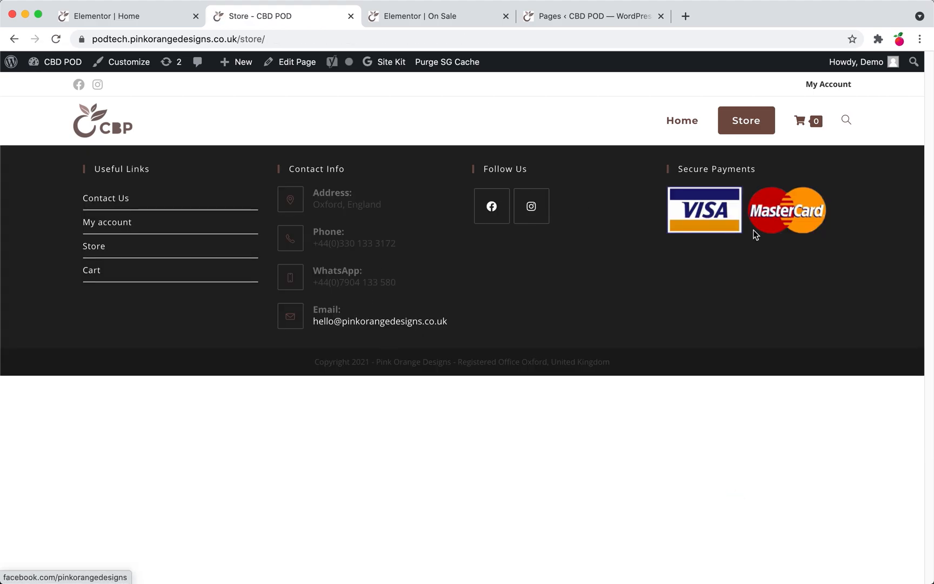
click(684, 125)
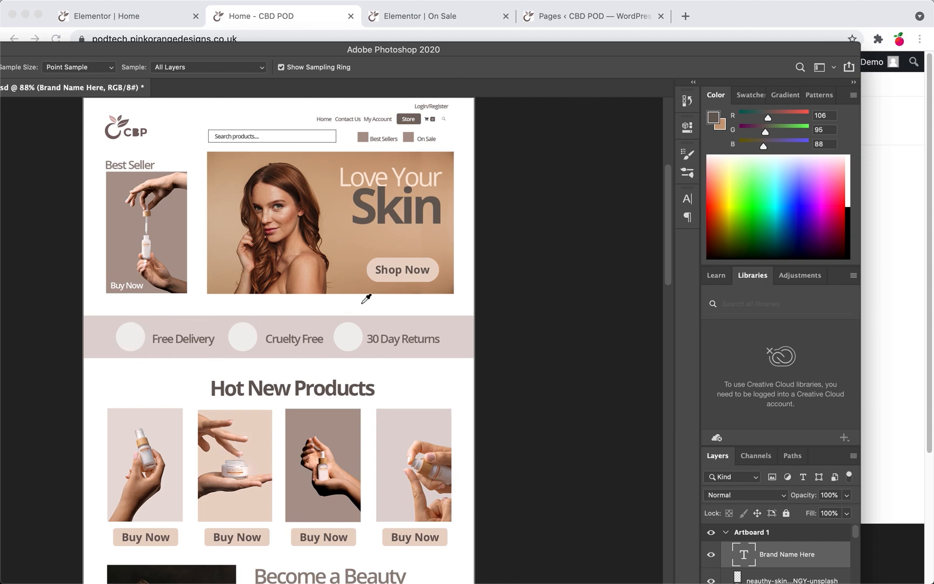
- Put the Photoshop mockup away and add a six-column section below the Best Seller and banner section in Elementor
double_click(747, 48)
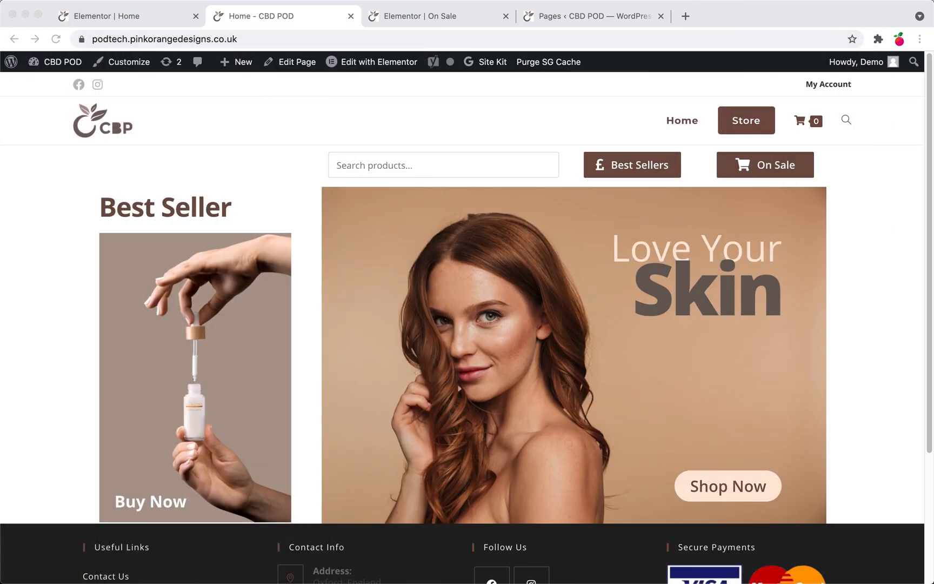
click(164, 22)
scroll(486, 206, down, 5)
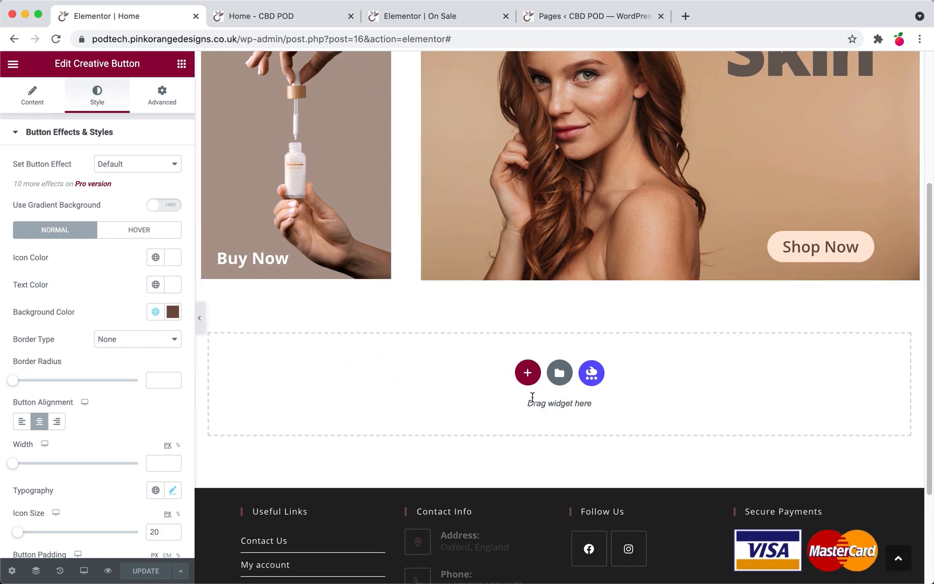
click(528, 374)
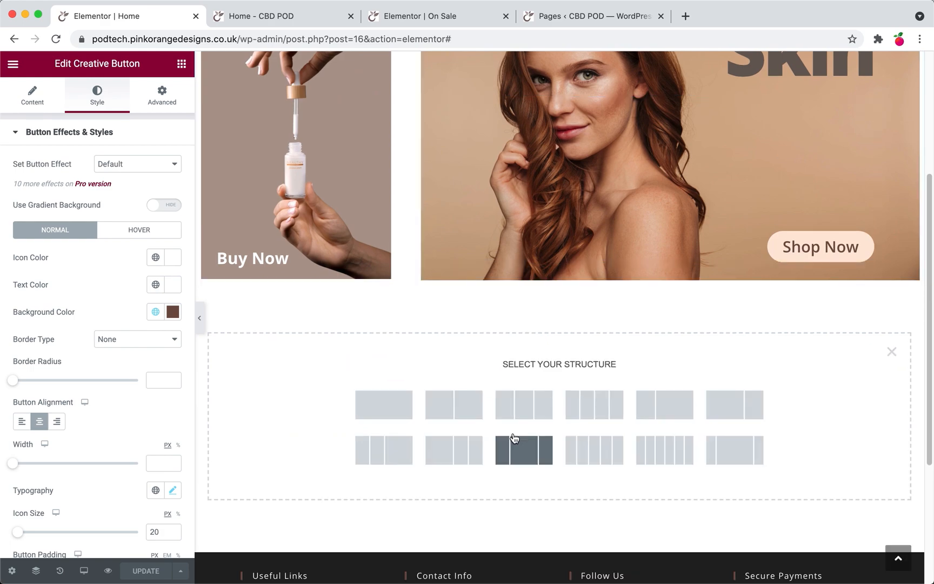
click(672, 459)
- Review the banner section's layout settings and look at its width on the homepage preview
scroll(578, 386, up, 4)
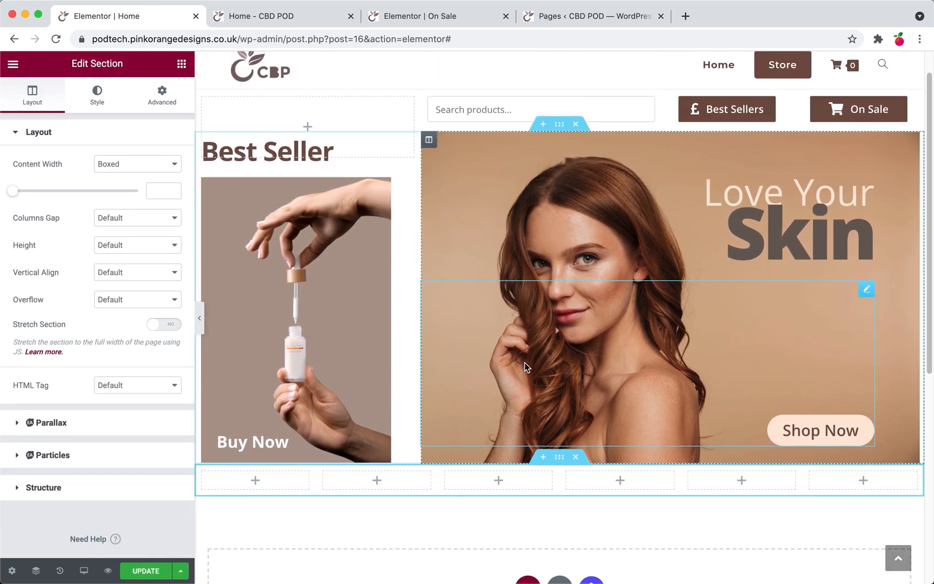
click(560, 135)
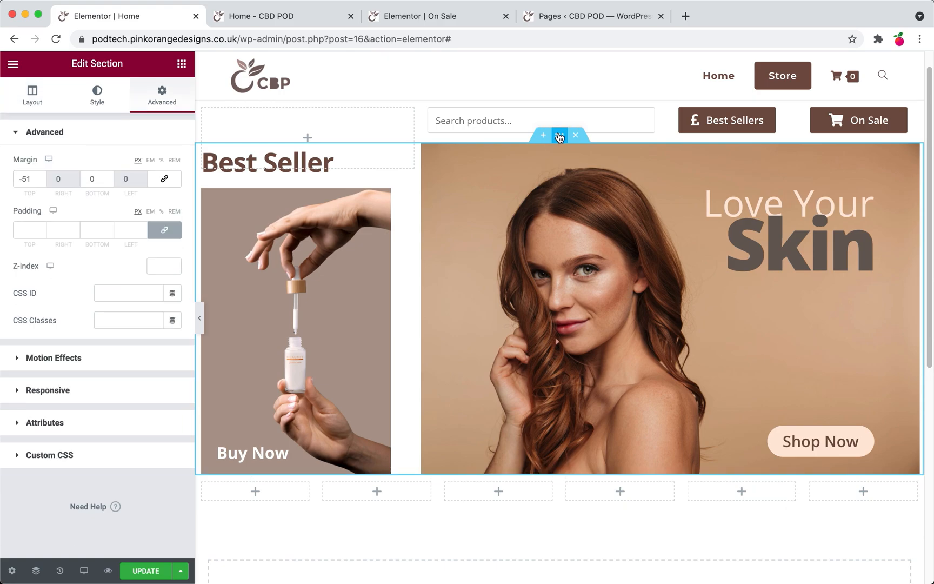
click(31, 101)
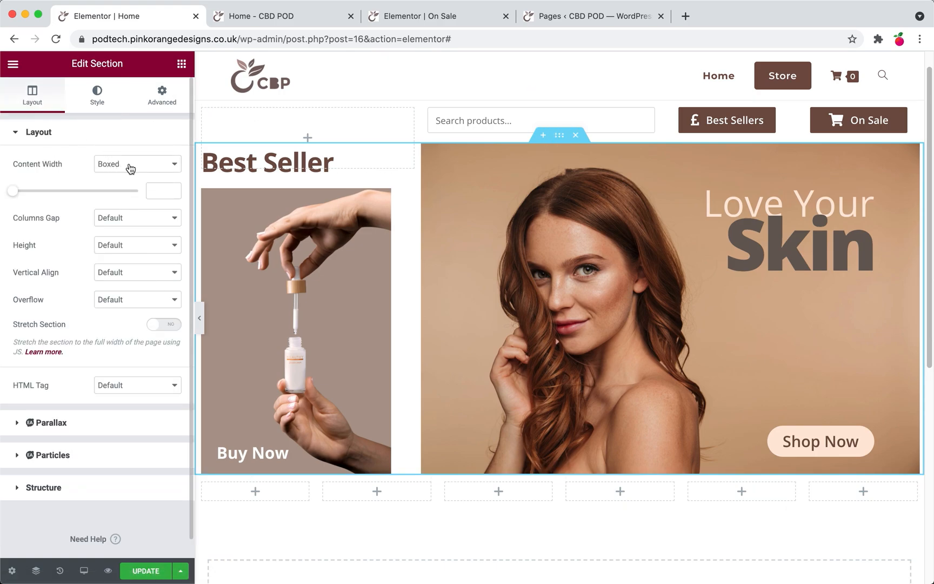
click(275, 25)
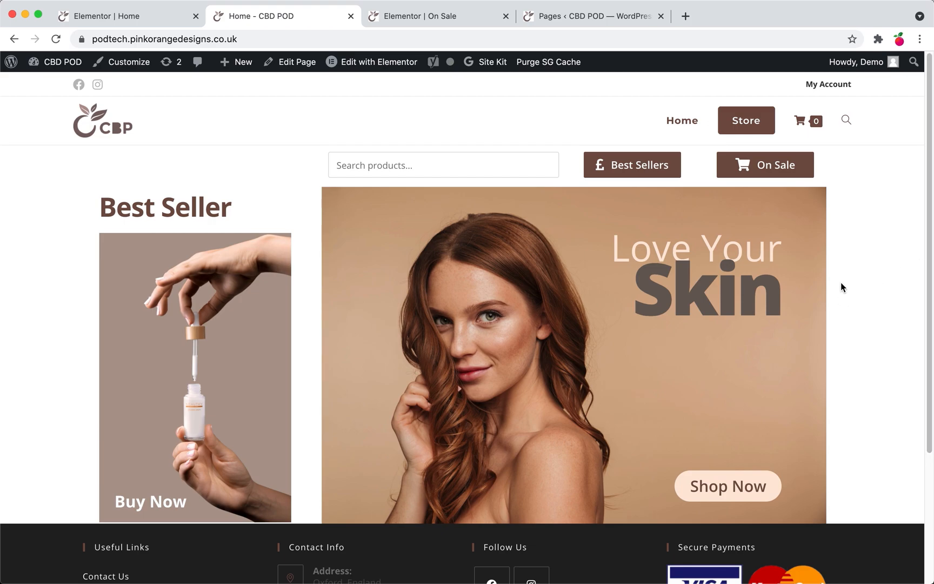
- Back in the Elementor editor, move the Photoshop window aside and set the empty six-column section's content width to Full Width
click(135, 16)
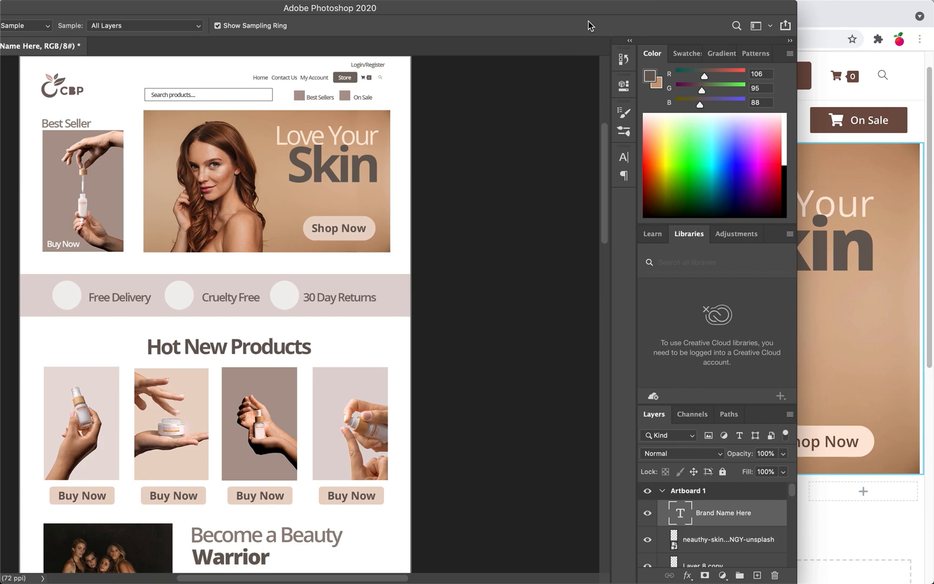
drag(590, 12, 0, 81)
scroll(662, 489, down, 2)
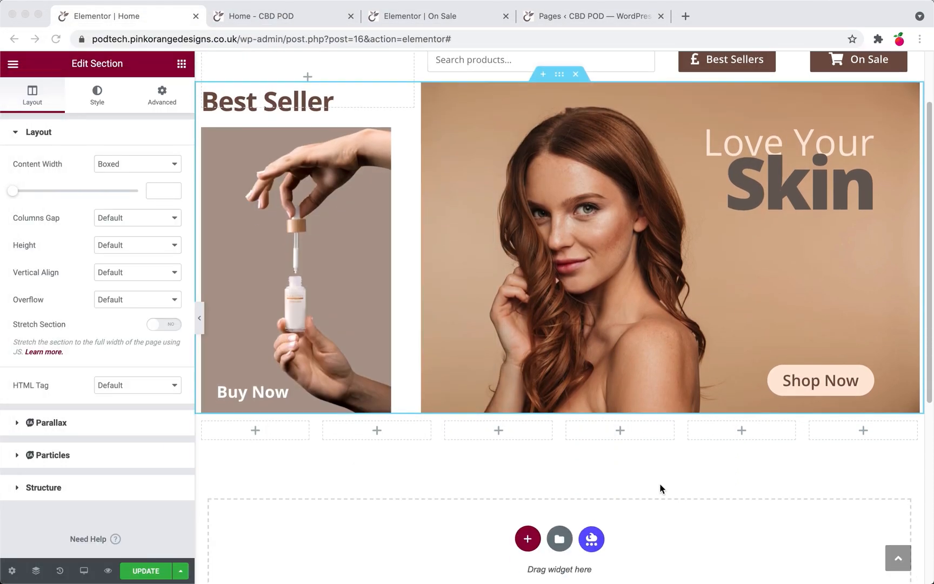
scroll(662, 489, down, 3)
click(610, 352)
click(564, 280)
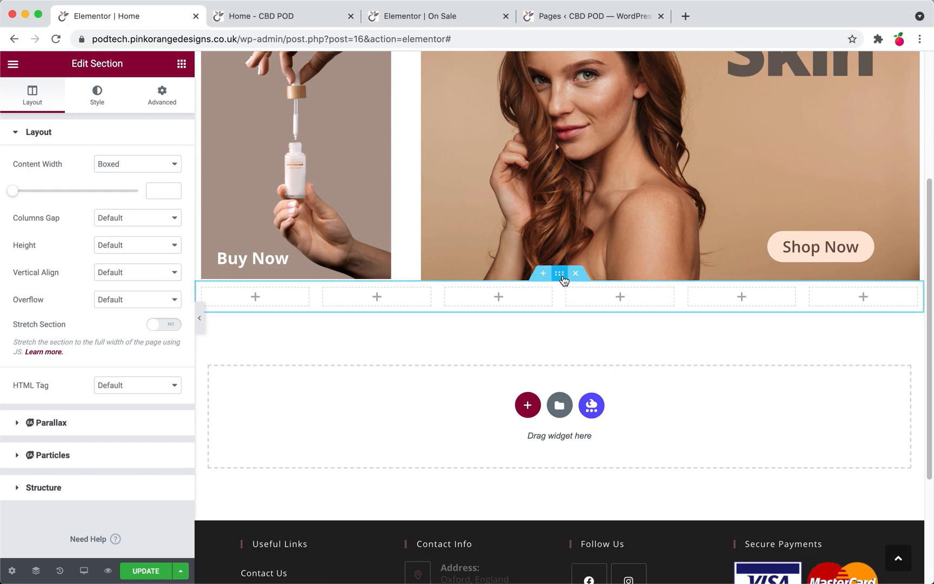
click(108, 163)
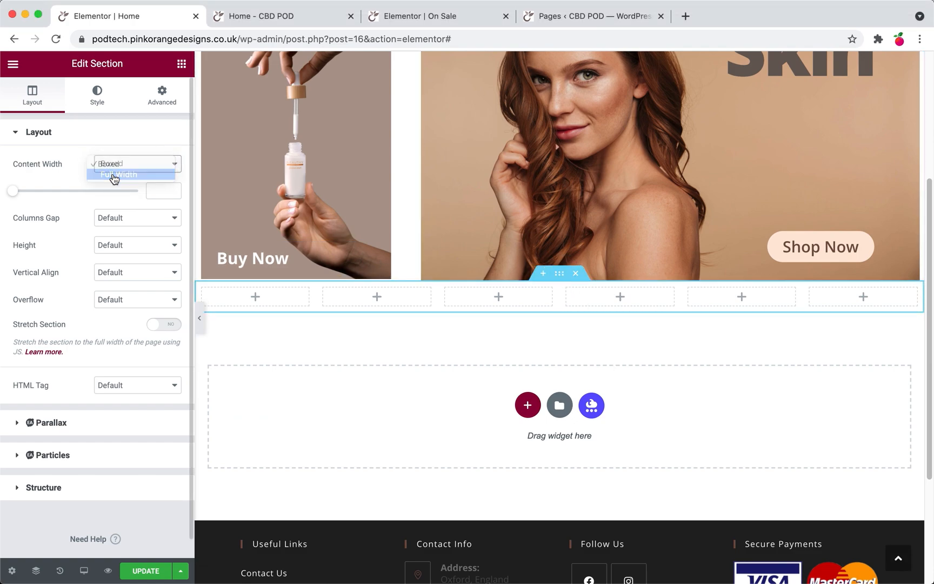
click(114, 175)
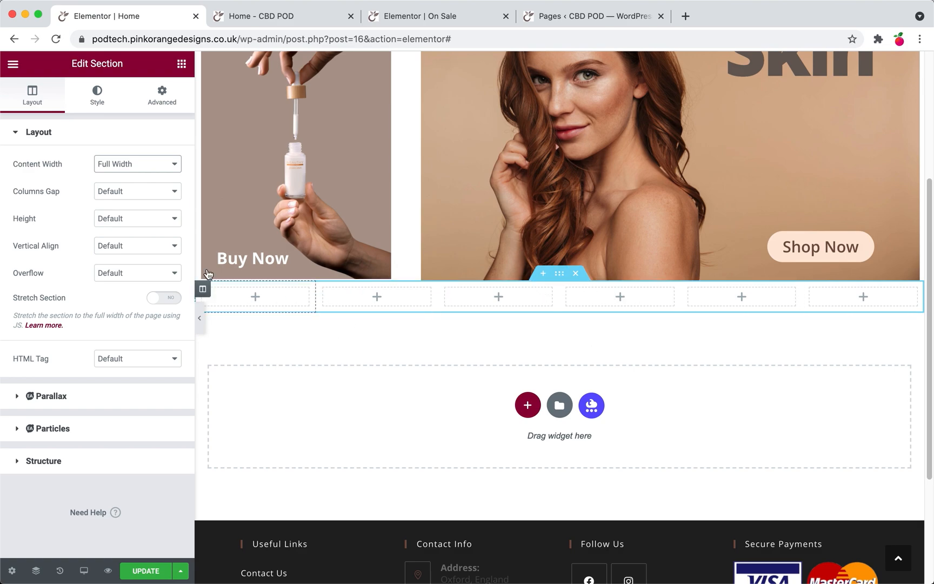
- Give the six-column section a classic background colour of e0d5d3, copying the hex code from Photoshop's foreground colour
click(98, 97)
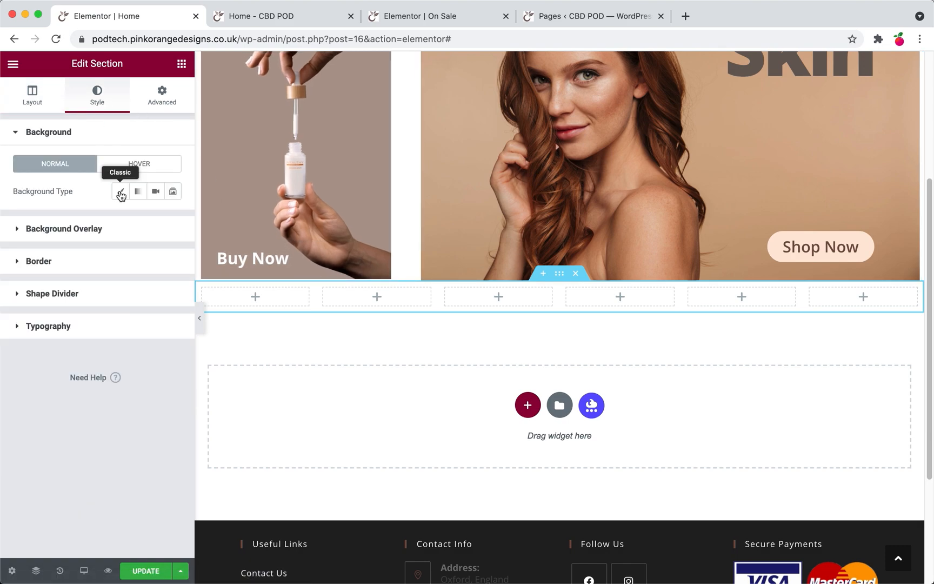
click(121, 195)
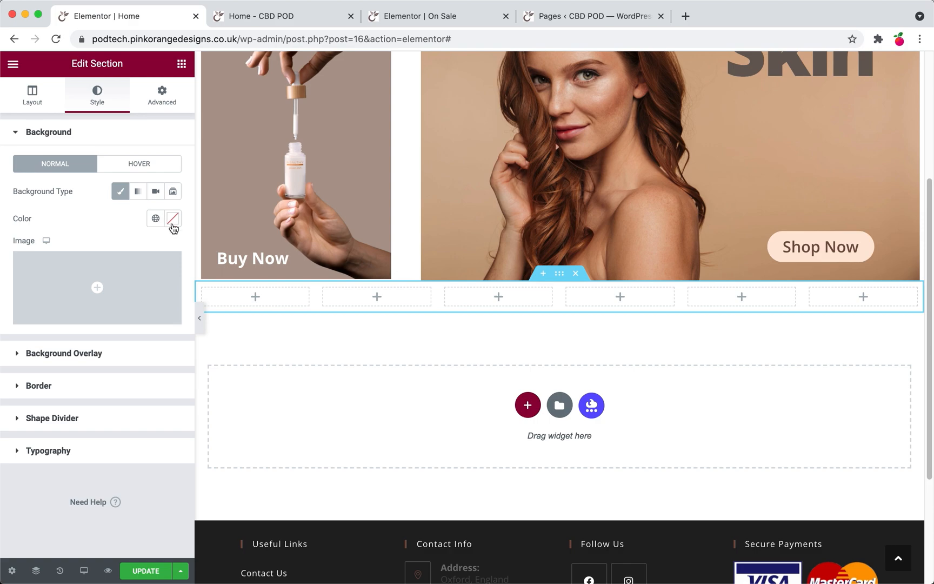
click(154, 222)
scroll(94, 350, down, 1)
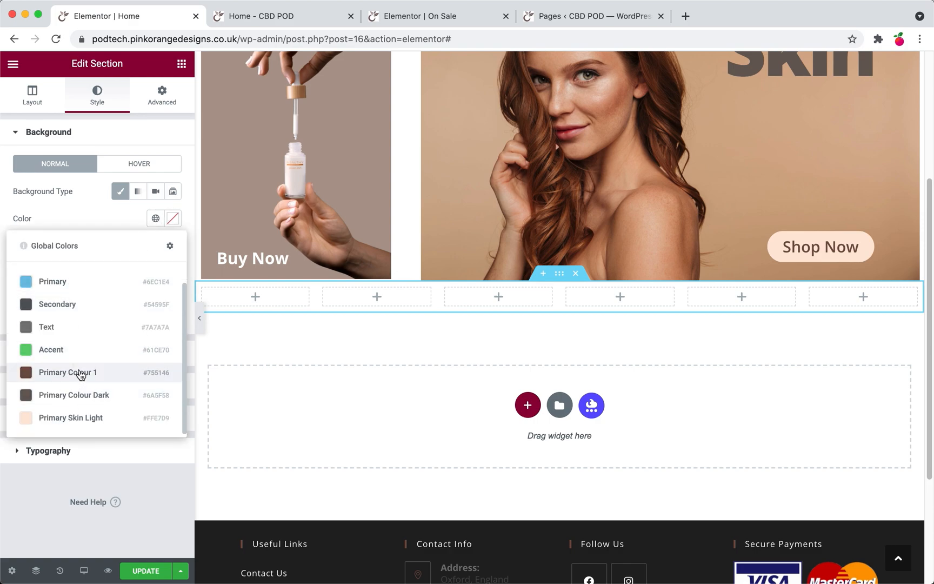
scroll(79, 371, up, 1)
click(70, 220)
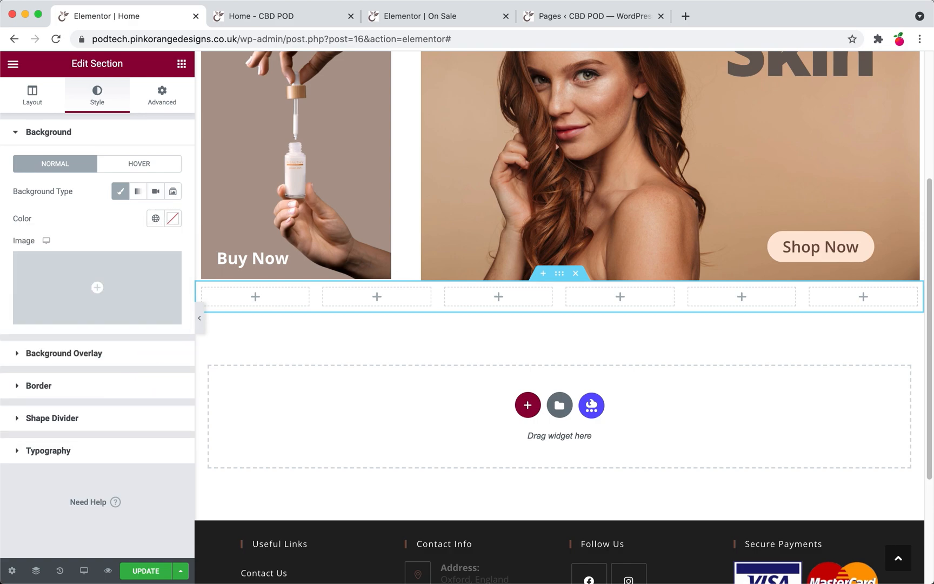
key(super+Tab)
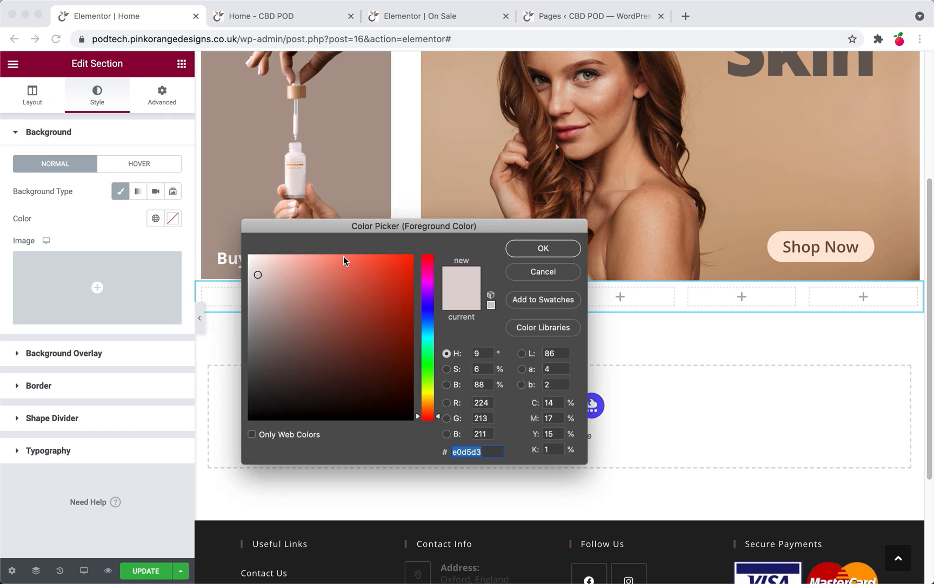
key(Return)
click(173, 218)
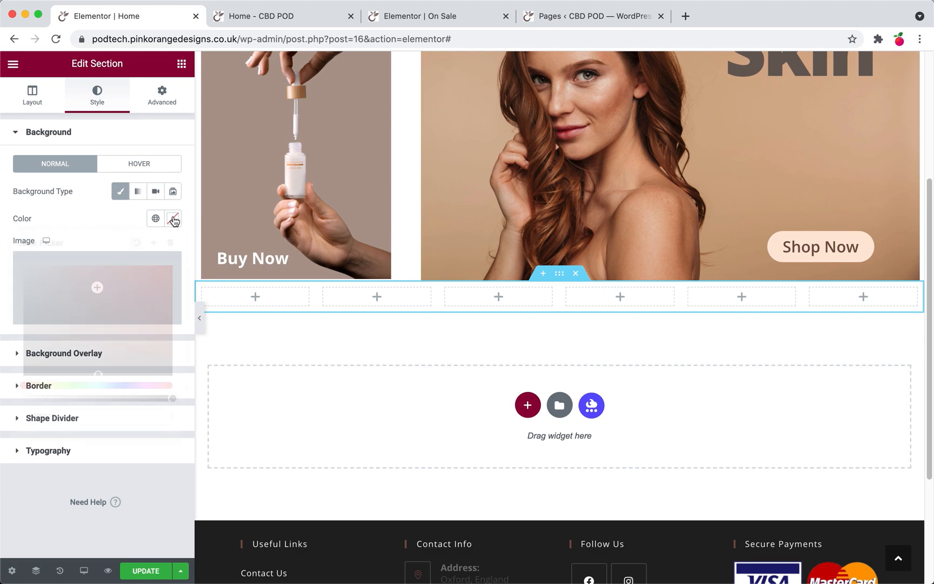
text(e0d5d3)
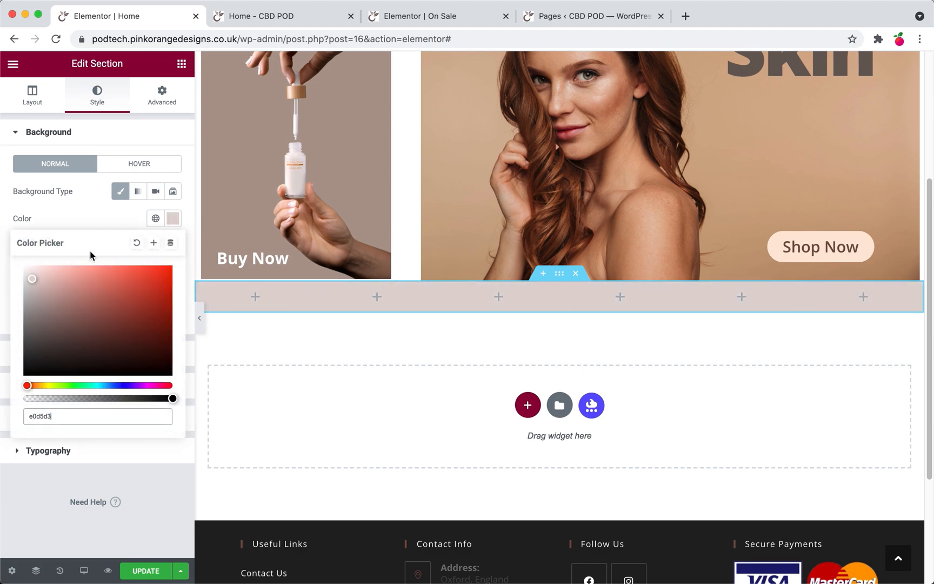
click(97, 218)
- Save the section's background colour as a new global colour named Primary Colour Banner
click(171, 219)
click(153, 243)
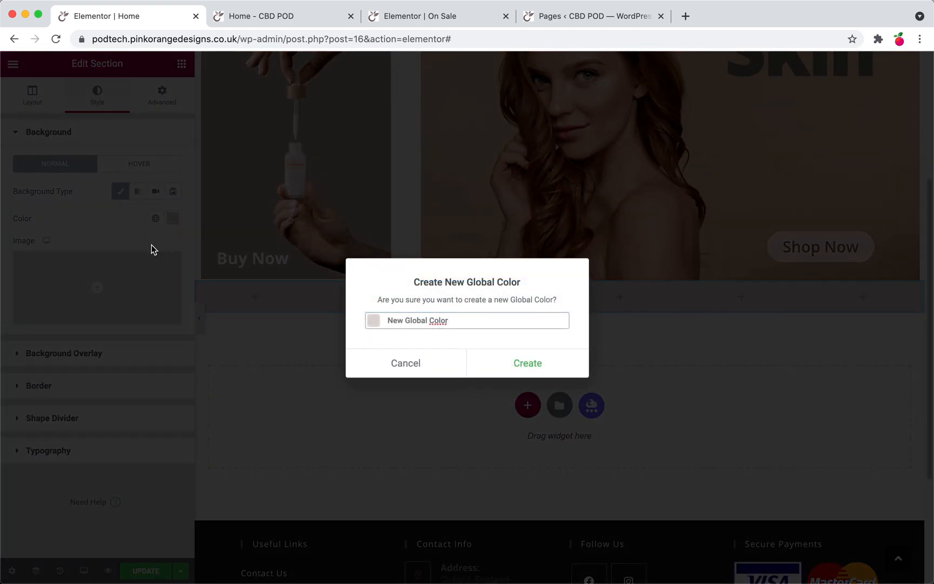
key(super+a)
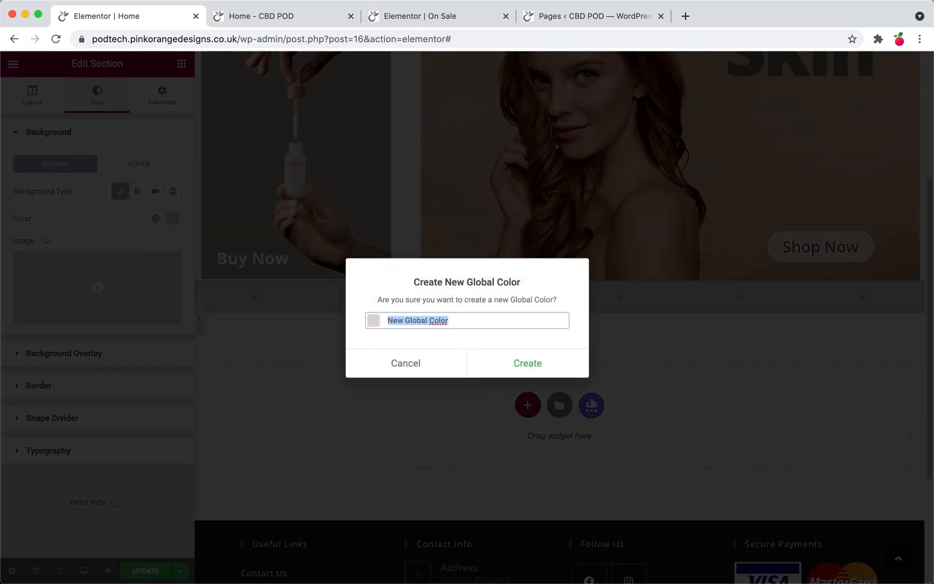
text(Prim)
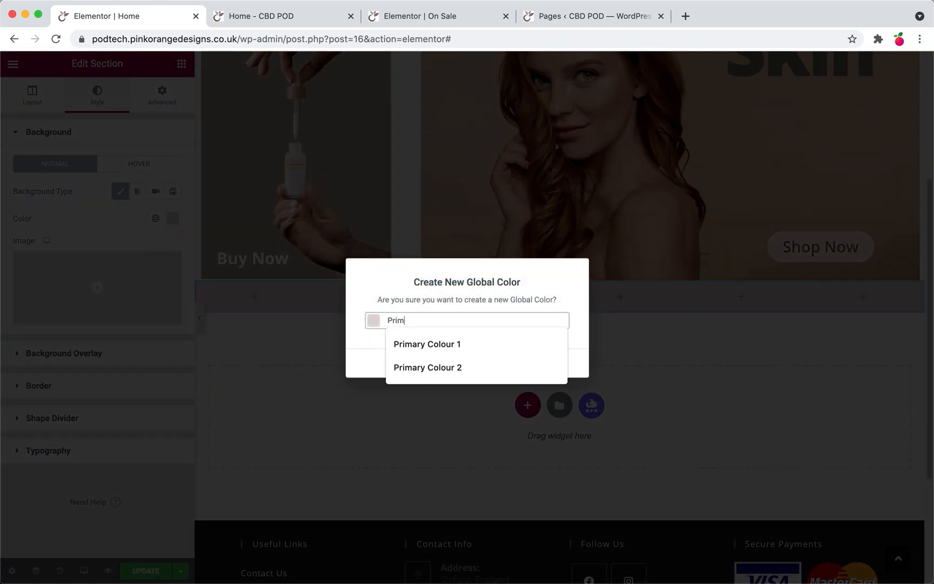
text(ary Colour Banner)
click(515, 368)
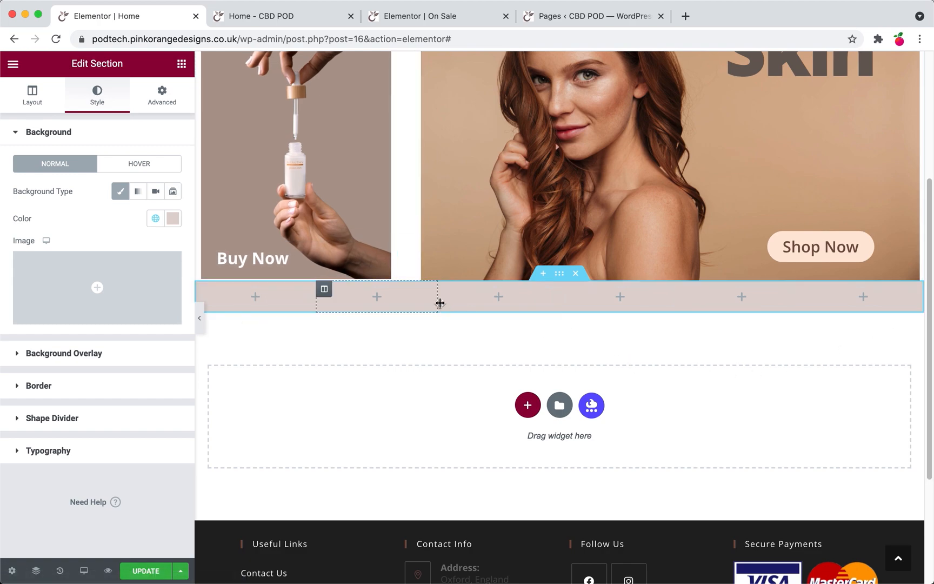
- Add an Icon widget to the strip's first column and set its view to Stacked
click(181, 65)
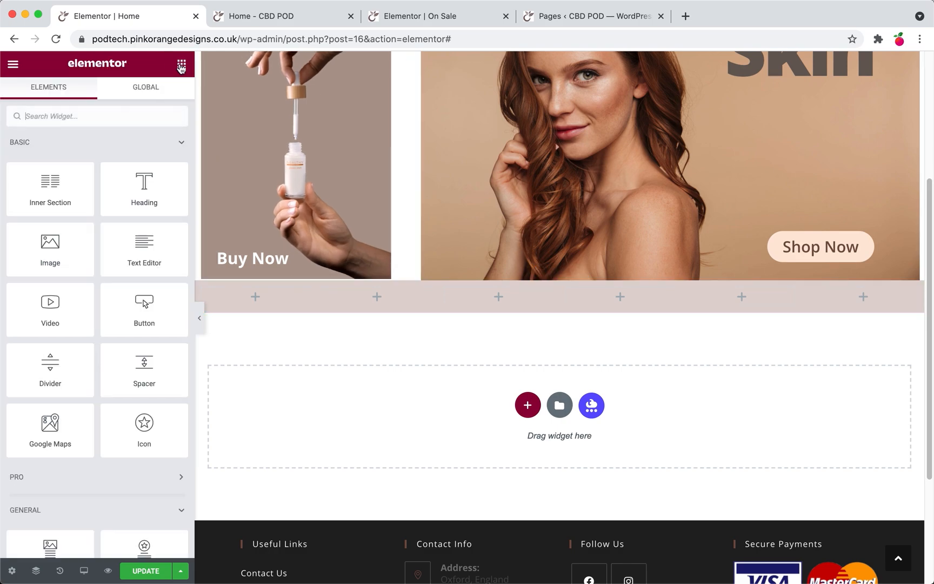
drag(144, 427, 257, 302)
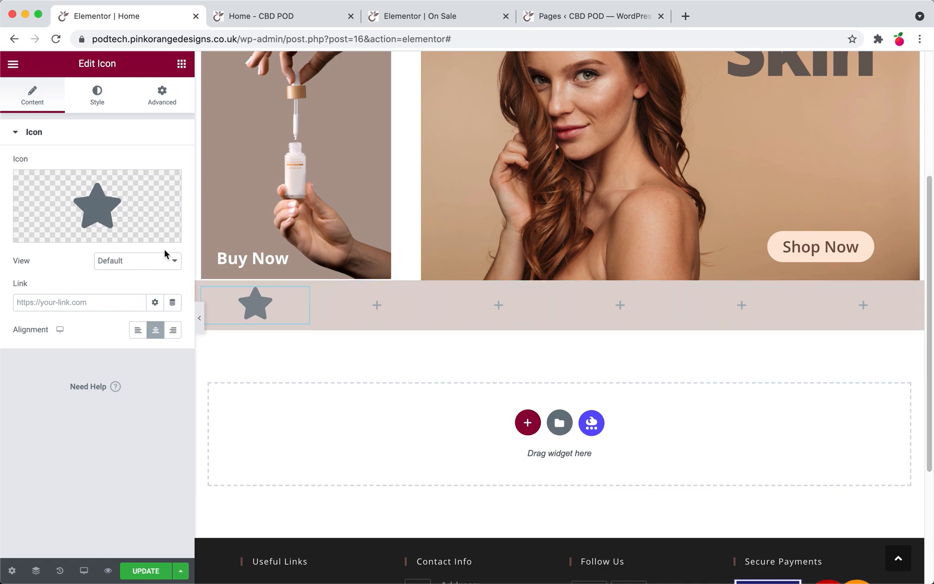
click(129, 263)
click(130, 271)
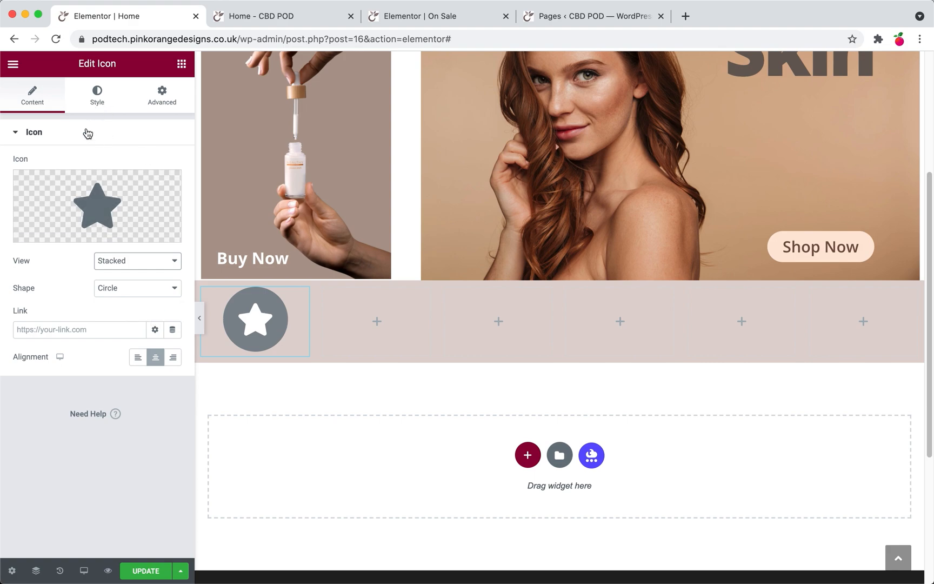
- Replace the star with the Truck icon from the icon library
click(80, 219)
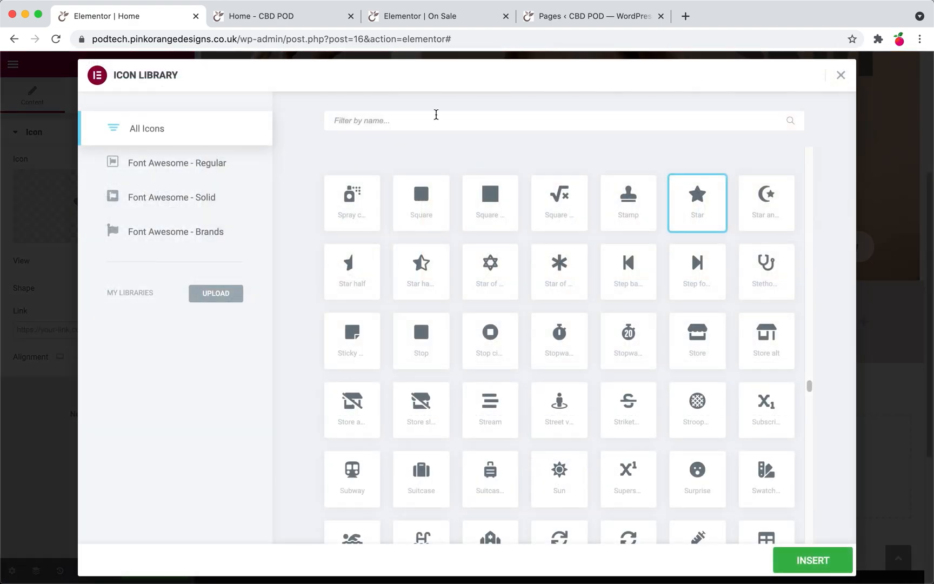
click(432, 121)
text(truck)
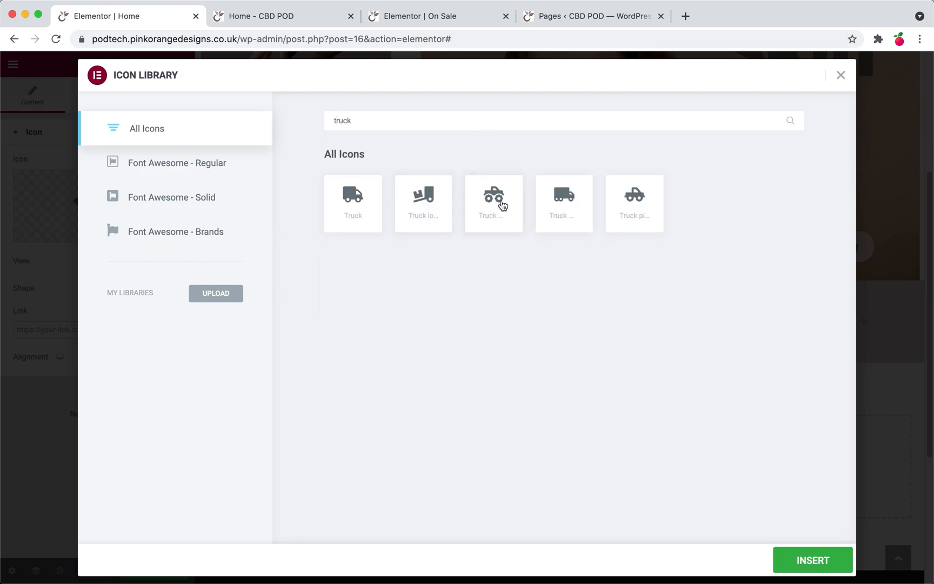
click(353, 204)
click(795, 557)
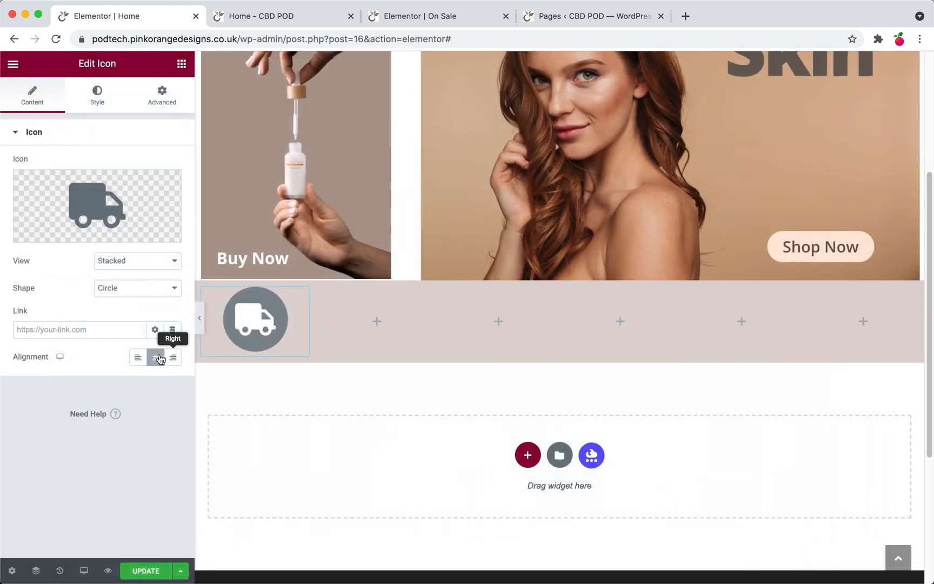
- Reduce the truck icon's size to 31
click(97, 97)
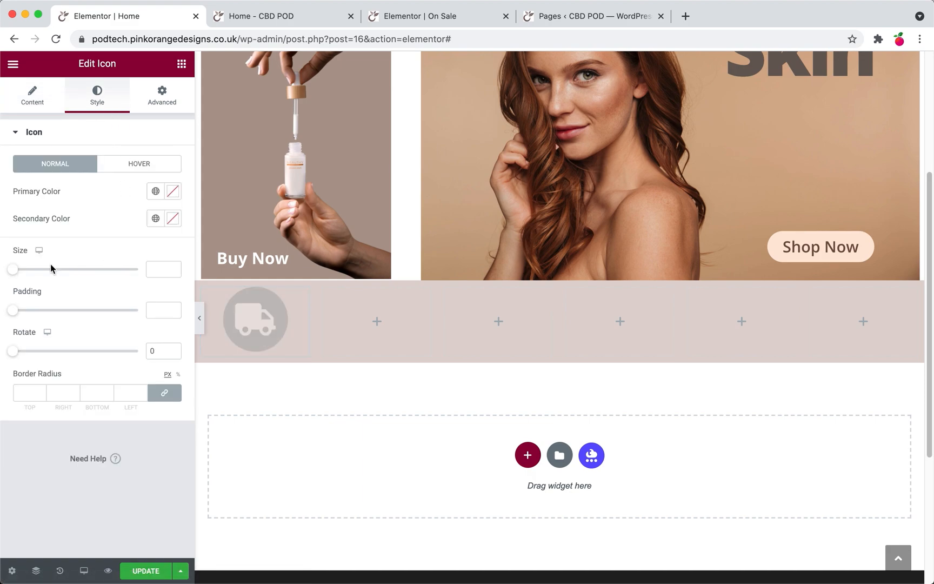
mouse_move(32, 269)
mouse_down()
mouse_move(15, 270)
mouse_move(30, 269)
mouse_up()
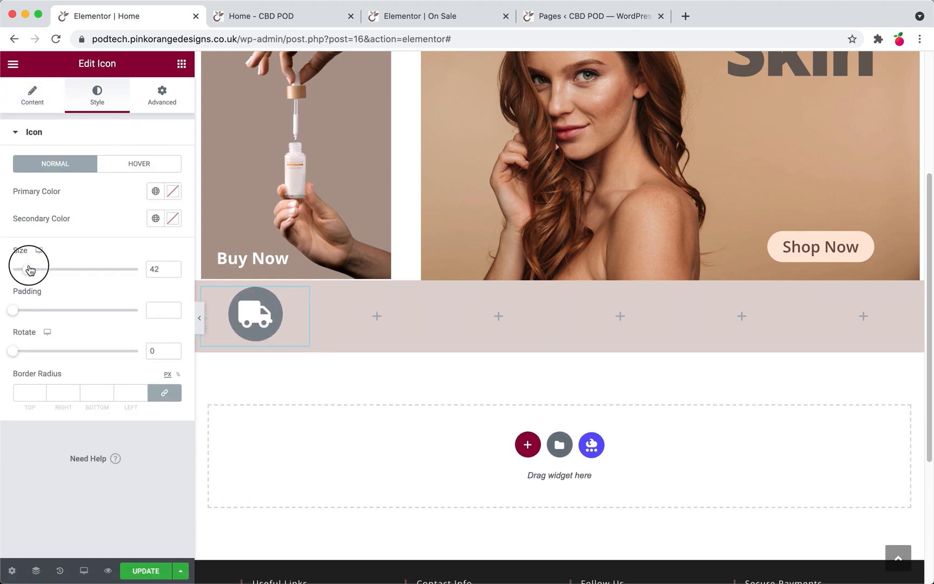
drag(29, 270, 25, 273)
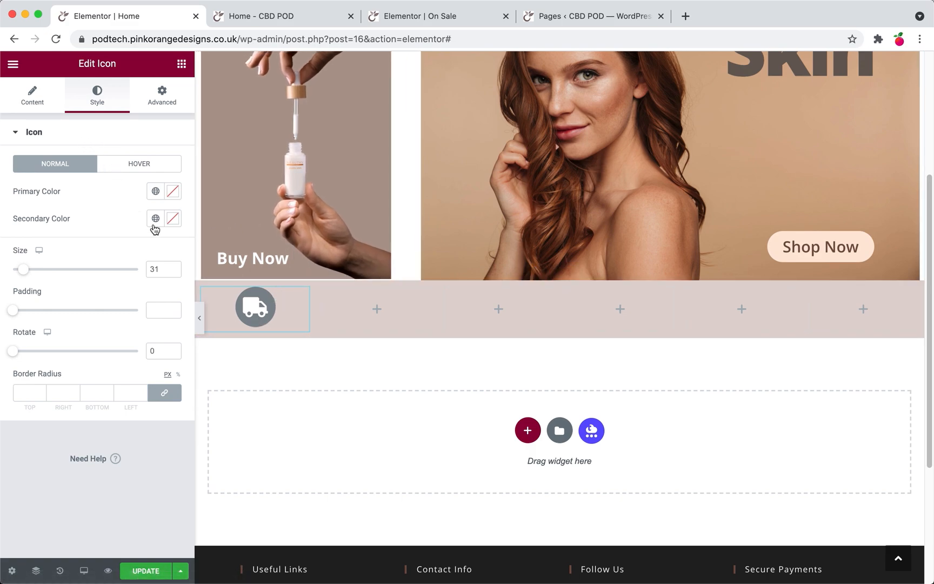
- Try Primary Skin Light as the truck icon's primary colour and Primary Colour 2 as its secondary colour
click(172, 193)
click(157, 190)
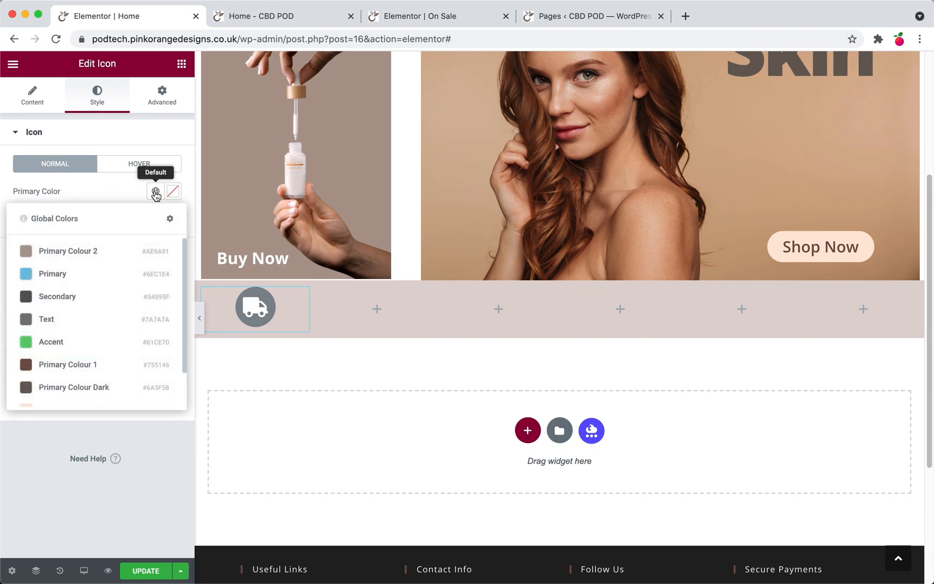
scroll(90, 321, down, 3)
scroll(64, 379, up, 3)
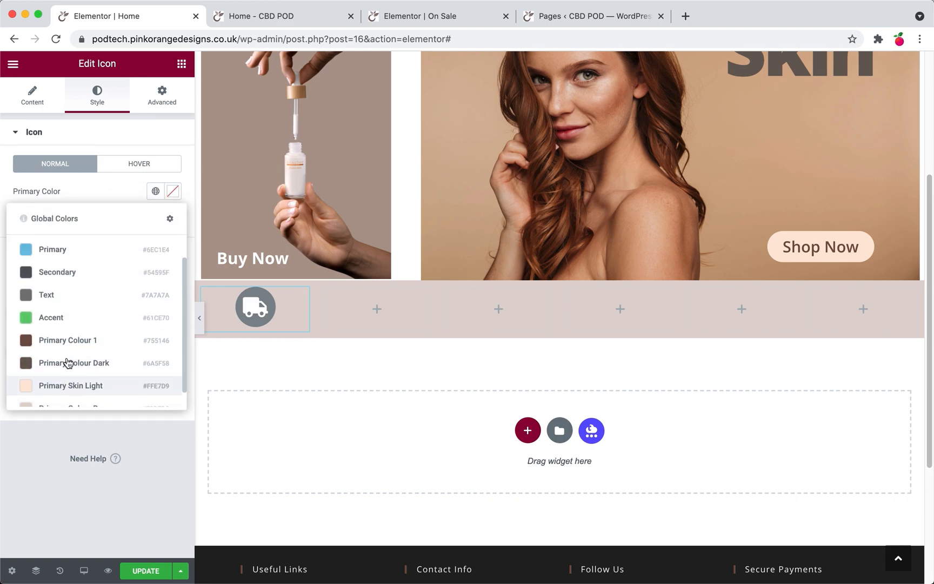
click(59, 399)
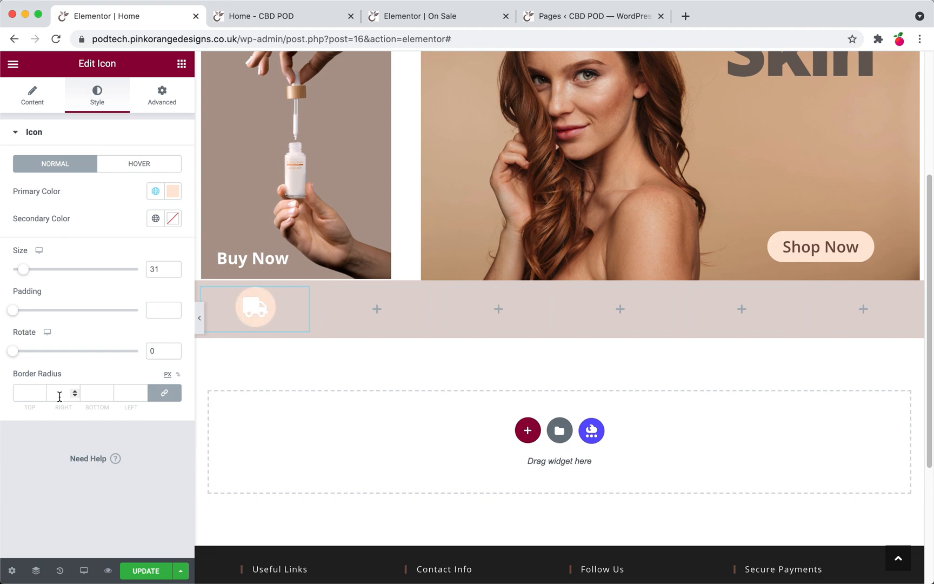
click(173, 218)
click(156, 218)
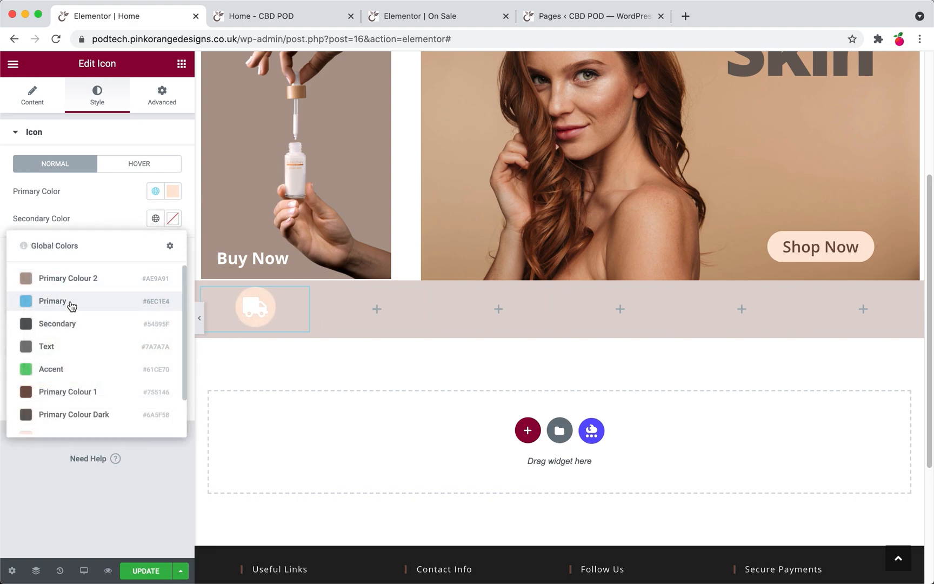
click(61, 277)
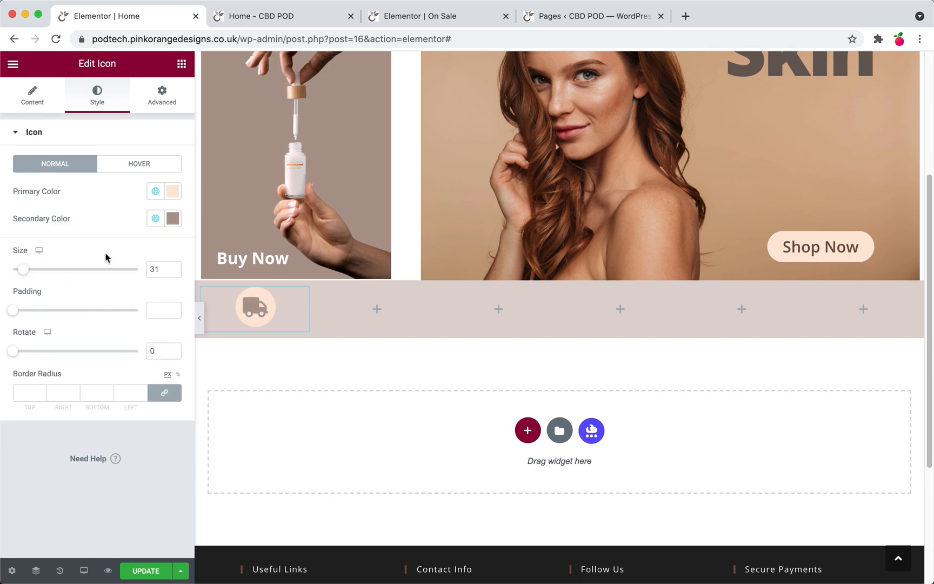
- Set the truck icon's primary colour to Primary Colour 2 and its secondary colour to Primary Skin Light
click(155, 191)
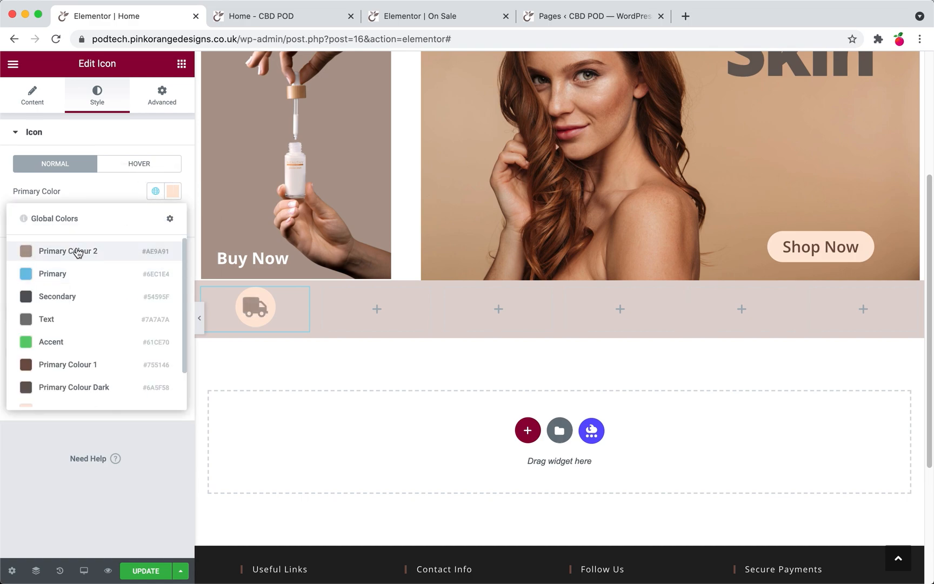
click(77, 251)
click(161, 221)
scroll(92, 325, down, 2)
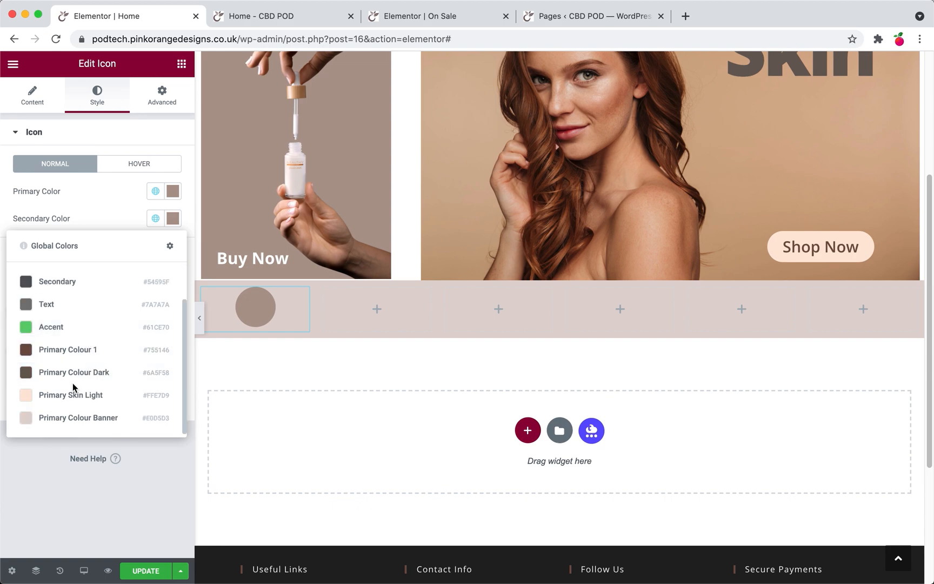
click(74, 395)
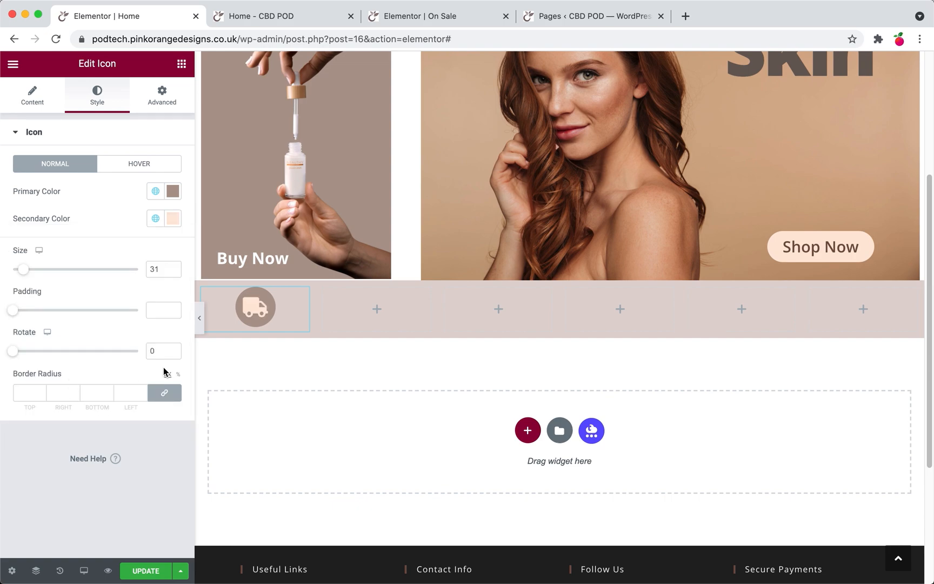
- Set the width of the truck icon's column to 8%
click(203, 290)
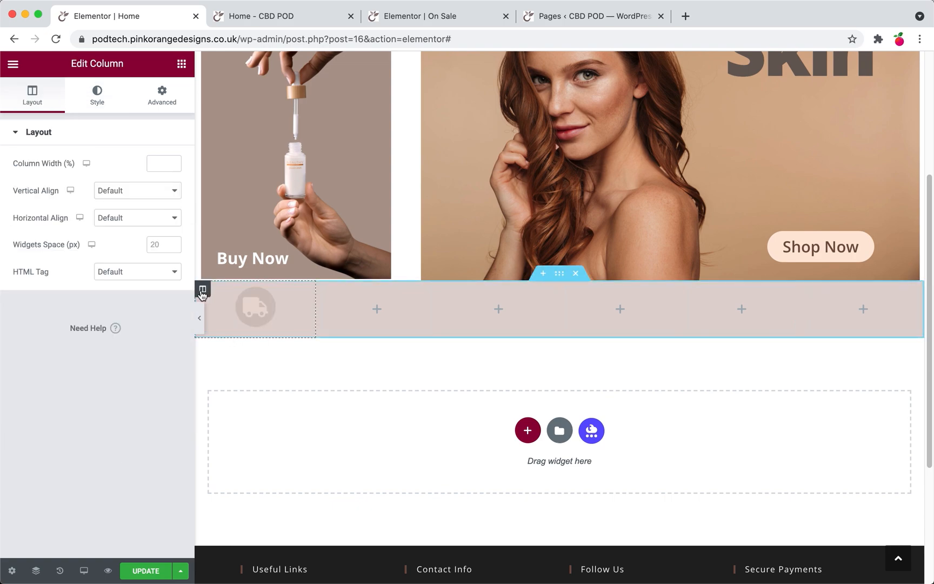
click(173, 160)
click(173, 160)
click(173, 160)
click(173, 160)
click(173, 160)
click(173, 160)
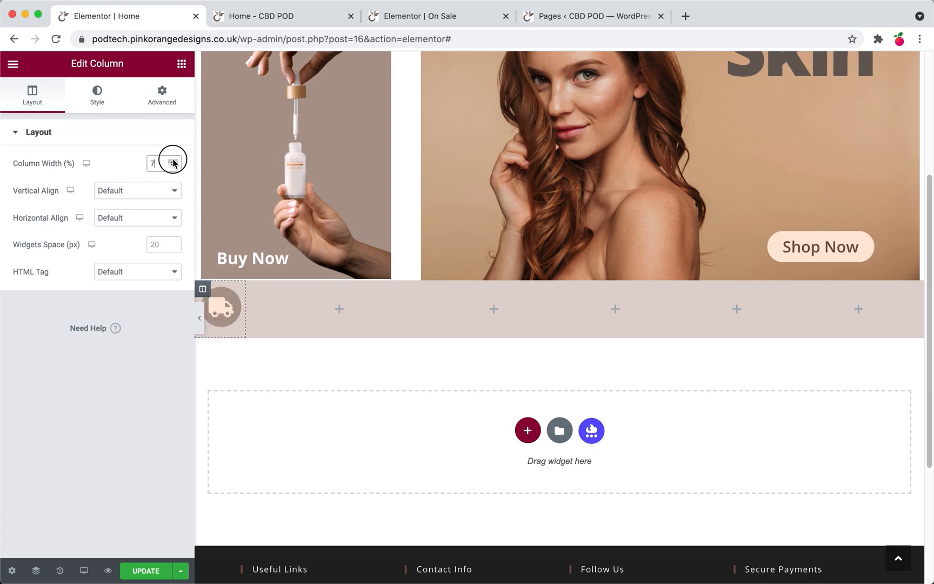
click(172, 160)
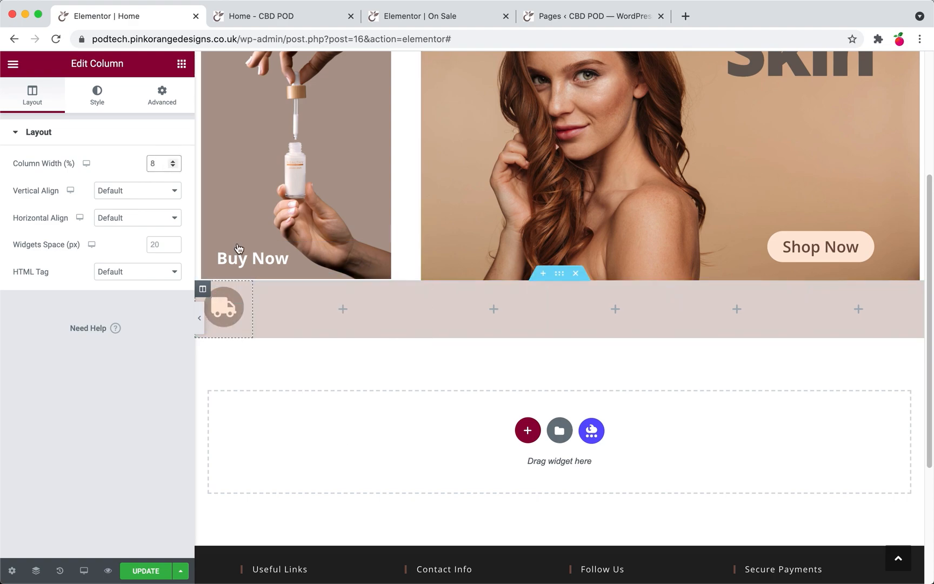
- Add a Heading widget to the strip's second column and set that column's vertical alignment to Middle
click(182, 63)
drag(144, 187, 312, 319)
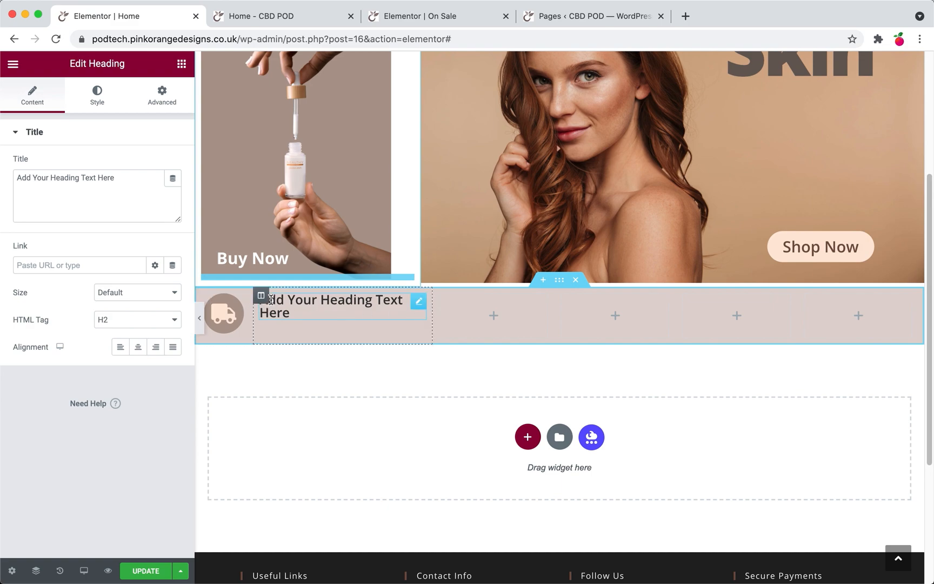
click(262, 299)
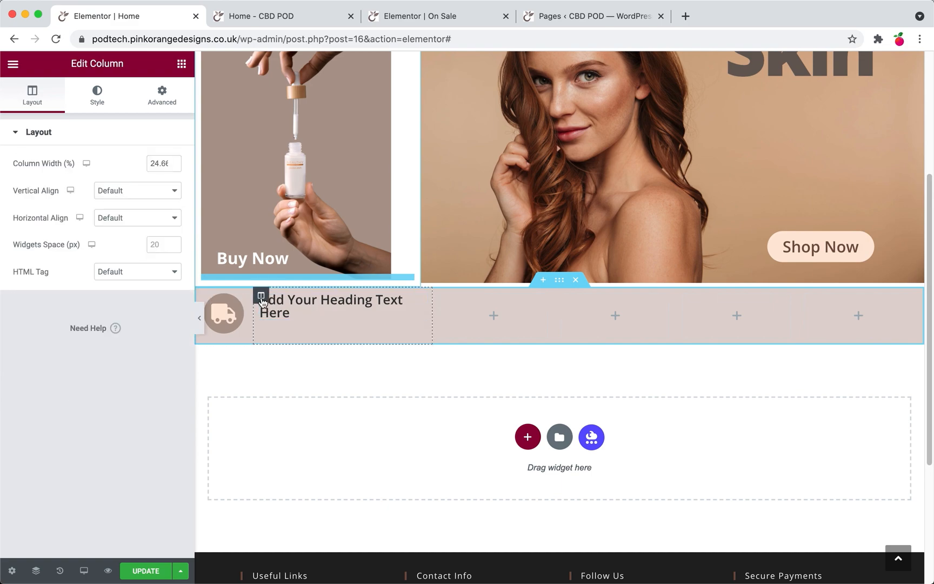
click(122, 198)
click(128, 210)
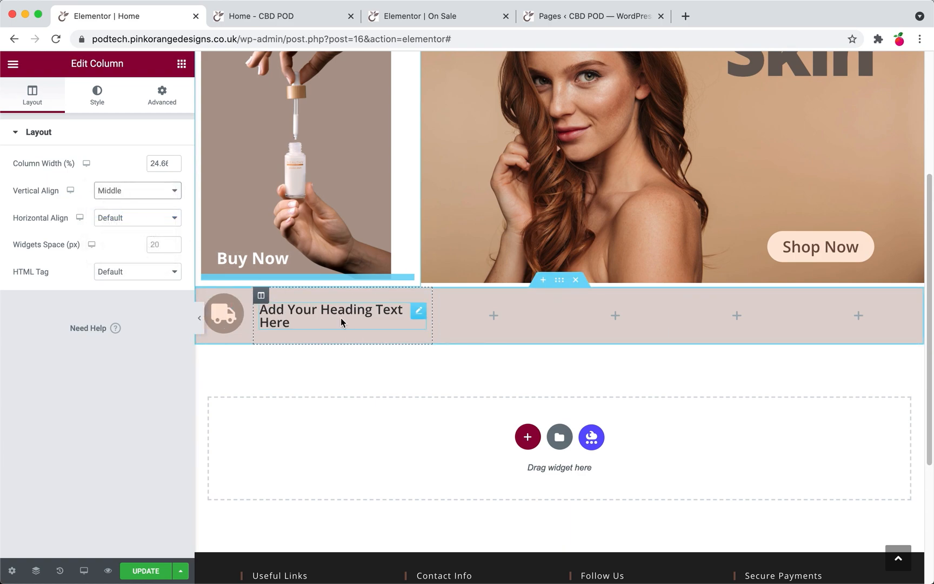
- Change the text of the heading beside the truck icon to "Free Delivery" and set its HTML tag to H4
triple_click(298, 318)
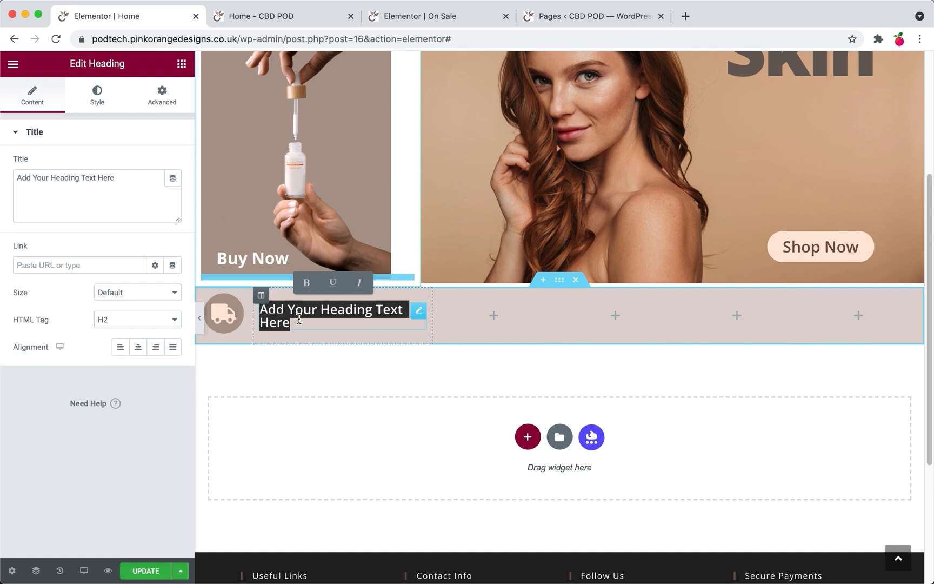
text(Free Delivery)
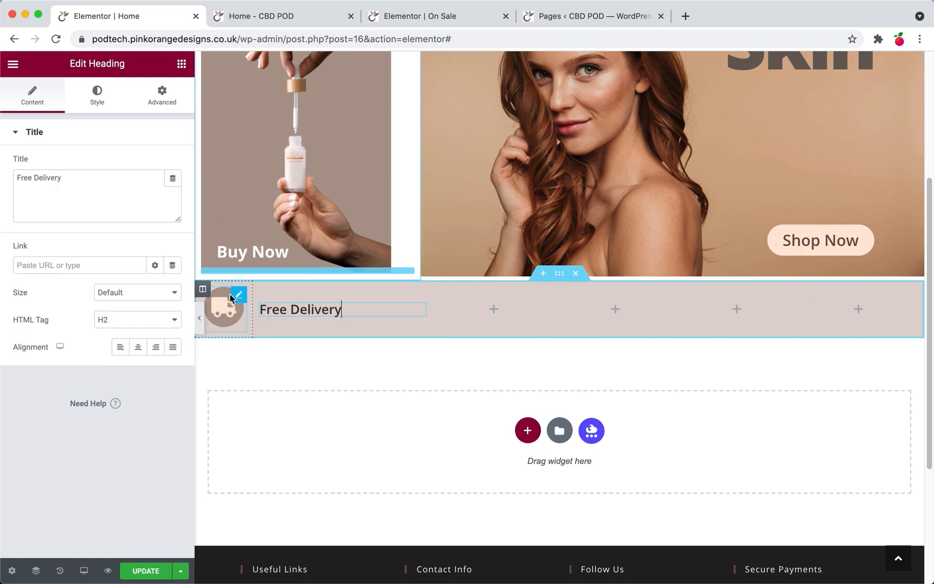
click(146, 327)
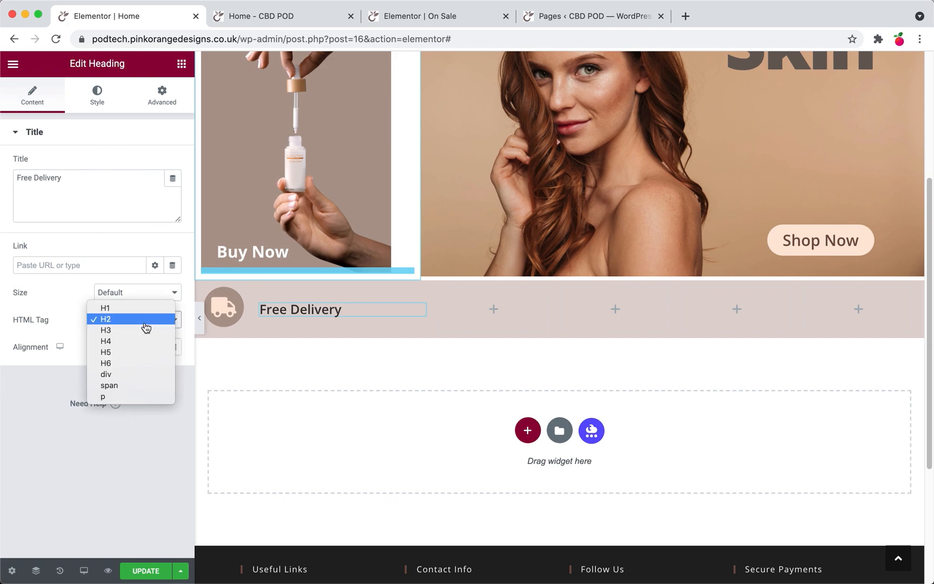
click(142, 341)
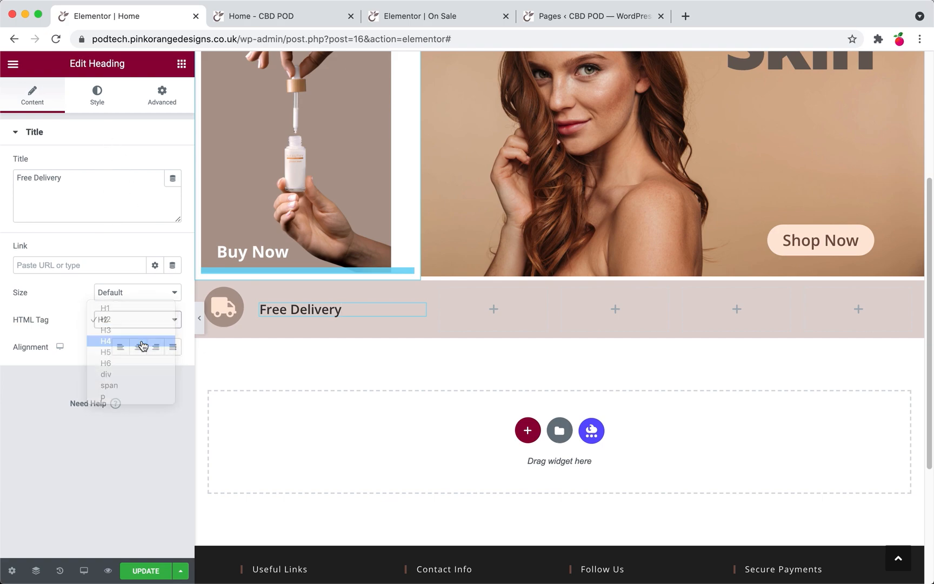
- Set the Free Delivery heading's text colour to the global colour Primary Colour Dark
click(105, 108)
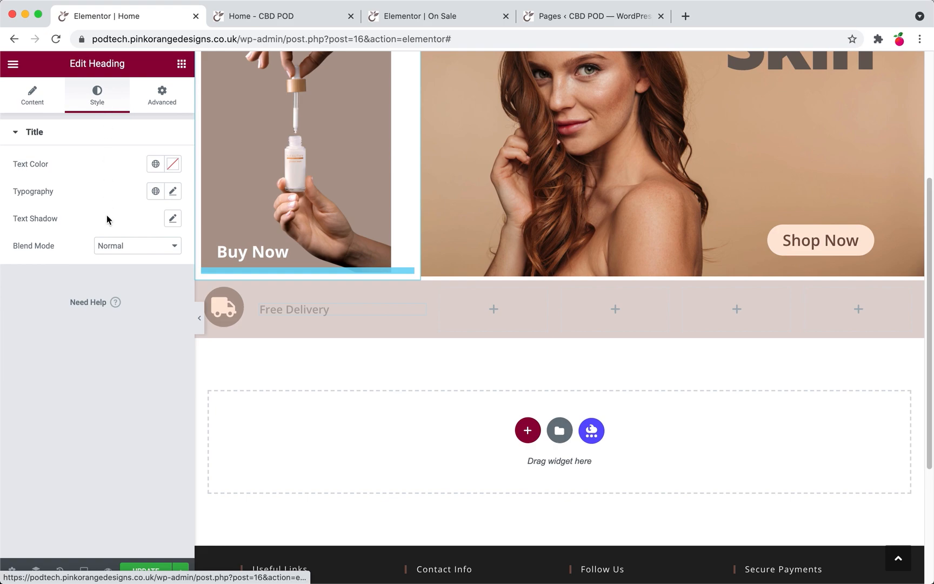
click(156, 164)
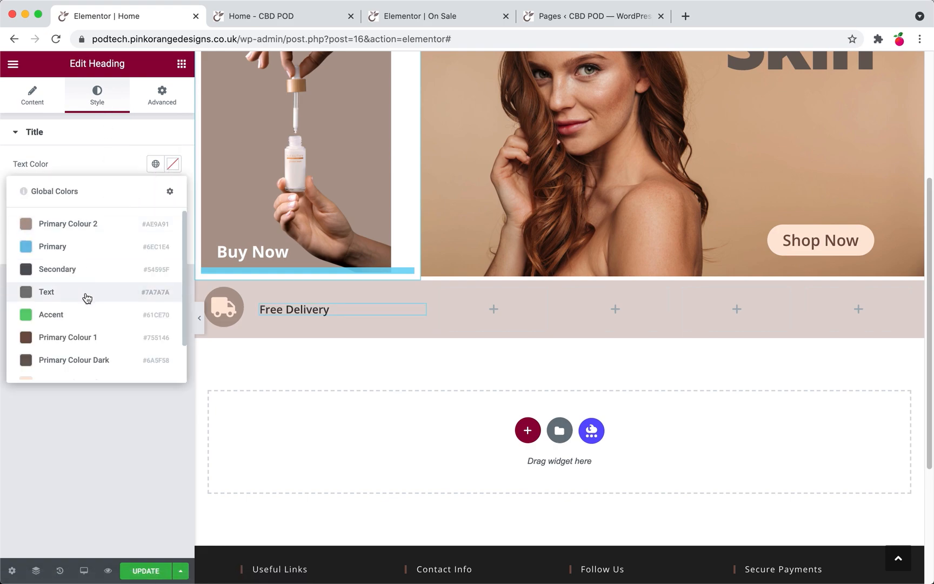
click(79, 359)
- Set the Free Delivery heading's typography to weight 700 and size 24 px
click(173, 191)
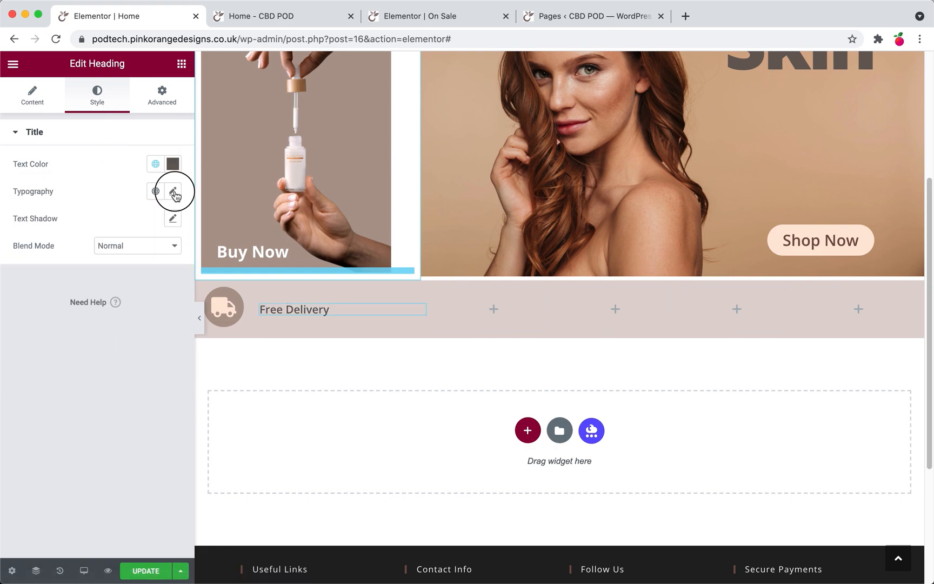
click(128, 324)
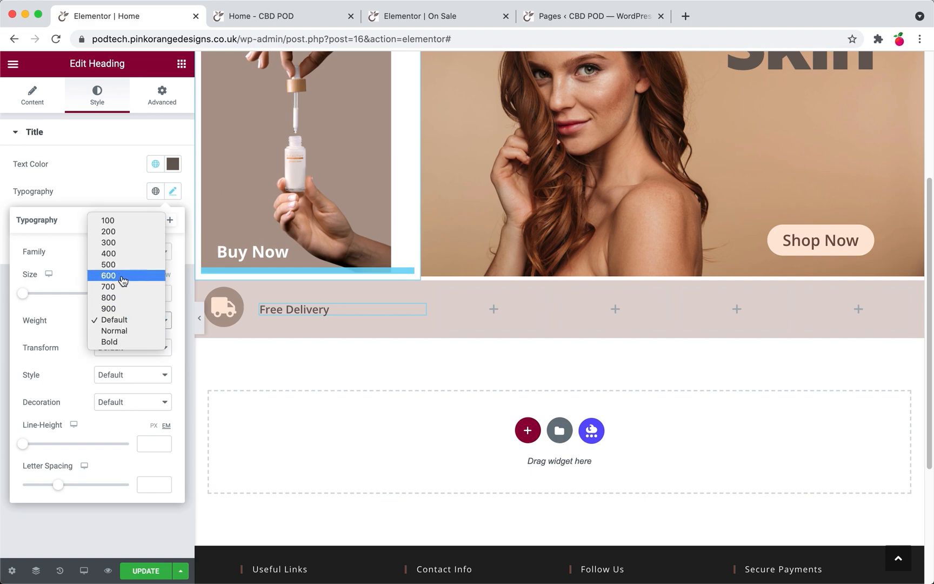
click(122, 279)
click(112, 321)
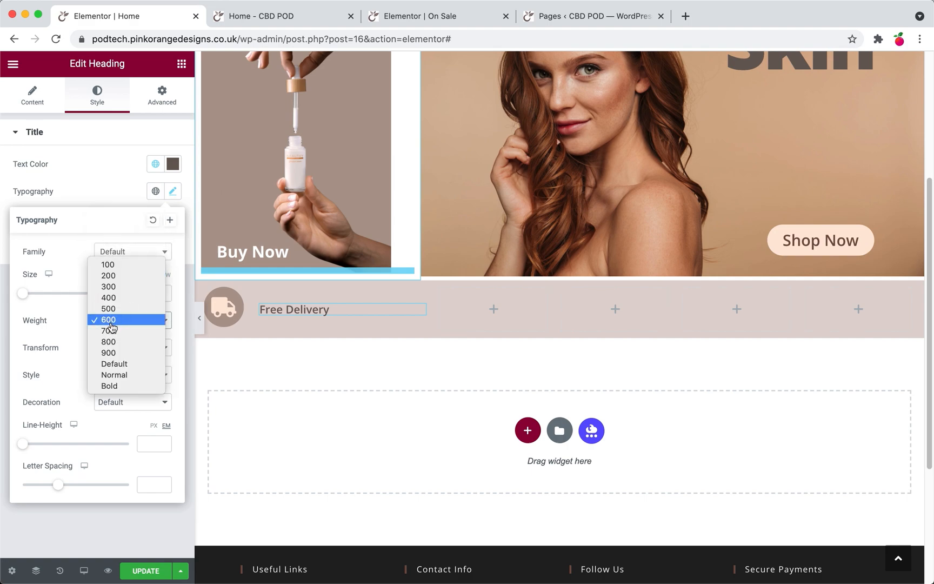
click(112, 329)
drag(26, 299, 36, 296)
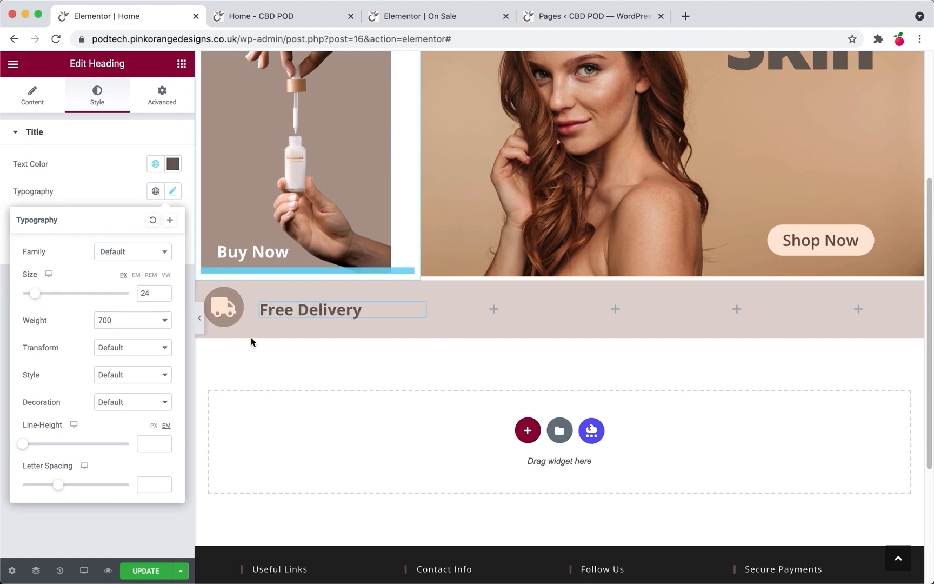
click(317, 381)
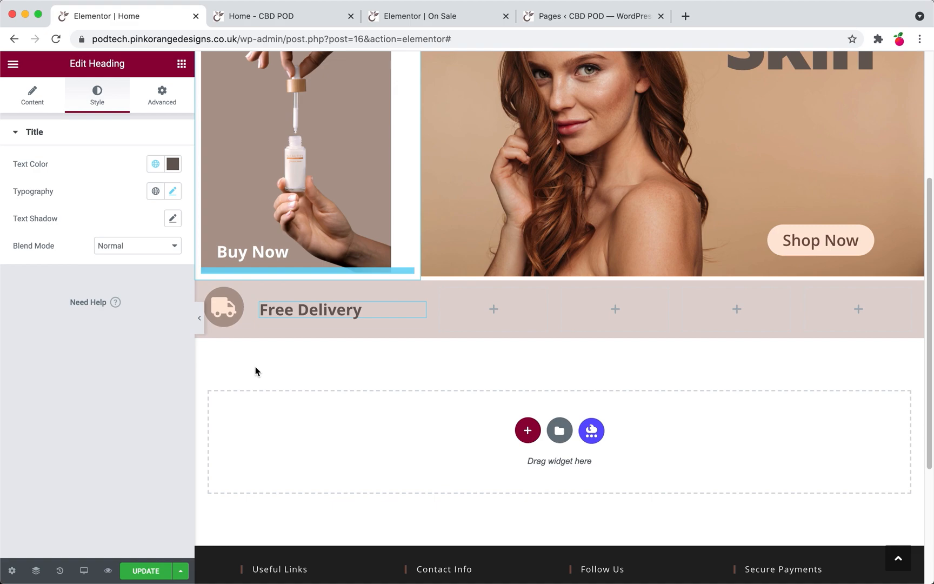
- Set the truck icon's primary colour to Primary Colour Dark and its secondary colour to the pale pink global colour matching the strip's background
click(231, 306)
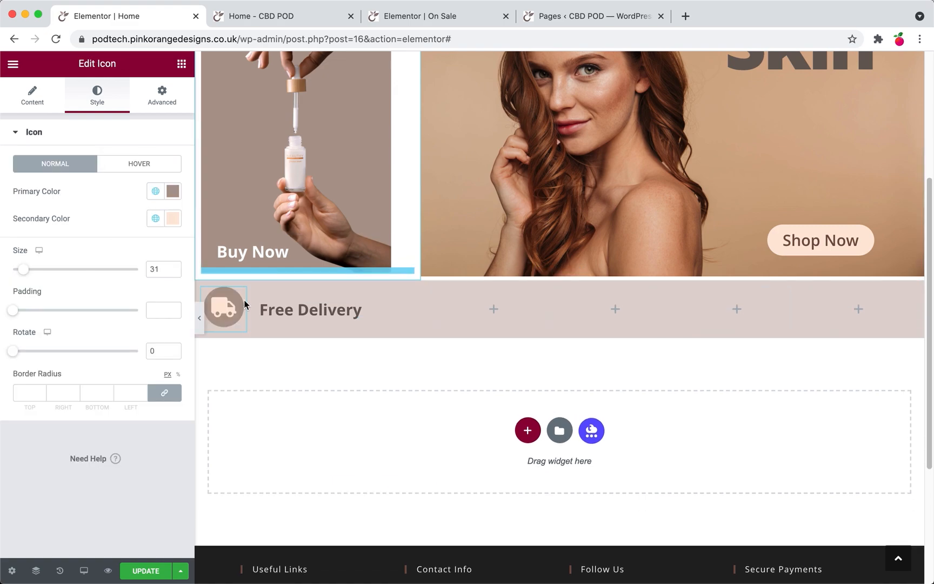
click(155, 194)
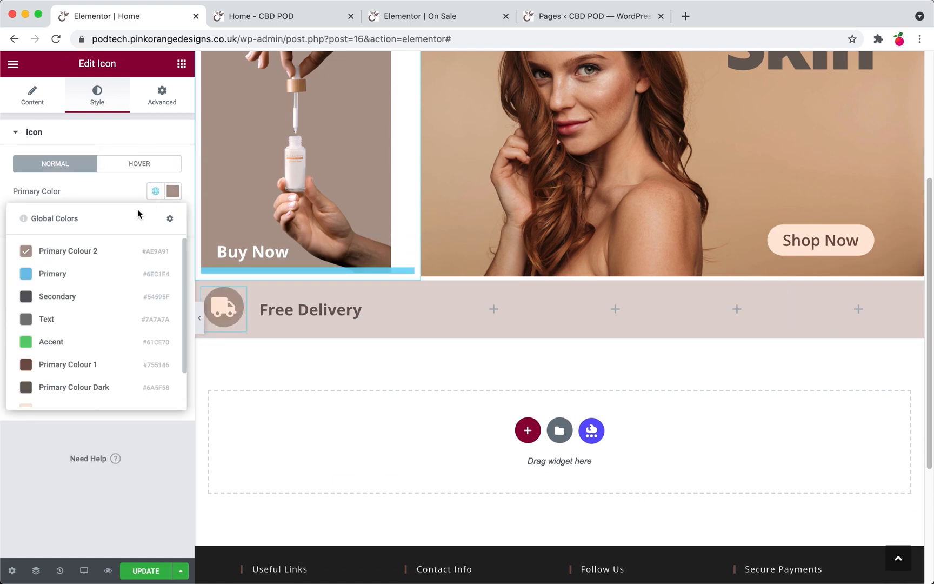
click(64, 385)
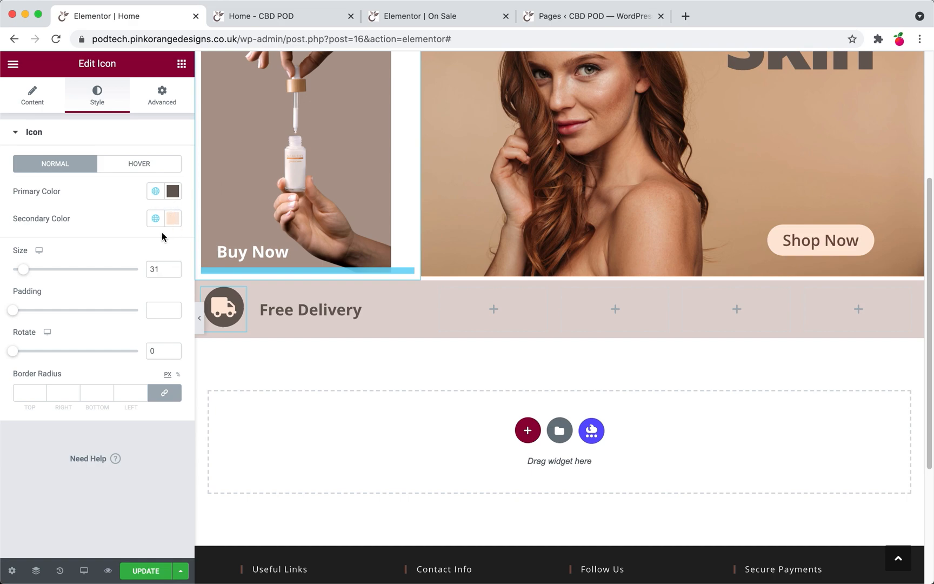
click(169, 220)
click(156, 218)
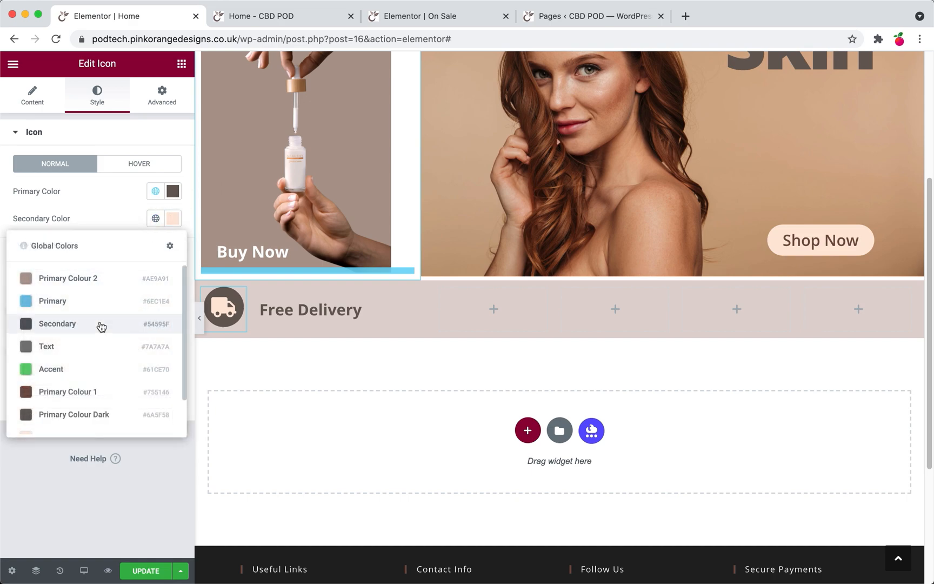
scroll(101, 325, down, 2)
click(66, 419)
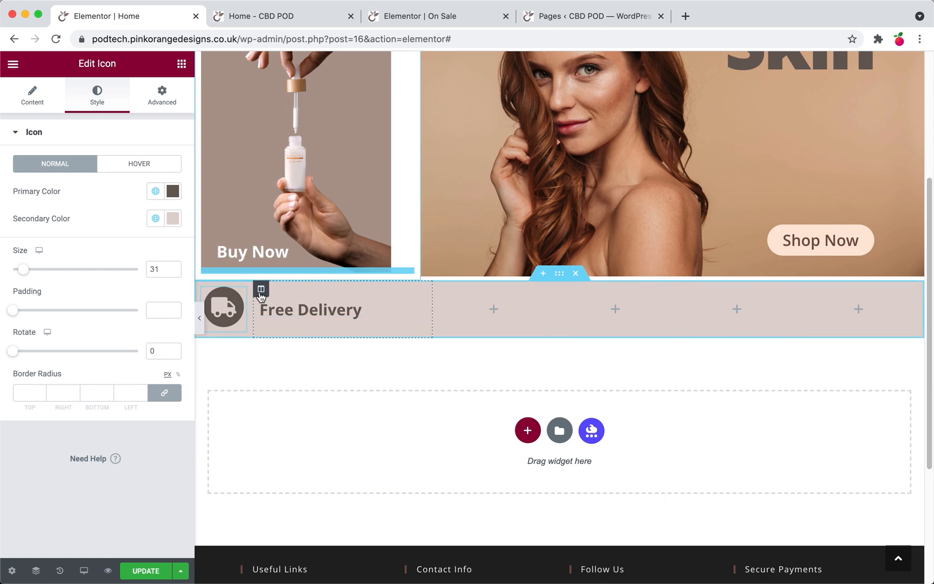
- Set the width of the Free Delivery heading's column to 16%
click(260, 288)
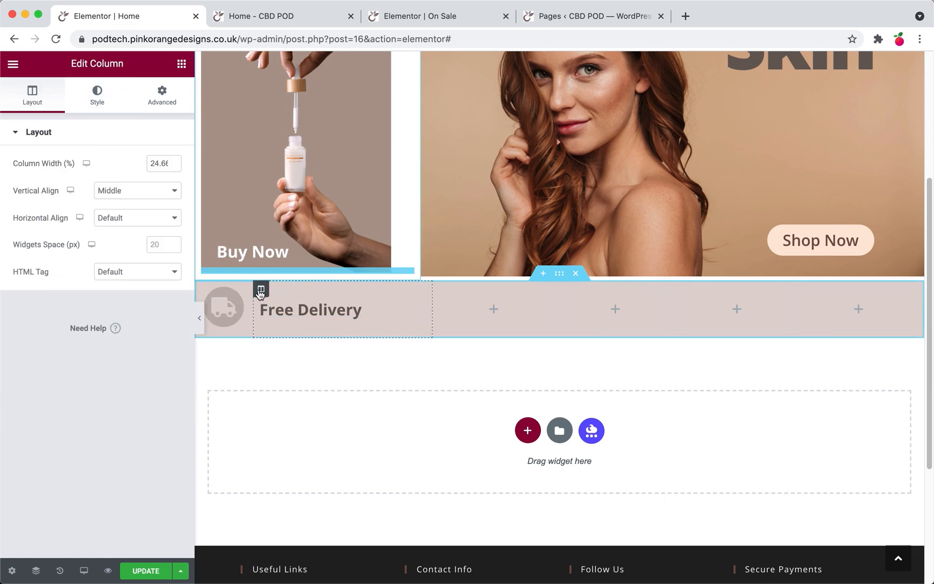
click(173, 166)
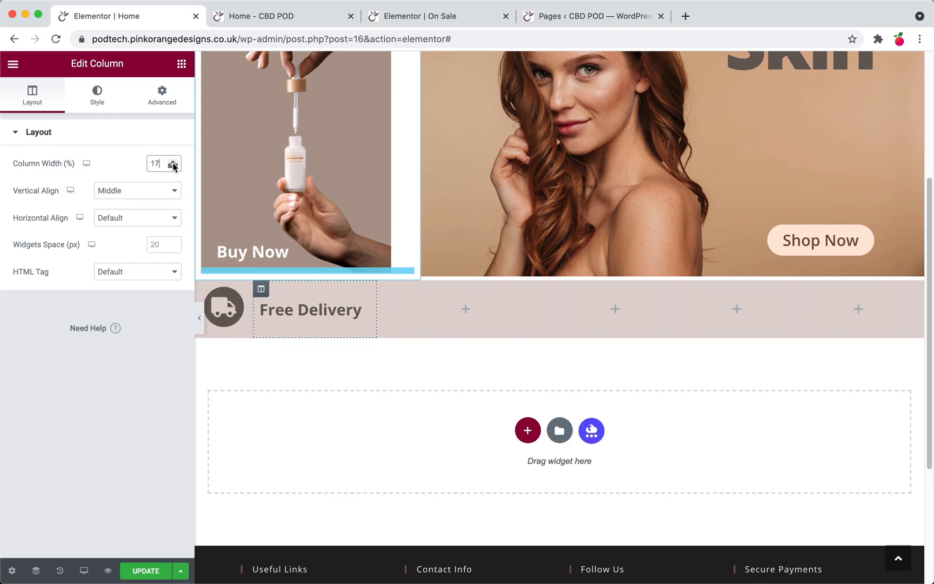
- Duplicate the truck icon and move the copy into the strip's third column
right_click(229, 307)
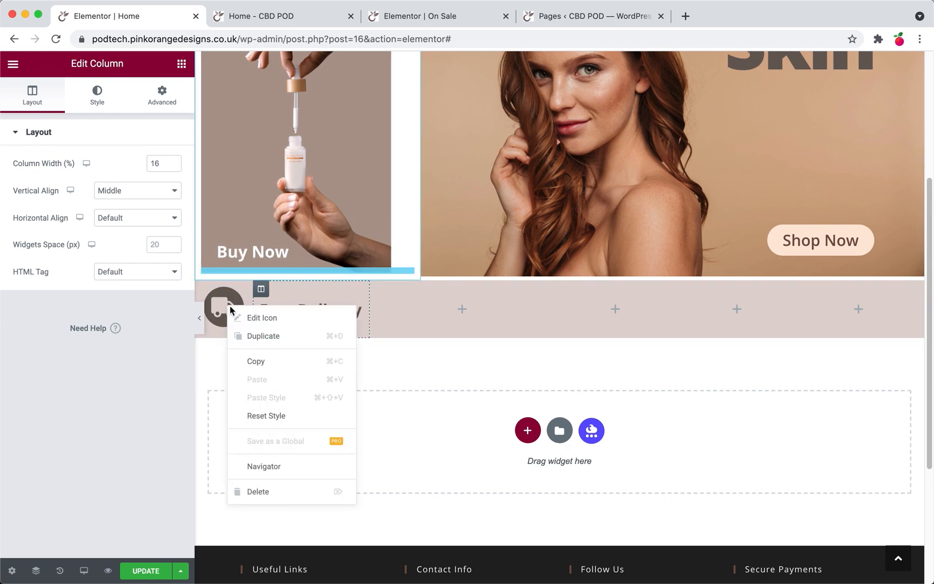
click(263, 335)
drag(237, 355, 448, 316)
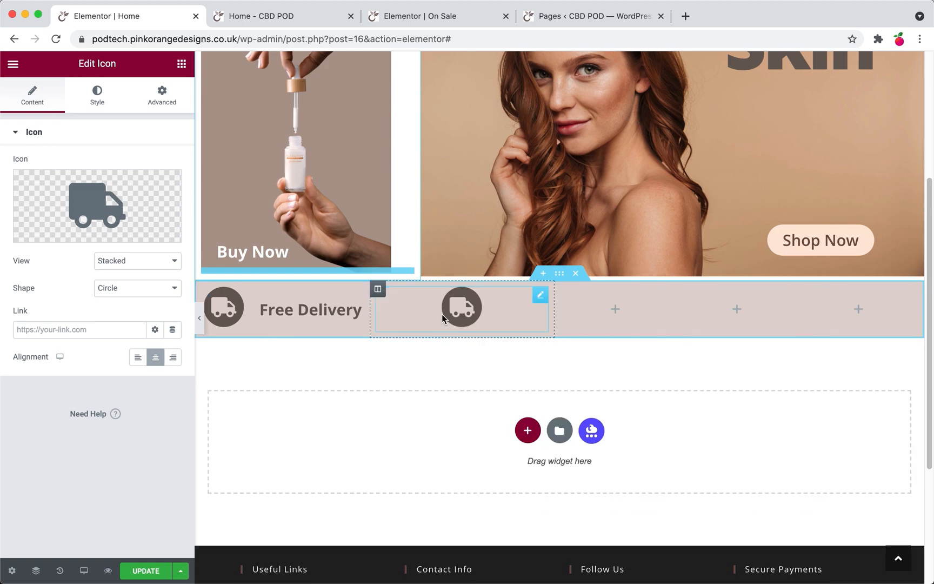
click(378, 291)
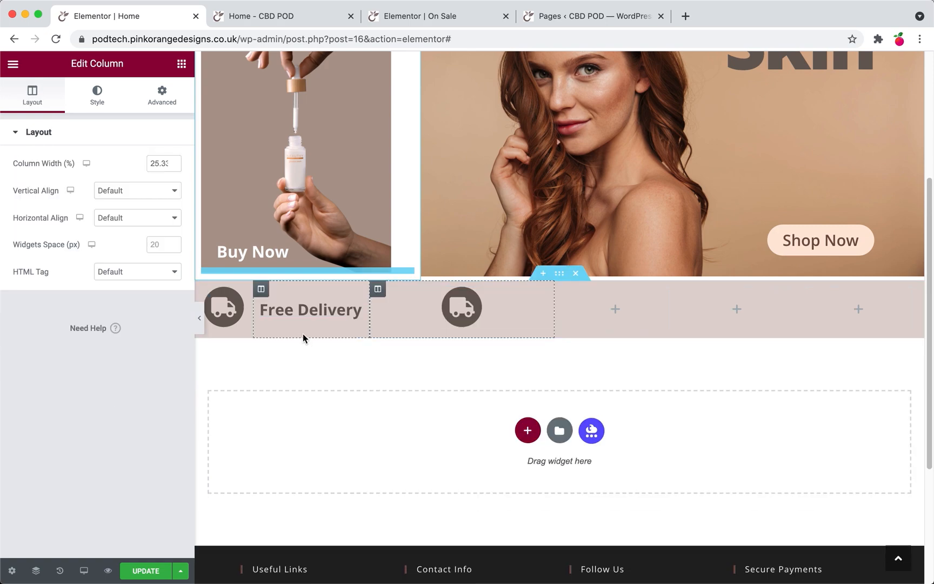
- Duplicate the Free Delivery heading into the strip's fourth column and set that column's vertical alignment to Middle
right_click(284, 310)
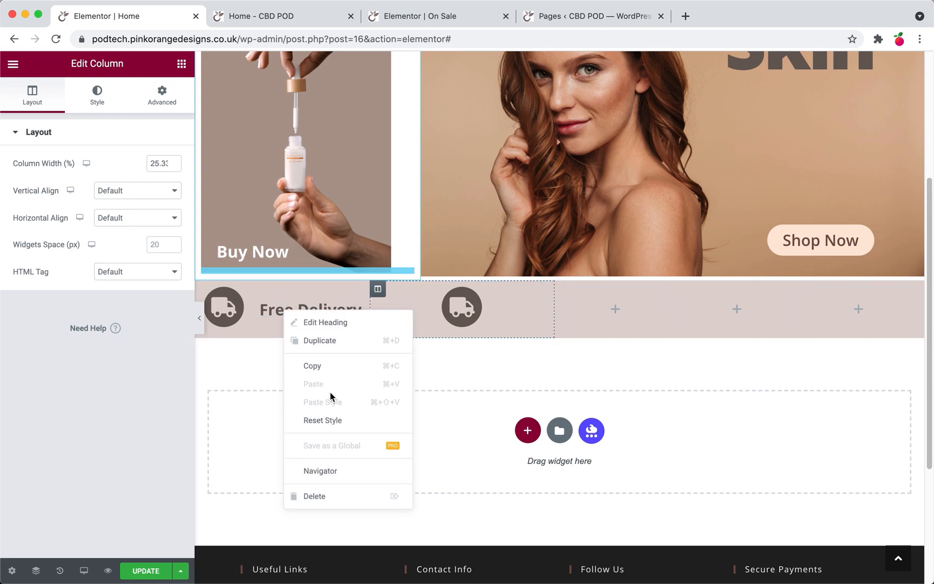
click(329, 345)
drag(354, 325, 582, 331)
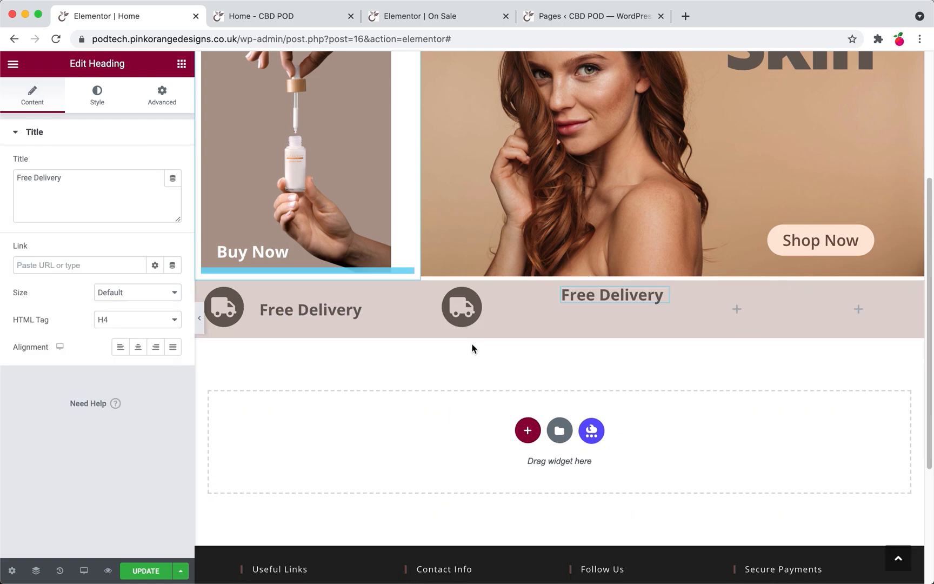
click(564, 291)
click(153, 190)
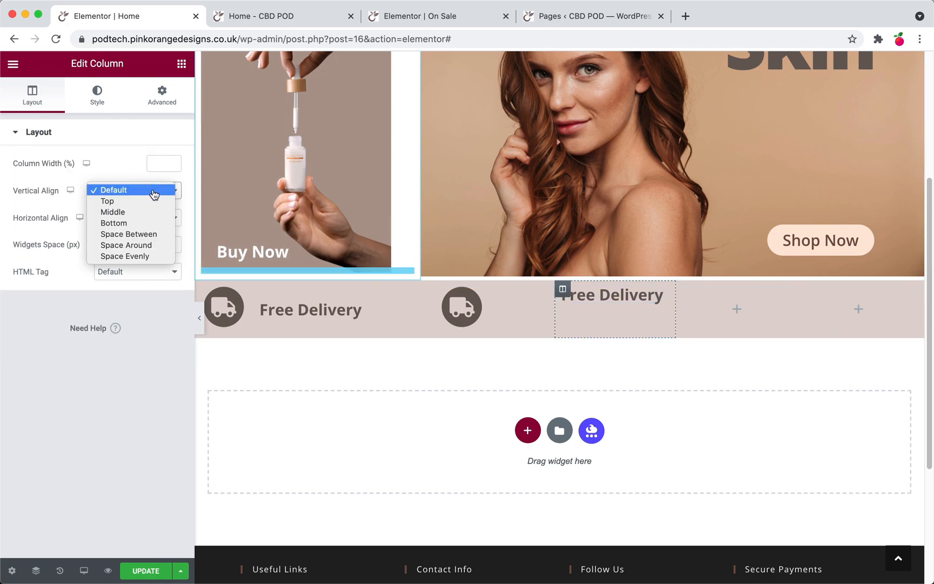
click(153, 217)
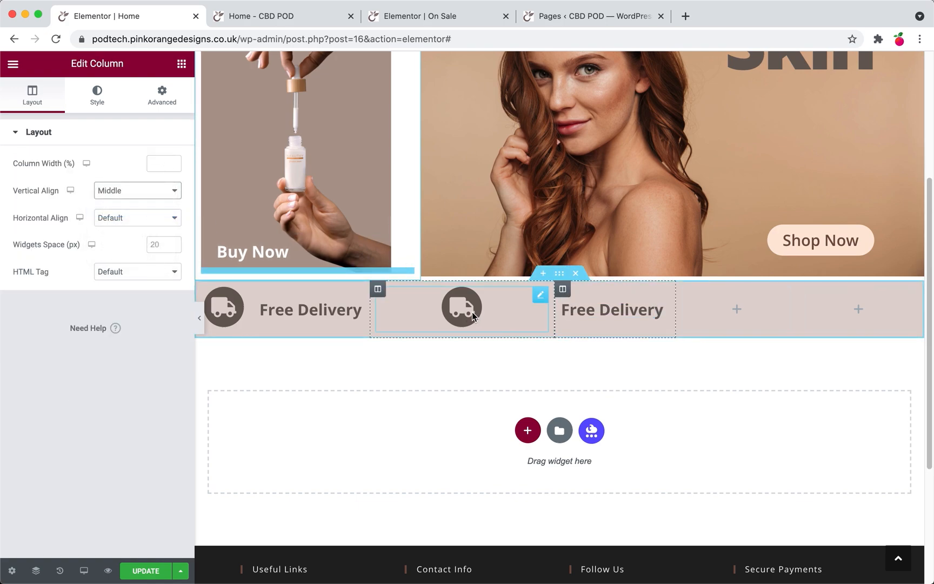
- Change the text of the heading in the strip's fourth column to "Cruelty Free"
click(661, 311)
triple_click(644, 311)
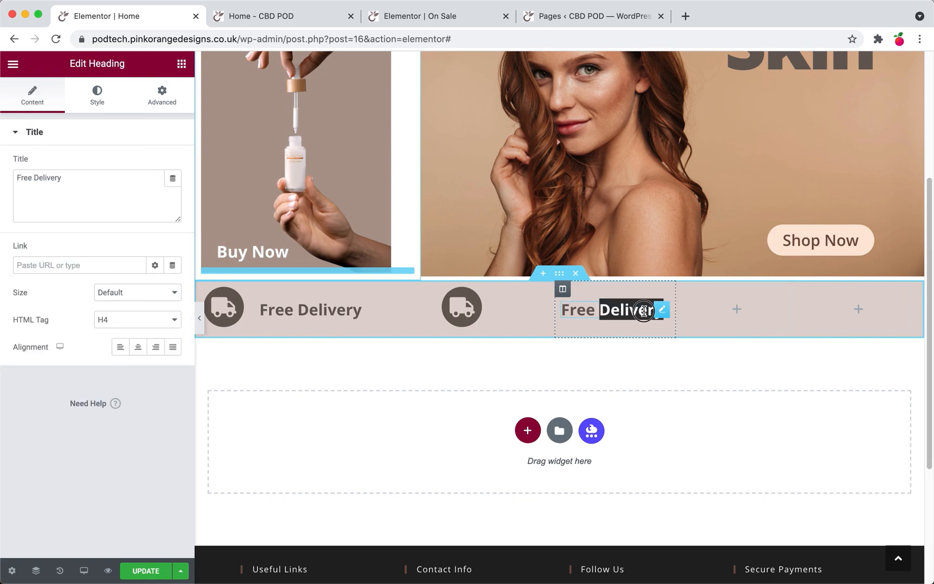
text(Cruelty Free)
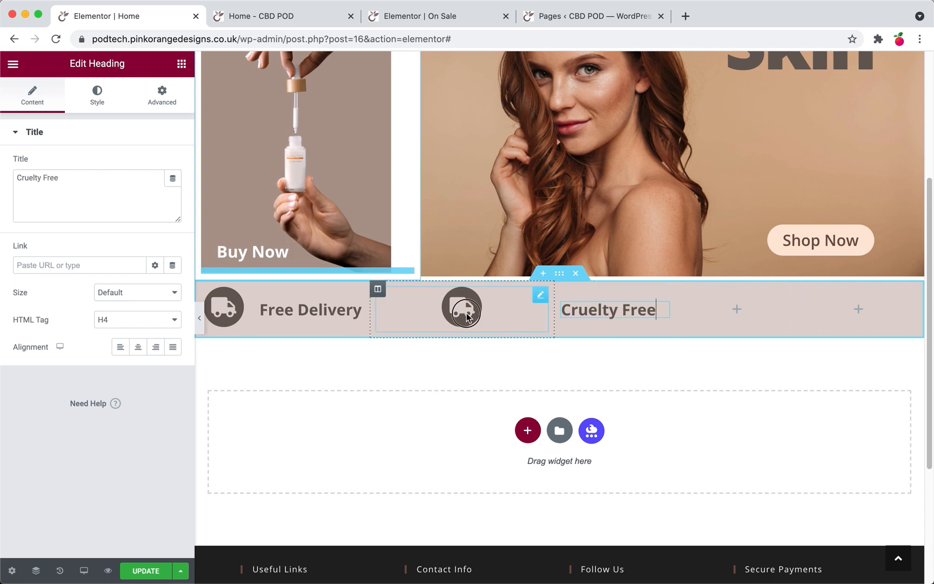
- Replace the truck icon in the strip's third column with the Cat icon from the icon library
click(461, 306)
click(142, 231)
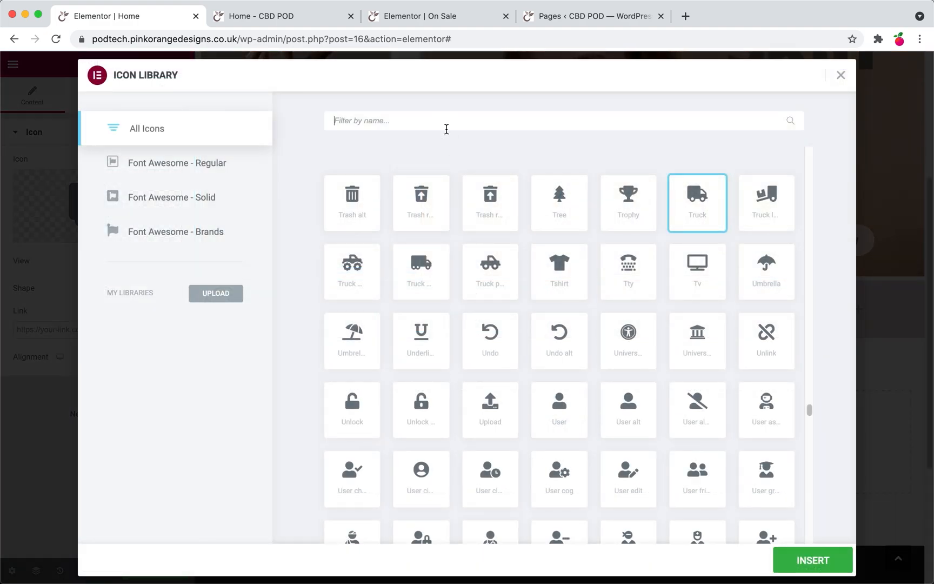
scroll(611, 408, up, 15)
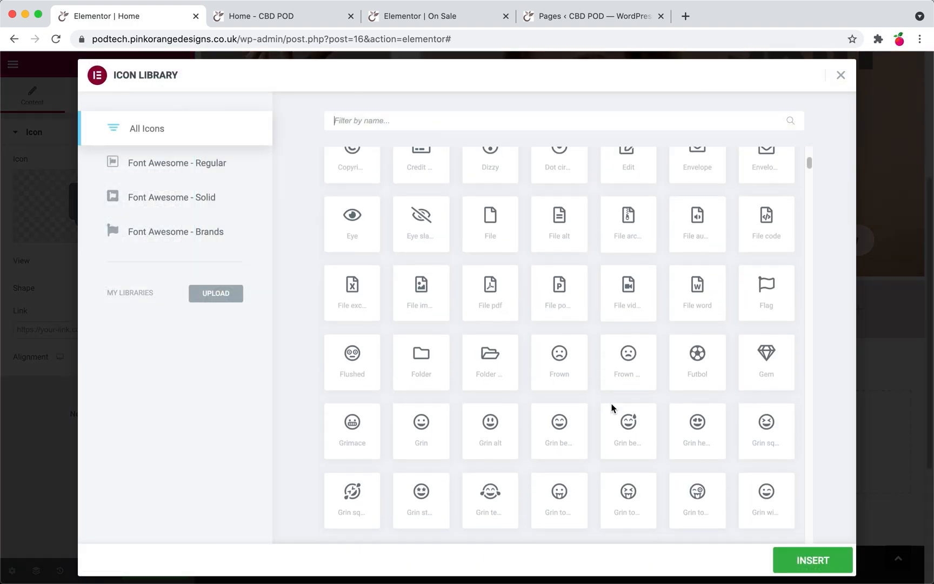
scroll(611, 409, down, 5)
scroll(612, 409, down, 15)
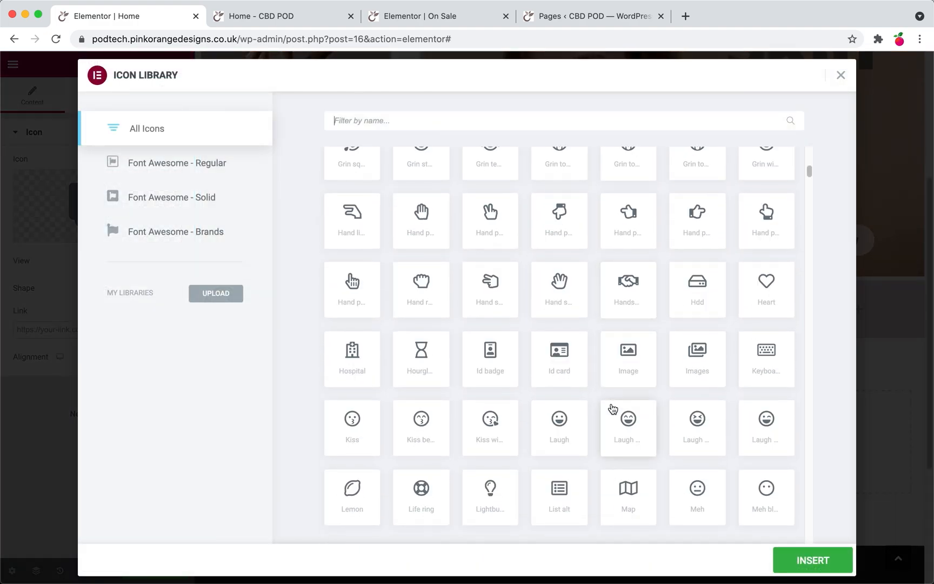
scroll(612, 408, down, 10)
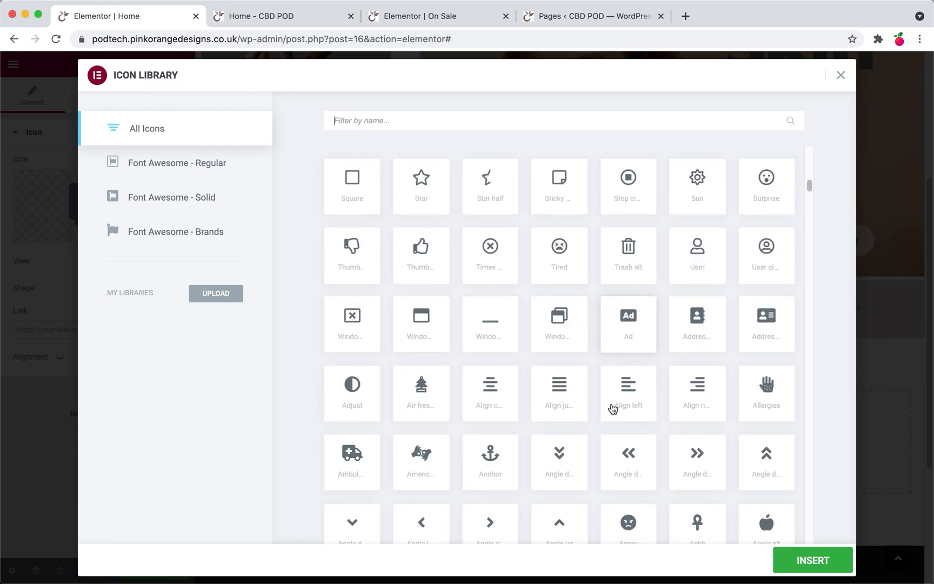
scroll(612, 409, down, 10)
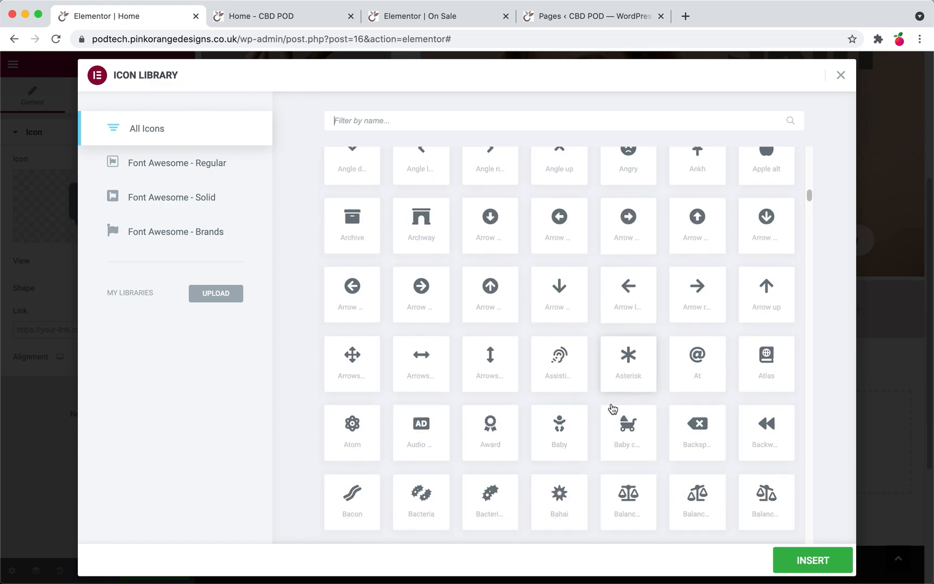
scroll(612, 409, down, 8)
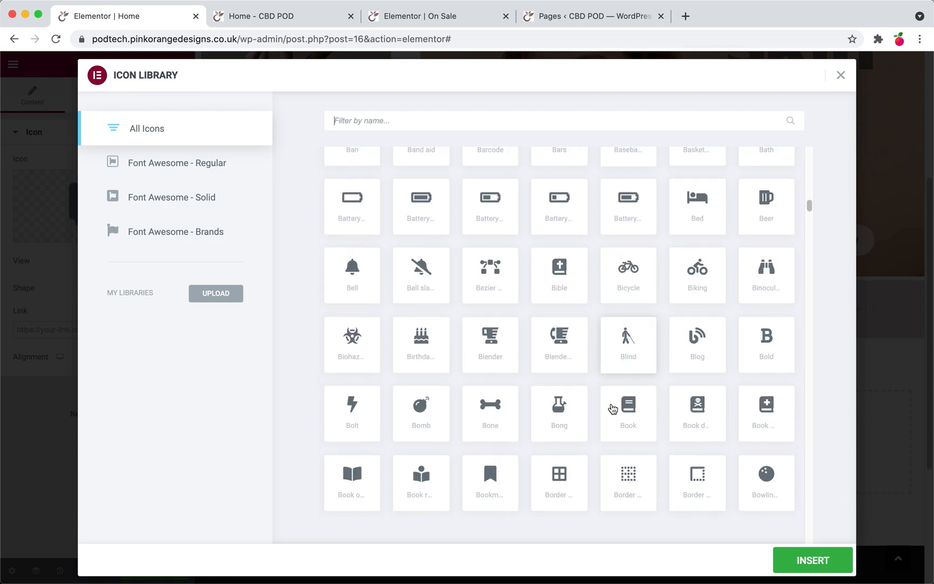
scroll(612, 409, down, 8)
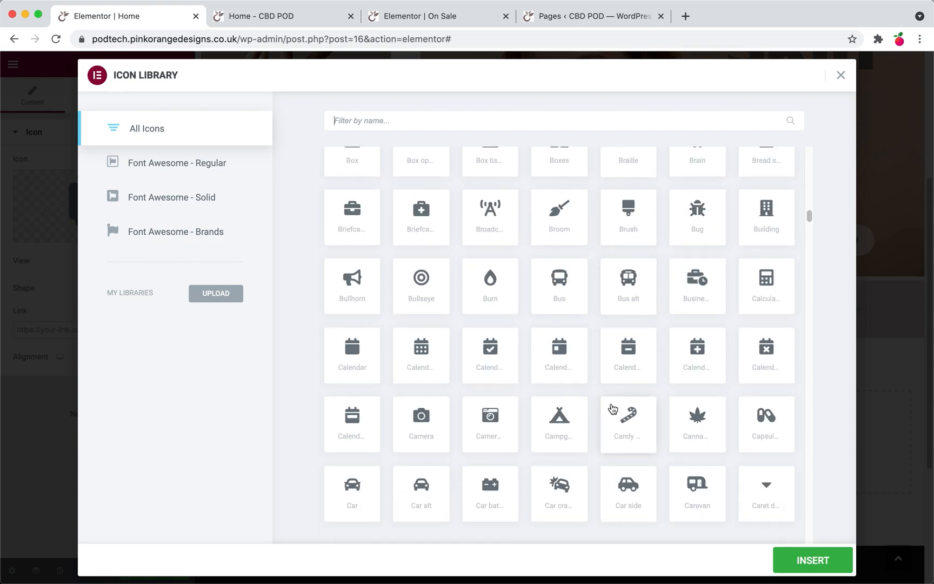
click(630, 371)
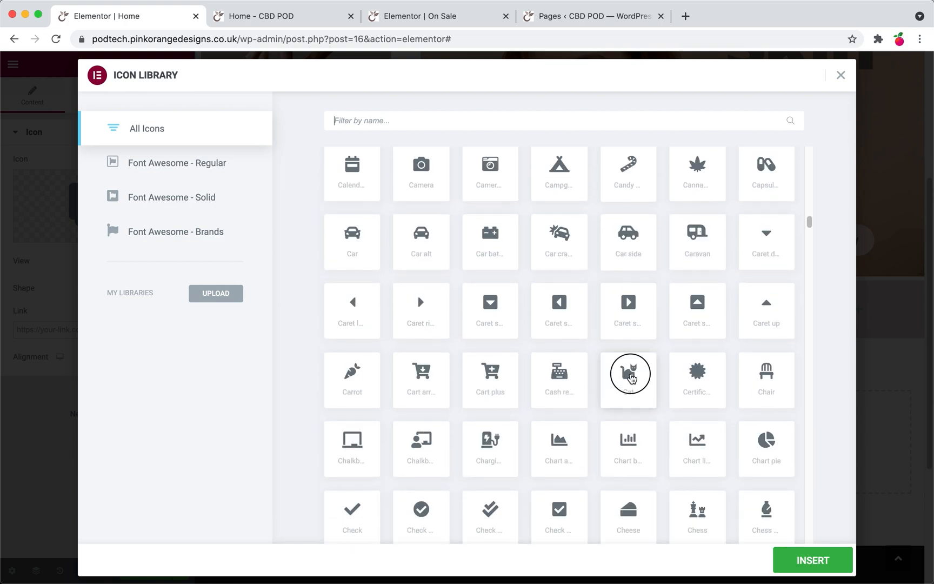
click(805, 562)
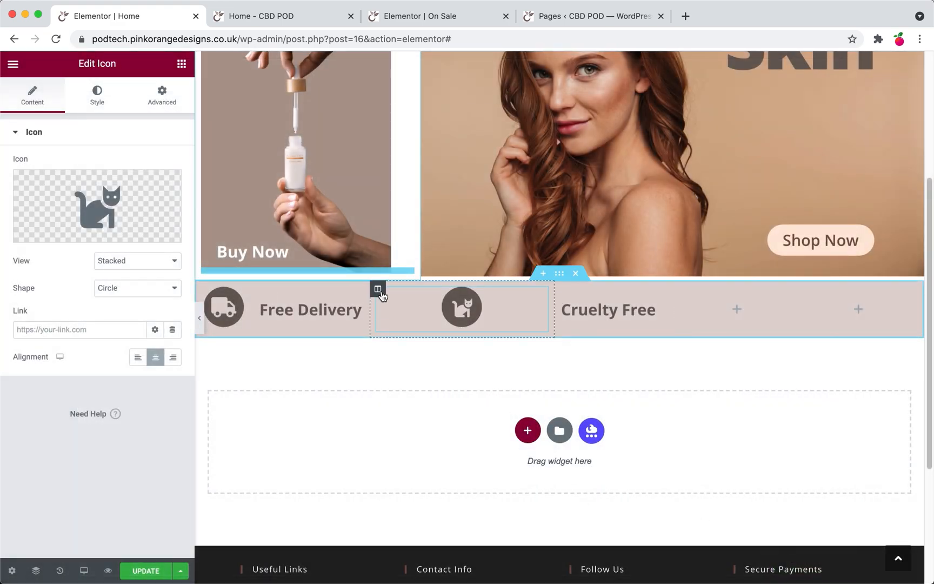
- Set the width of the cat icon's column to 16% and align the icon to the right of its column
click(379, 292)
click(173, 170)
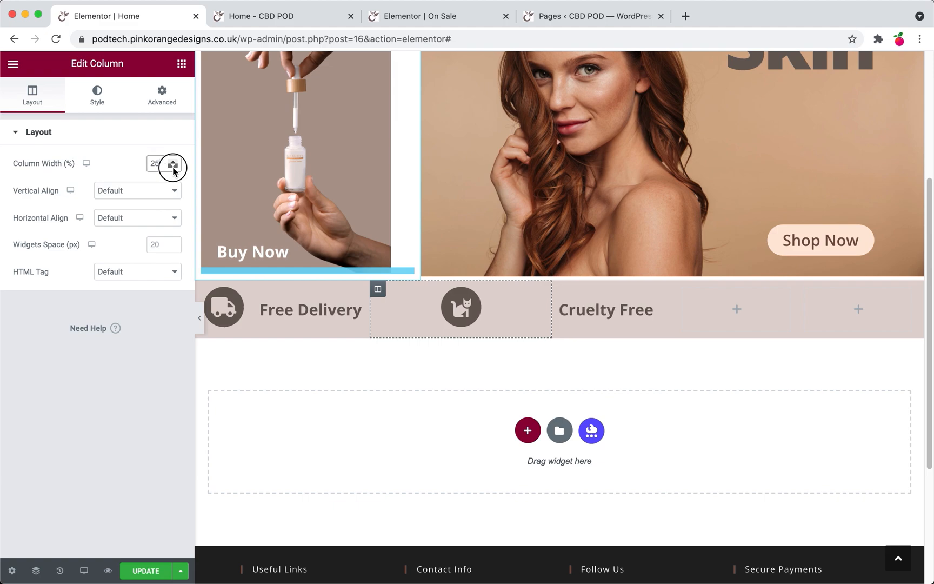
click(173, 170)
click(173, 170)
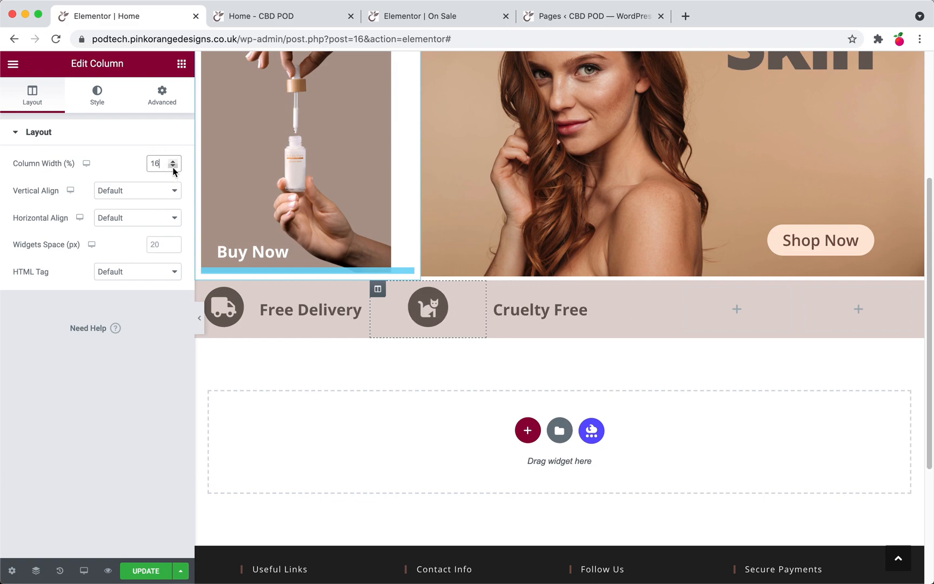
click(431, 316)
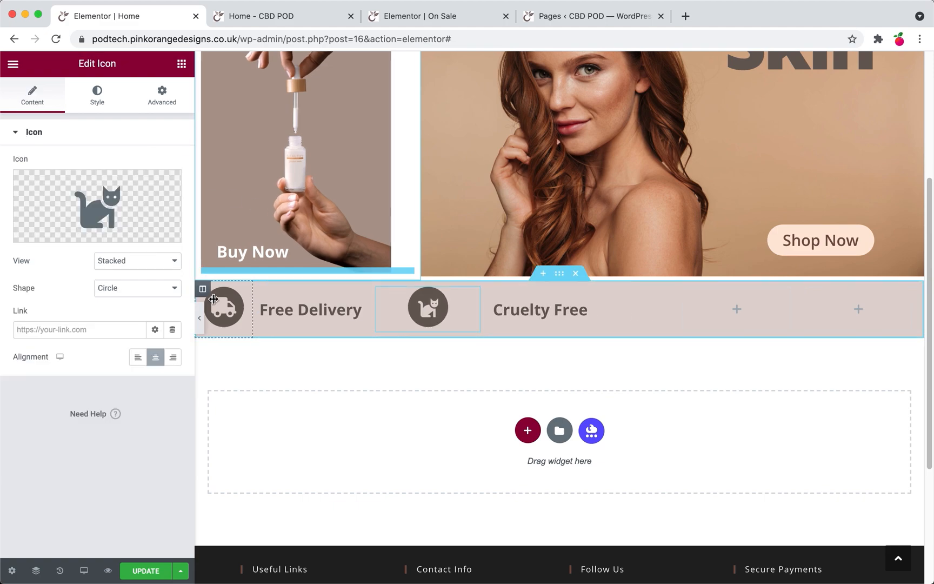
click(174, 356)
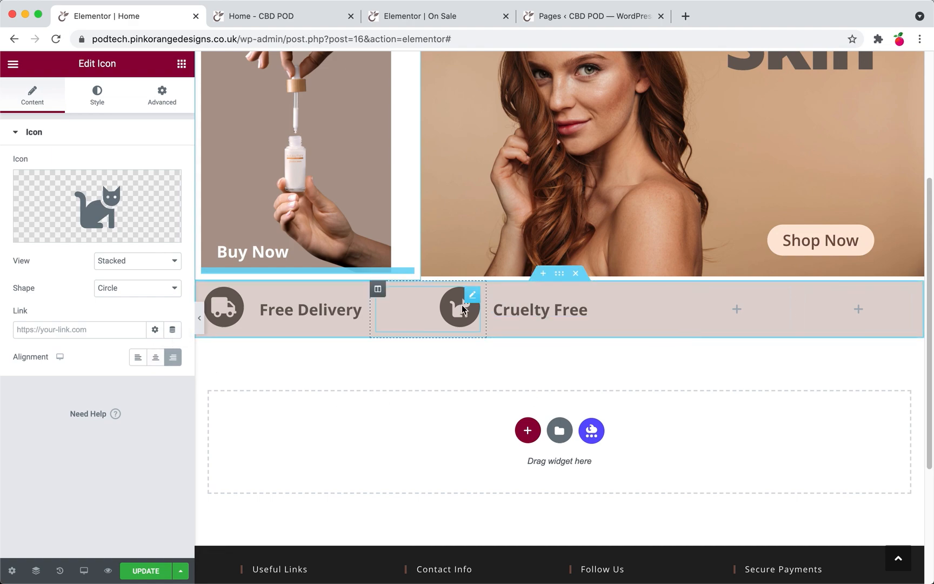
- Duplicate the cat icon into the strip's fifth column and the Cruelty Free heading into its sixth column
right_click(462, 305)
click(511, 338)
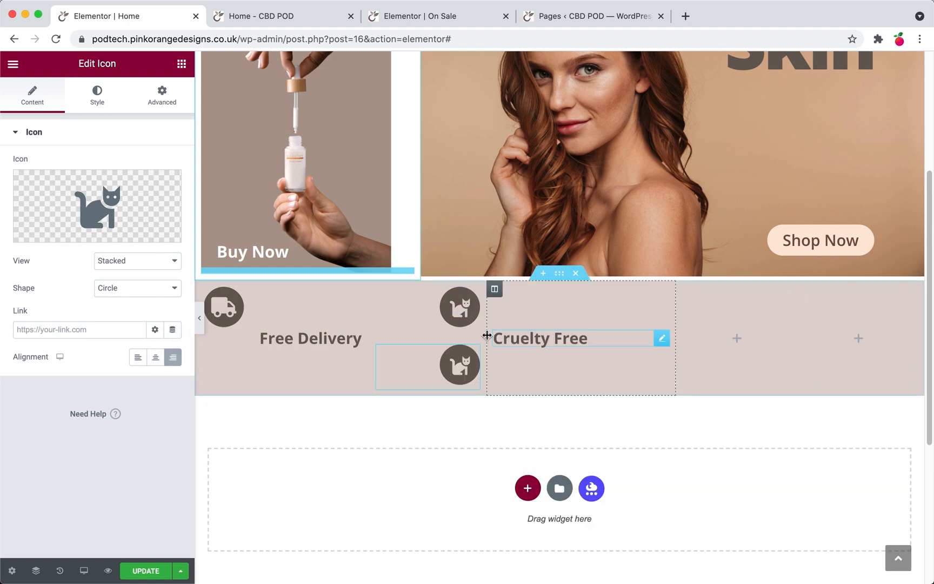
mouse_move(460, 365)
mouse_down()
mouse_move(578, 352)
mouse_move(708, 319)
mouse_up()
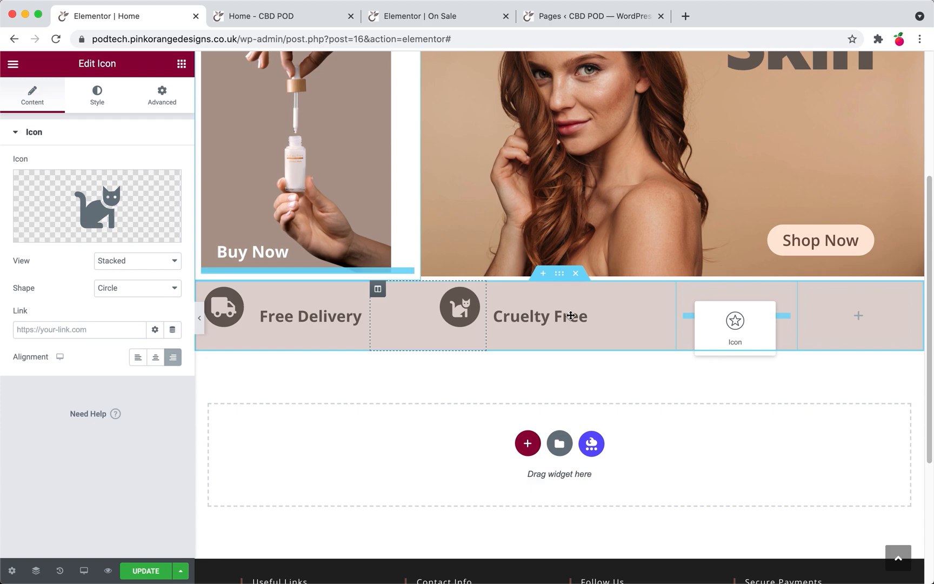
drag(570, 315, 561, 314)
right_click(562, 317)
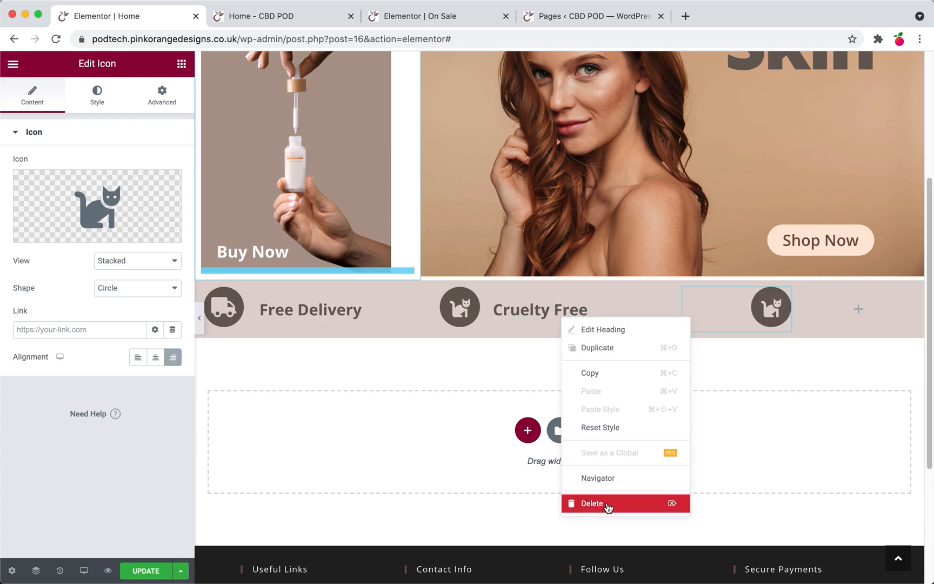
click(604, 348)
drag(659, 323, 889, 316)
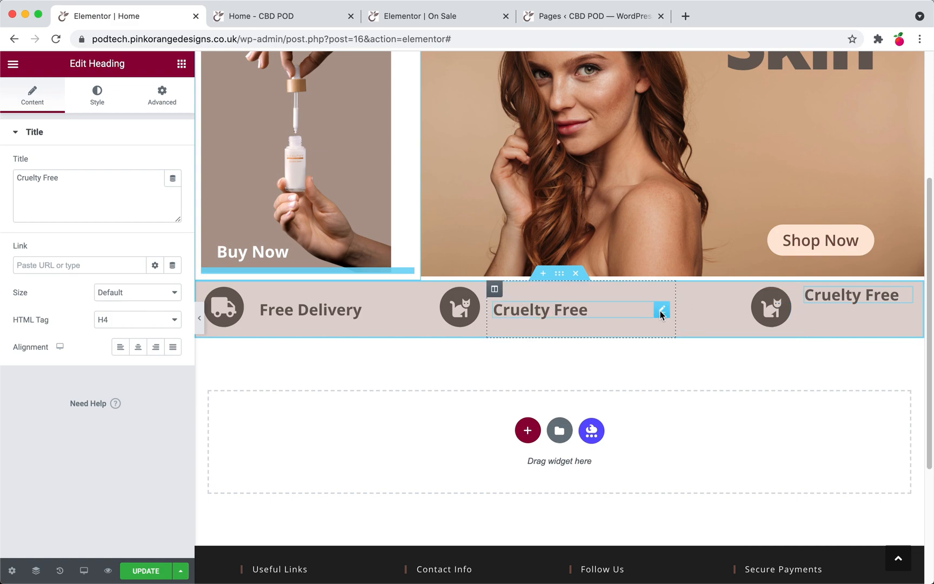
- Set the width of the strip's fifth column, holding the second cat icon, to 7%
click(682, 288)
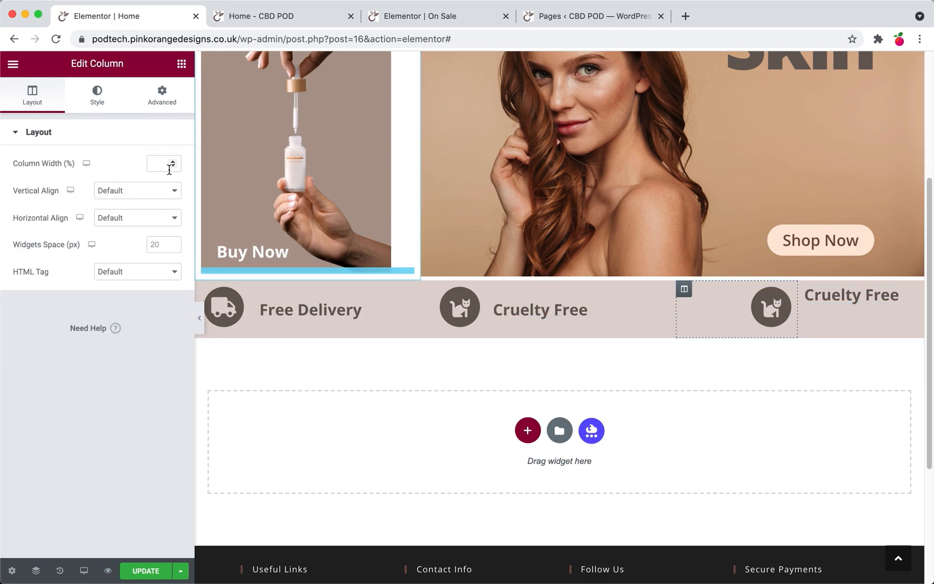
click(173, 161)
click(173, 161)
click(173, 161)
click(173, 161)
click(173, 161)
click(173, 161)
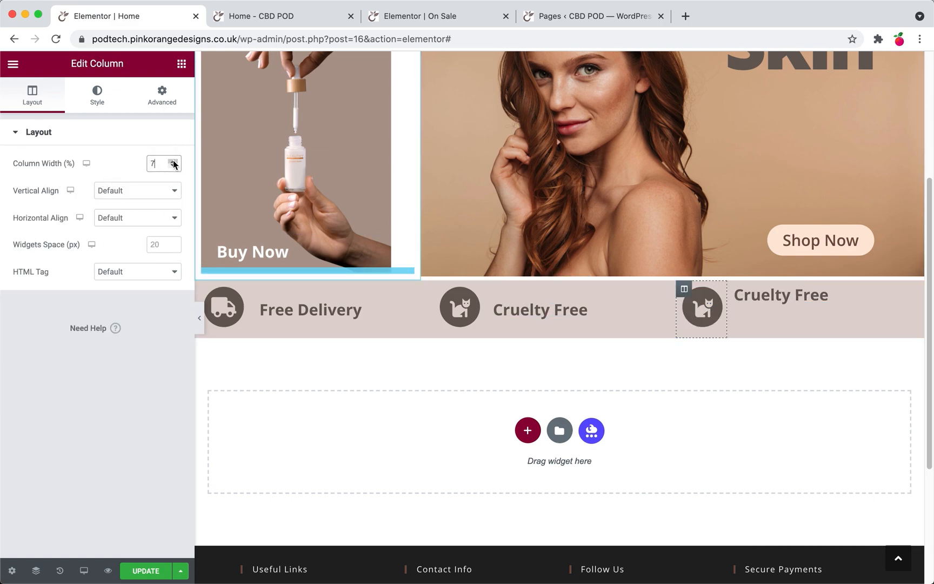
- Set the vertical alignment of the strip's sixth column to Middle
click(735, 289)
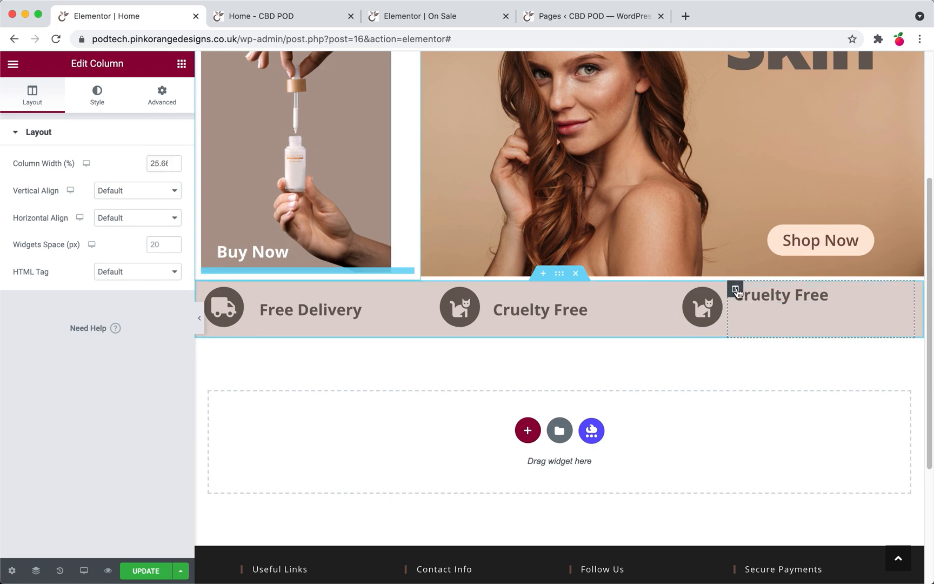
click(155, 189)
click(147, 210)
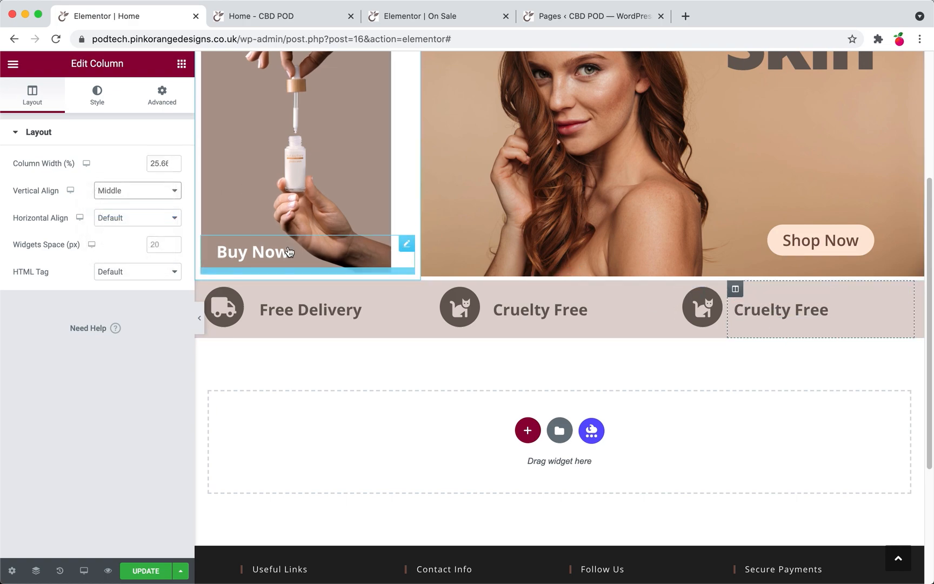
- Change the text of the heading in the strip's sixth column to "30 Day Returns"
click(780, 308)
triple_click(779, 308)
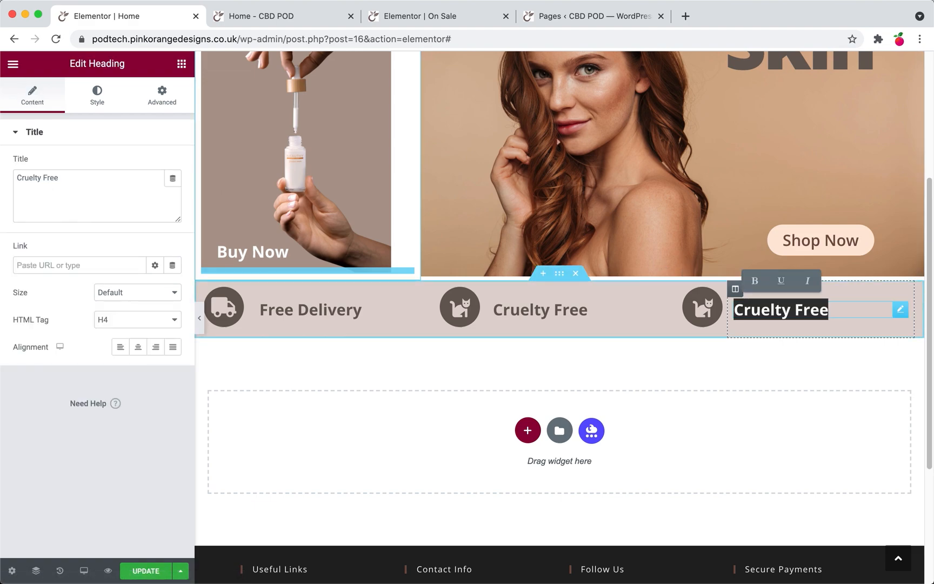
text(30 Day Re)
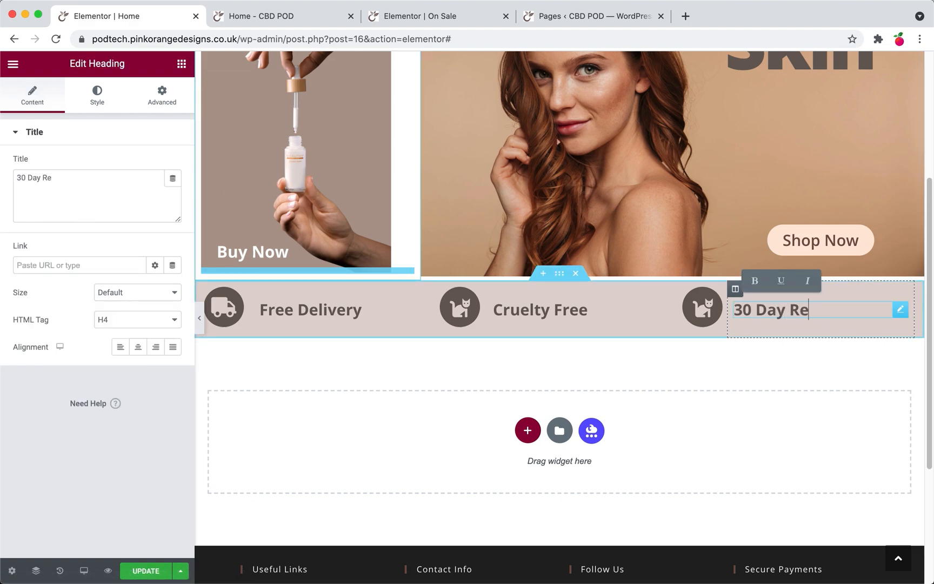
text(u)
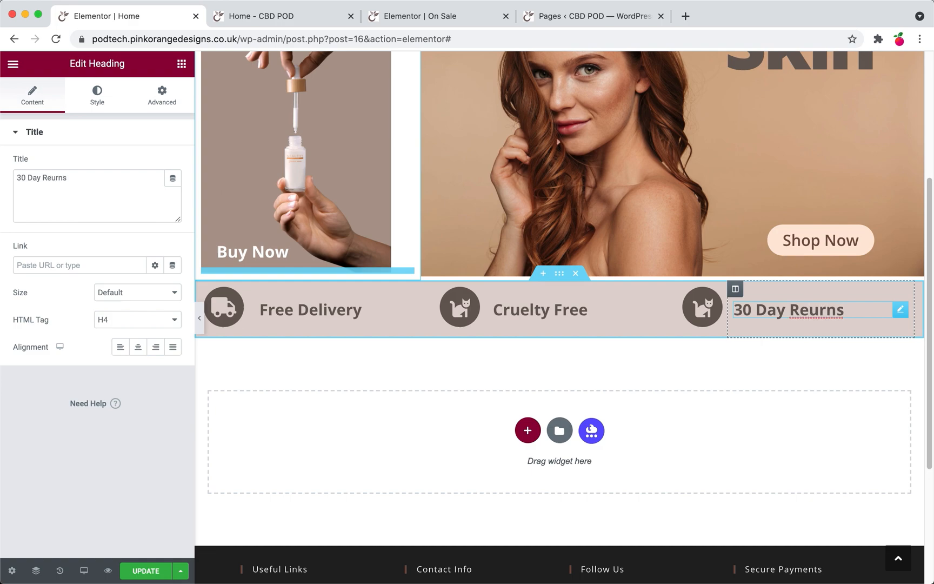
text(t)
- Search the icon library for "box" and replace the cat icon beside 30 Day Returns with Box open
click(699, 310)
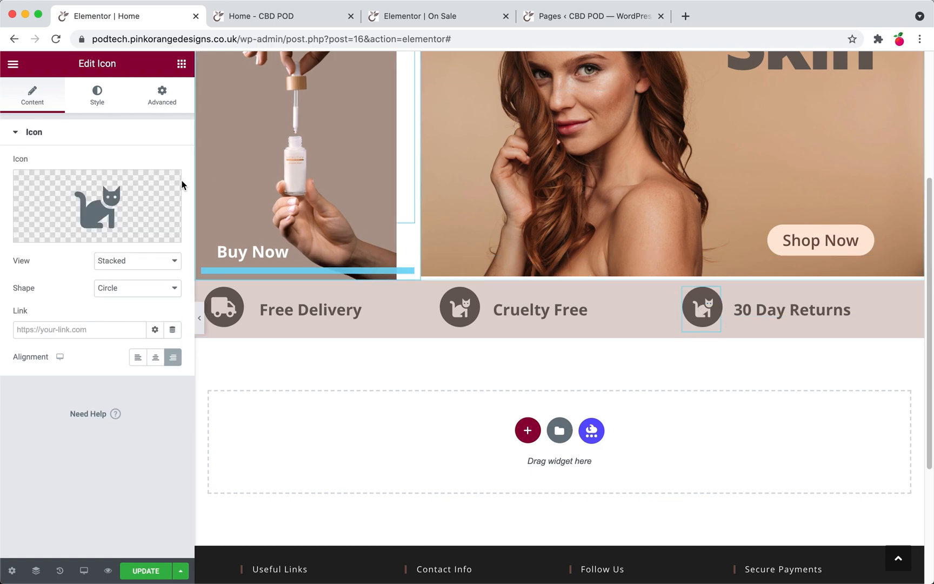
click(47, 226)
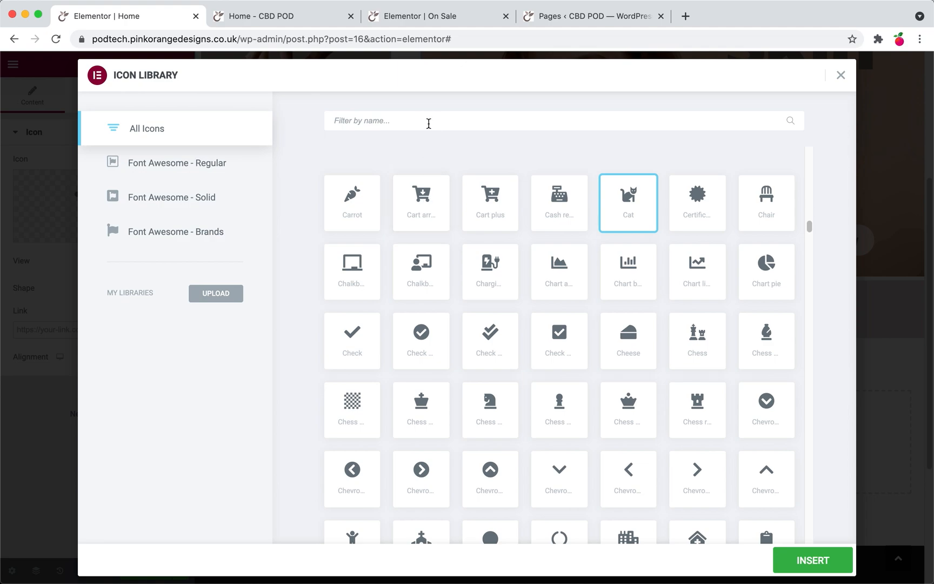
text(box)
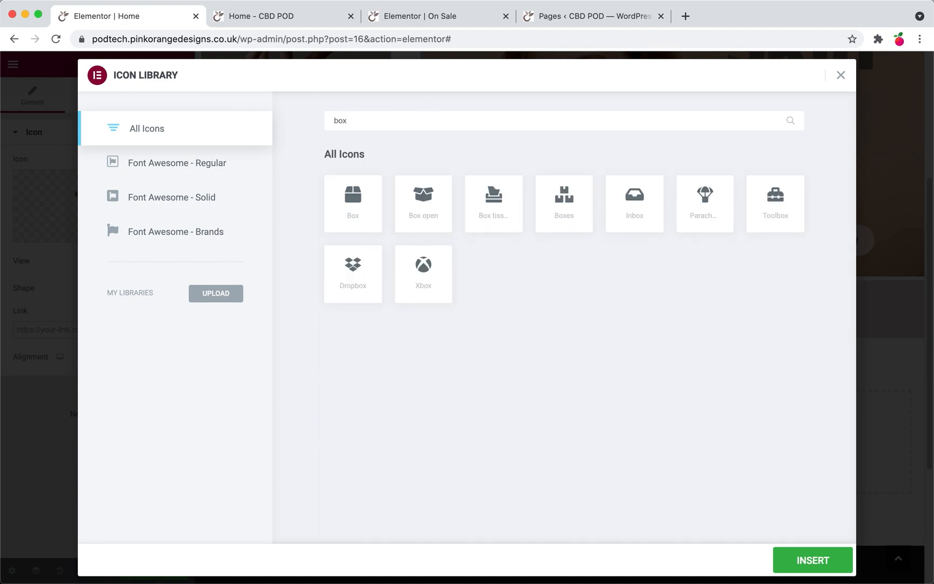
click(422, 218)
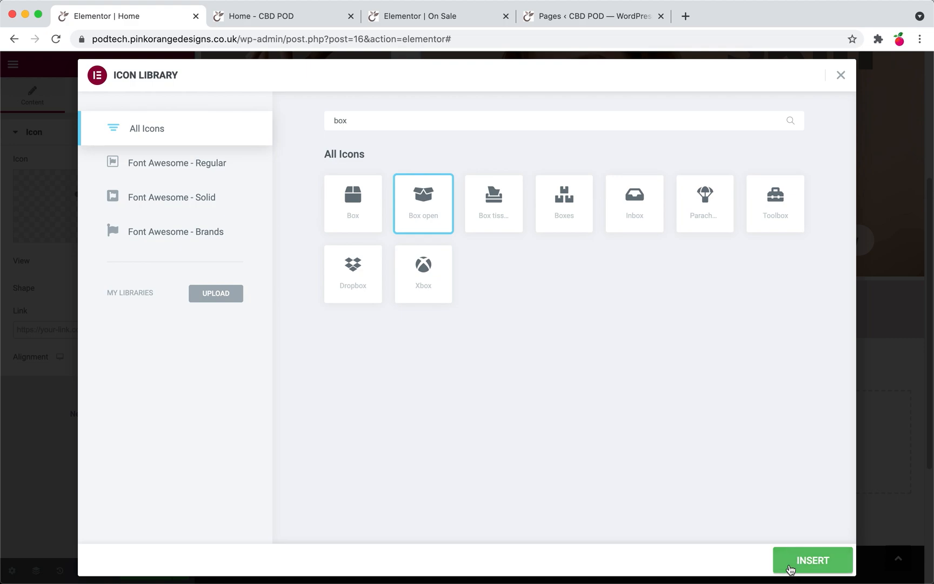
click(802, 562)
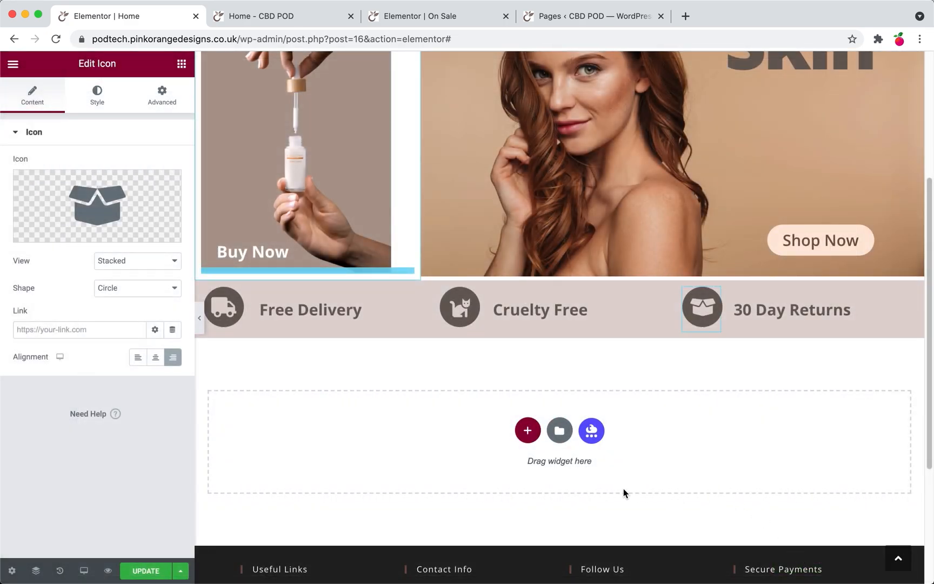
- Update the page and check the icon strip on the live homepage before returning to the editor
click(146, 571)
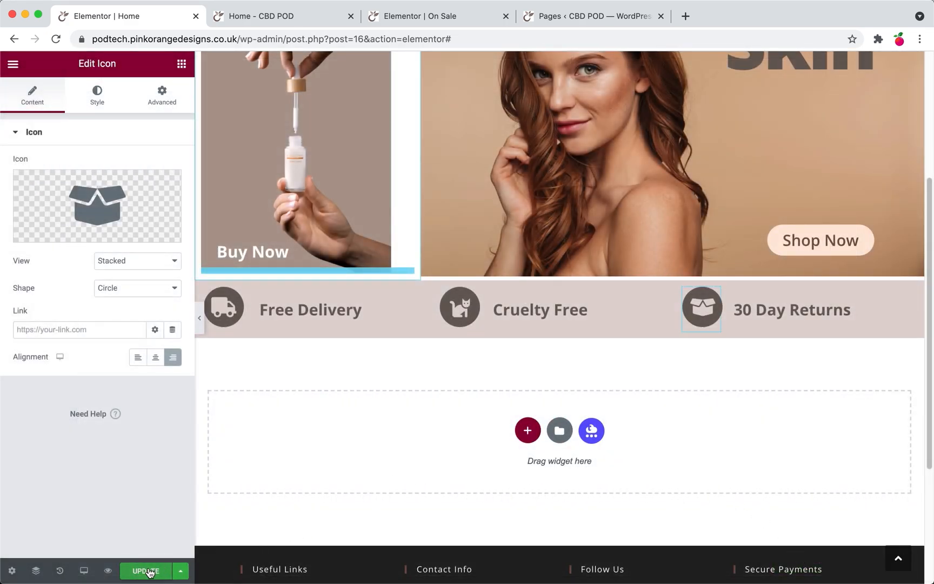
click(294, 17)
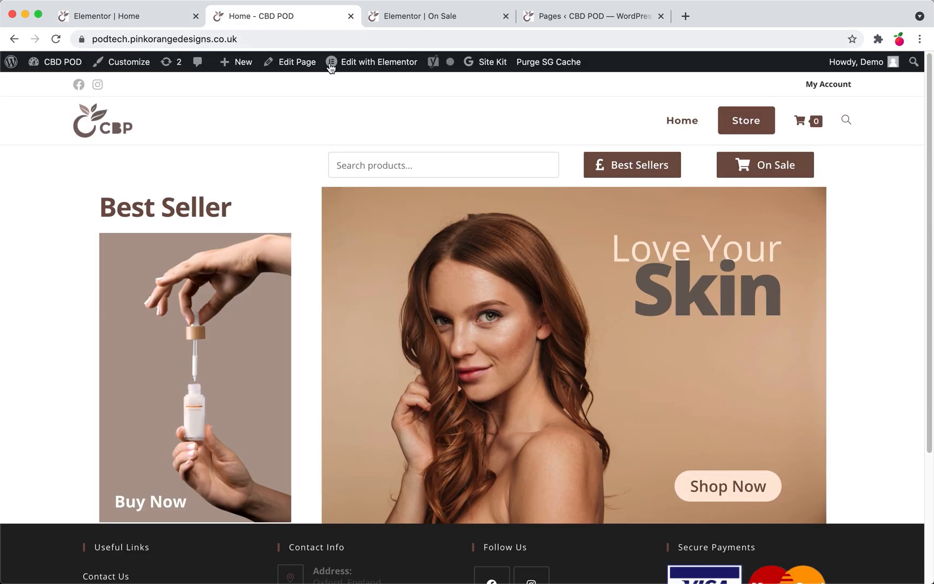
scroll(599, 209, down, 3)
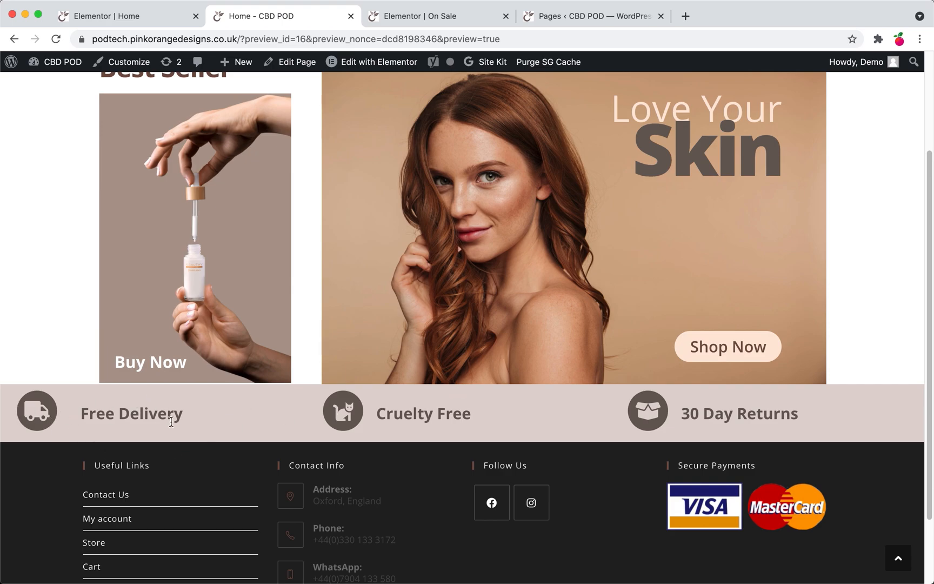
click(159, 17)
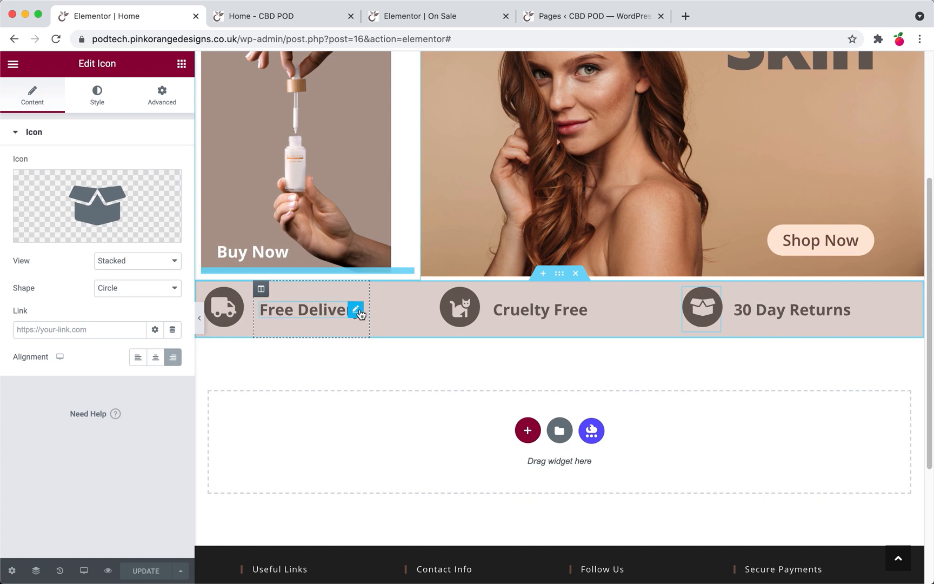
- Narrow the cat icon's column so the icon and Cruelty Free heading sit closer to Free Delivery
click(378, 289)
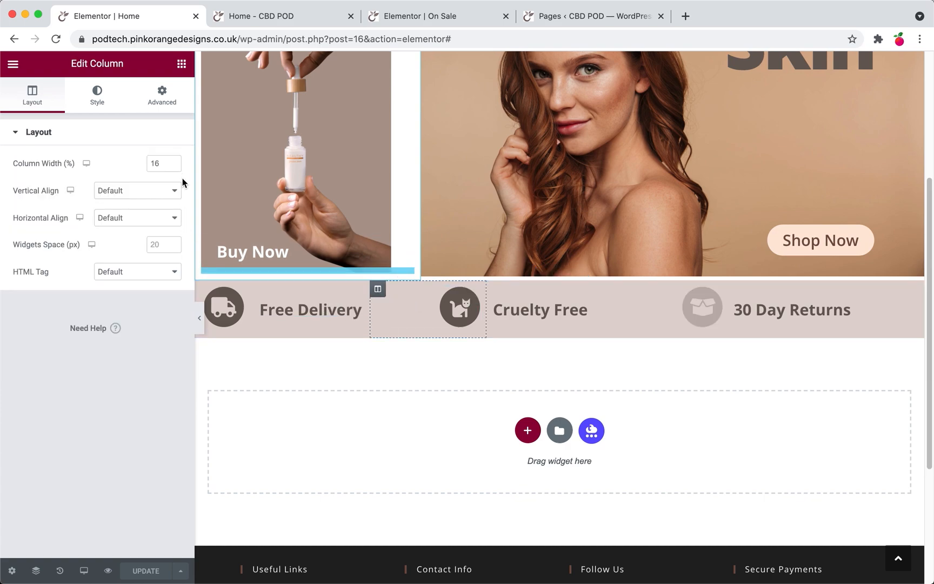
click(173, 167)
click(174, 167)
click(174, 167)
click(174, 167)
click(174, 167)
click(173, 167)
click(174, 167)
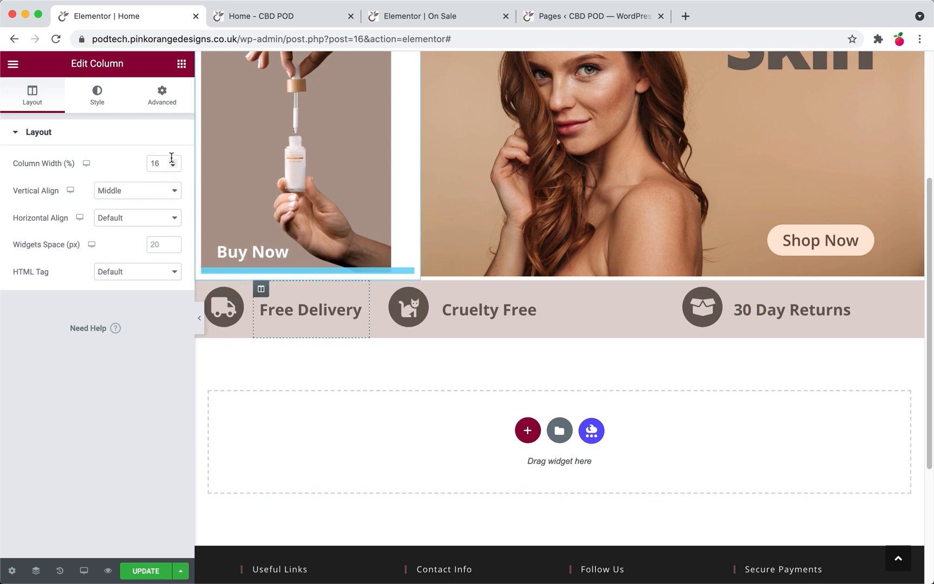
click(174, 162)
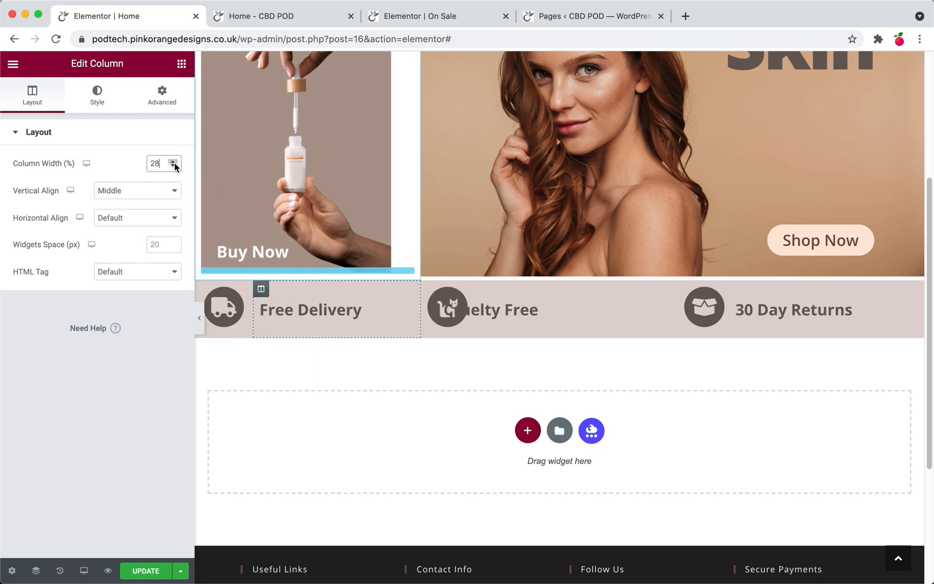
click(445, 289)
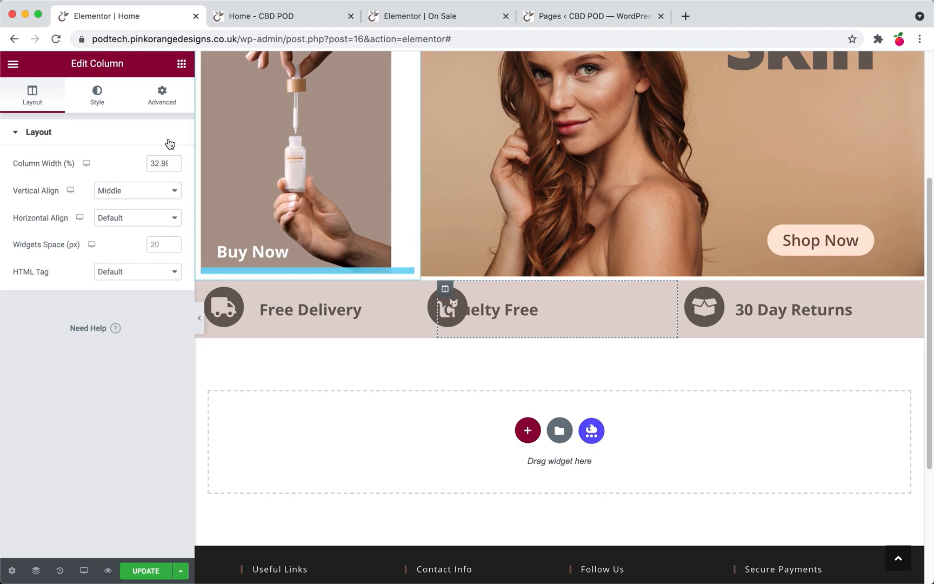
double_click(172, 163)
text(40)
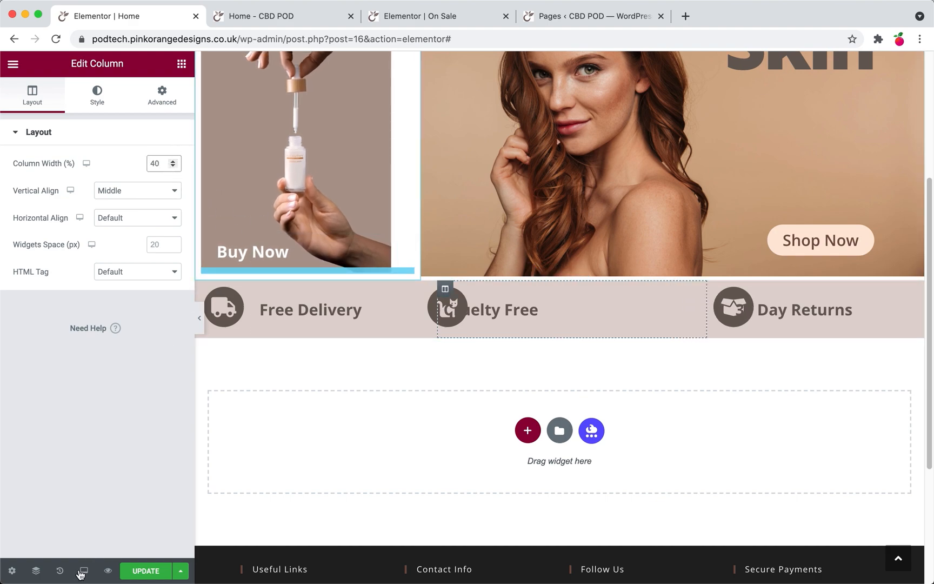
- Restore the history state from the last icon edit, and set the truck icon's column width to 21%
click(60, 571)
click(90, 161)
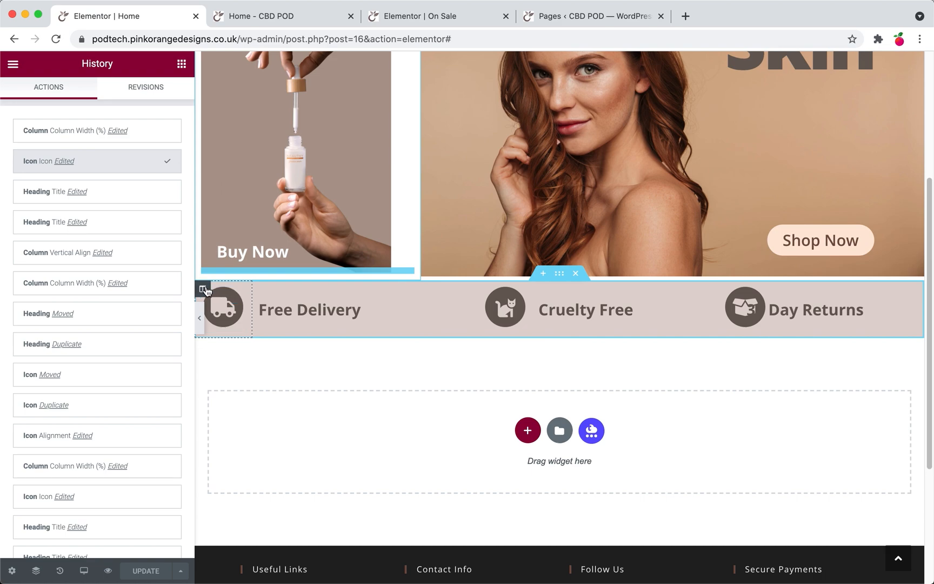
click(203, 288)
drag(172, 162, 172, 164)
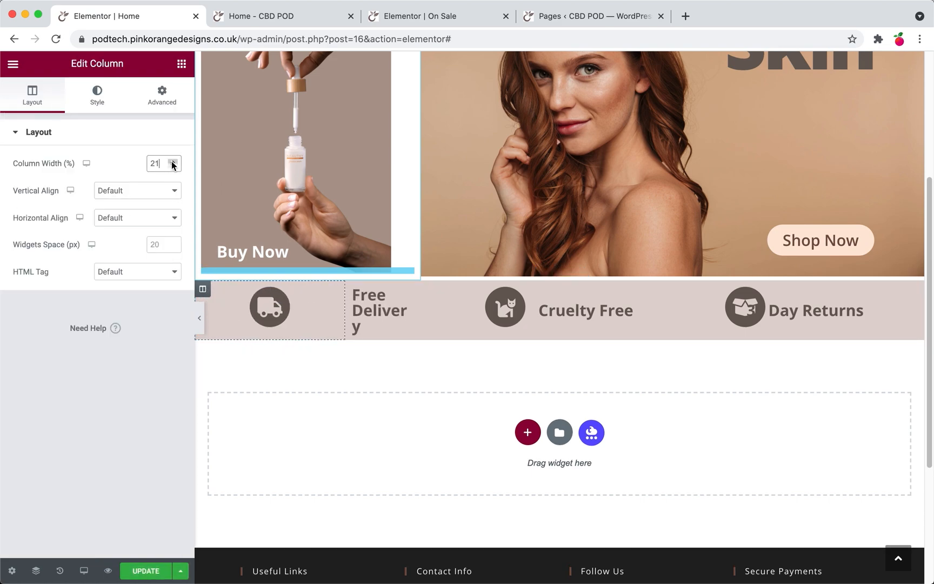
- Align the truck icon to the right of its column
click(264, 314)
click(33, 104)
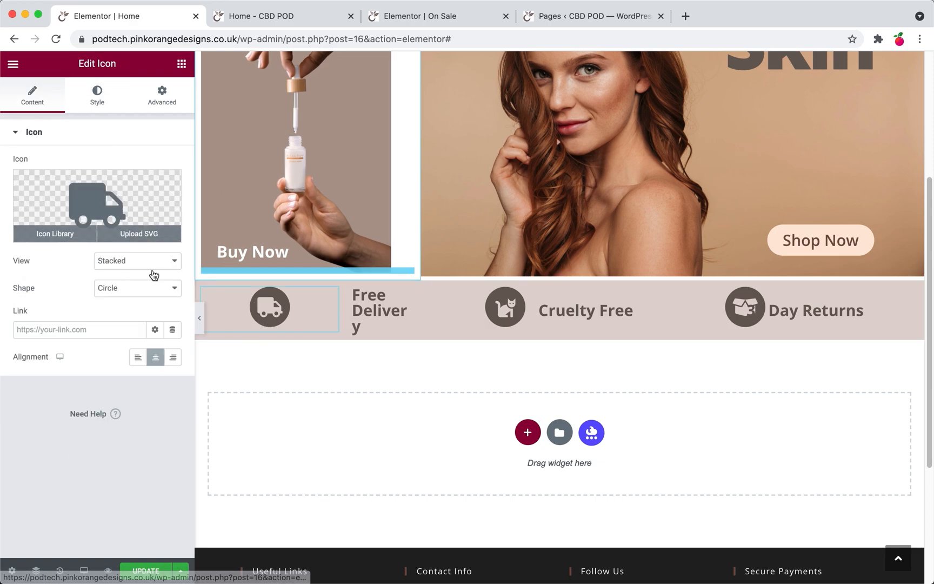
click(173, 357)
- Set the width of the Free Delivery heading's column to 17%
click(353, 289)
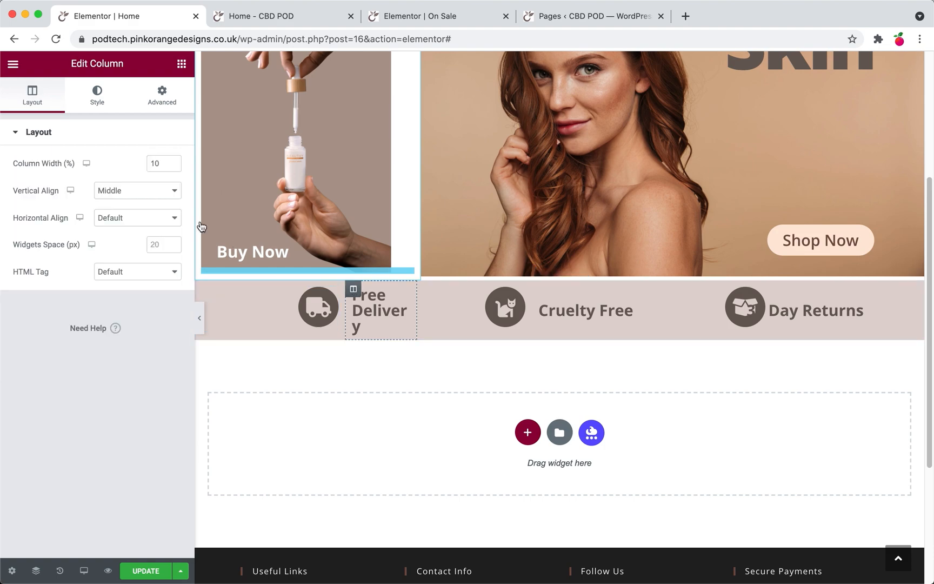
click(172, 161)
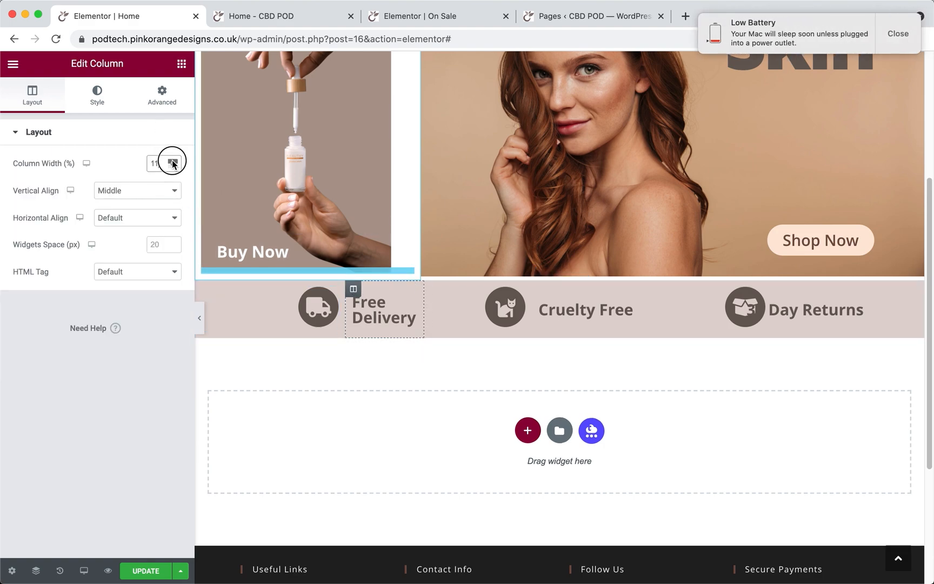
click(173, 162)
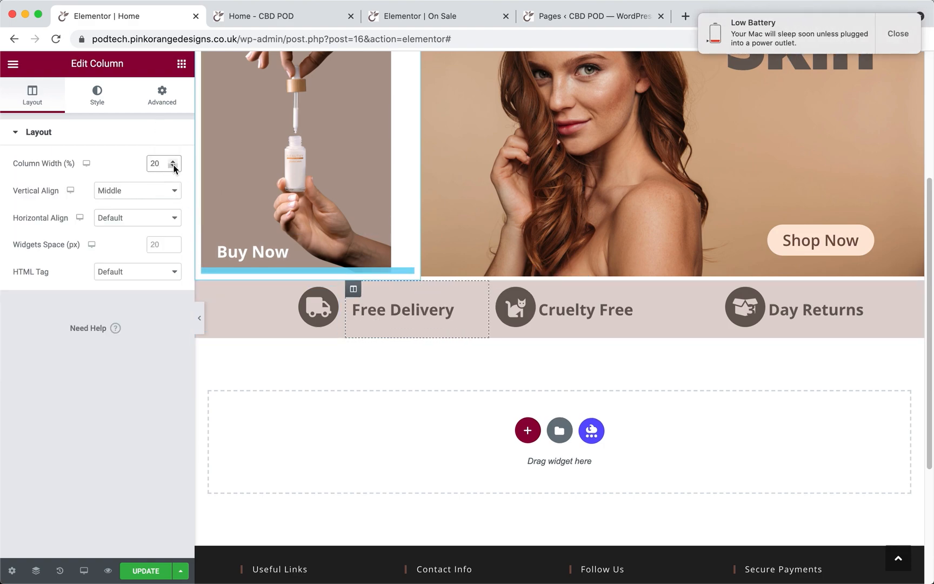
click(173, 166)
click(173, 166)
click(173, 162)
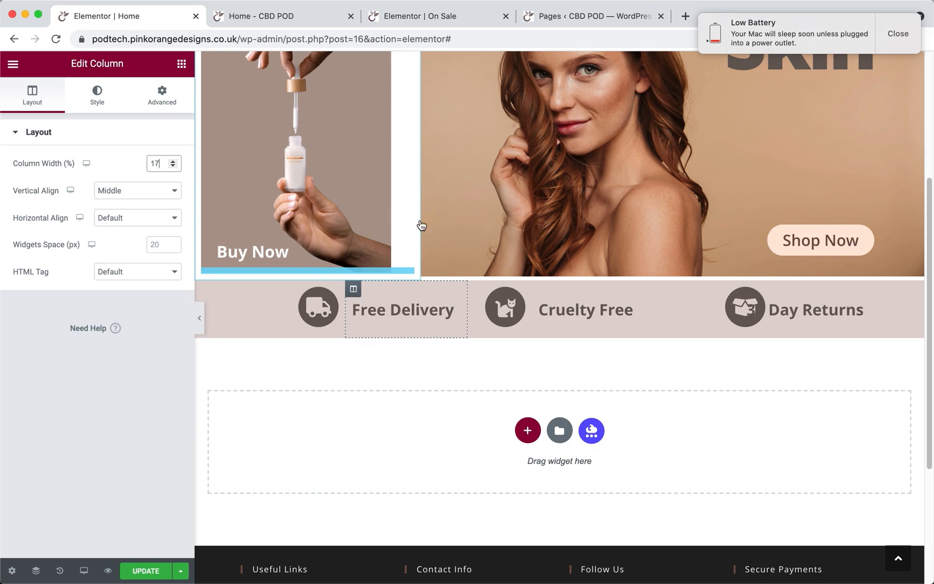
- Set the width of the Cruelty Free heading's column to 17%
click(540, 289)
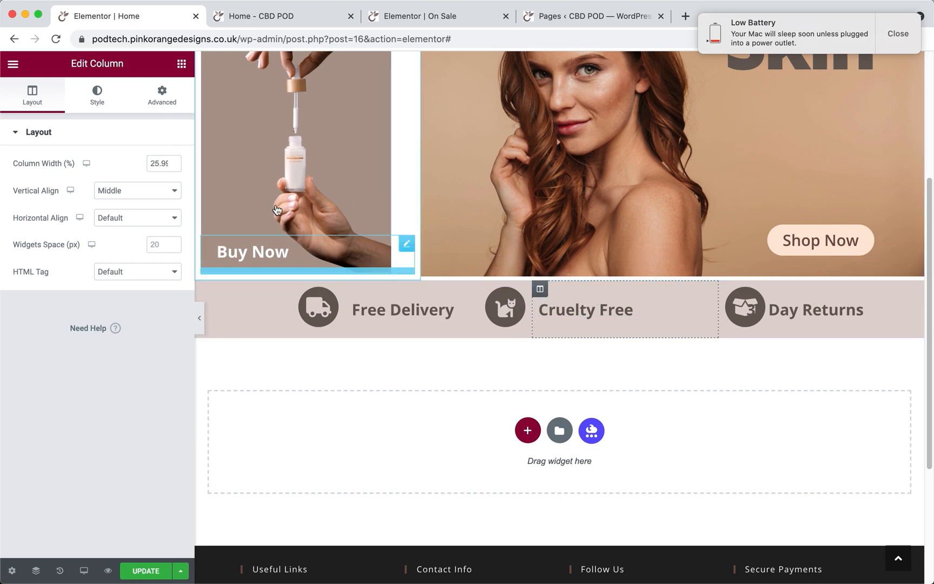
click(173, 166)
click(173, 166)
click(173, 166)
click(173, 166)
click(173, 166)
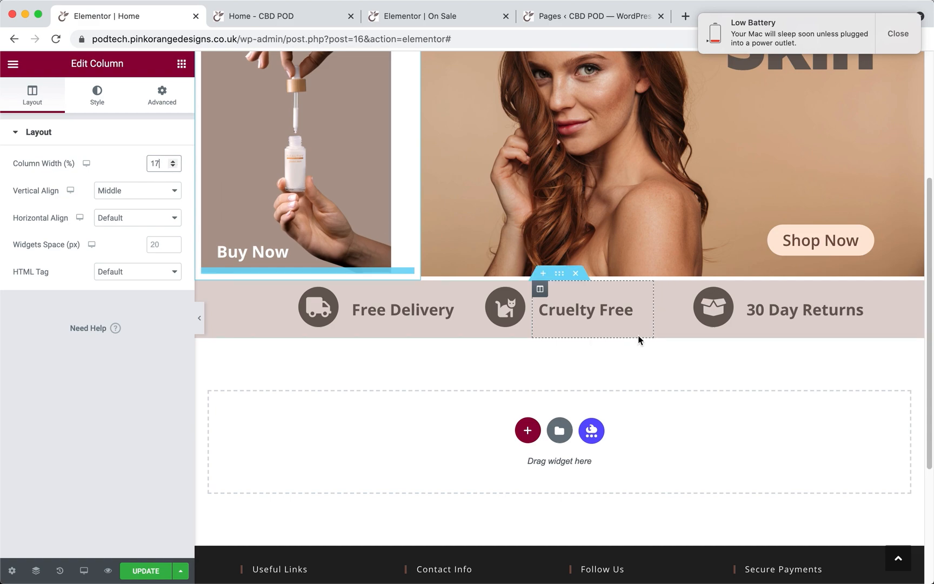
- Align the box icon to the left and set its column width to 8%
click(714, 305)
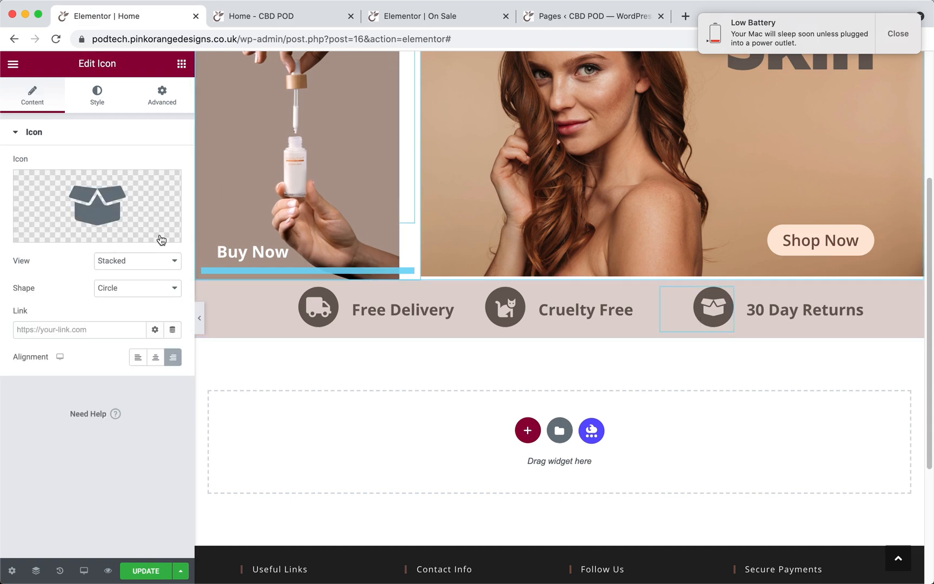
click(138, 358)
click(662, 290)
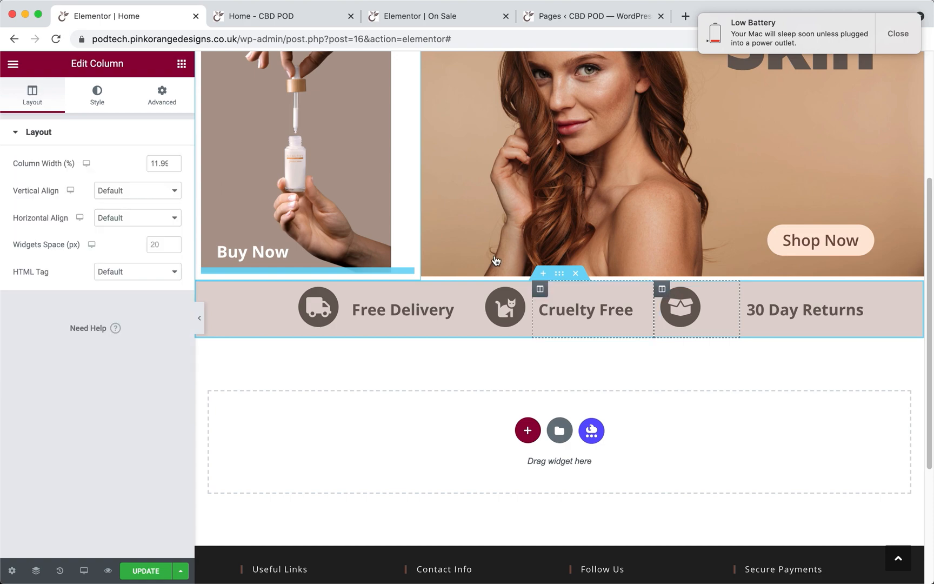
click(174, 168)
click(175, 169)
click(175, 169)
click(175, 169)
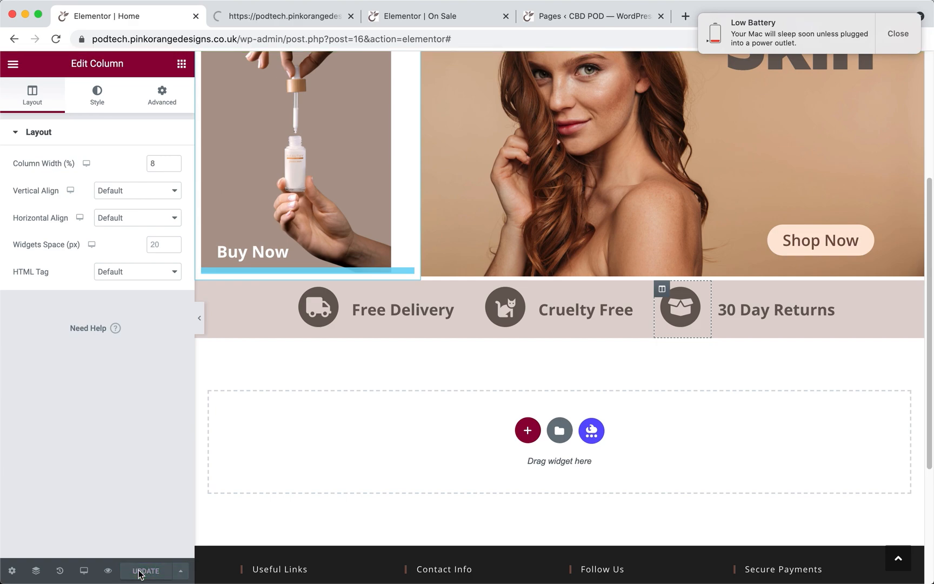
- Update the page and compare the icon strip on the homepage preview with the Photoshop layout
click(282, 20)
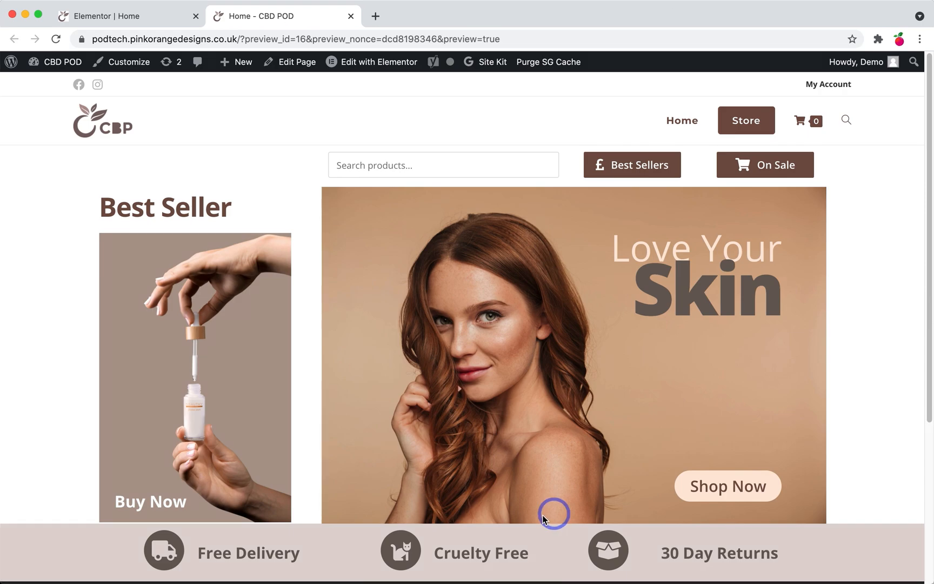
scroll(514, 513, down, 5)
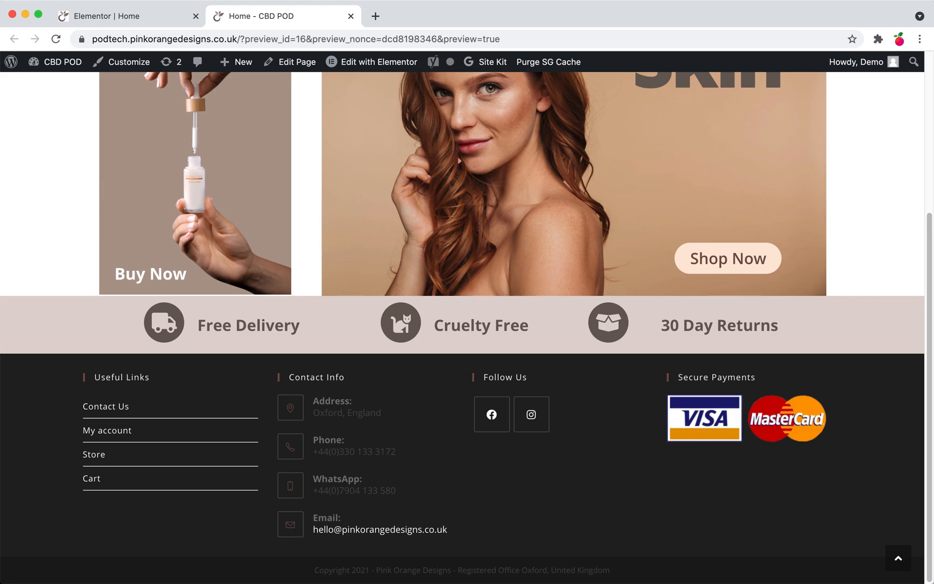
click(7, 97)
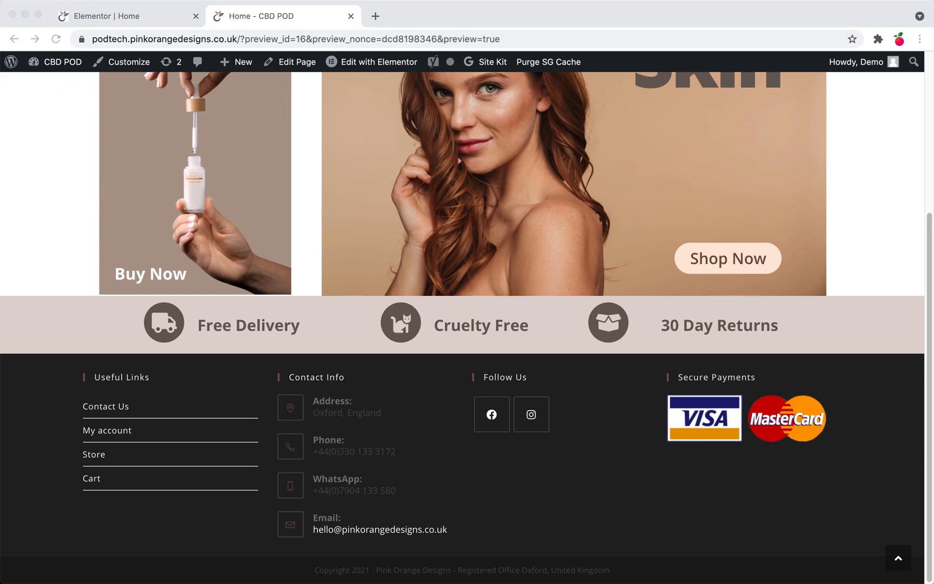
drag(6, 100, 713, 42)
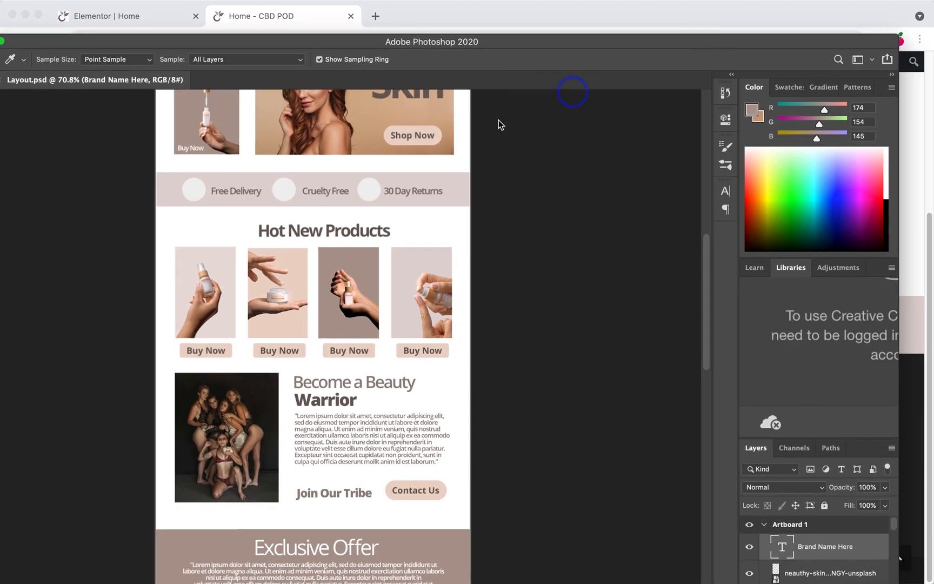
scroll(306, 186, up, 2)
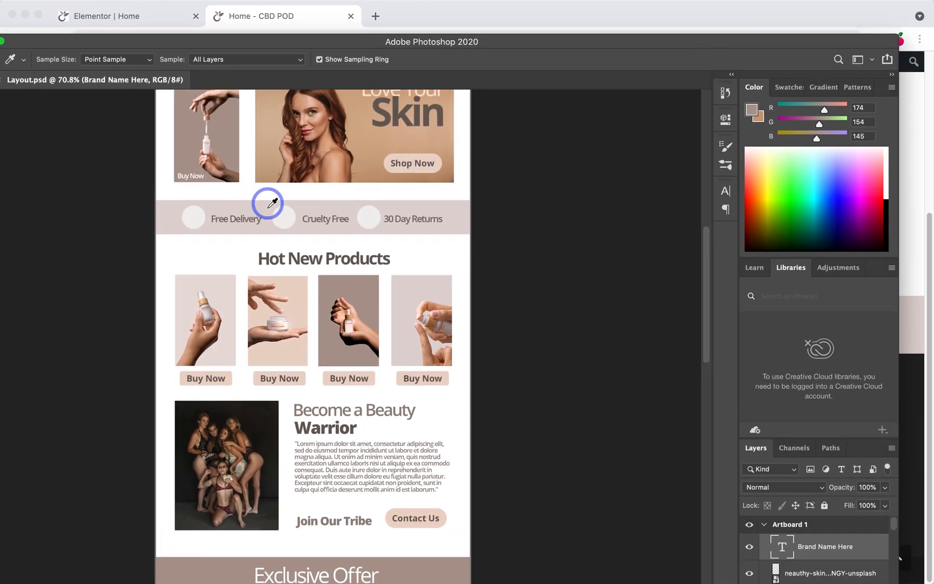
drag(366, 43, 0, 55)
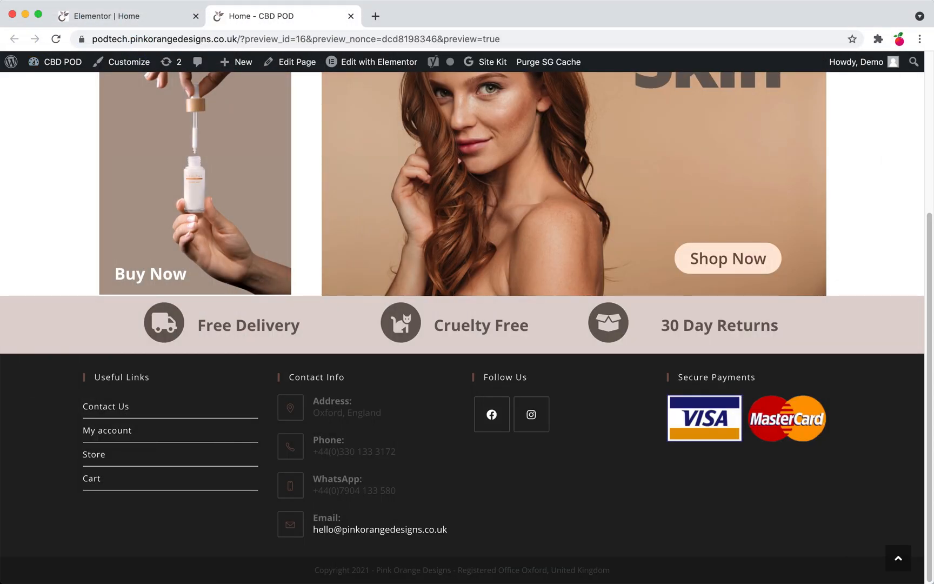
- Return to the Elementor editor and set the icon strip section's top and bottom margins to 50 px
click(159, 16)
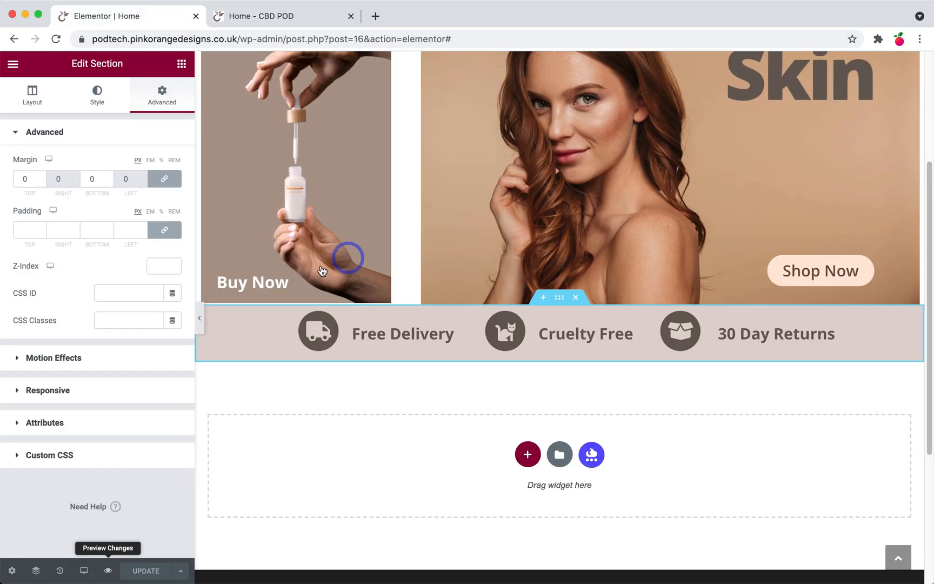
click(21, 178)
click(91, 196)
text(5)
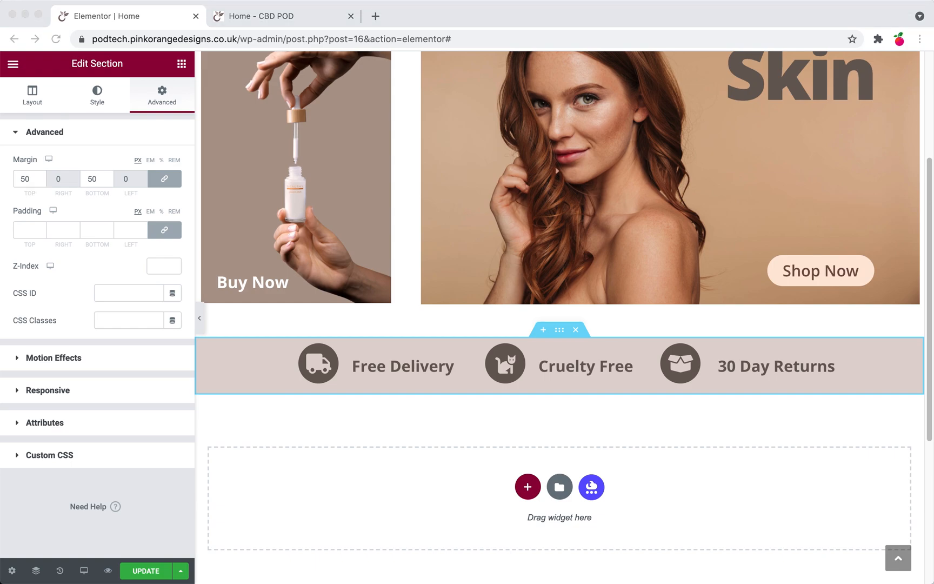
- Add a new single-column section below the icon strip
drag(0, 66, 862, 21)
click(520, 489)
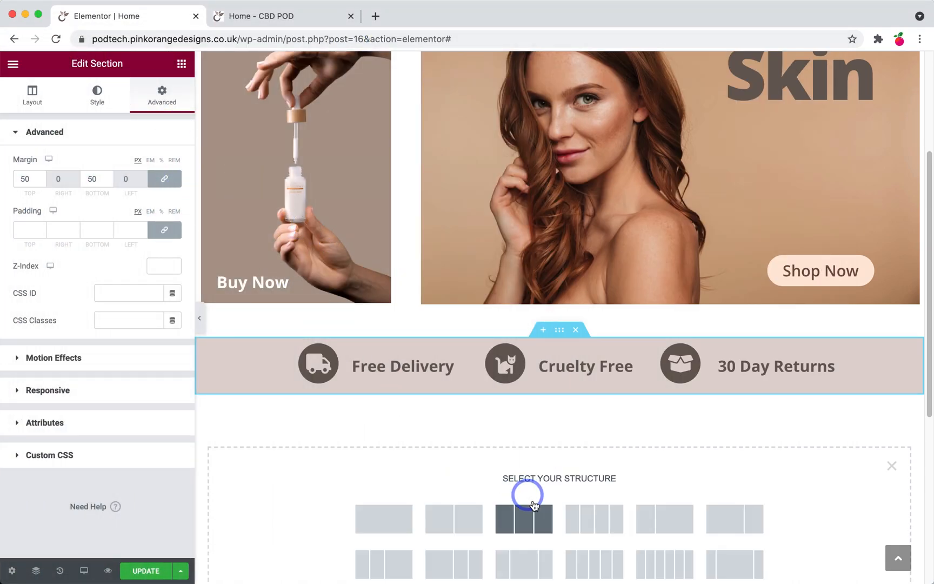
click(410, 518)
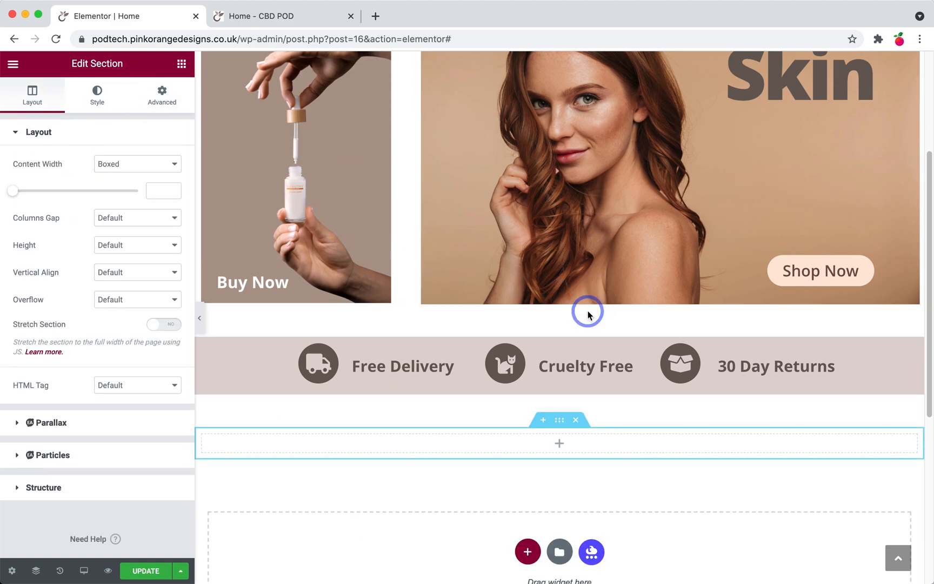
- Duplicate the Skin heading in the hero section and move the copy into the empty section below the strip
scroll(588, 313, up, 5)
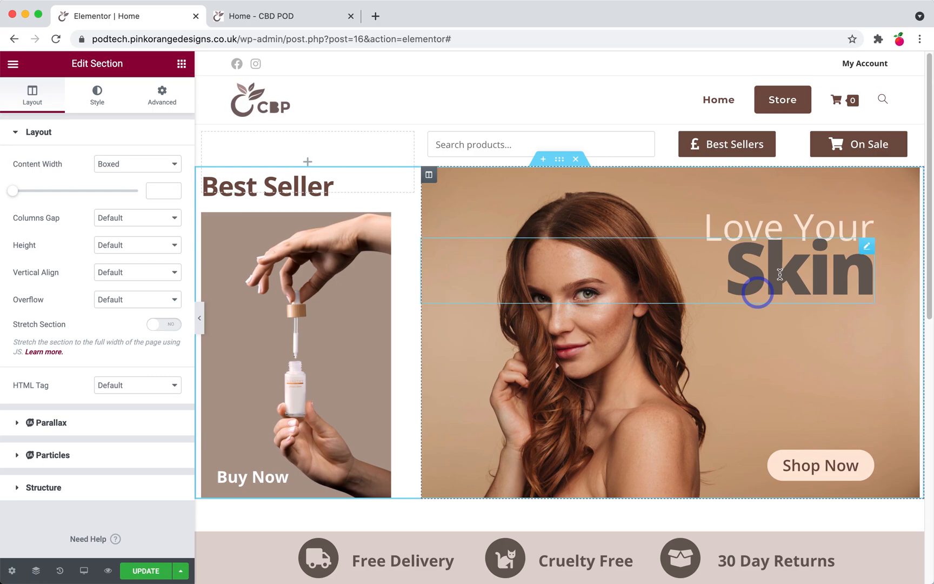
right_click(782, 272)
click(794, 300)
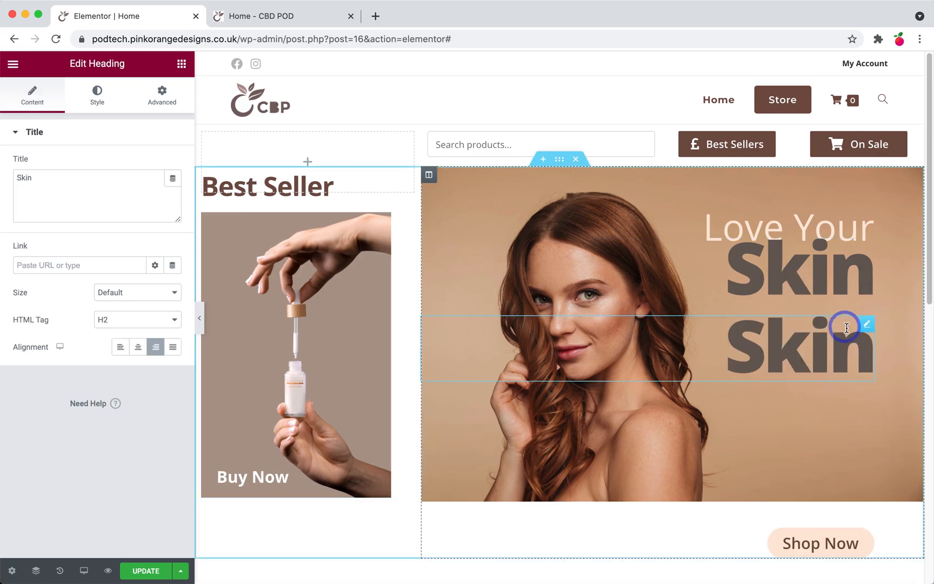
drag(862, 331, 531, 189)
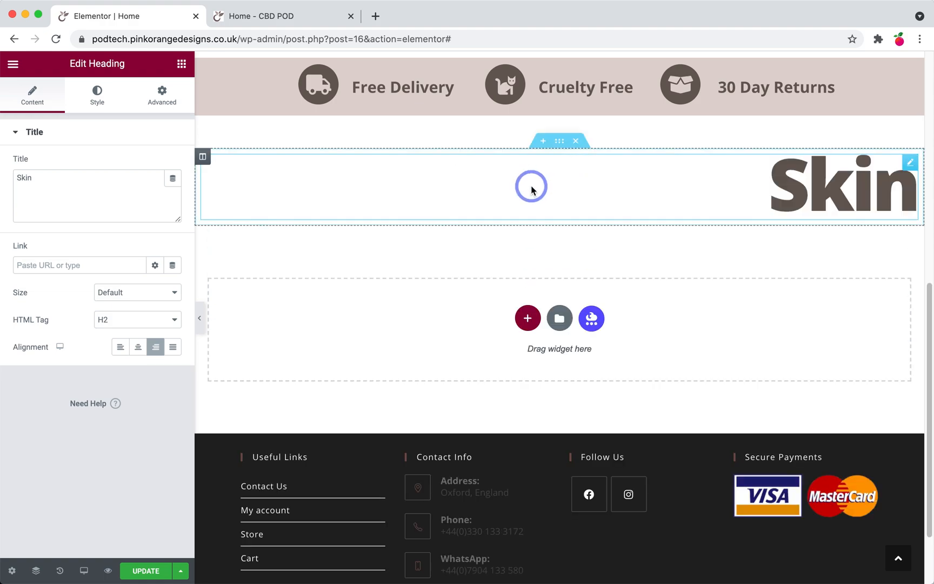
- Change the copied heading's text to "Hot New Products" and centre it
click(28, 178)
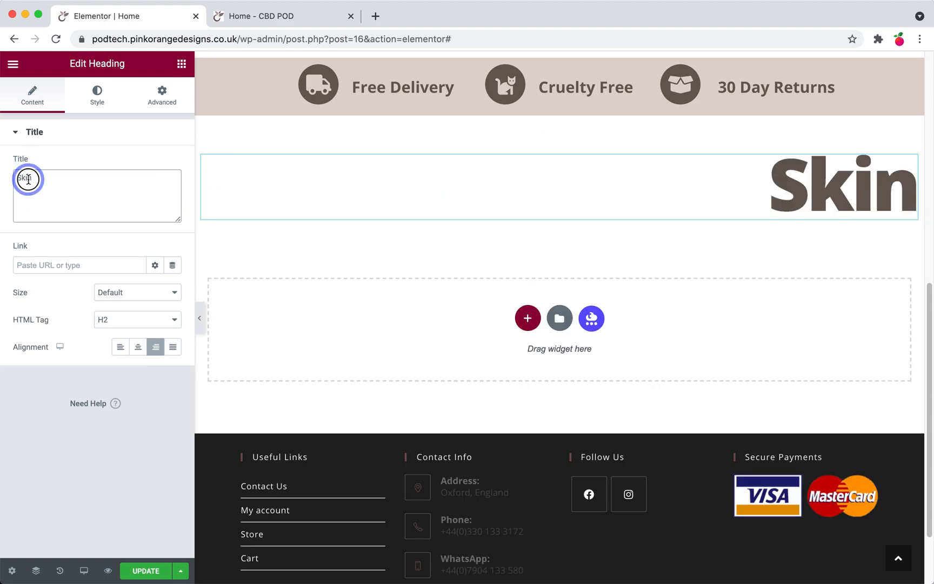
text(Hot )
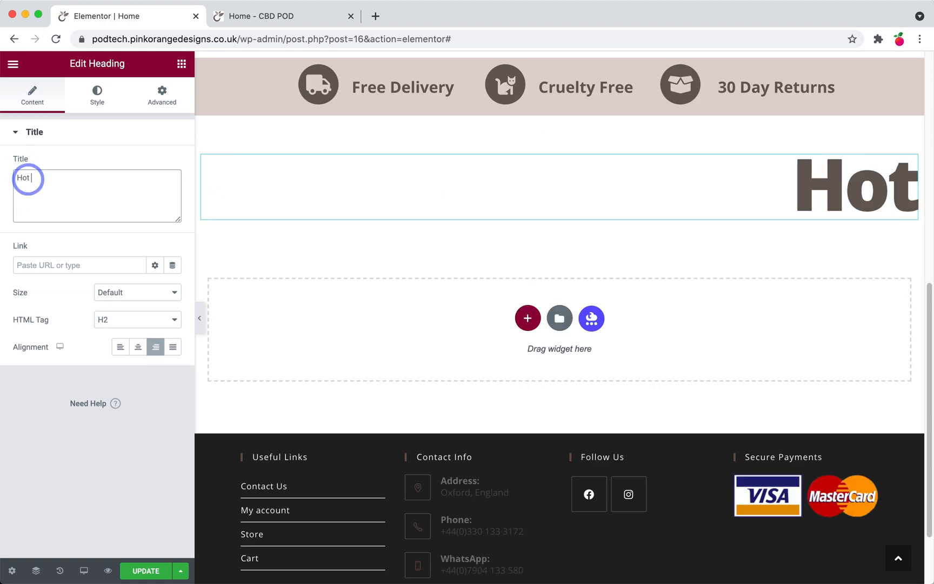
text(New Products)
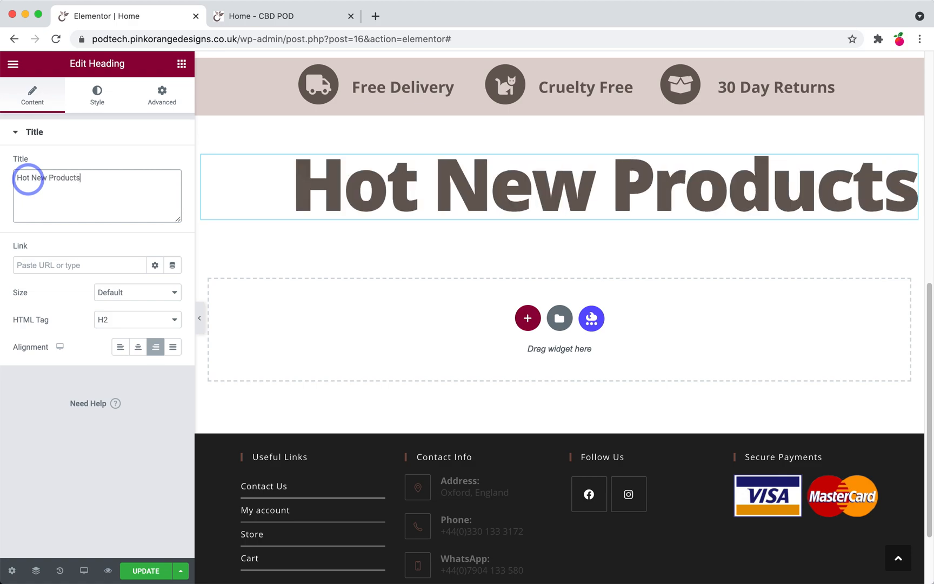
click(138, 347)
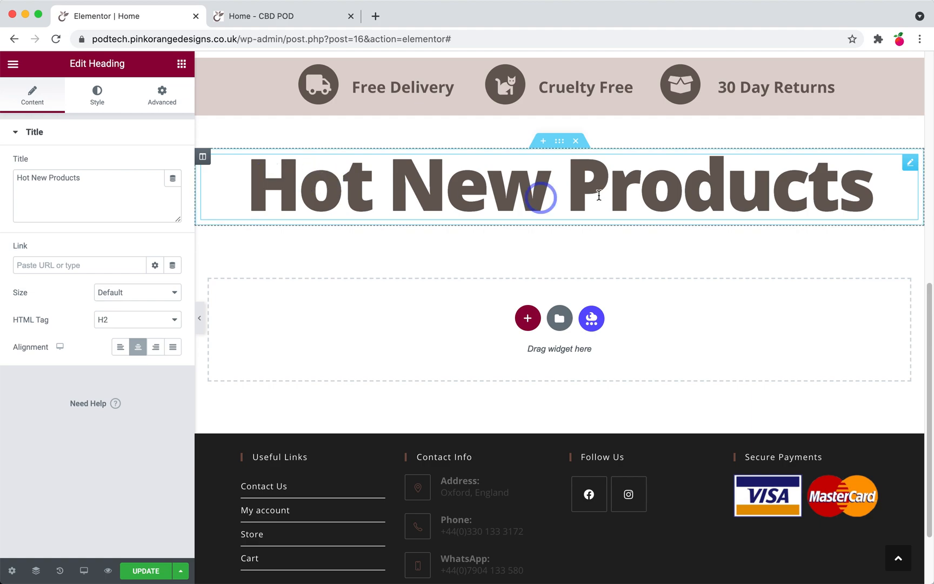
- Set the Hot New Products heading to HTML tag H6, with a 61 px font size and weight 700
click(130, 323)
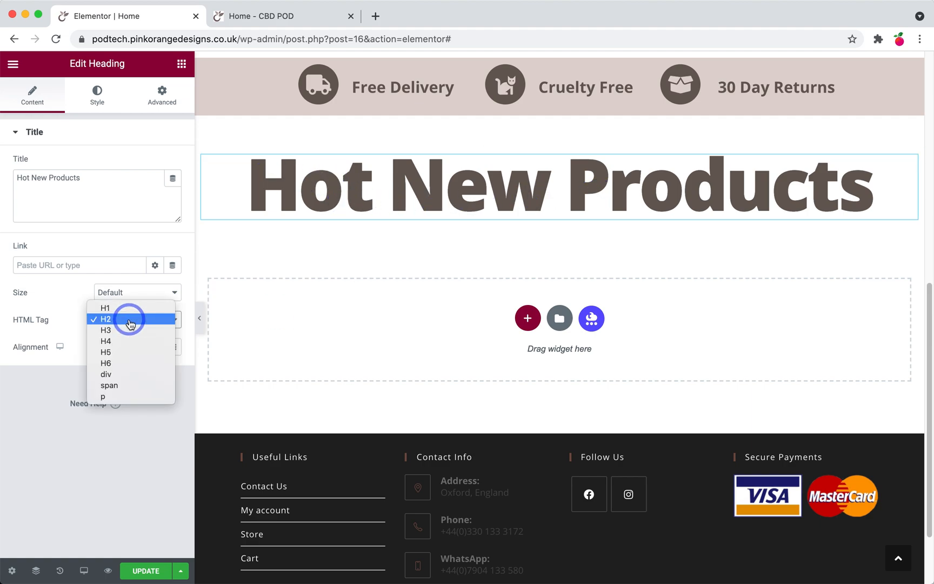
click(129, 363)
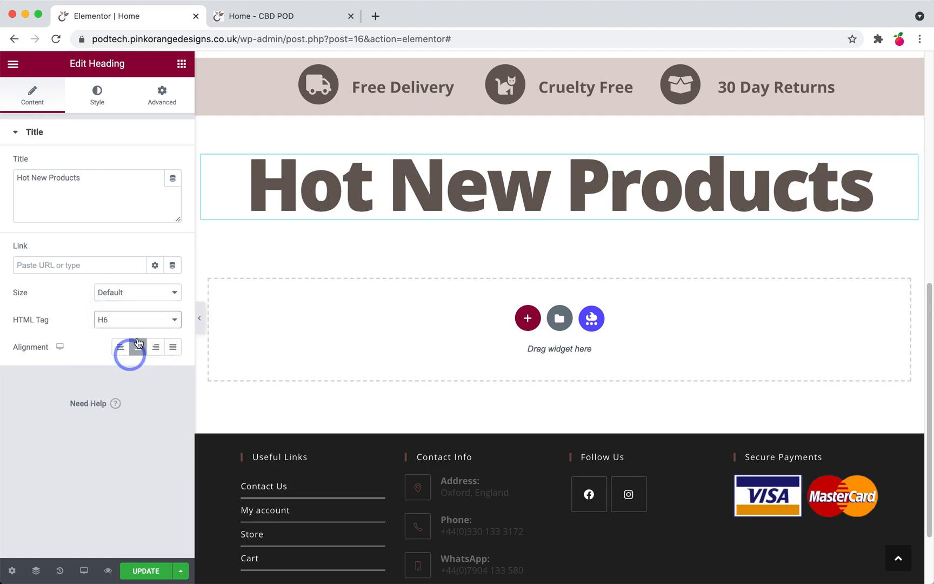
click(96, 94)
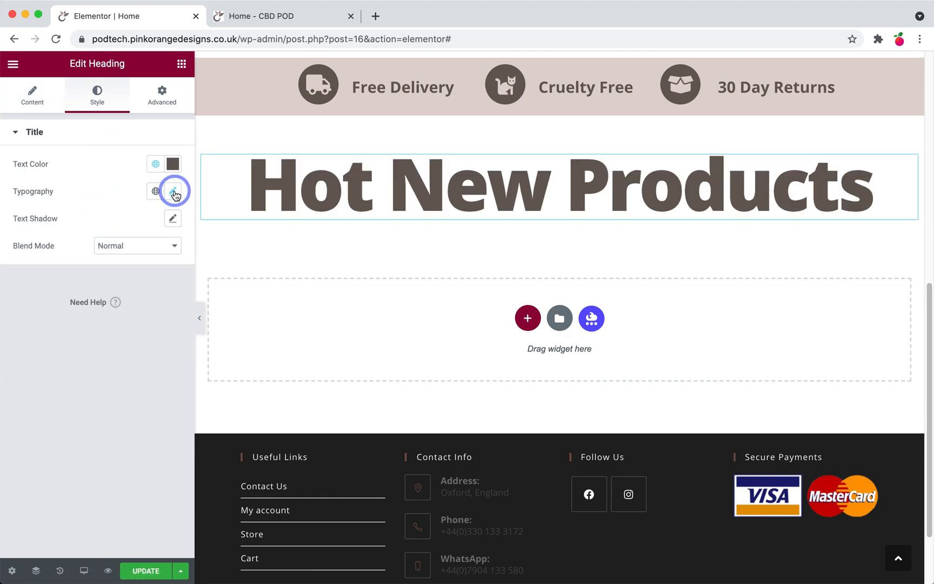
click(173, 191)
drag(78, 295, 52, 304)
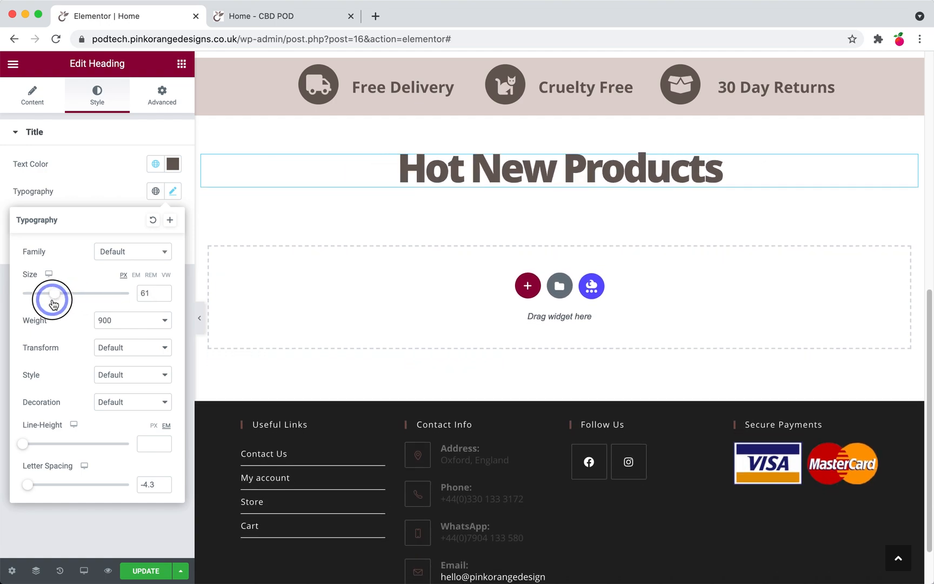
click(104, 320)
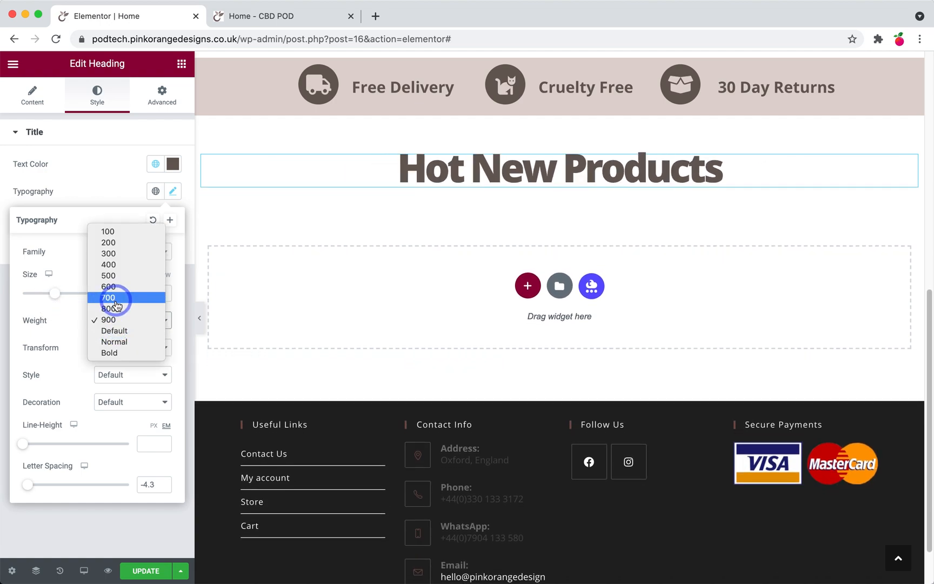
click(117, 306)
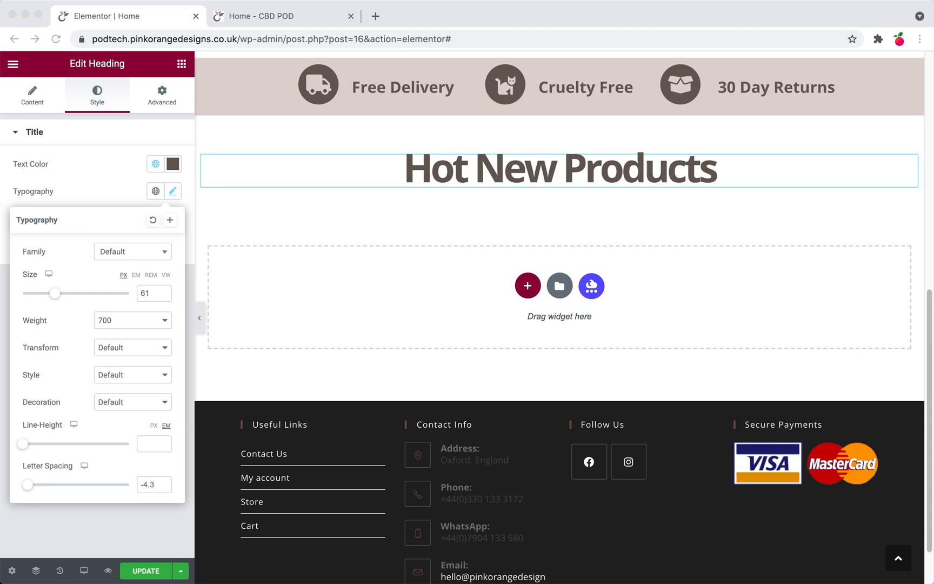
- Check the product row in the Photoshop mockup, return to the Elementor editor and add an inner section below the Hot New Products heading
drag(1, 64, 837, 5)
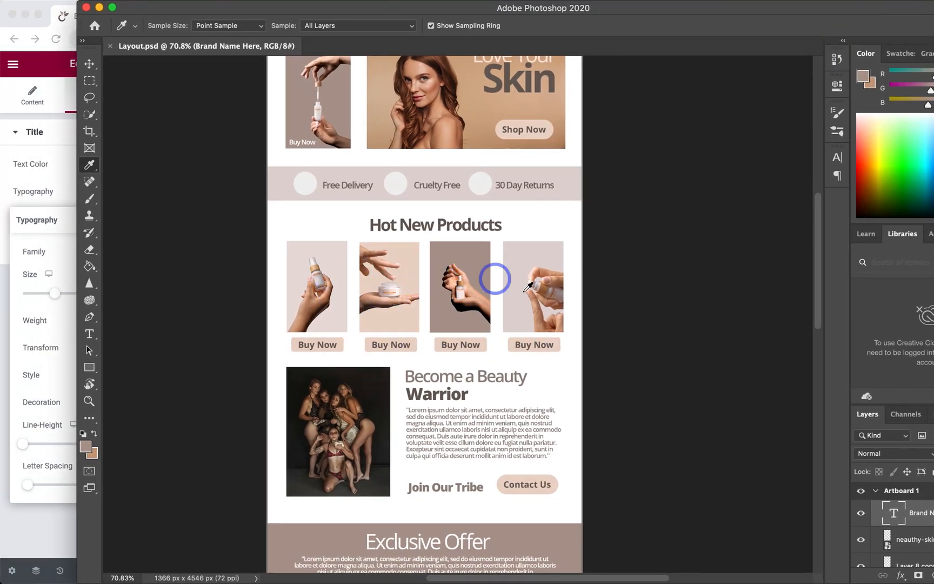
drag(528, 287, 563, 169)
drag(614, 9, 0, 83)
click(181, 64)
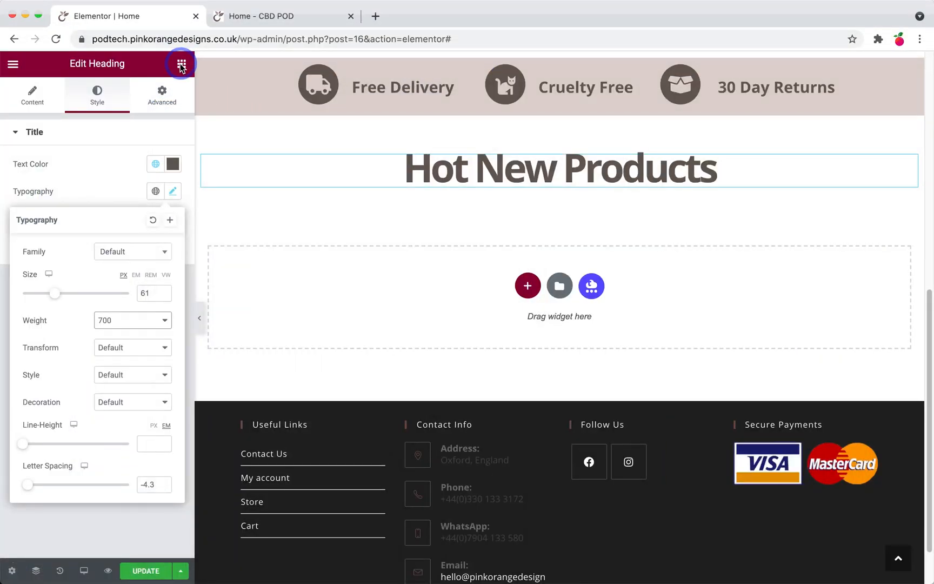
click(42, 206)
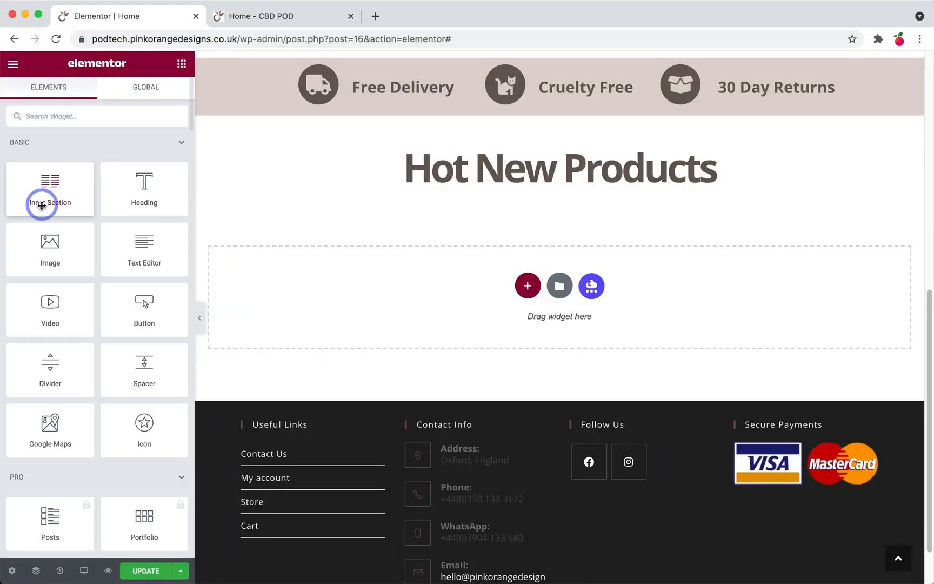
click(182, 65)
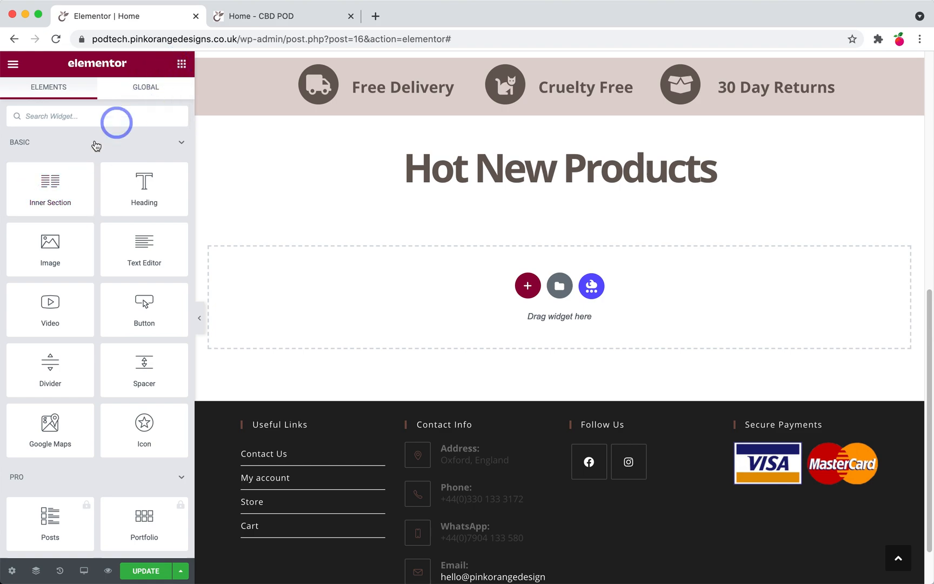
drag(59, 186, 555, 172)
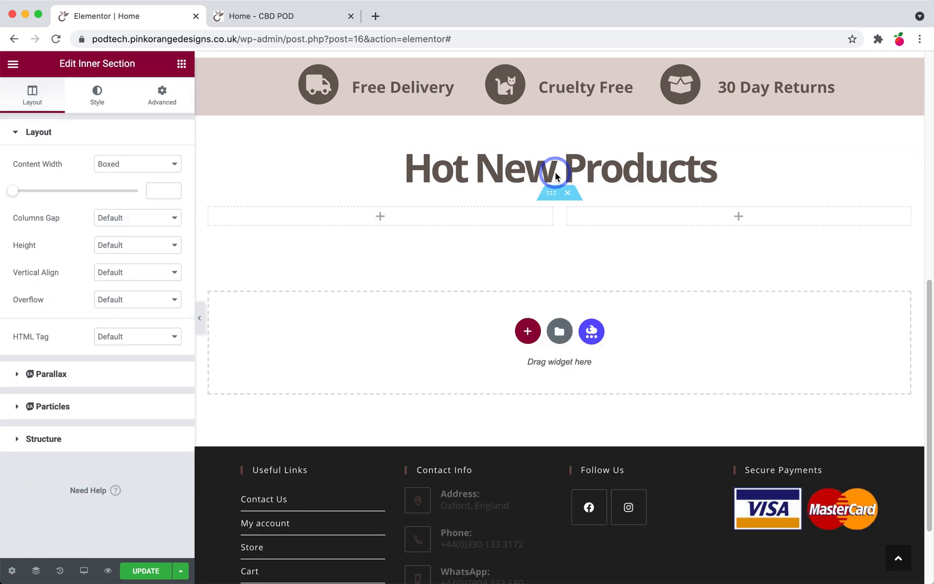
- Duplicate columns in the new inner section until it has four equal columns
right_click(406, 219)
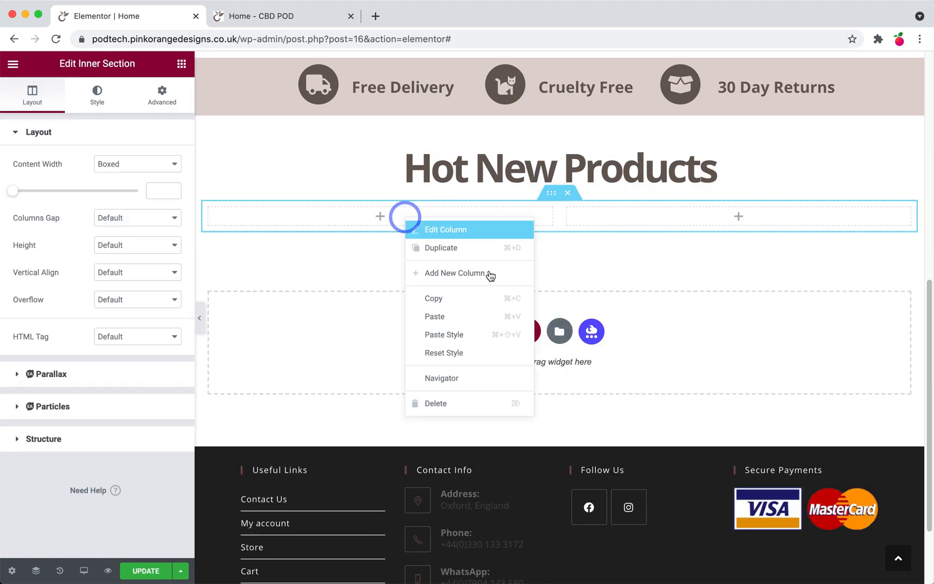
click(478, 246)
right_click(423, 220)
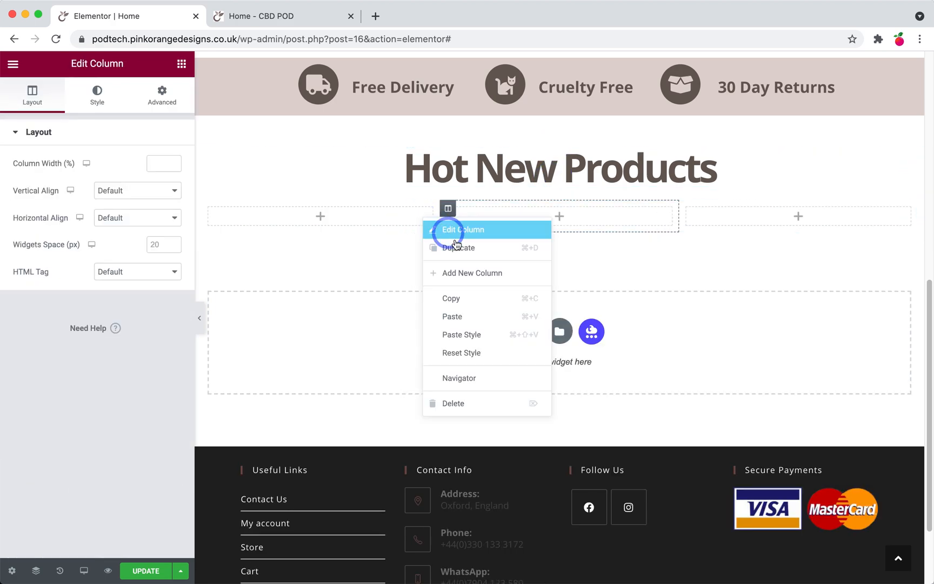
click(457, 247)
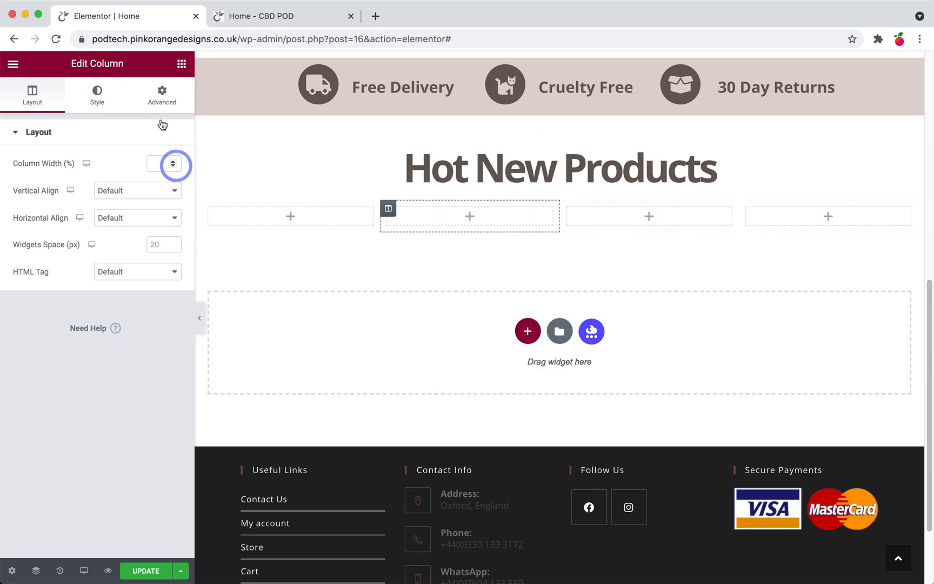
- Add an Image widget and place it in the first column of the four-column inner section
click(182, 64)
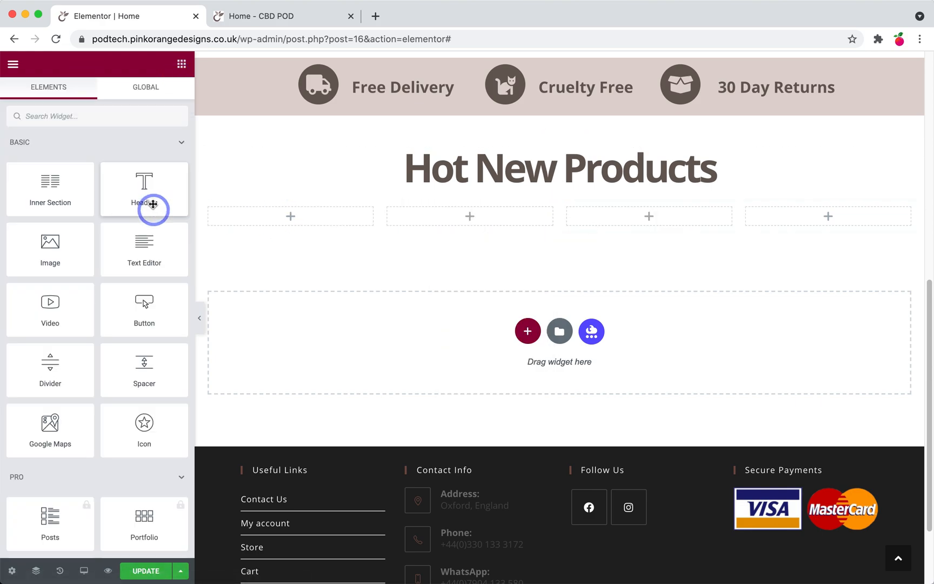
drag(75, 235, 254, 199)
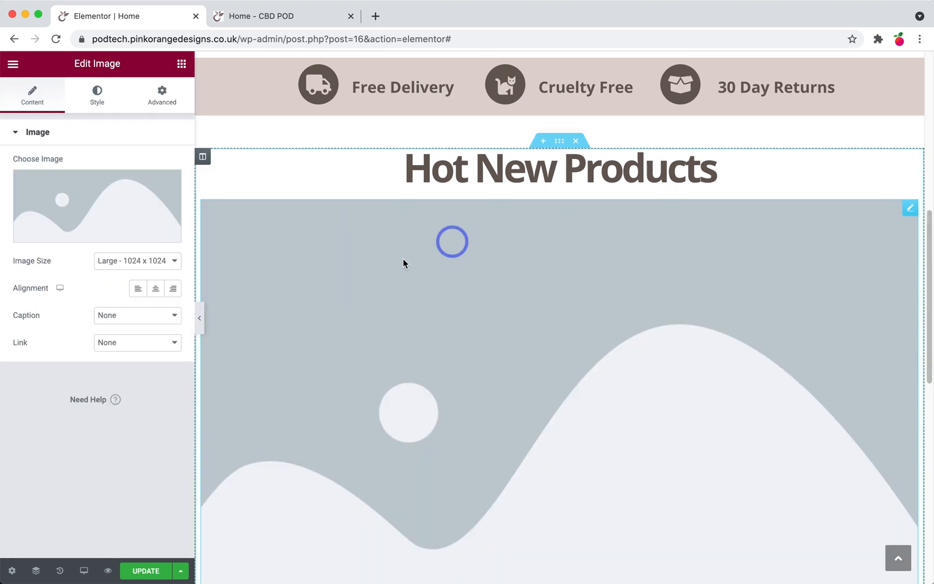
scroll(745, 267, down, 5)
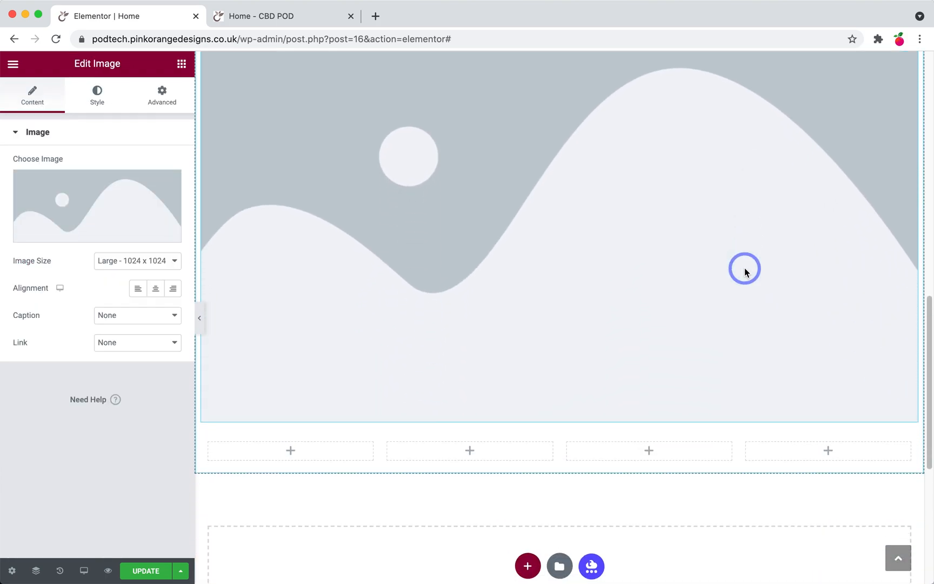
scroll(744, 267, up, 4)
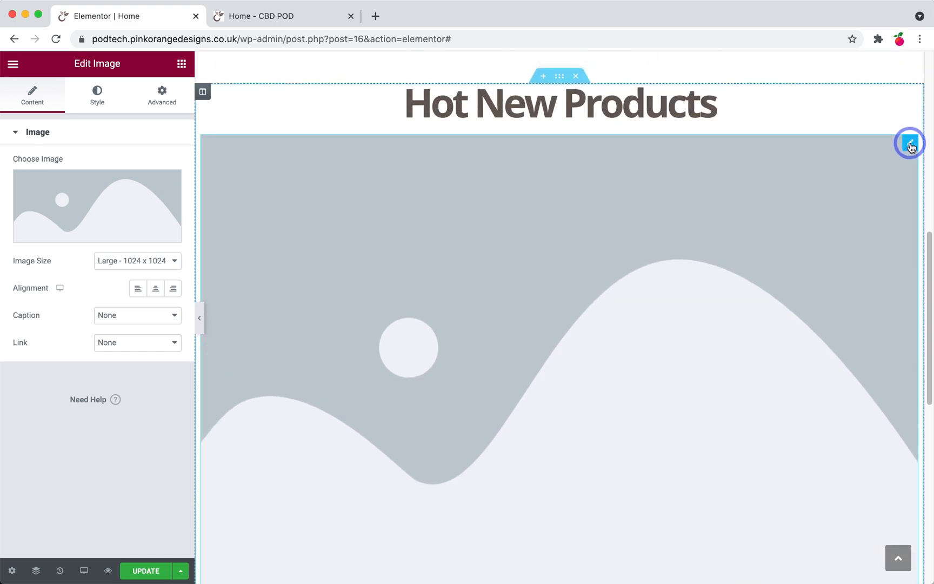
drag(911, 144, 325, 136)
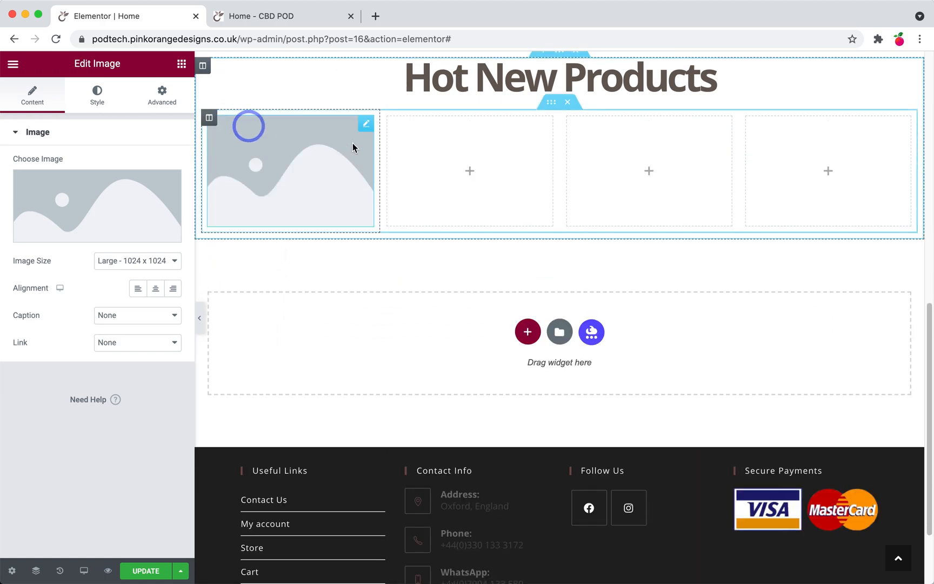
- Set the image size to Medium - 300 x 300 and insert the Product 4 picture from the media library
click(162, 261)
click(178, 239)
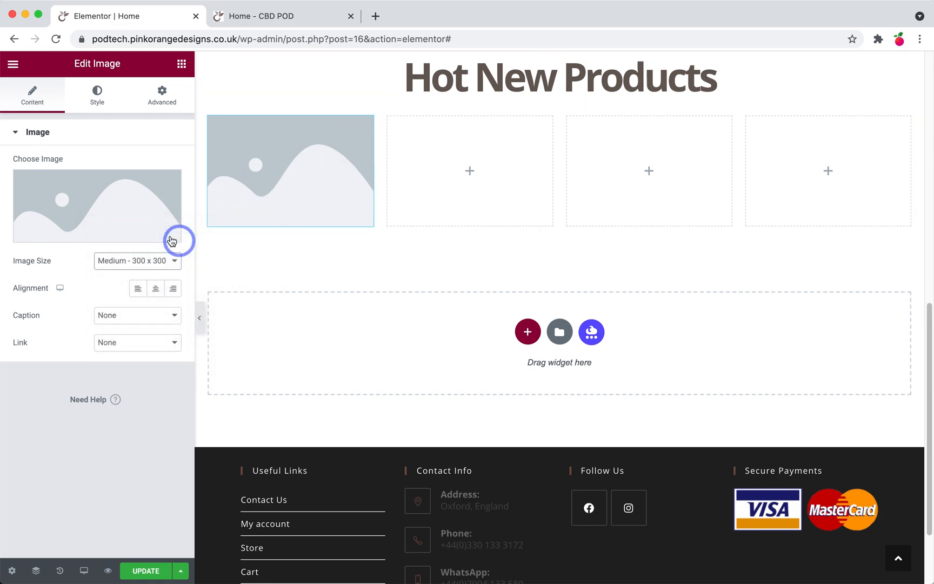
click(117, 200)
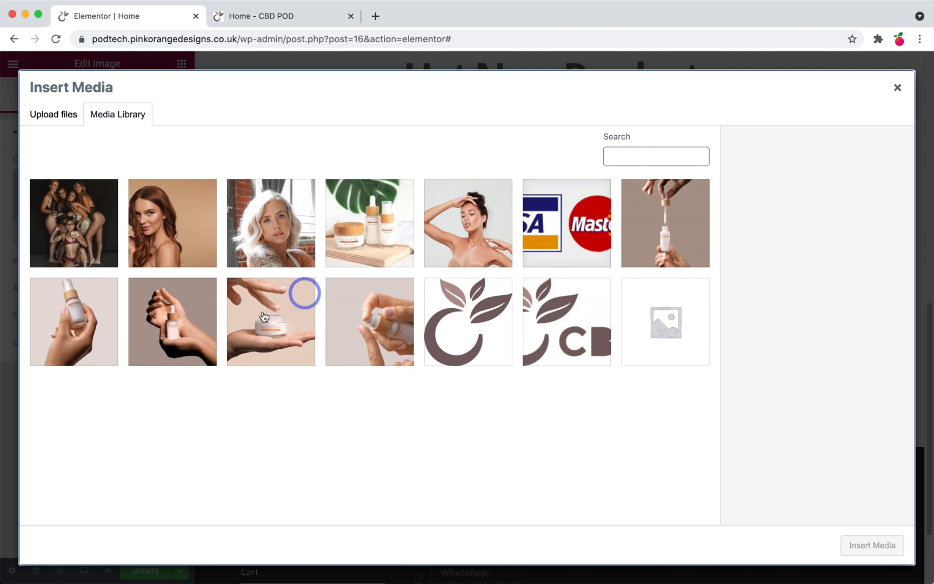
click(81, 331)
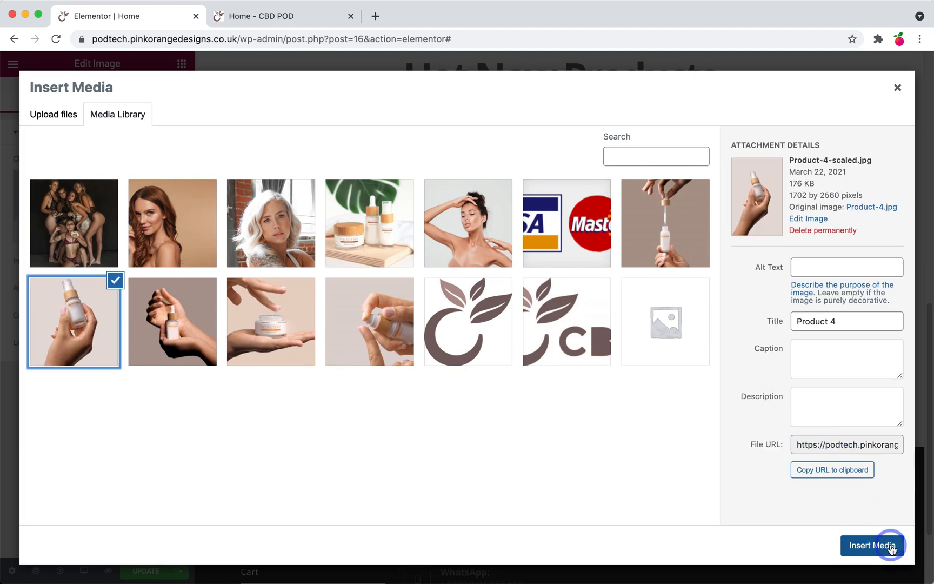
click(889, 545)
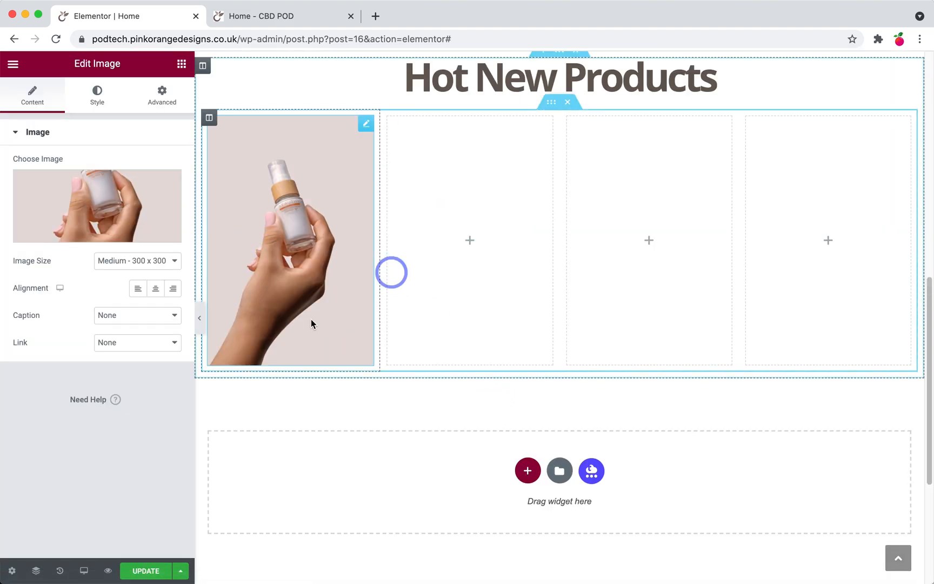
- Duplicate the hero section's Shop Now button and move the copy below the product image in the first column
scroll(535, 319, up, 7)
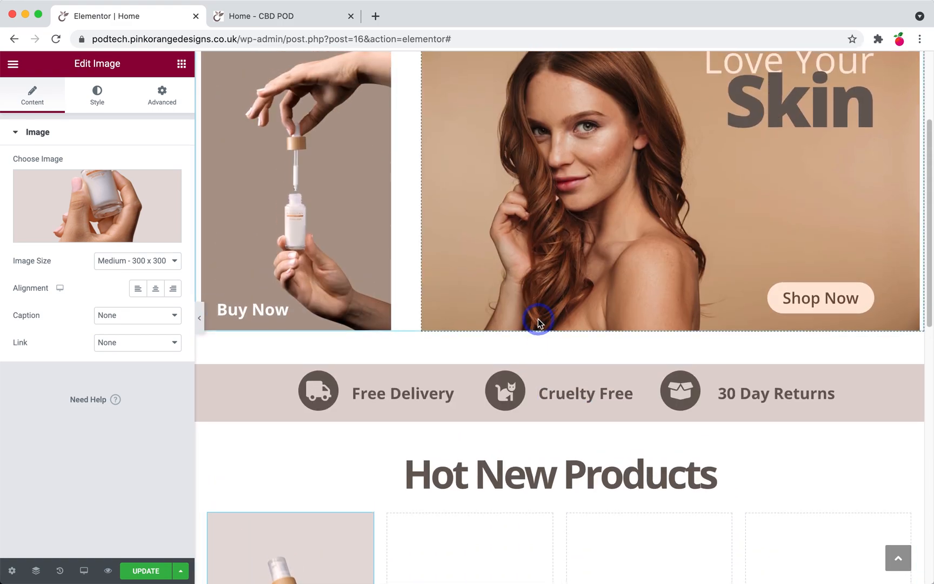
scroll(536, 322, down, 5)
scroll(538, 319, up, 5)
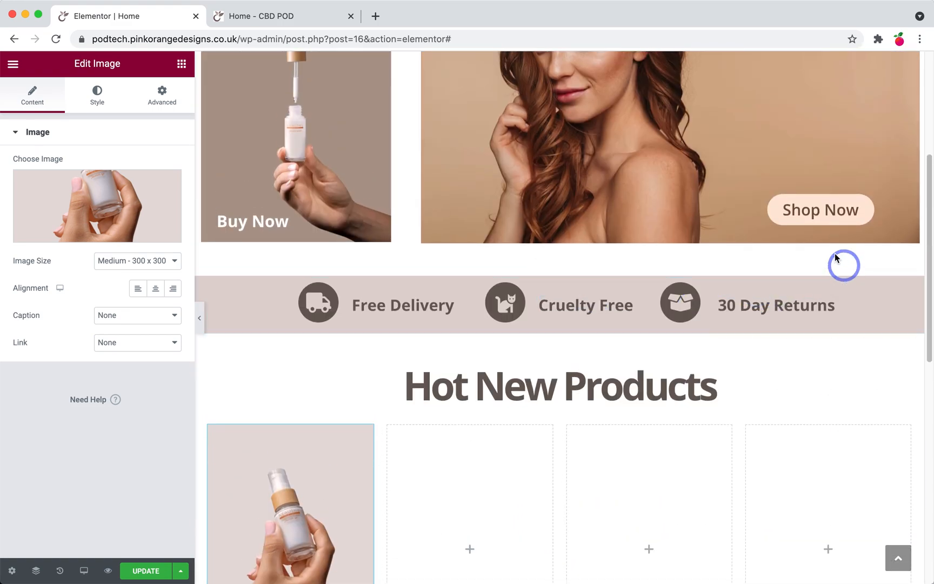
click(829, 208)
right_click(829, 209)
click(831, 234)
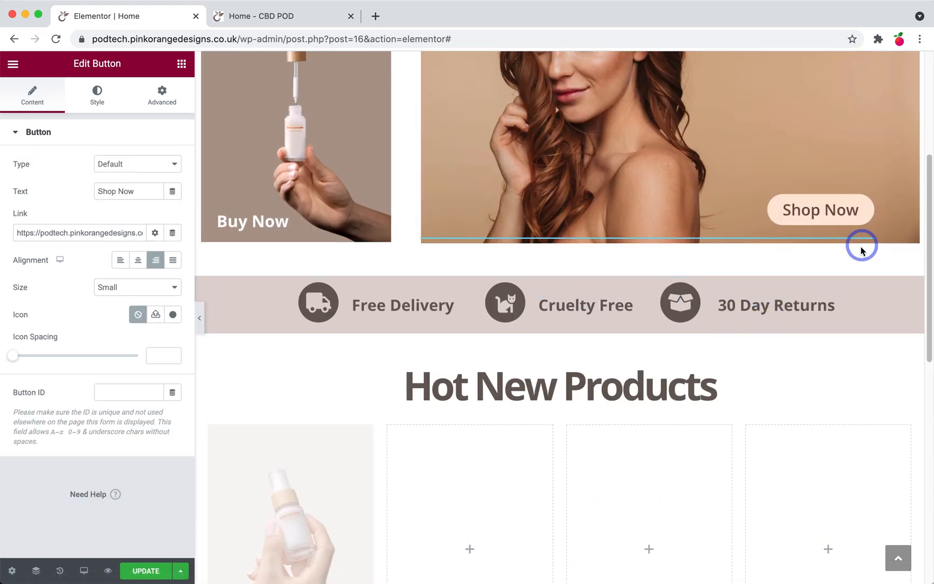
drag(859, 263, 298, 338)
scroll(398, 357, down, 6)
scroll(292, 340, down, 2)
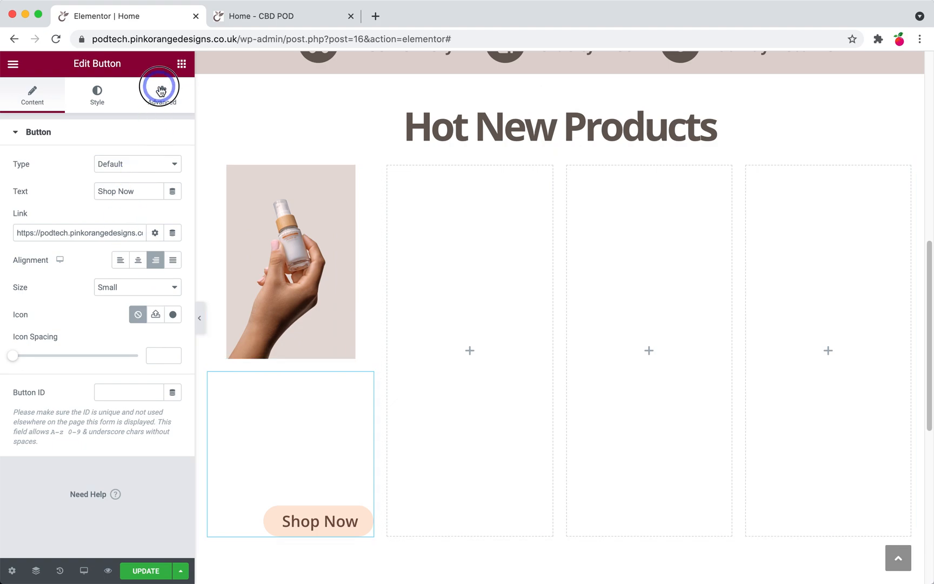
- Set the copied Shop Now button's top margin to 0 and centre the button in its column
click(161, 90)
click(24, 172)
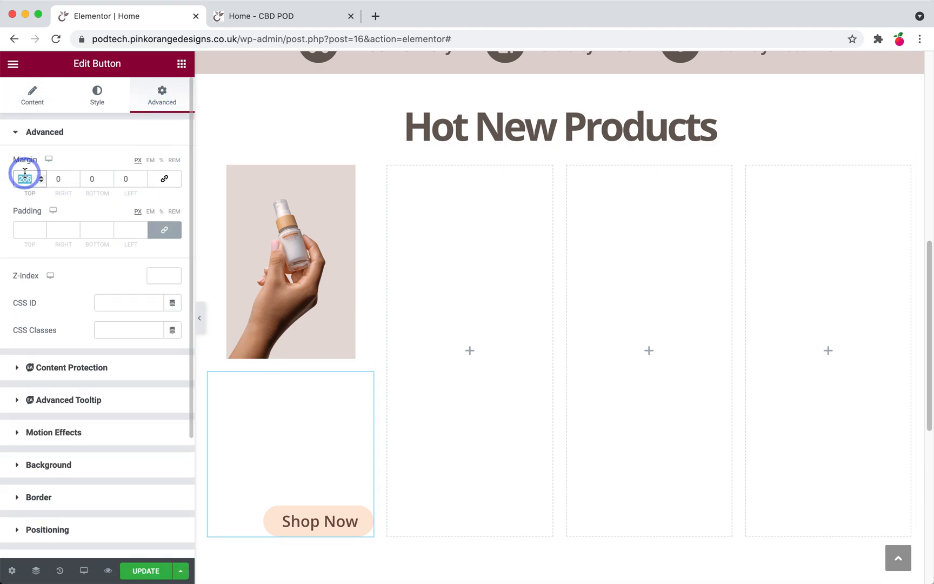
text(0)
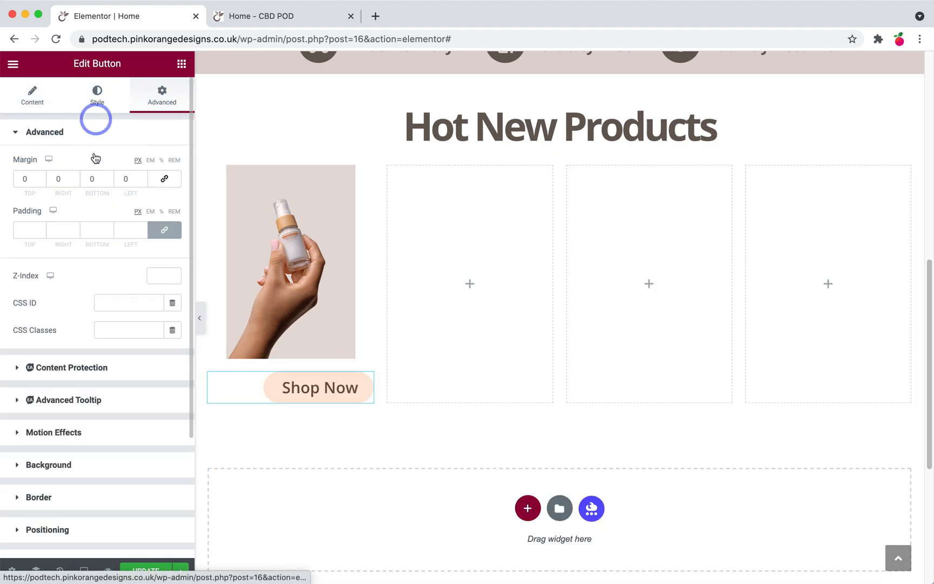
click(32, 94)
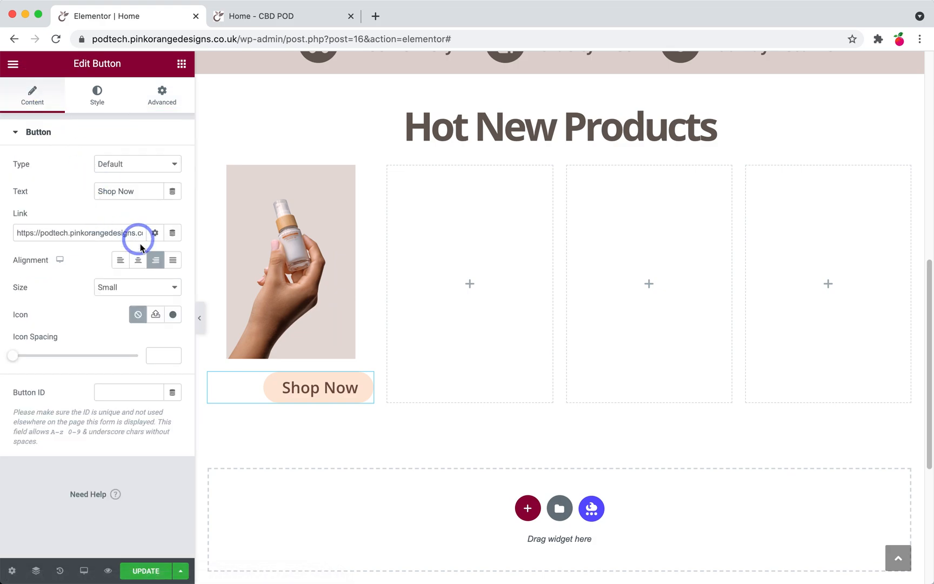
click(139, 260)
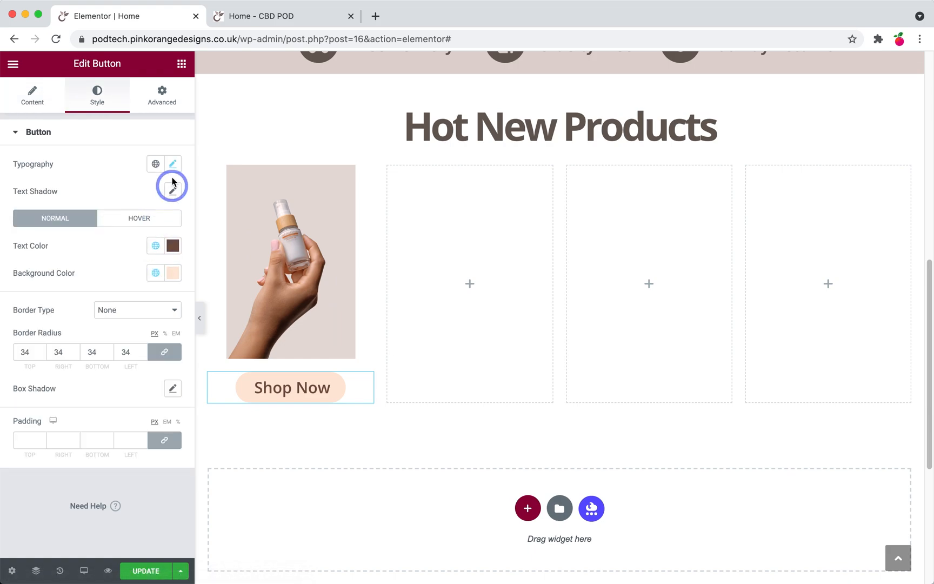
- Set the copied button's text weight to 700 and its border radius to 10 px on all corners
click(173, 165)
click(125, 304)
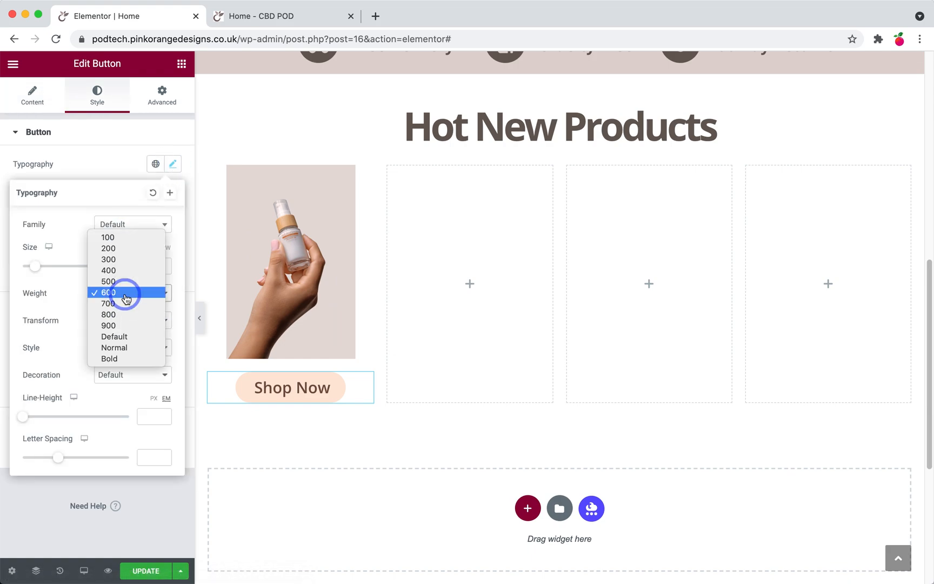
click(123, 304)
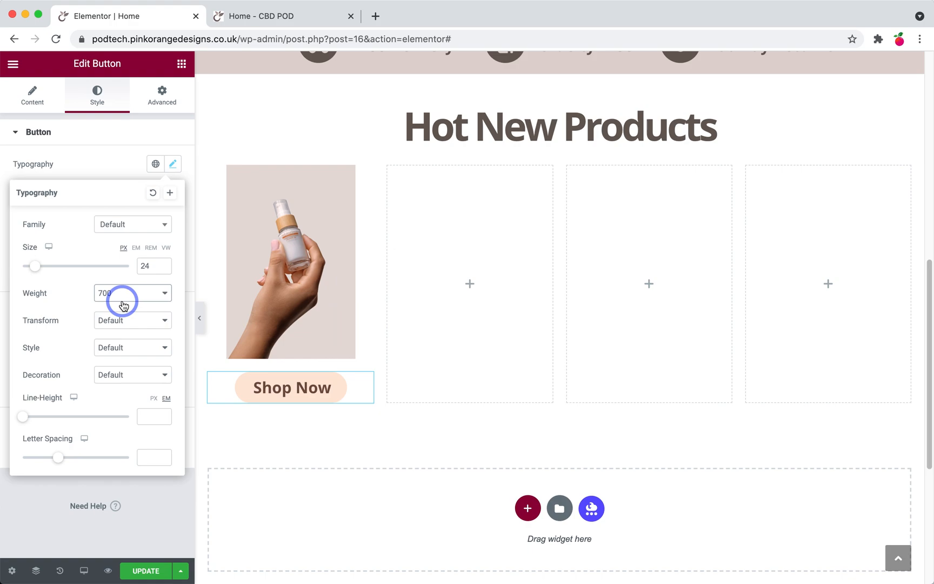
click(120, 145)
click(101, 145)
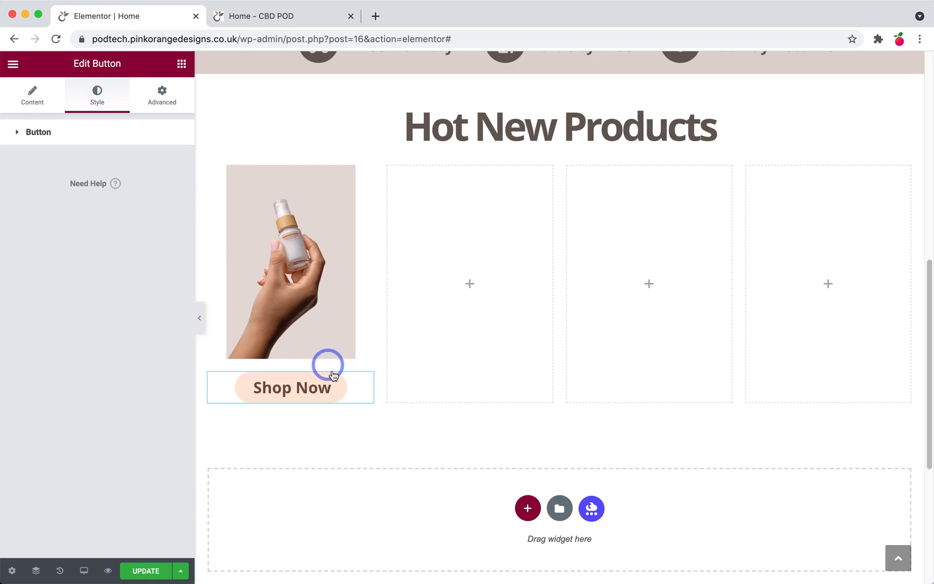
click(308, 379)
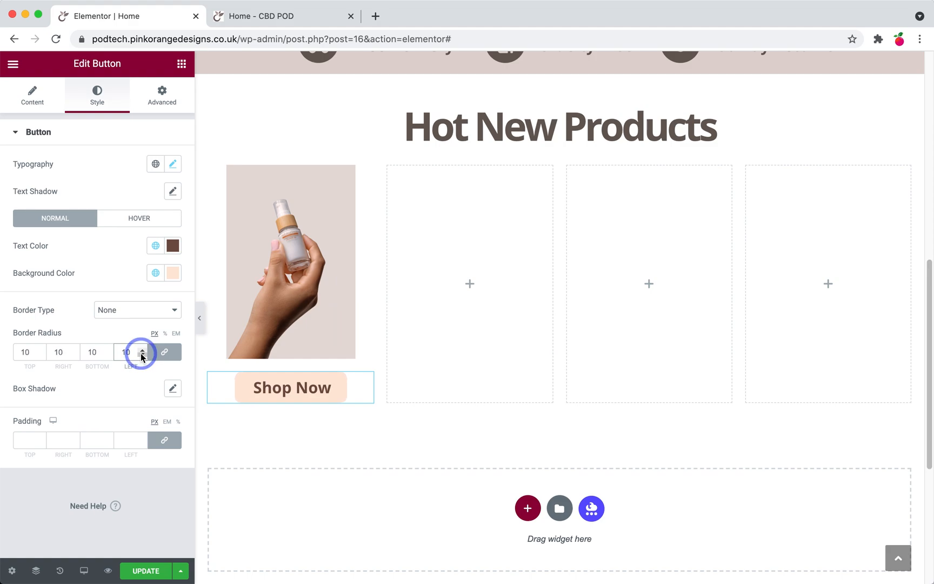
- Set the copied button's text colour to the global Primary Colour Dark and change its text to "Buy Now"
click(155, 245)
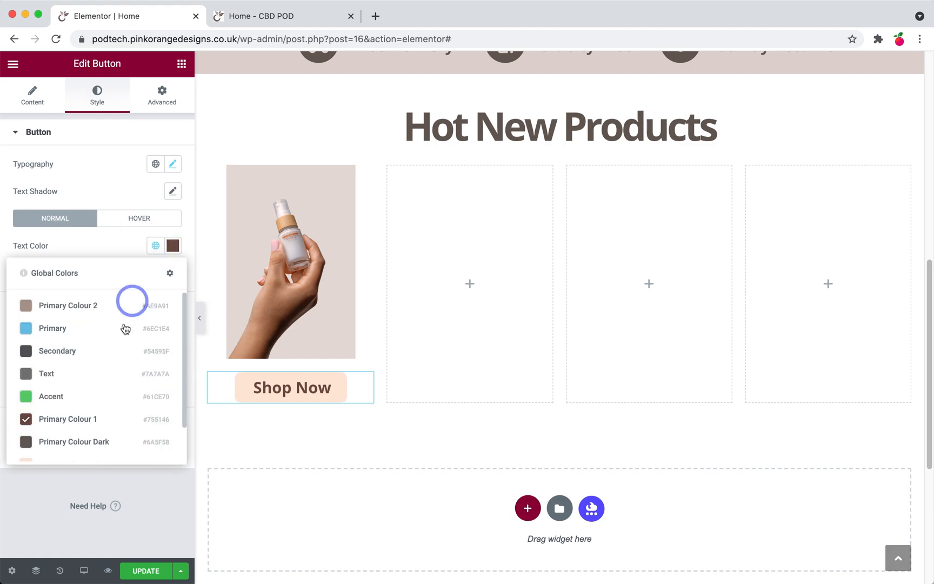
click(98, 441)
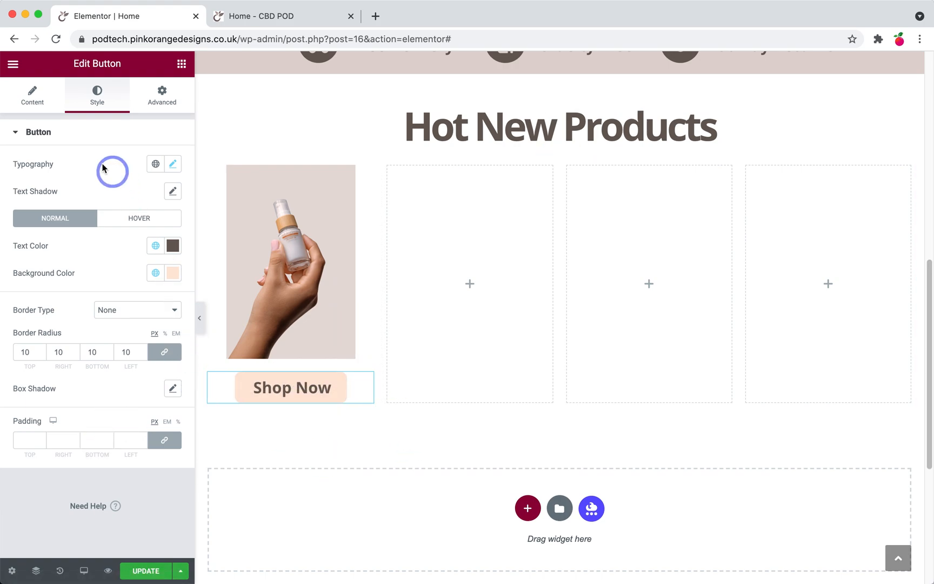
click(22, 95)
click(119, 190)
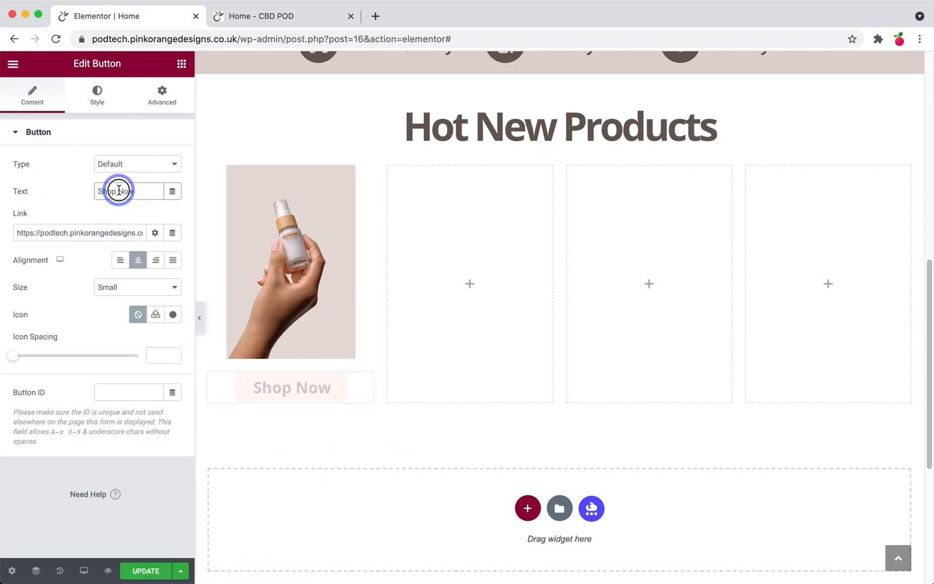
text(Buy Now)
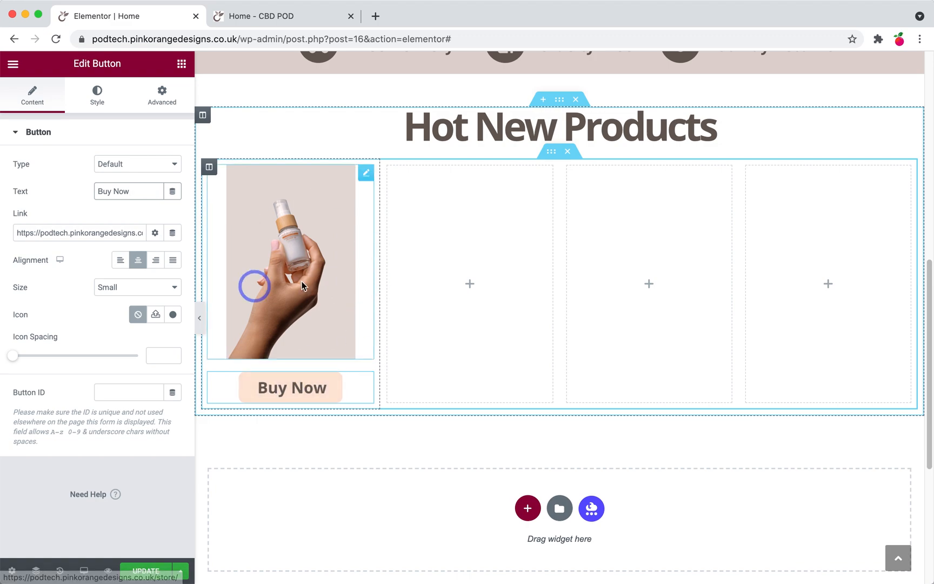
- Open the site's WordPress dashboard in a new browser tab and go to the list of all products
click(376, 16)
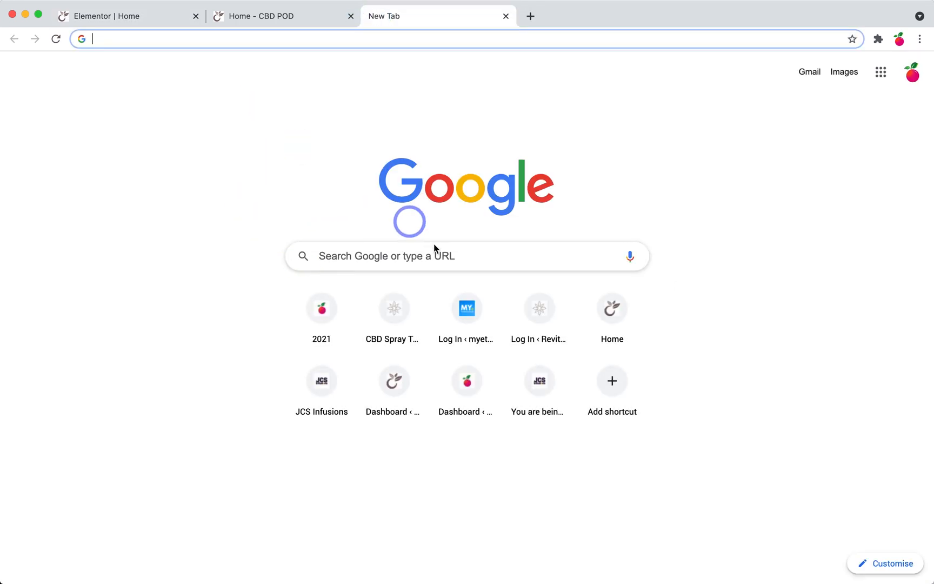
click(608, 310)
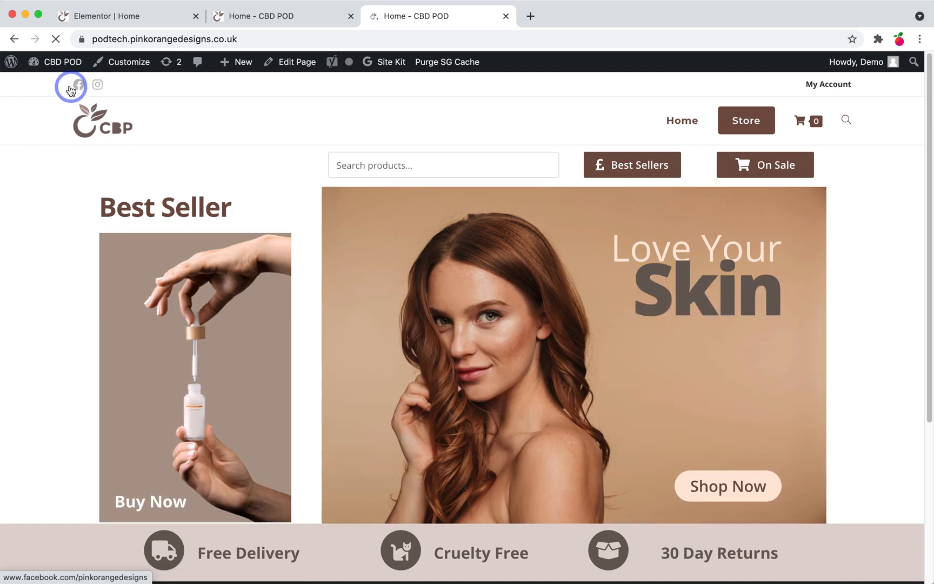
click(52, 67)
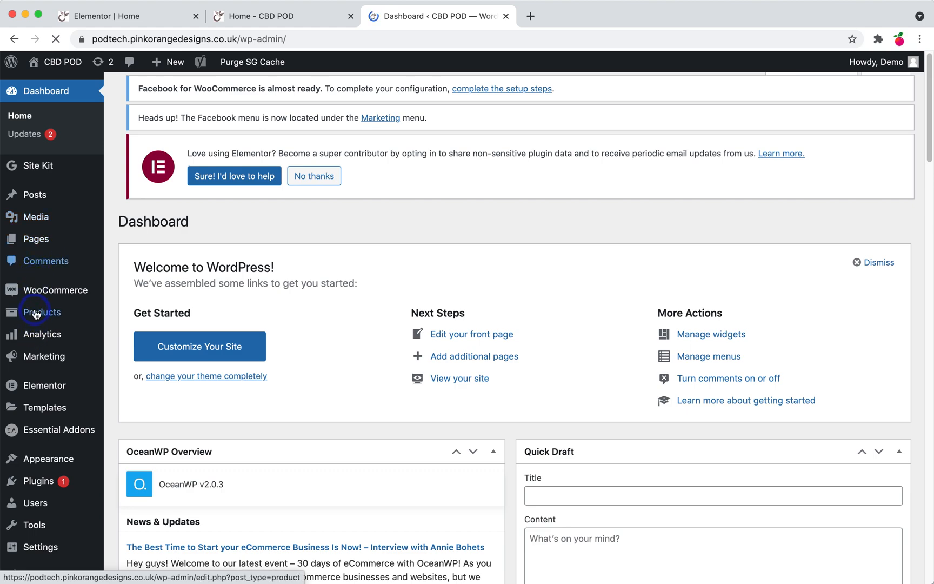
click(35, 313)
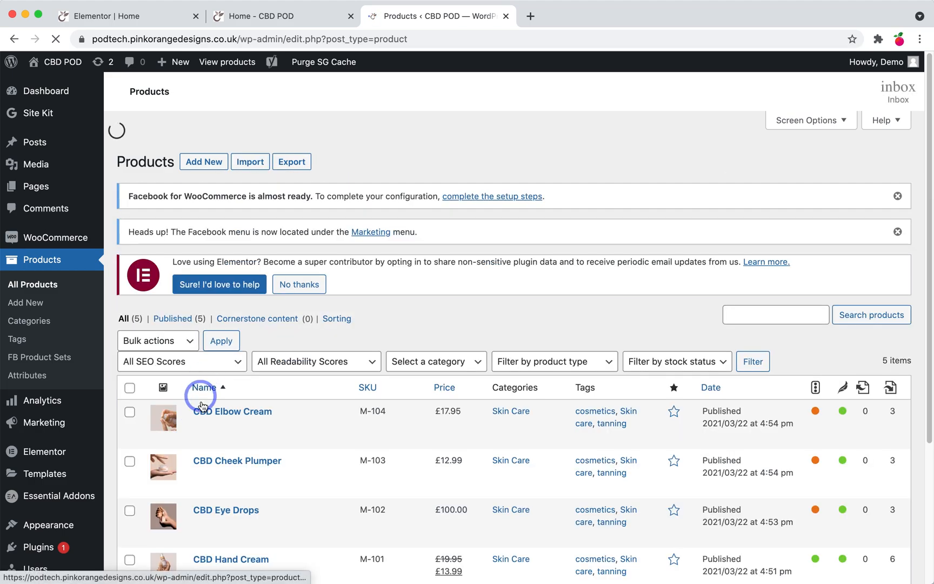
- Copy the link address of the CBD Hand Cream product page from the products list
scroll(206, 445, down, 2)
scroll(210, 484, down, 4)
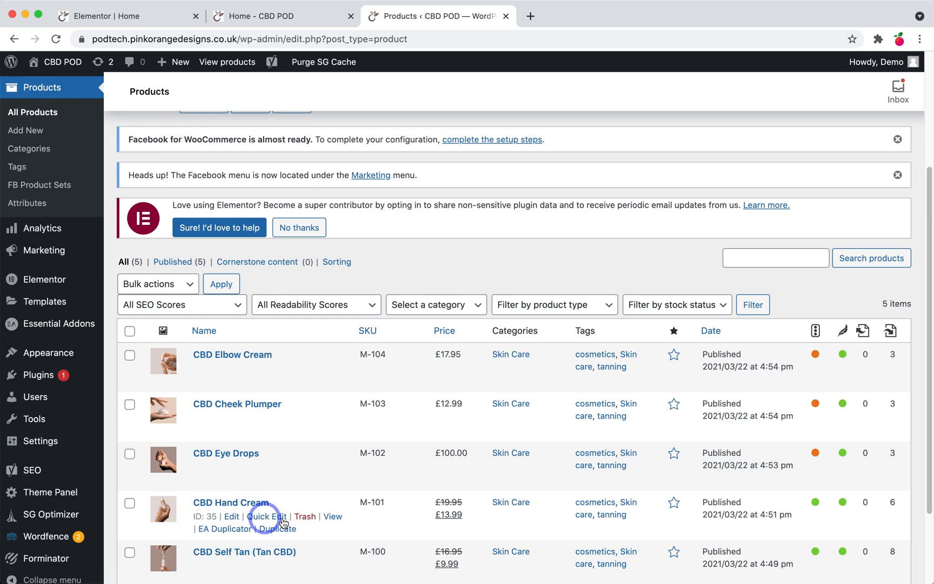
right_click(332, 517)
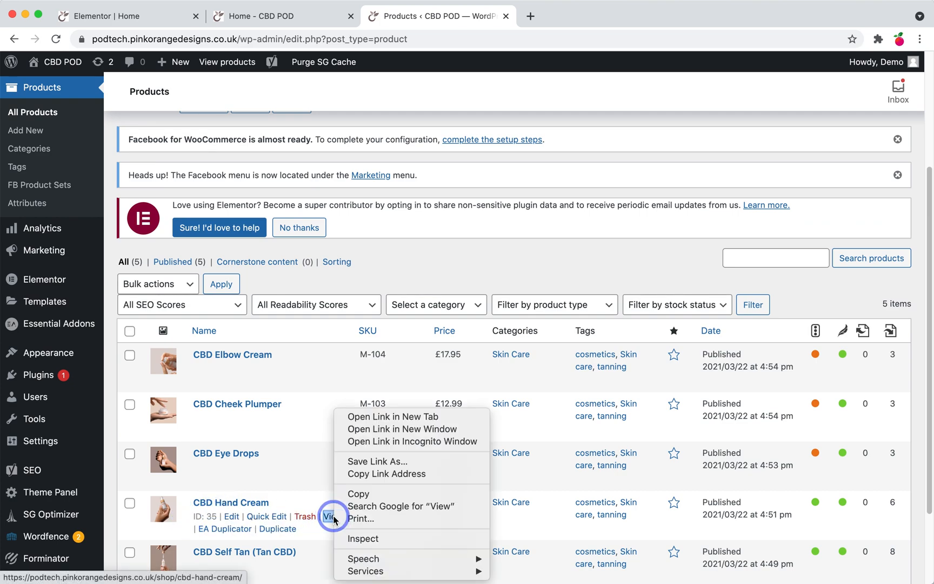
click(363, 479)
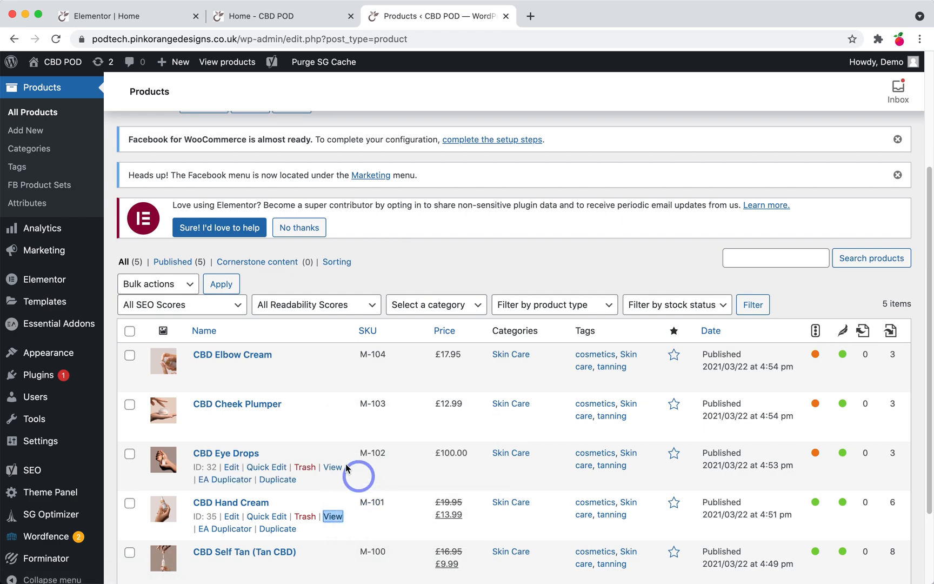
- Back in the Elementor editor, replace the Buy Now button's link with the copied CBD Hand Cream address and update the page
click(143, 22)
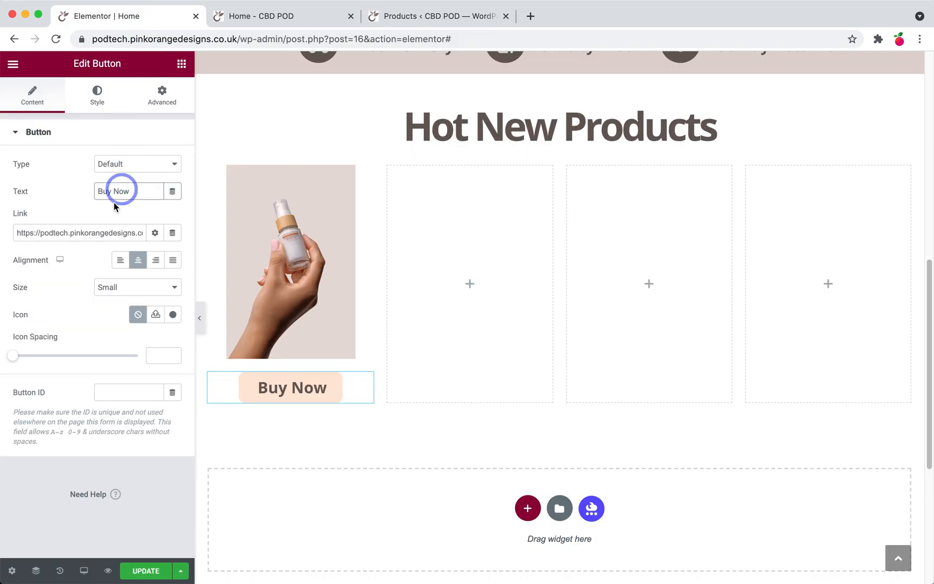
click(104, 233)
key(super+v)
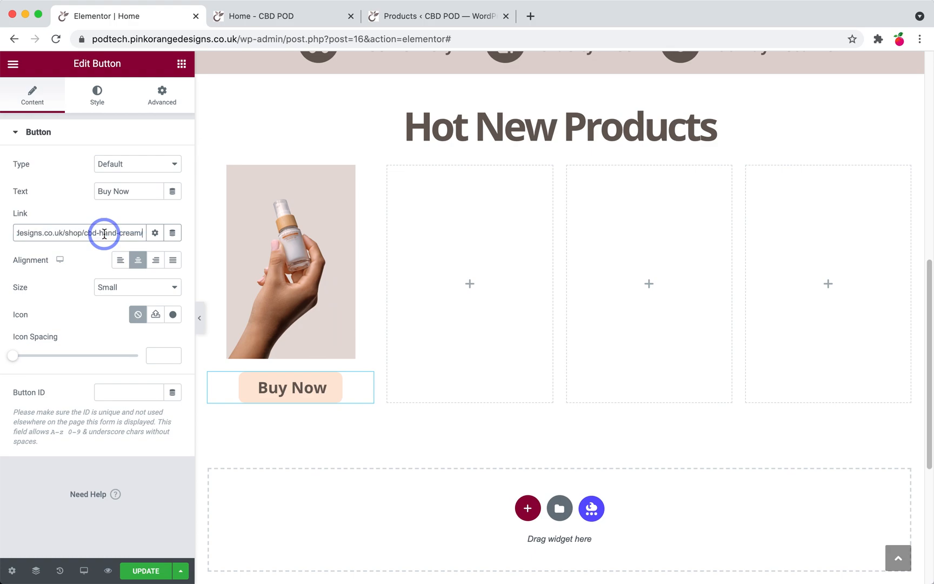
click(142, 569)
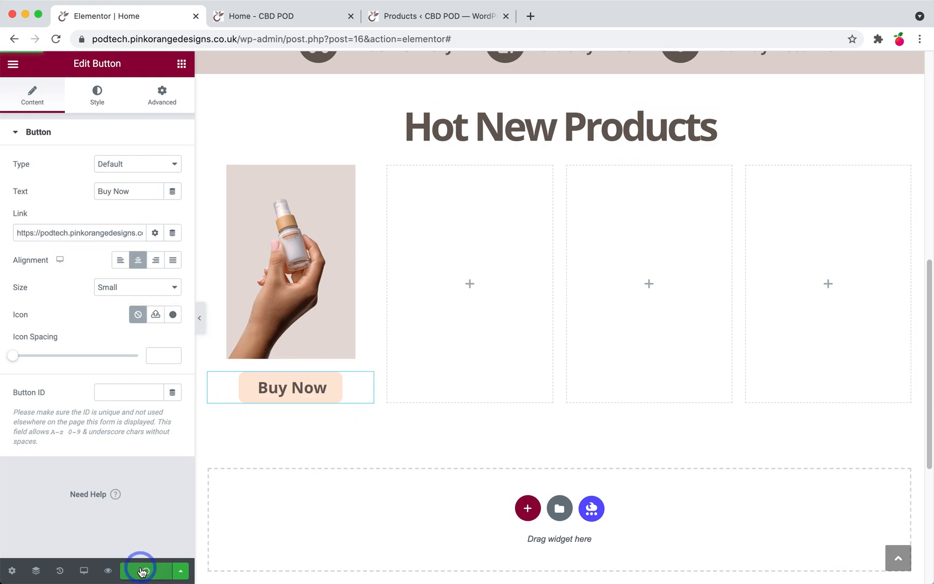
- Preview the home page and follow the first Buy Now button under Hot New Products to check its product page
click(282, 16)
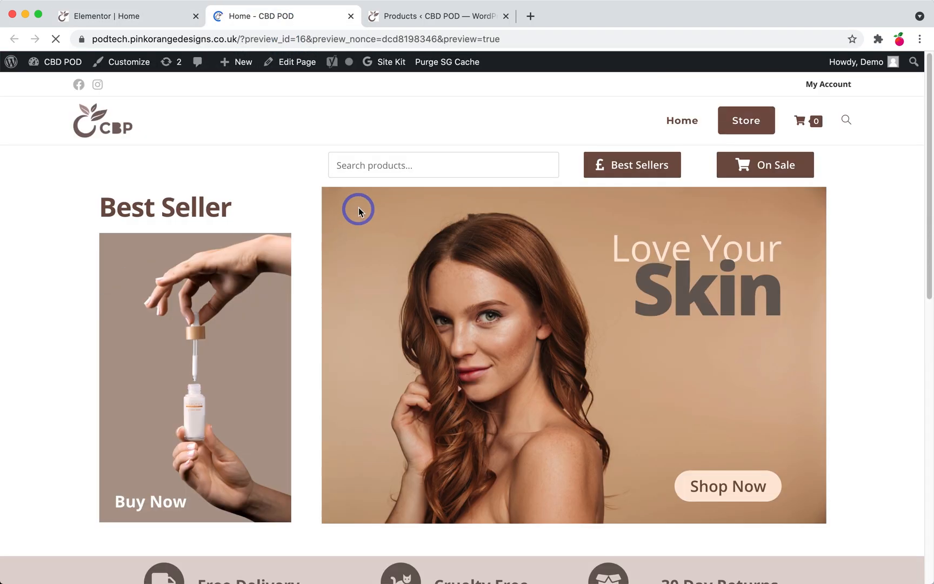
scroll(359, 238, down, 10)
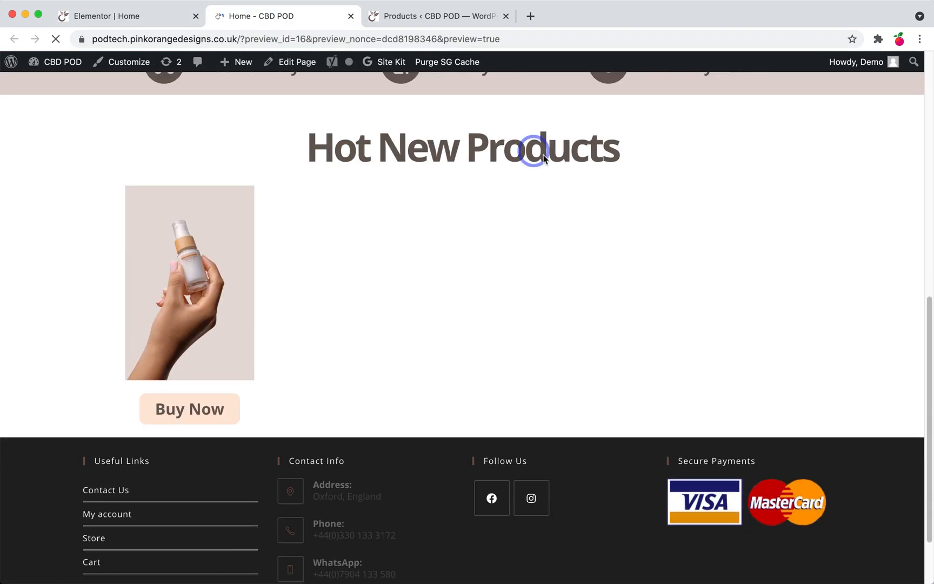
click(206, 418)
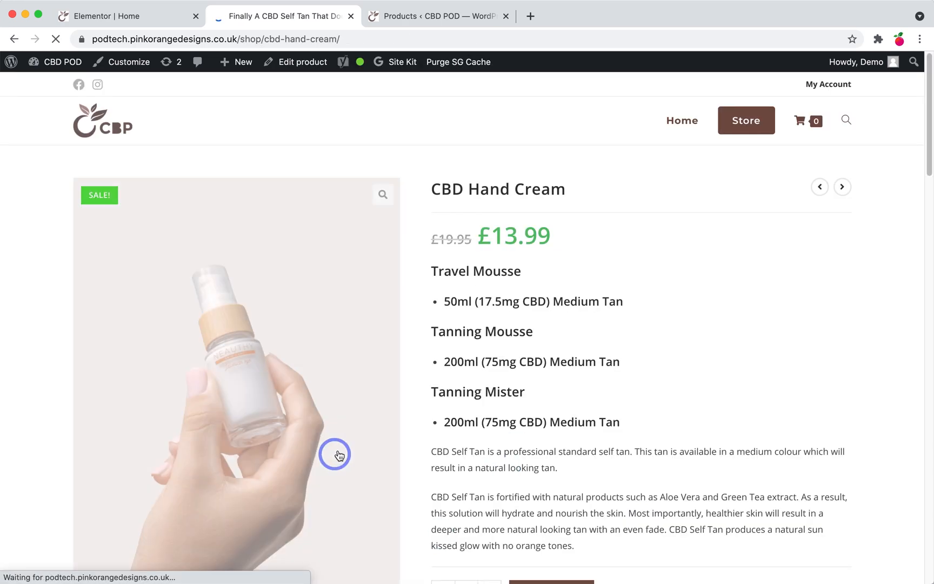
scroll(342, 440, down, 6)
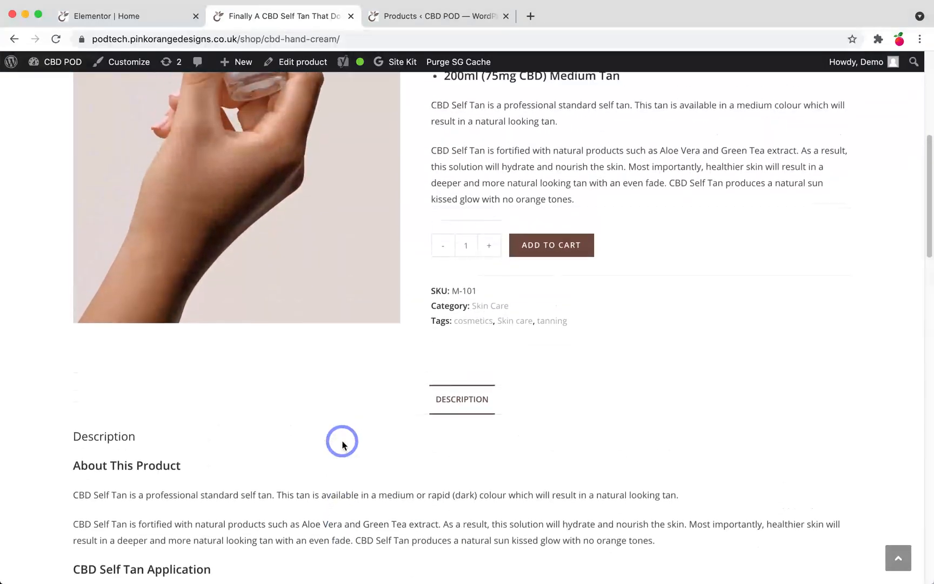
- Back in the Elementor editor, duplicate the first product column under Hot New Products three times
click(170, 20)
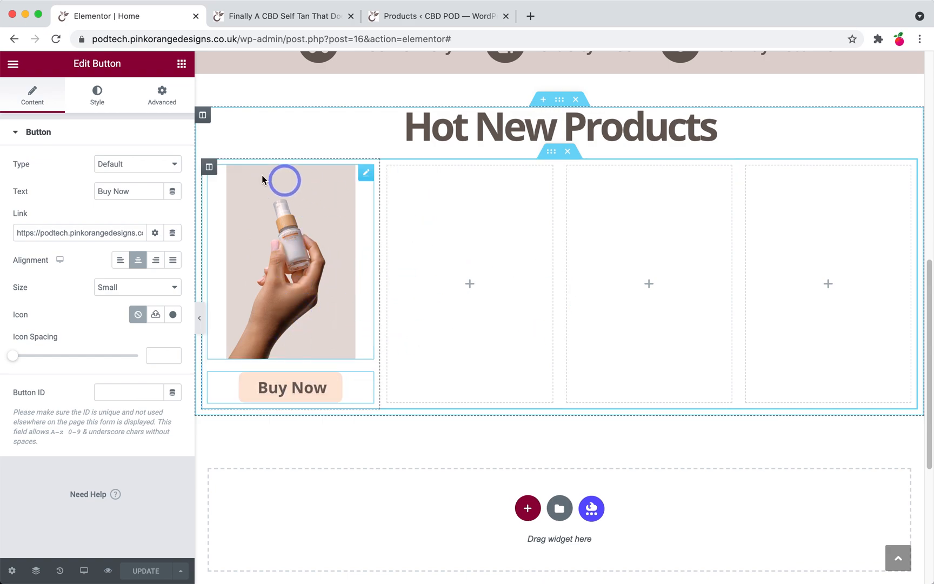
right_click(210, 165)
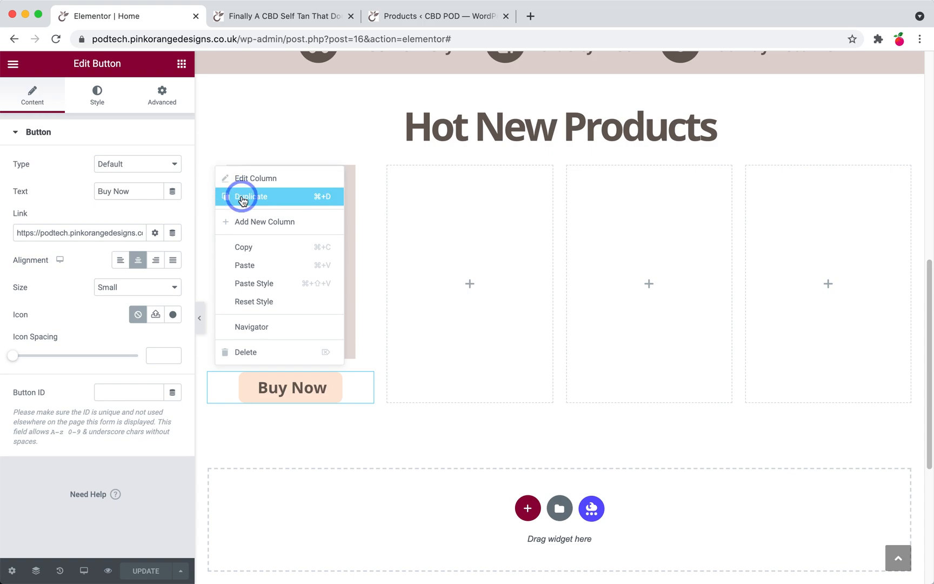
right_click(210, 167)
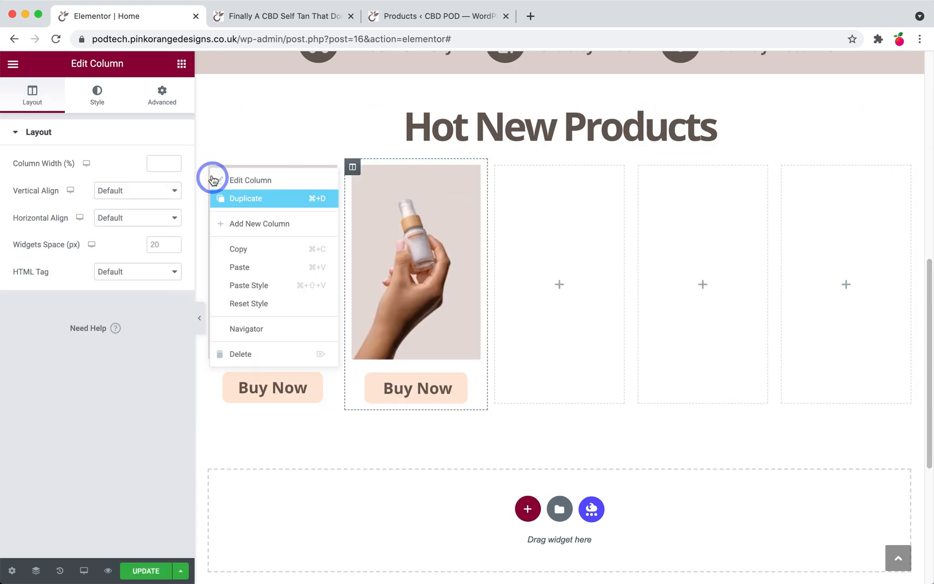
right_click(211, 170)
click(219, 201)
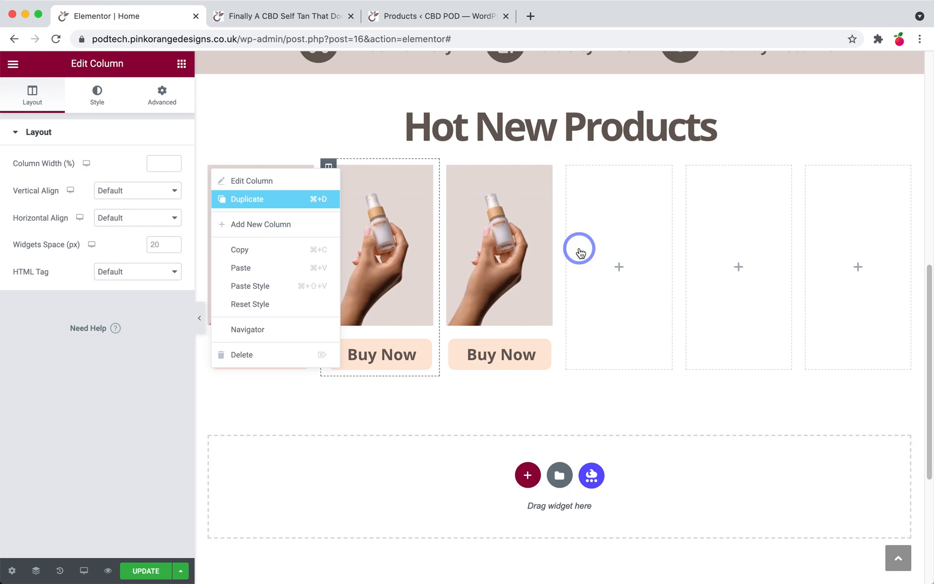
- Delete the three empty columns from the Hot New Products row
right_click(697, 258)
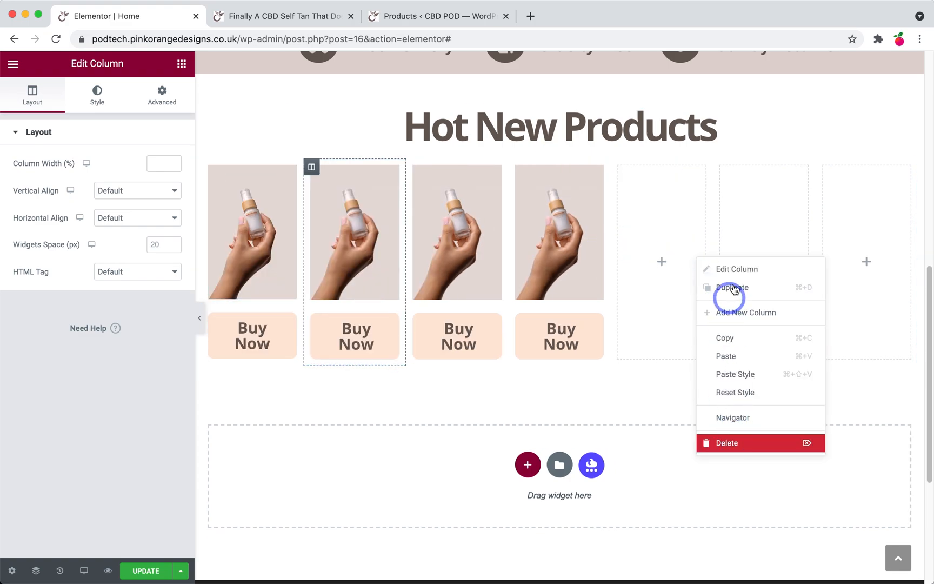
right_click(740, 235)
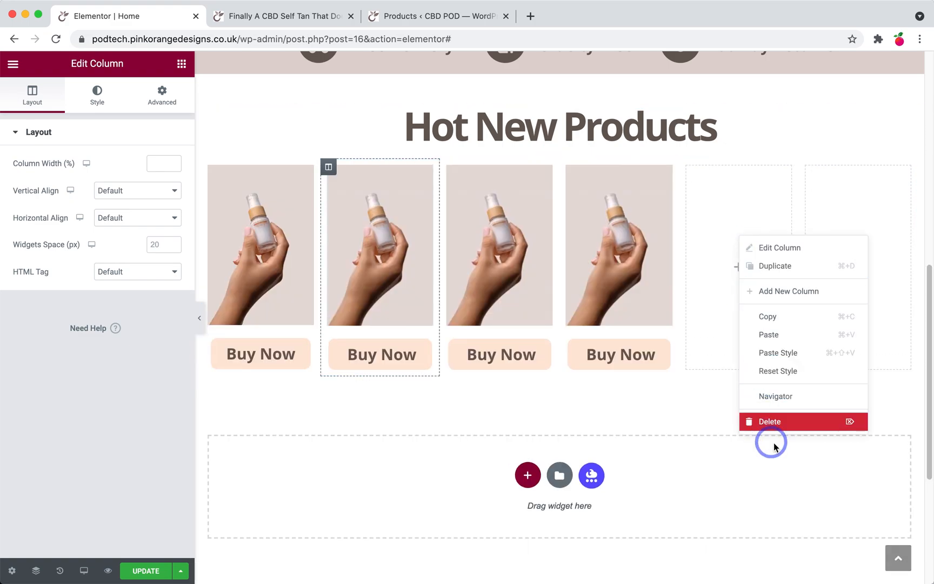
click(769, 425)
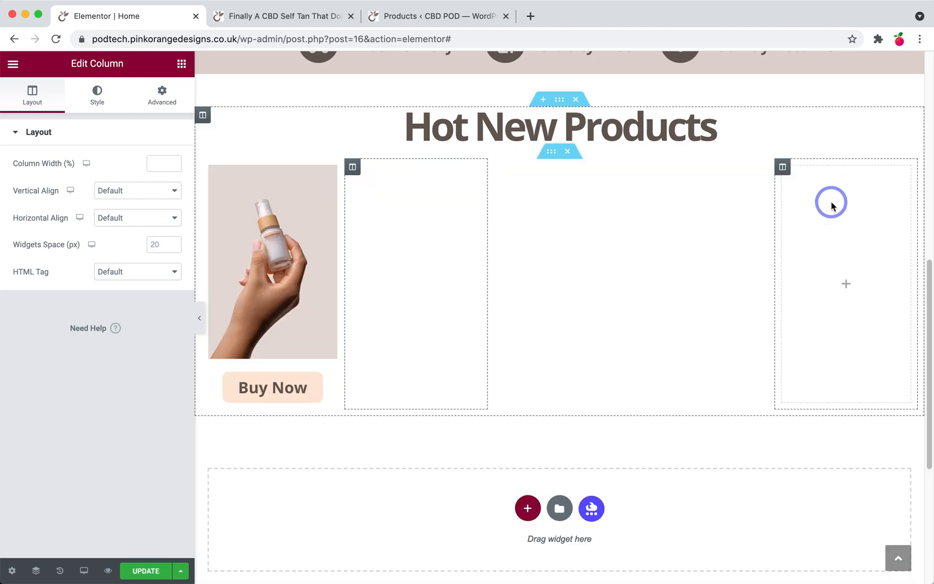
right_click(831, 205)
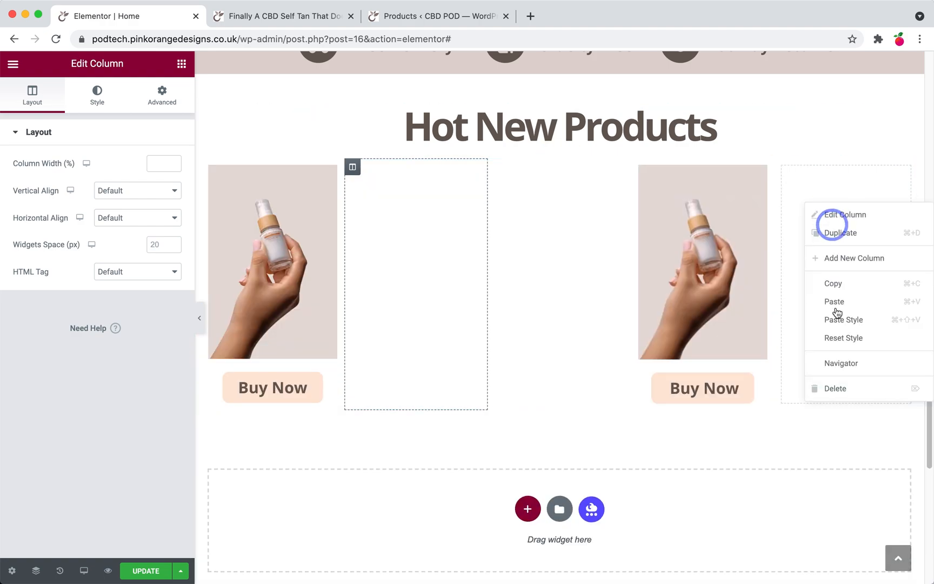
click(831, 389)
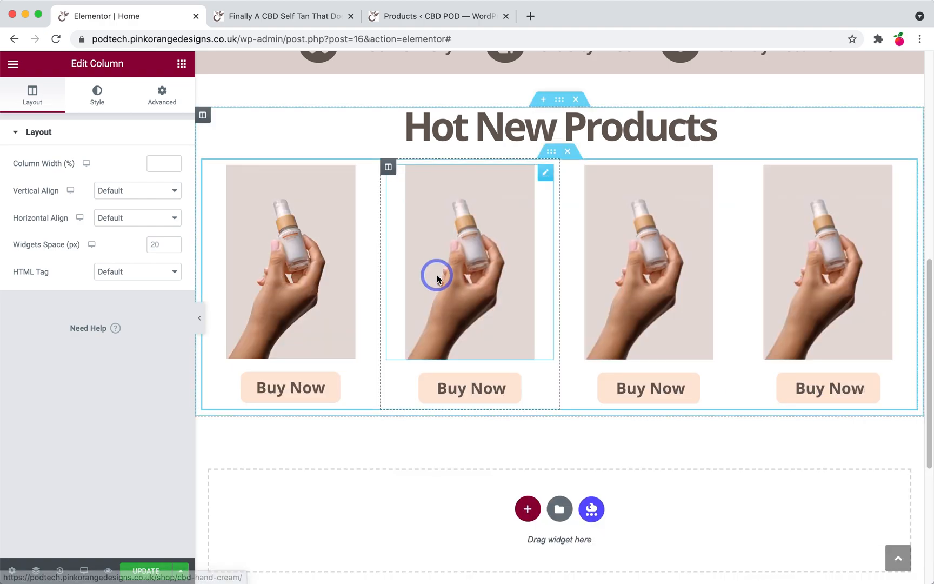
- Replace the second product column's image with the library photo of the cream jar resting on a hand
click(437, 277)
click(123, 205)
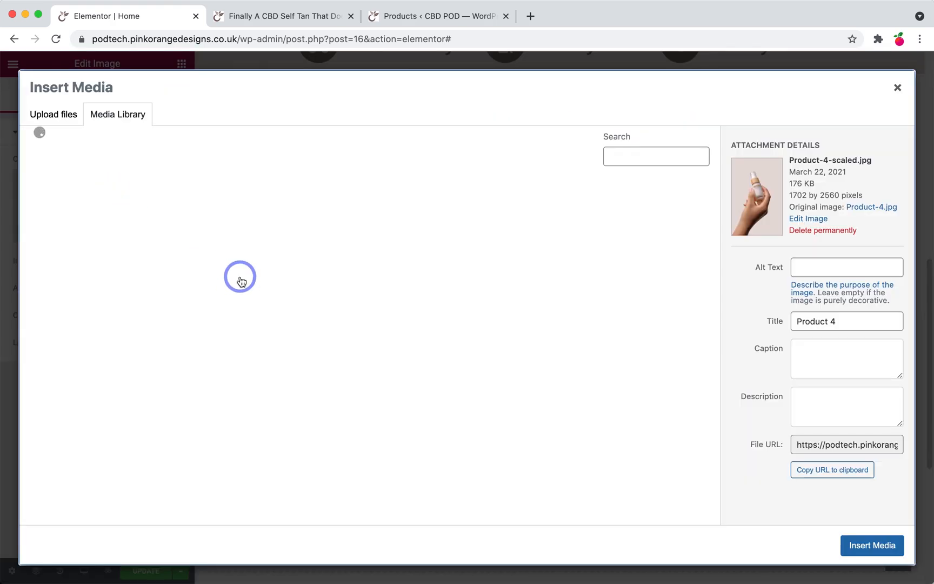
click(273, 316)
click(864, 543)
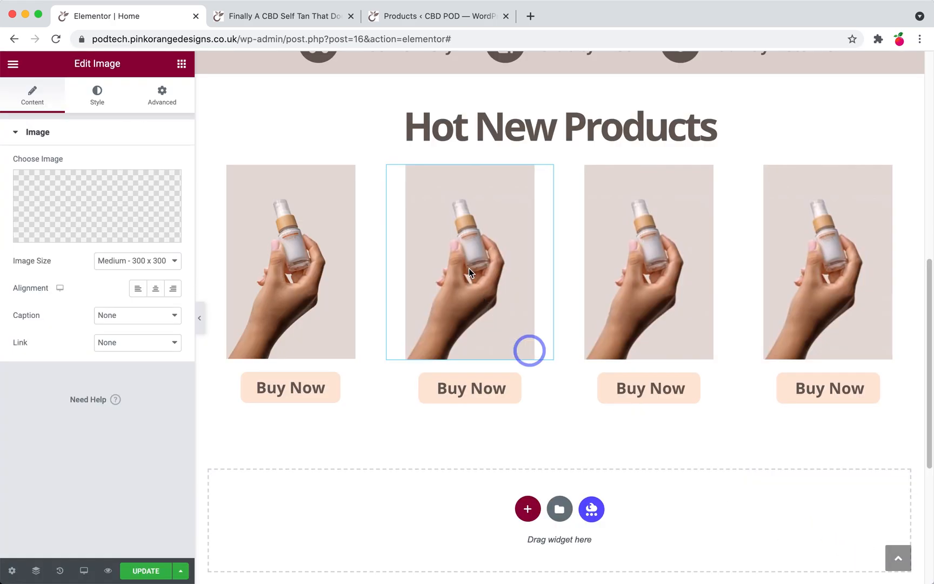
- Replace the third product column's image with the library photo of hands holding a bottle on a dark brown background
click(76, 227)
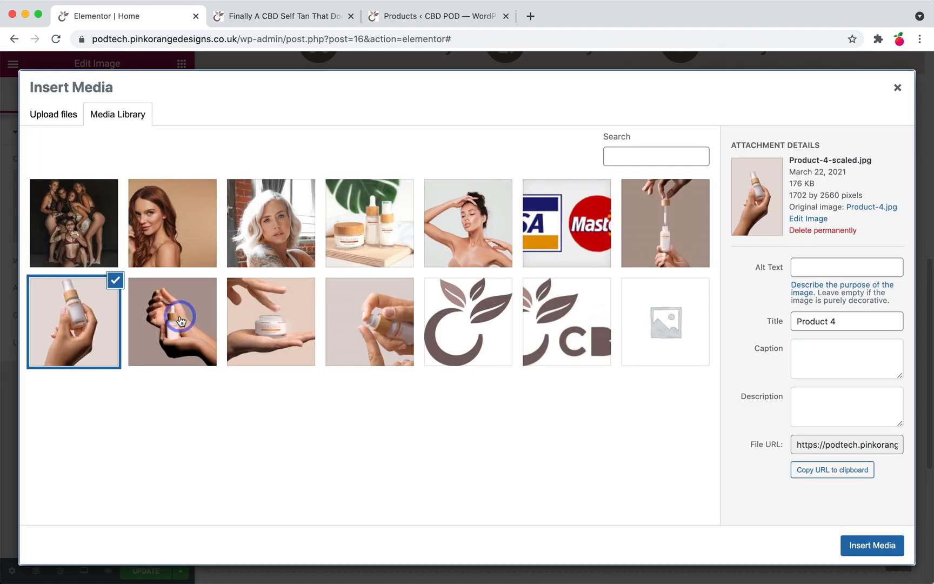
click(181, 321)
click(873, 546)
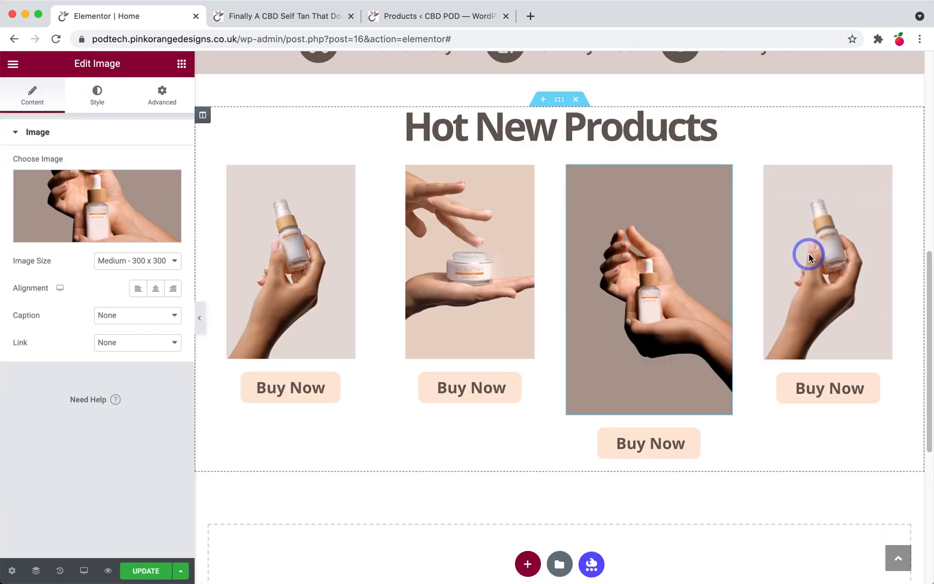
- Replace the fourth product column's image with the library photo of fingers pressing a pump bottle
click(809, 256)
click(156, 190)
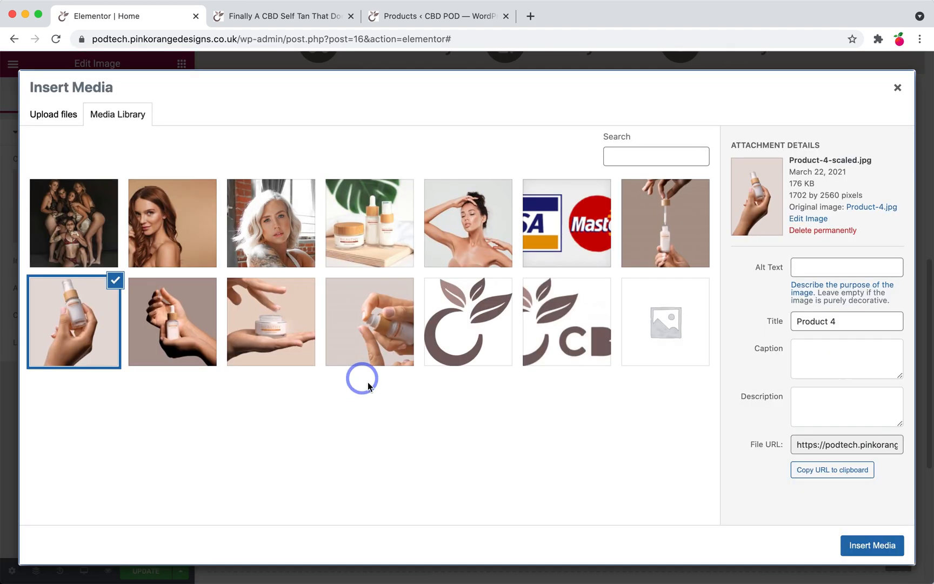
click(375, 321)
click(864, 538)
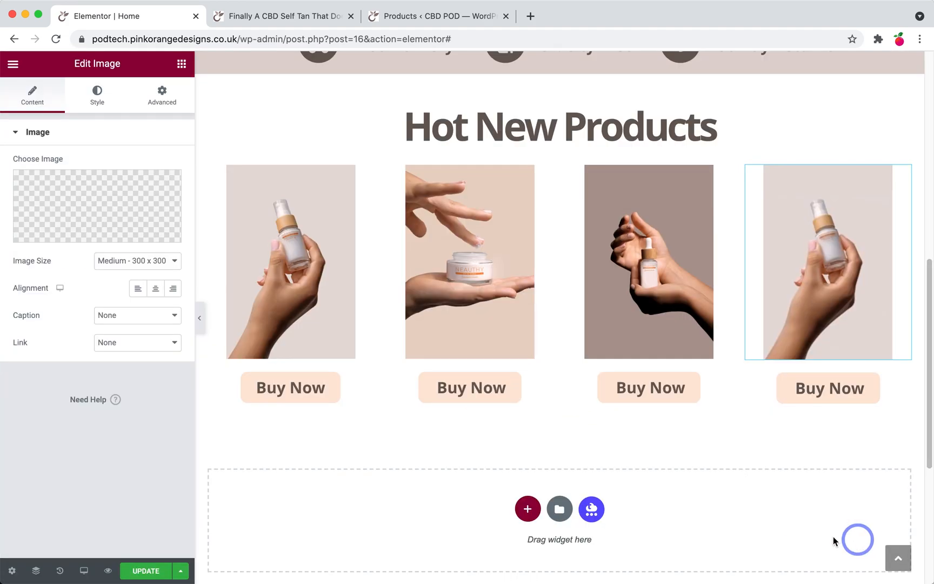
- Link the second column's Buy Now button to the CBD Cheek Plumper product page, using the address copied from the product list
click(471, 398)
click(454, 386)
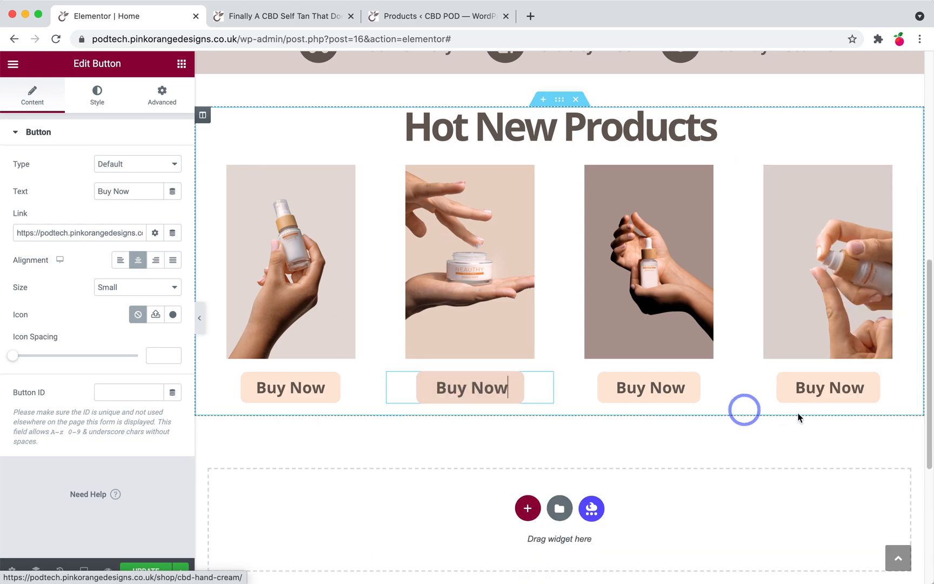
click(421, 16)
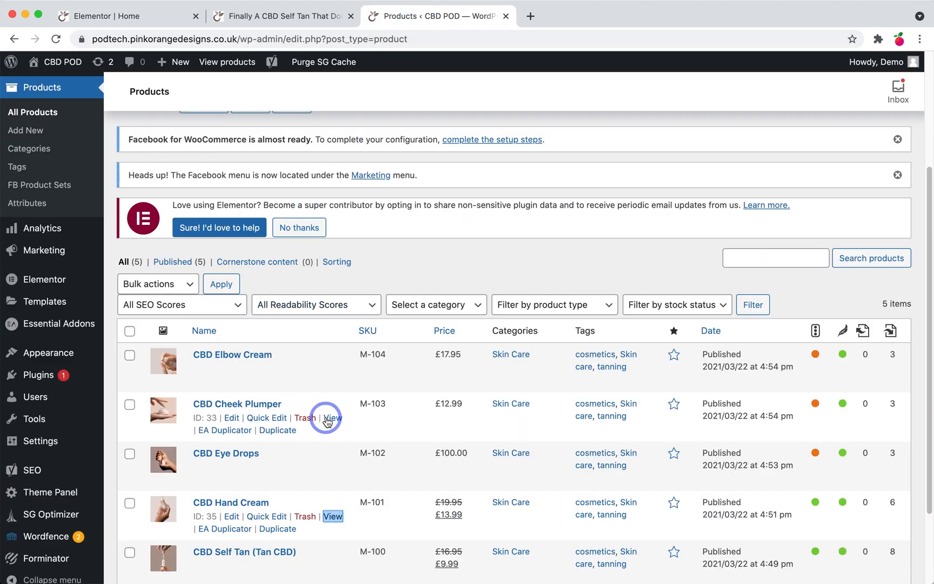
right_click(327, 421)
click(375, 472)
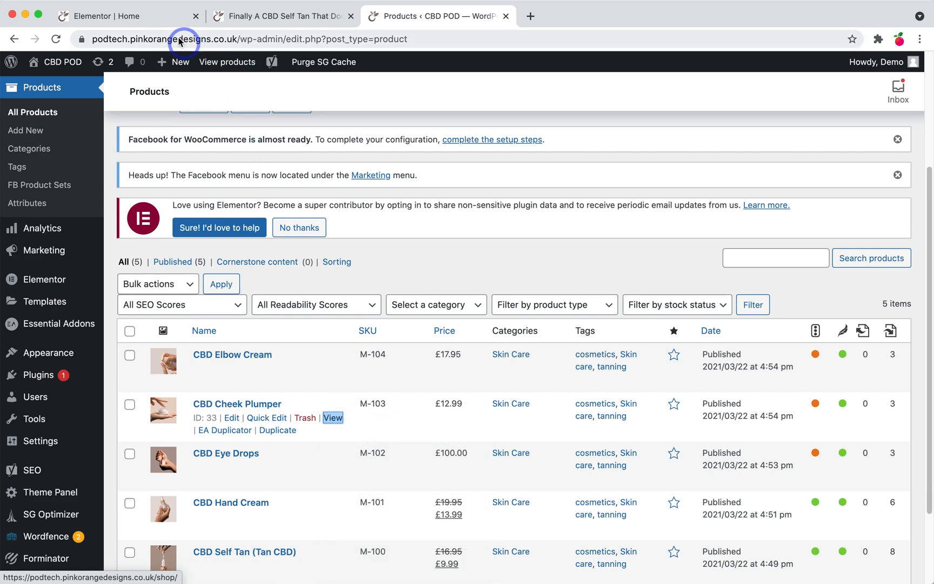
click(167, 17)
triple_click(69, 233)
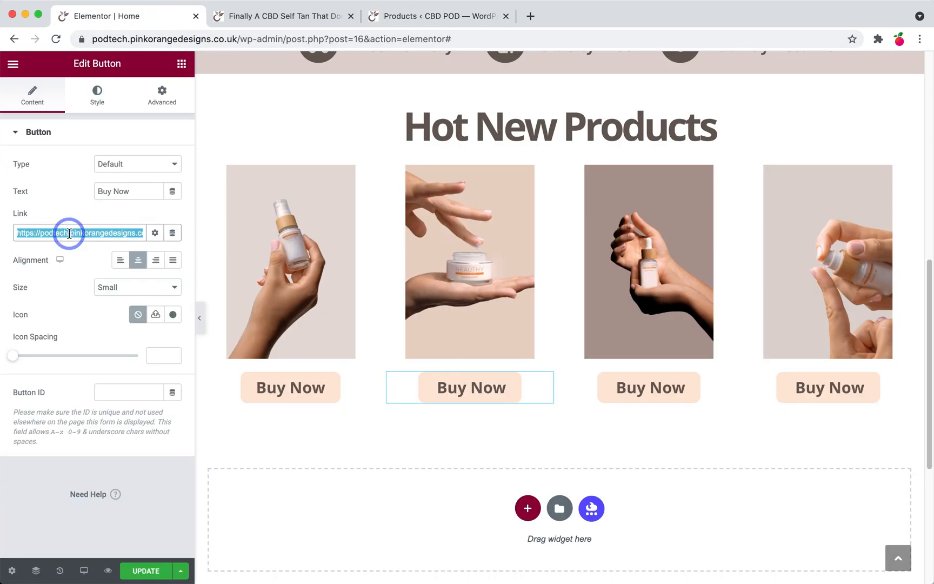
key(super+v)
- Link the third column's Buy Now button to the CBD Eye Drops product page, using the address copied from the product list
click(427, 16)
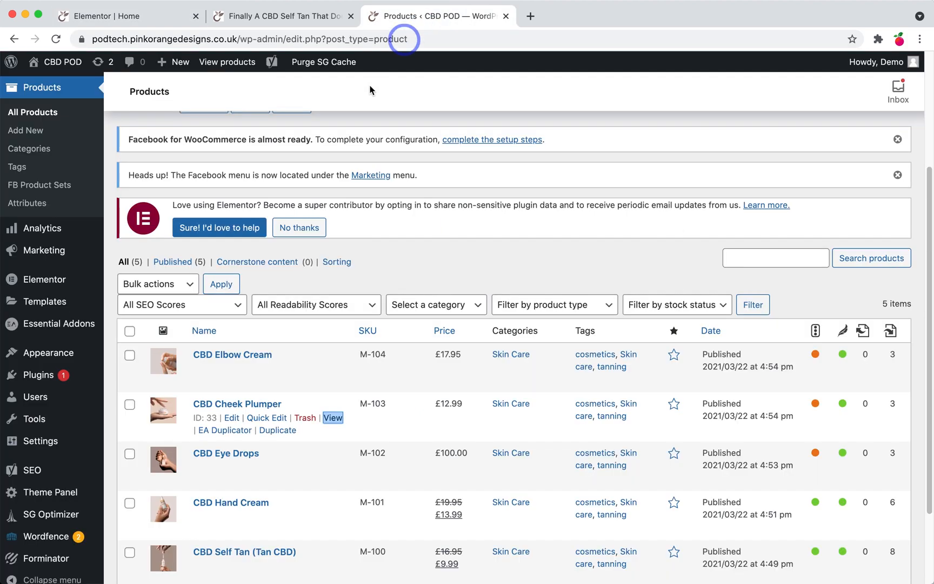
click(167, 16)
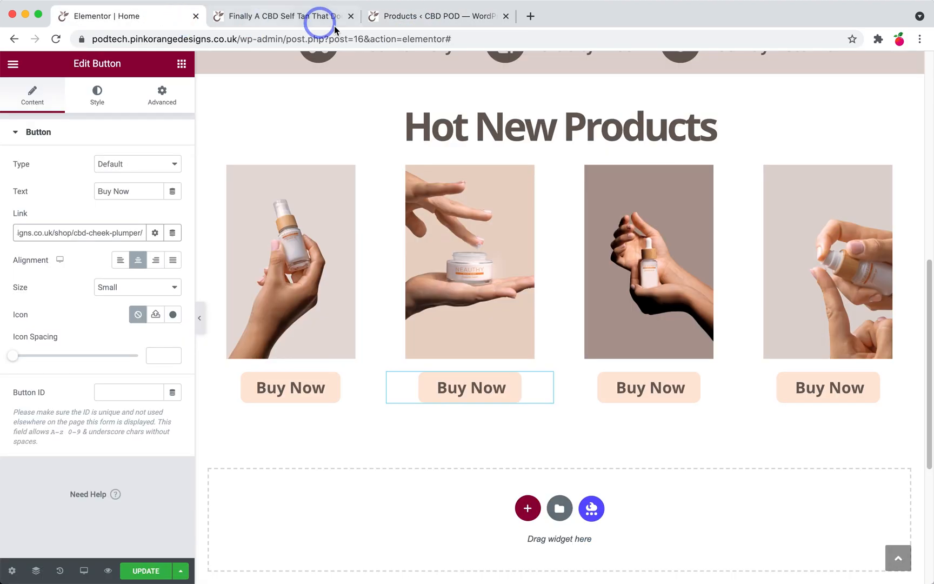
click(392, 18)
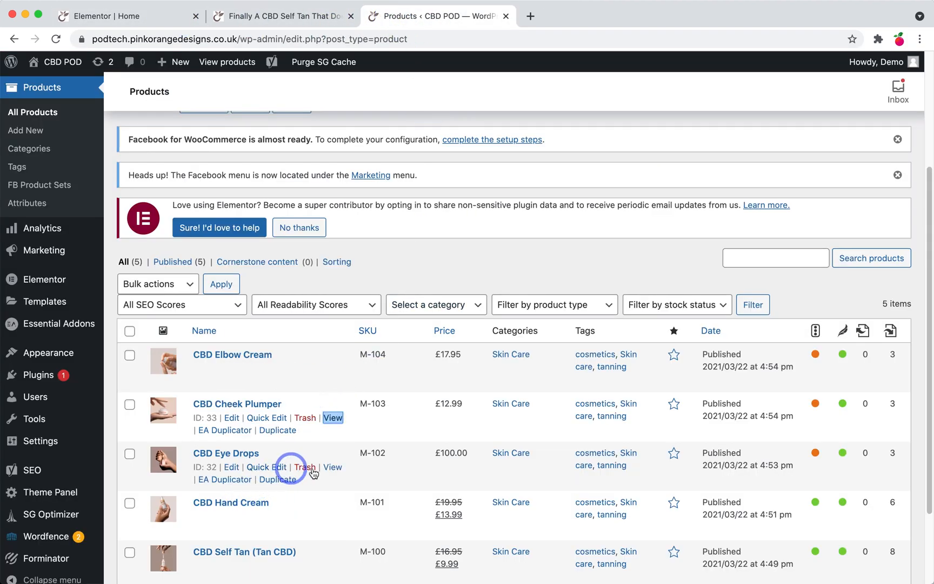
right_click(336, 468)
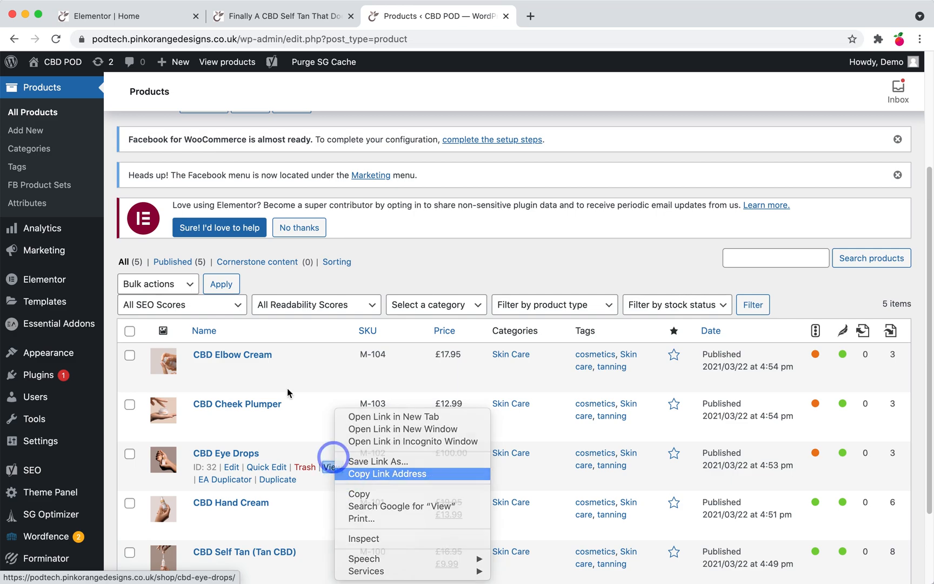
click(348, 475)
click(107, 16)
click(617, 382)
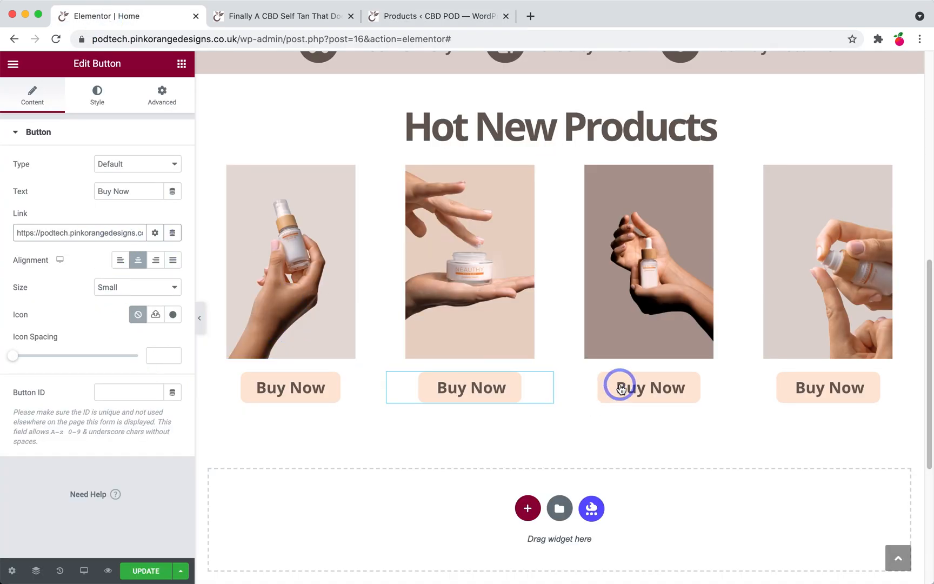
double_click(110, 231)
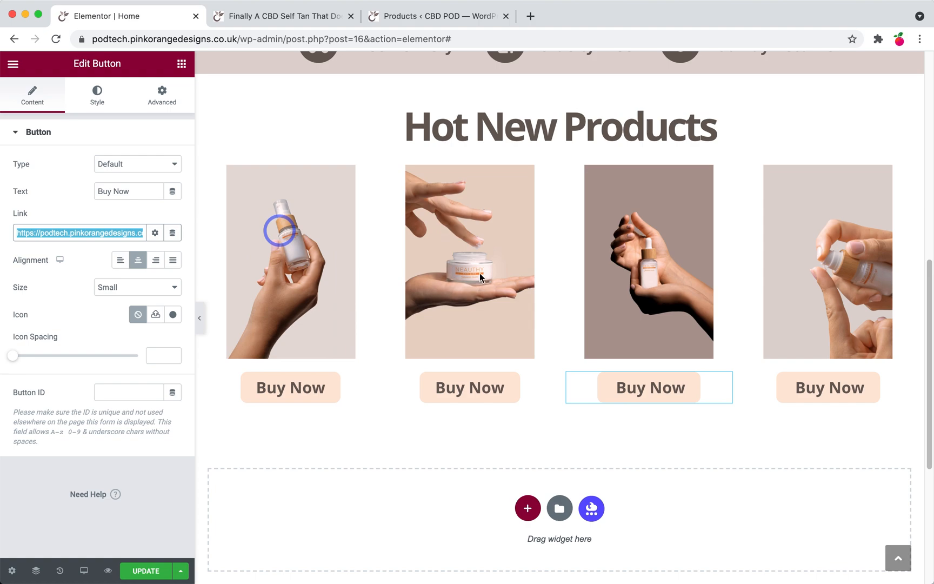
key(super+v)
- Link the fourth column's Buy Now button to the CBD Elbow Cream product page, using the address copied from the product list
click(436, 16)
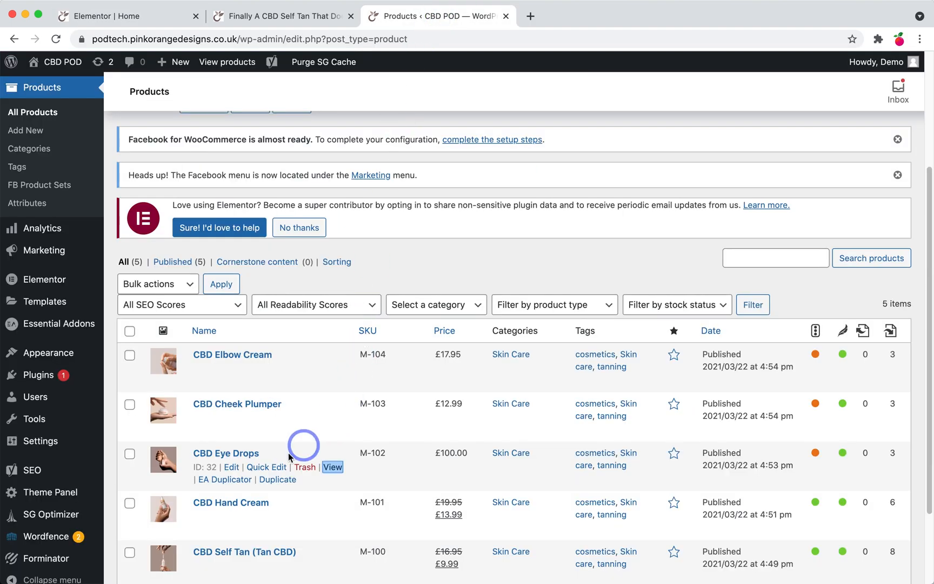
right_click(333, 369)
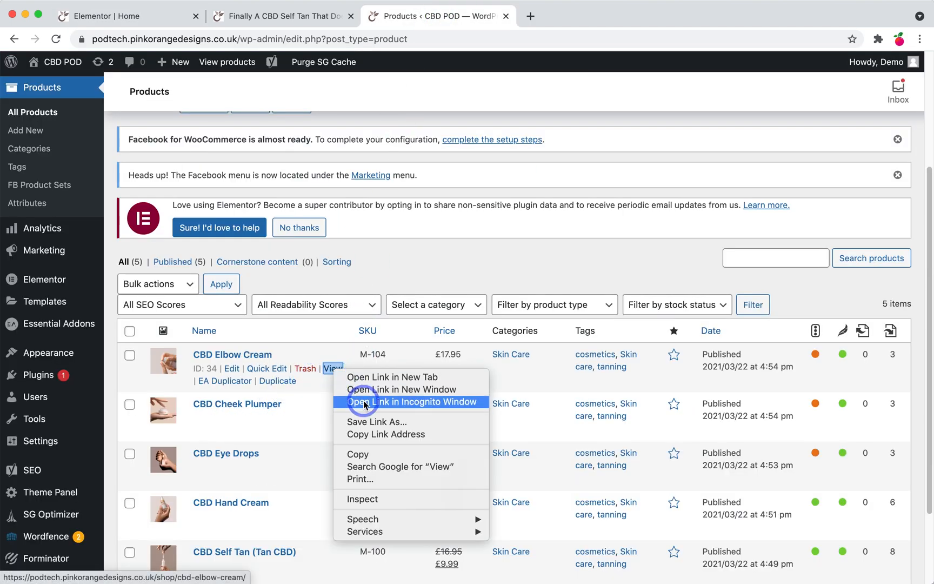
click(386, 434)
click(108, 16)
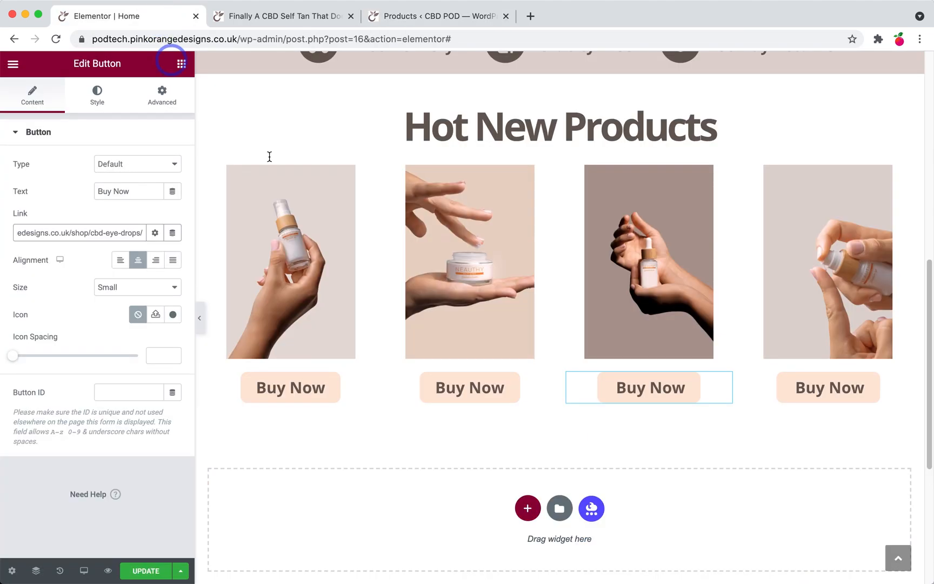
click(816, 402)
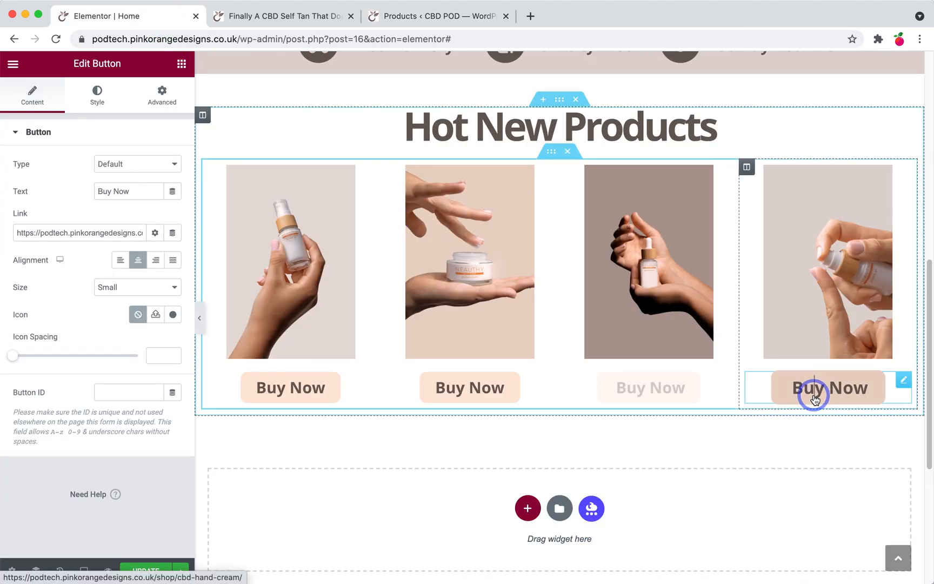
double_click(92, 232)
key(super+v)
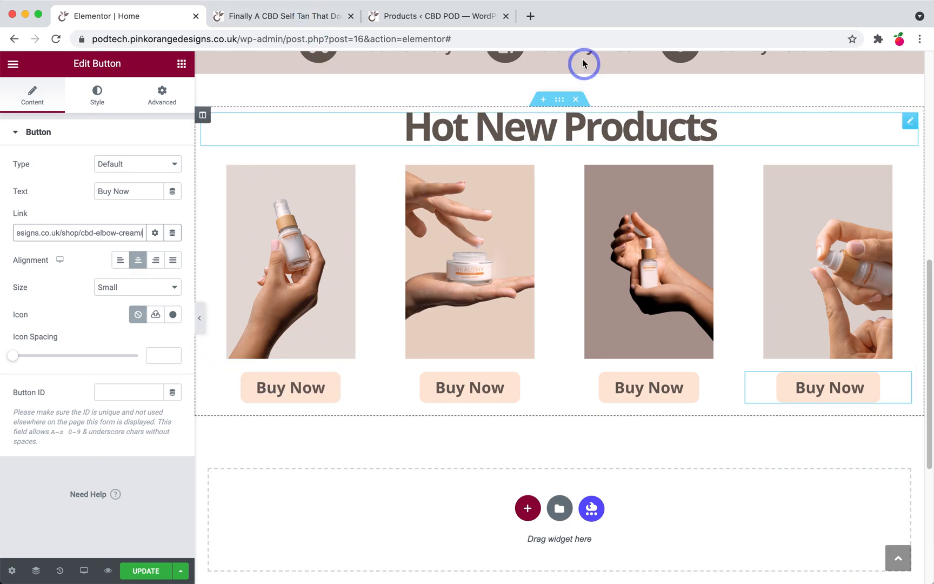
- Set the Hot New Products section's top padding to 24 px, leaving the other sides at 0, and update the page
click(559, 102)
click(165, 97)
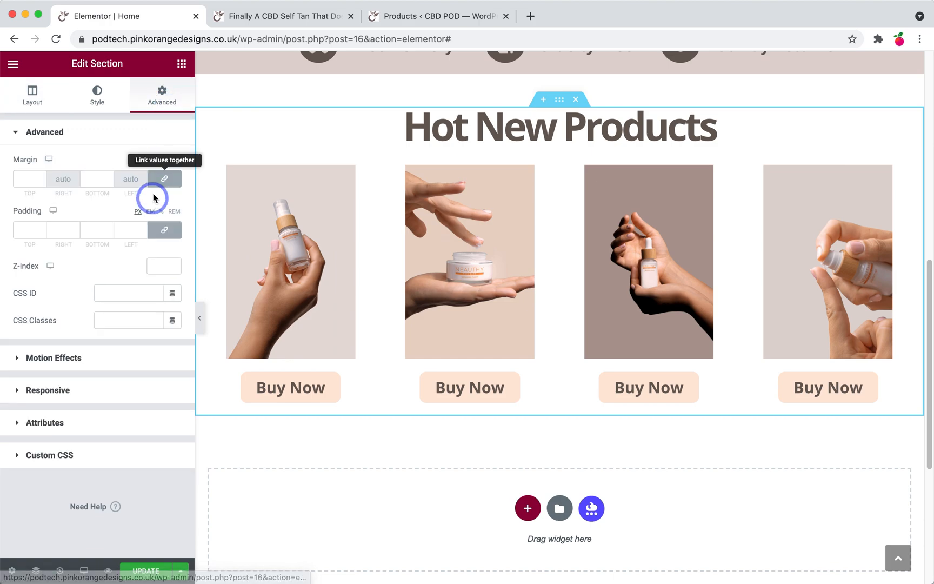
click(164, 229)
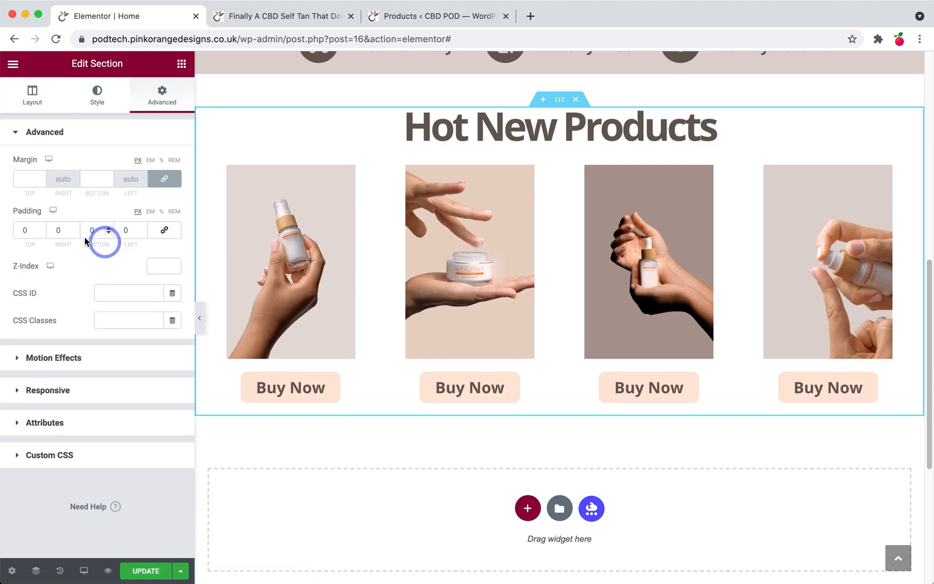
click(41, 229)
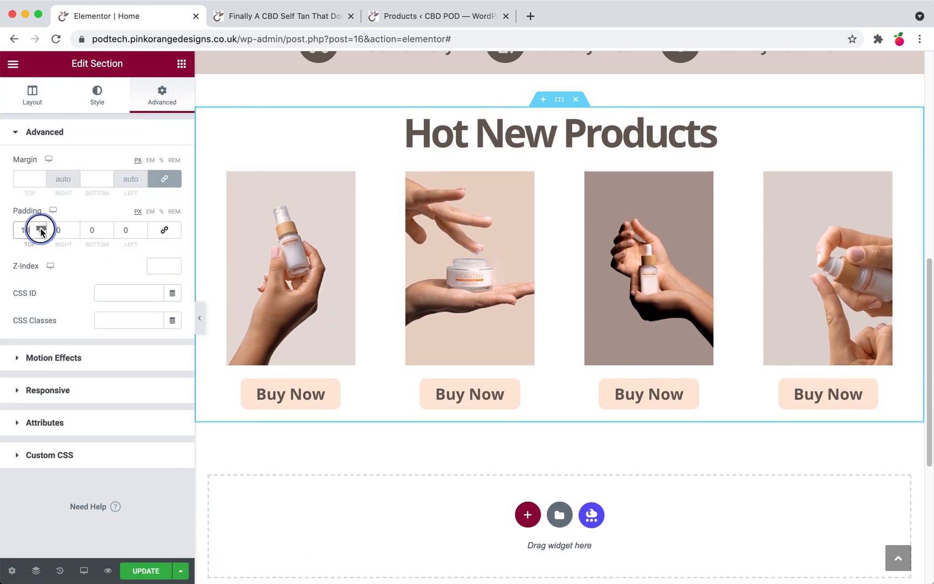
click(41, 229)
click(41, 229)
click(41, 229)
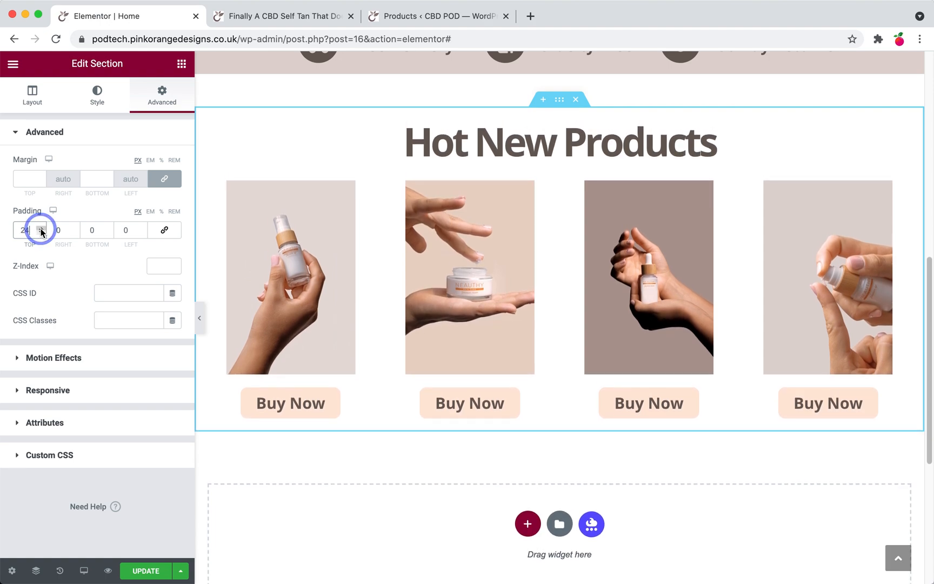
click(142, 576)
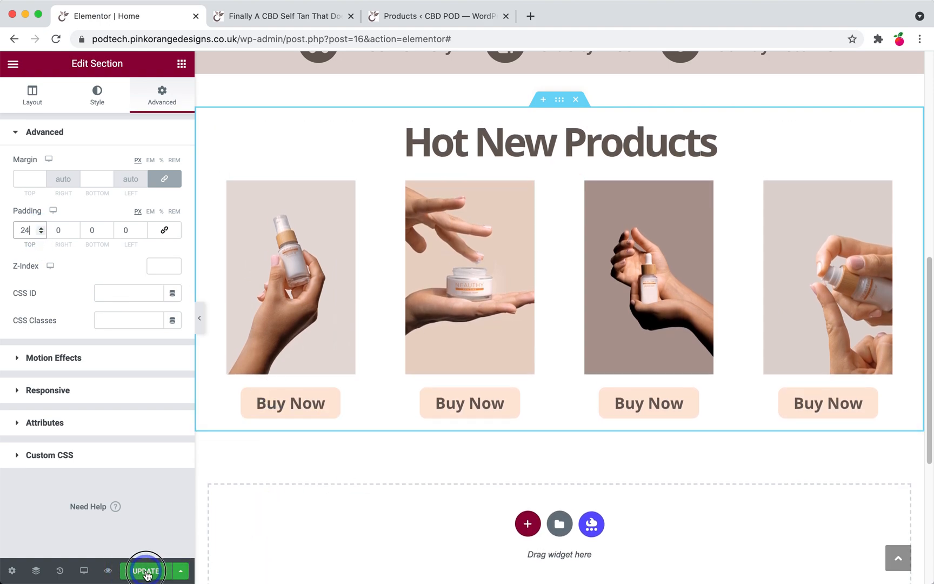
key(super+Tab)
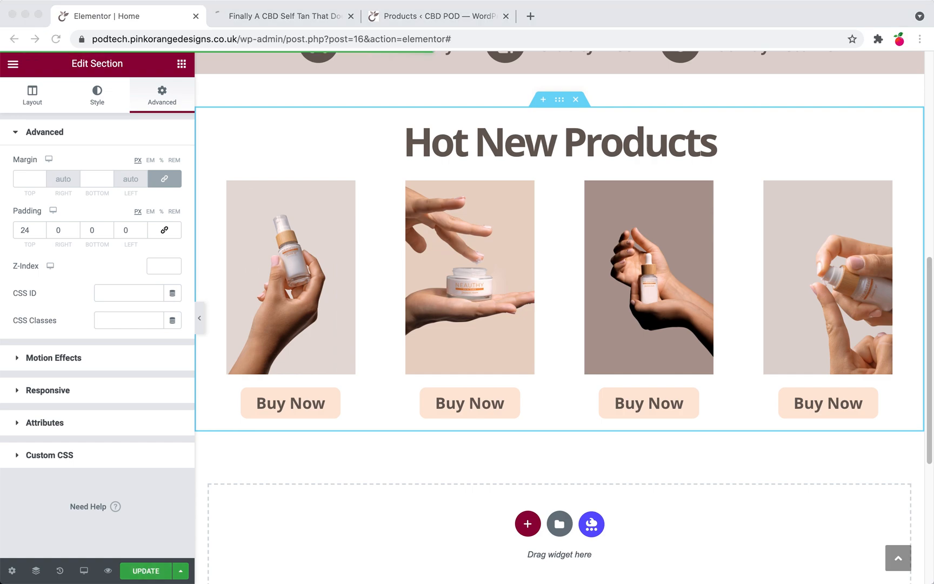
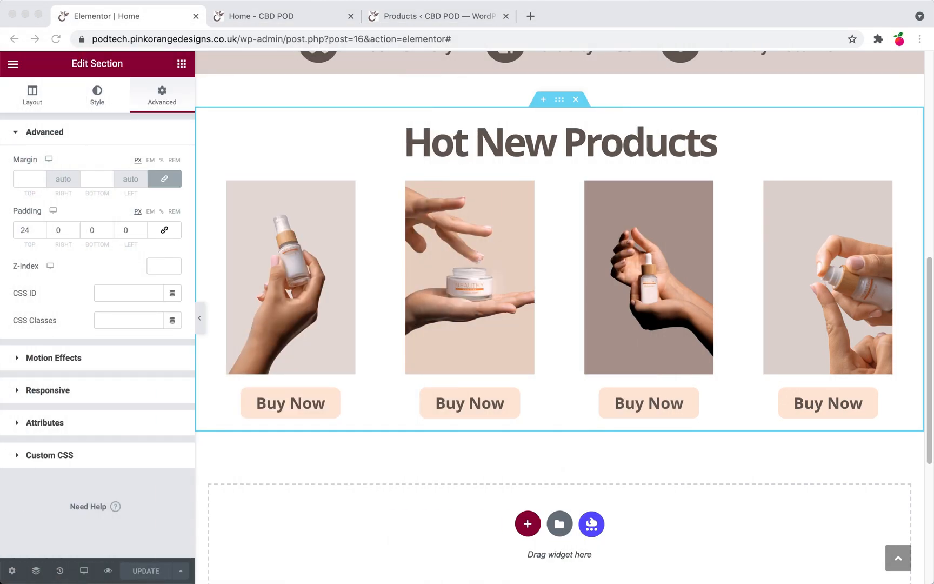
- Add a section with two equal columns below the Hot New Products section and set its first column's width to 40%
scroll(459, 447, down, 3)
click(542, 395)
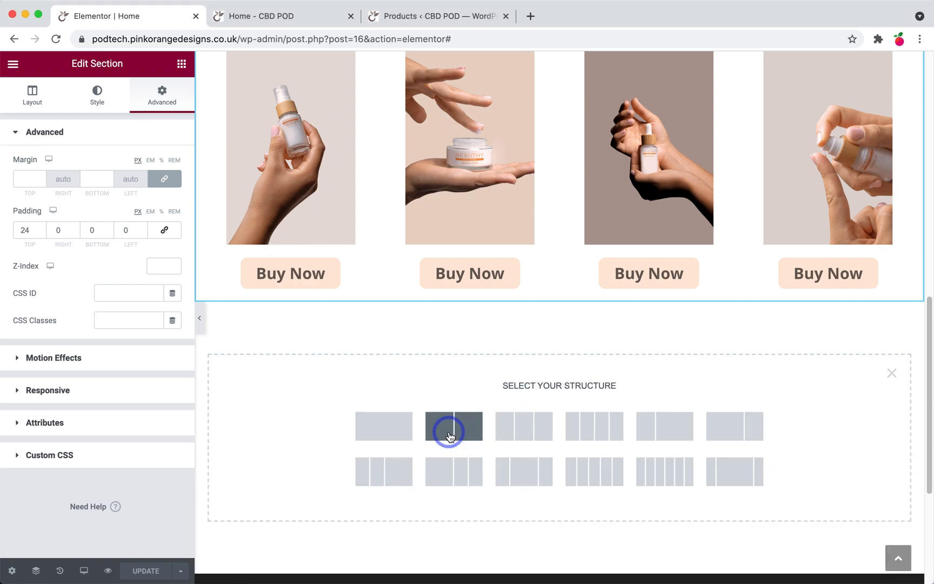
click(449, 436)
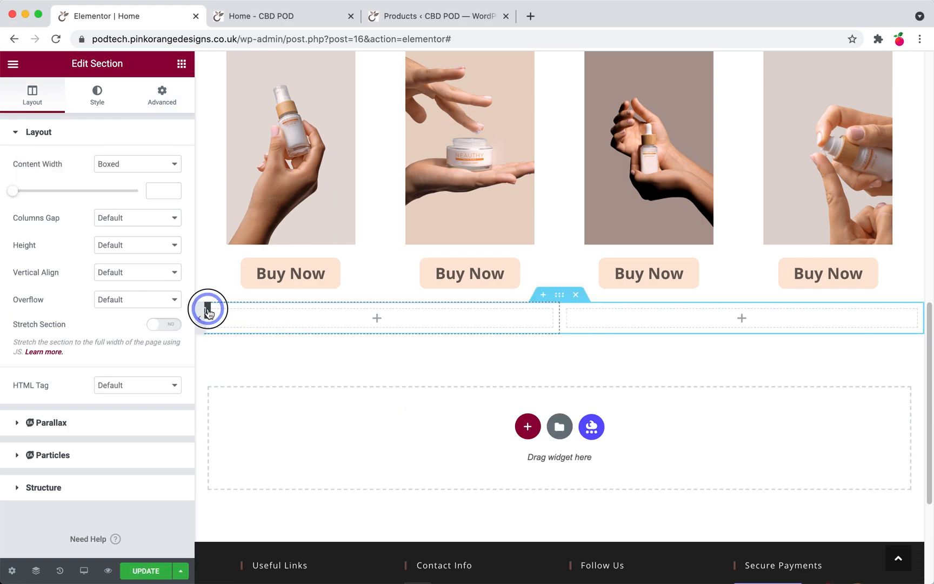
click(209, 311)
click(155, 162)
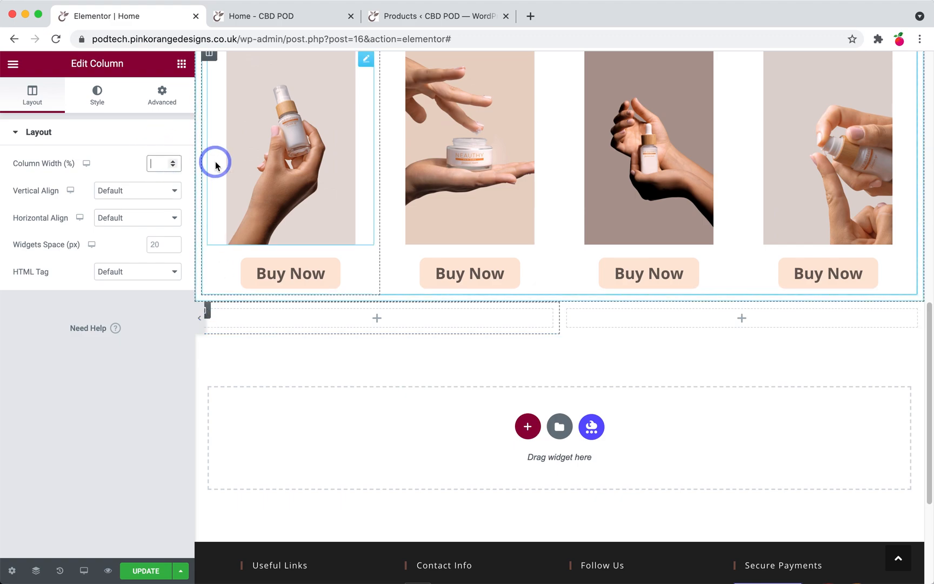
click(157, 165)
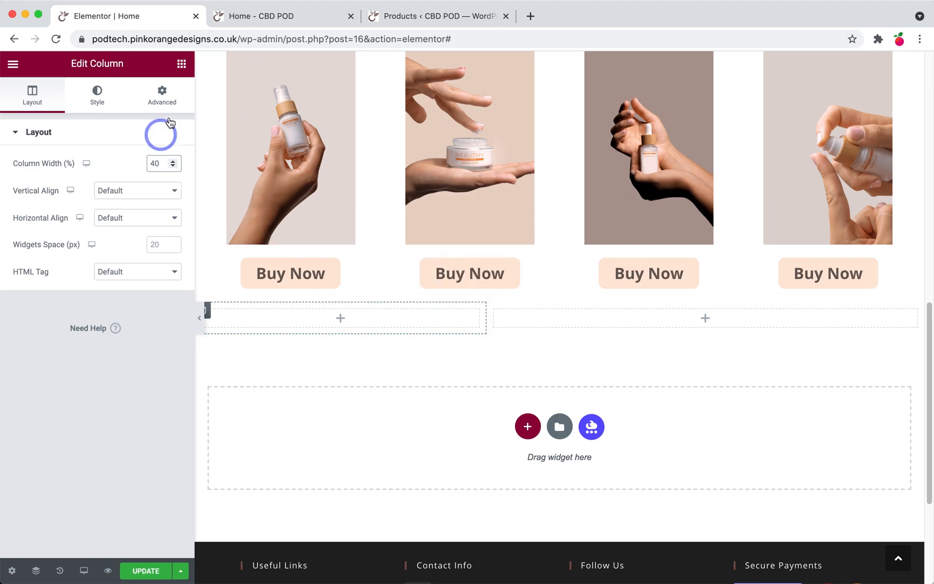
- Insert the Worriors-scaled.jpg library photo into the new section's first column at Medium - 300 x 300 size
click(181, 65)
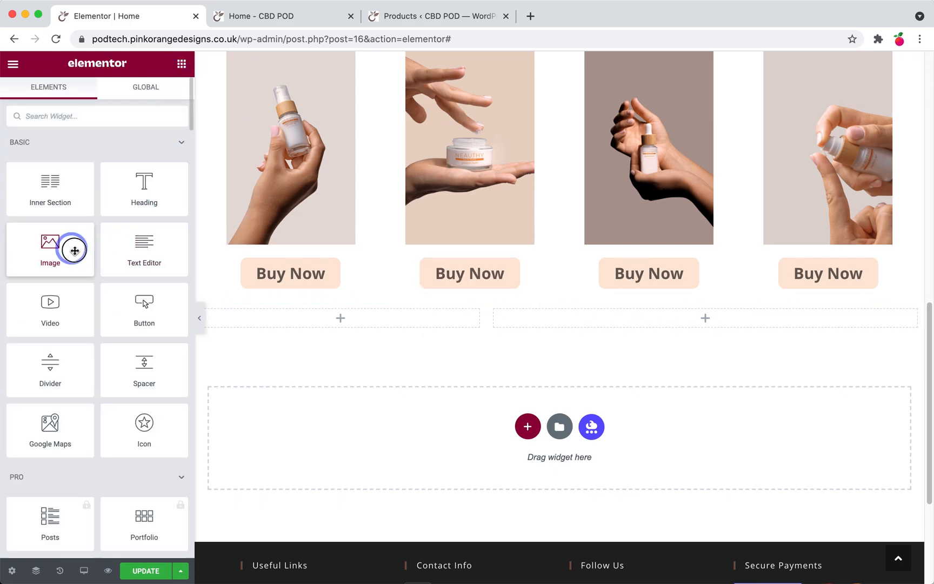
drag(73, 246, 312, 347)
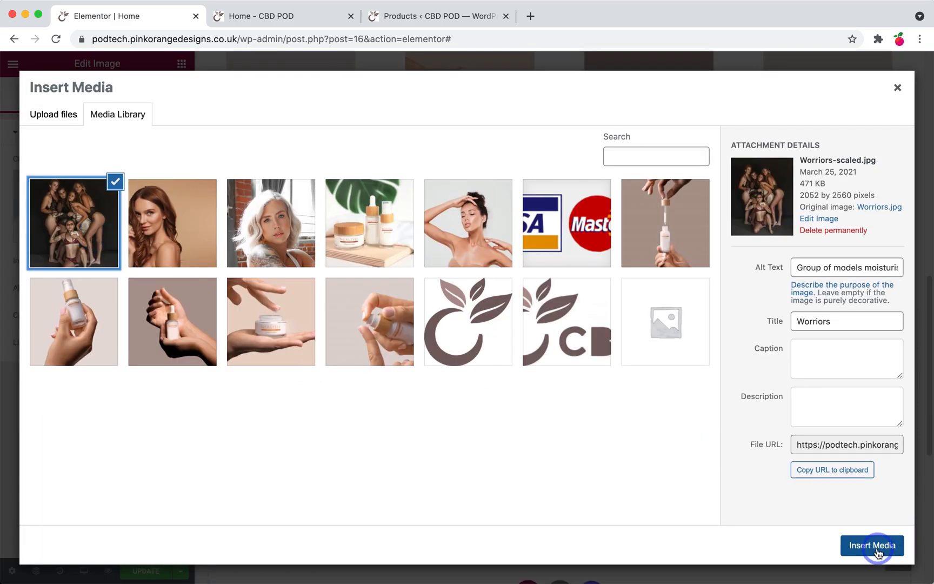
click(872, 546)
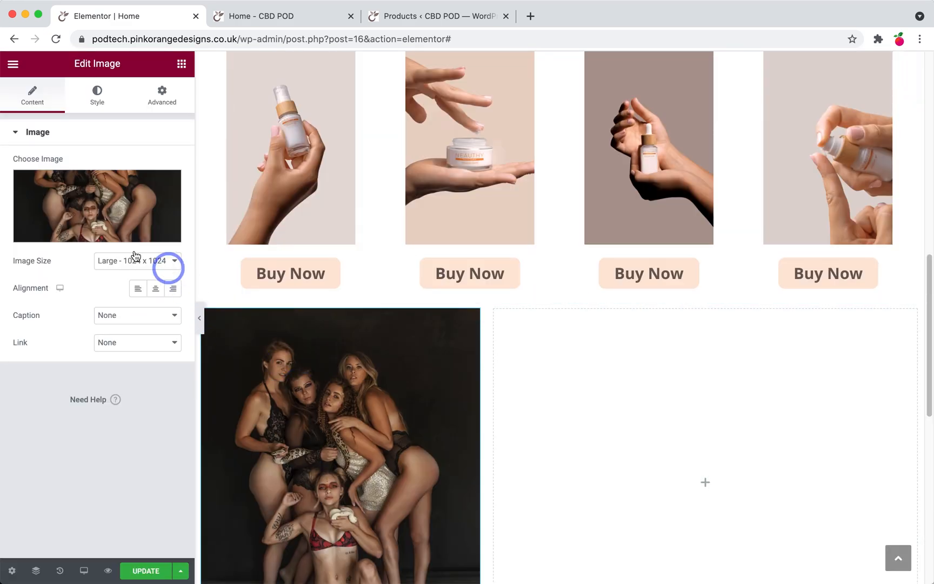
click(133, 259)
click(141, 237)
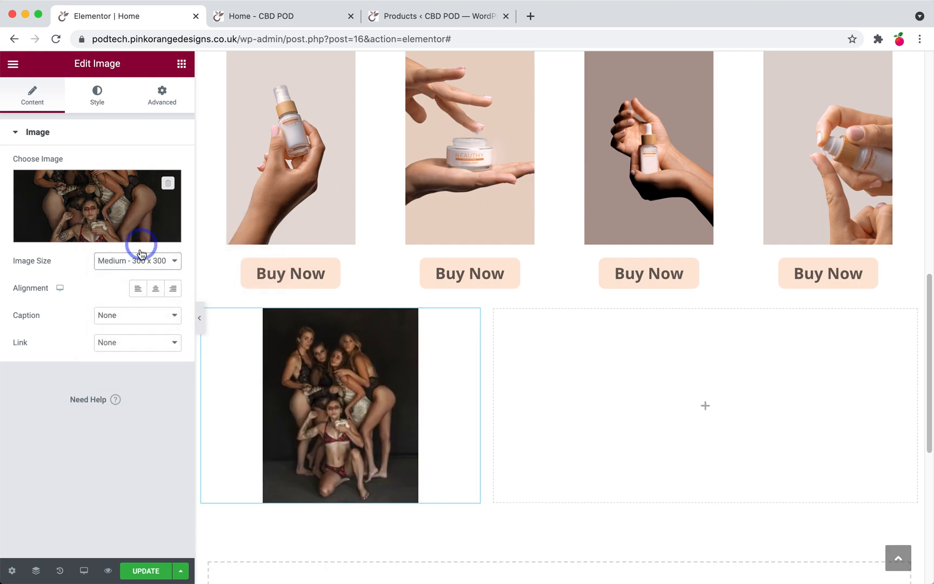
- Place a copy of the Hot New Products heading in the new section's empty second column and duplicate it there
click(696, 398)
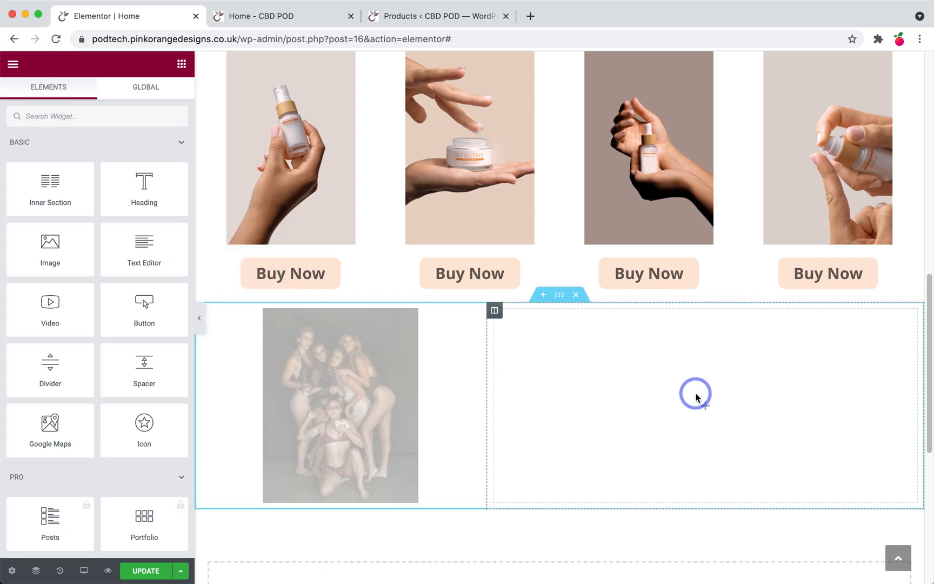
click(368, 395)
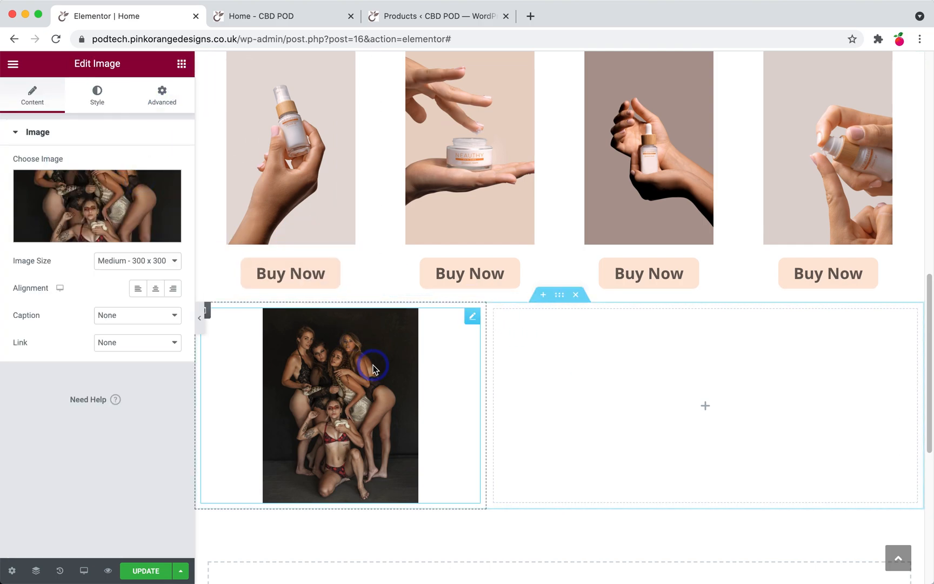
scroll(373, 370, up, 3)
scroll(373, 369, up, 4)
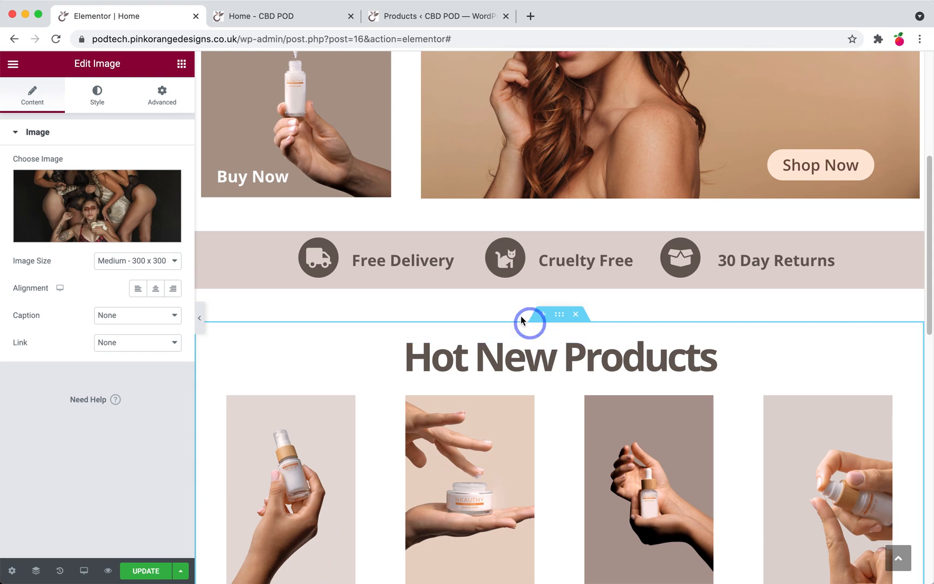
right_click(518, 366)
click(563, 400)
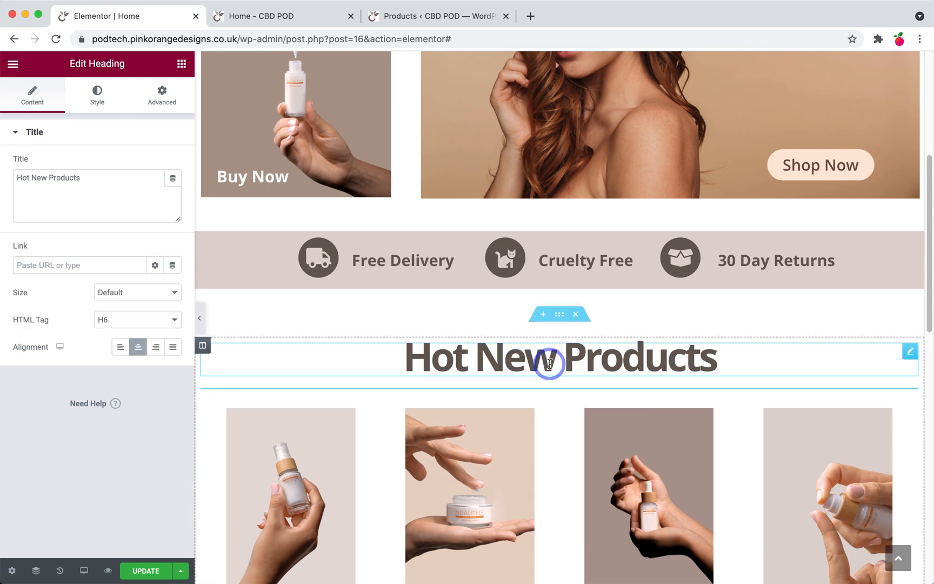
scroll(719, 333, down, 3)
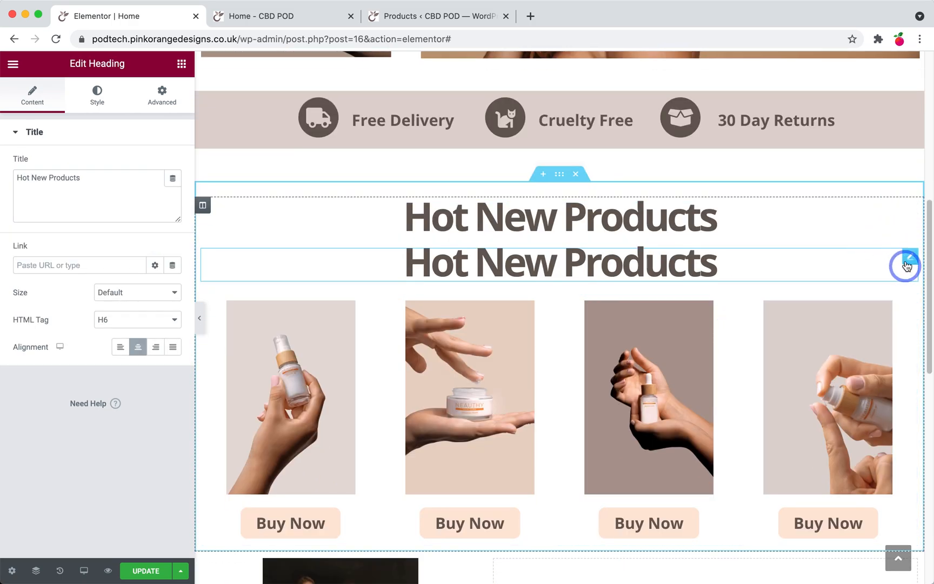
drag(903, 264, 664, 180)
scroll(823, 354, down, 8)
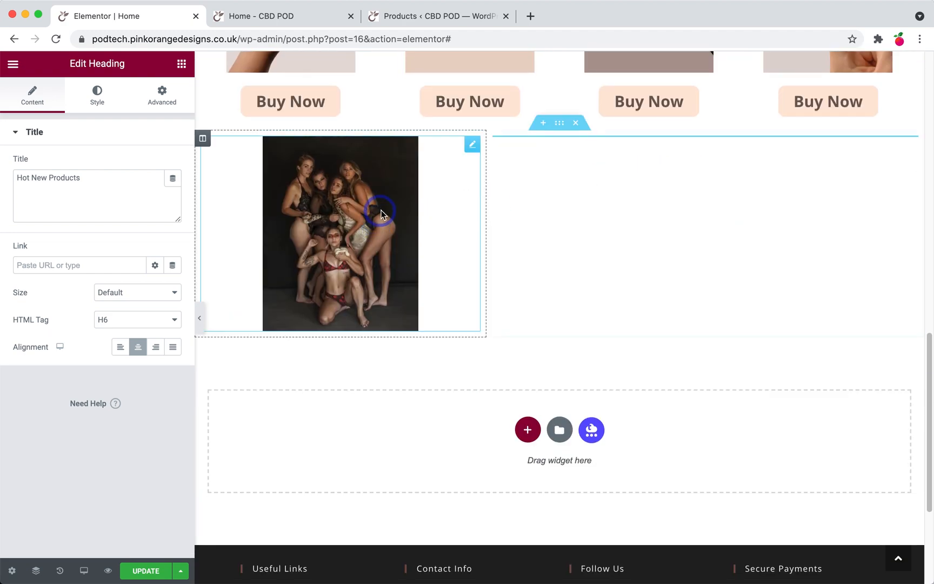
right_click(647, 157)
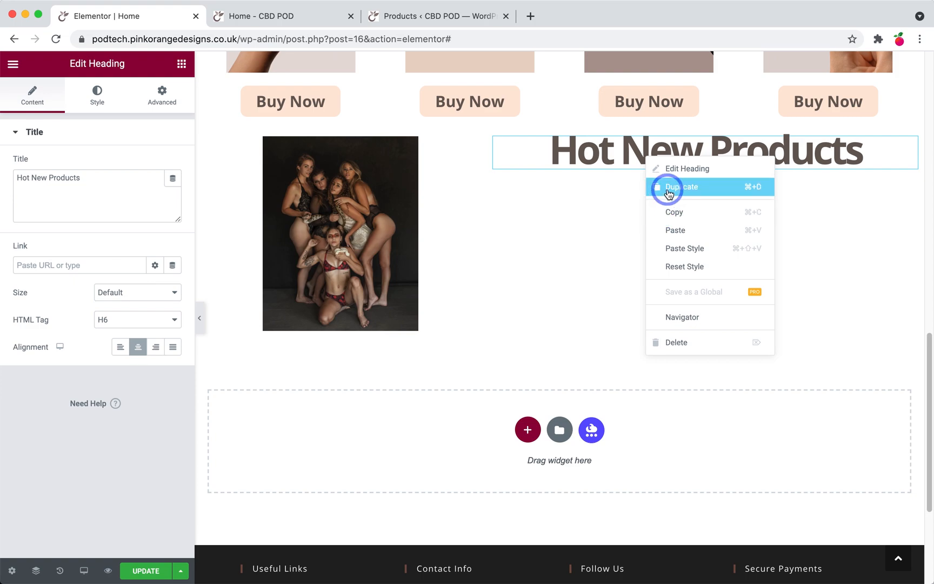
click(669, 192)
- Change the upper heading's text in the second column to "Become a Beauty"
click(546, 151)
click(30, 179)
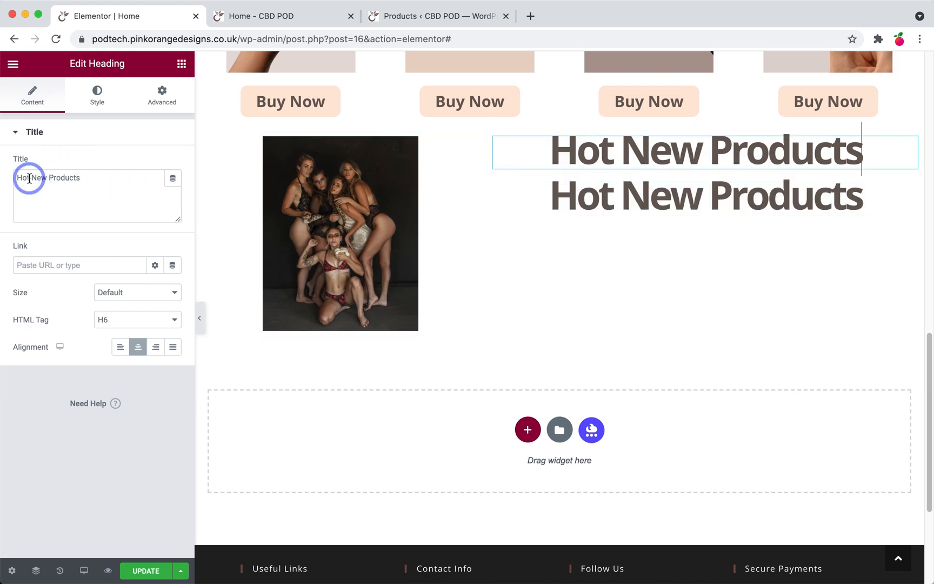
text(Become A )
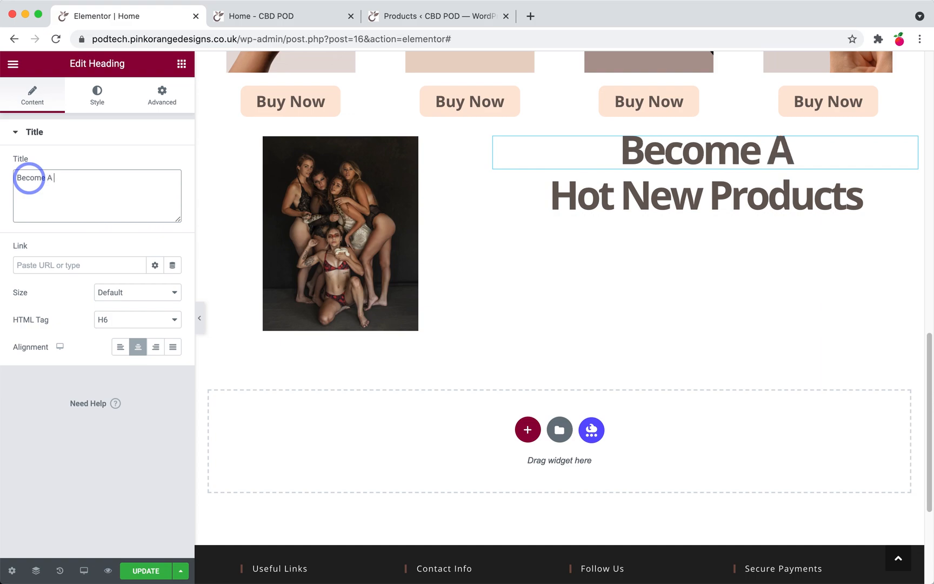
text(Beauty)
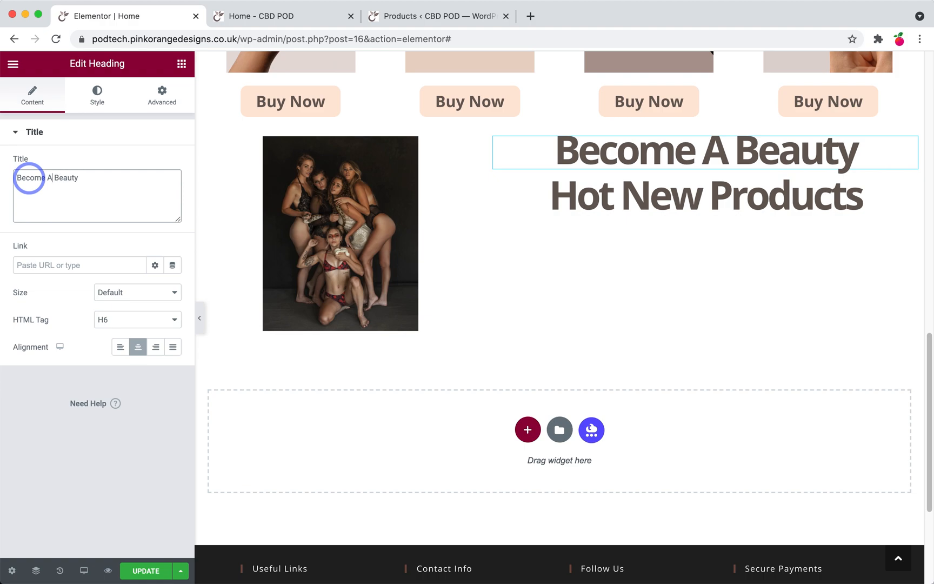
key(BackSpace)
text(a)
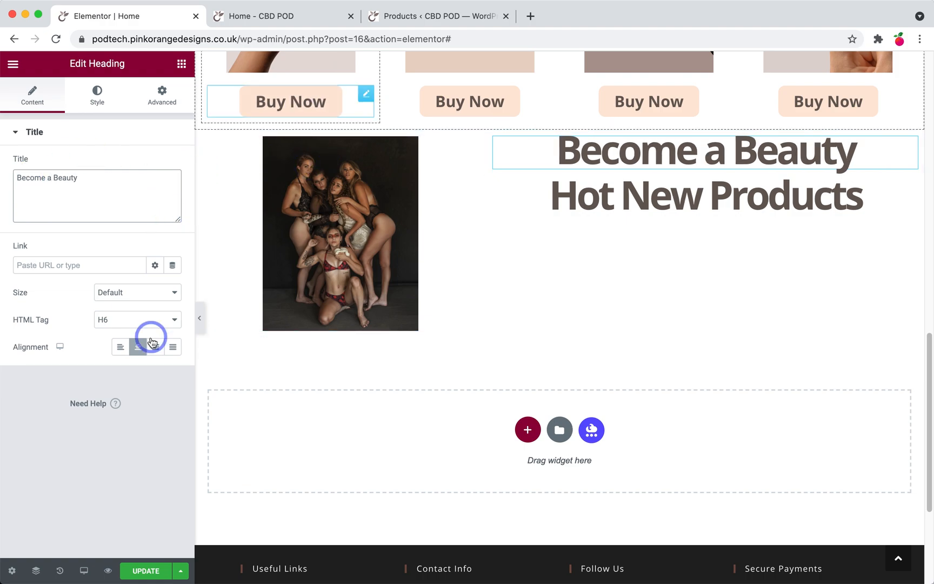
- Left-align the Become a Beauty heading and set its HTML tag to H3
click(125, 349)
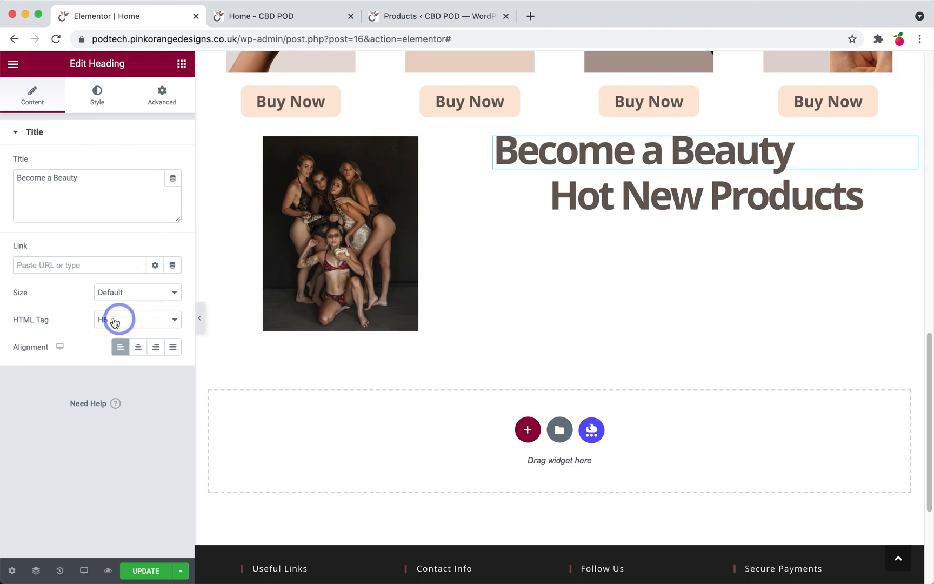
click(120, 324)
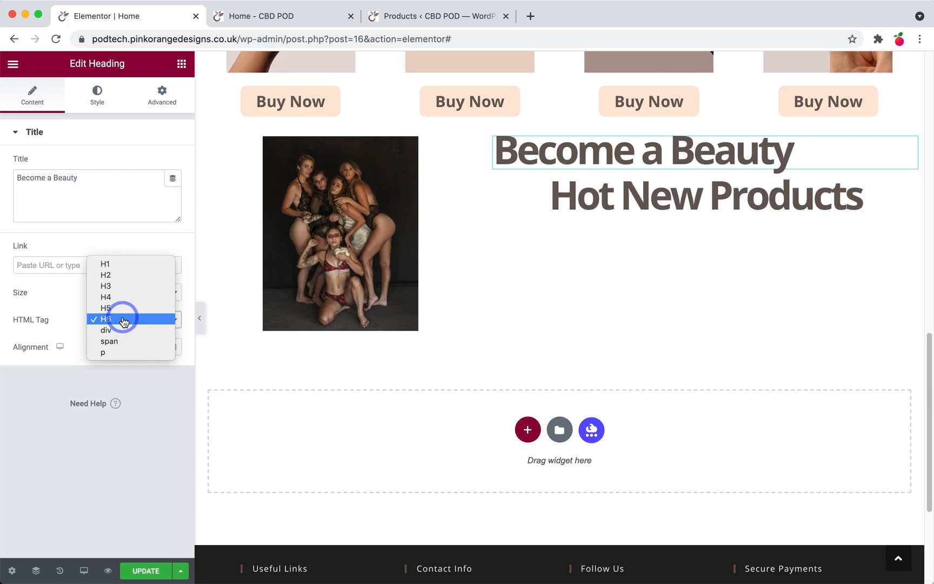
click(107, 286)
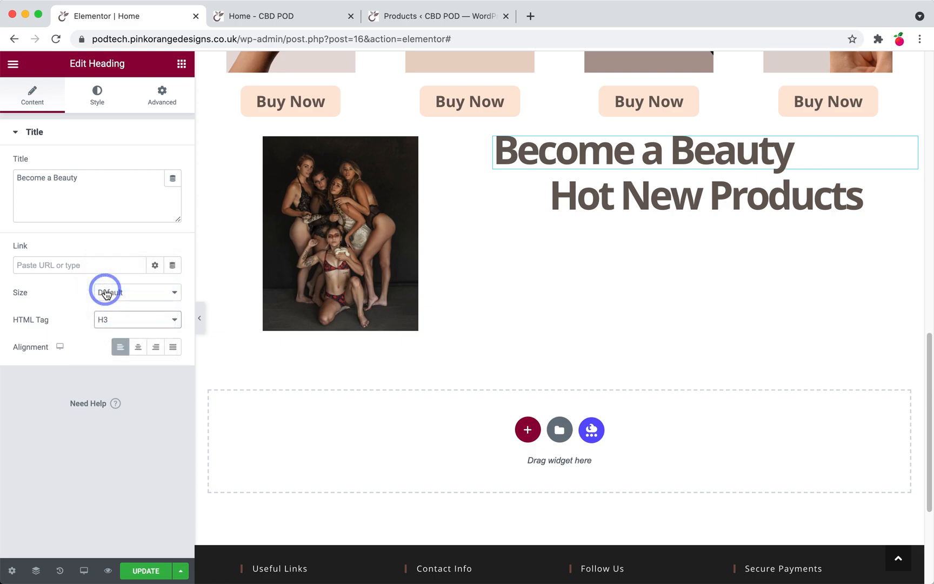
- Set the Become a Beauty heading's font weight to 400 and its text colour to the global Primary Colour 2
click(85, 93)
click(169, 193)
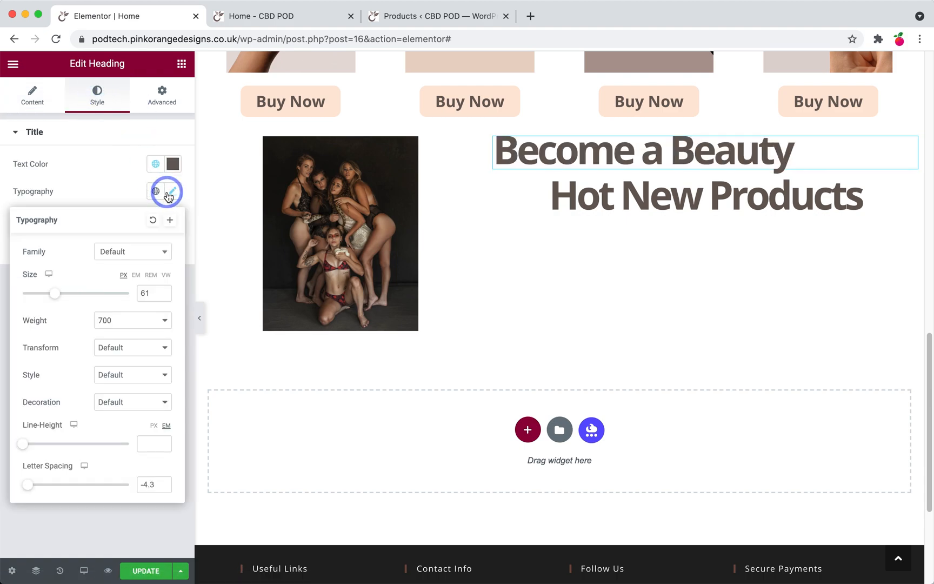
click(138, 322)
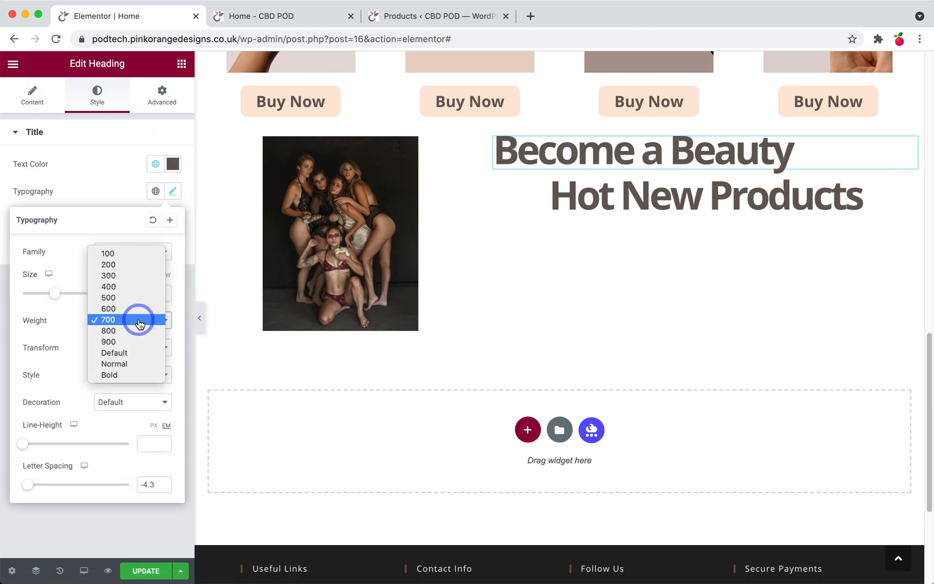
click(120, 288)
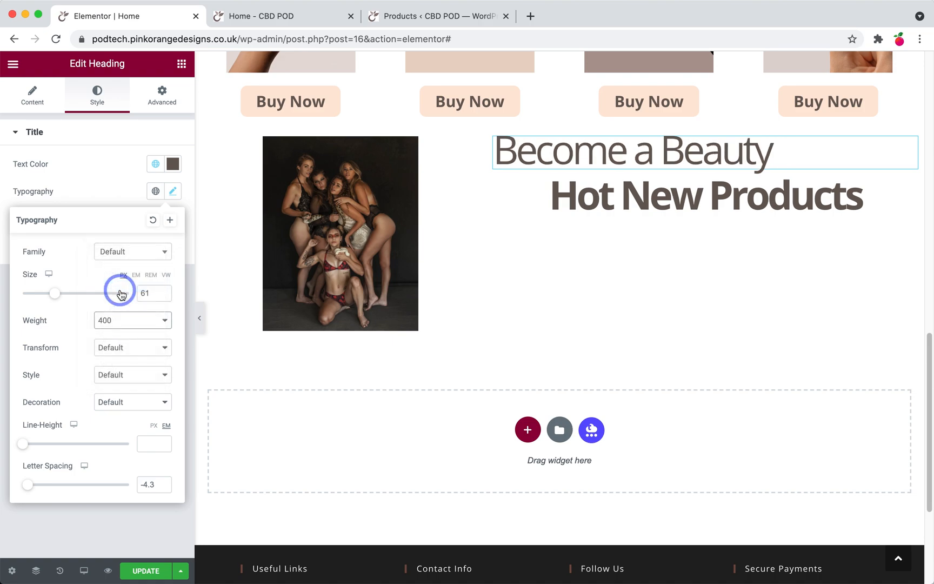
click(157, 164)
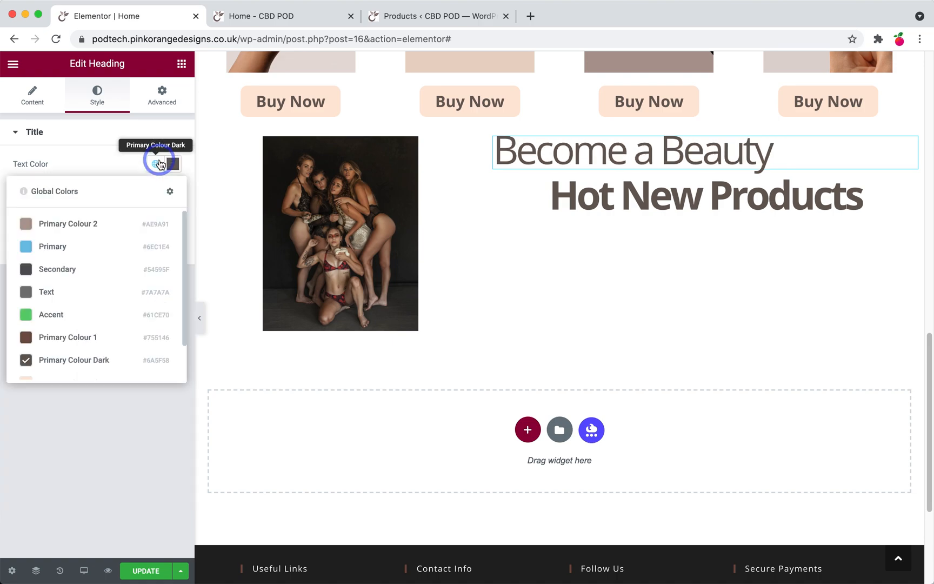
click(94, 223)
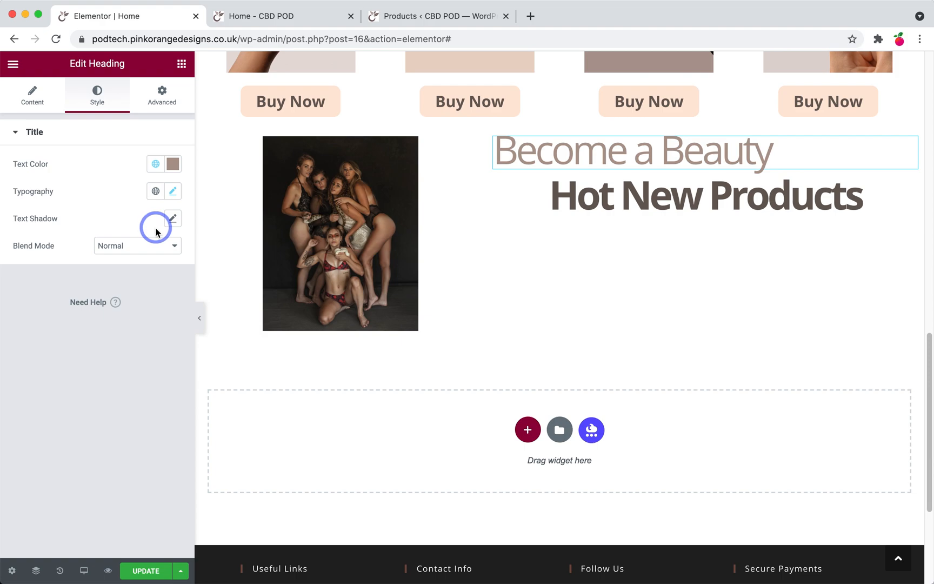
- Set the Become a Beauty heading's font weight to 500
click(173, 191)
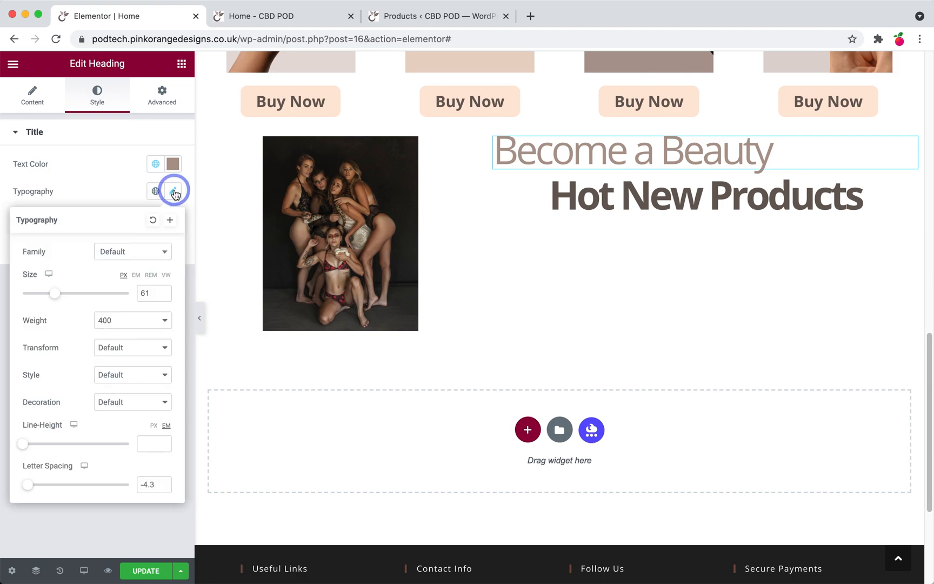
click(115, 319)
click(114, 330)
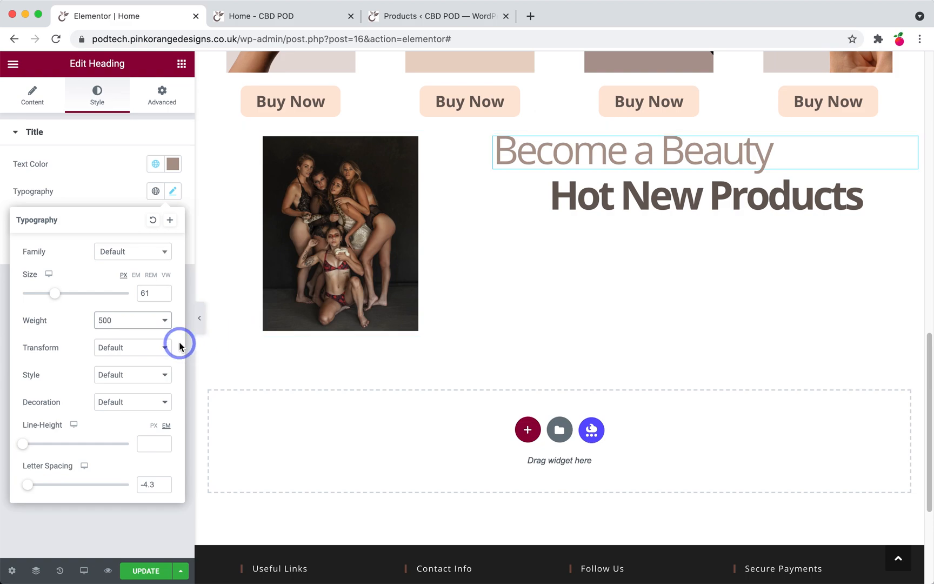
- Change the lower heading's text in the second column to "Warrior" and left-align it
click(198, 197)
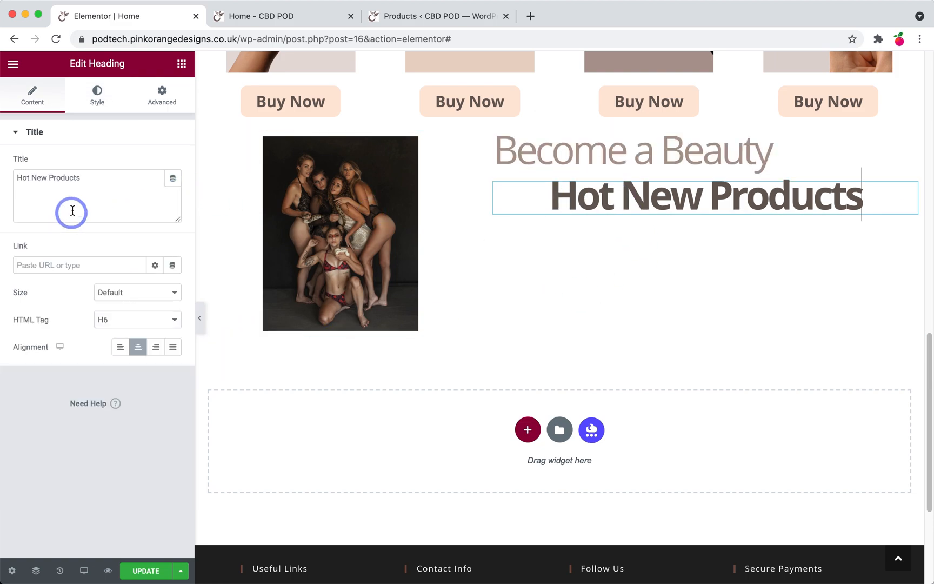
drag(70, 211, 71, 182)
text(Warrior)
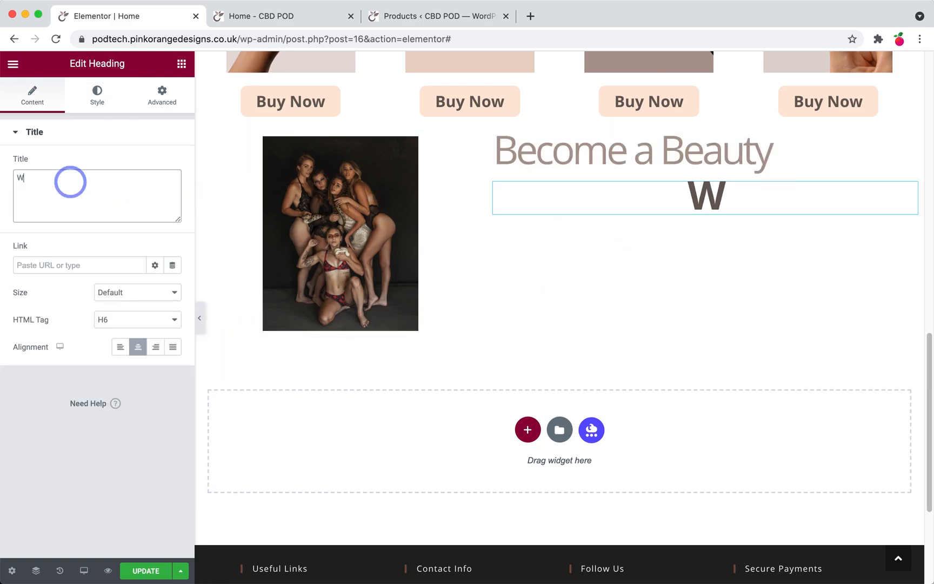
click(121, 348)
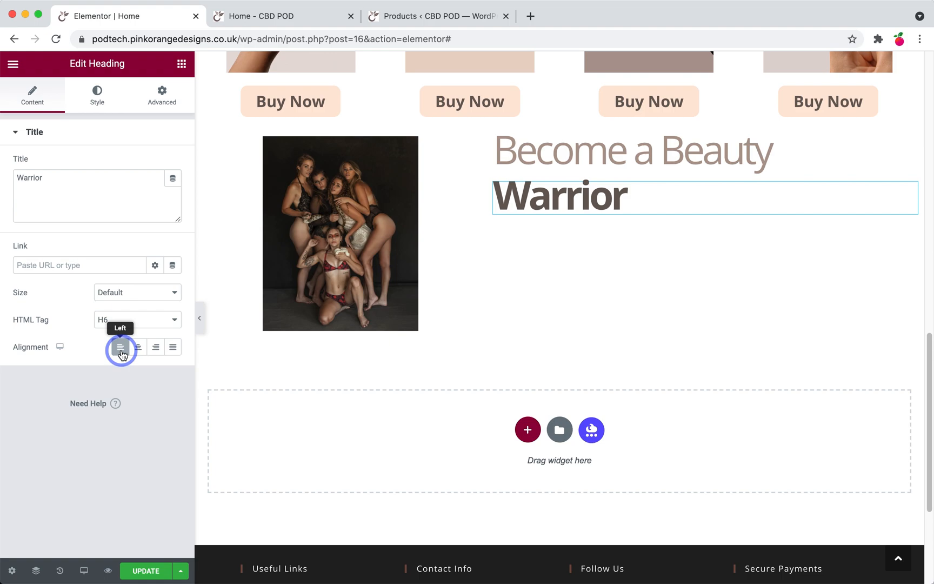
- Set the Warrior heading's font weight to 900, its size to 68 px and its top margin to -25 px
click(96, 93)
click(174, 191)
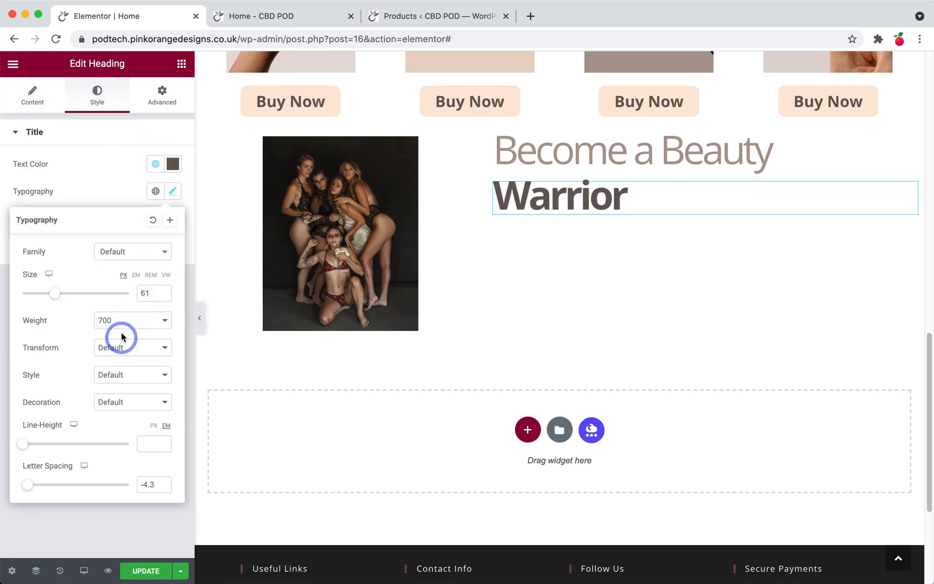
click(121, 319)
click(120, 342)
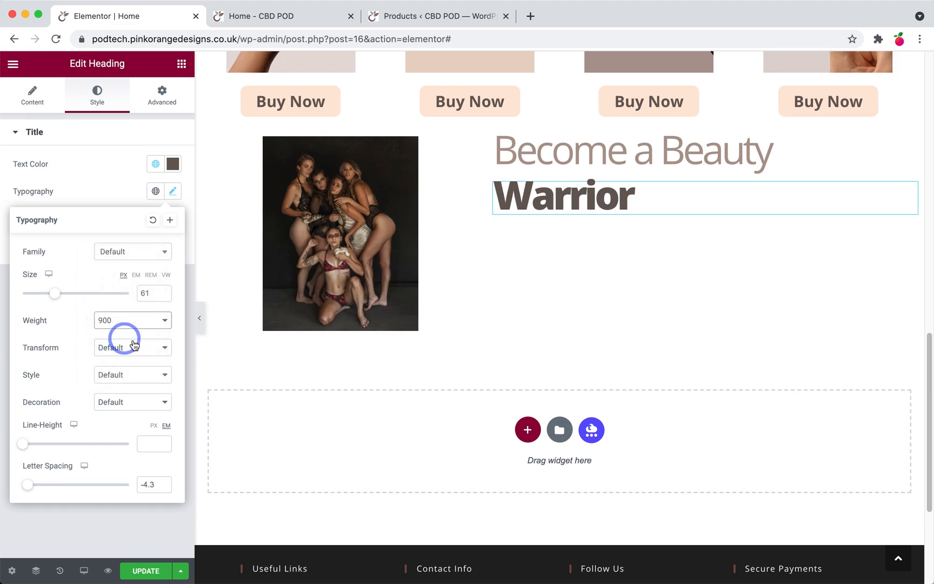
drag(59, 299, 61, 299)
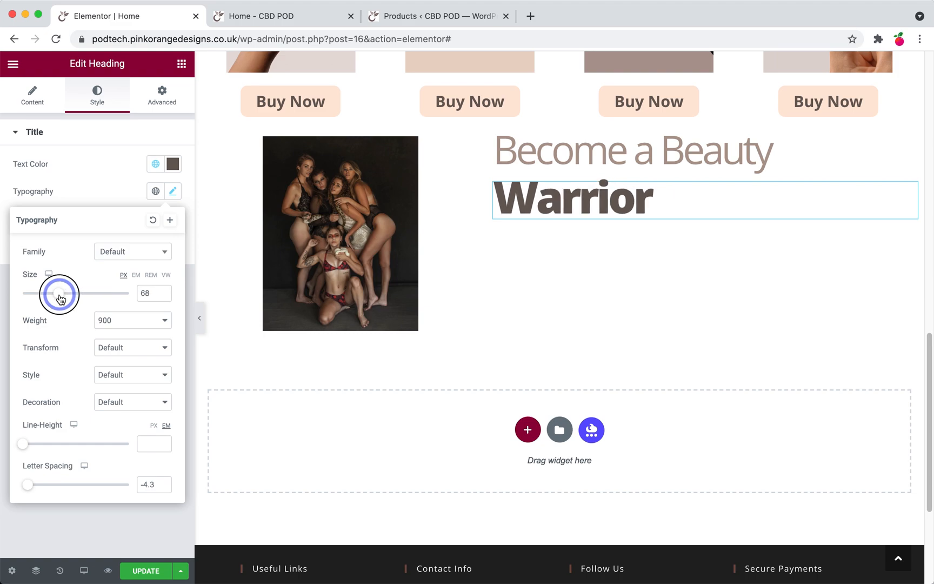
click(171, 107)
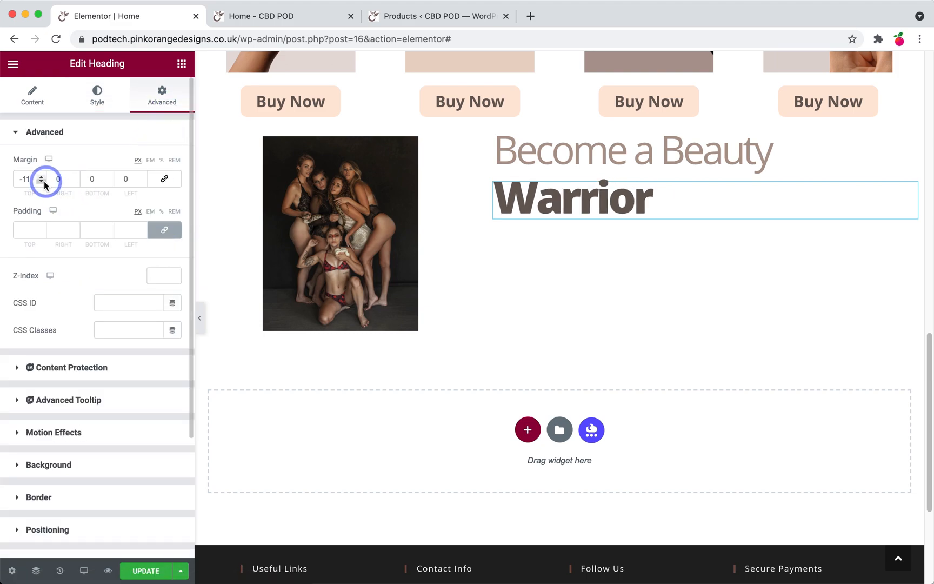
drag(42, 184, 41, 184)
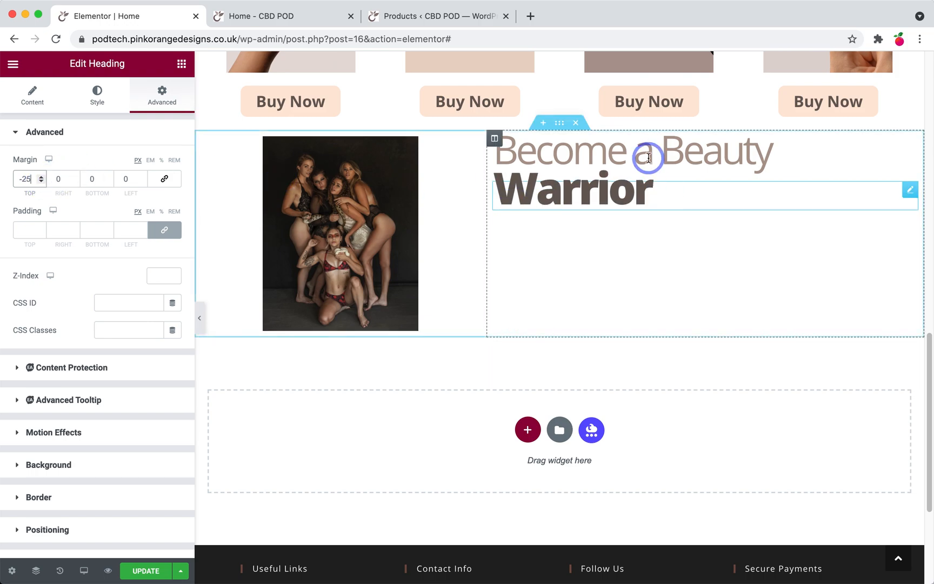
- Set the group photo's width to 100% of its column
click(324, 165)
click(98, 95)
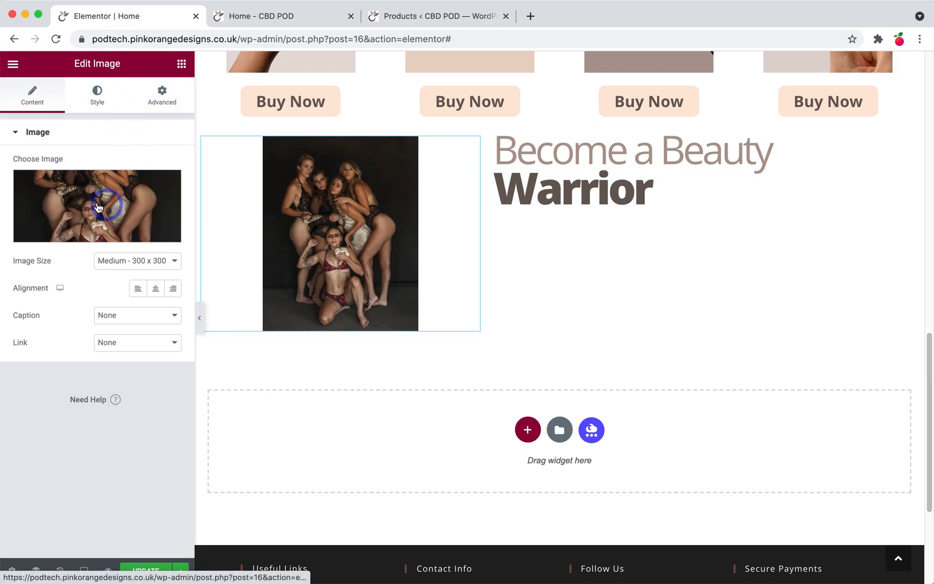
drag(18, 182, 147, 199)
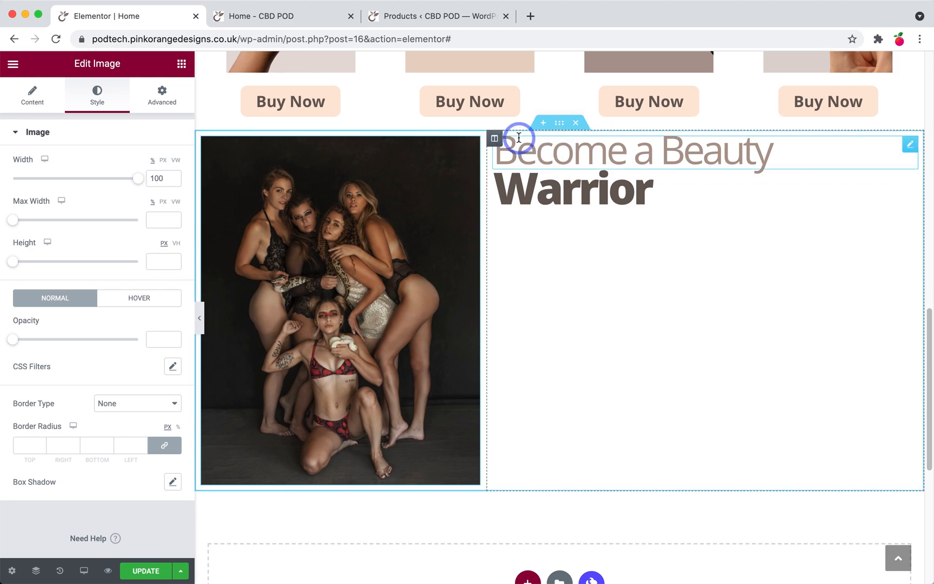
- Unlink the second column's margin and padding values and set its padding to 27 px top and 42 px left
click(495, 139)
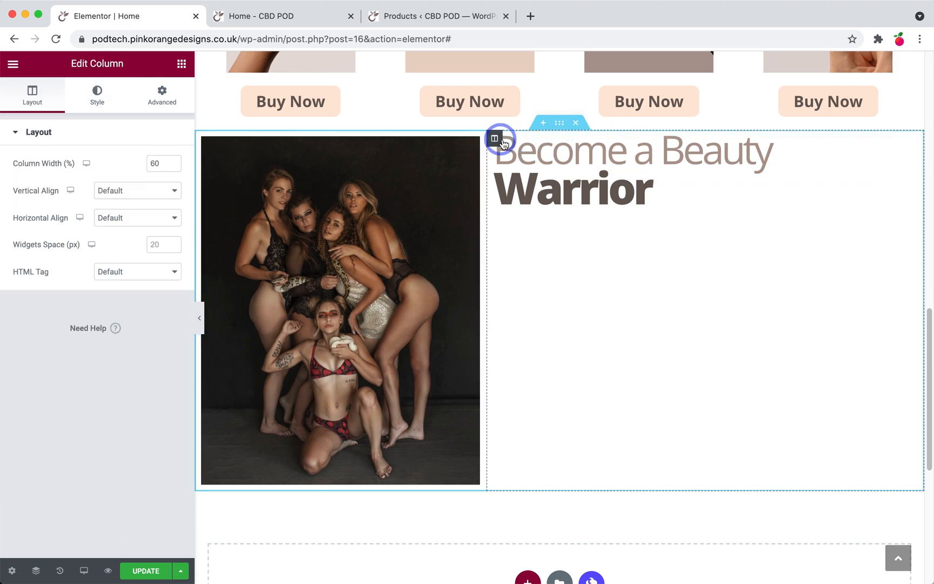
click(154, 102)
click(165, 179)
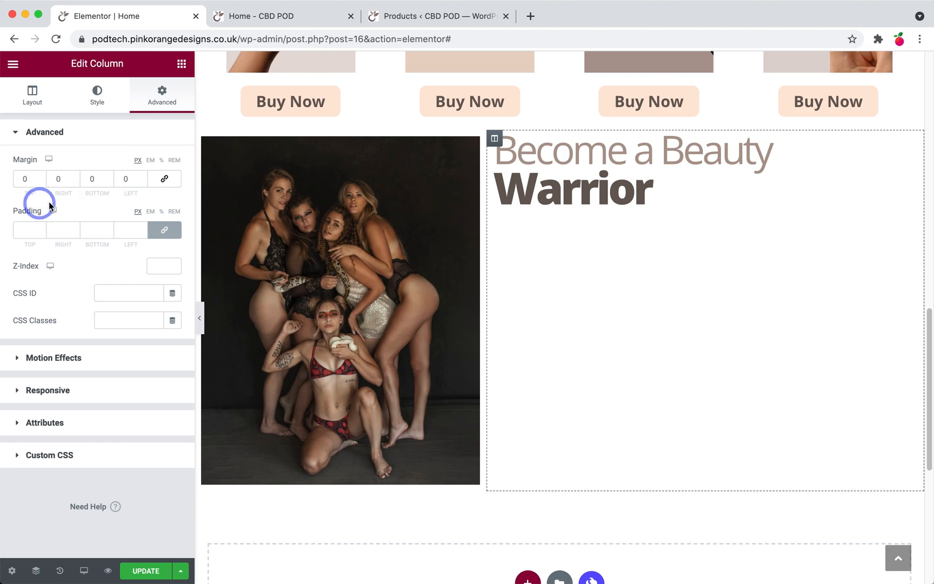
click(164, 230)
click(54, 228)
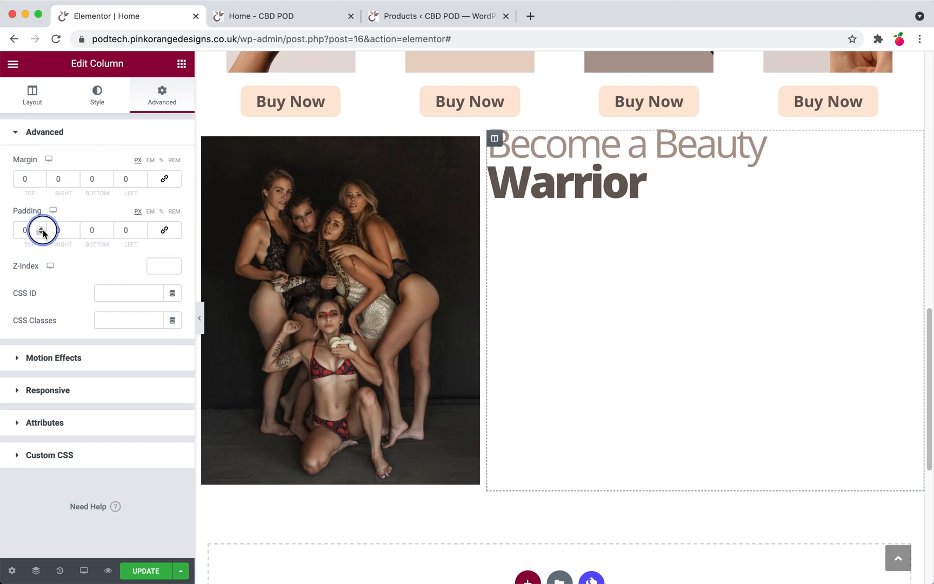
click(43, 232)
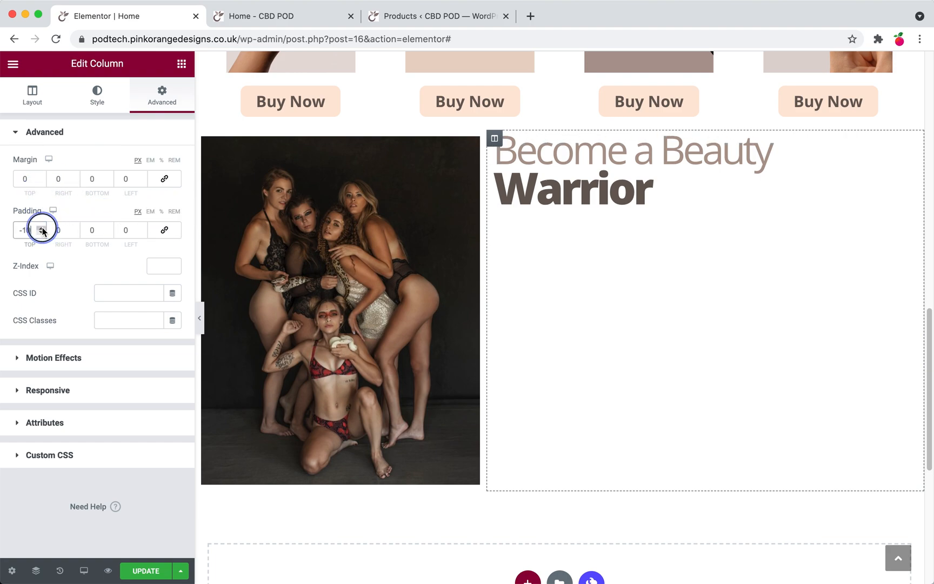
click(42, 229)
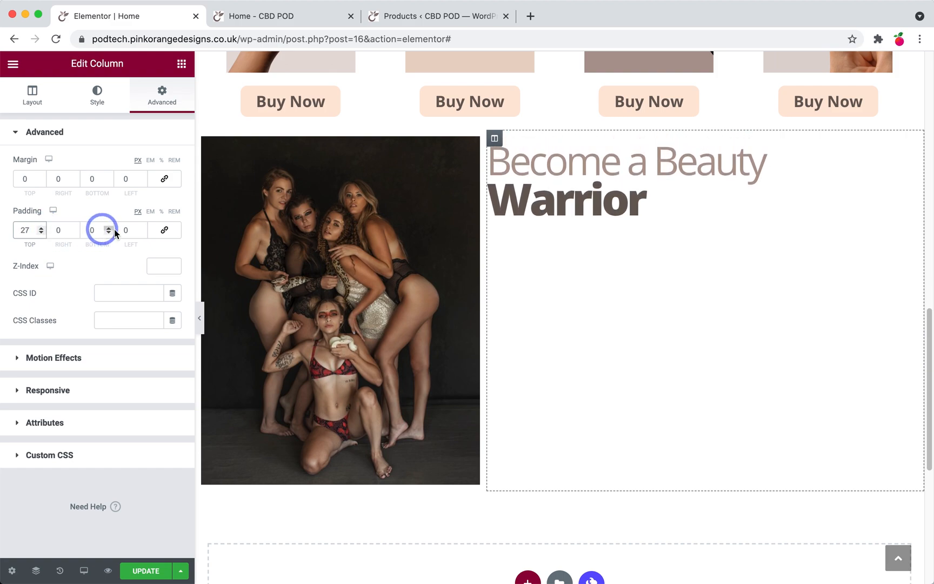
click(141, 230)
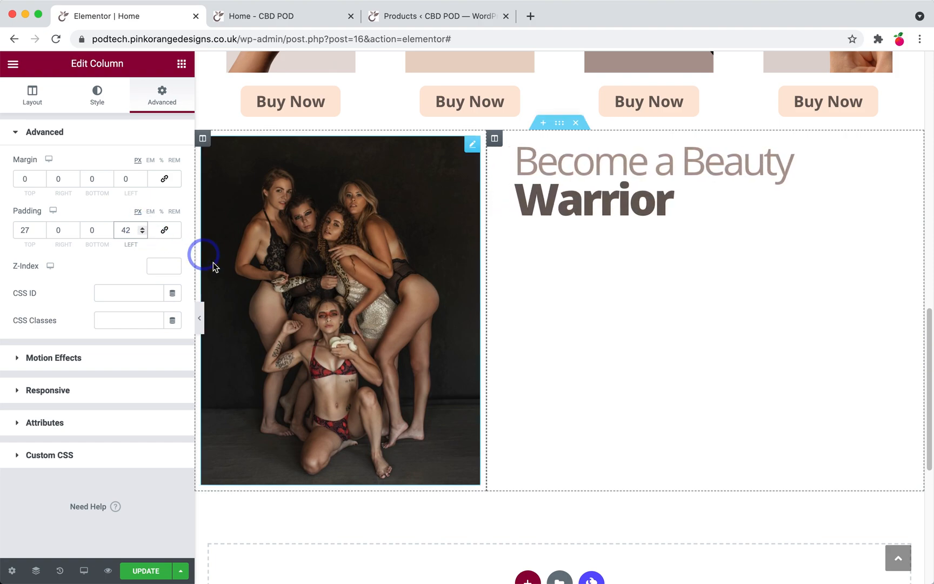
- Add a Text Editor widget below the Warrior heading and repeat its lorem ipsum placeholder until the text appears five times
click(180, 65)
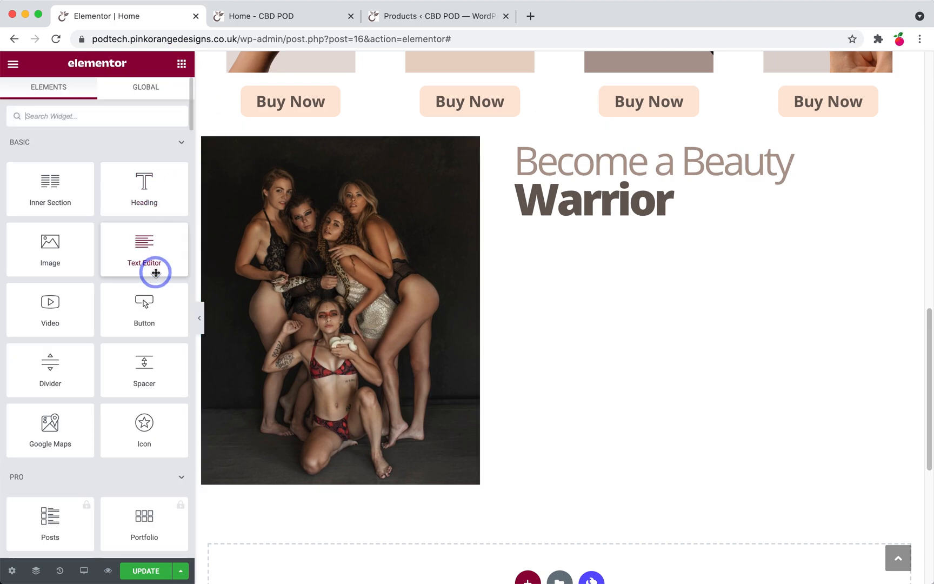
drag(139, 257, 632, 214)
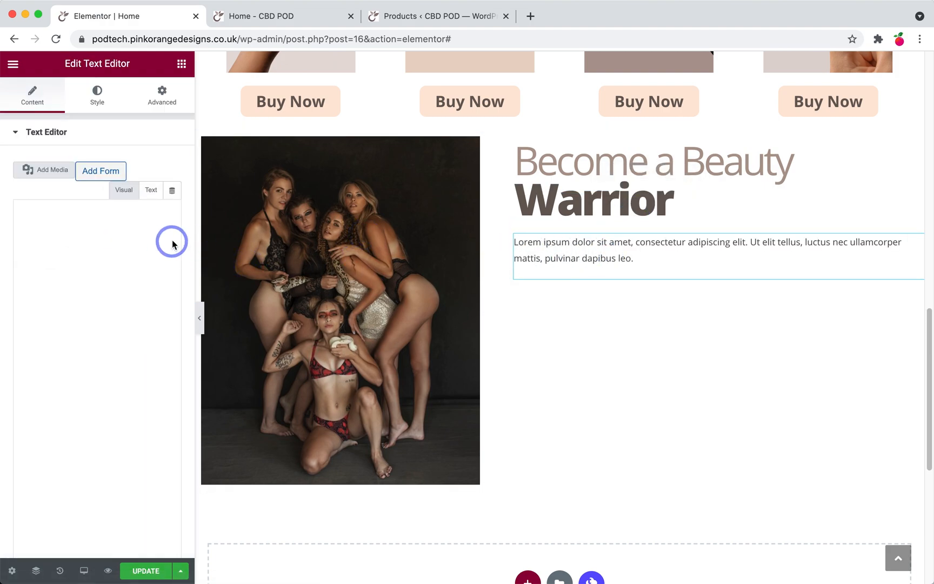
triple_click(80, 281)
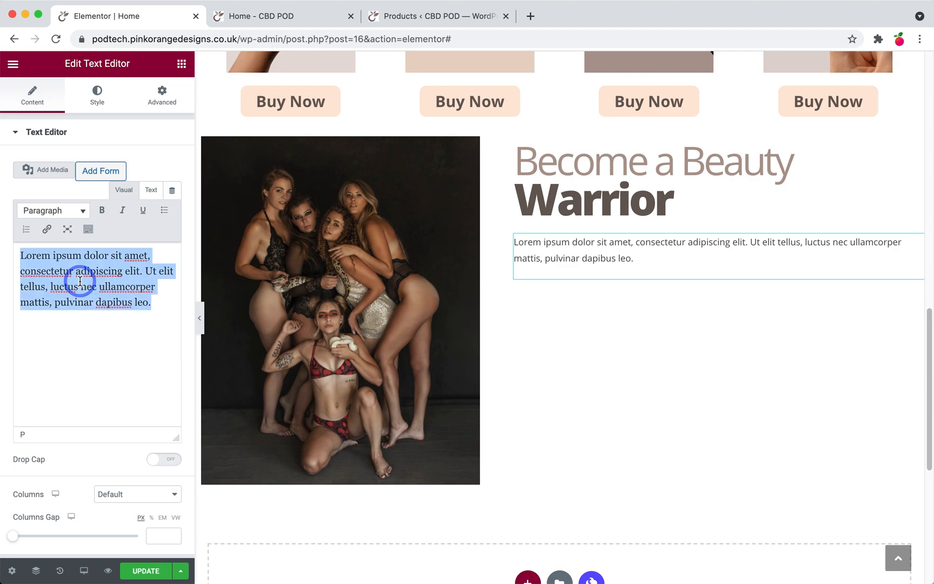
key(super+c)
key(super+v)
key(super+v)
key(super+v)
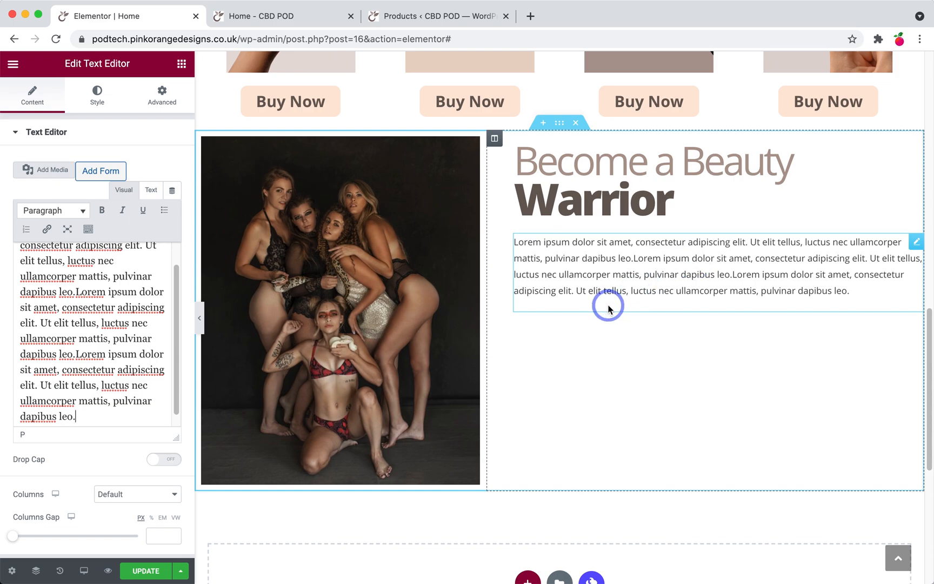
key(super+v)
key(super+v)
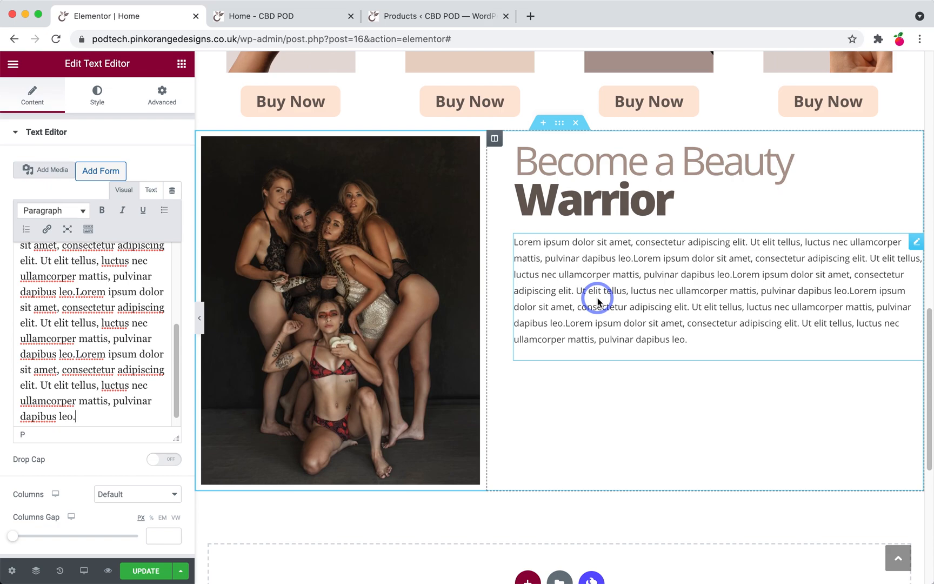
- Set the right padding of the column holding the headings and paragraph to 58 px
click(520, 244)
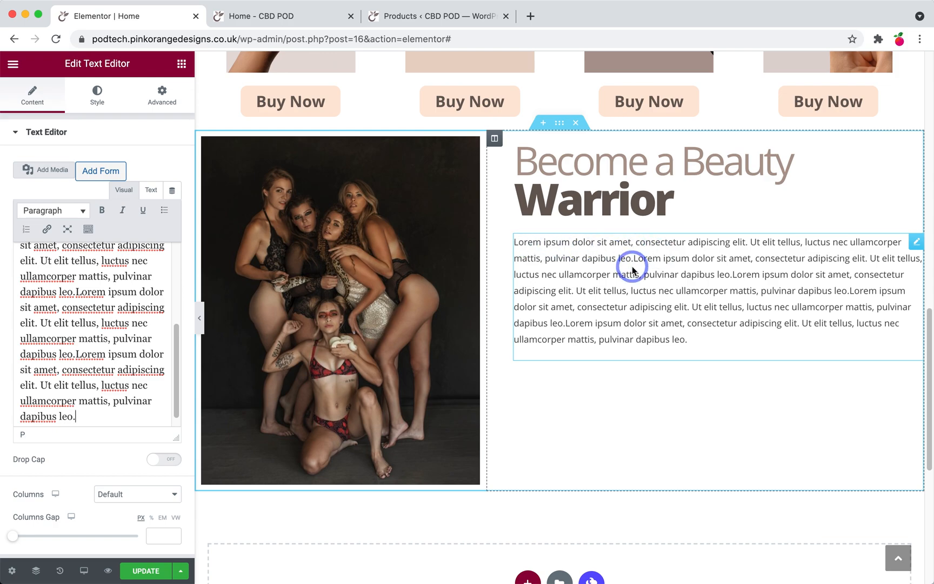
scroll(632, 273, up, 15)
scroll(631, 276, down, 10)
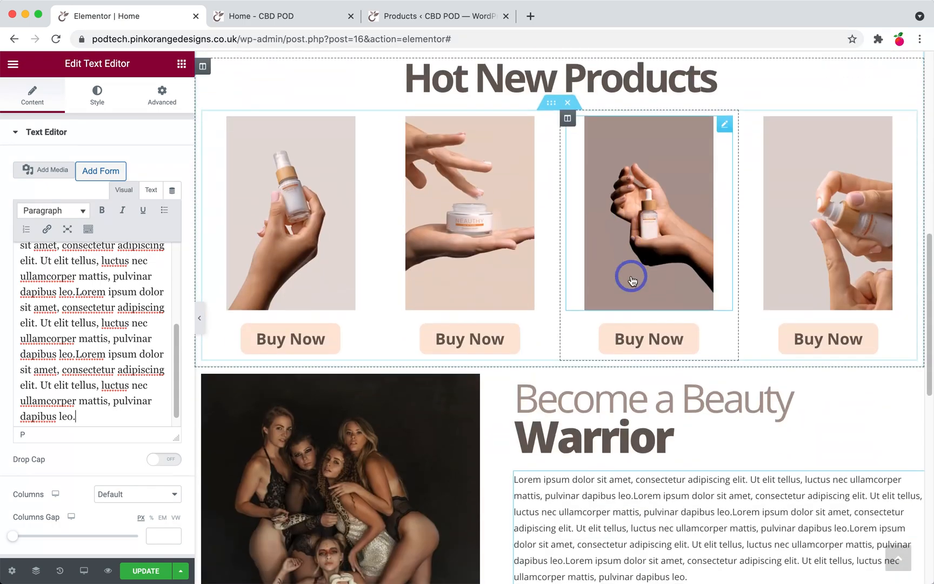
scroll(631, 276, down, 4)
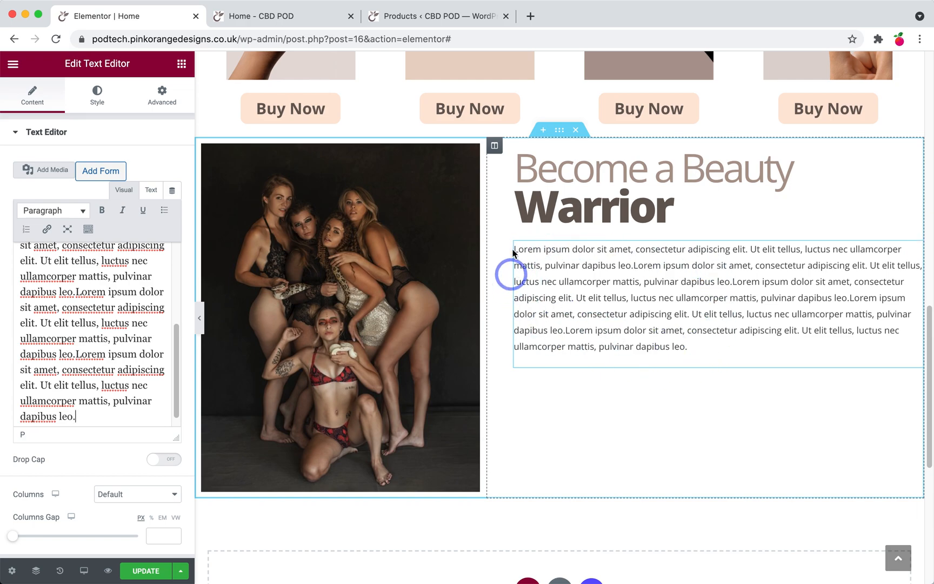
click(494, 146)
click(173, 102)
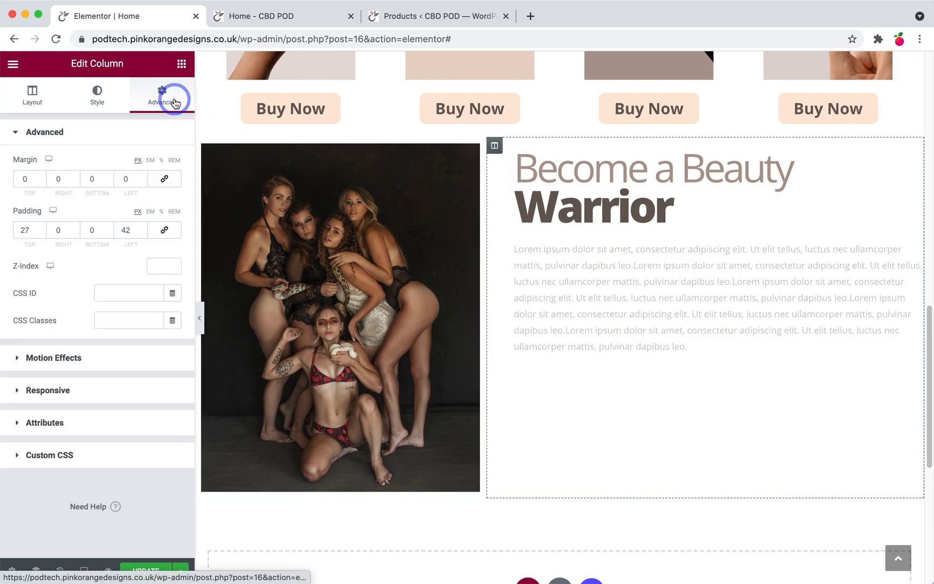
click(74, 233)
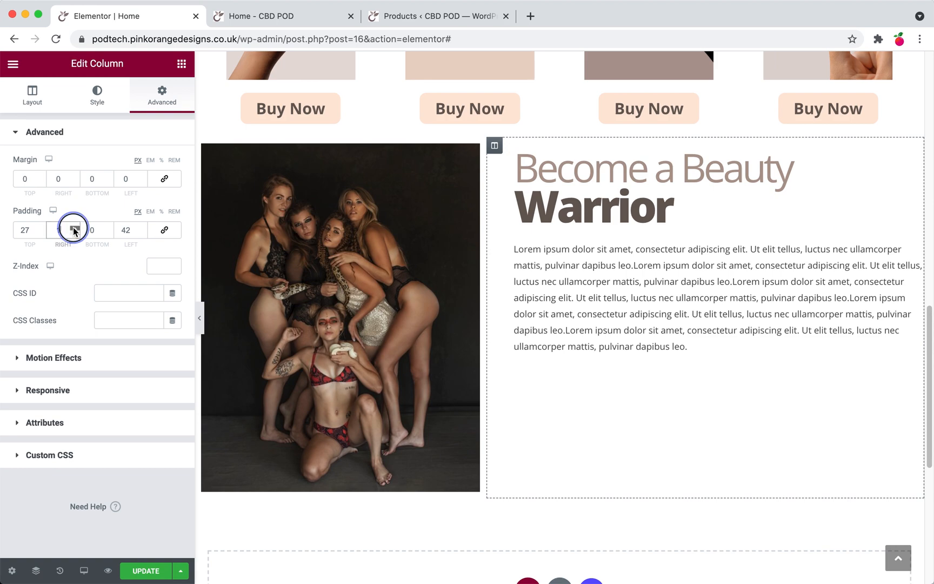
text(12)
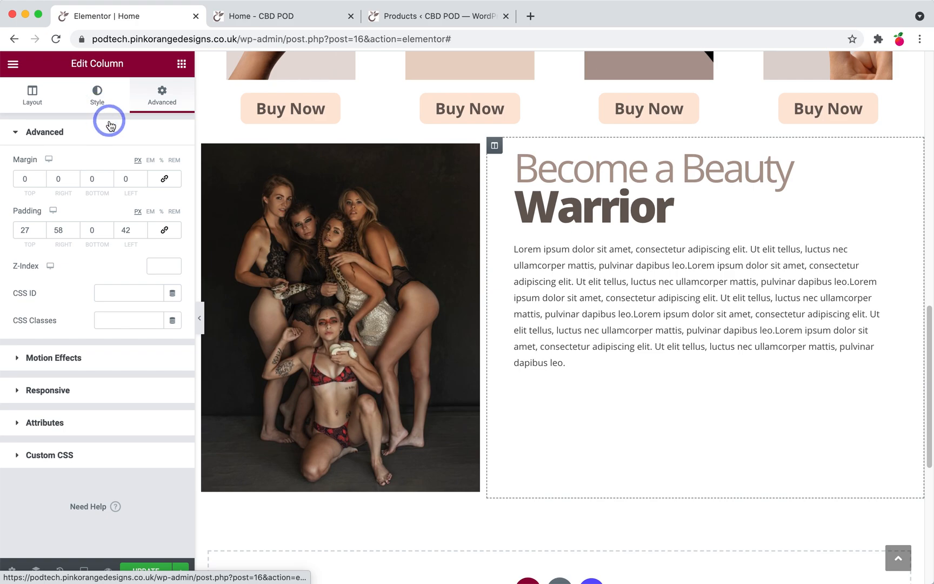
- Justify the lorem ipsum paragraph below the Warrior heading
click(109, 111)
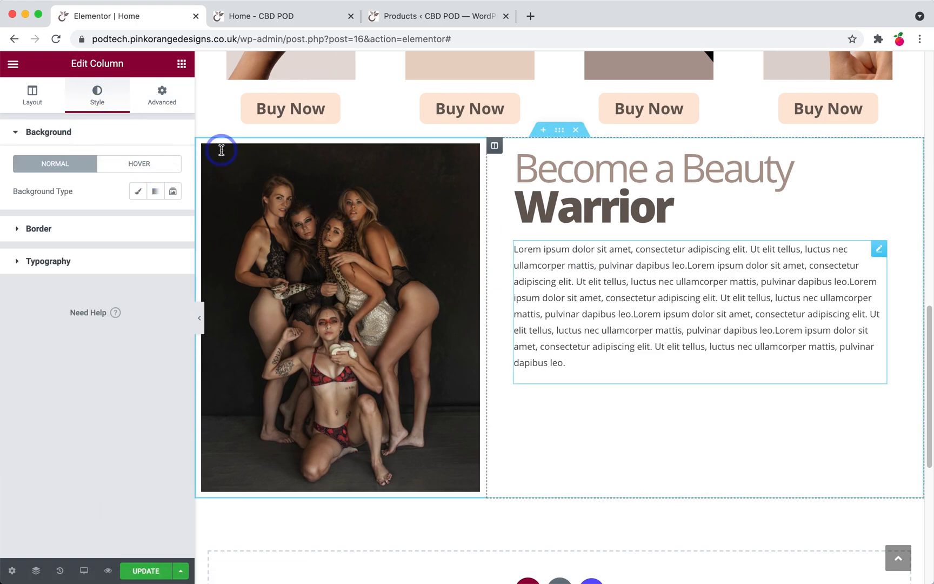
click(98, 93)
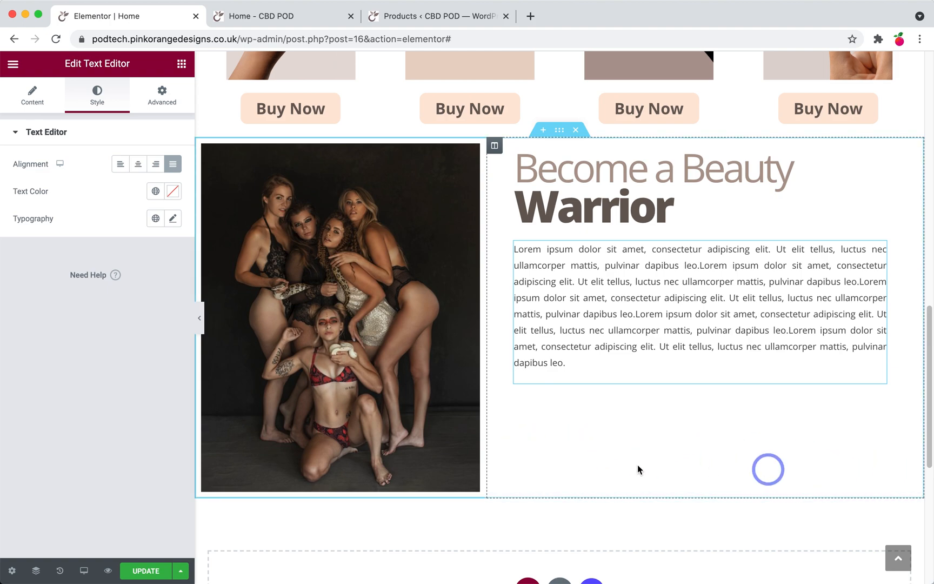
- Add a two-column inner section below the paragraph and place a duplicate of the Warrior heading in its first column
click(181, 65)
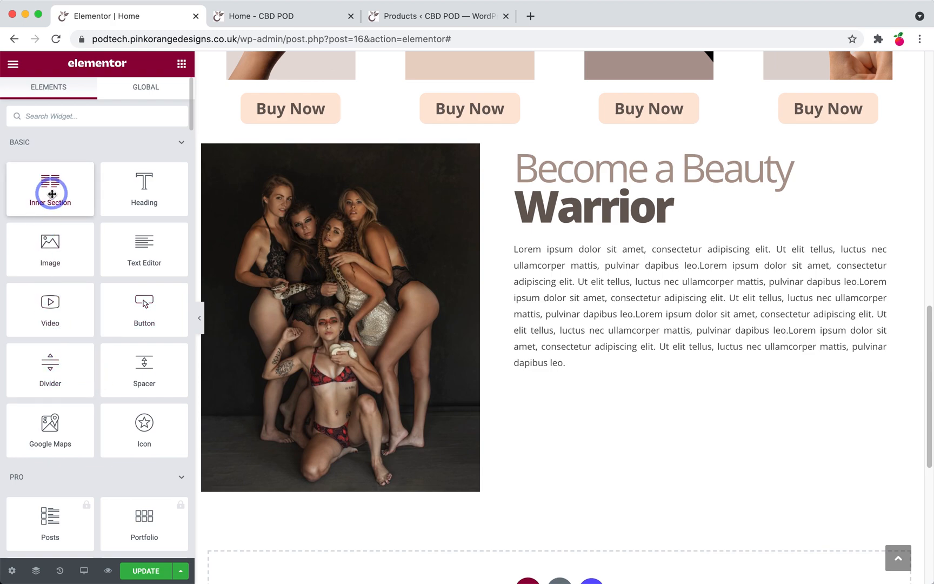
drag(47, 186, 604, 370)
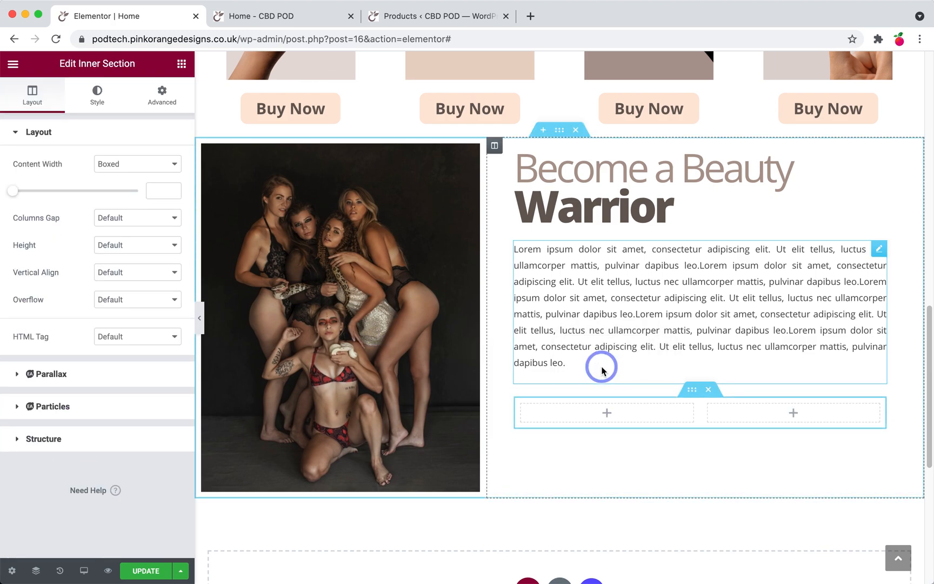
right_click(604, 204)
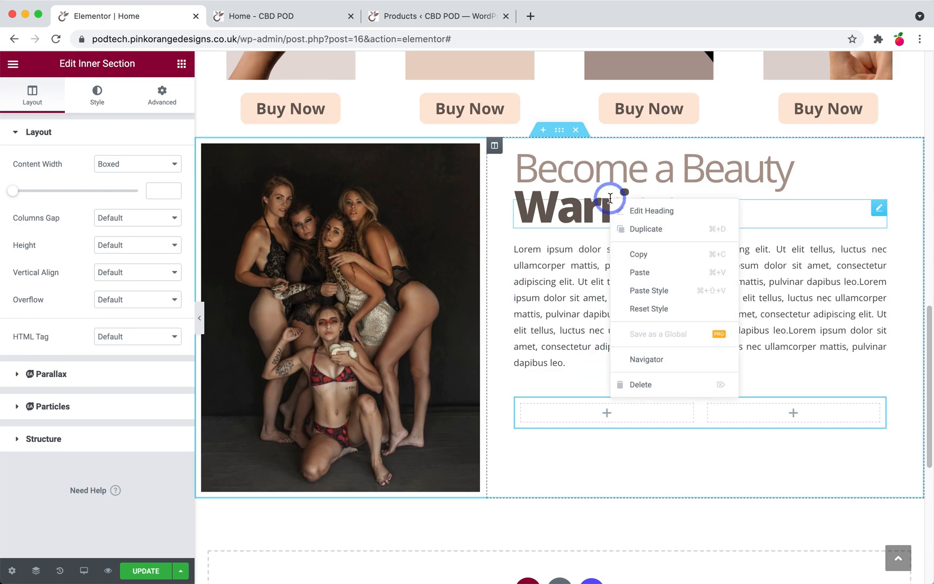
click(645, 229)
drag(879, 248, 646, 413)
drag(227, 325, 227, 325)
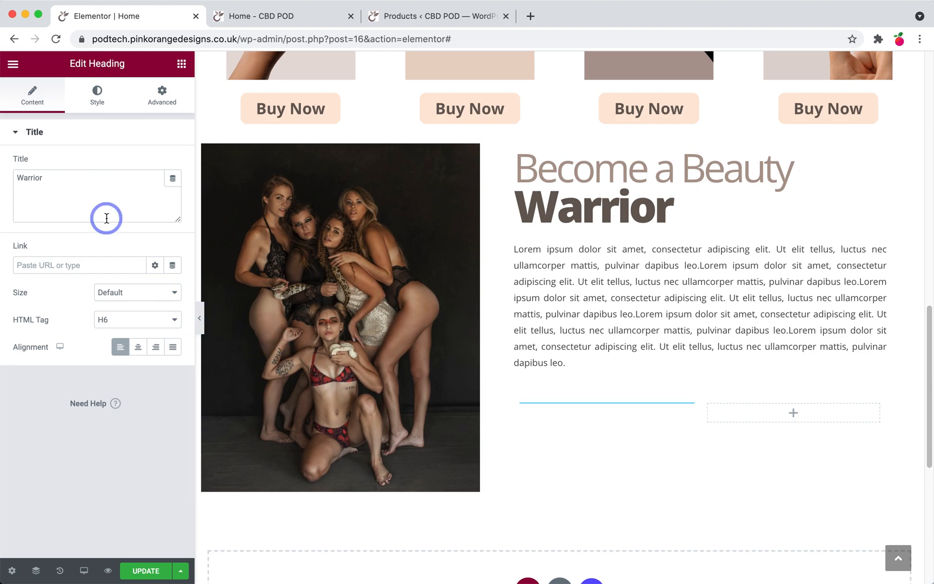
- Change the duplicated heading's text to "Join Our Tribe" and reset its top margin to 0
click(101, 199)
text(Jo)
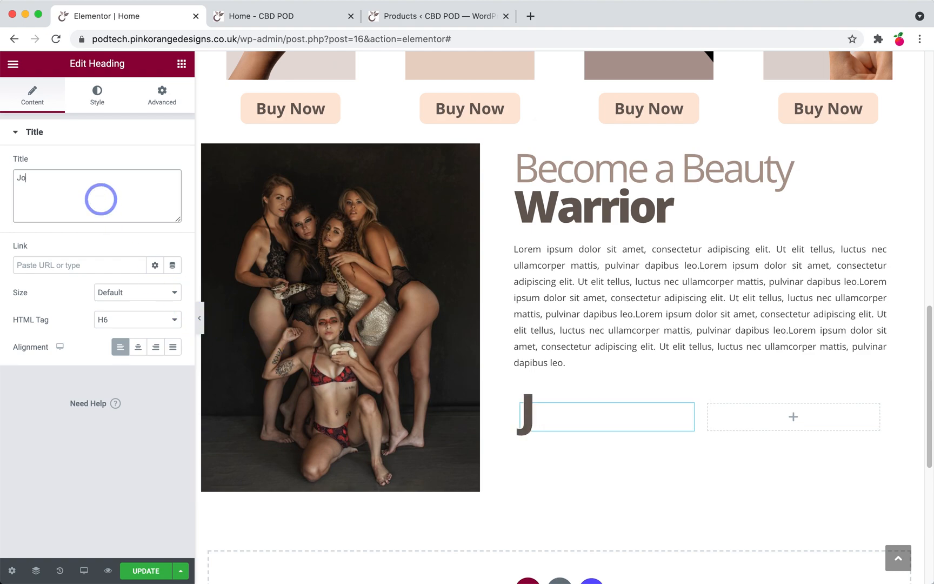
text(in Our Tribe)
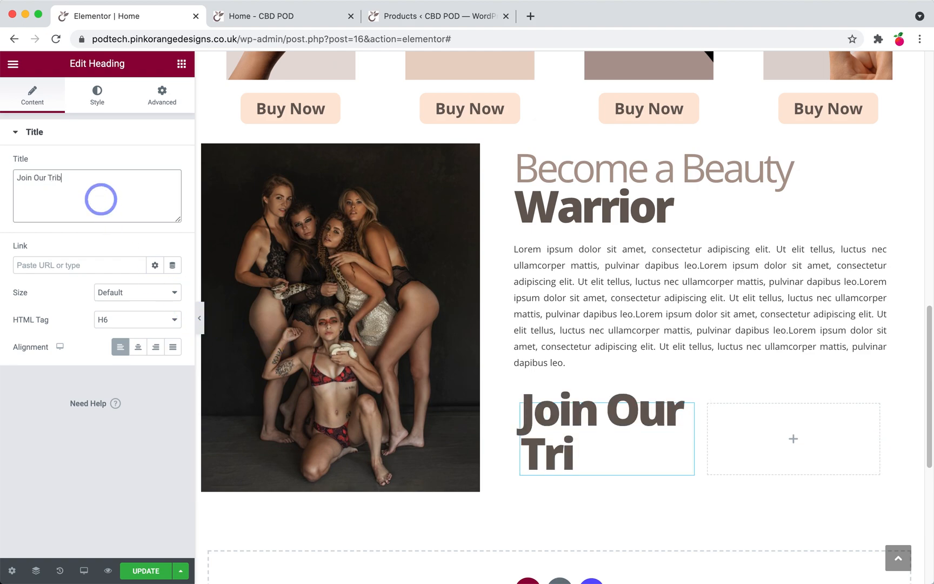
click(128, 315)
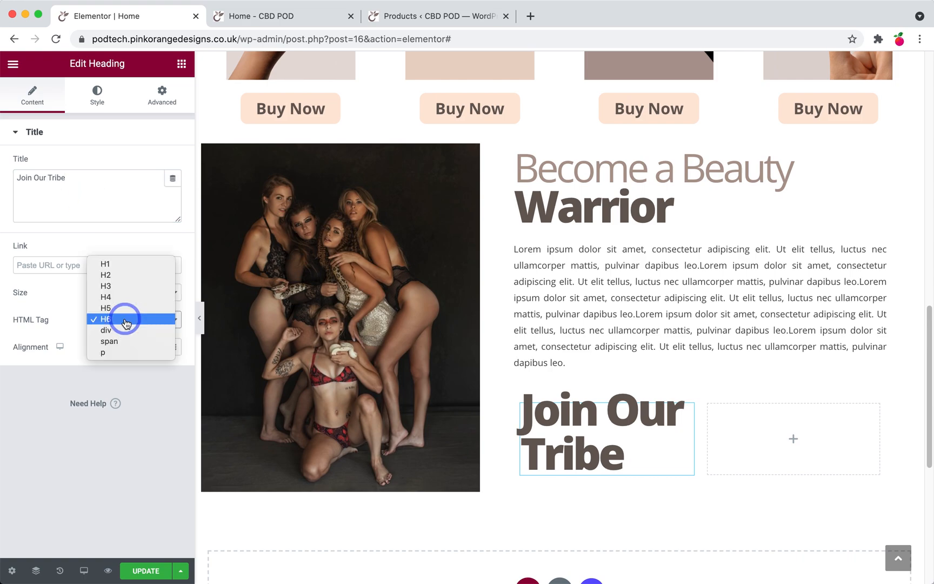
click(125, 318)
click(162, 96)
click(55, 181)
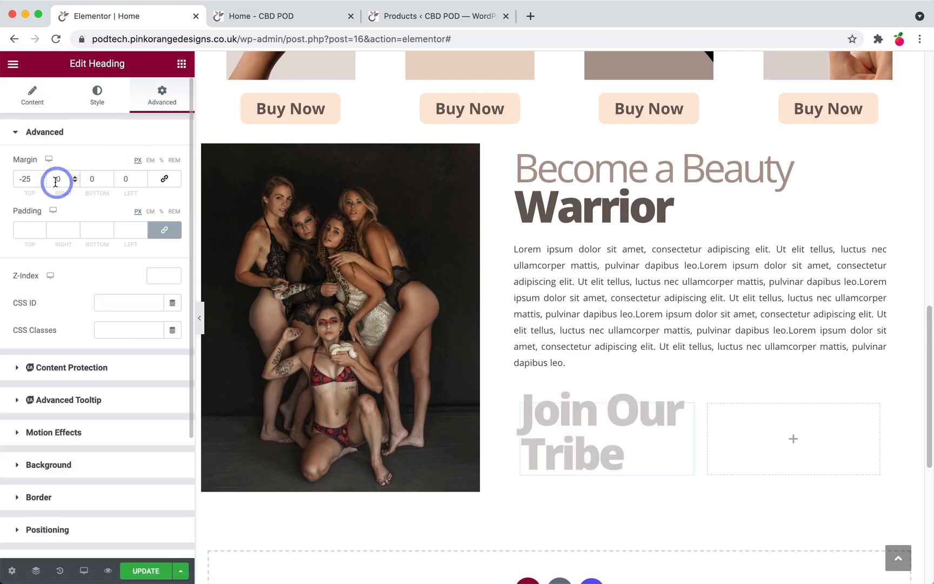
text(0)
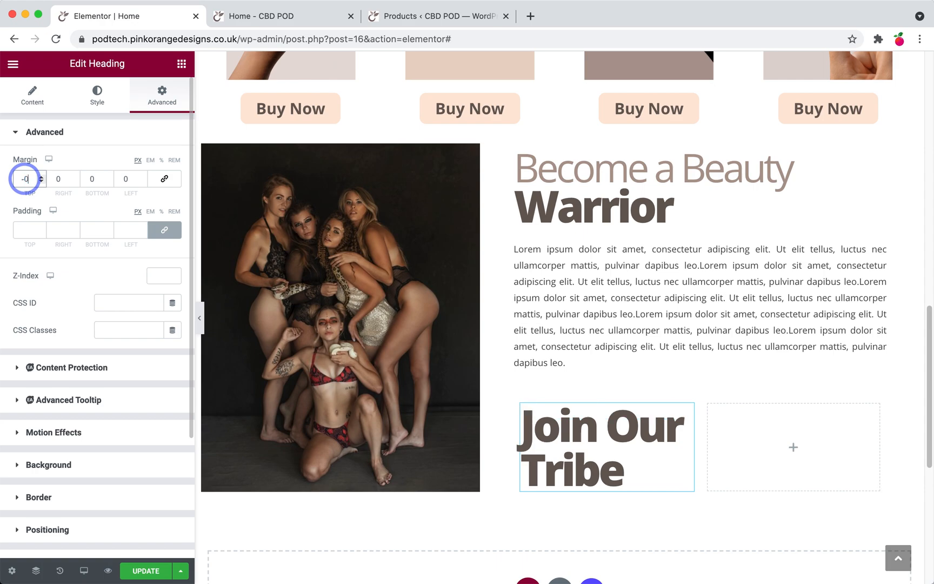
- Set the Join Our Tribe heading's font size to 46 px and its weight to 700
click(97, 95)
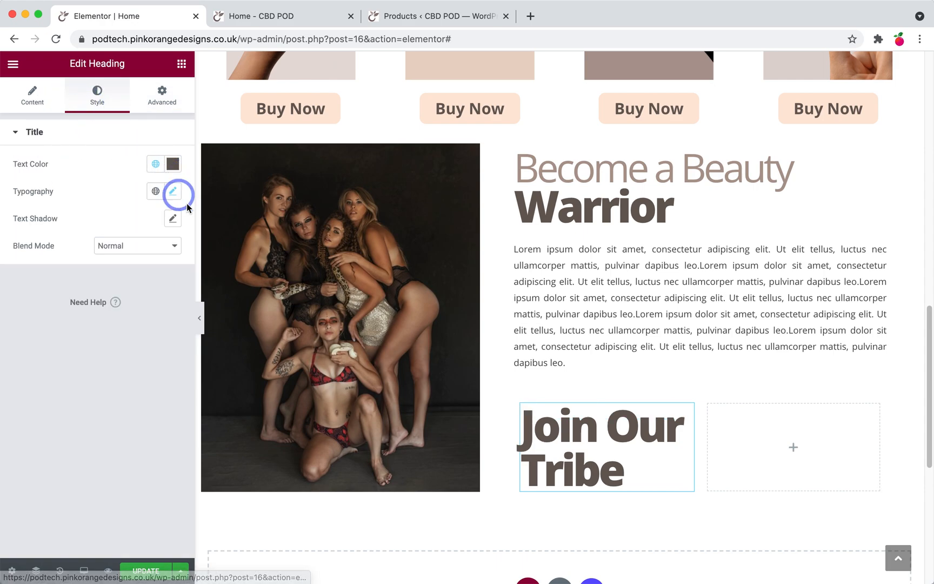
click(173, 194)
drag(57, 295, 48, 305)
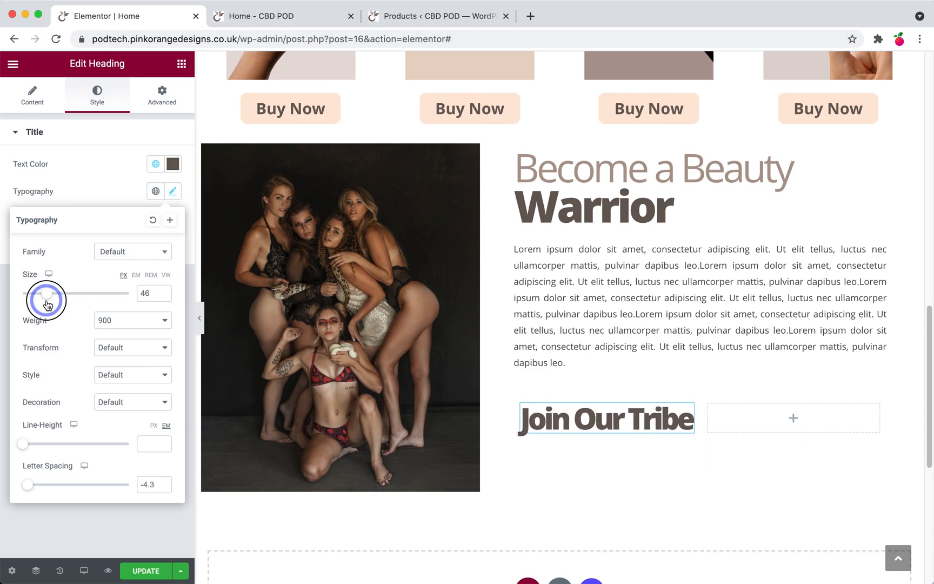
click(128, 325)
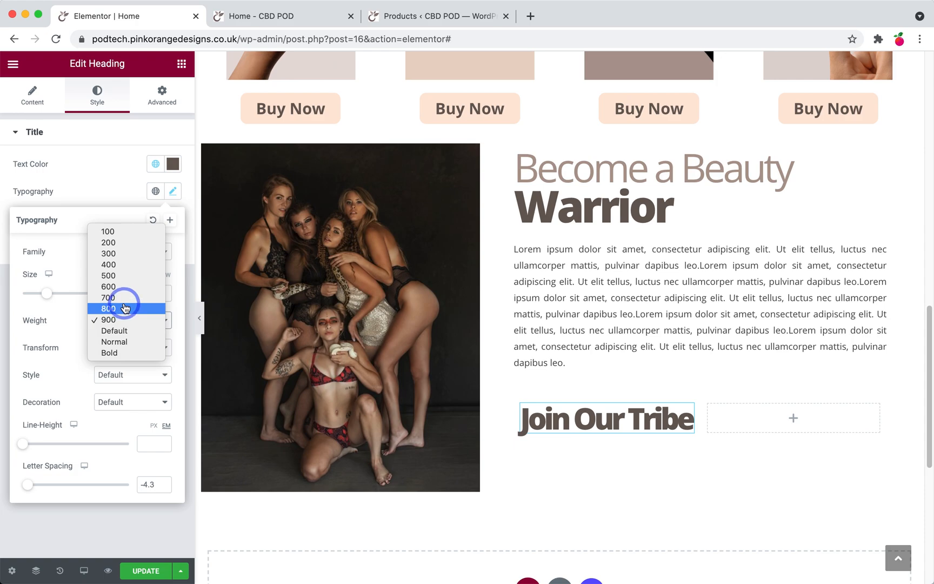
click(123, 297)
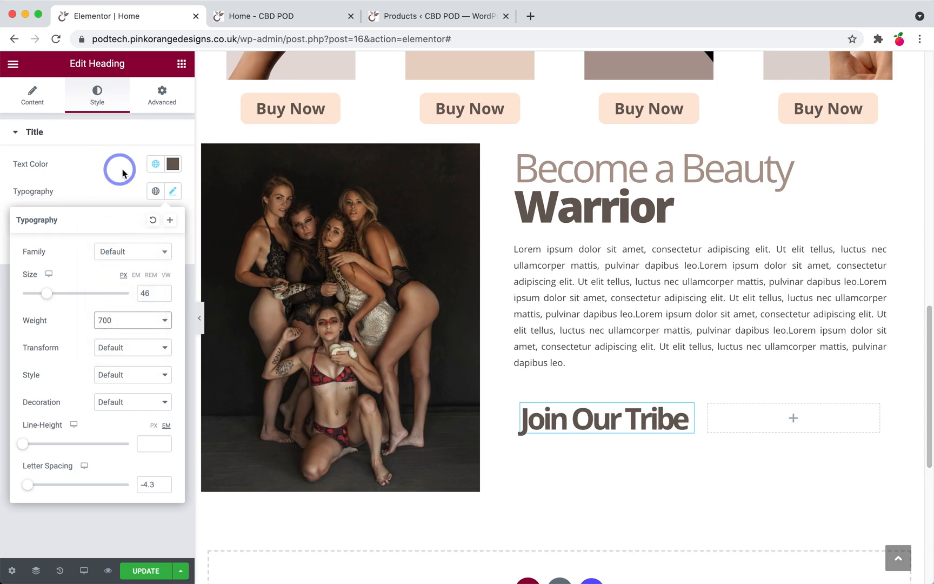
- Apply the global color Primary Colour 2 to the Join Our Tribe heading's text
click(154, 164)
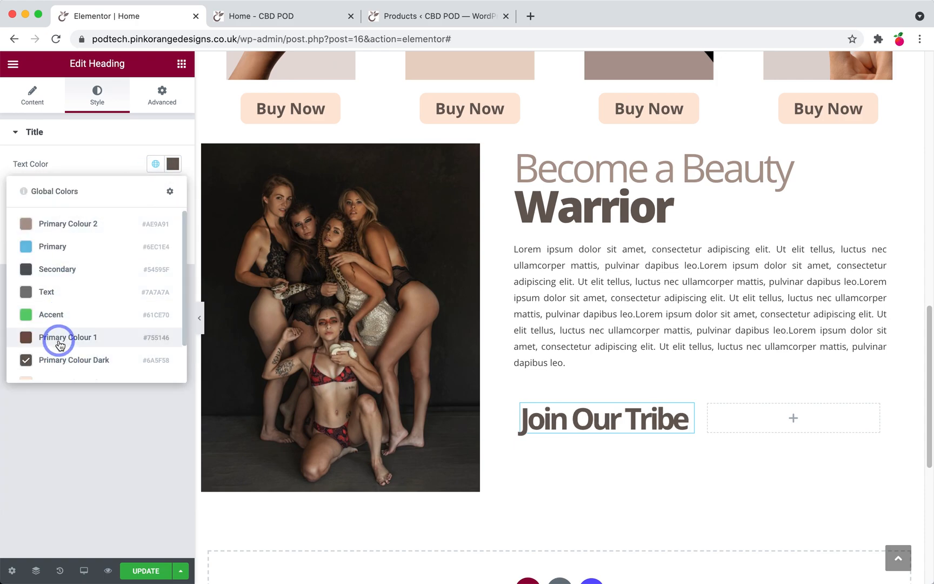
scroll(60, 345, down, 2)
scroll(59, 341, up, 2)
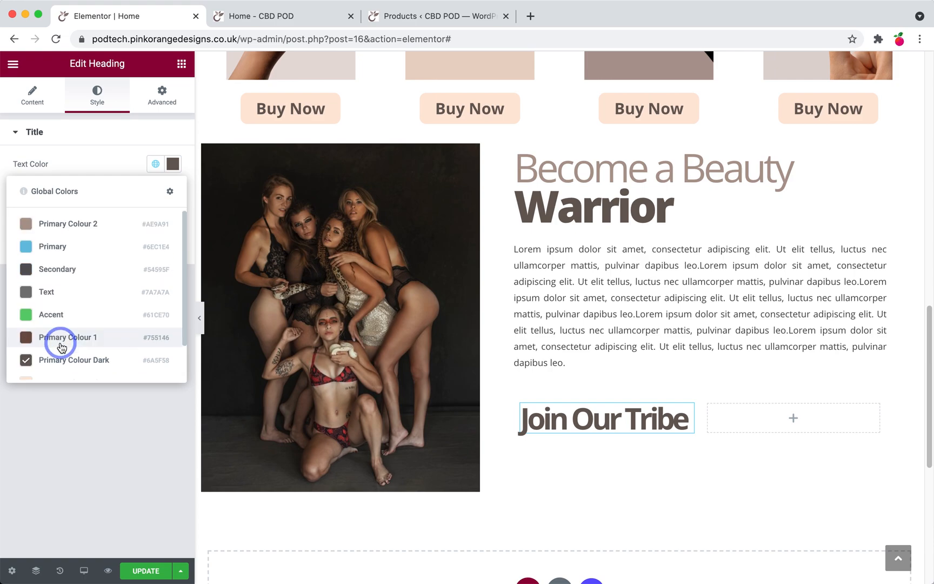
click(56, 232)
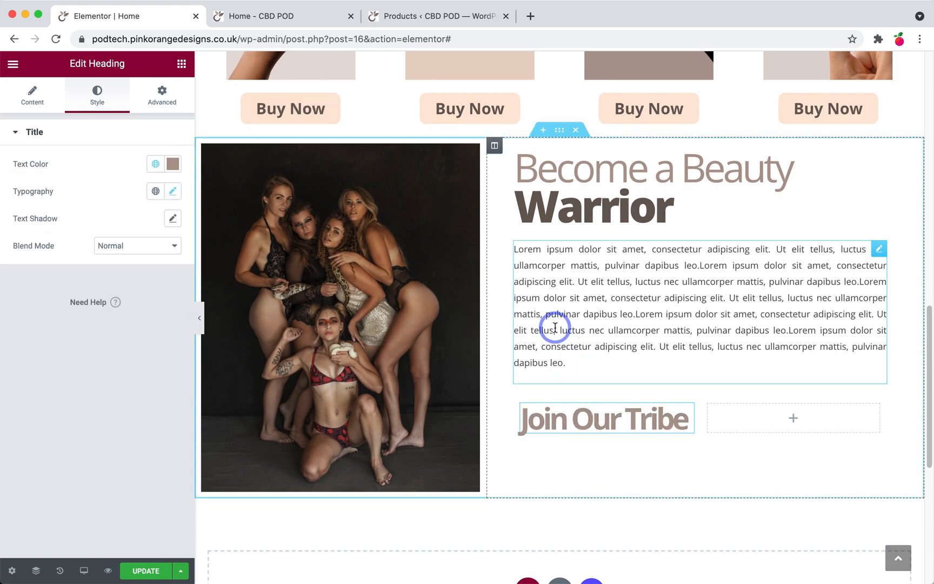
- Duplicate the hero banner's Shop Now button and move the copy into the inner section's empty second column
scroll(562, 324, up, 10)
right_click(835, 464)
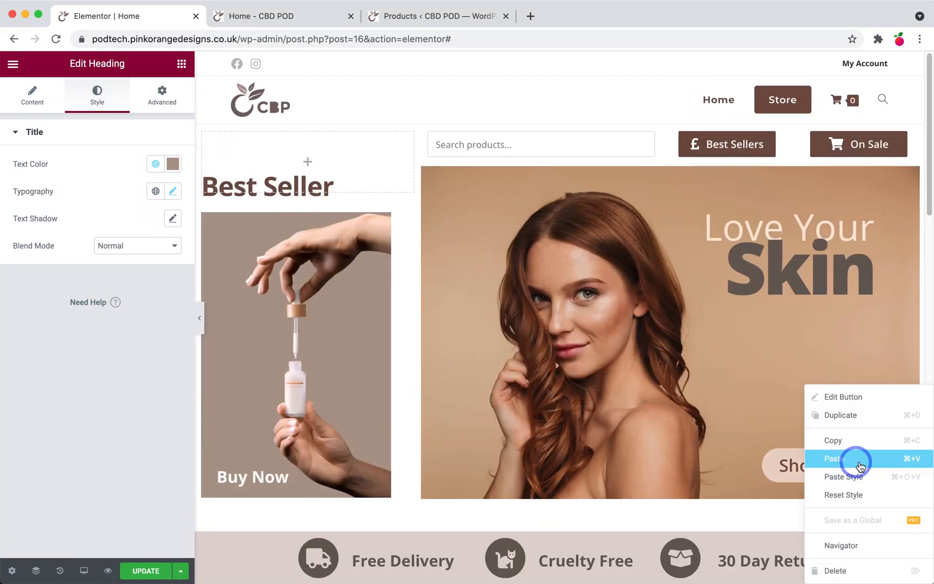
click(832, 447)
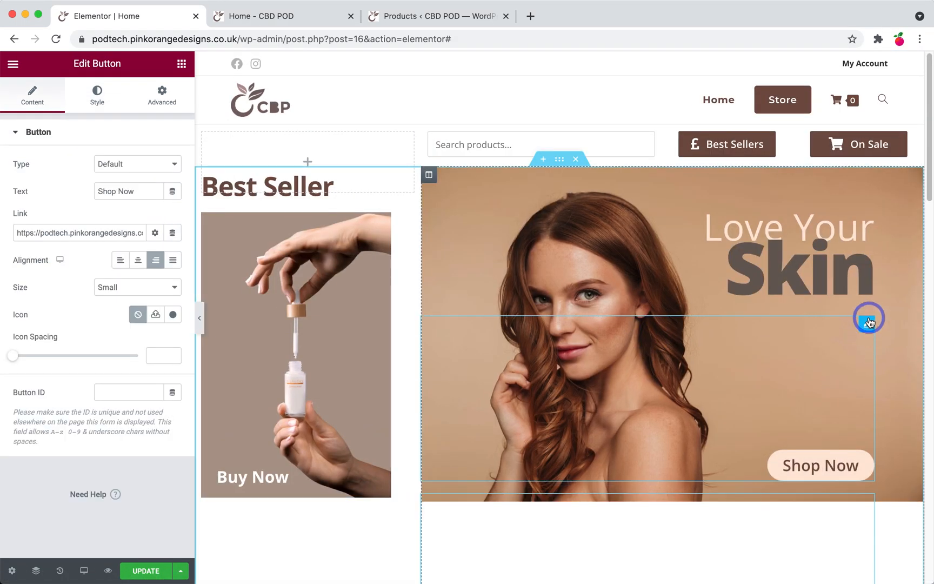
drag(866, 317, 826, 444)
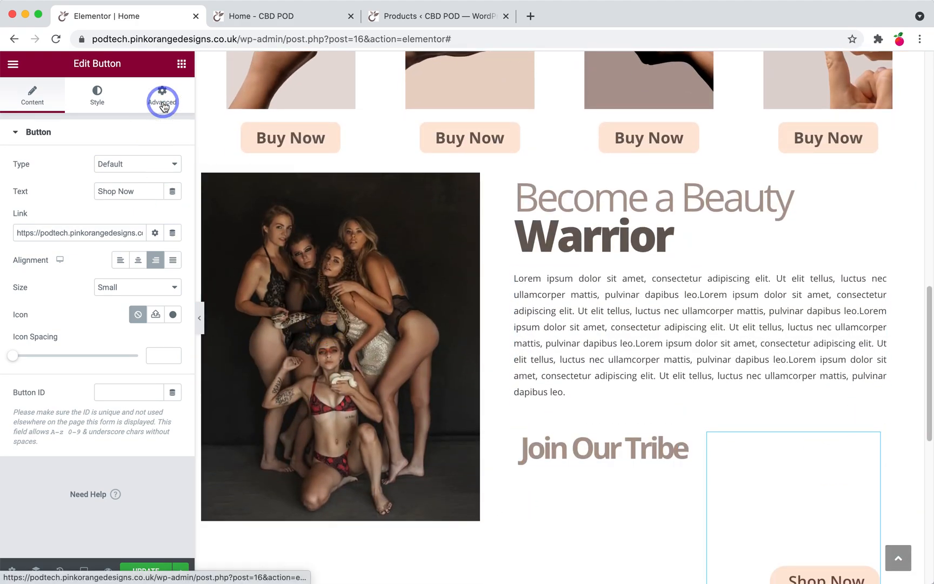
- Set the copied Shop Now button's top margin to 0 and center it in its column
click(161, 96)
drag(56, 179, 18, 177)
text(0)
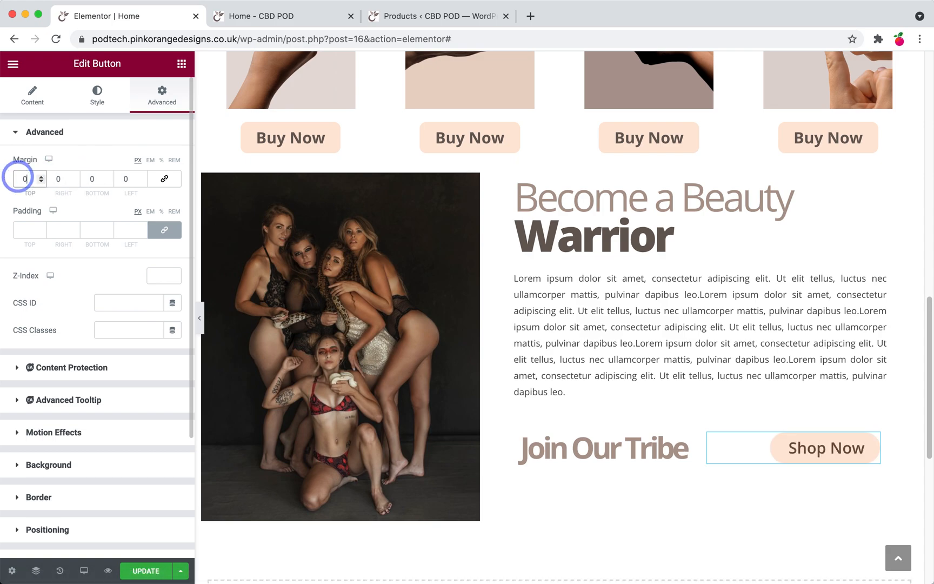
click(31, 105)
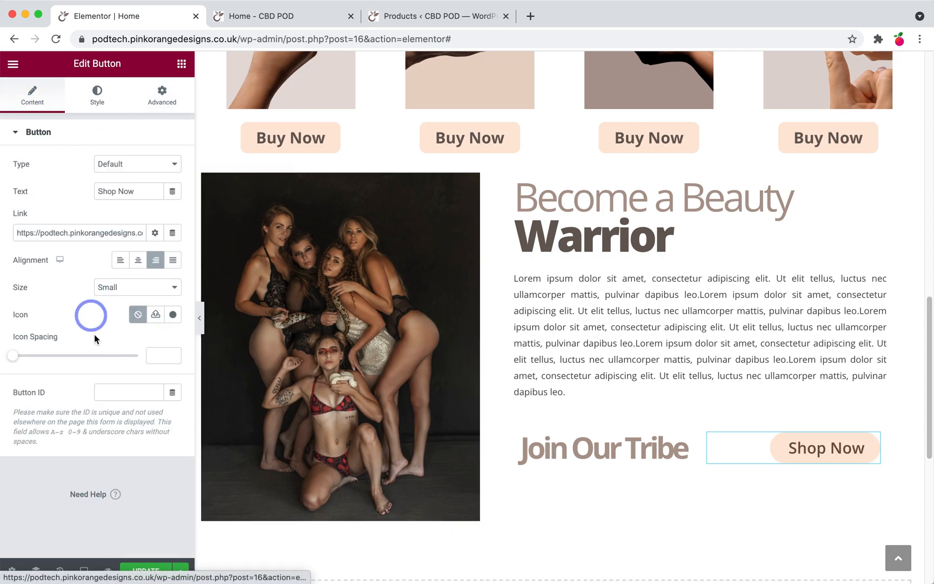
click(141, 264)
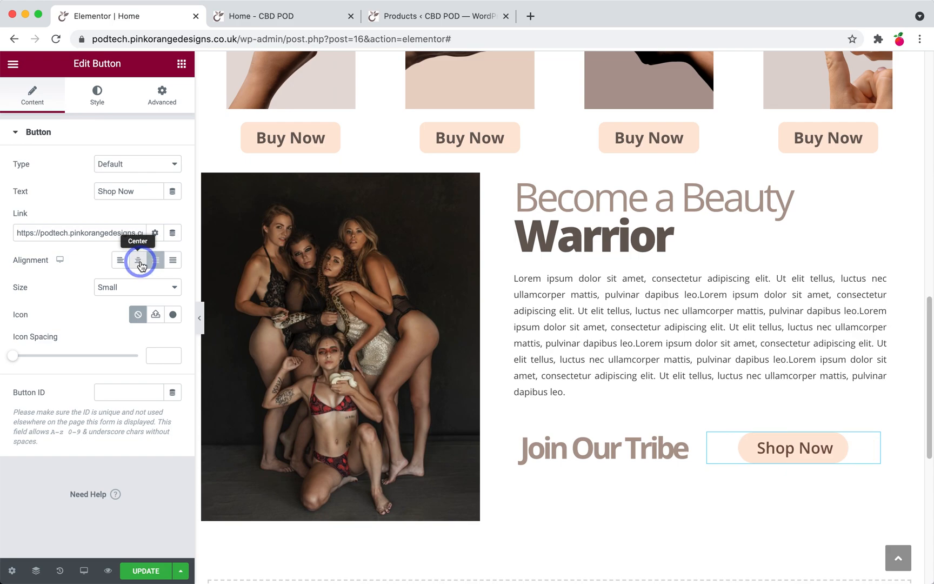
- Change the label of the button beside Join Our Tribe to "Contact Us"
click(120, 190)
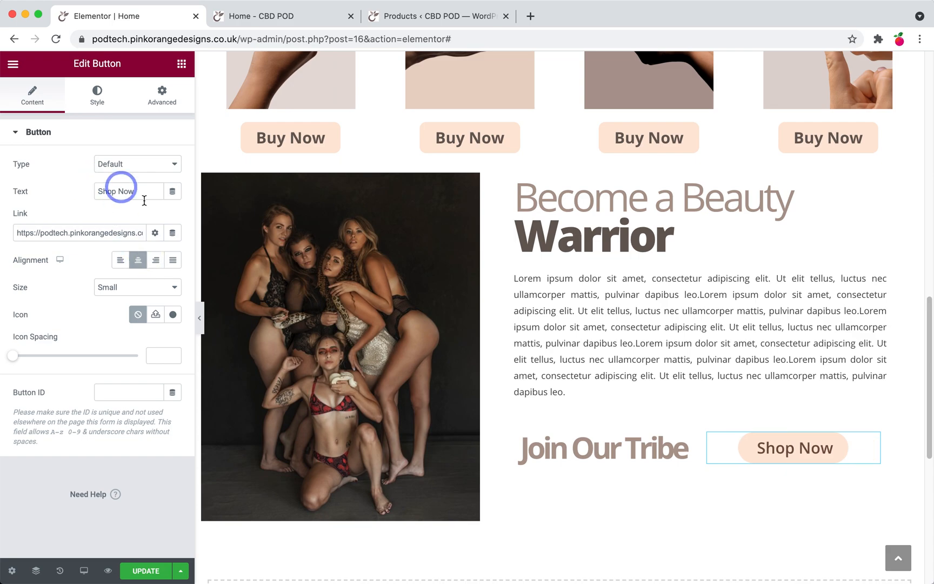
click(123, 192)
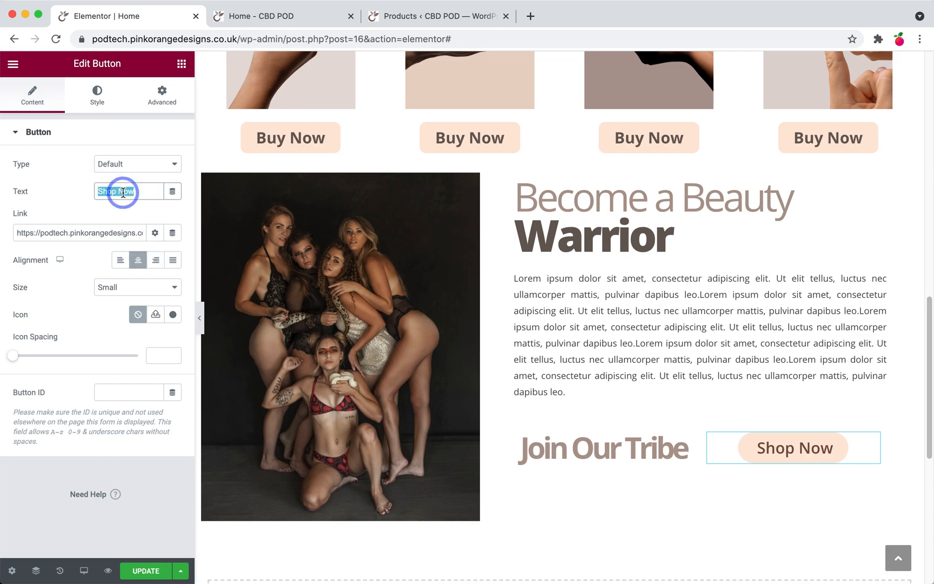
text(Con)
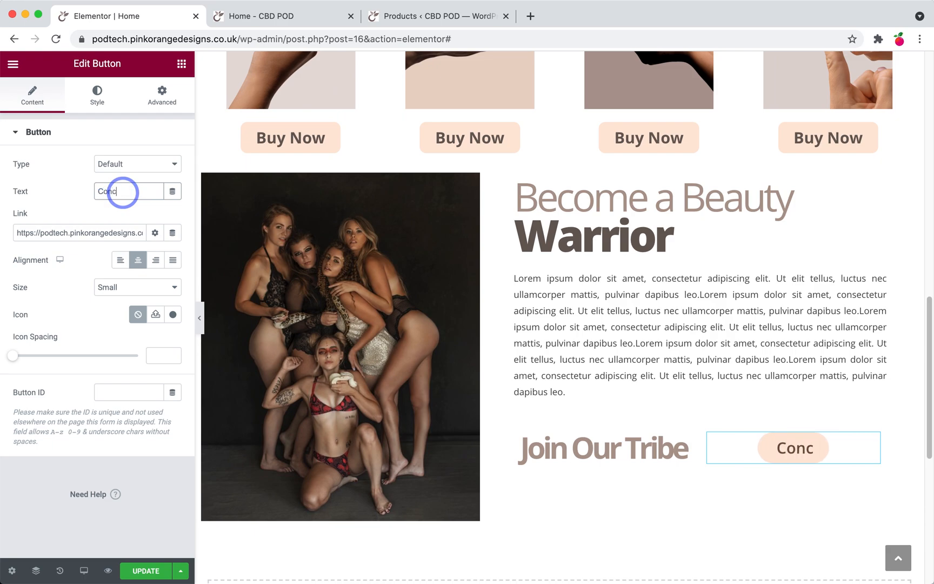
text(tact Us)
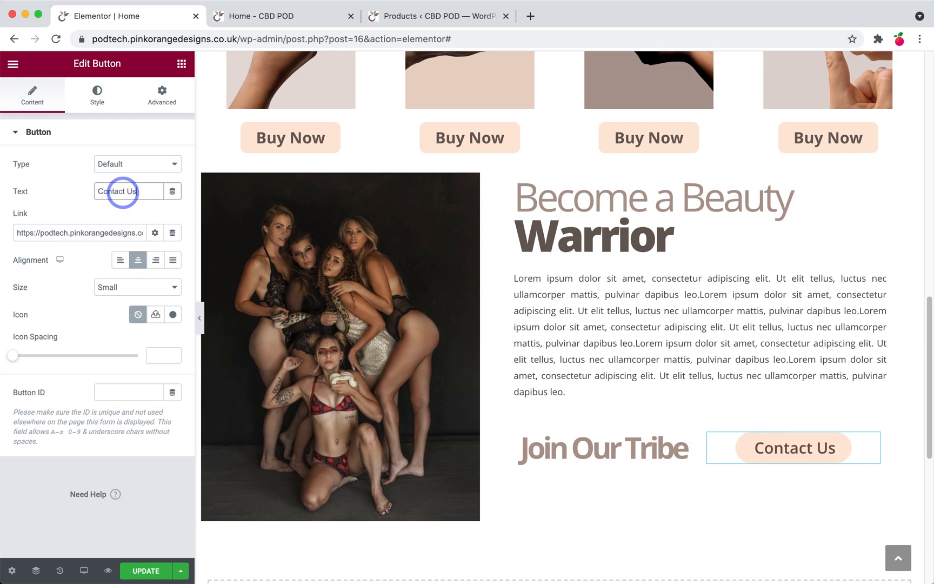
- Copy the Contact Us page's address from the WordPress pages list and set it as the Contact Us button's link
click(461, 18)
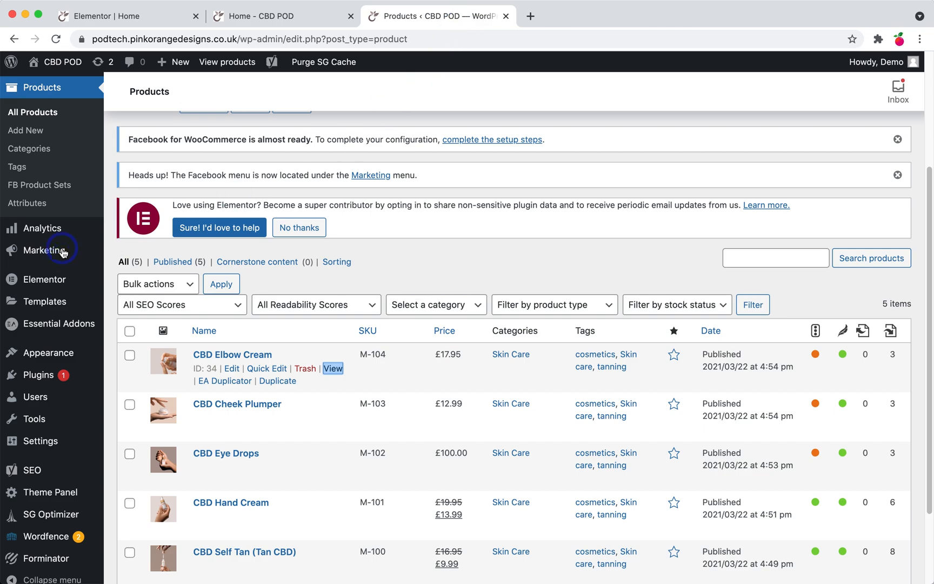
mouse_move(44, 361)
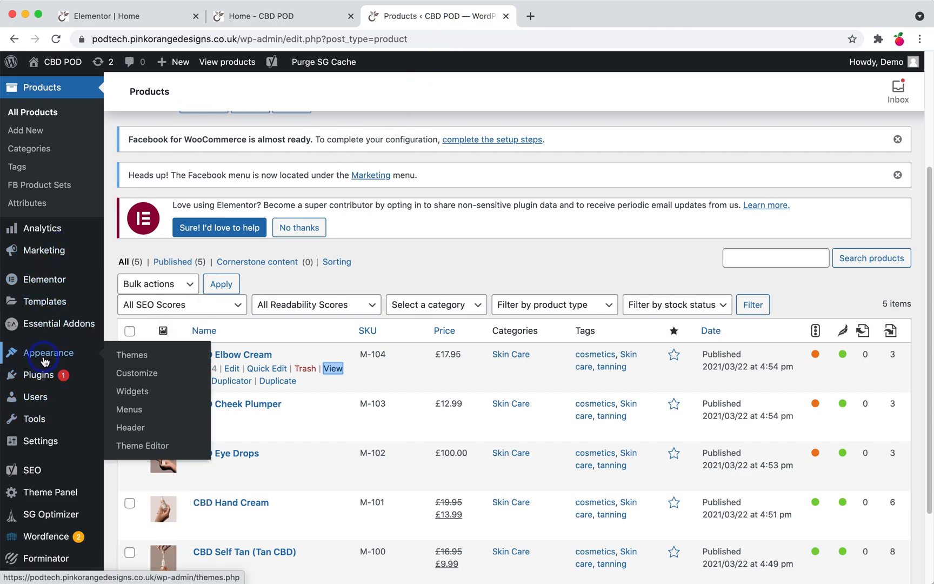
scroll(53, 204, up, 3)
click(45, 194)
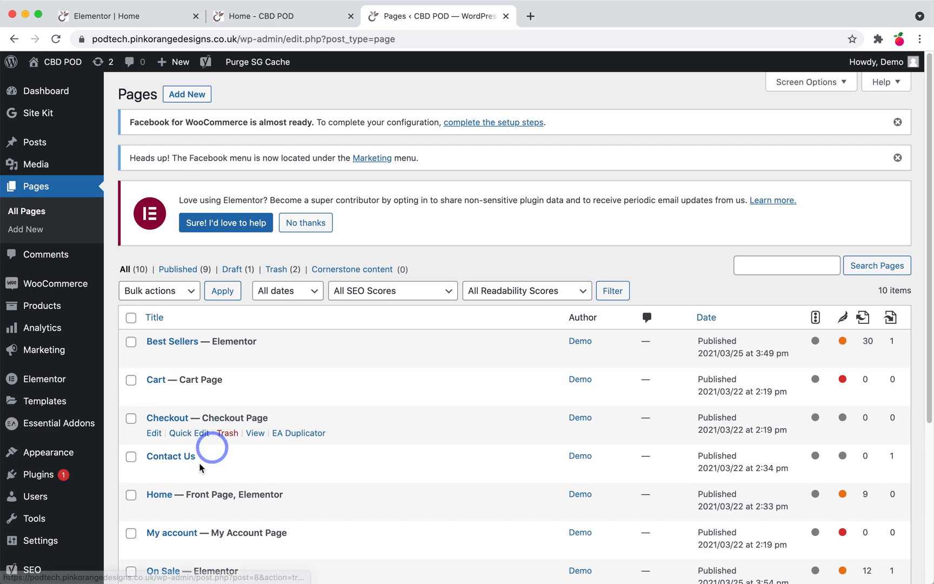
right_click(258, 474)
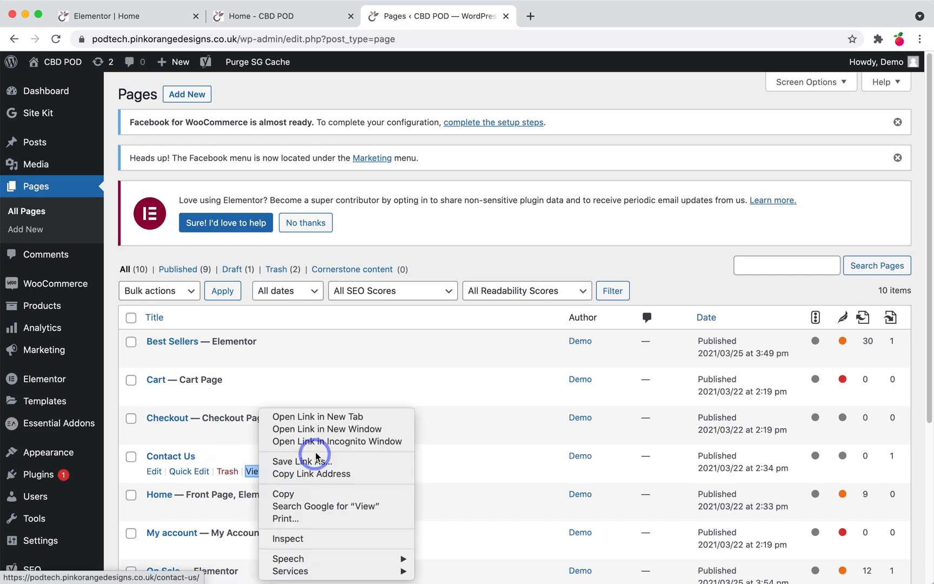
click(314, 473)
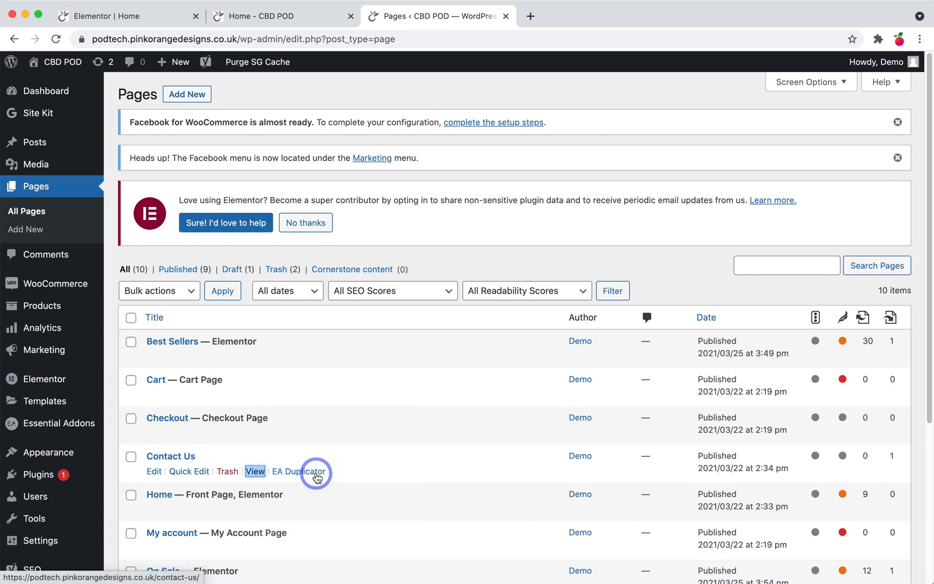
click(147, 15)
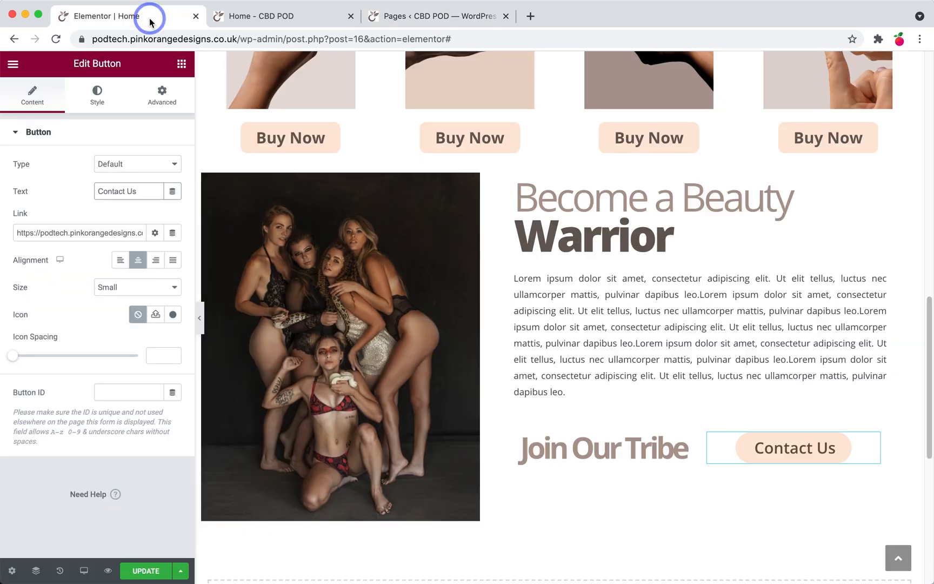
triple_click(106, 231)
key(super+v)
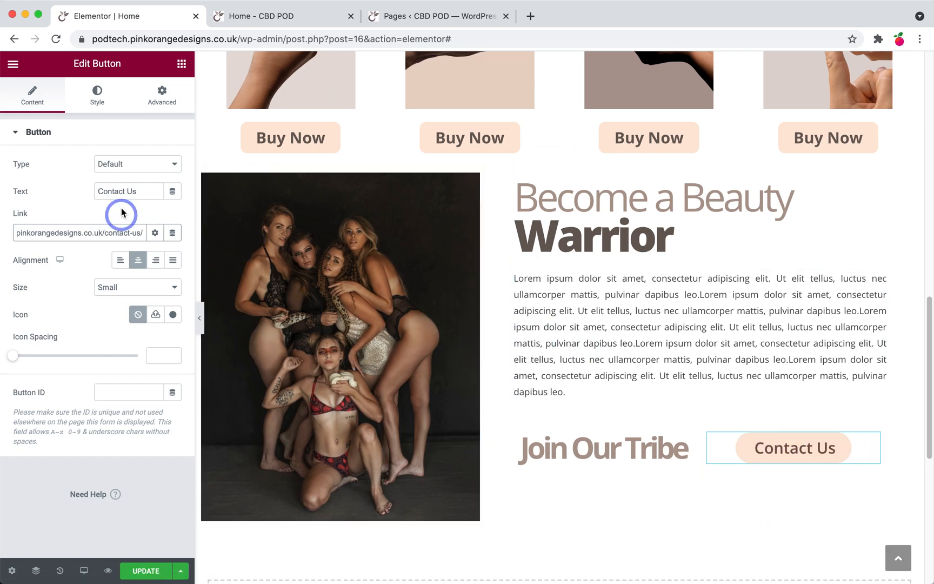
- Set the Contact Us button's background color to the darker beige #E7D1C4
click(109, 102)
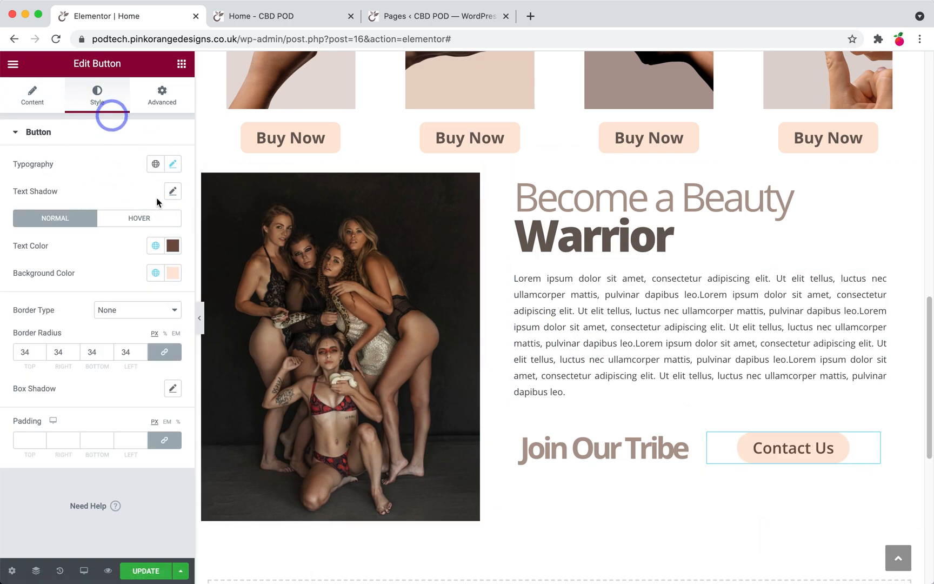
click(166, 275)
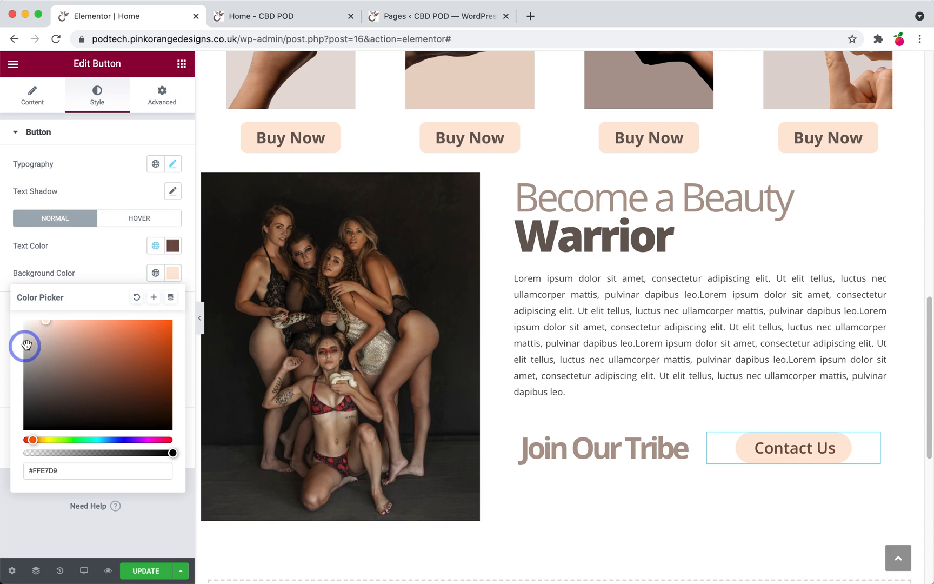
click(46, 332)
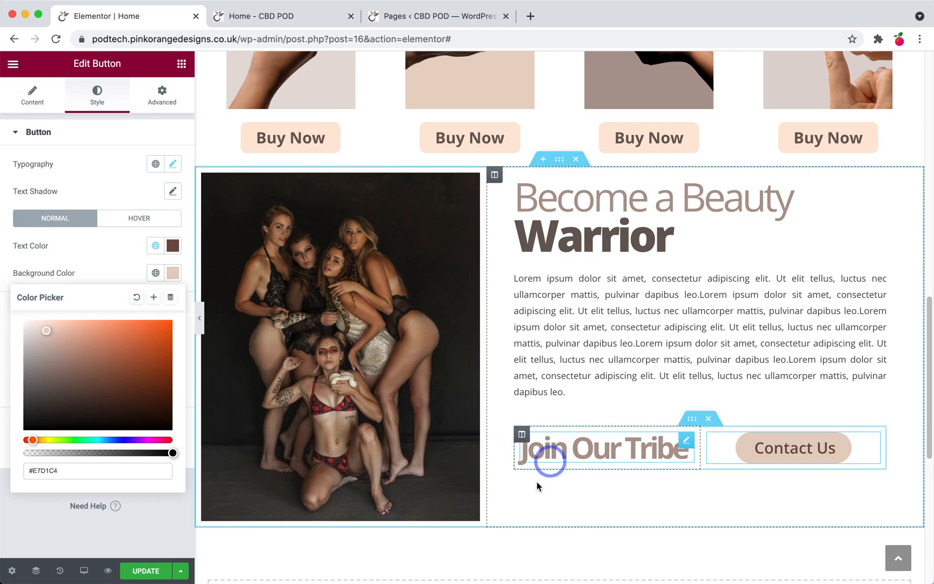
- Unlink the margins of the inner section holding Join Our Tribe and set its top margin to 73 px
click(691, 420)
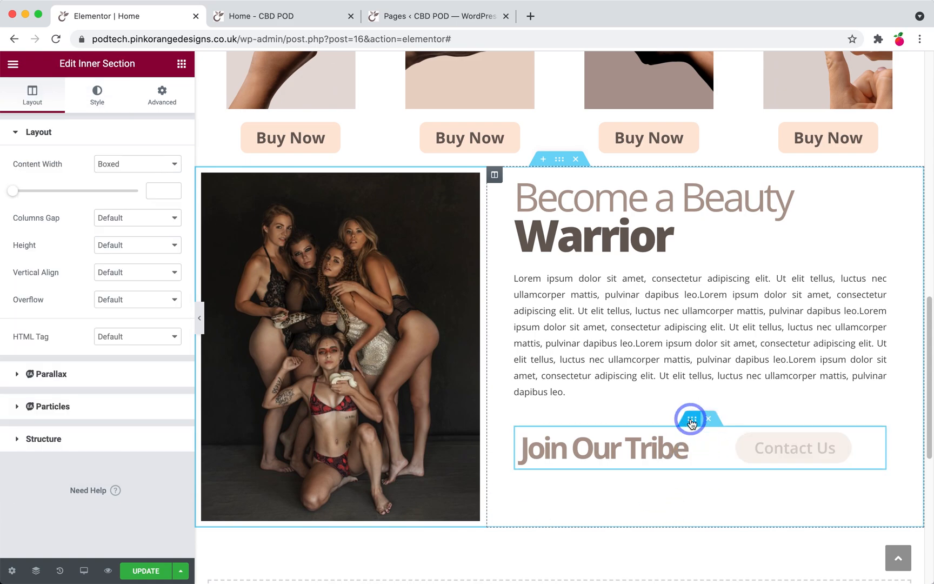
click(162, 95)
click(165, 181)
click(40, 182)
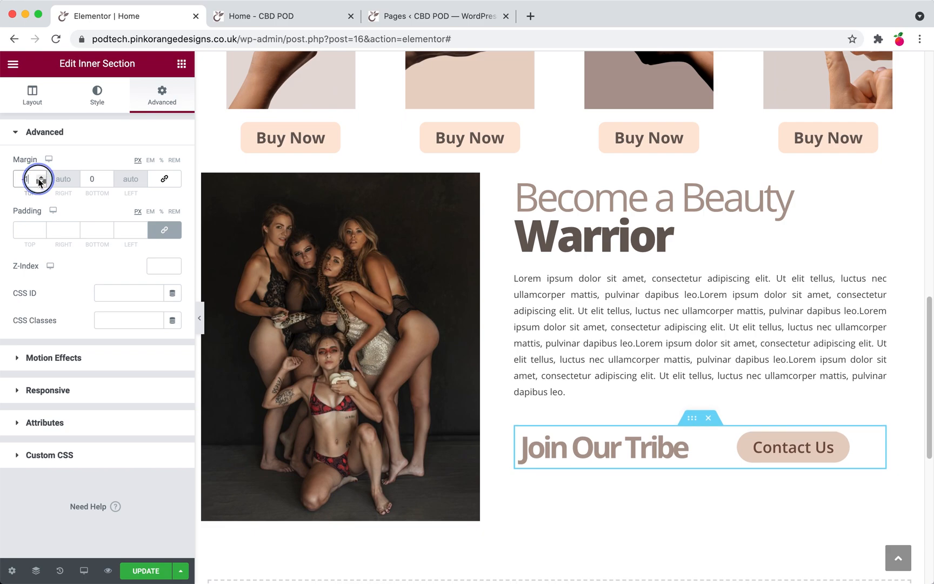
click(39, 176)
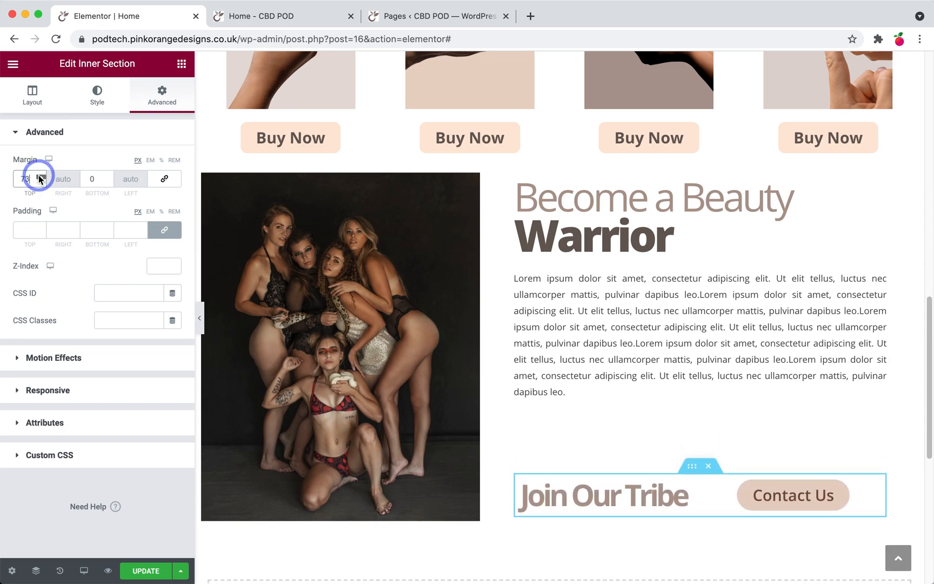
- Save the page and reload the home page preview to check the spacing around the Become a Beauty Warrior section
click(142, 576)
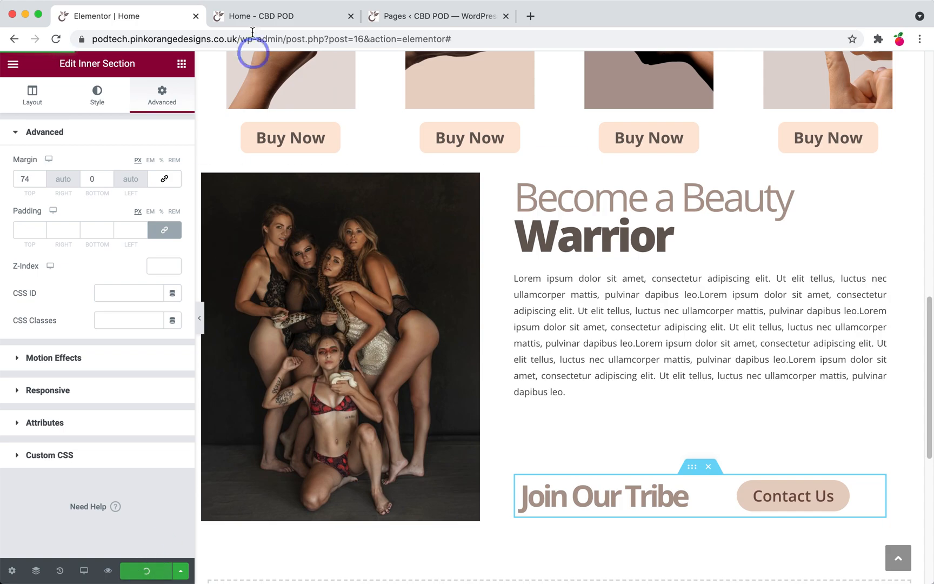
click(277, 19)
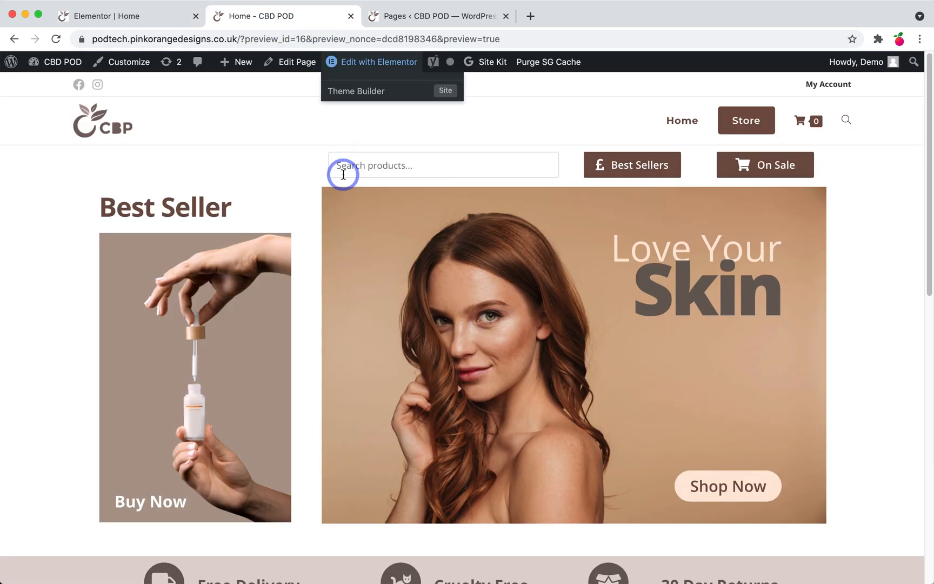
key(super+r)
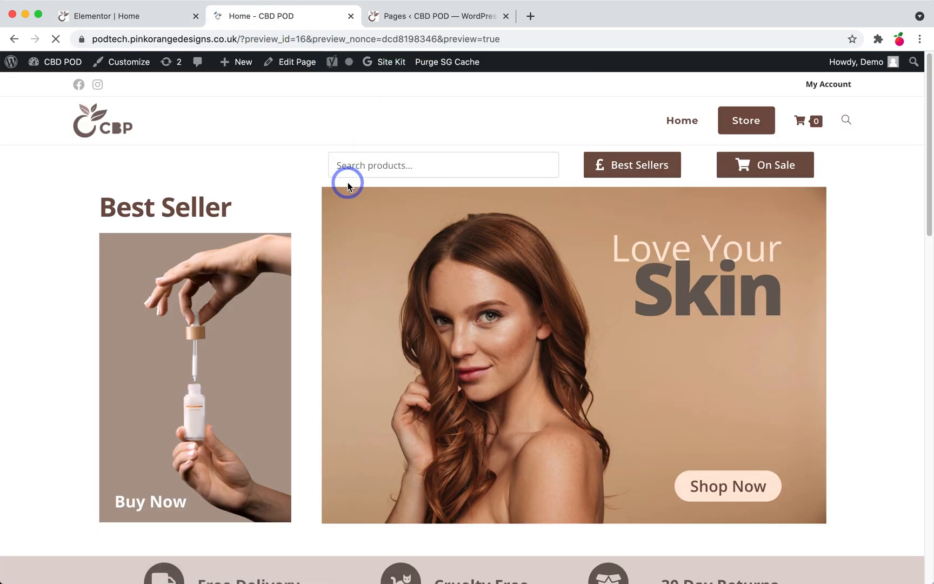
scroll(348, 187, down, 5)
scroll(347, 186, down, 8)
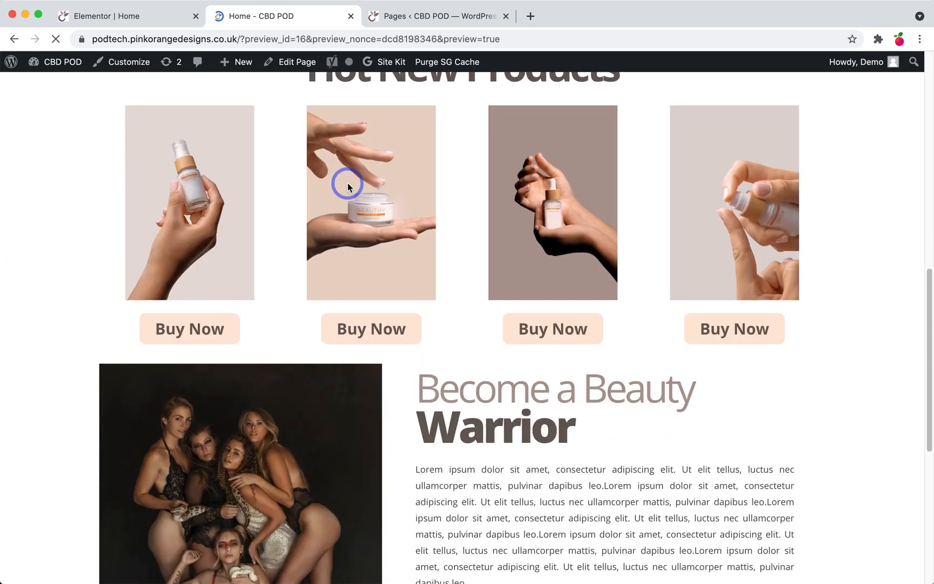
scroll(394, 259, up, 3)
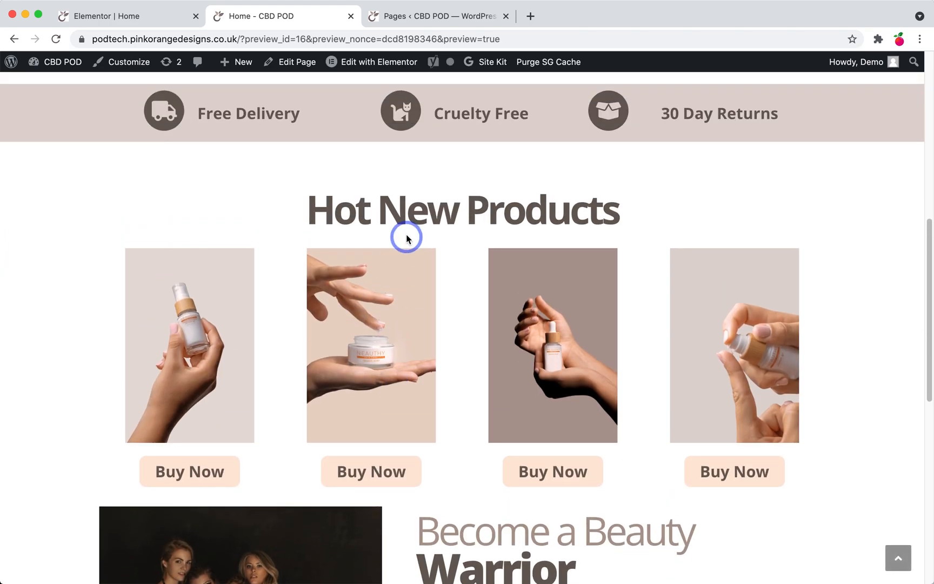
scroll(408, 335, down, 5)
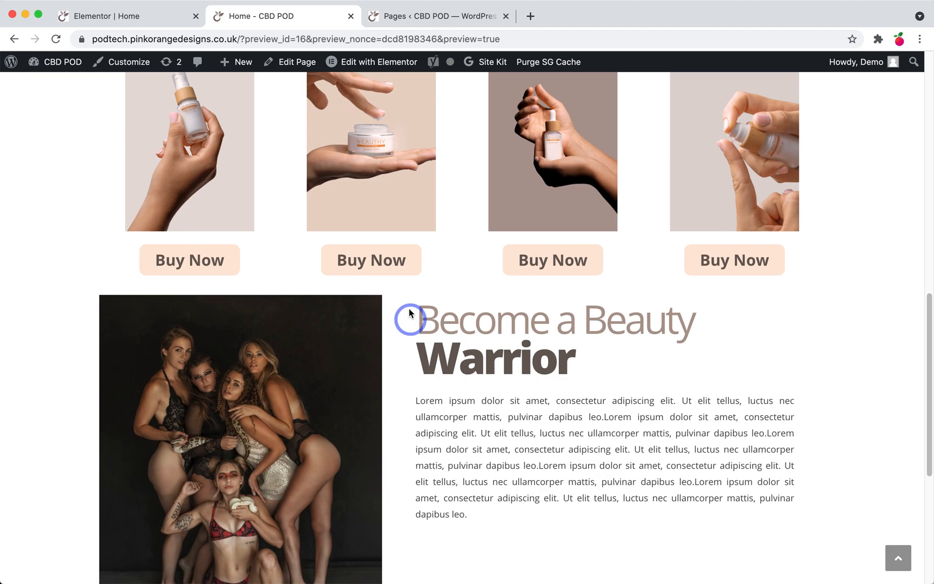
- Back in the editor, unlink the margins of the inner section holding the four Hot New Products images and set its top margin to 14 px
click(158, 16)
scroll(581, 238, up, 3)
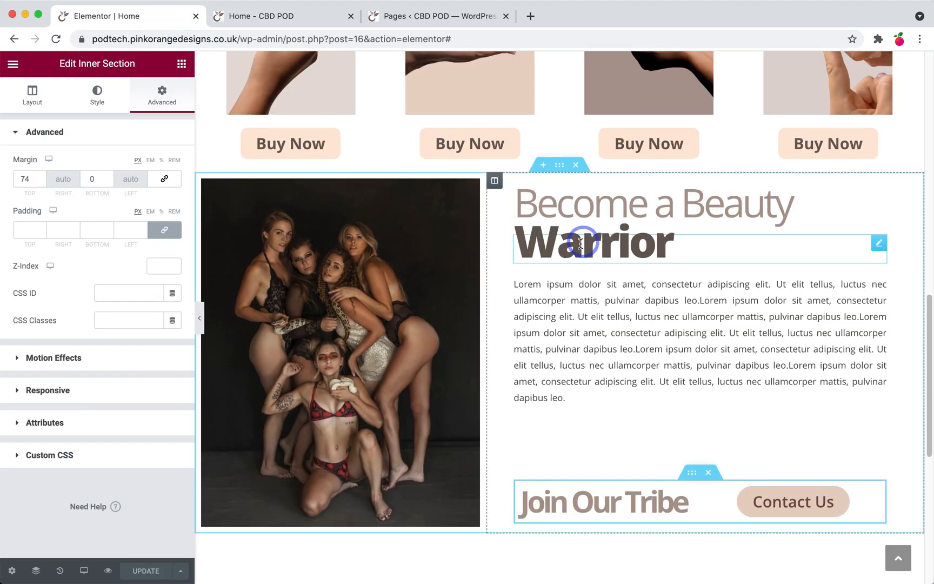
scroll(579, 229, up, 5)
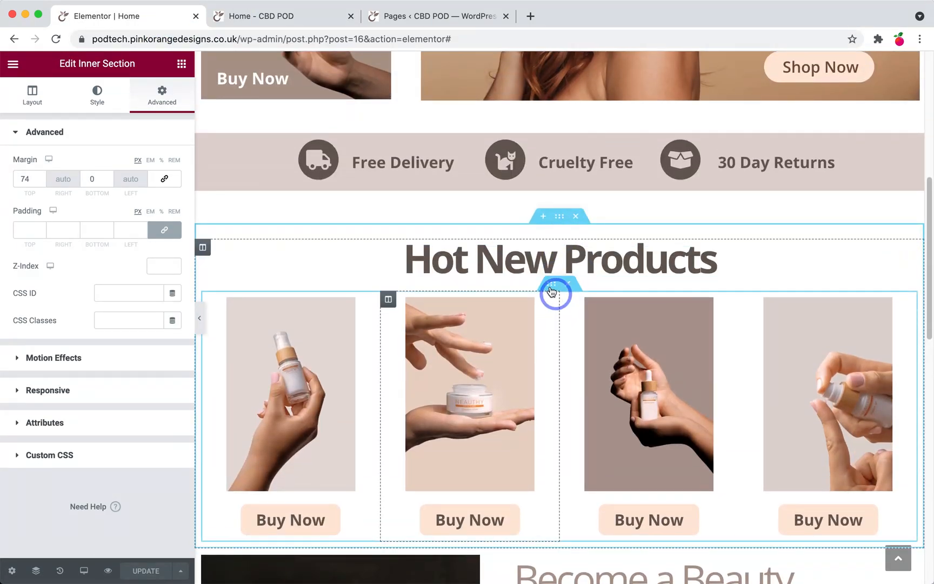
click(550, 285)
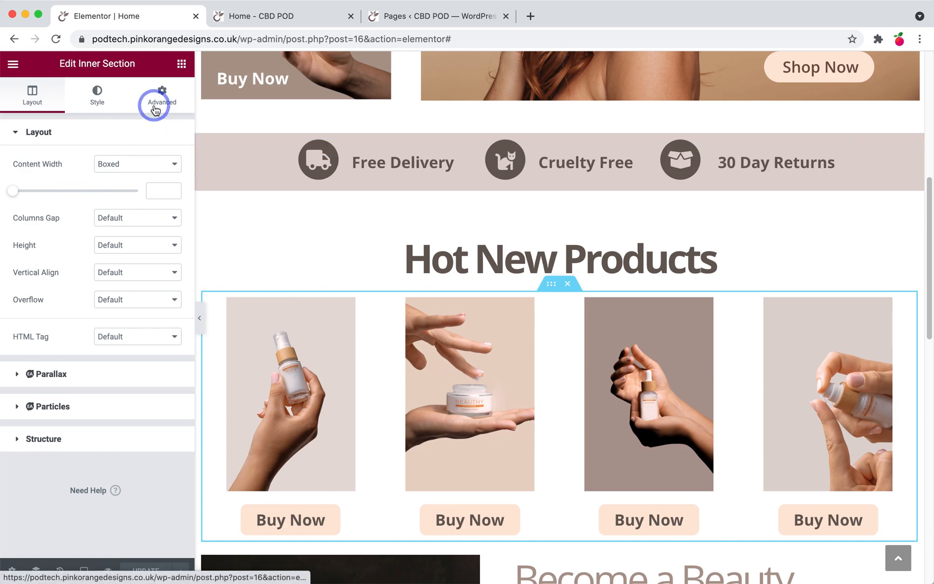
click(156, 100)
click(164, 178)
click(27, 180)
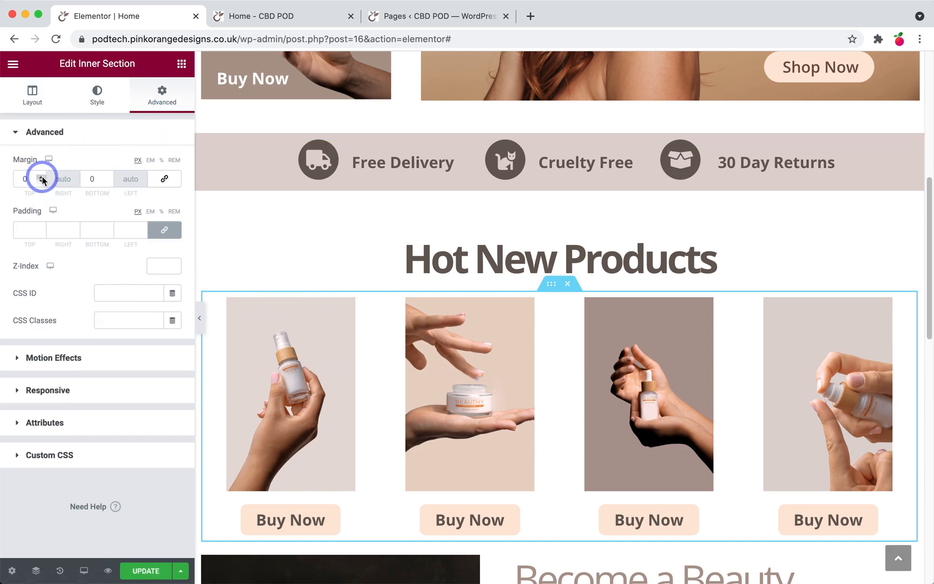
drag(41, 178, 41, 178)
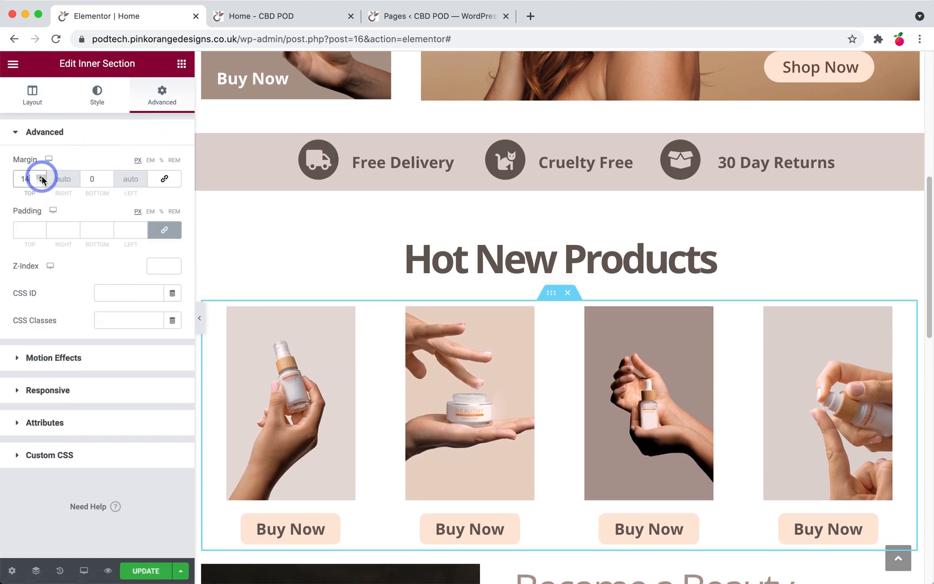
- Set the top and bottom margins of the Become a Beauty Warrior section to 50 px and save the page
scroll(577, 340, down, 7)
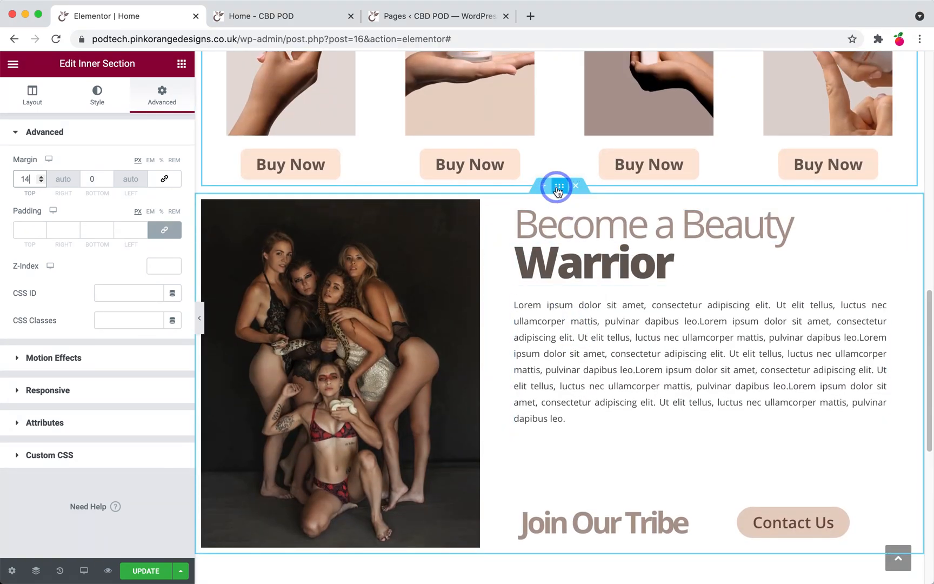
click(558, 187)
click(163, 91)
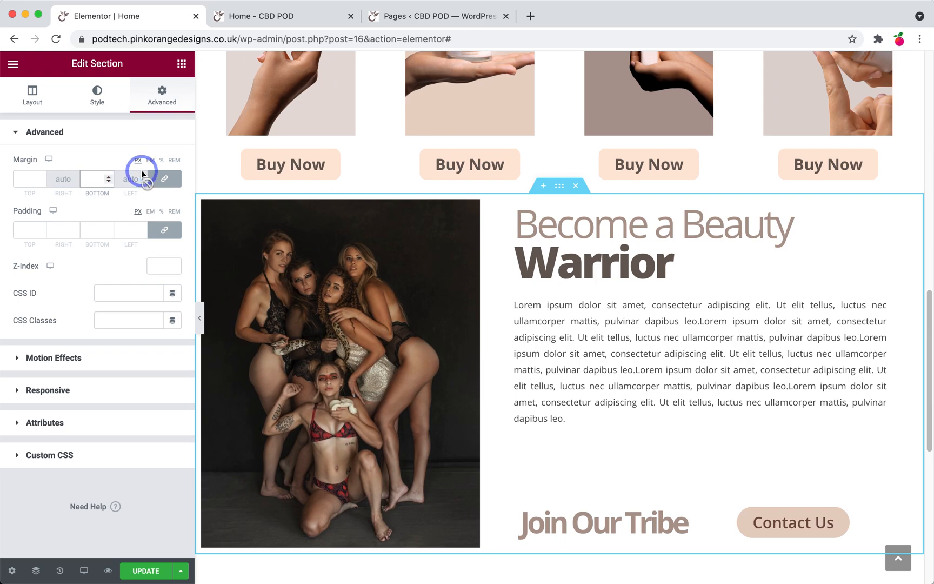
text(50)
click(145, 569)
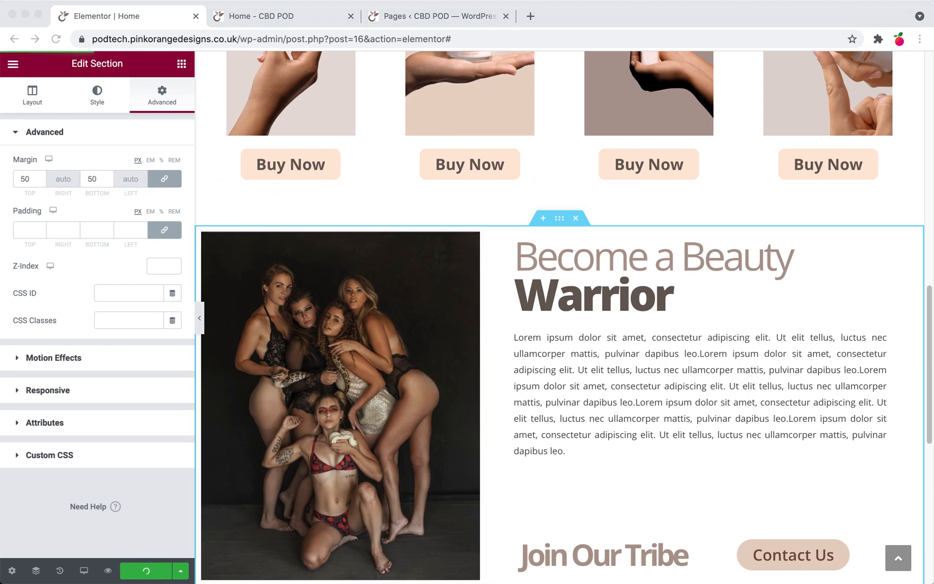
- Check the Exclusive Offer block in Photoshop's Layout.psd, and add a single-column section below Become a Beauty Warrior in the page editor
drag(0, 141, 552, 5)
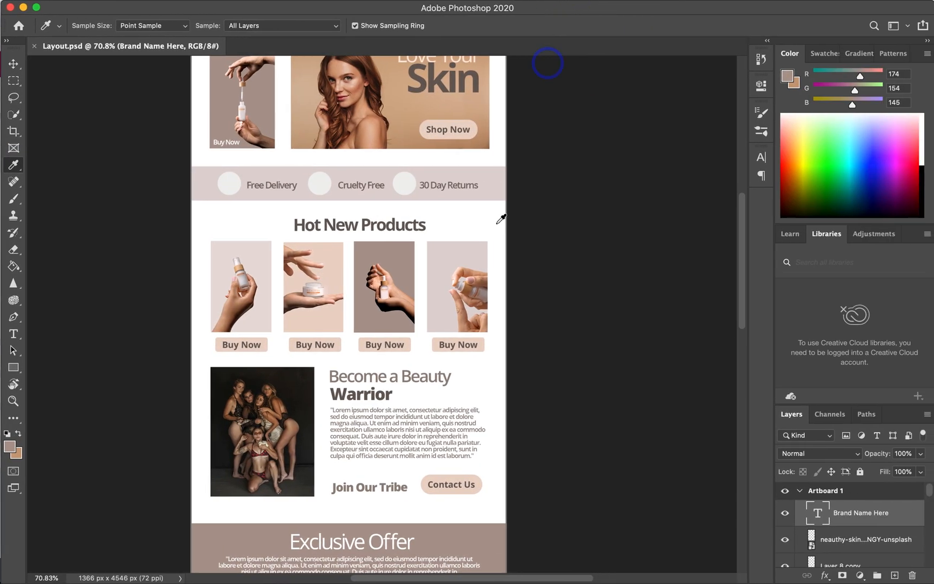
scroll(383, 364, down, 4)
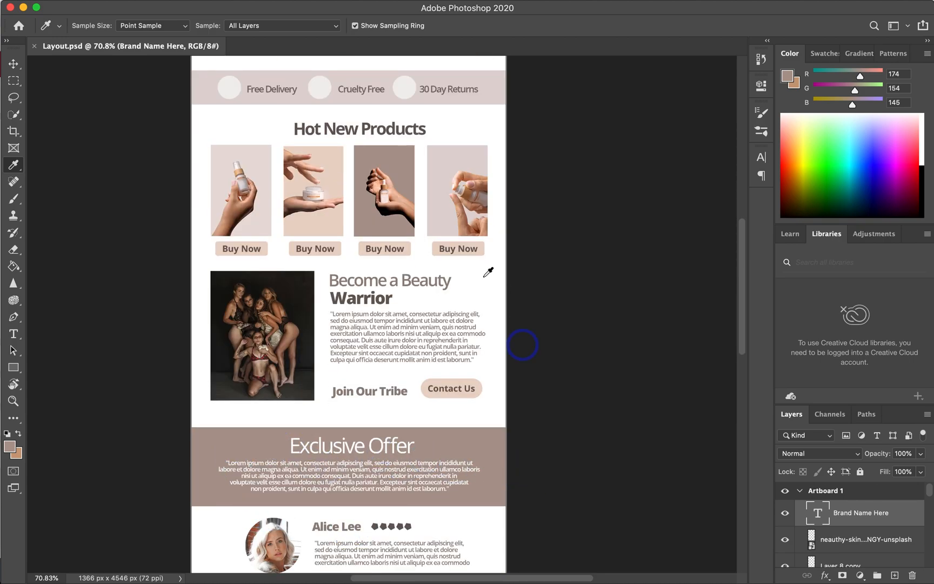
drag(679, 11, 0, 108)
scroll(701, 421, down, 8)
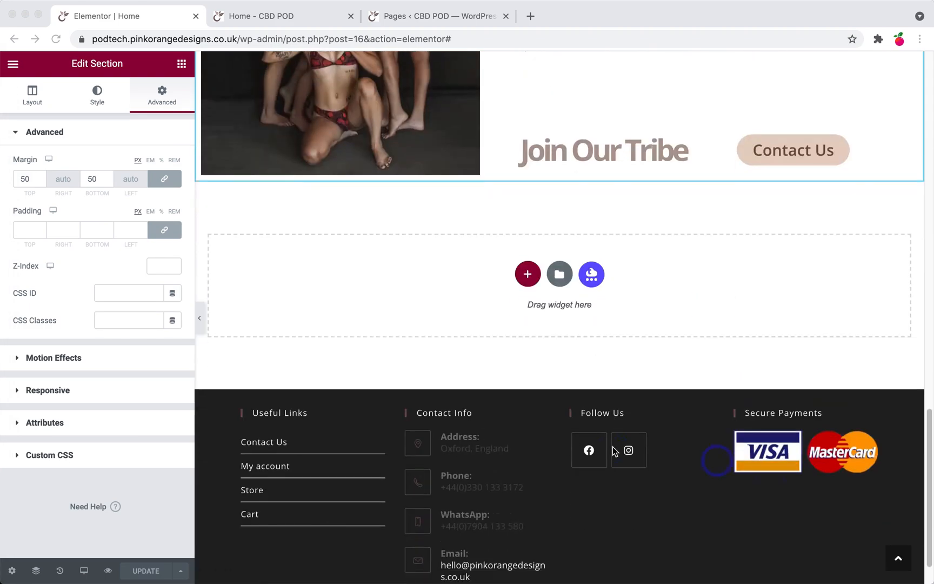
click(529, 228)
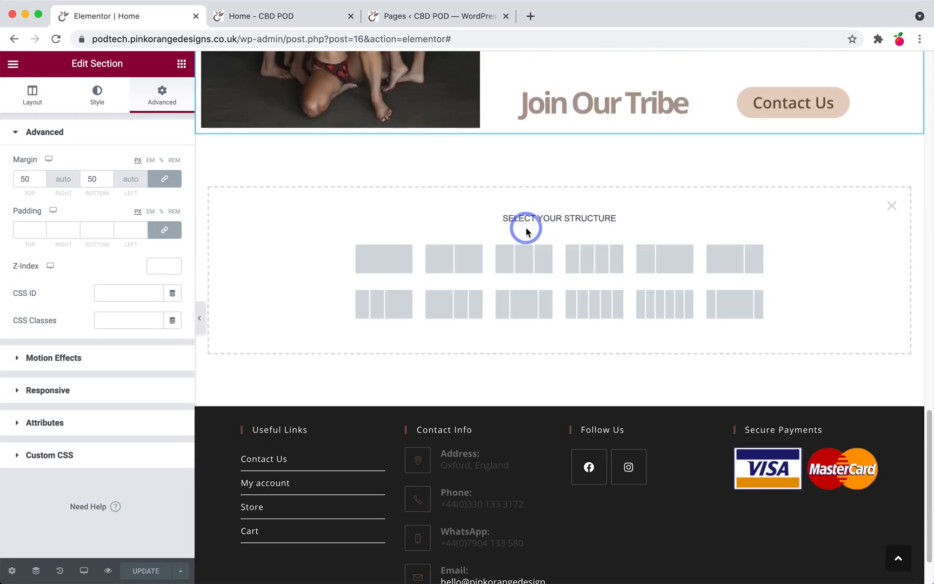
click(365, 259)
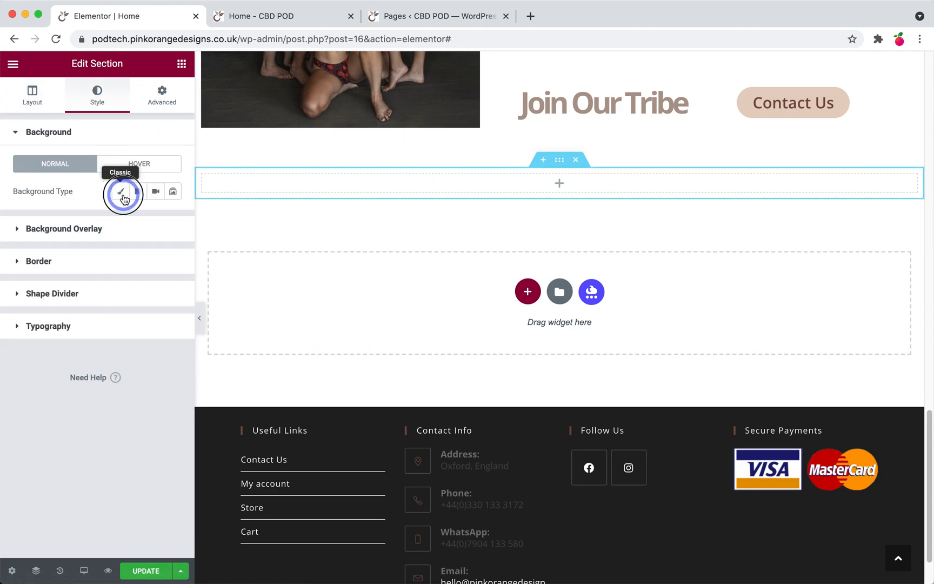
- Give the new single-column section a classic background in the custom taupe color #B7ACAA
click(124, 198)
click(154, 220)
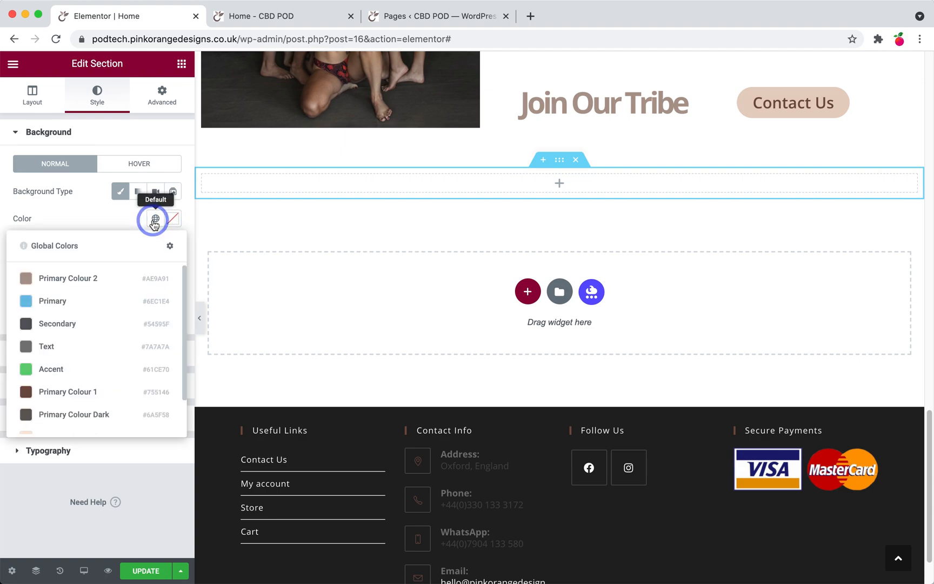
click(87, 399)
click(154, 222)
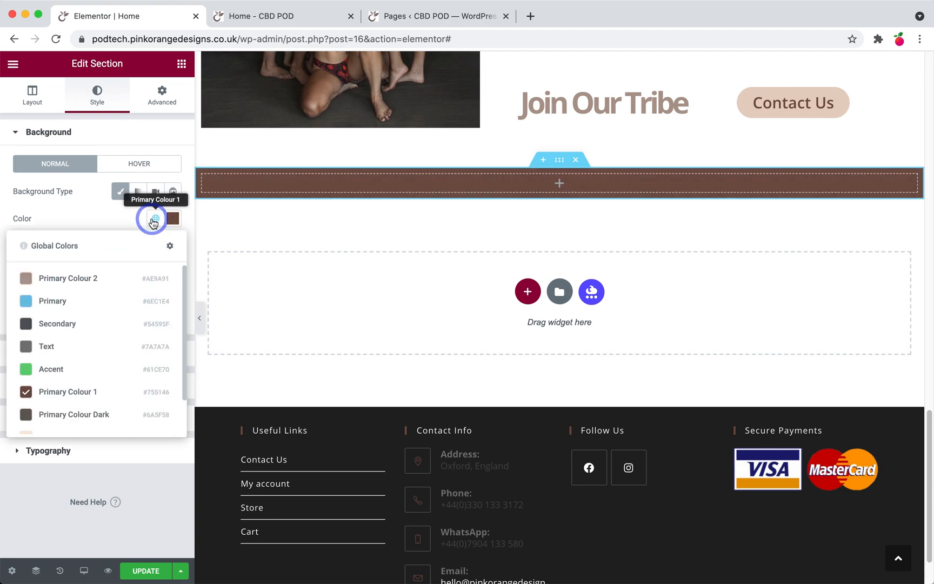
scroll(108, 315, down, 2)
click(81, 416)
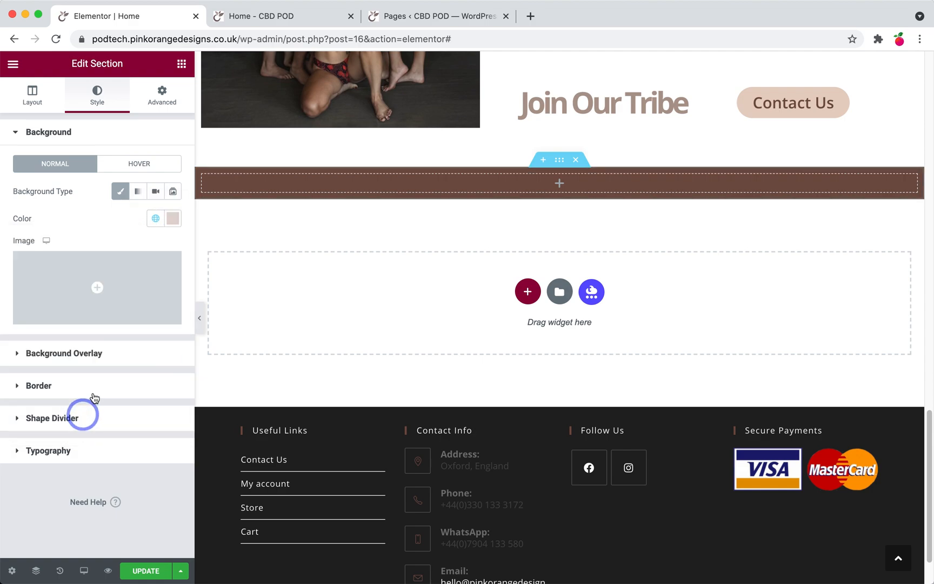
click(140, 313)
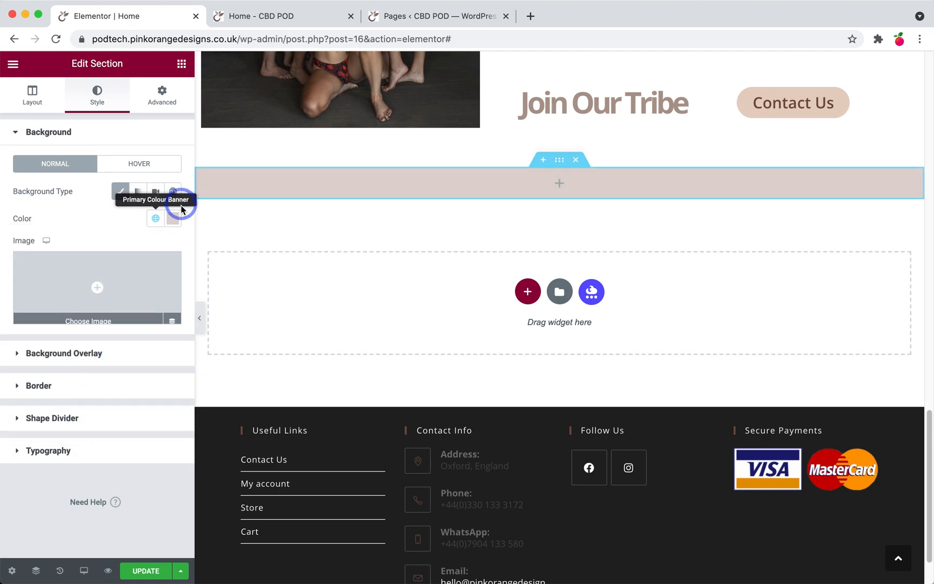
click(171, 218)
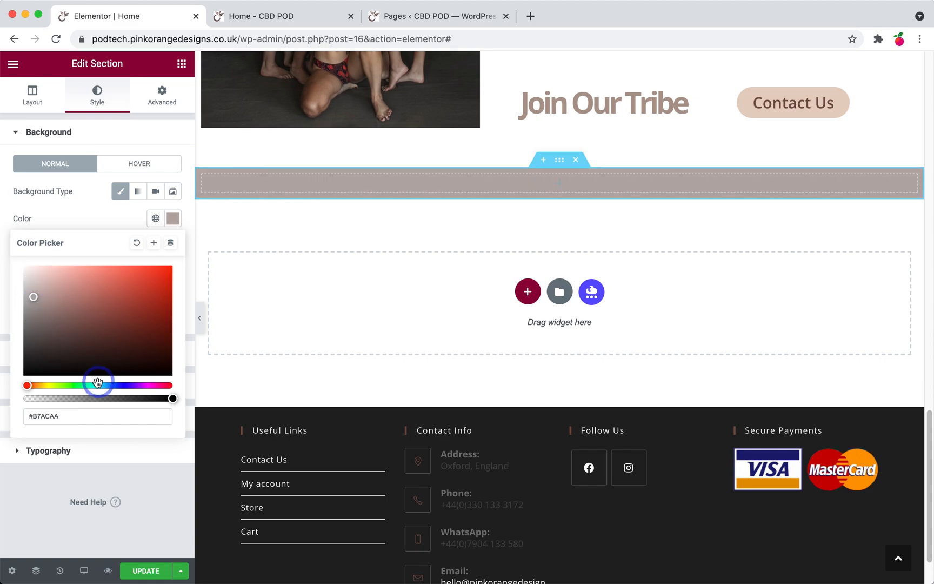
- Duplicate the Become a Beauty heading and move the copy into the new taupe section
scroll(513, 250, up, 7)
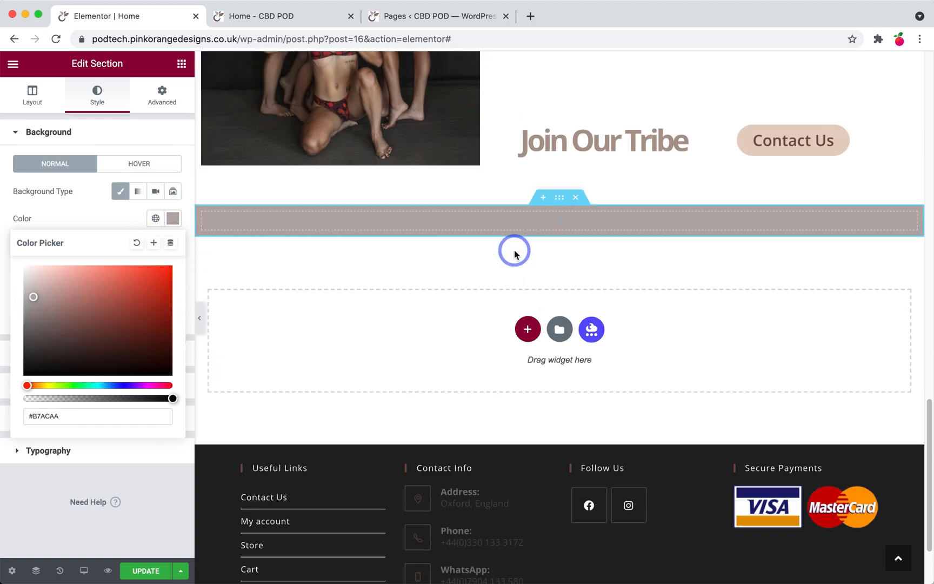
right_click(618, 164)
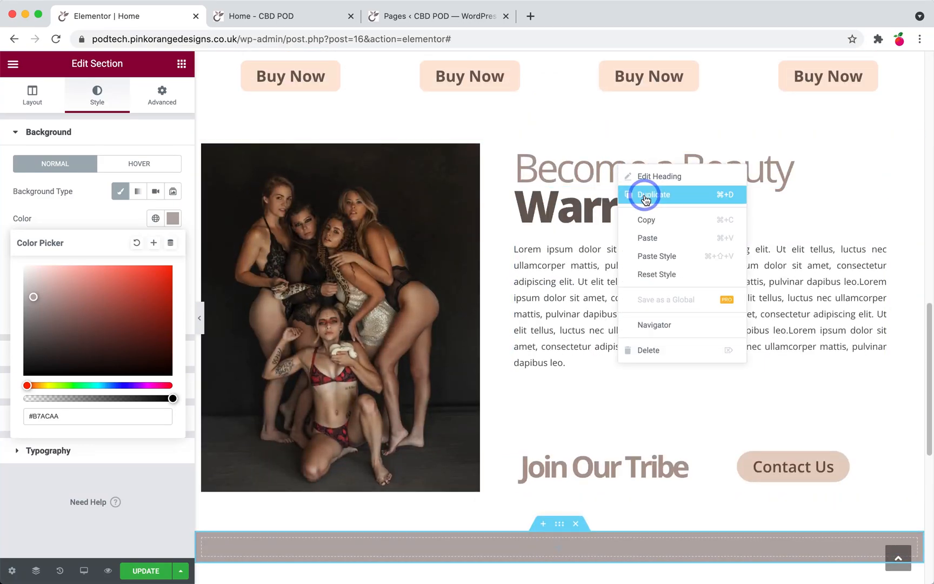
click(645, 191)
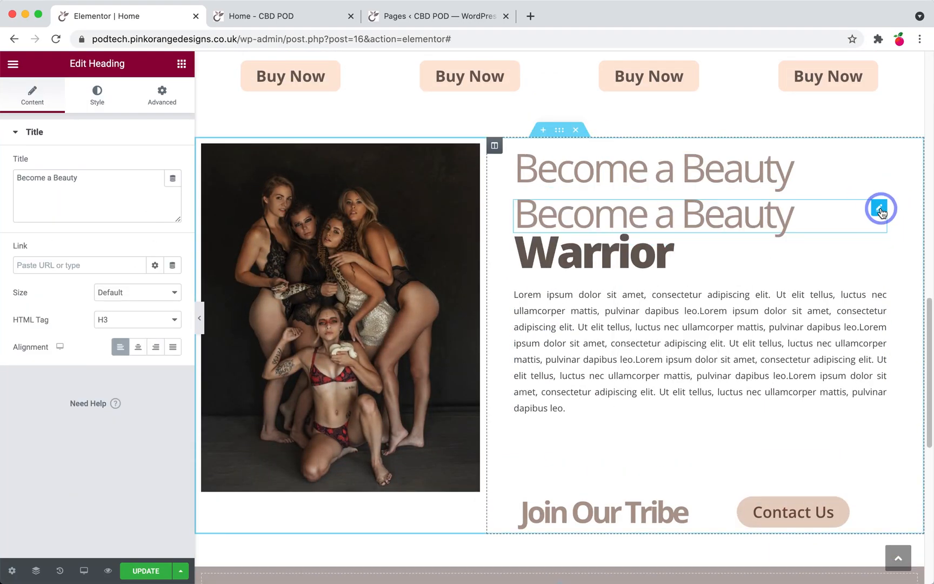
drag(880, 210, 555, 118)
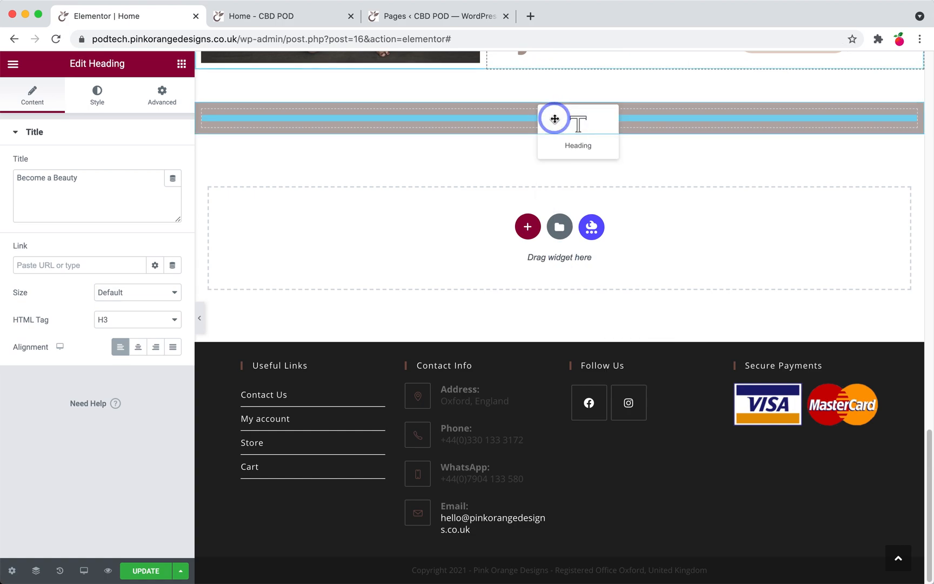
- Center the copied heading, change its text to "Exclusive Offer" and set its HTML tag to H5
click(61, 185)
click(137, 345)
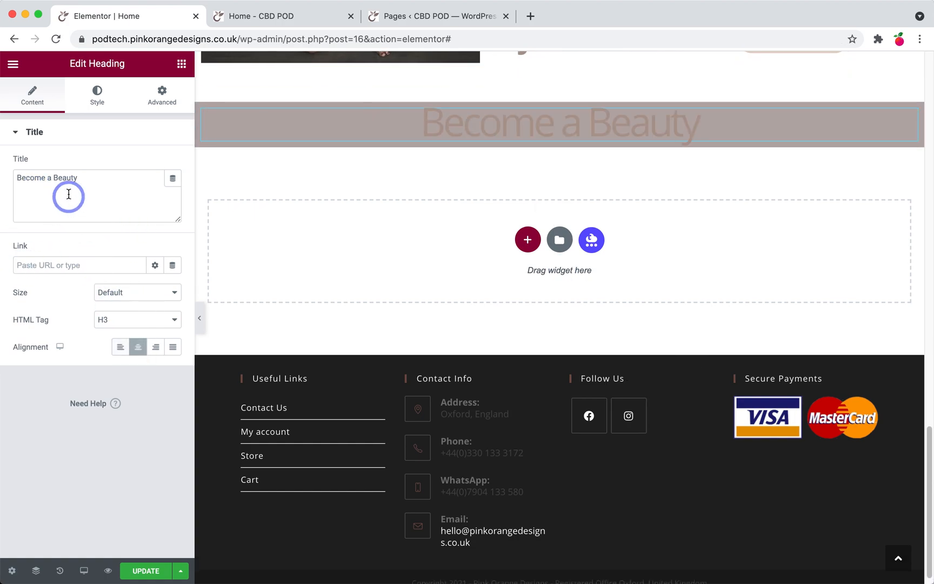
double_click(65, 177)
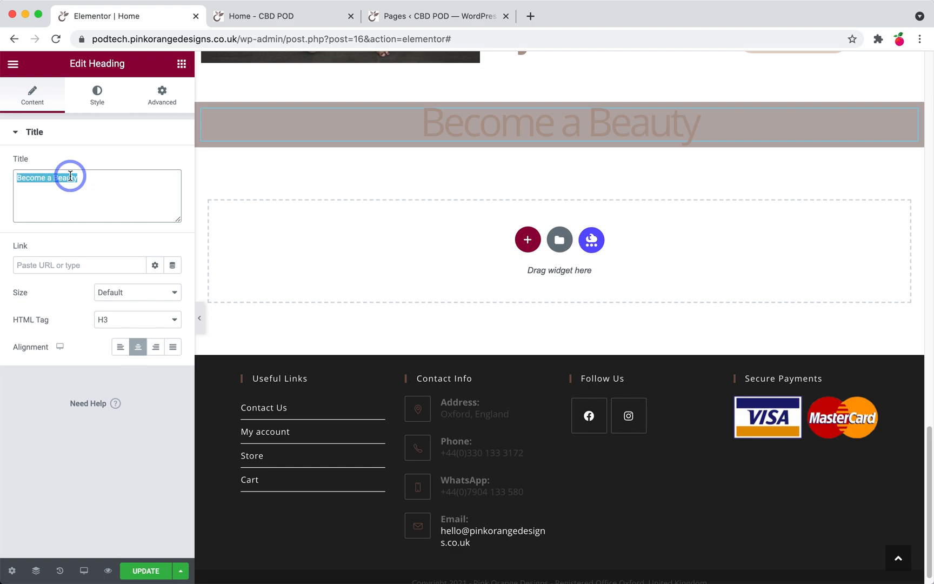
text(Ex)
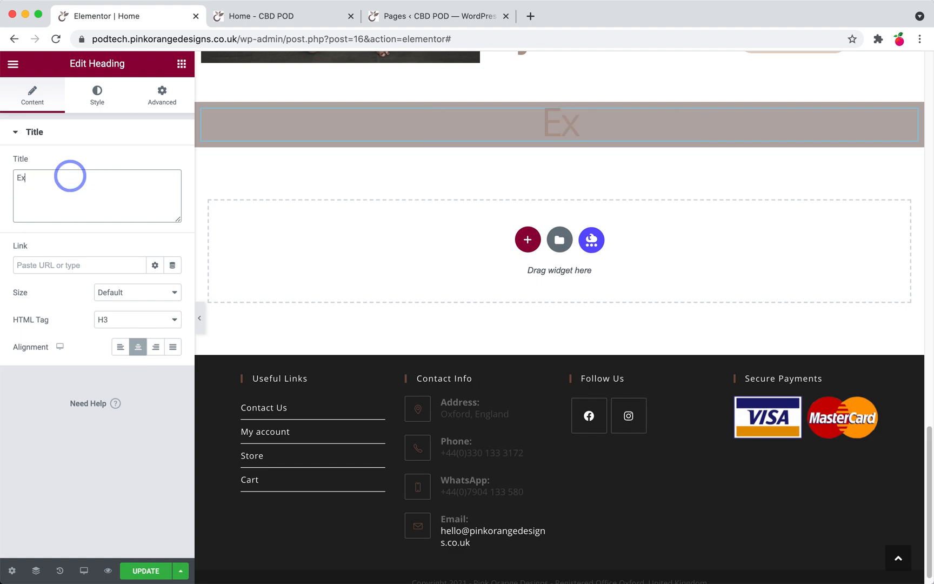
text(clusive Offer)
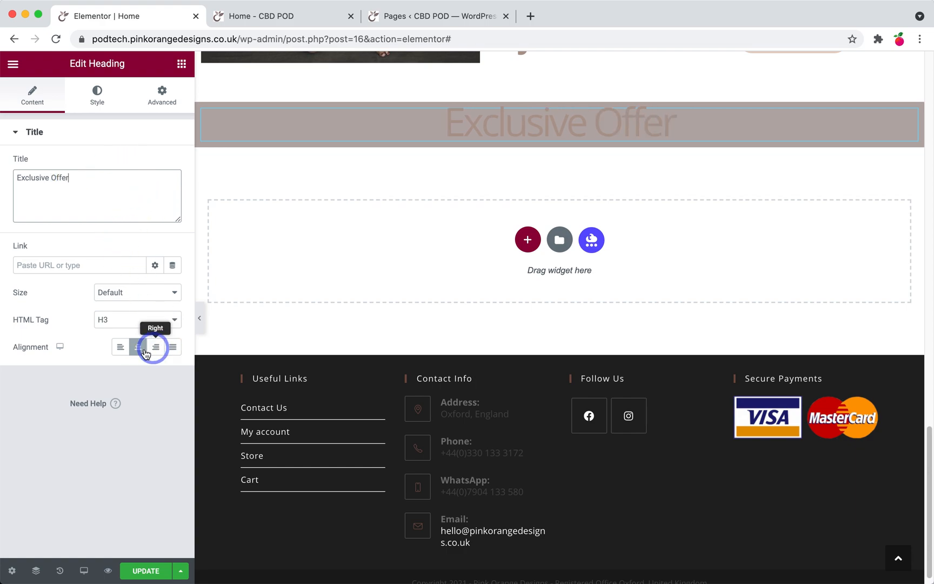
click(119, 319)
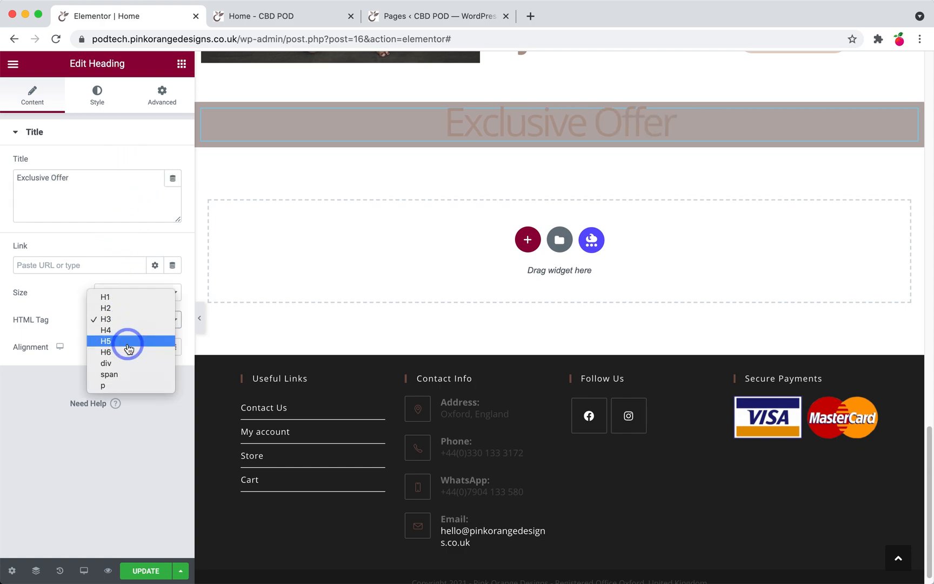
click(128, 346)
- Set the Exclusive Offer heading's text color to white, #FFFFFF
click(95, 96)
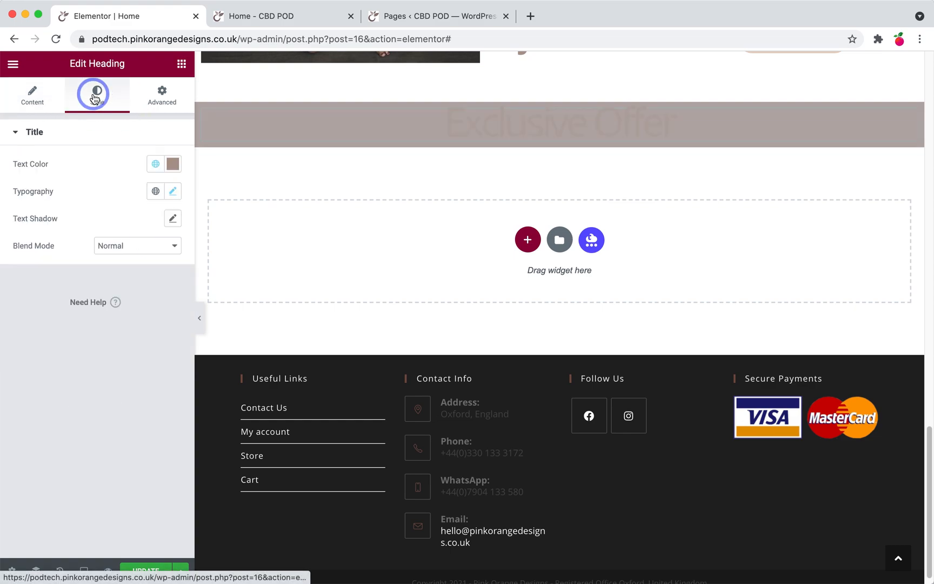
click(157, 165)
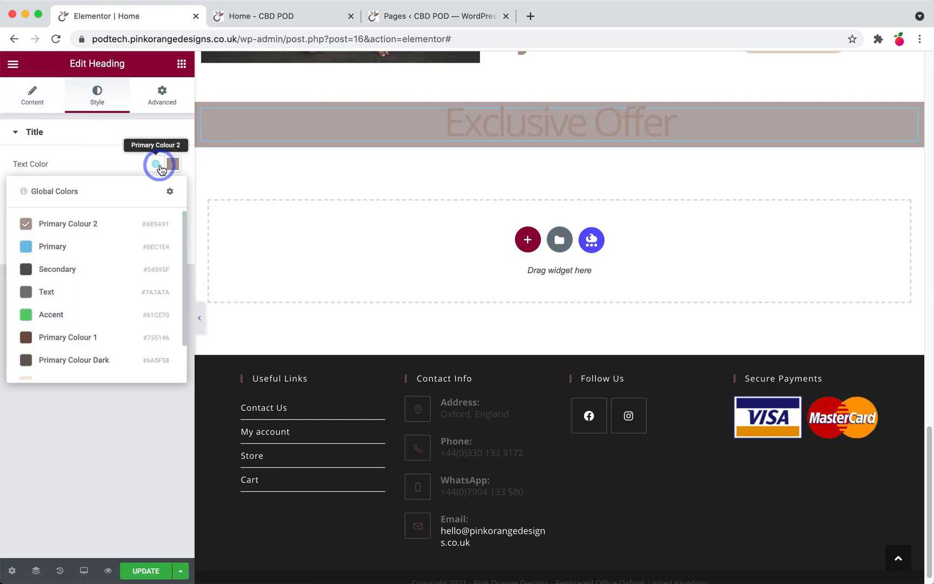
click(173, 164)
drag(50, 219, 3, 201)
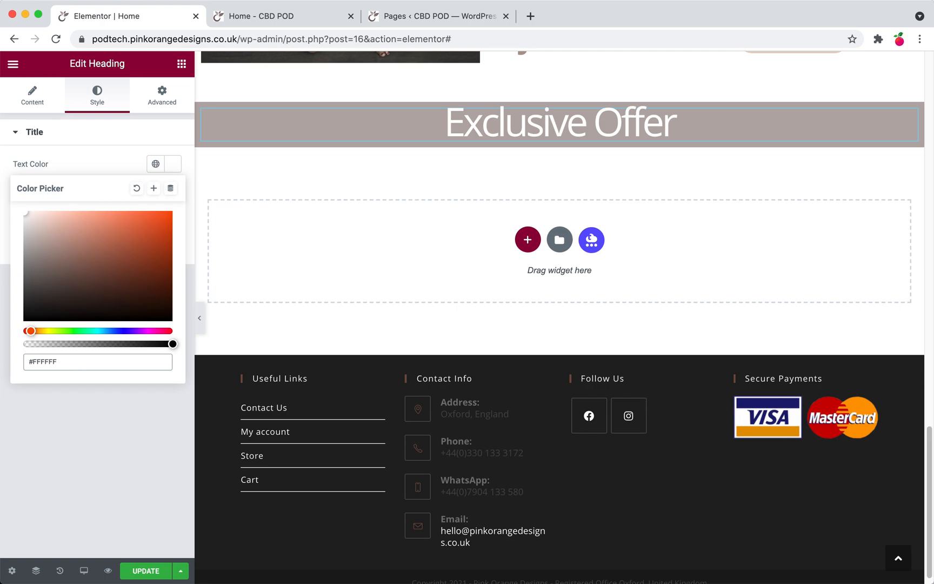
click(86, 432)
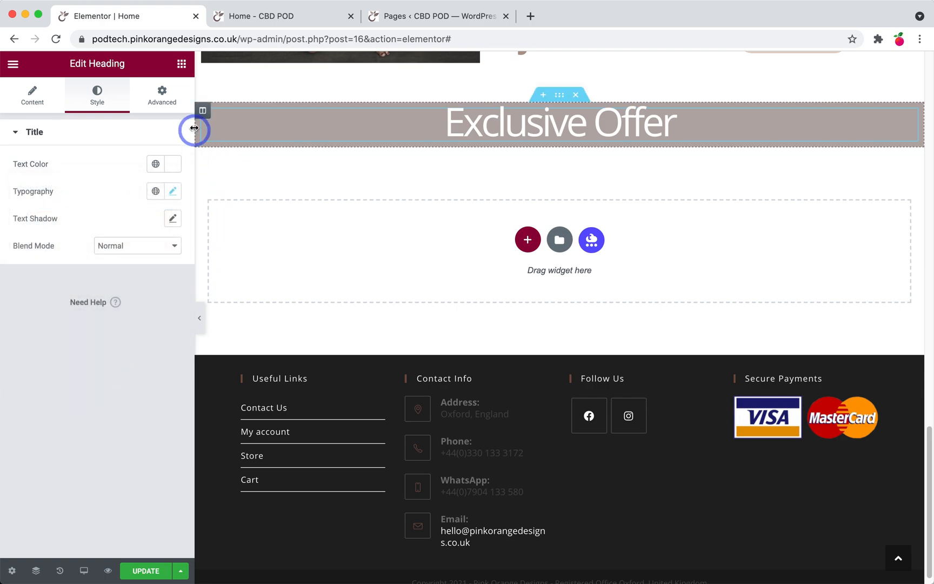
- Duplicate the Become a Beauty Warrior paragraph and move the copy below the Exclusive Offer heading in the taupe section
scroll(580, 225, up, 5)
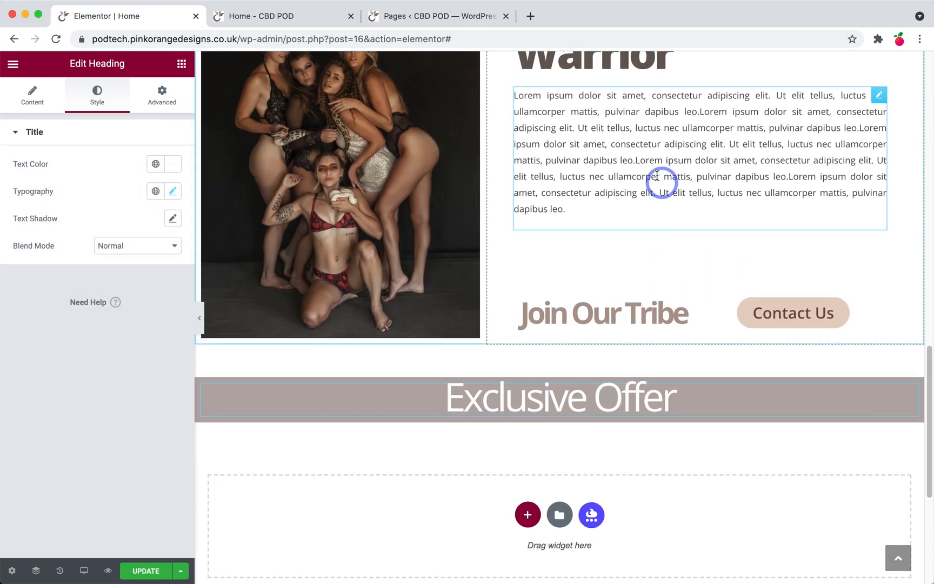
right_click(660, 181)
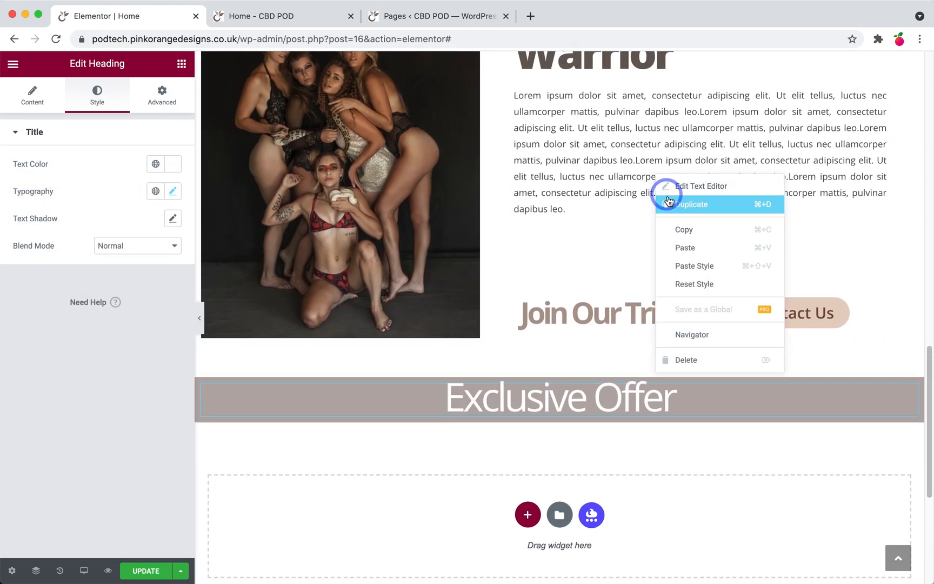
click(666, 203)
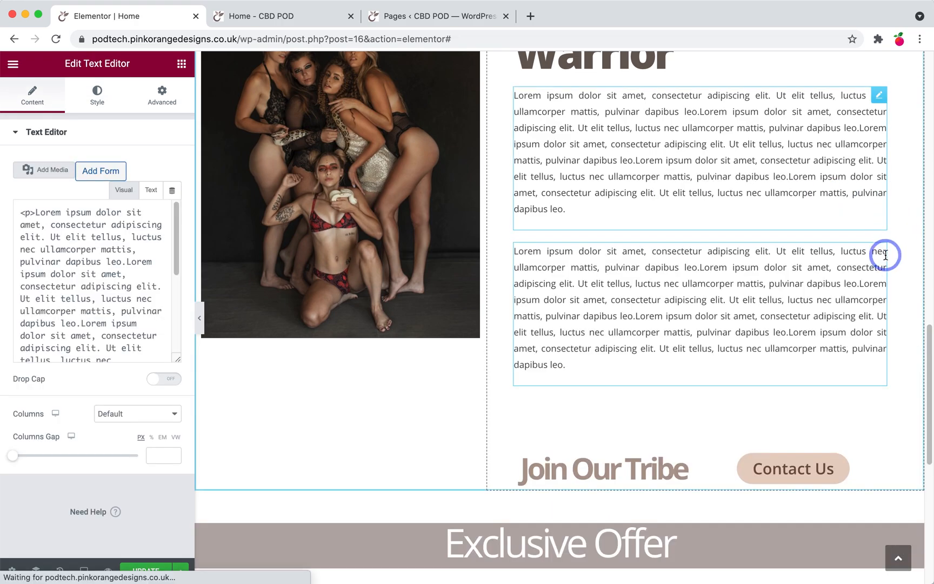
drag(879, 251, 238, 214)
- Center the copied paragraph in the taupe section and set its text color to white, #FFFFFF
click(96, 106)
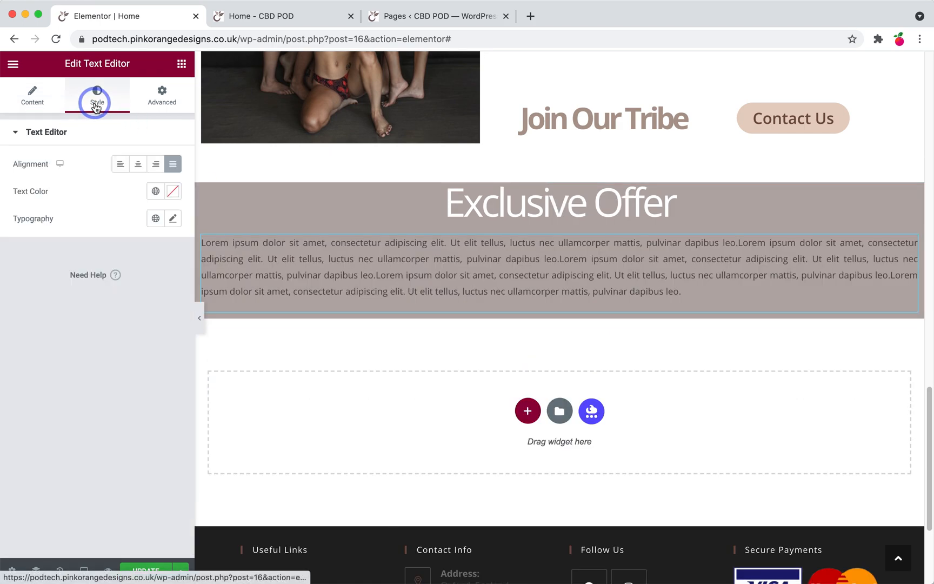
click(136, 165)
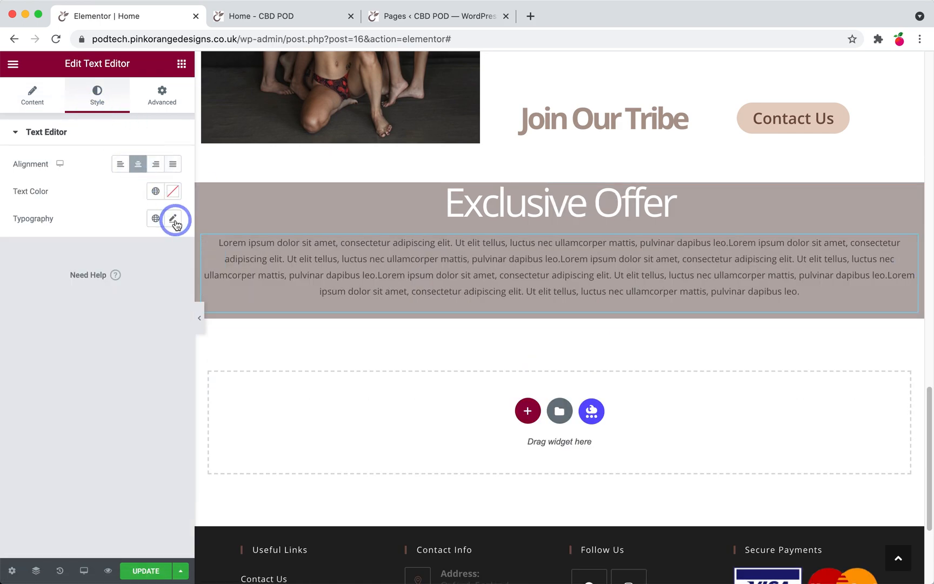
click(156, 191)
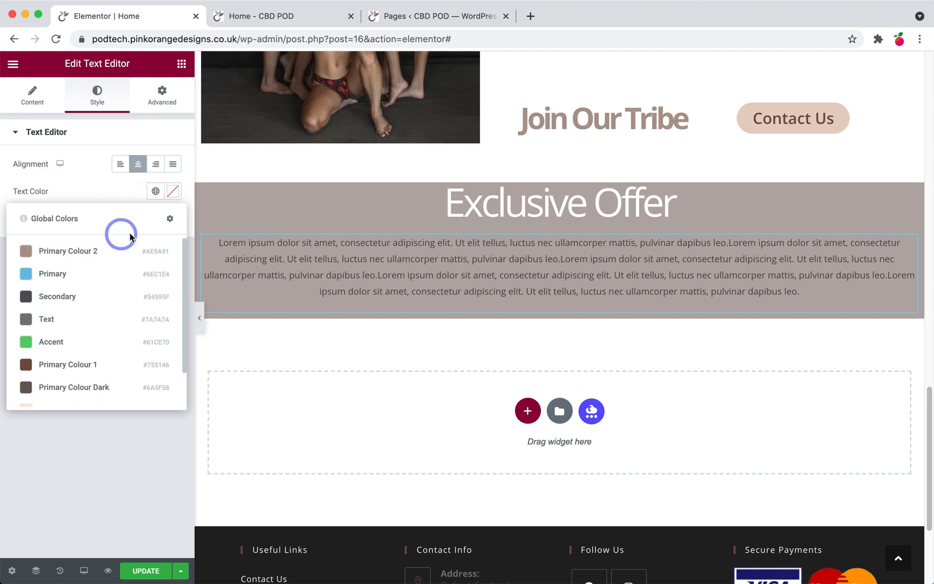
click(172, 191)
click(65, 435)
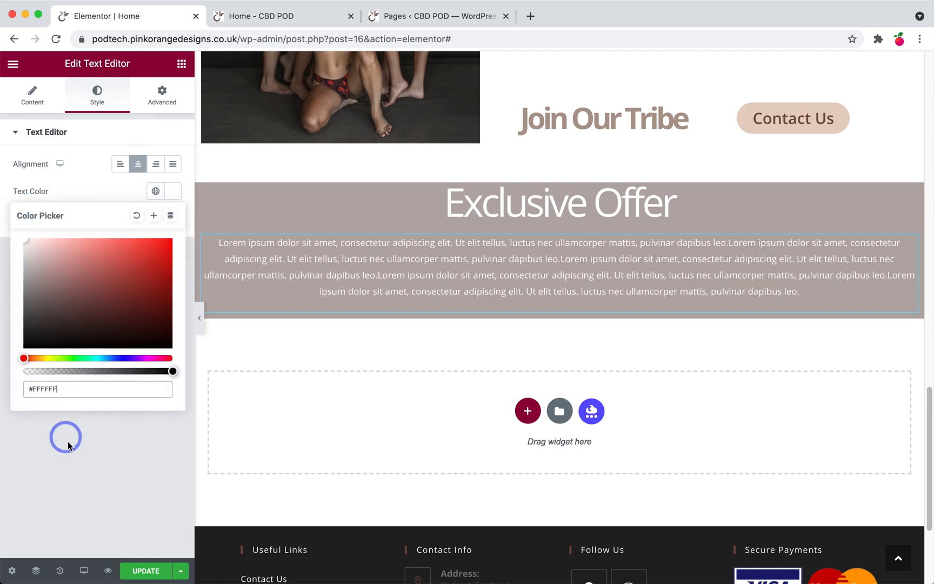
- Set the font weight of the Exclusive Offer paragraph to 700
click(172, 221)
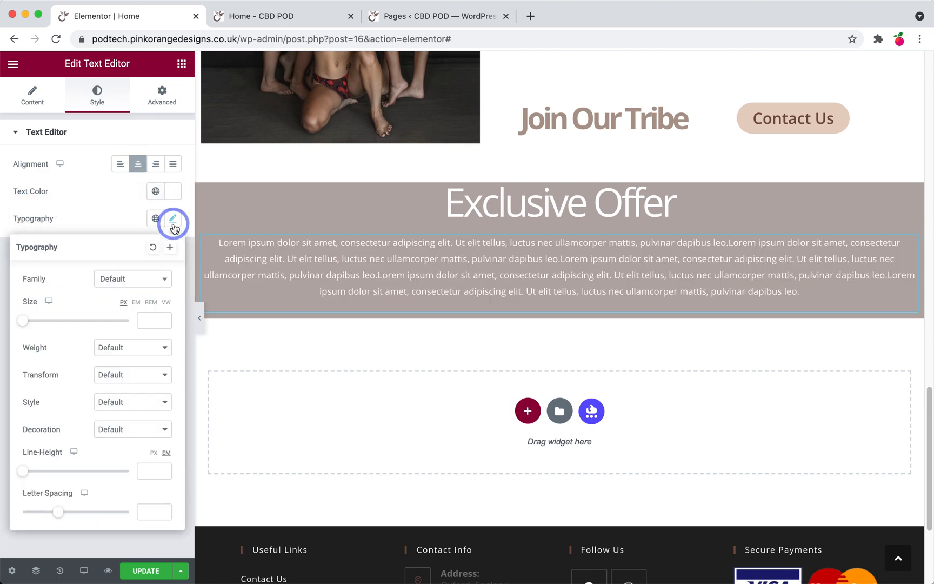
click(136, 348)
click(123, 314)
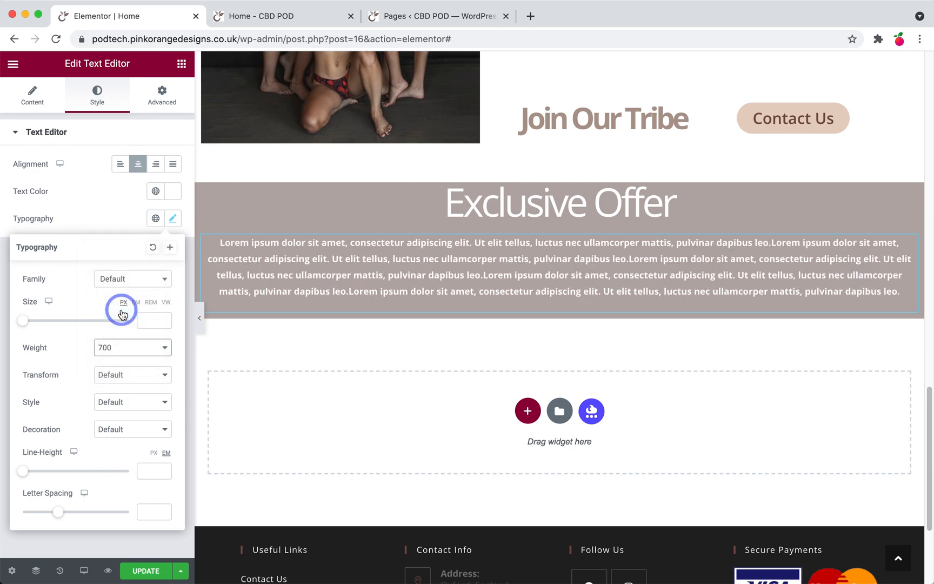
click(101, 183)
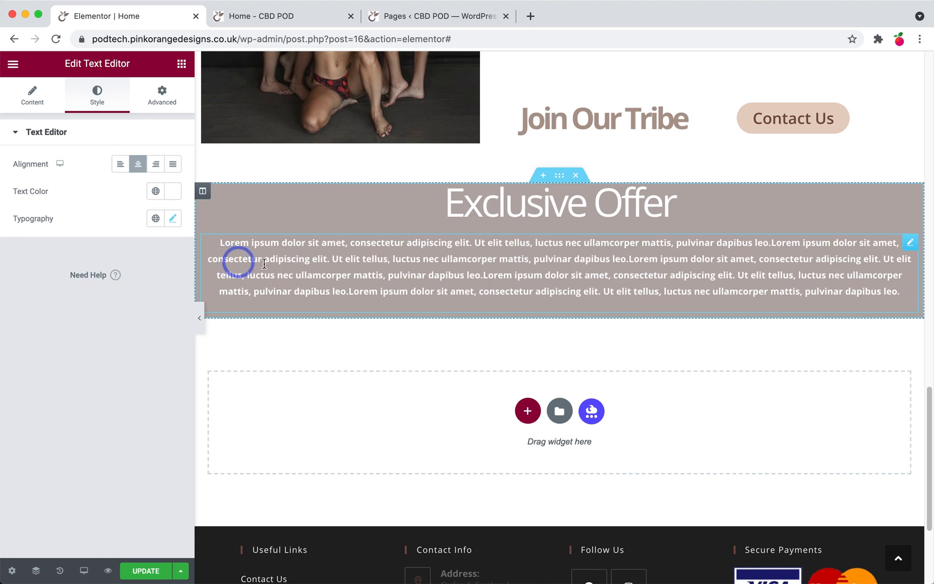
- Unlink the taupe section's padding values and set its right and left padding to 150 px
click(175, 88)
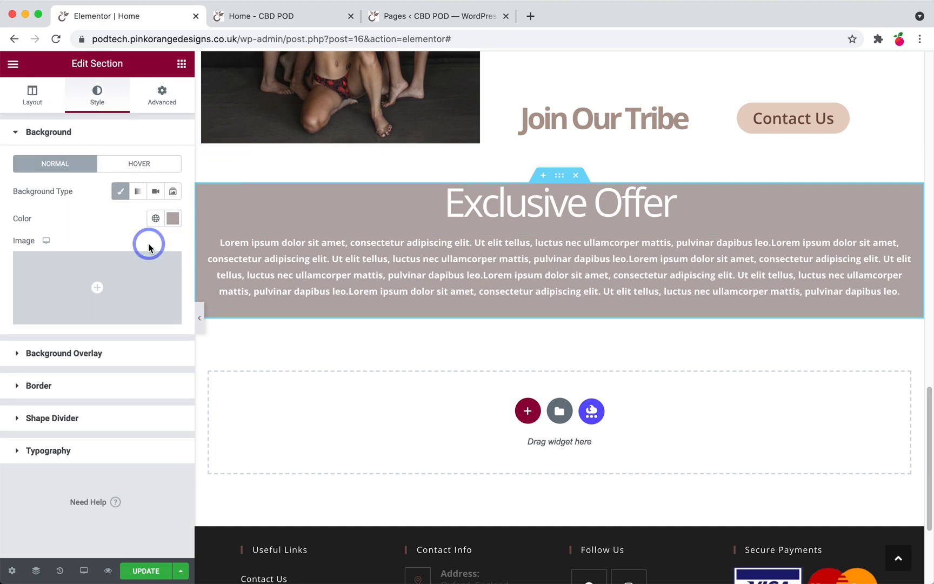
click(163, 90)
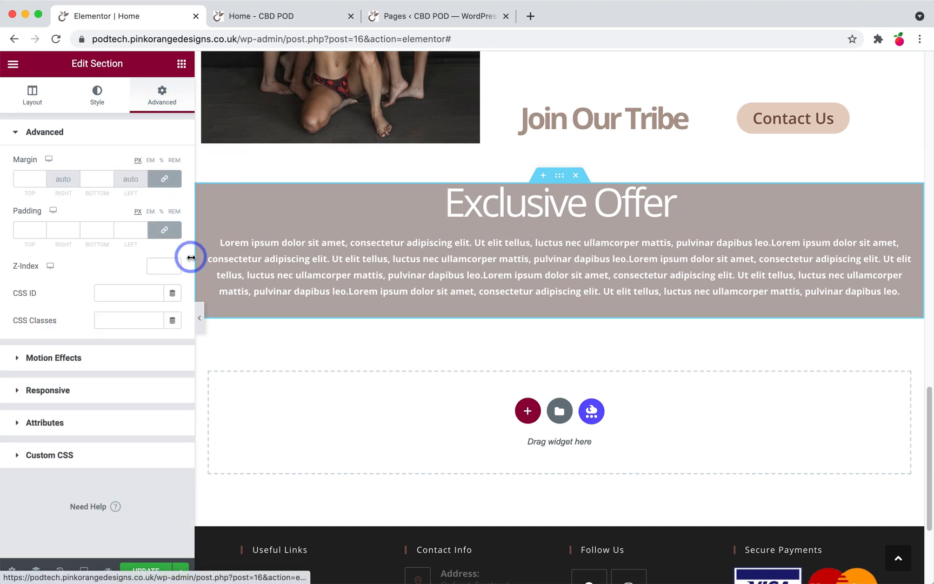
click(162, 230)
click(56, 230)
text(150)
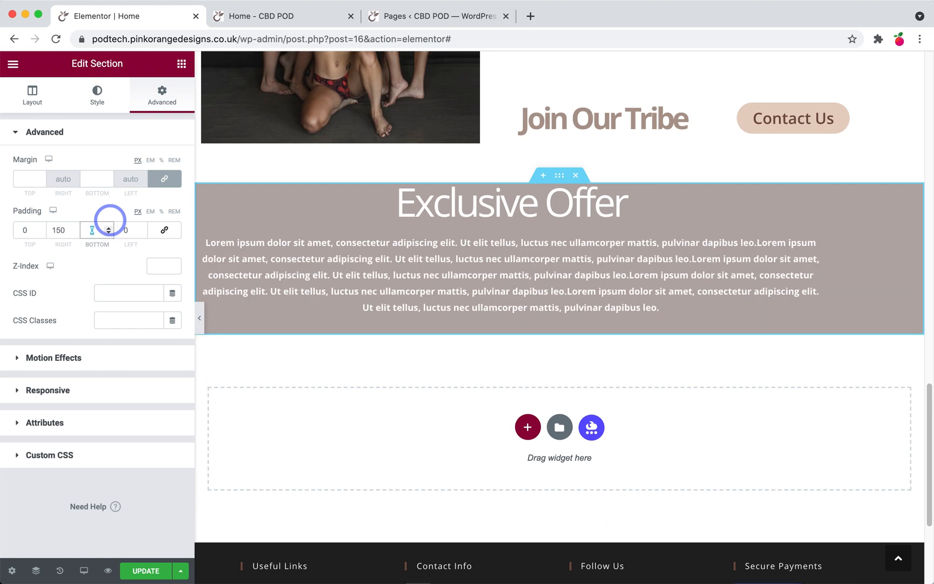
key(Tab)
text(150)
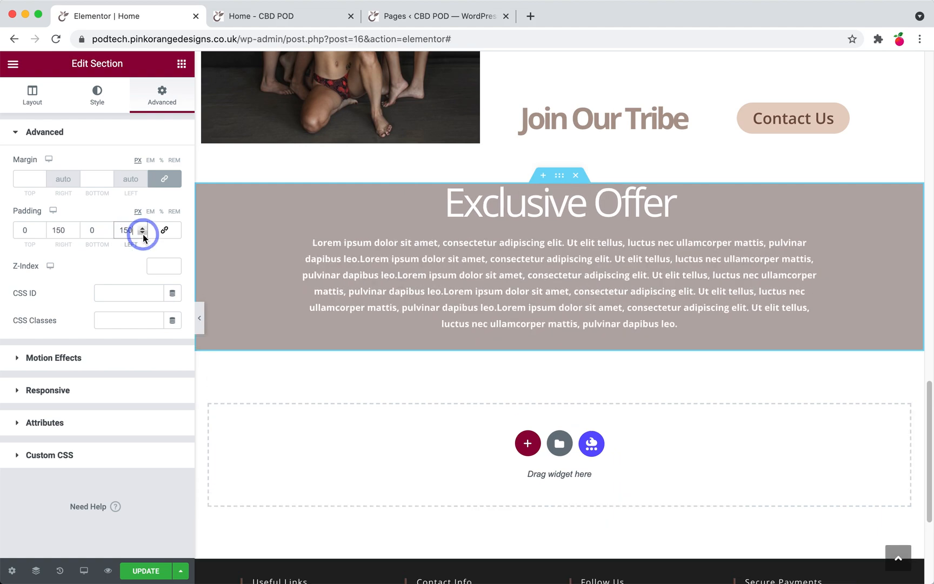
- Set the taupe section's top and bottom padding to 50 px
click(28, 230)
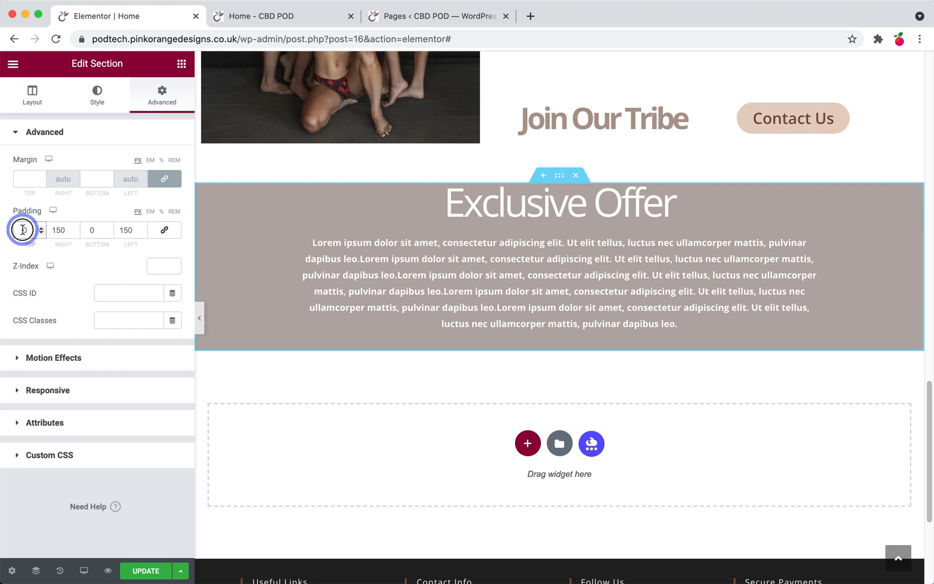
click(127, 225)
text(50)
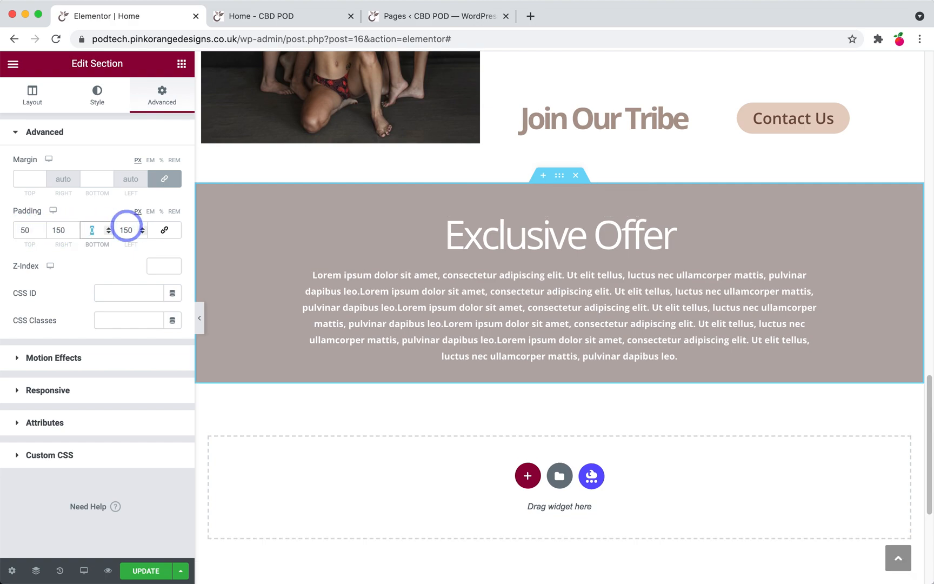
text(50)
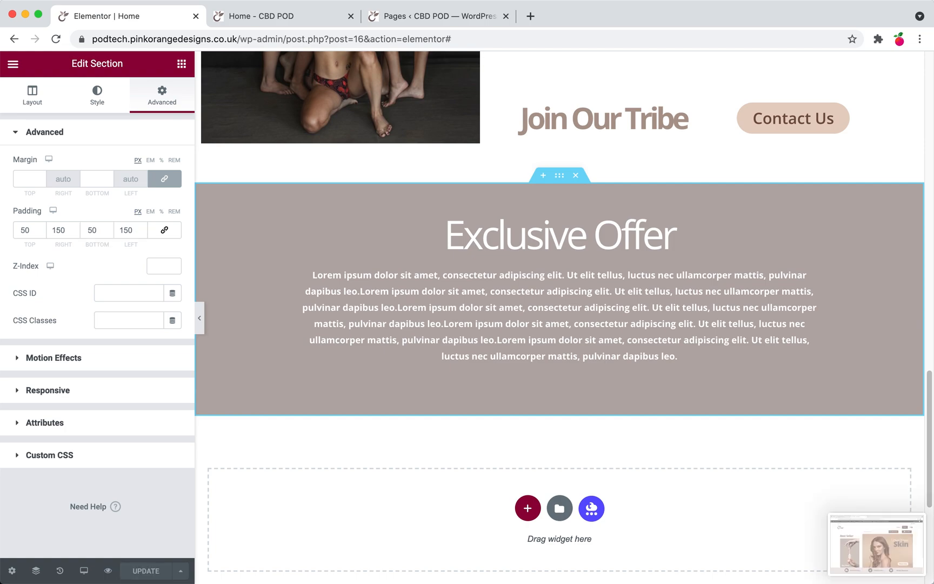
- Check the customer review block in Photoshop's Layout.psd, and add a two-column section below Exclusive Offer in the page editor
key(super+Tab)
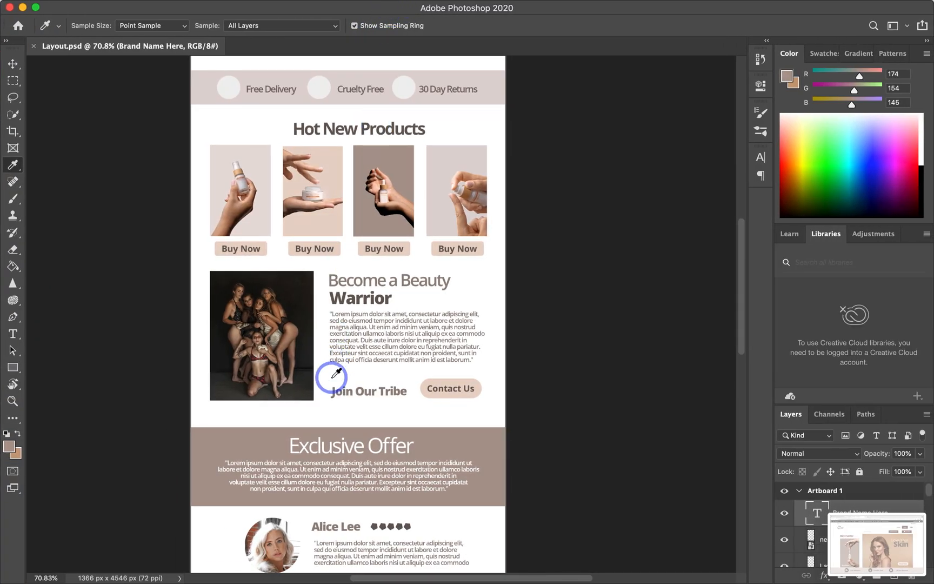
scroll(334, 375, down, 3)
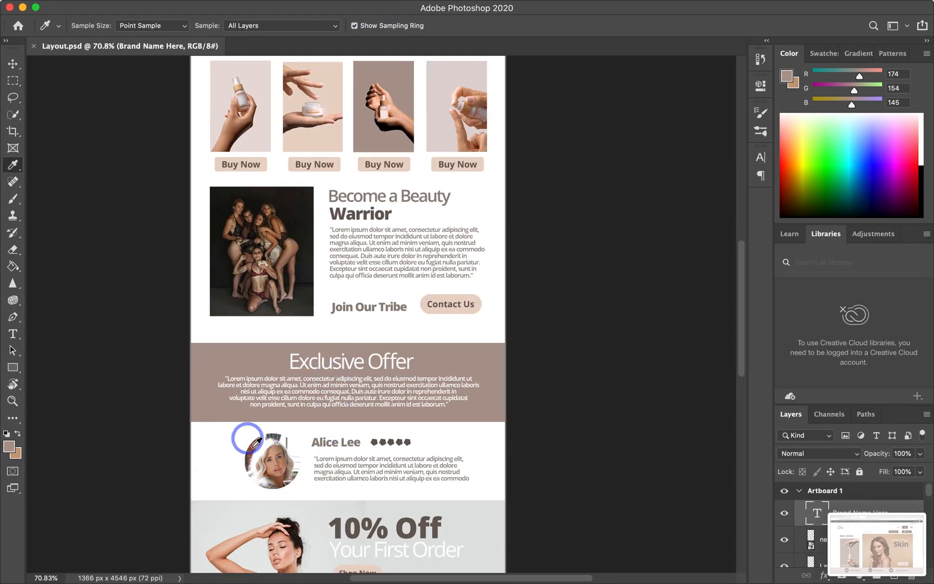
drag(248, 437, 431, 482)
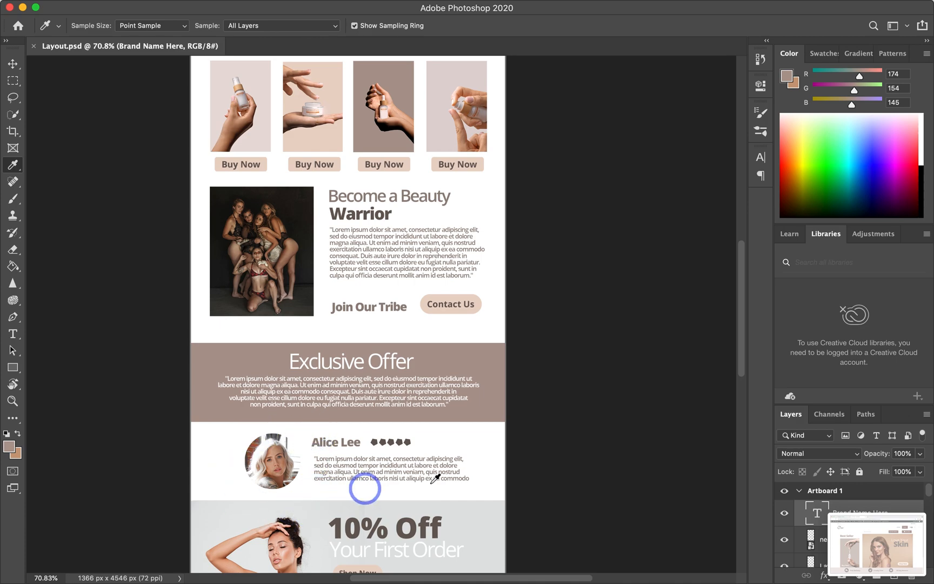
drag(474, 409, 353, 442)
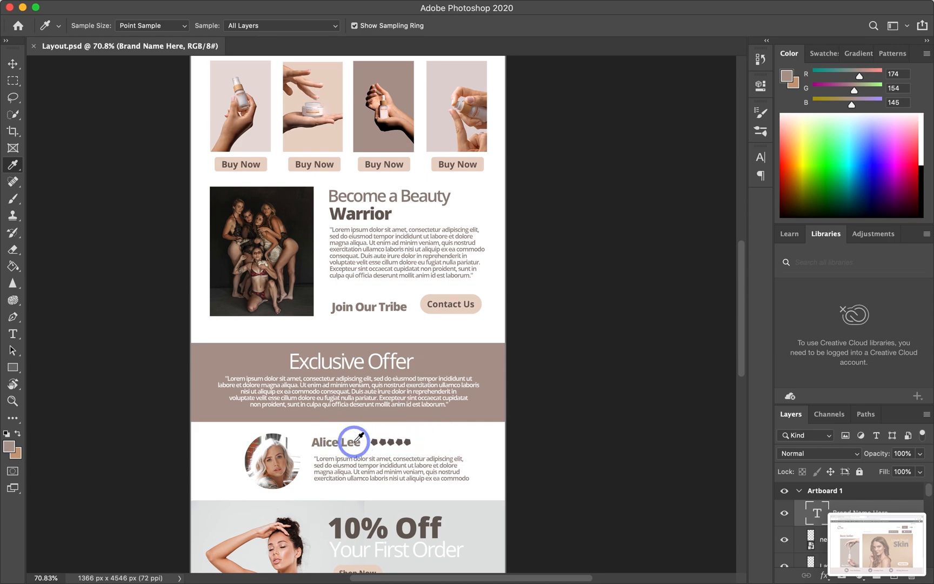
drag(580, 125, 613, 96)
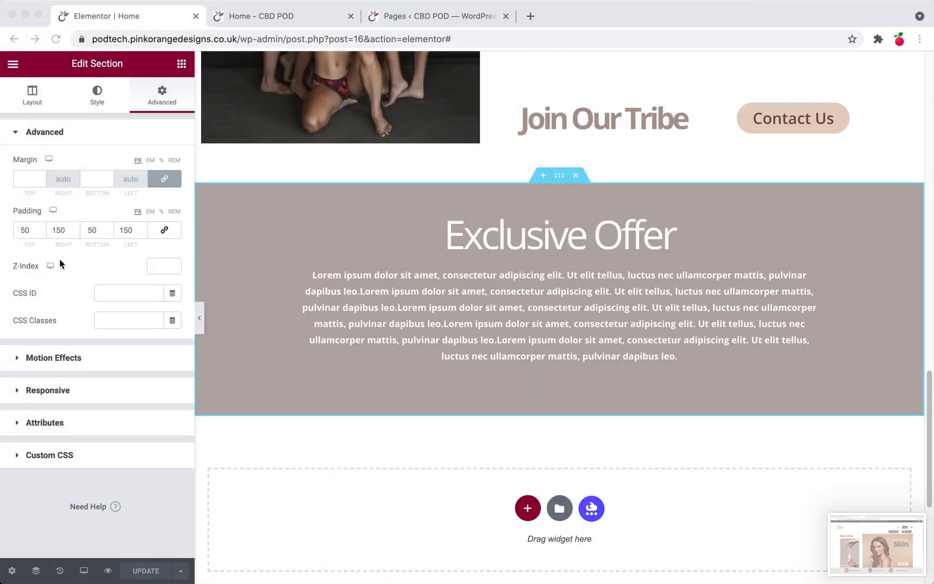
click(419, 458)
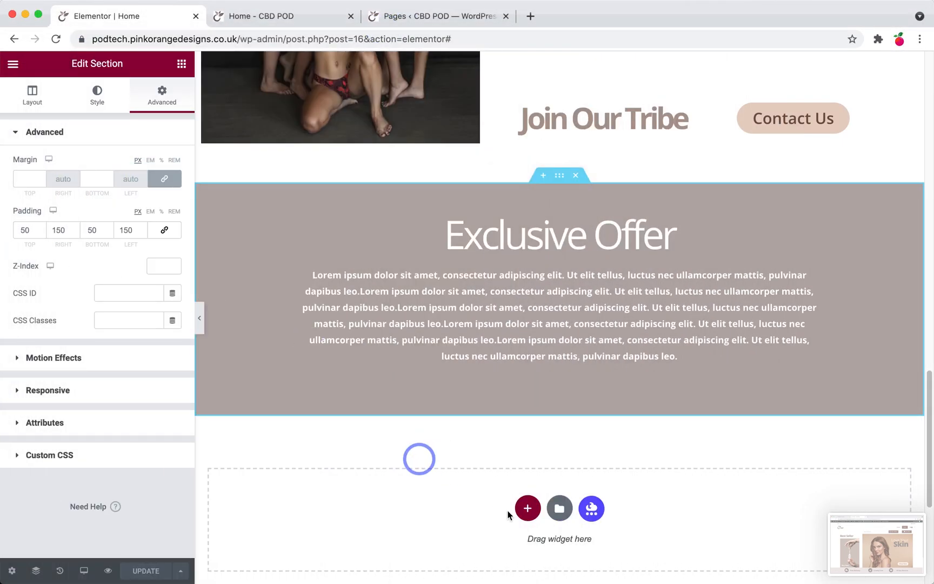
click(527, 510)
click(464, 549)
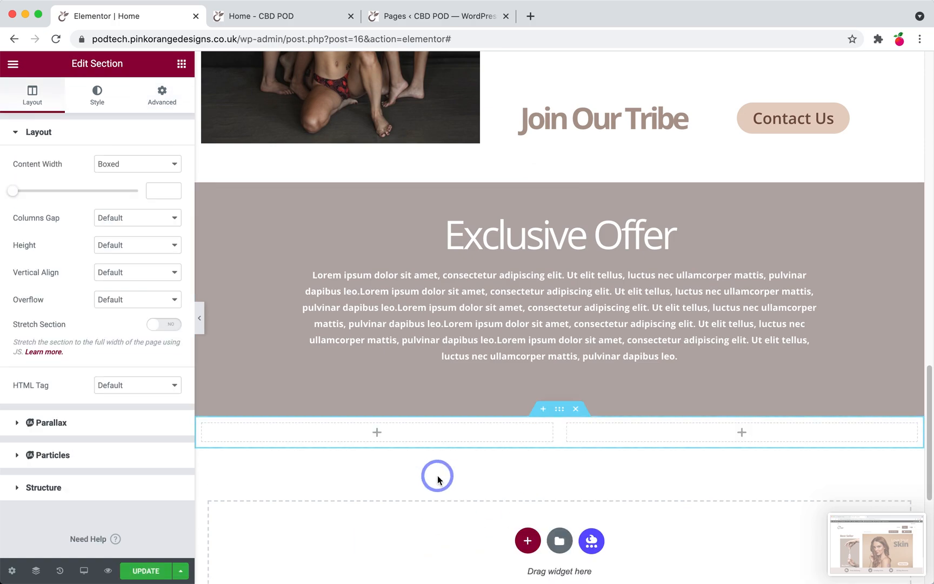
- Add an Image widget to the new section's left column and insert the mad-rabbit-tattoo portrait of the blonde woman from the media library
click(179, 65)
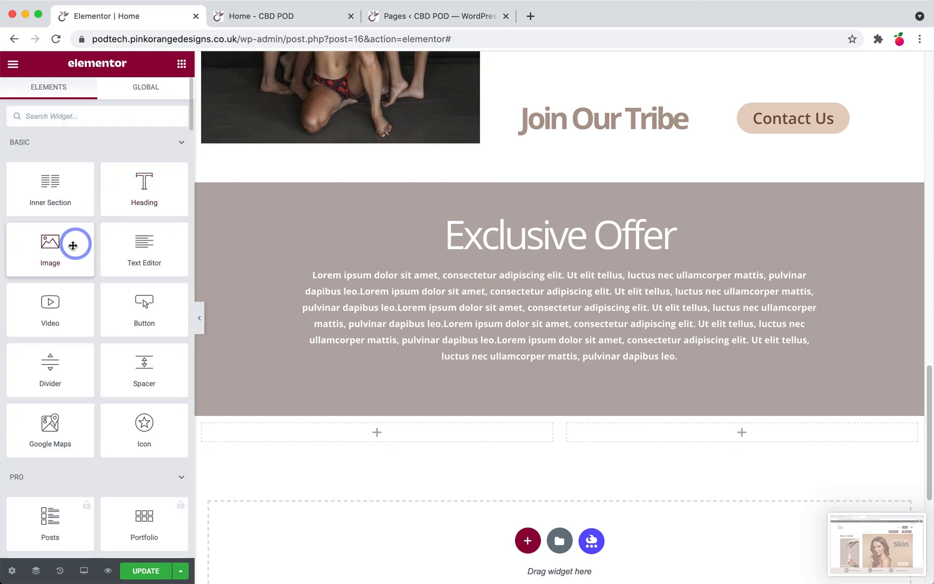
drag(78, 244, 296, 430)
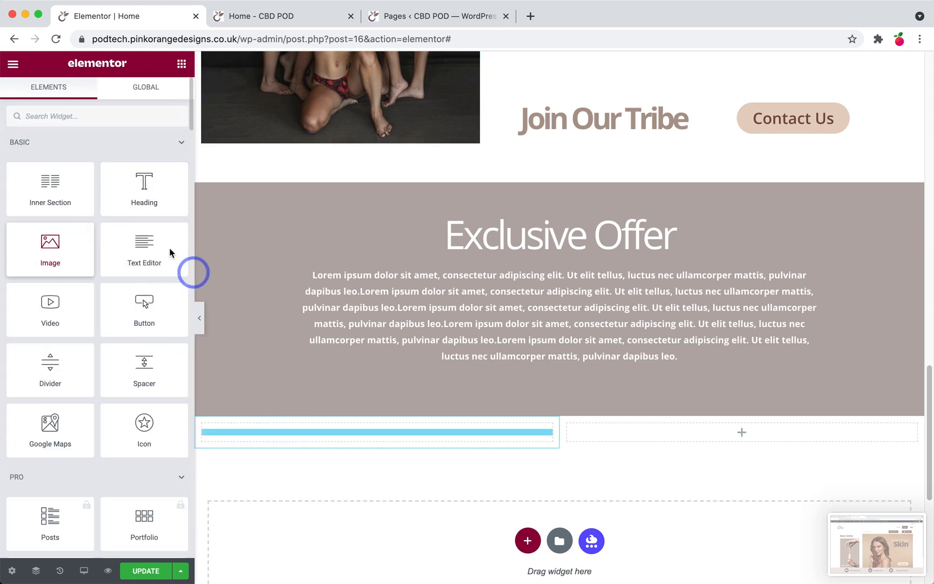
click(118, 231)
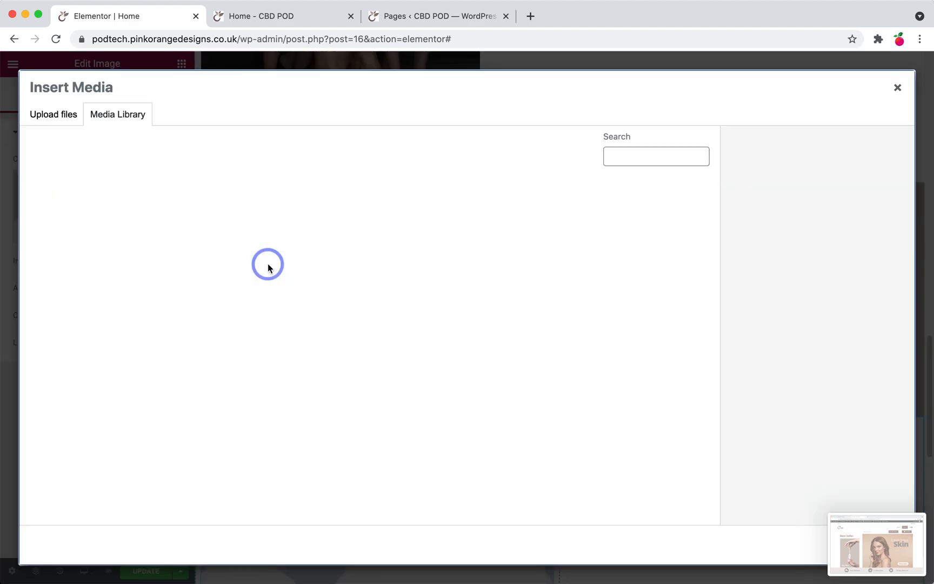
click(286, 238)
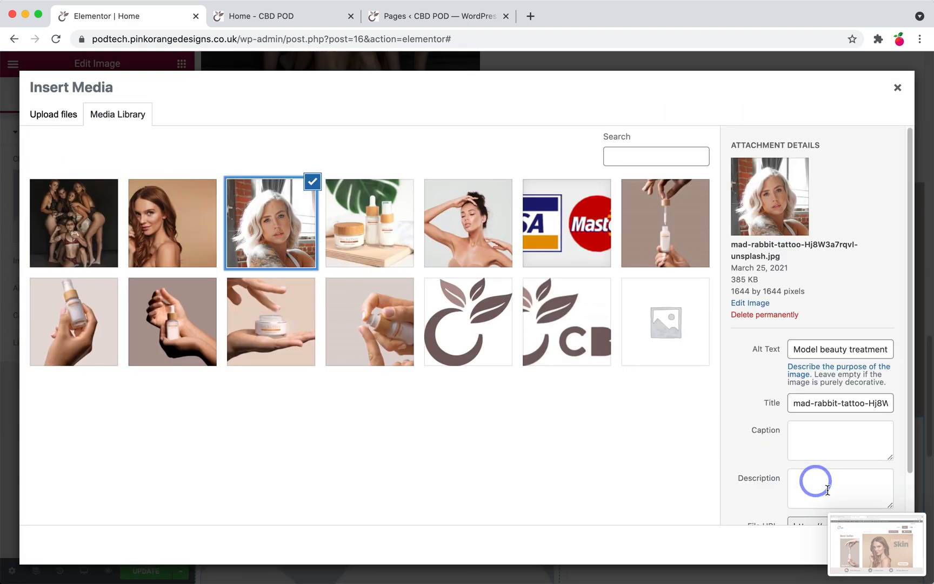
click(861, 541)
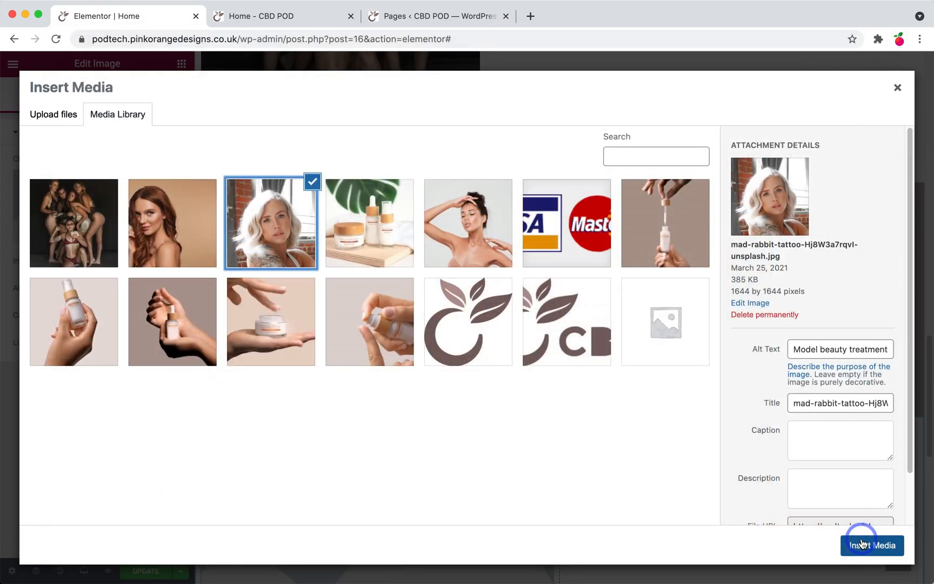
click(865, 544)
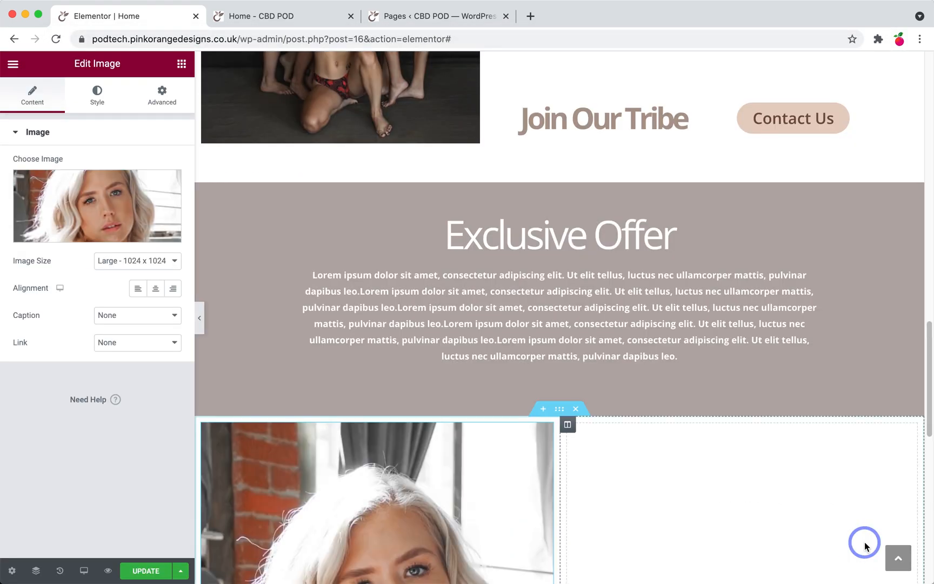
- Set the blonde woman's portrait to Thumbnail size, 150 x 150, and give it an 82 px border radius on all corners
scroll(538, 421, down, 5)
click(139, 261)
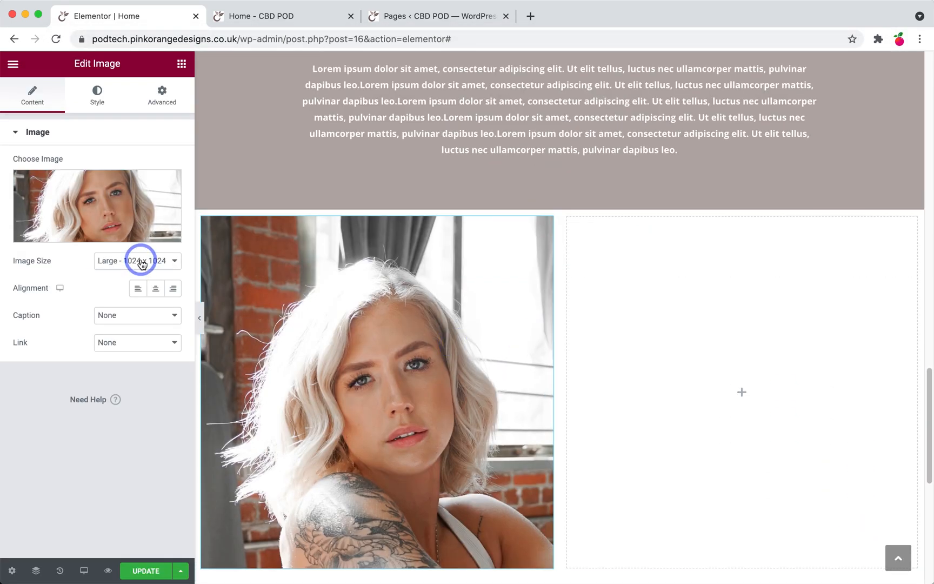
click(140, 228)
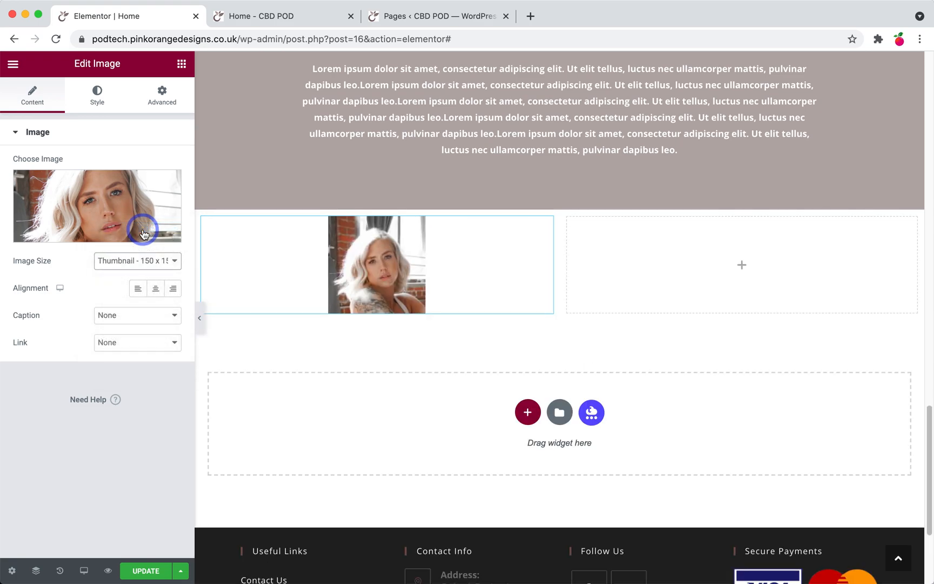
click(715, 308)
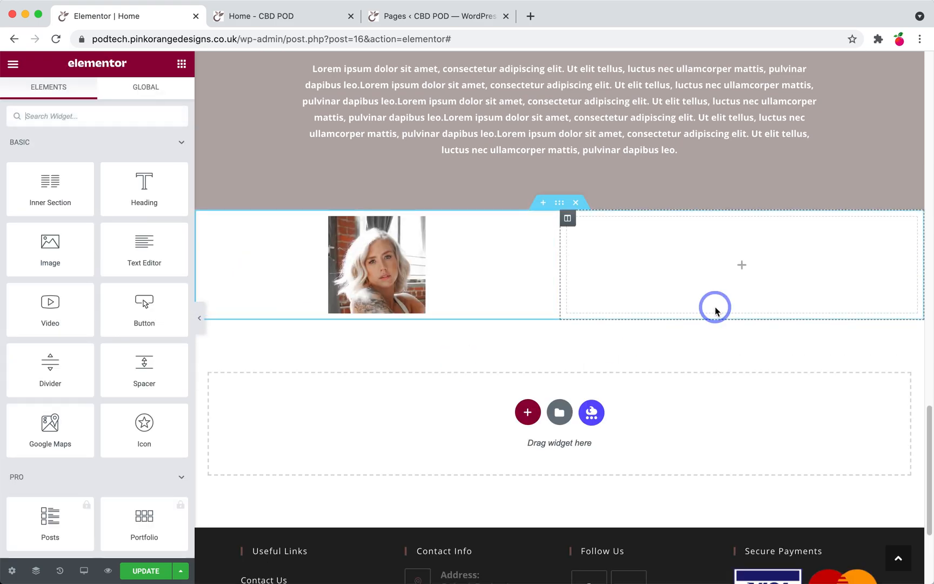
click(355, 259)
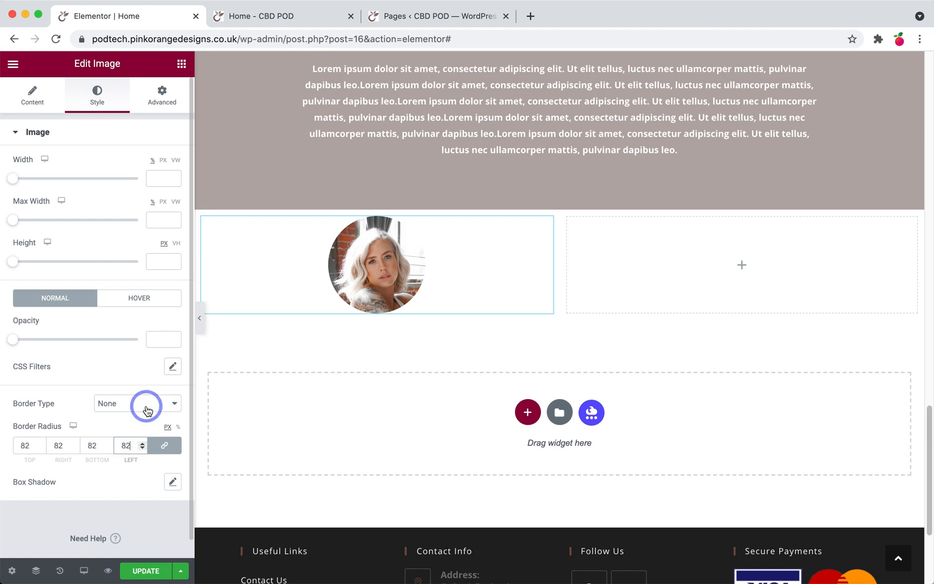
- Align the round portrait to the right and add an Inner Section to the empty column beside it
click(39, 96)
click(173, 290)
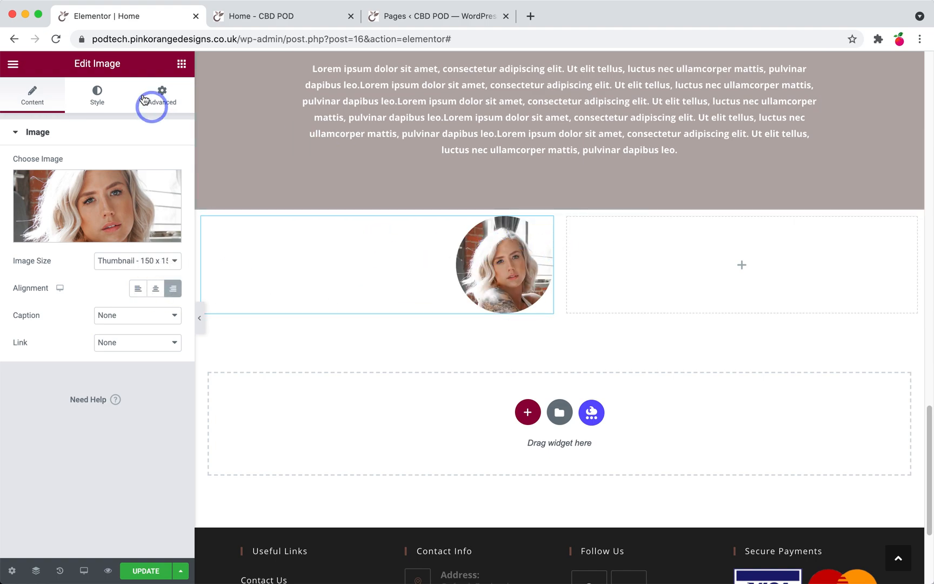
click(181, 65)
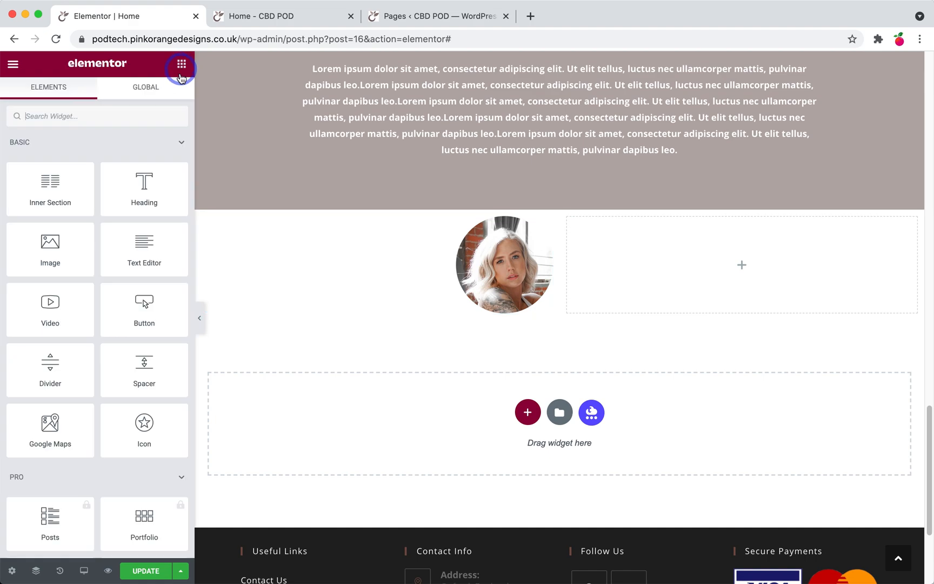
drag(68, 192, 323, 273)
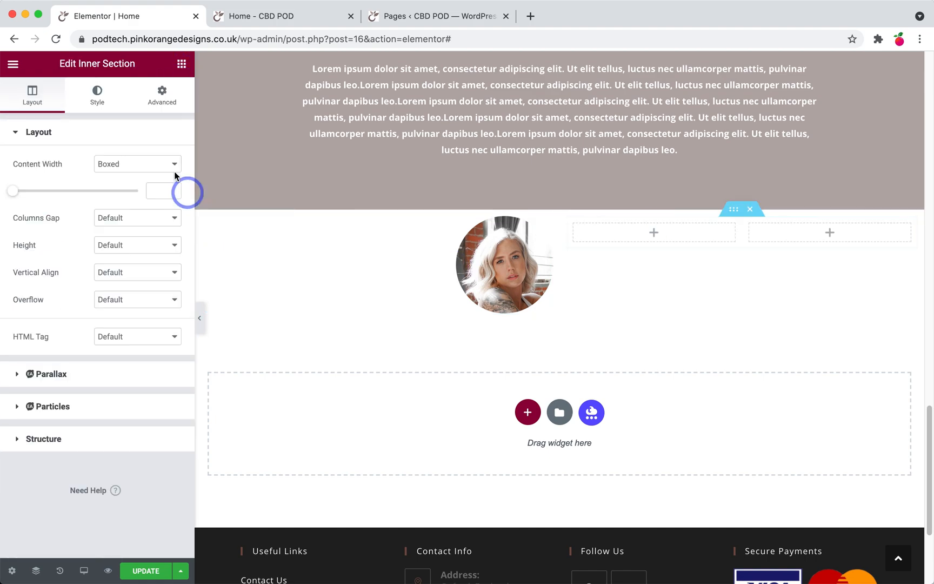
- Duplicate the Join Our Tribe heading into the inner section's left column and replace its title with the reviewer's full name
scroll(541, 233, up, 2)
scroll(568, 244, up, 5)
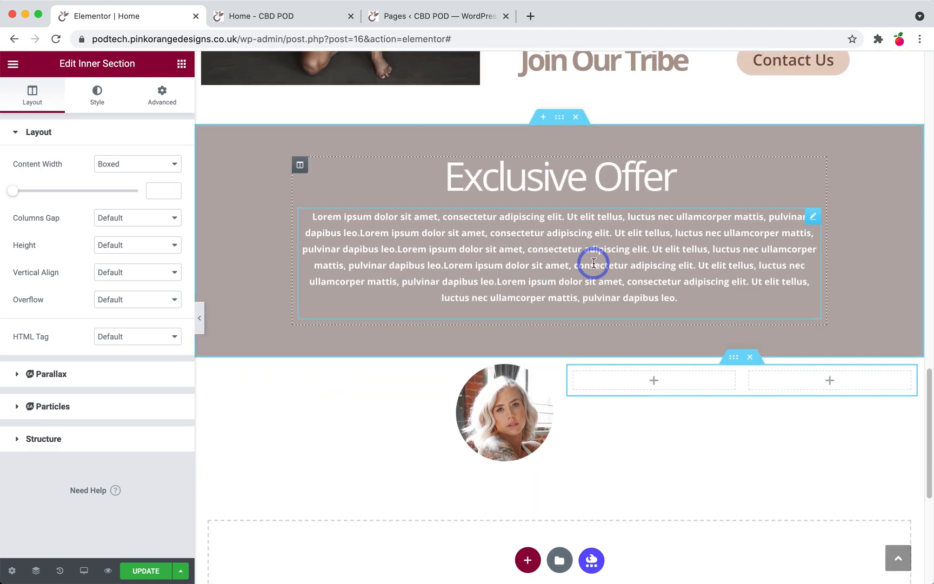
right_click(586, 284)
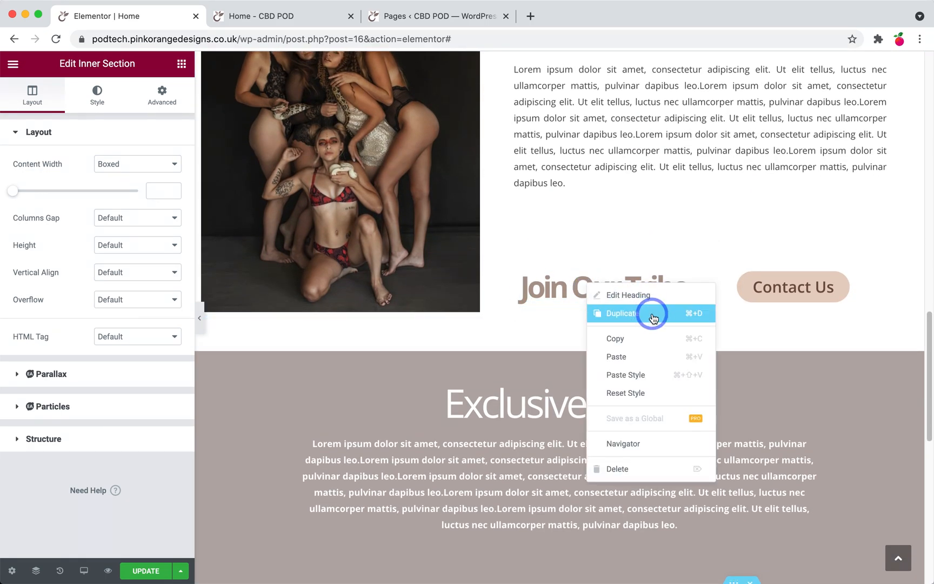
click(656, 311)
drag(687, 321, 640, 219)
click(76, 184)
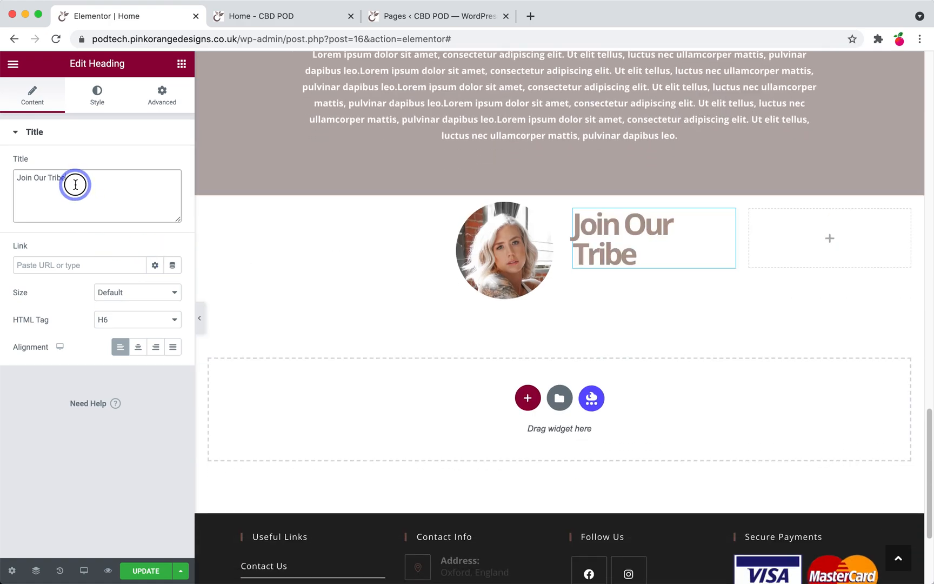
text(Alice Lee)
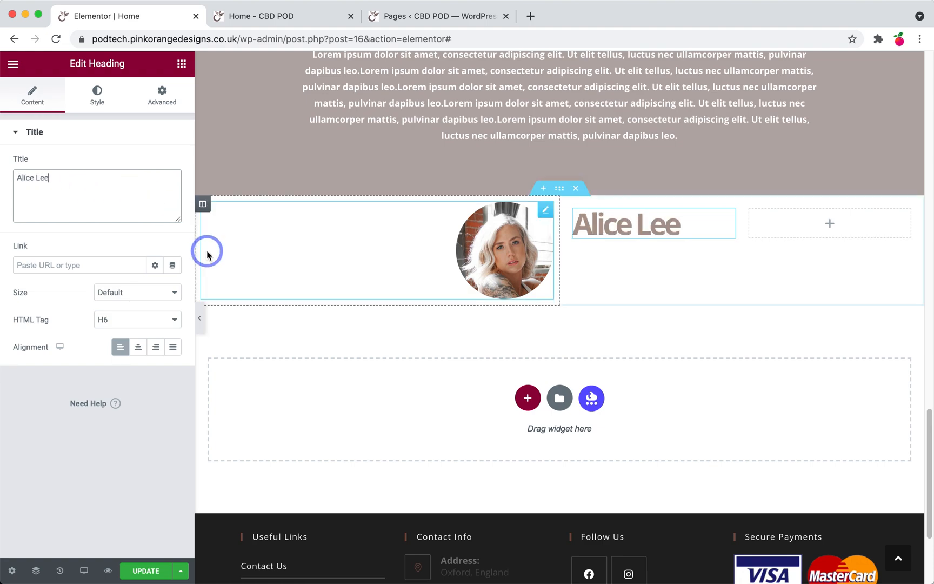
- Find the Star Rating widget and add it to the inner section's right column beside the reviewer's name
click(182, 66)
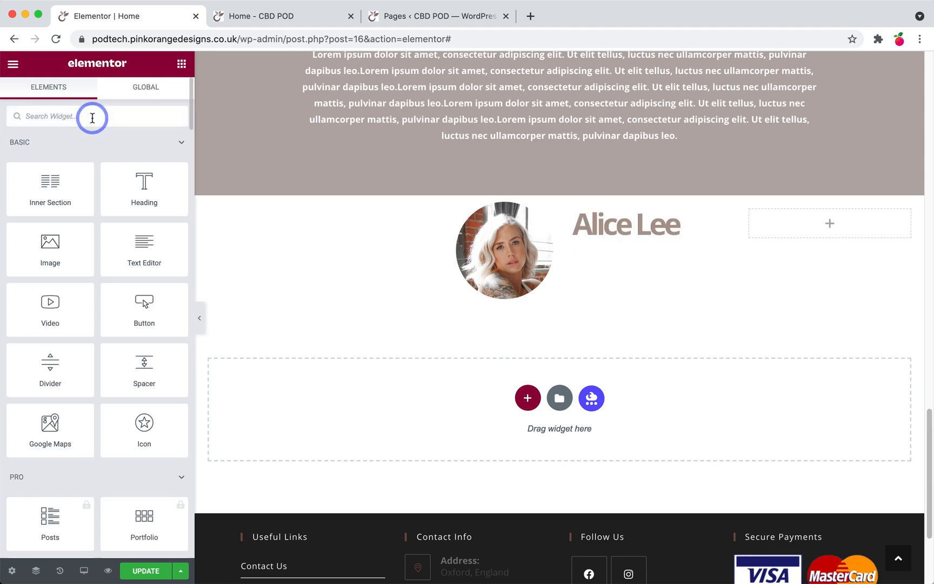
text(star)
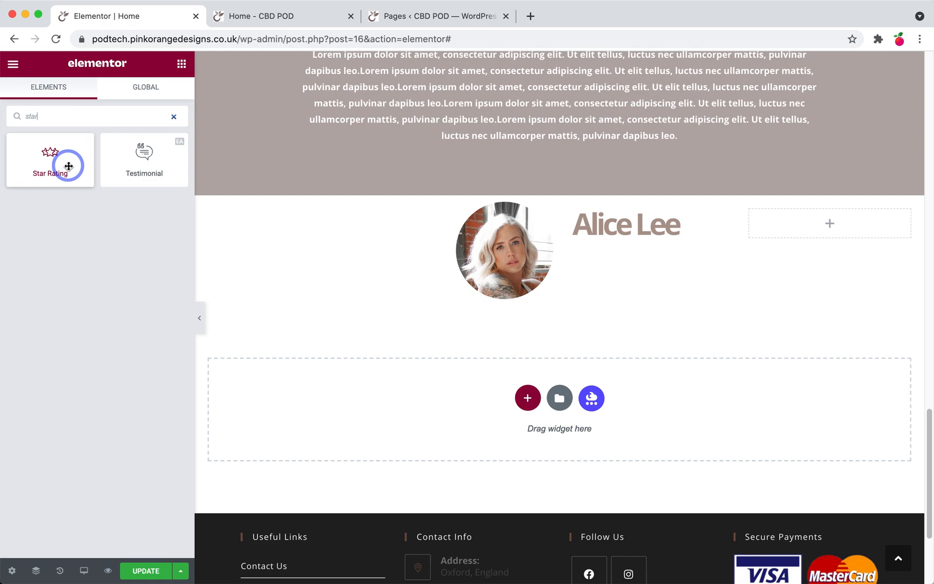
drag(65, 161, 810, 223)
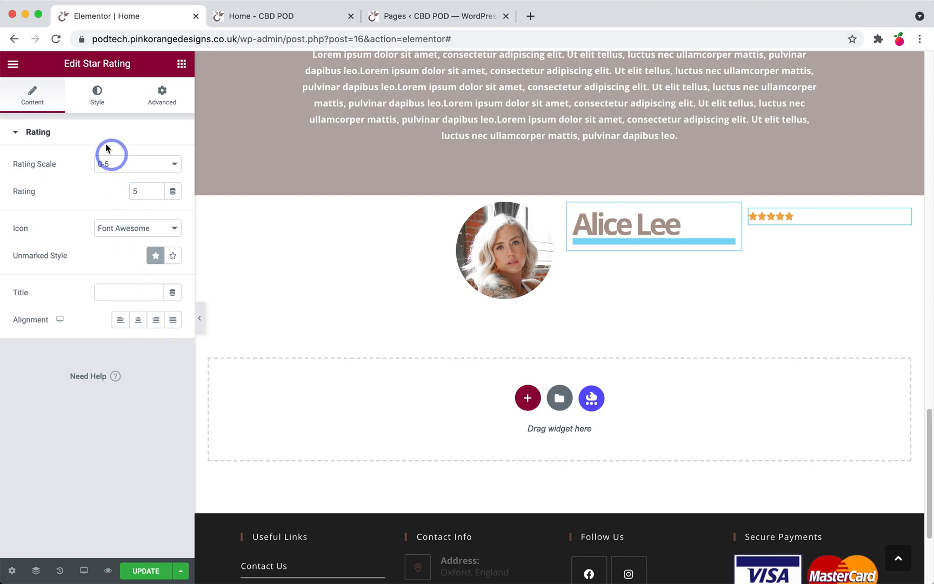
- Color the review stars with the global Primary Colour Dark and set their size to 18
click(96, 97)
click(173, 261)
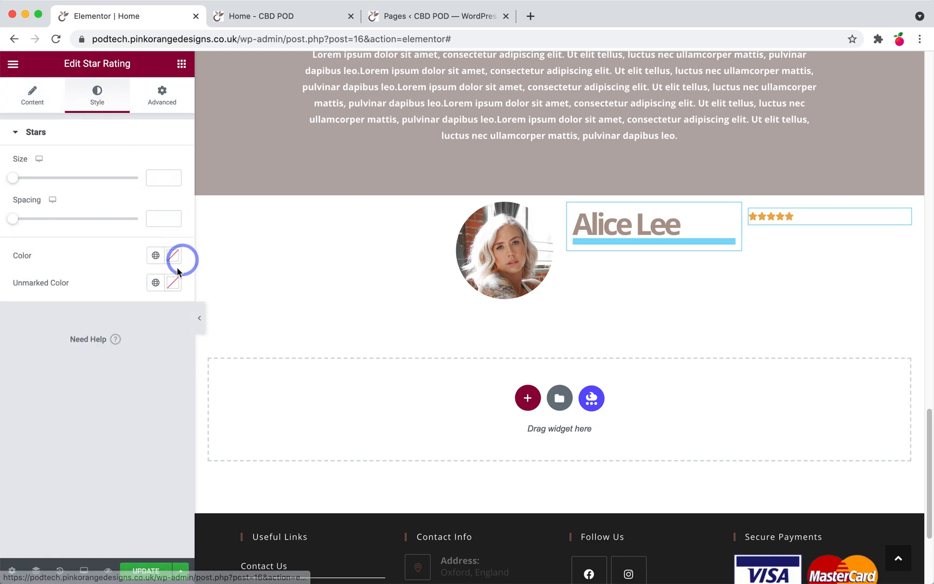
click(159, 258)
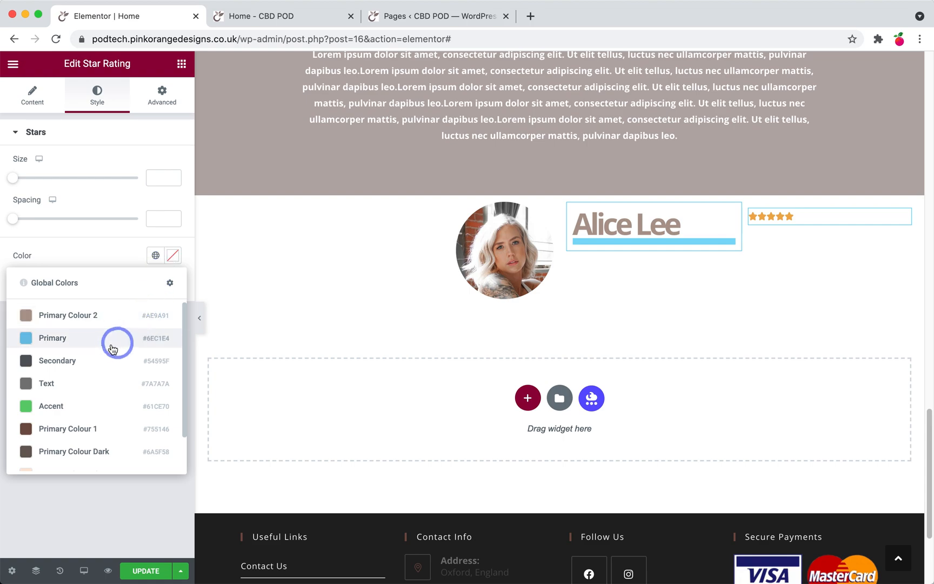
click(85, 450)
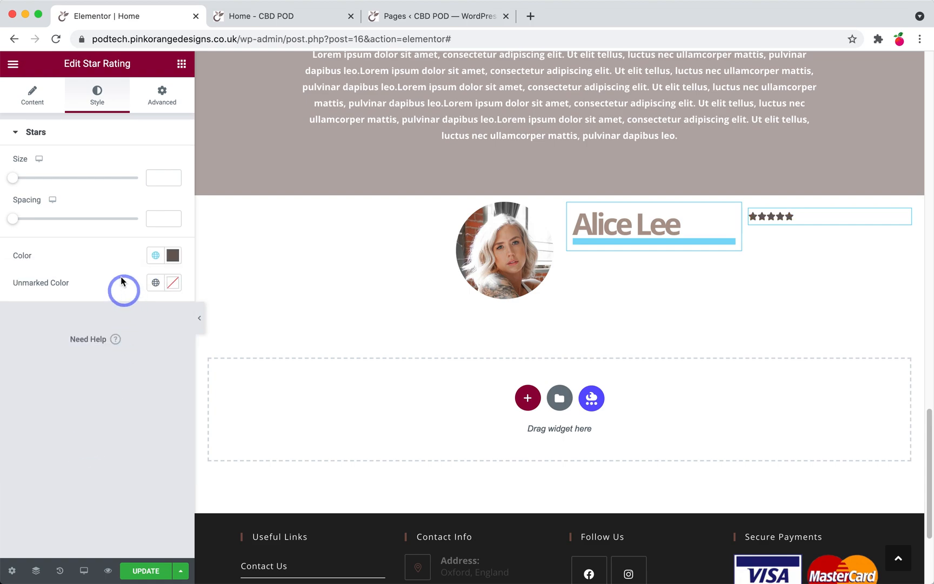
drag(16, 178, 37, 179)
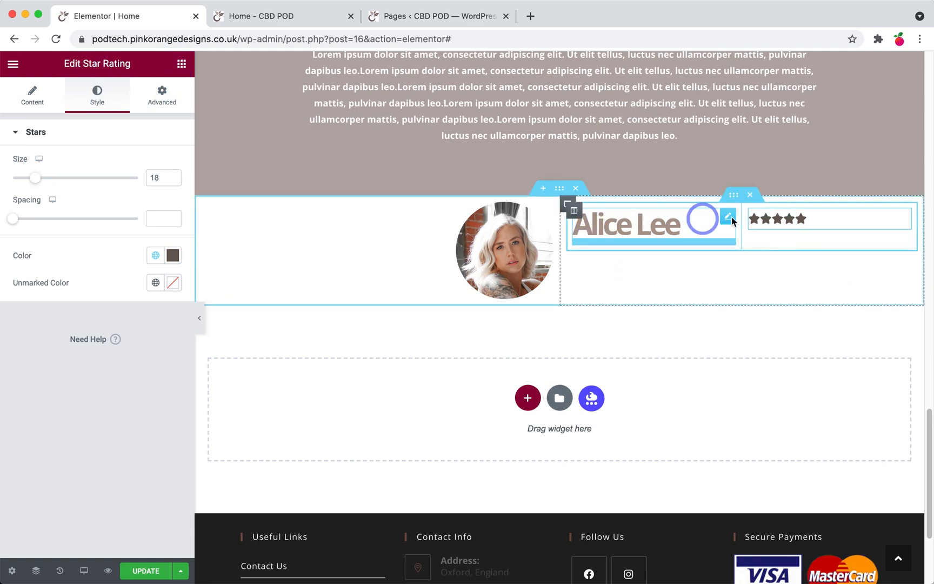
- Set the vertical alignment of the inner column holding the stars to Middle
click(749, 209)
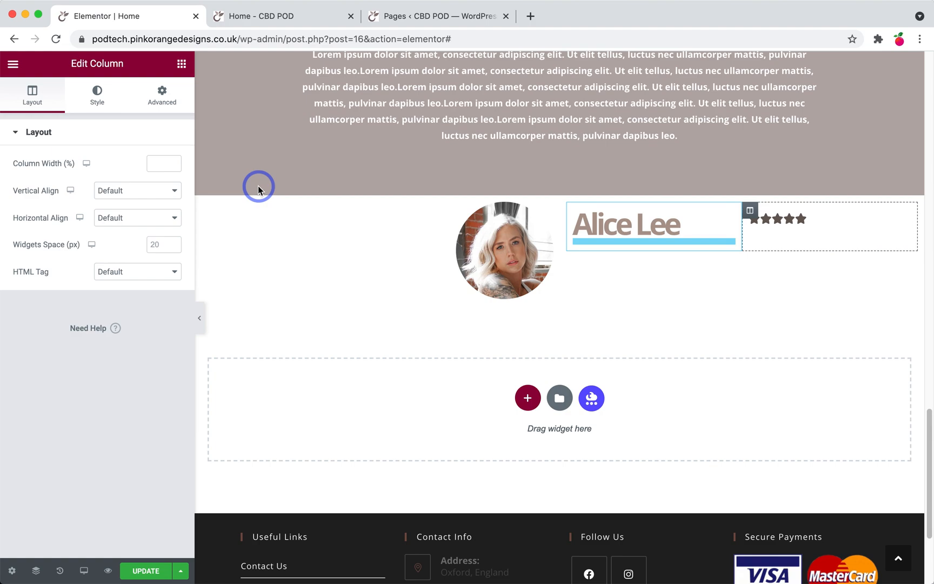
click(128, 201)
click(125, 211)
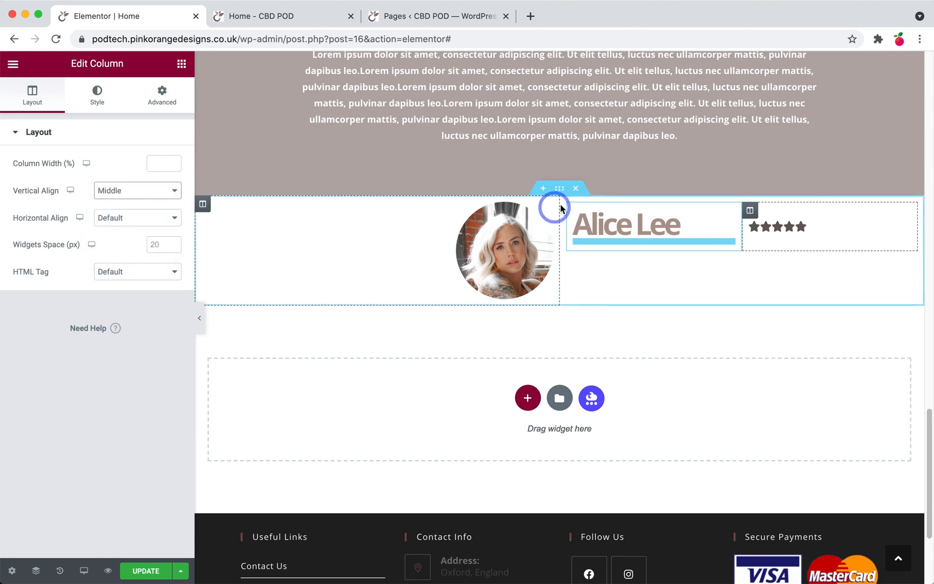
- Narrow the inner column holding the reviewer's name to a column width of 35%
click(574, 210)
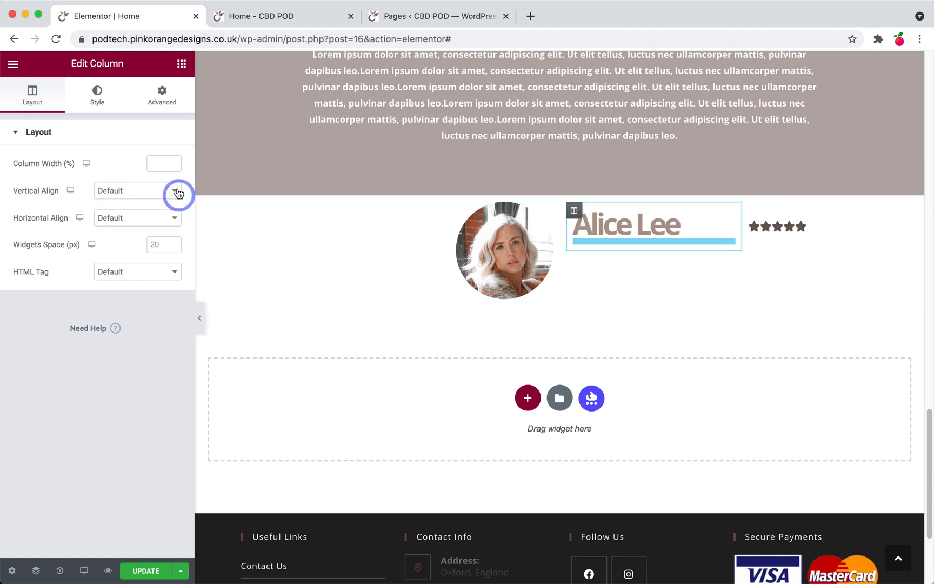
click(172, 162)
text(2)
click(172, 162)
click(171, 162)
click(172, 161)
click(172, 162)
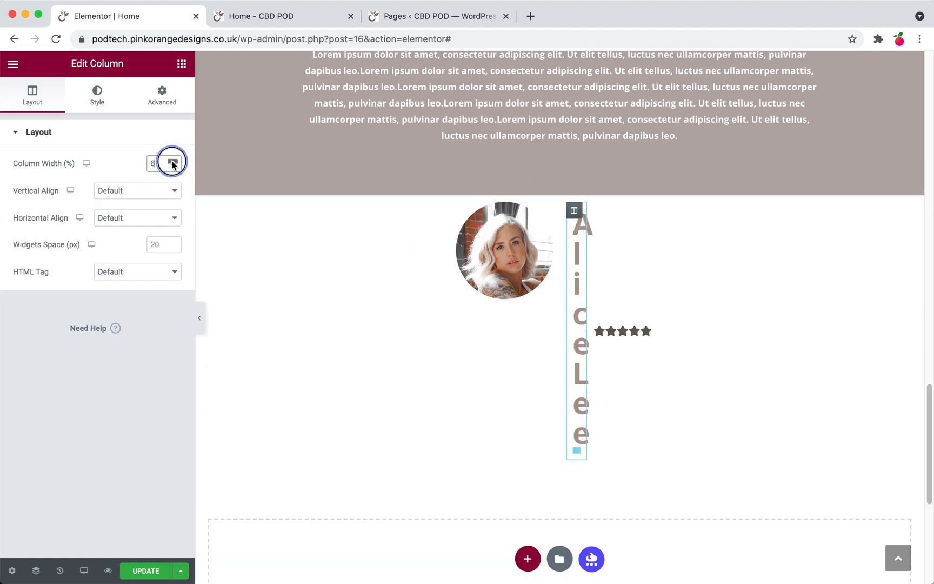
click(171, 161)
click(172, 161)
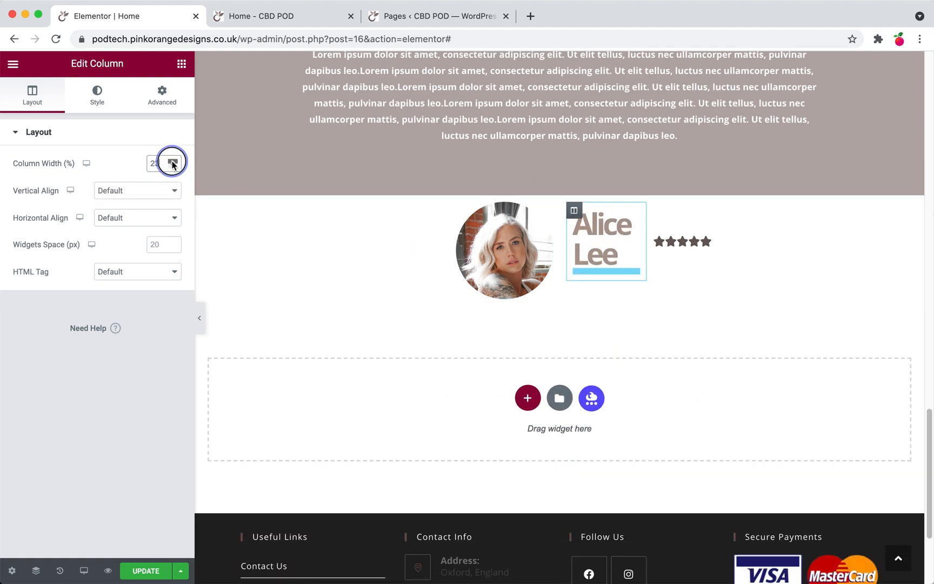
click(172, 161)
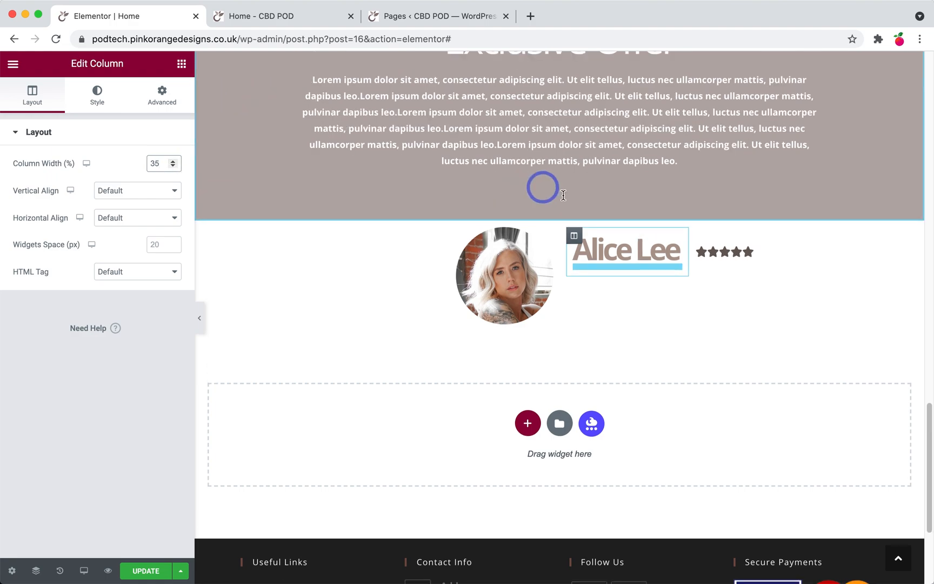
- Duplicate the Lorem ipsum paragraph under Become a Beauty Warrior and move the copy into the review section's right column
scroll(542, 188, up, 10)
right_click(619, 402)
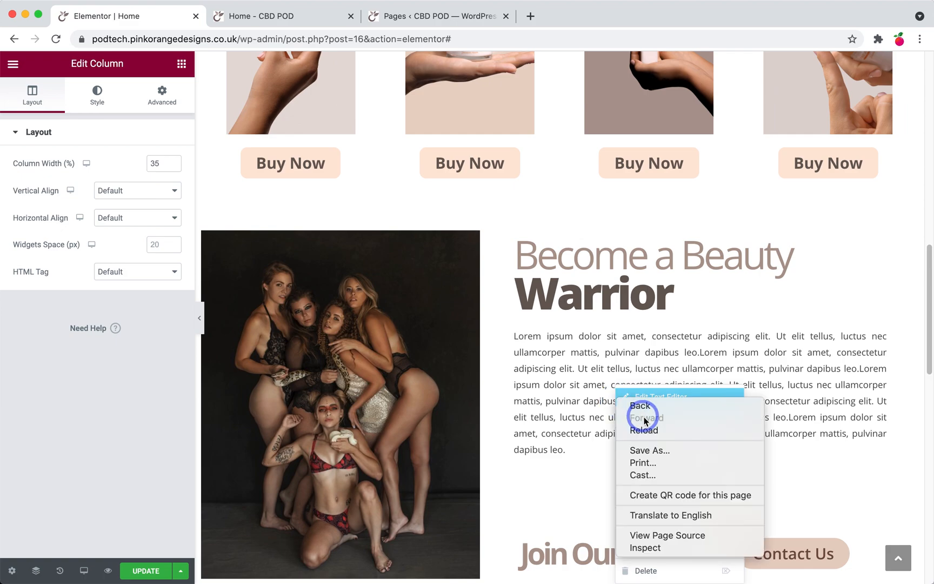
right_click(569, 392)
click(644, 421)
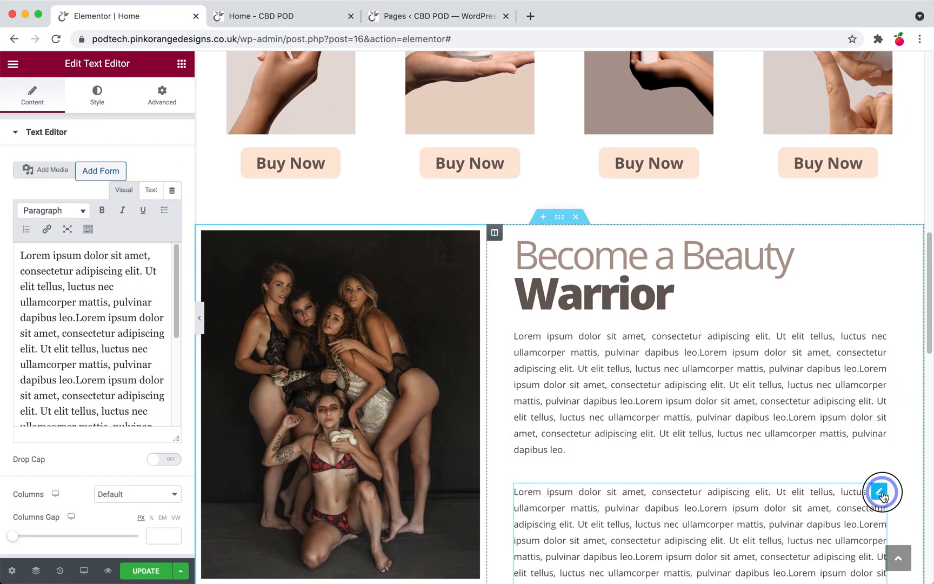
drag(881, 493, 692, 109)
scroll(853, 471, down, 5)
scroll(767, 389, down, 4)
scroll(717, 471, down, 5)
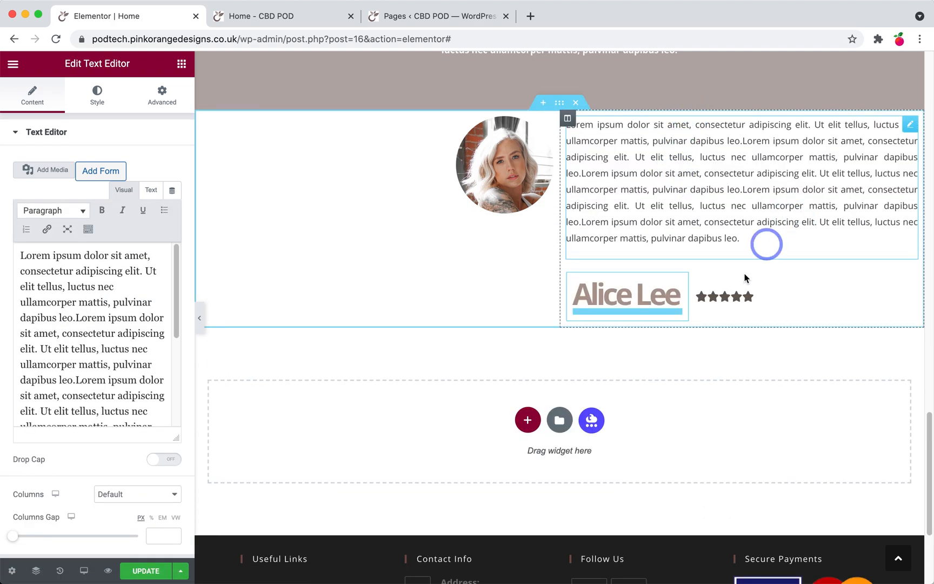
- Move the inner section with the reviewer's name and stars above the Lorem ipsum paragraph
mouse_move(759, 277)
drag(735, 273, 738, 130)
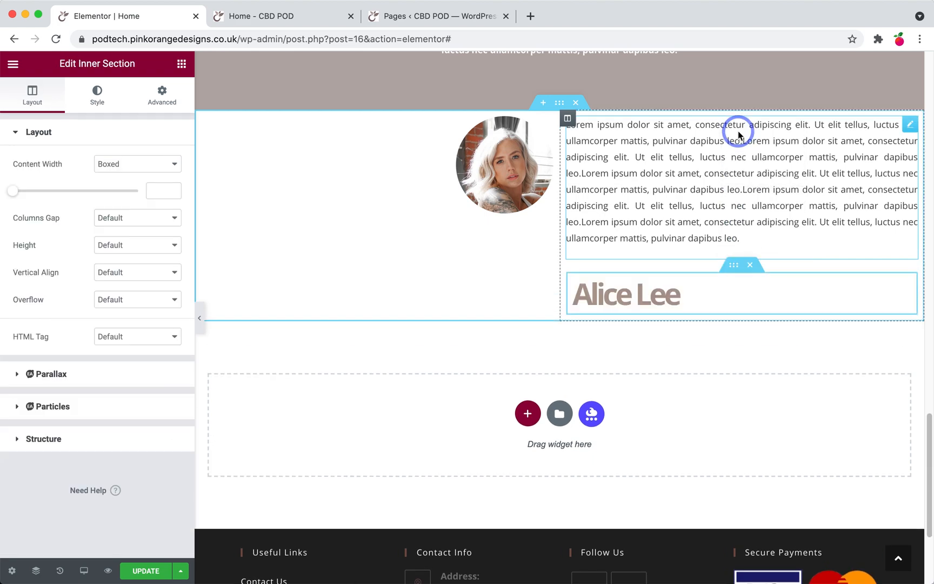
drag(730, 268, 722, 123)
- Set the width of the reviewer's name column above the shortened paragraph to 35%
click(249, 135)
click(159, 154)
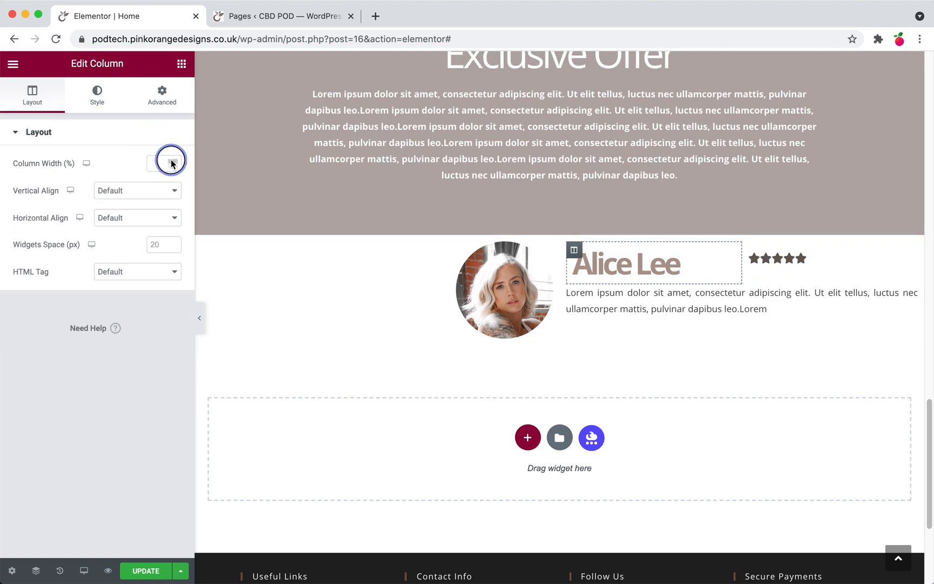
text(3)
click(171, 161)
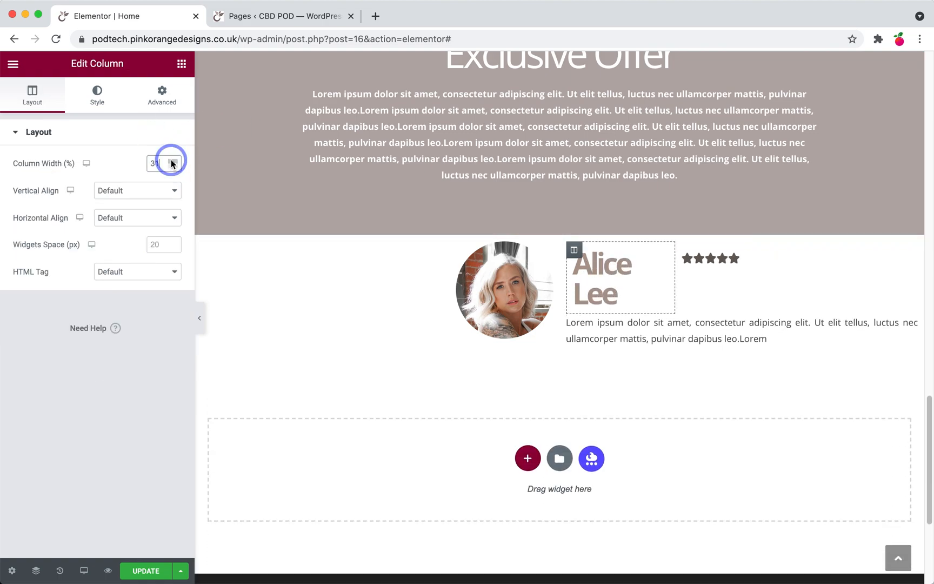
click(173, 161)
click(173, 162)
click(173, 161)
click(173, 162)
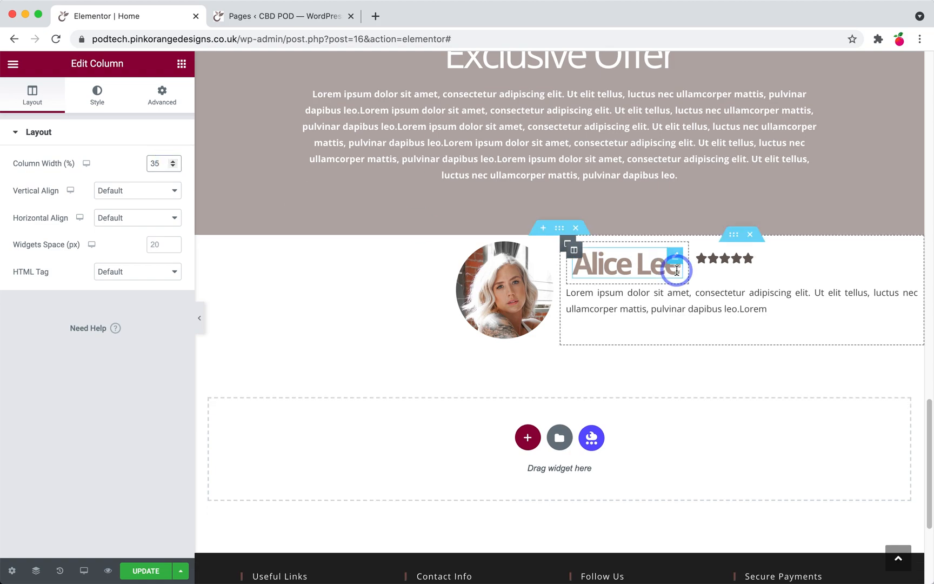
- Set the vertical alignment of the star rating column beside the reviewer's name to Middle and update the page
click(697, 249)
click(160, 95)
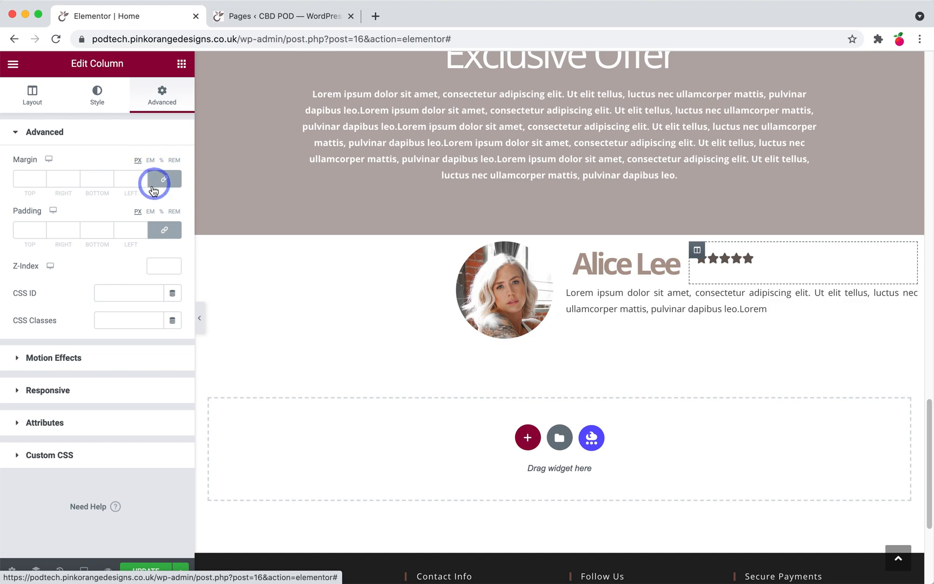
click(46, 104)
click(143, 189)
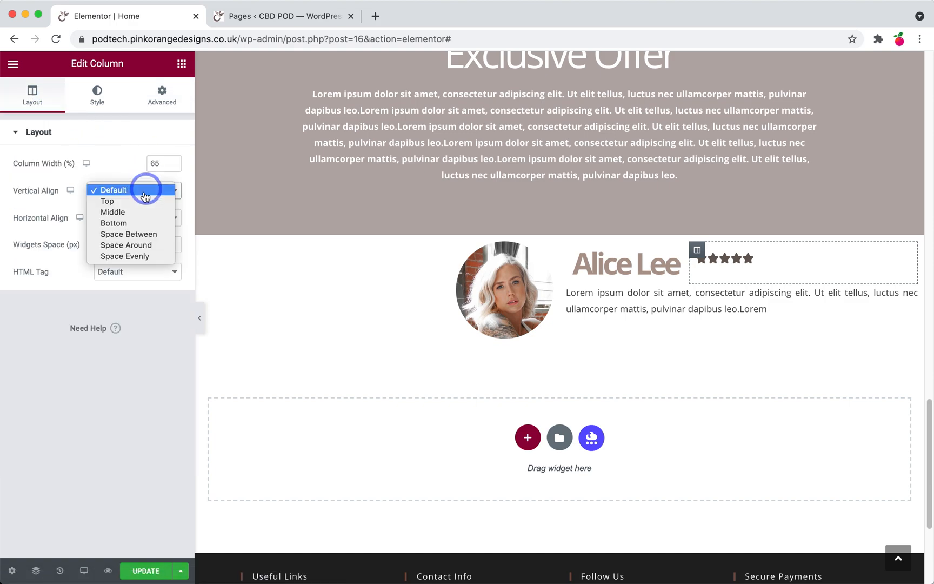
click(147, 215)
click(146, 470)
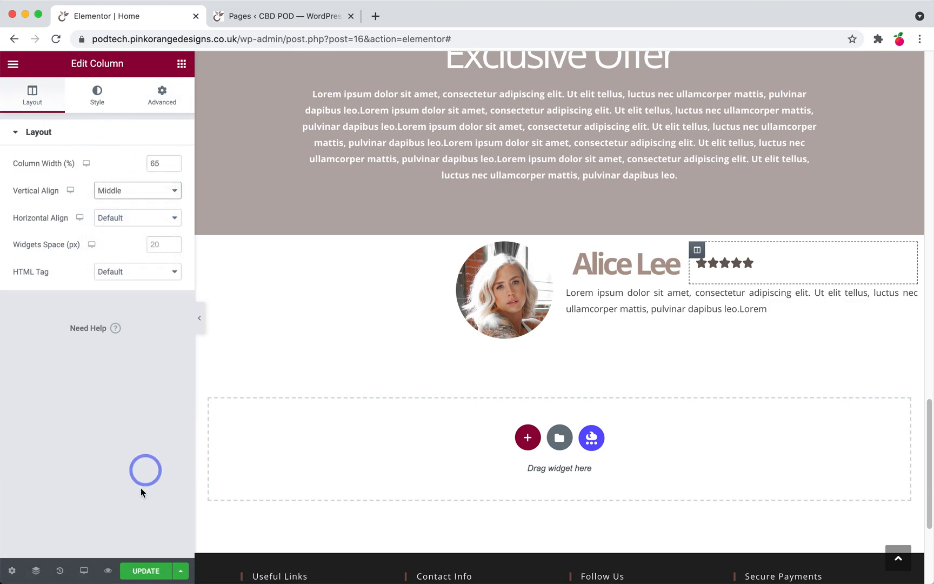
click(143, 559)
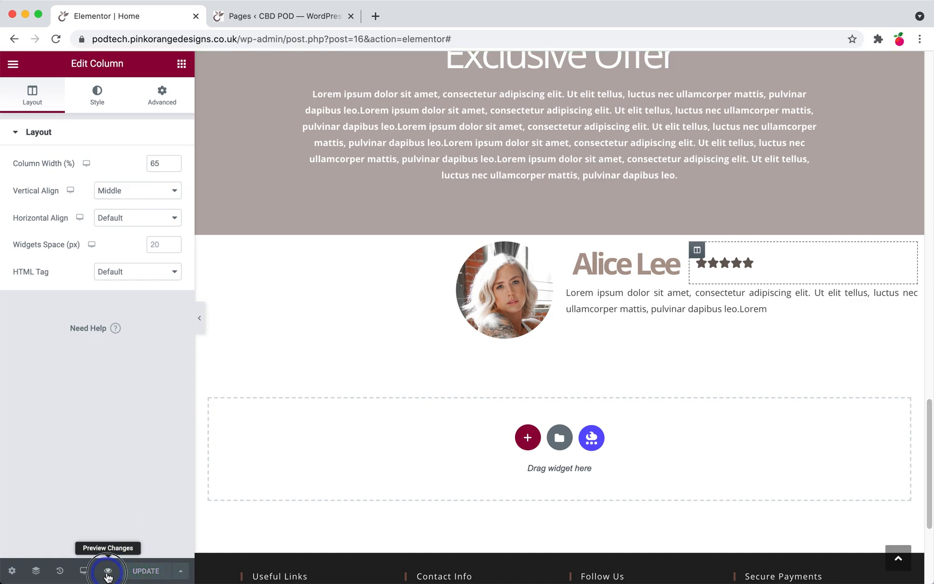
- Preview the review section, set its portrait column width to 13%, and update the page
click(108, 571)
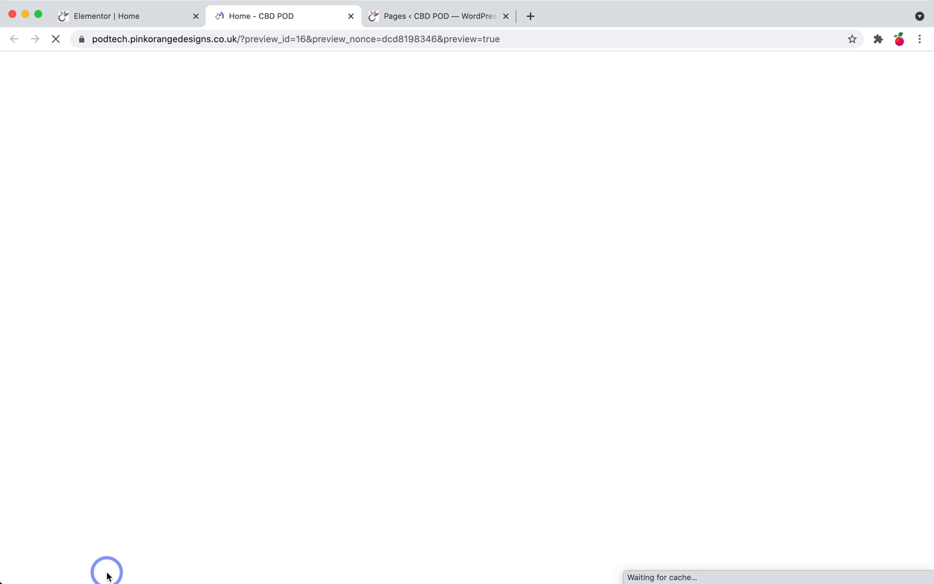
scroll(449, 273, down, 15)
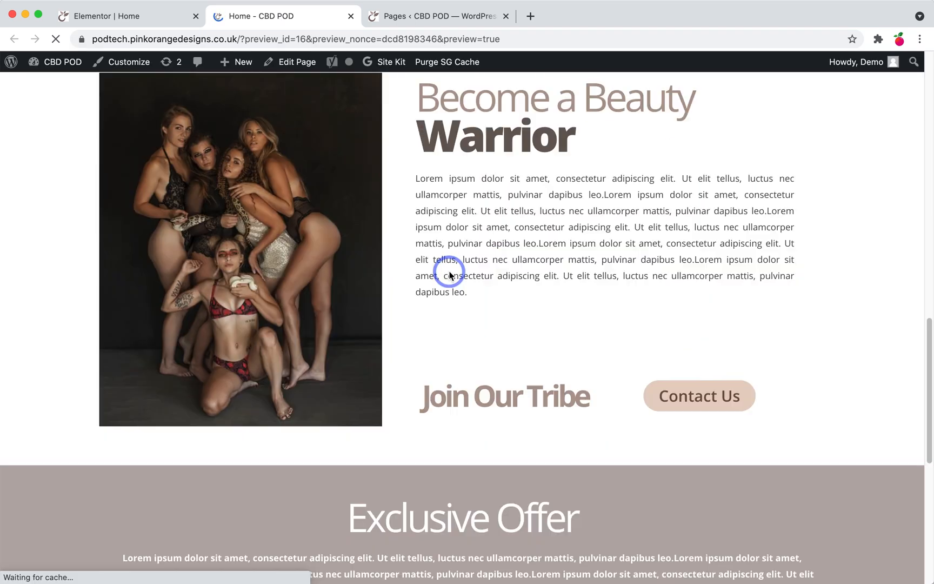
scroll(449, 275, down, 8)
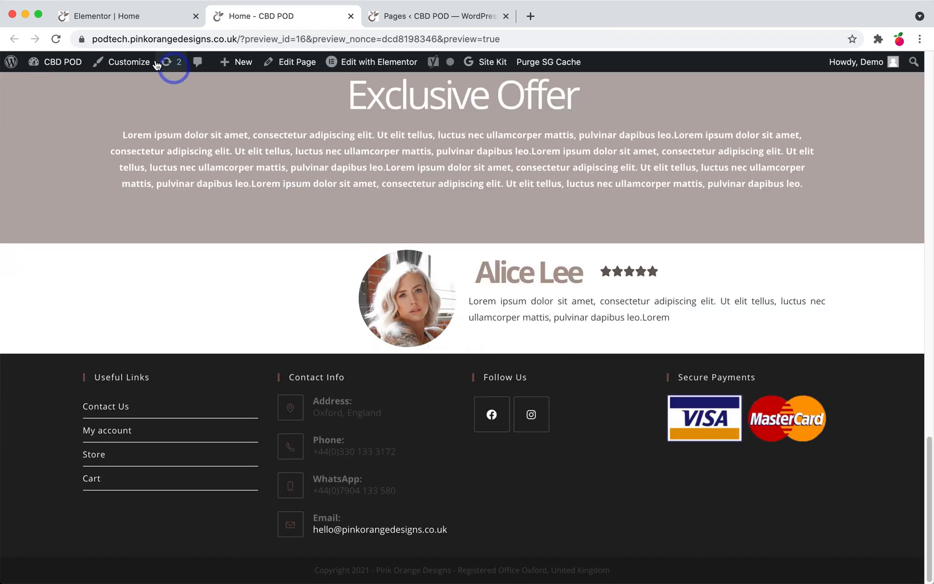
click(133, 21)
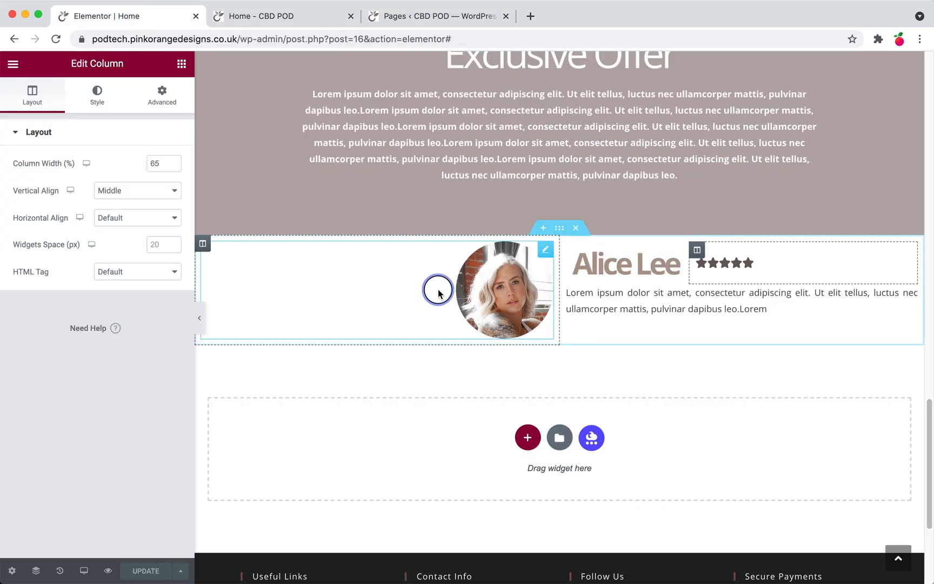
click(211, 260)
click(207, 246)
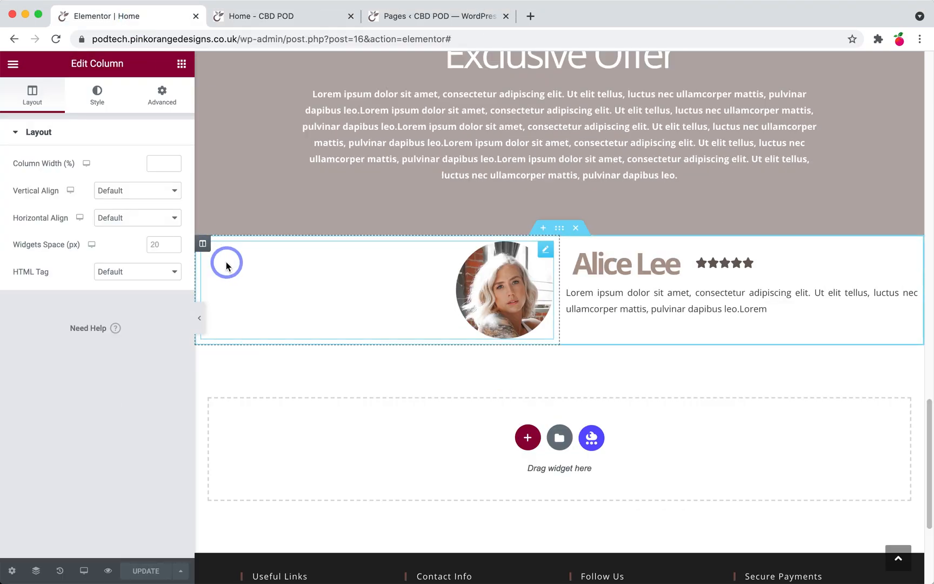
click(179, 171)
click(174, 167)
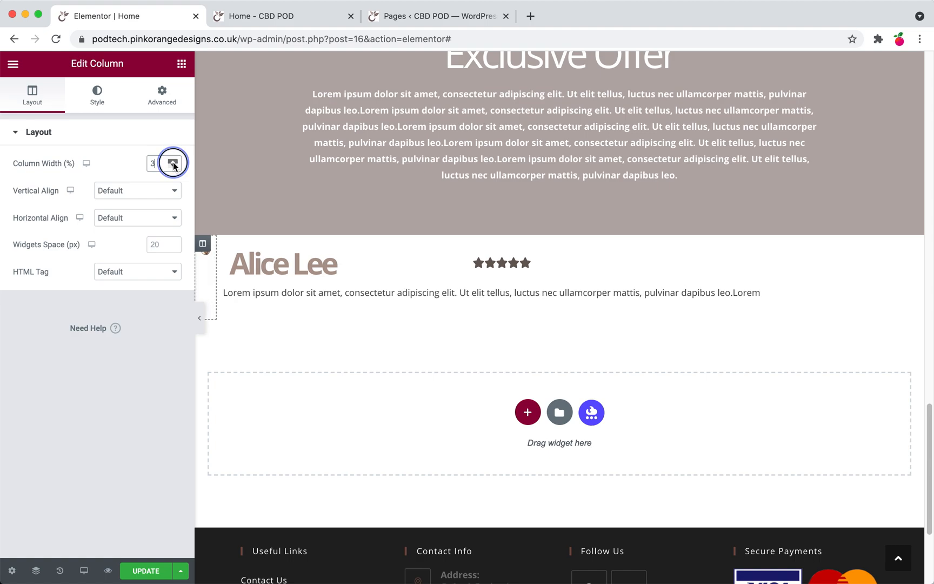
click(173, 160)
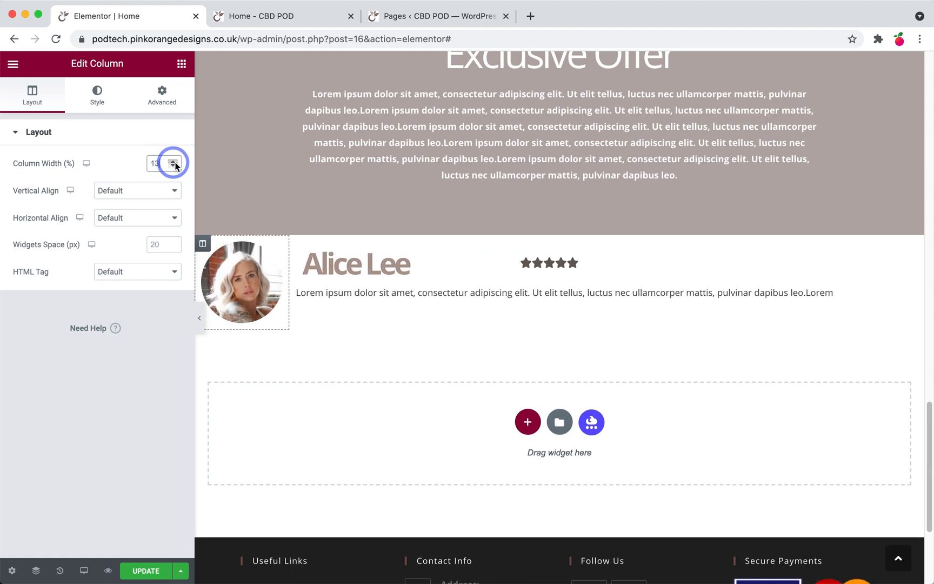
click(144, 572)
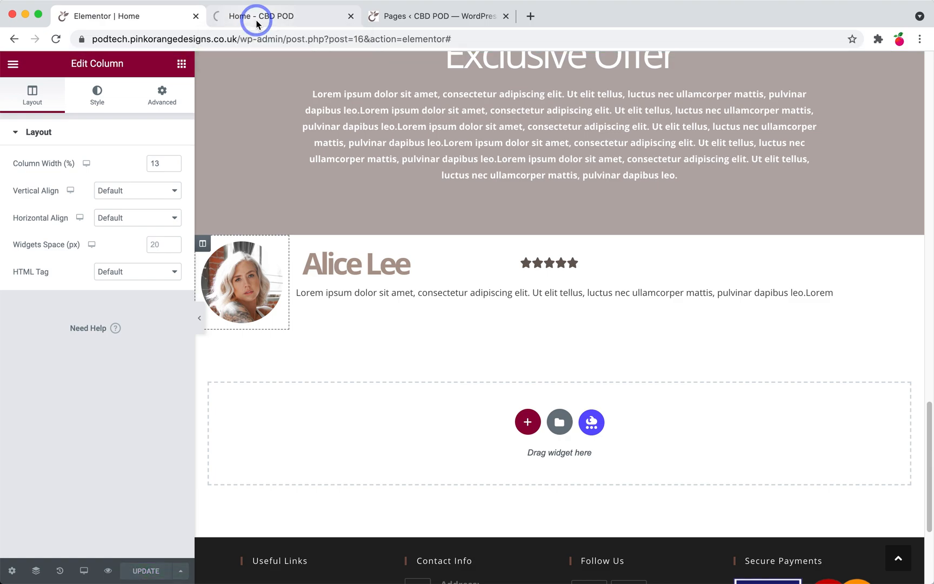
- Check the preview, widen the portrait column, and set the review section's boxed content width to 728
click(257, 22)
scroll(493, 321, down, 20)
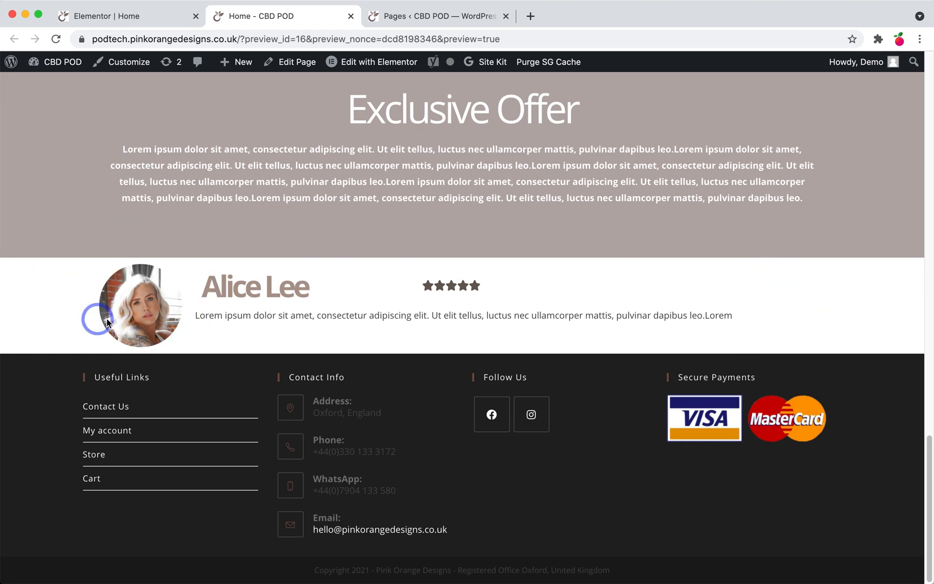
click(157, 24)
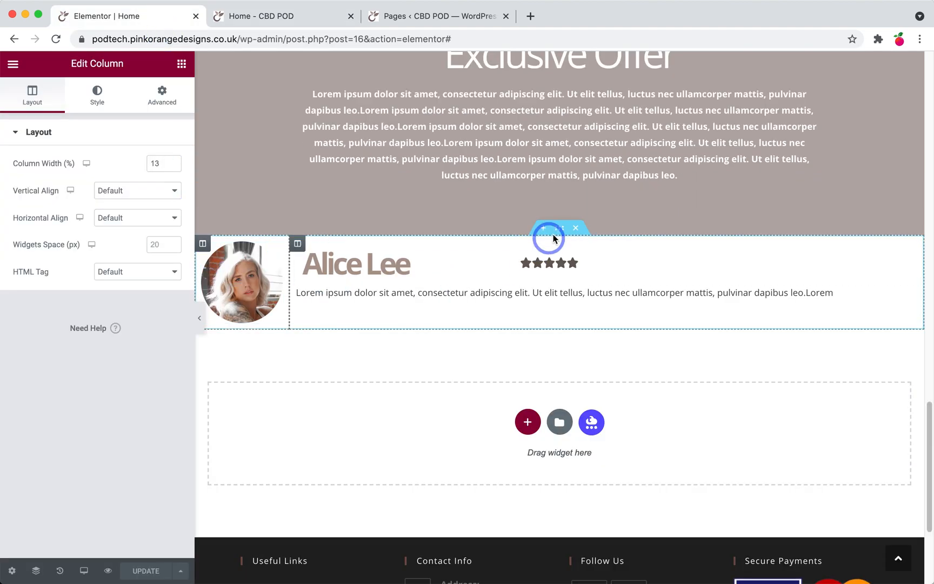
click(559, 228)
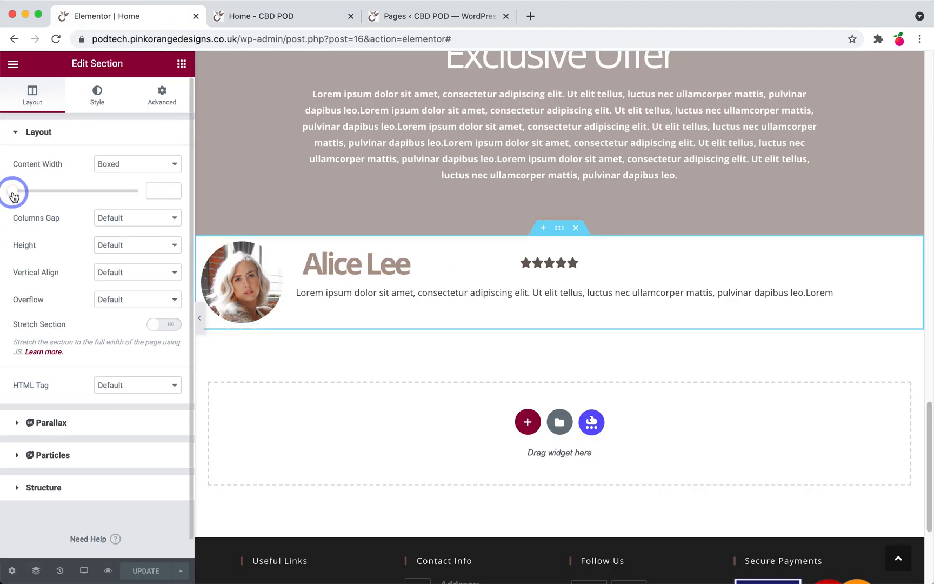
drag(14, 194, 34, 195)
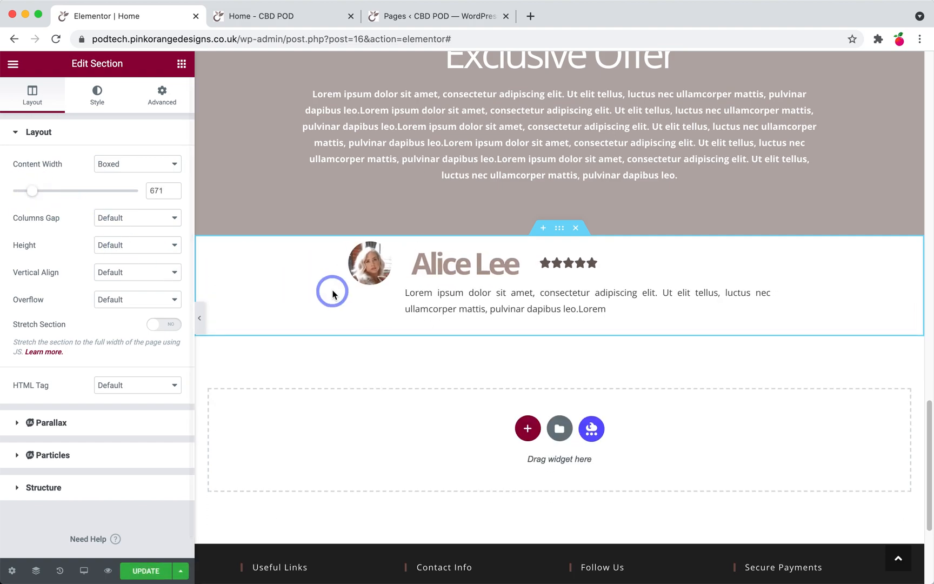
click(360, 275)
click(350, 247)
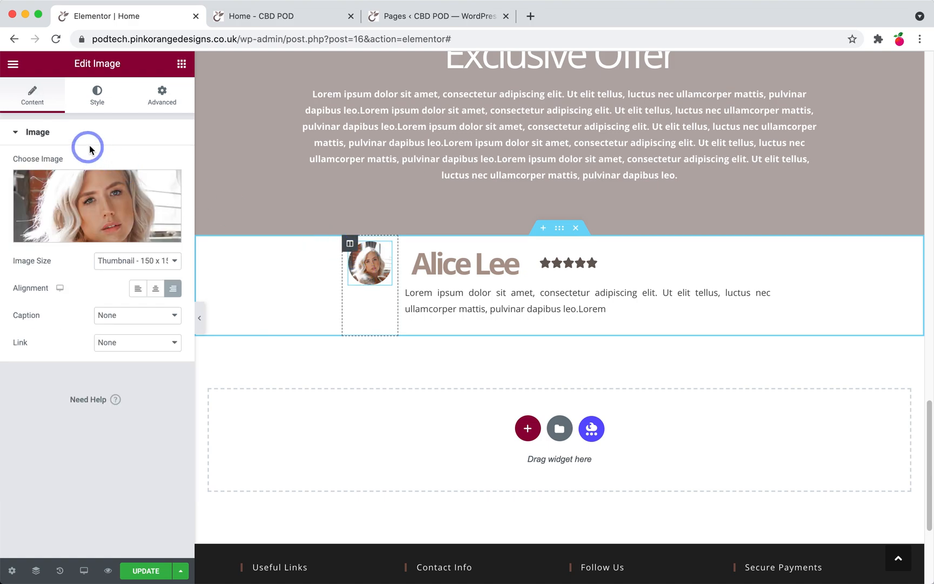
click(173, 163)
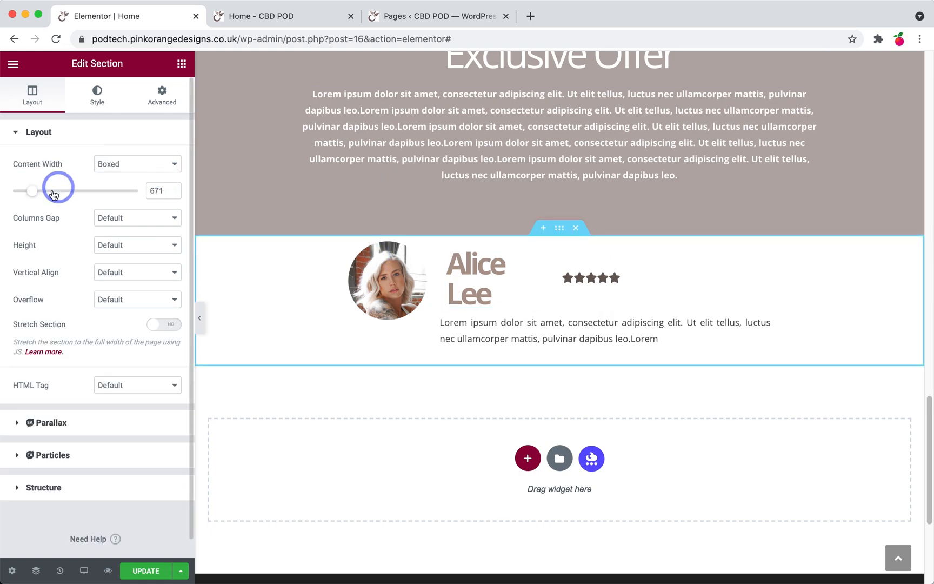
drag(37, 193, 42, 192)
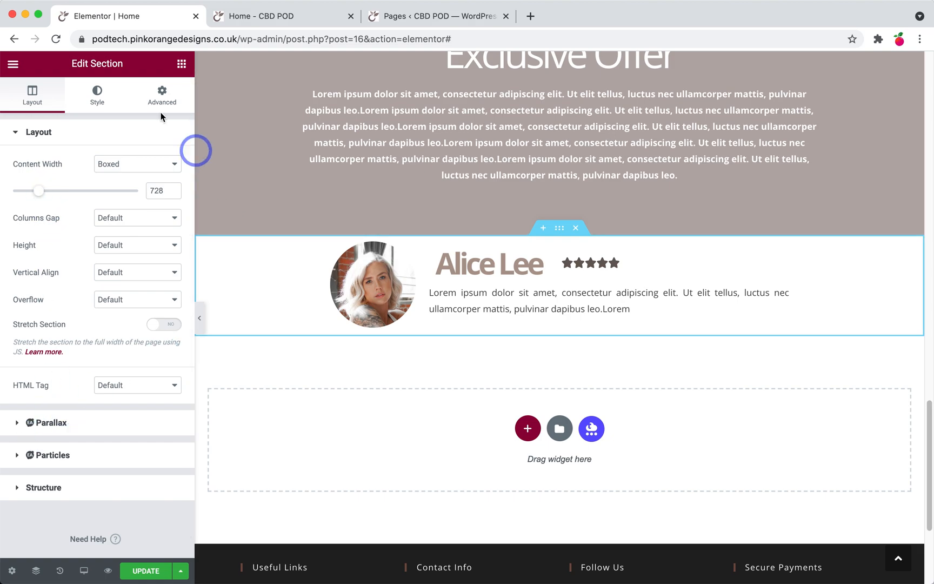
- Set the review section's top and bottom margins to 50 px
click(162, 92)
click(24, 181)
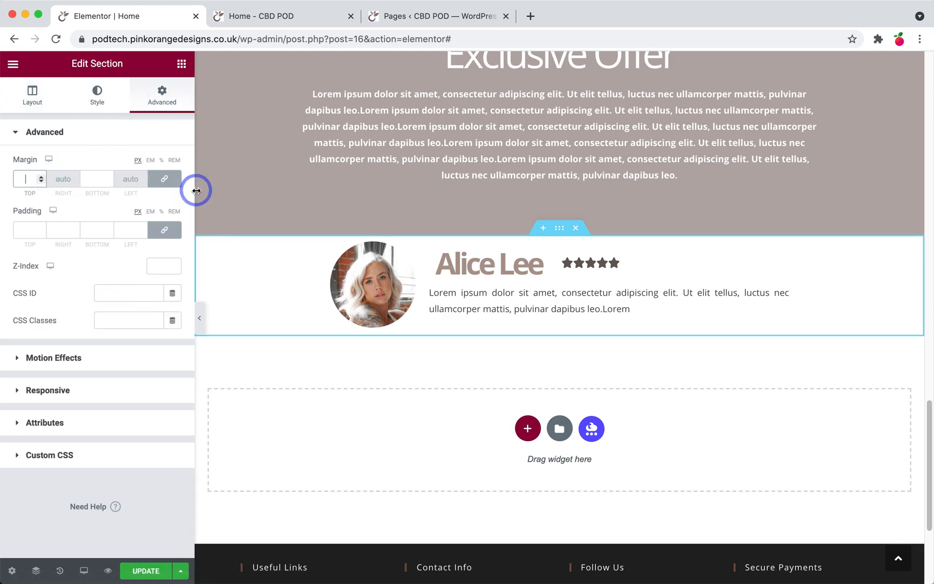
text(50)
click(43, 199)
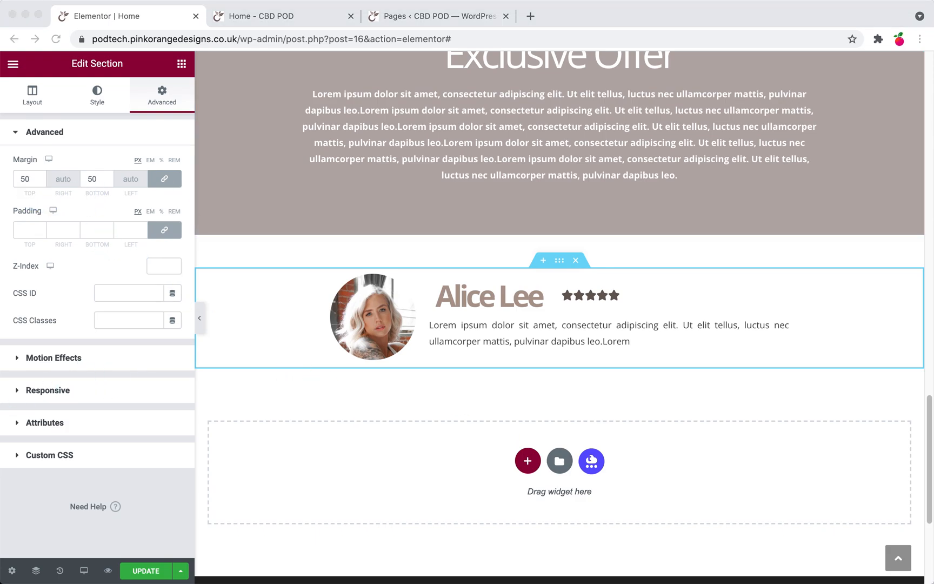
- Add a new section with two equal columns below the customer review
drag(0, 78, 272, 66)
drag(488, 9, 400, 7)
click(527, 460)
click(528, 464)
click(444, 493)
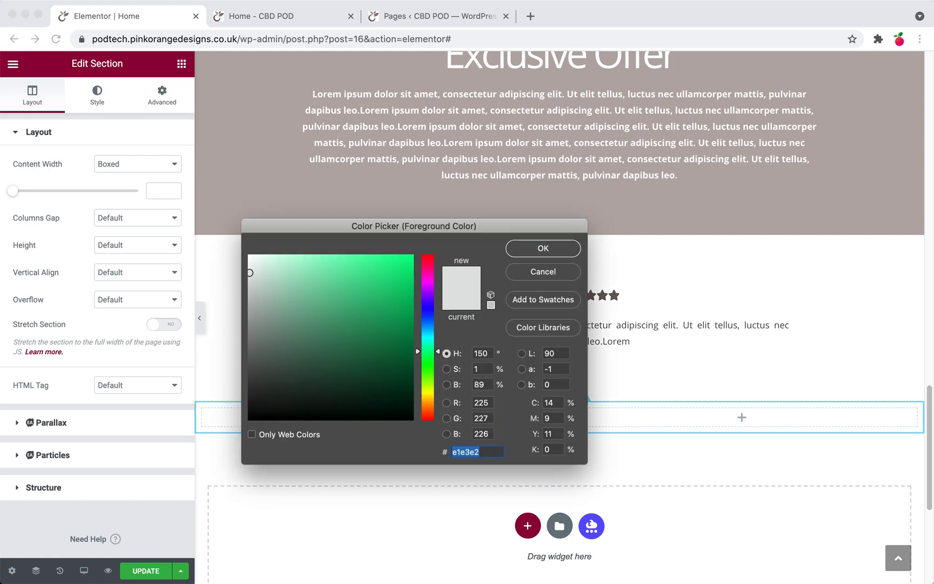
- Give the new two-column section a classic background in the layout's grey, e1e3e2
key(Return)
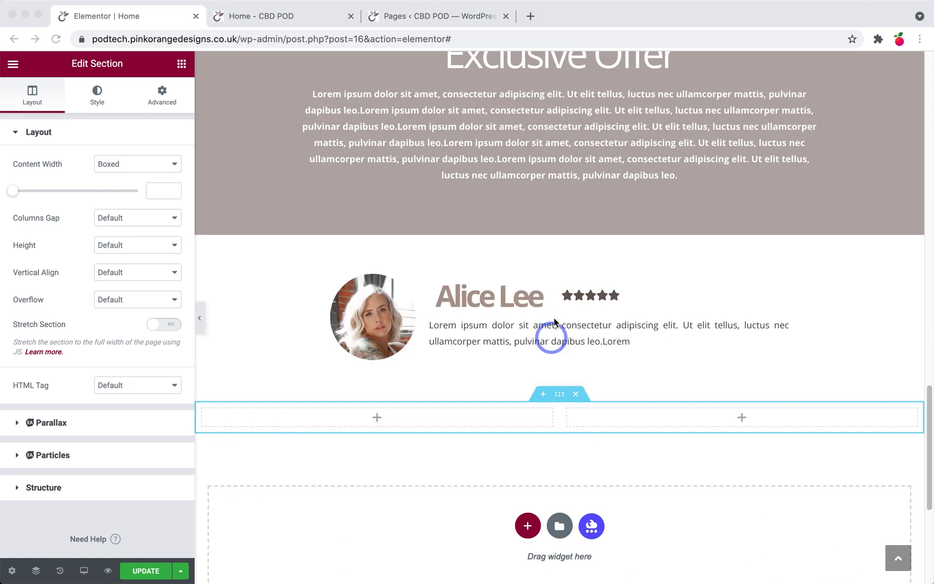
click(559, 398)
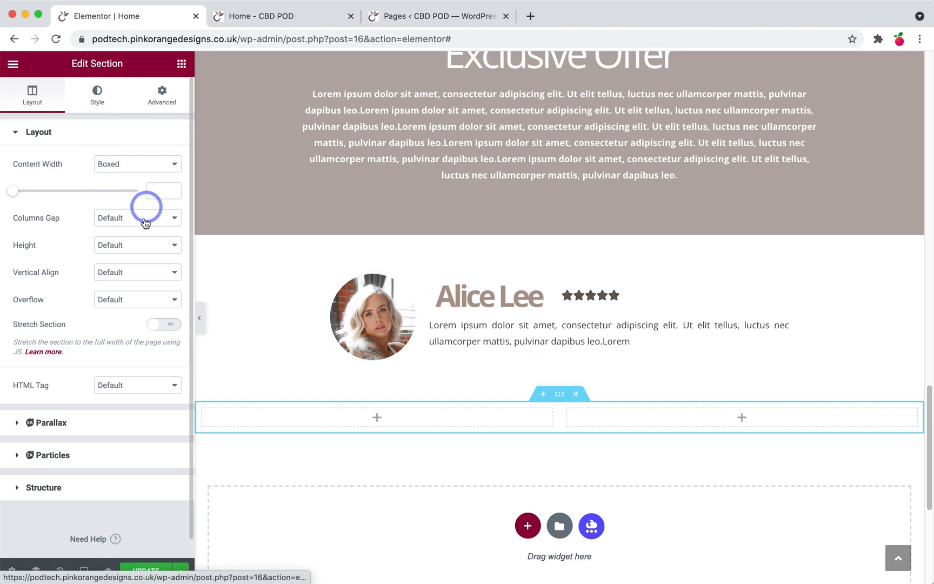
click(97, 98)
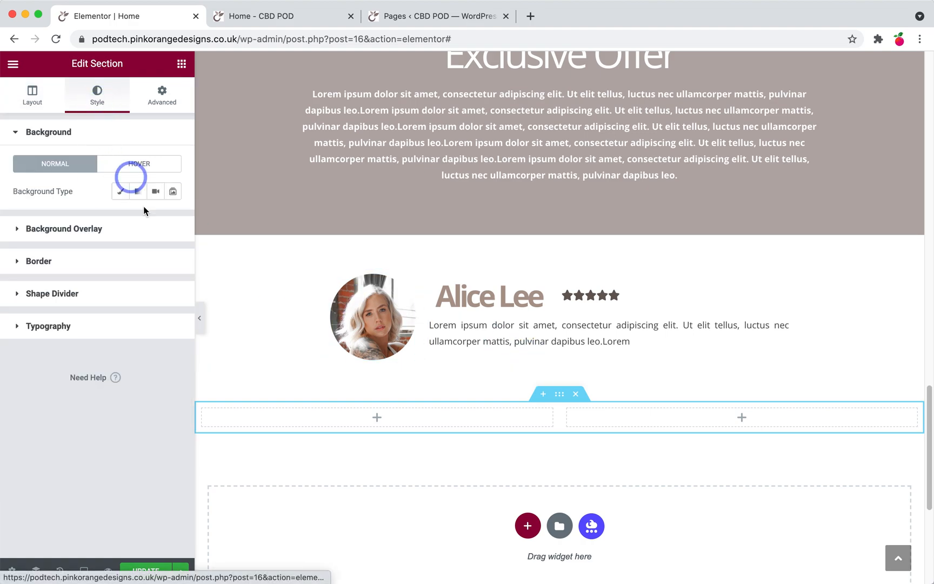
click(120, 191)
click(170, 226)
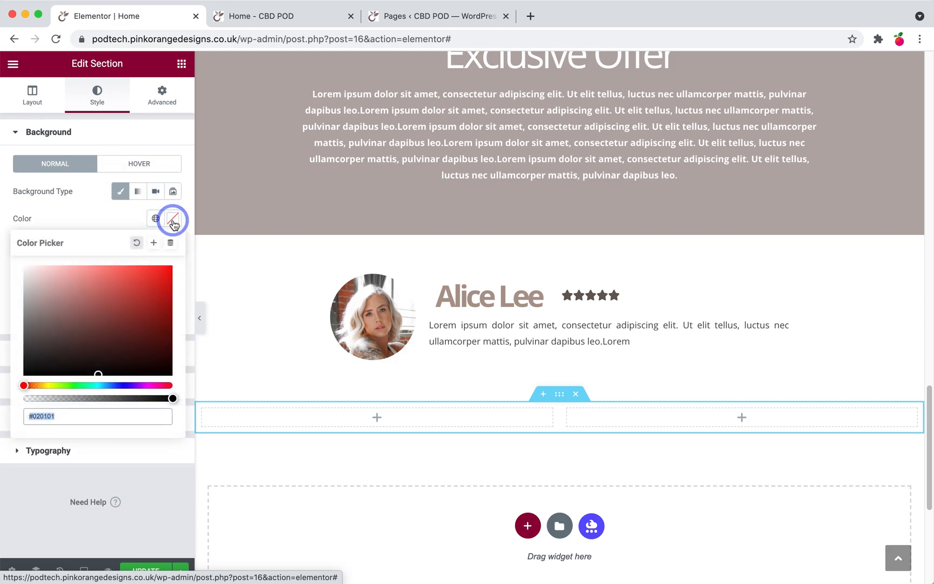
text(e1e3e2)
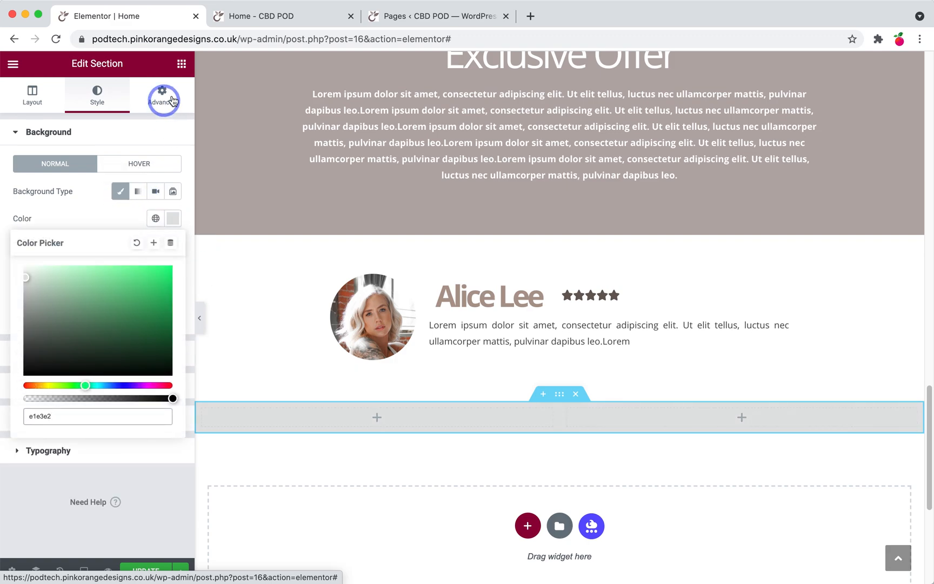
- Add an image to the grey section's first column, using the library photo of the woman with her hand on her head
click(177, 58)
click(181, 64)
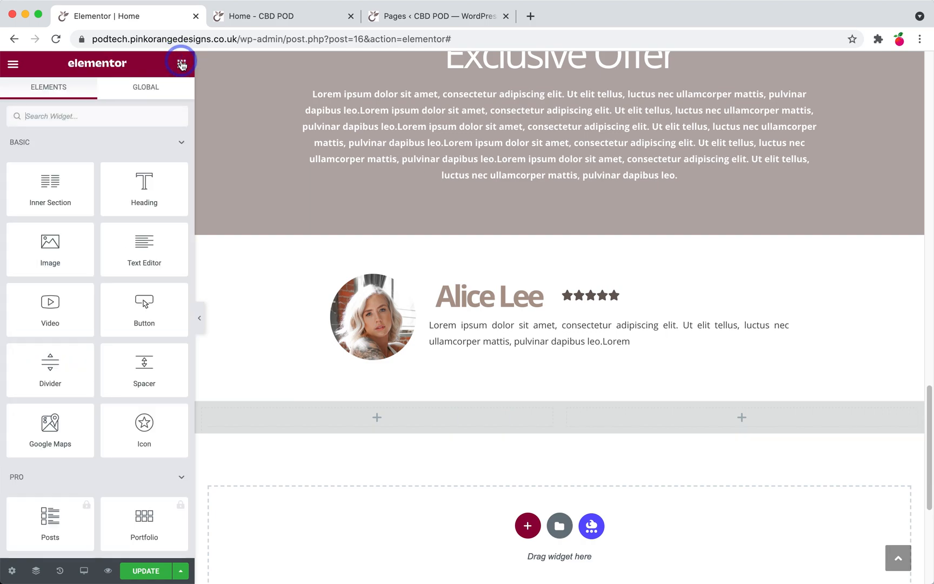
drag(52, 246, 340, 415)
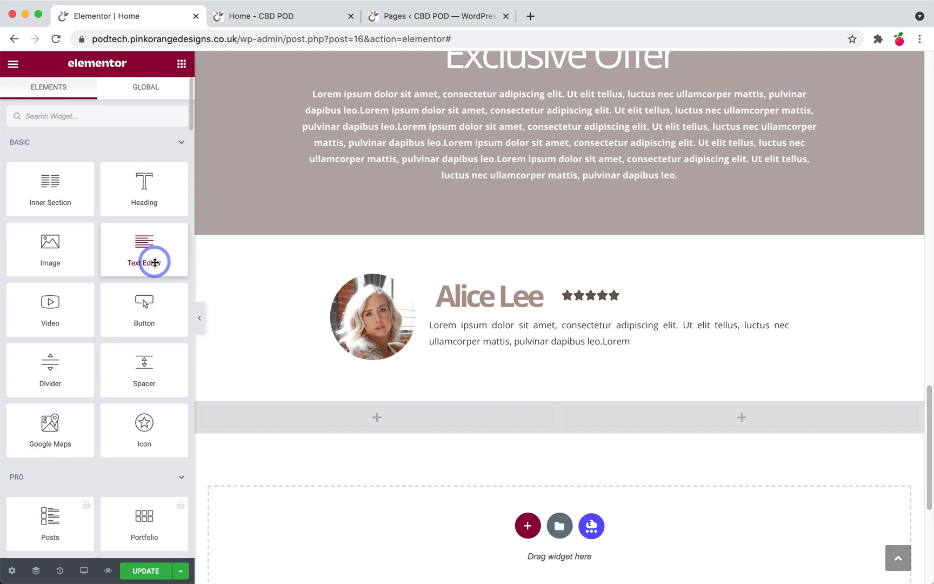
drag(55, 251, 316, 417)
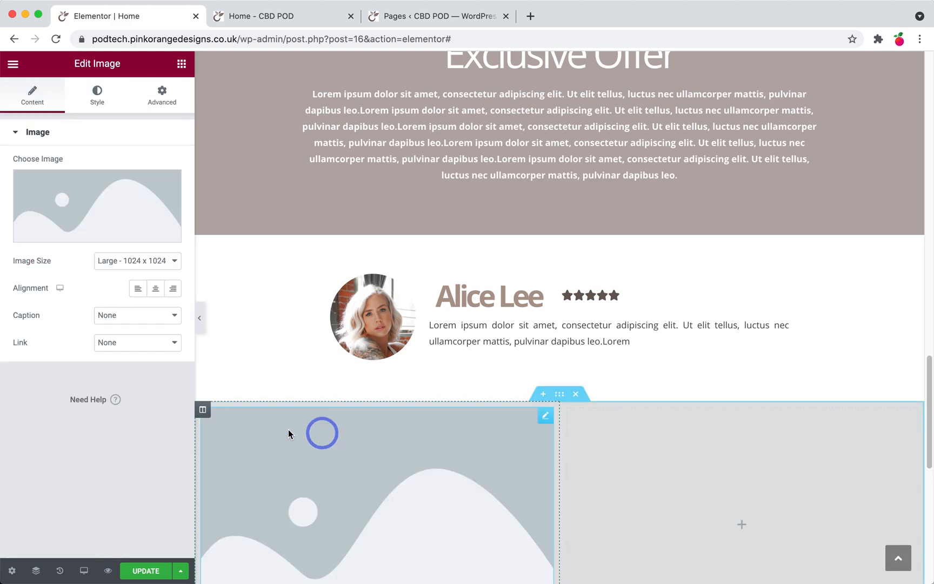
click(155, 209)
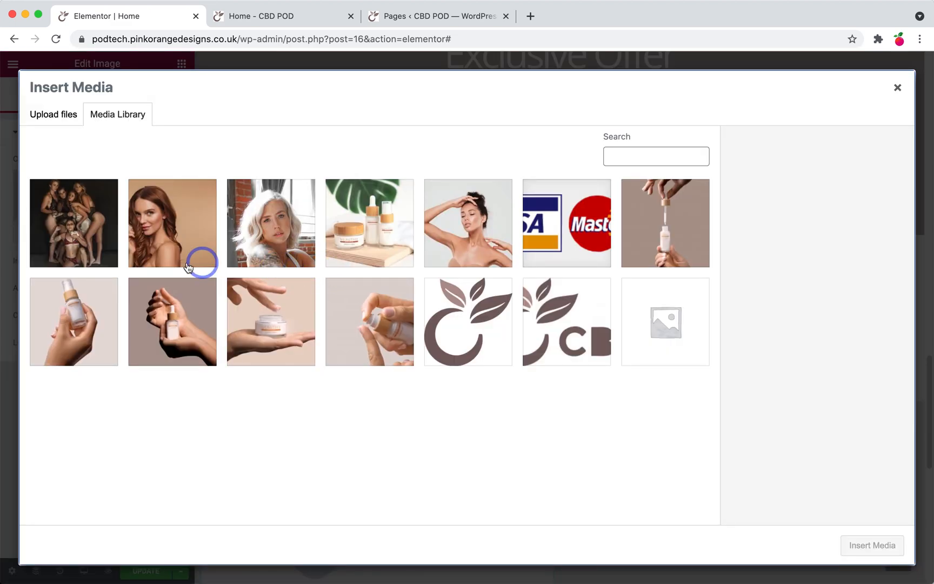
click(479, 260)
click(865, 543)
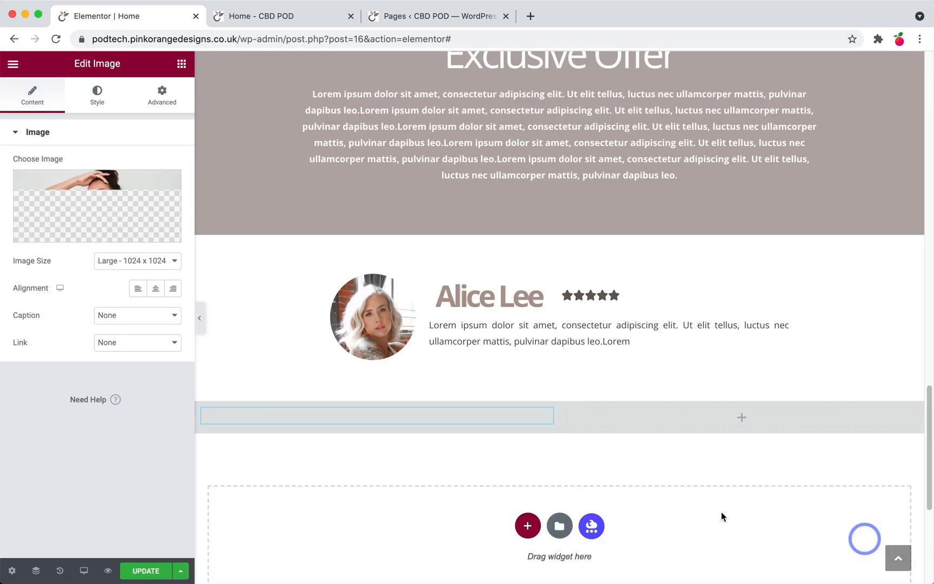
scroll(411, 389, down, 2)
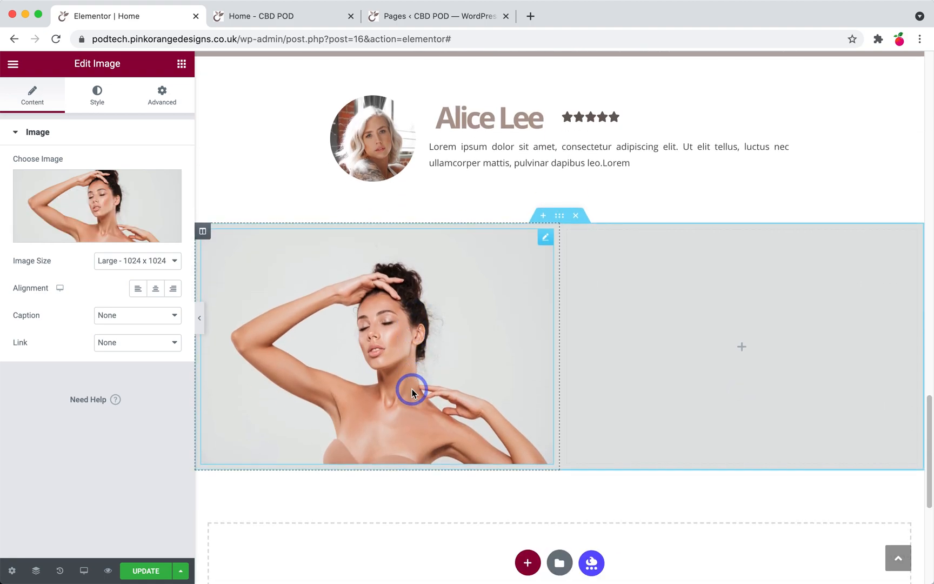
- Adjust the background colour of the section with the new photo to #E0E0E0
click(727, 343)
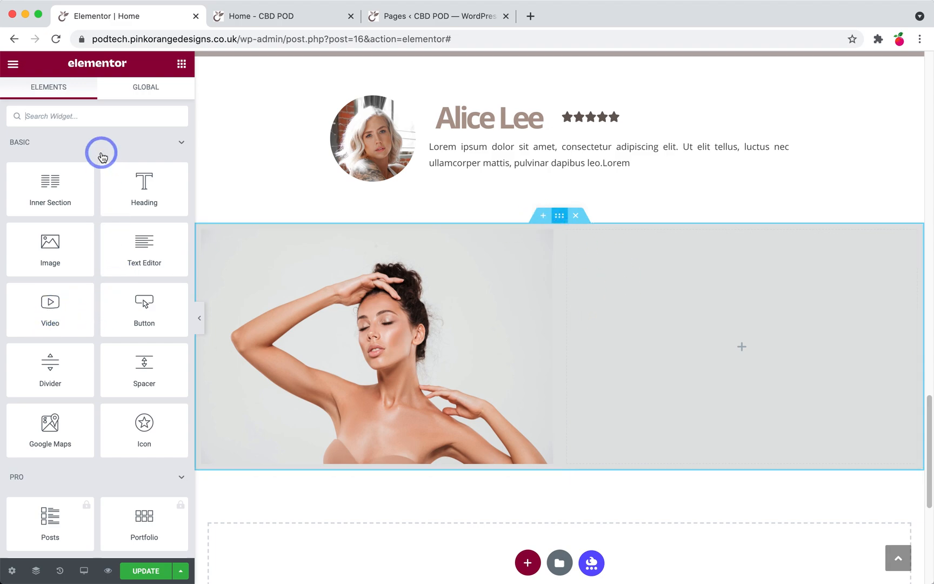
click(172, 217)
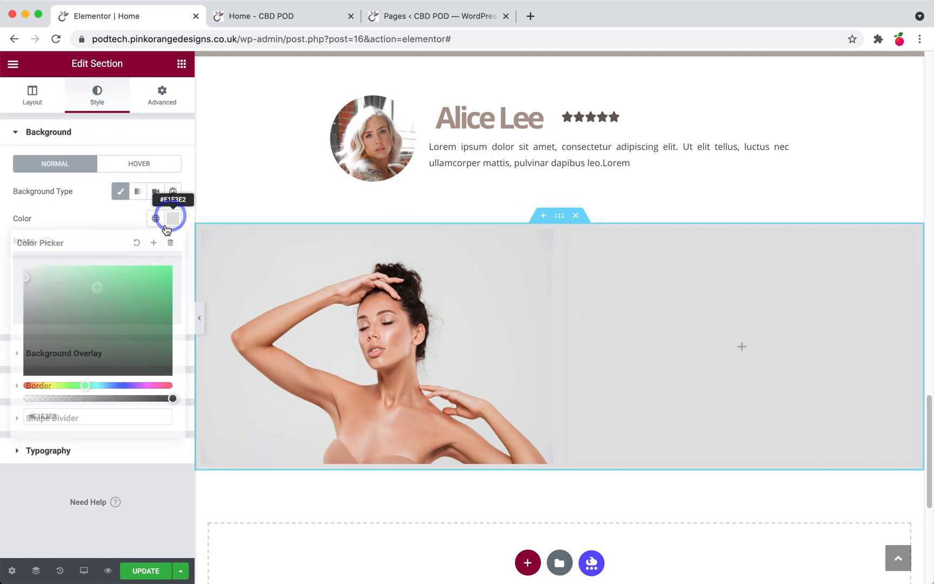
mouse_move(87, 387)
mouse_down()
mouse_move(163, 372)
mouse_move(99, 390)
mouse_move(158, 377)
mouse_move(54, 388)
mouse_move(165, 383)
mouse_move(119, 386)
mouse_up()
drag(25, 277, 23, 282)
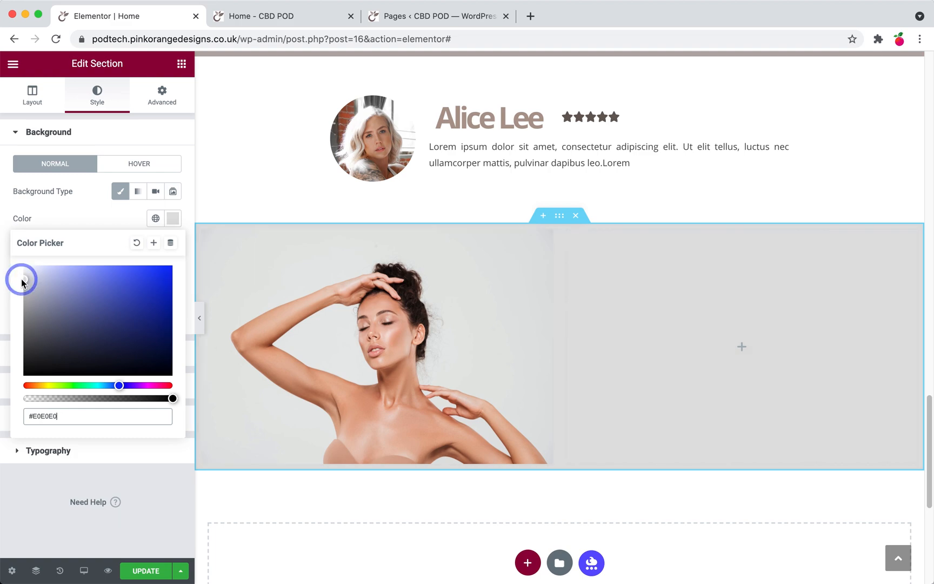
- Duplicate the "Warrior" heading and move the copy into the grey section's empty second column
click(710, 355)
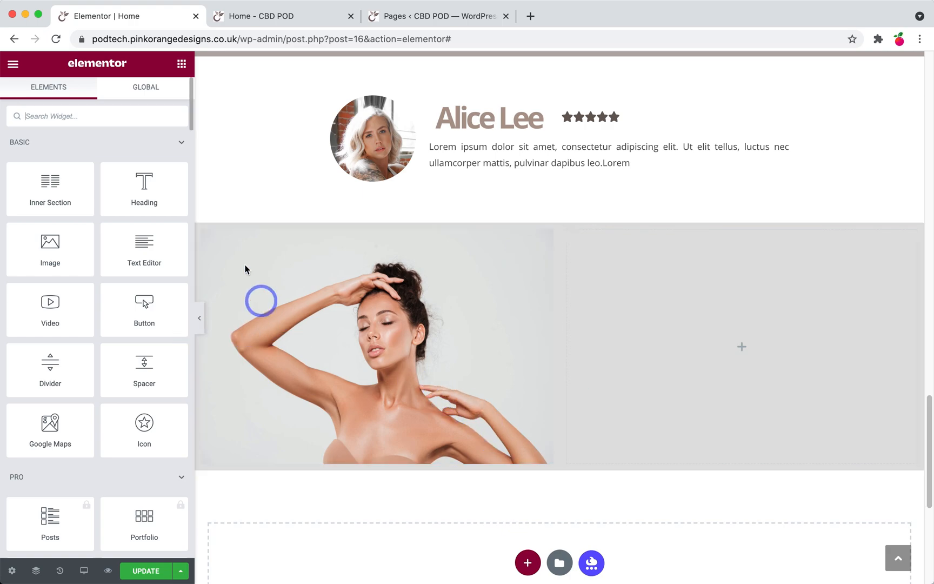
scroll(500, 254, up, 3)
scroll(600, 261, up, 9)
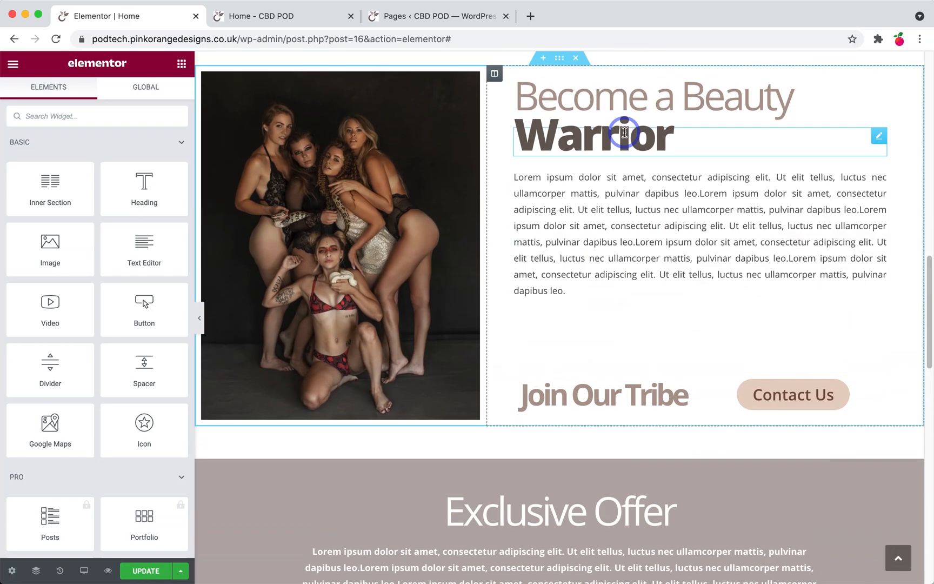
right_click(625, 132)
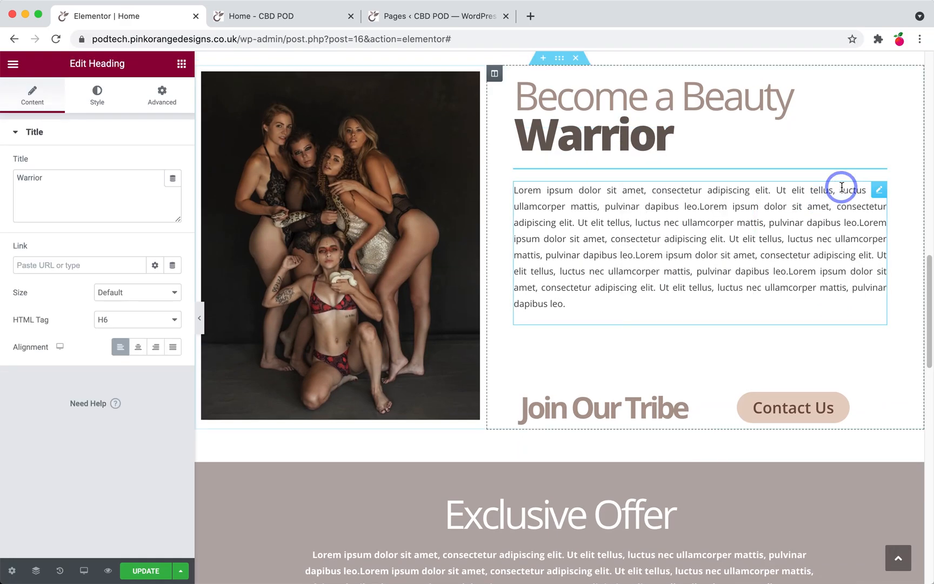
scroll(842, 319, down, 8)
scroll(840, 322, down, 3)
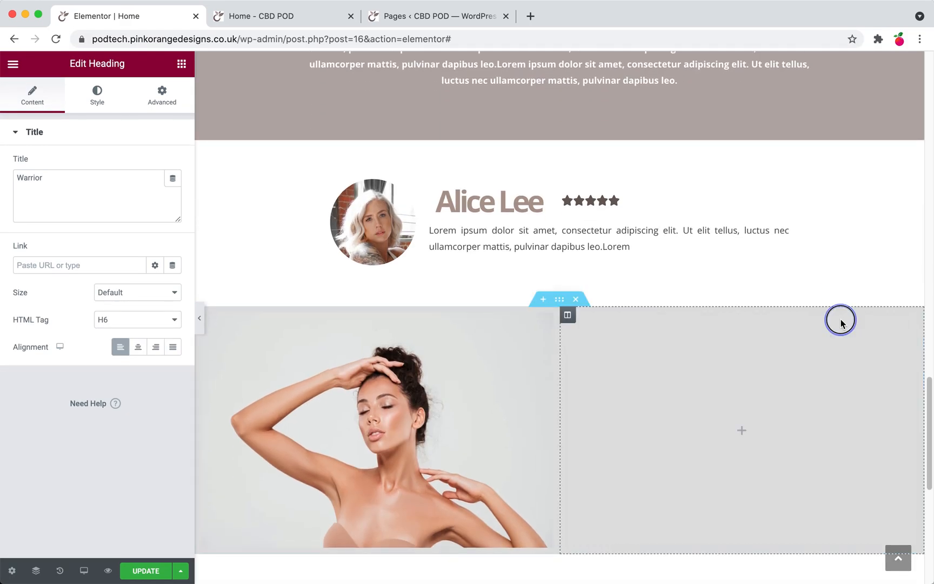
drag(838, 319, 761, 397)
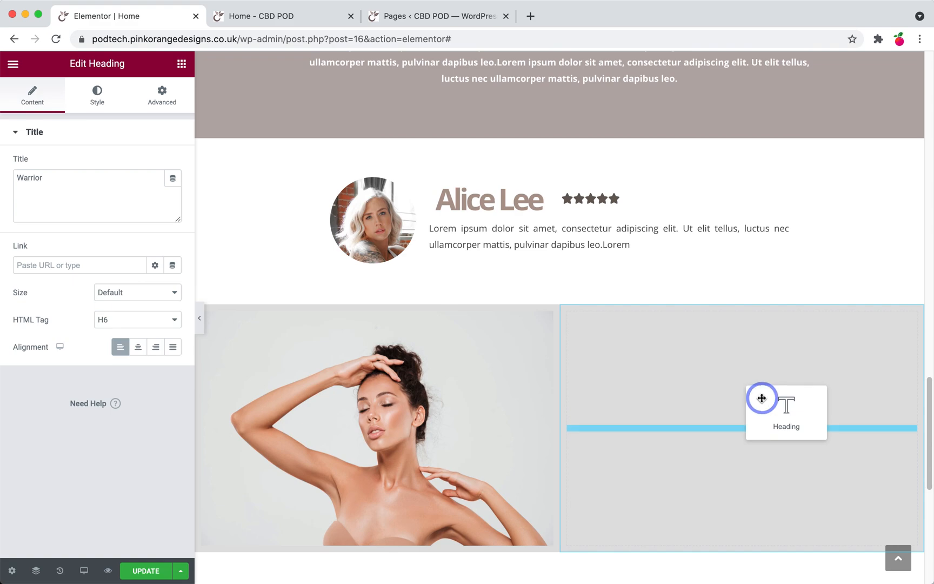
- Change the copied heading's text to "10% Off" and set its top margin to 0
double_click(56, 177)
text(1)
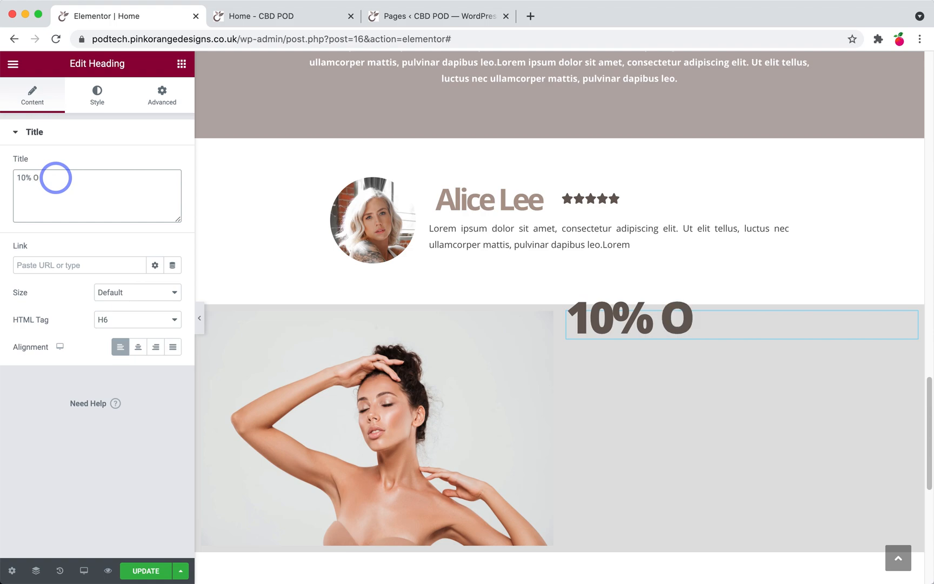
click(161, 96)
click(26, 178)
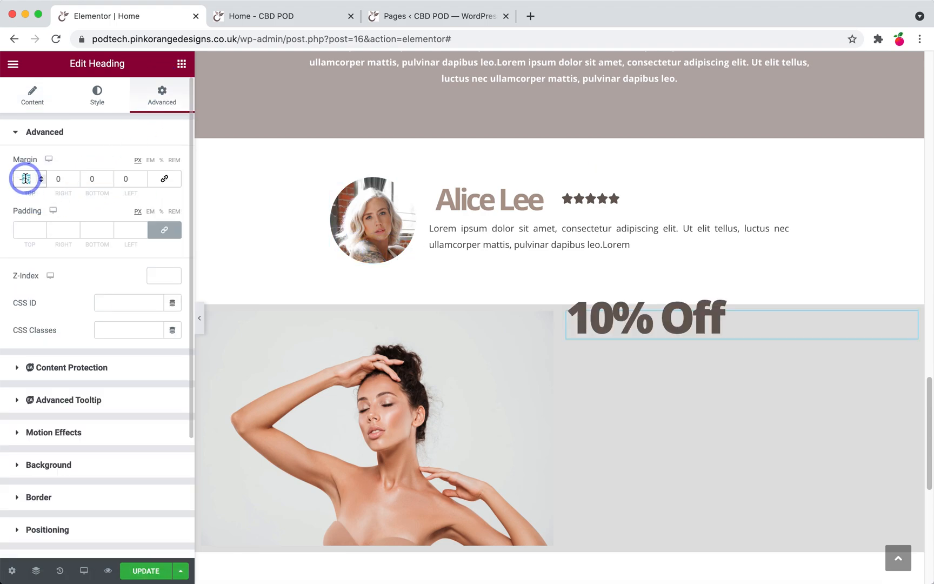
text(0)
- Duplicate the "Exclusive Offer" heading and move the copy below the "10% Off" heading
scroll(721, 344, down, 2)
scroll(720, 345, up, 4)
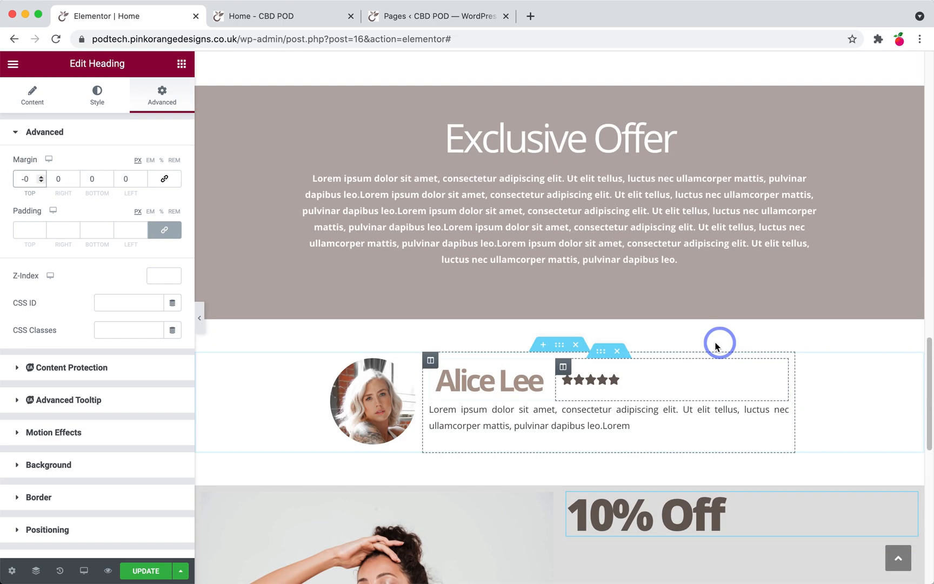
right_click(547, 156)
click(578, 186)
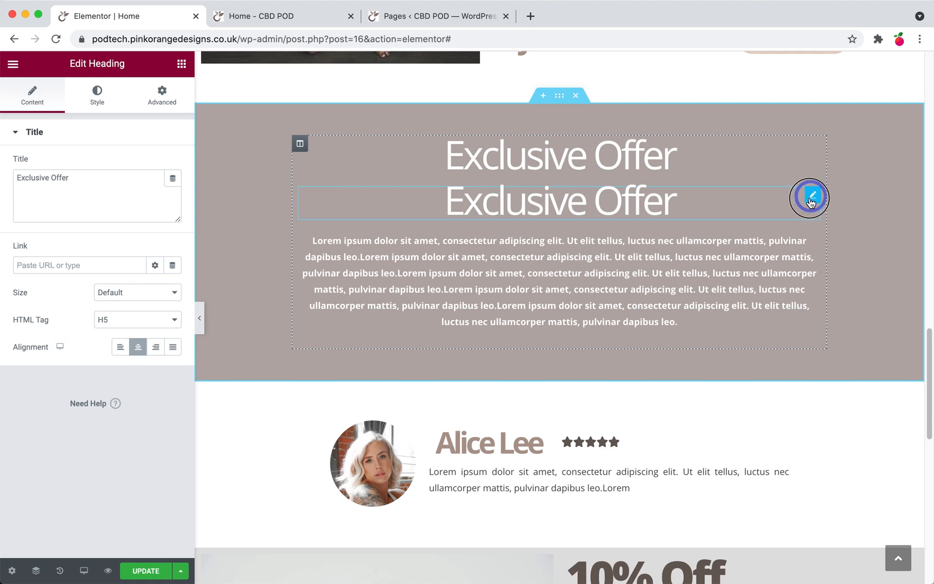
drag(811, 203, 737, 391)
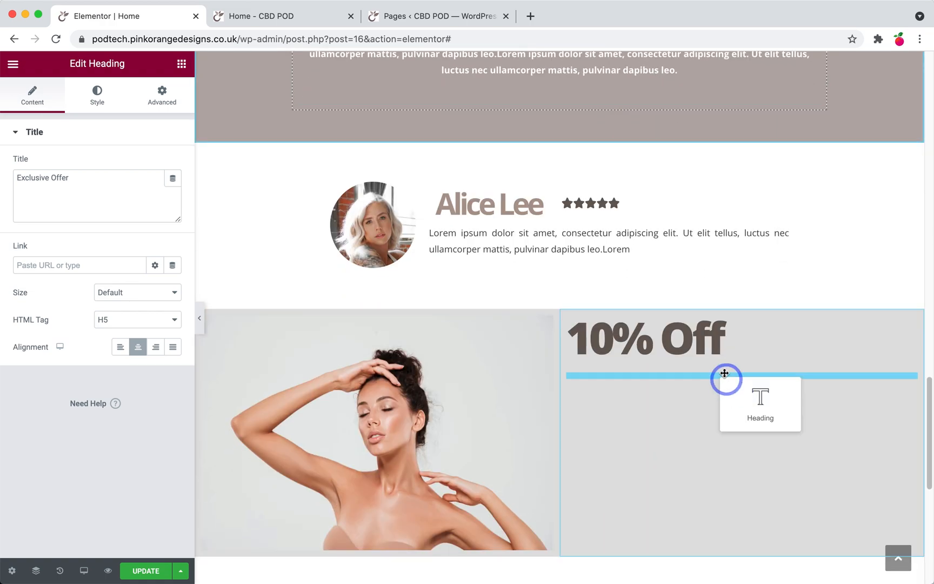
- Change the copied white heading's text to "Your First Order" and align it left
drag(192, 243, 64, 190)
double_click(64, 189)
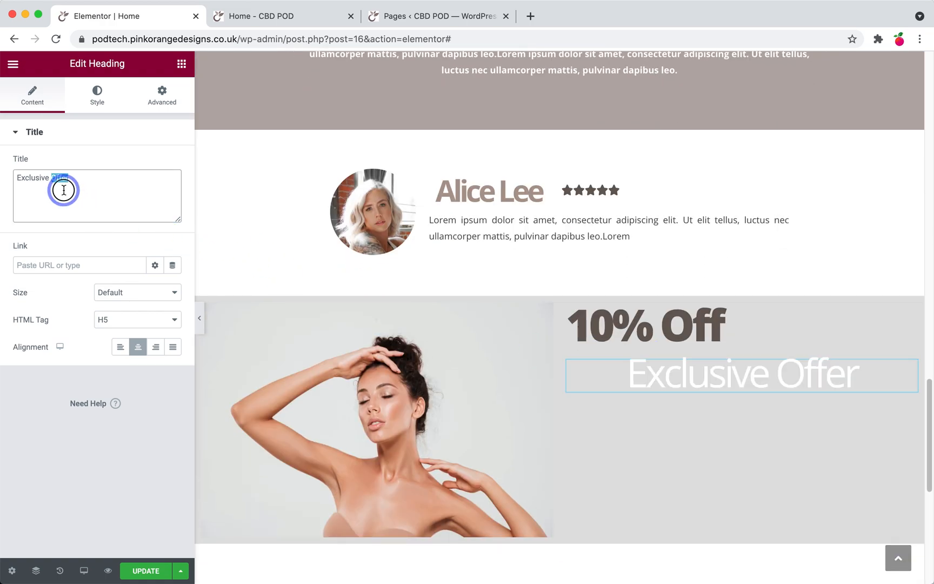
text(Yo)
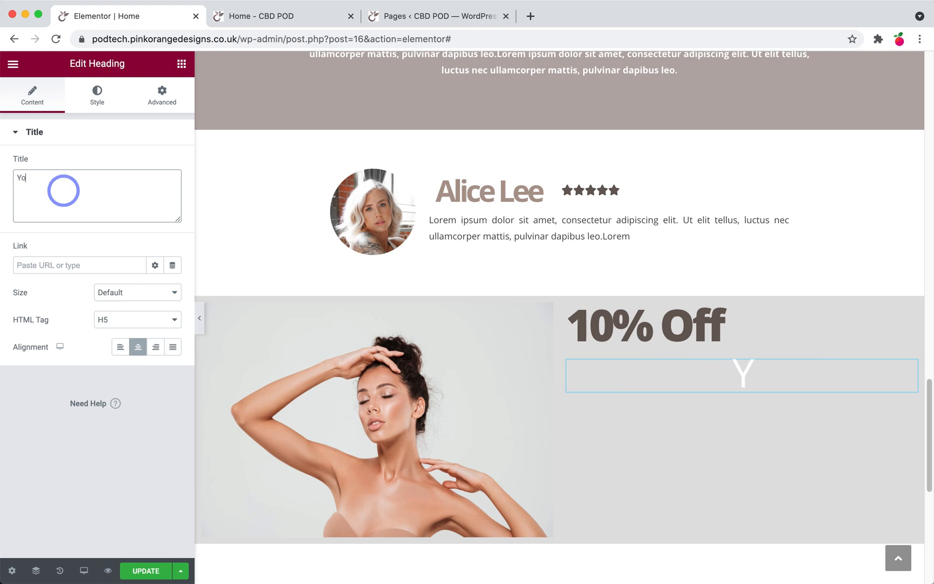
text(ur First Order)
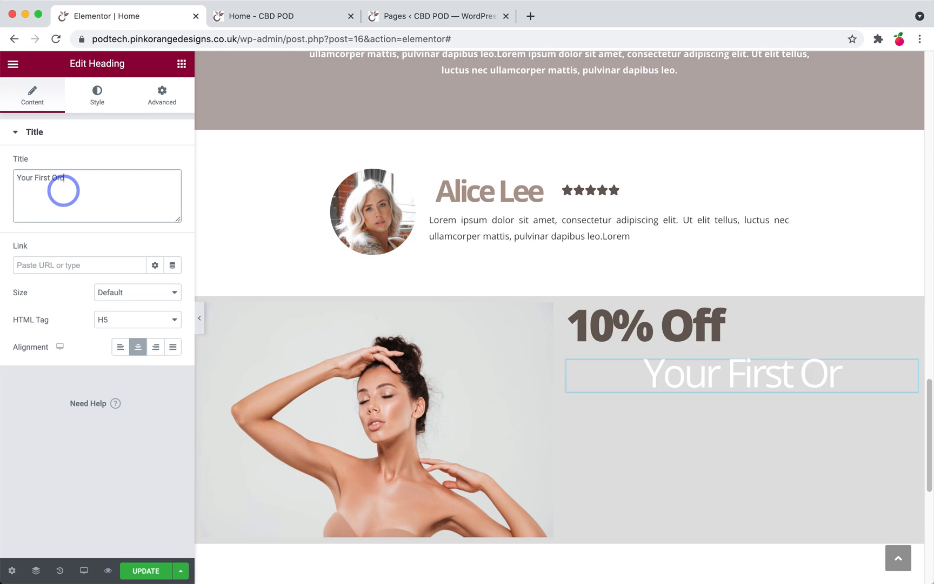
click(121, 346)
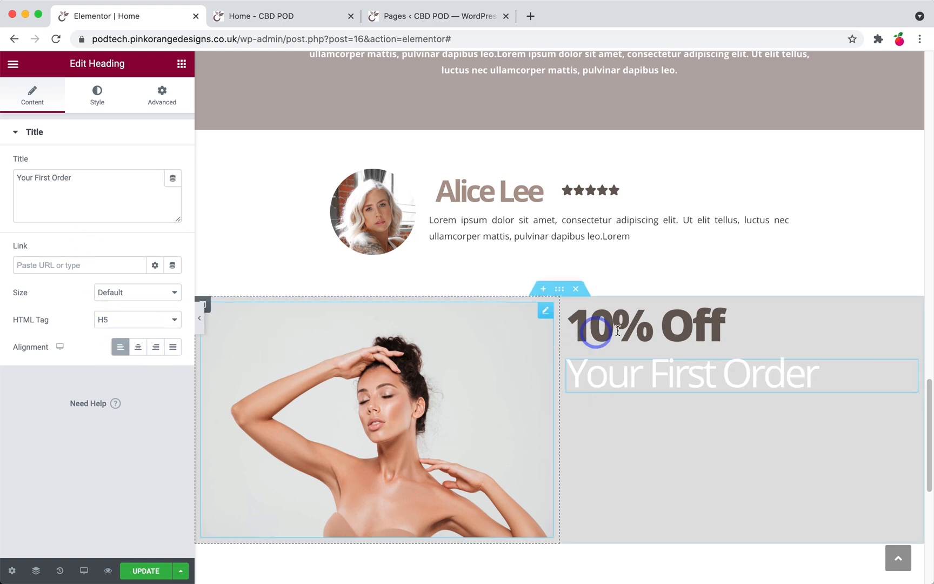
- Give the grey section's second column unlinked padding of 23 px at the top and 22 px on the left
click(42, 99)
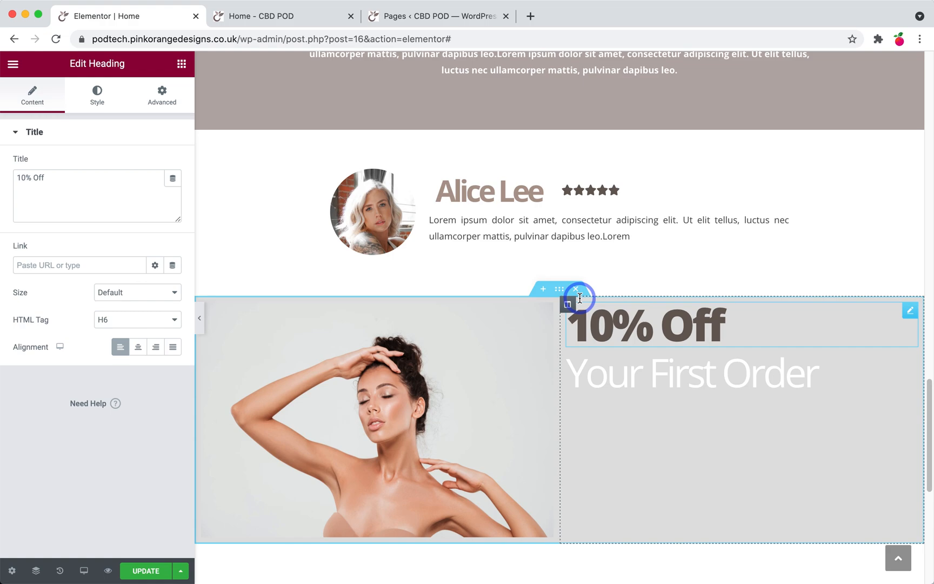
click(567, 304)
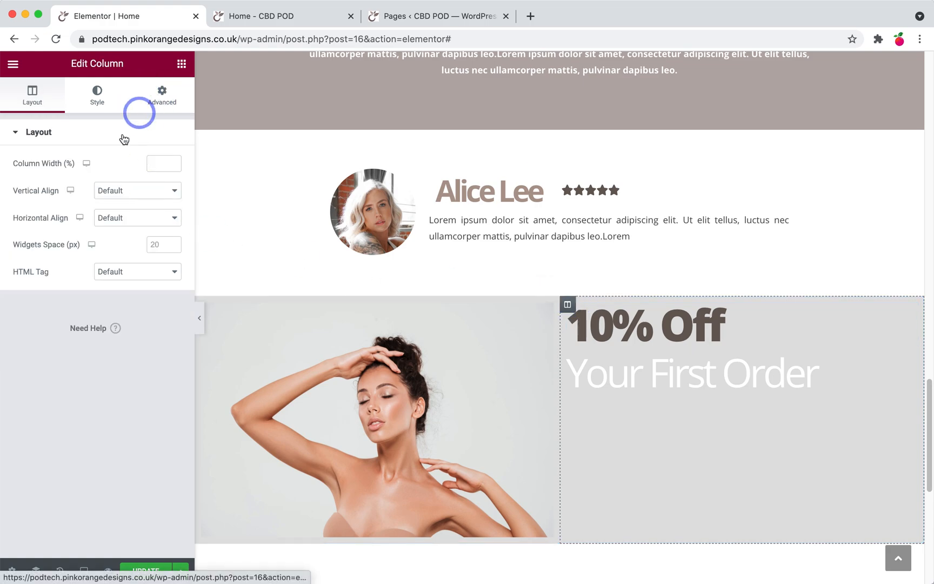
click(161, 96)
click(164, 229)
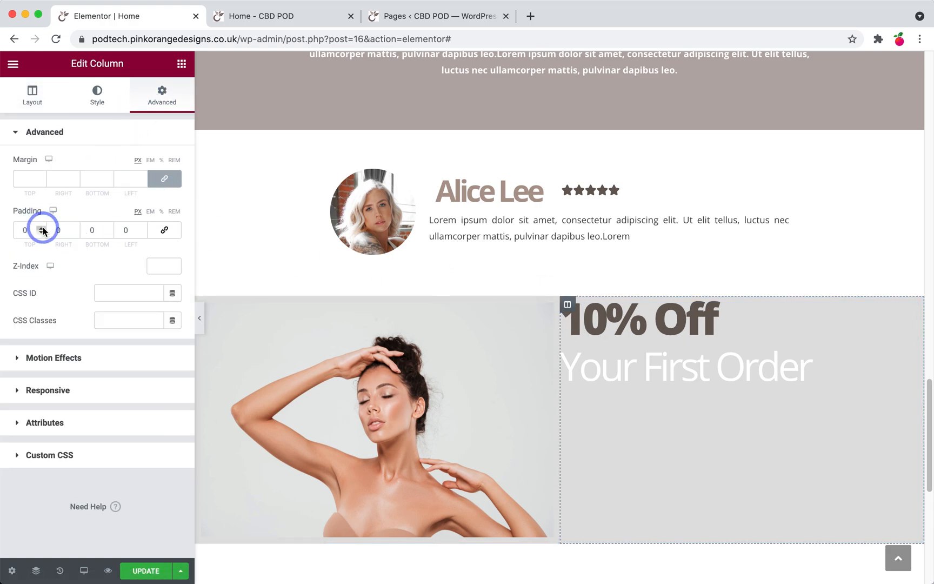
click(42, 227)
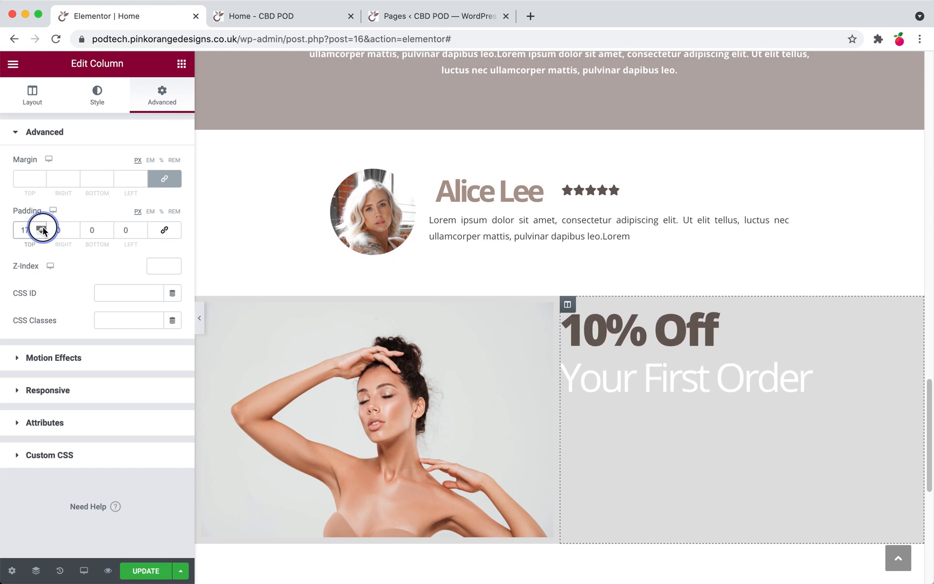
click(43, 231)
click(141, 231)
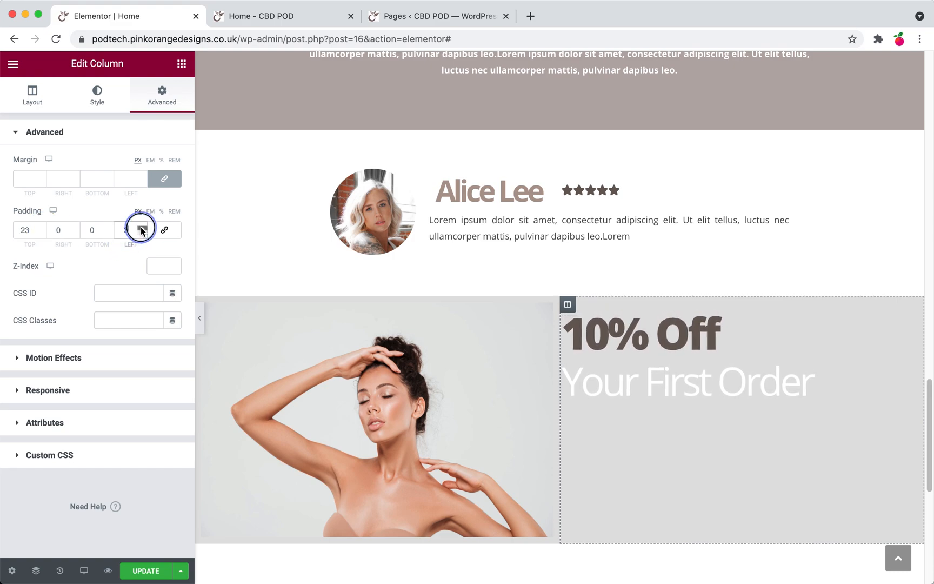
click(142, 230)
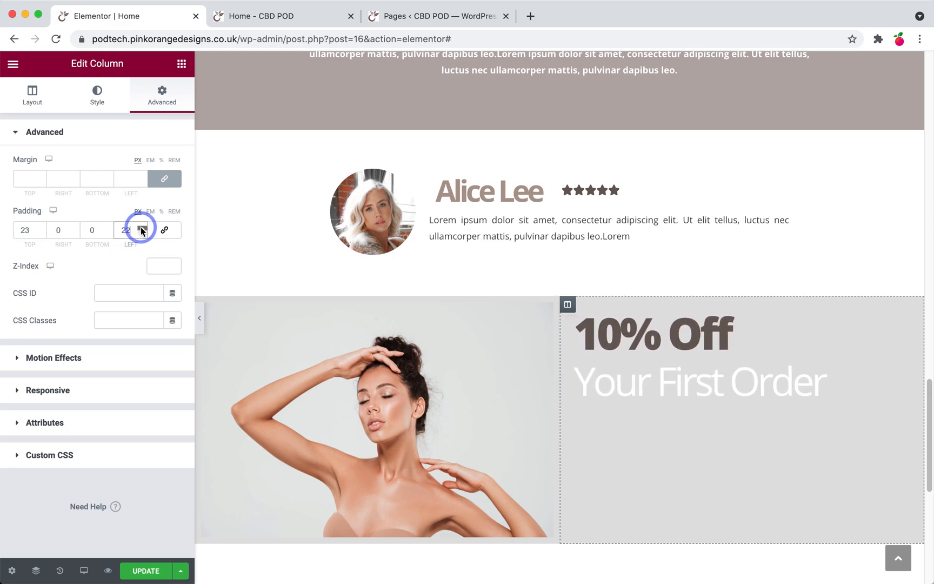
- Set the "10% Off" heading's bottom margin to -25 px
click(611, 330)
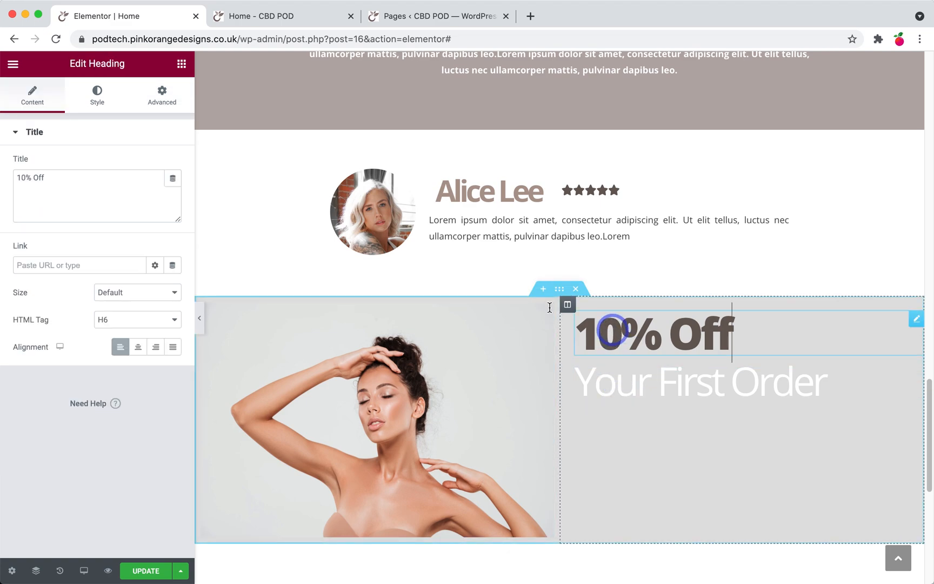
click(162, 96)
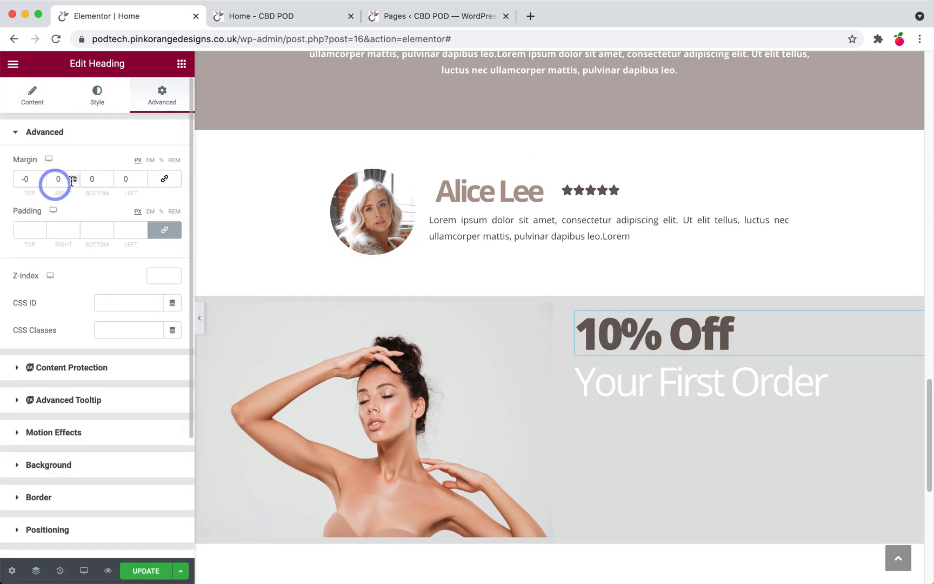
click(108, 182)
drag(108, 184, 108, 184)
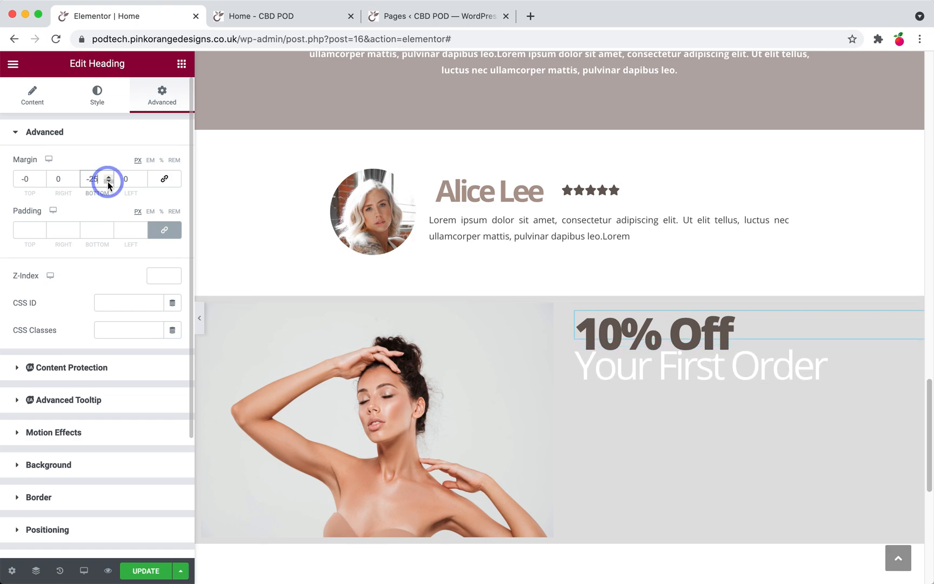
- Duplicate the hero banner's "Shop Now" button and move the copy below the "Your First Order" heading
scroll(521, 277, up, 20)
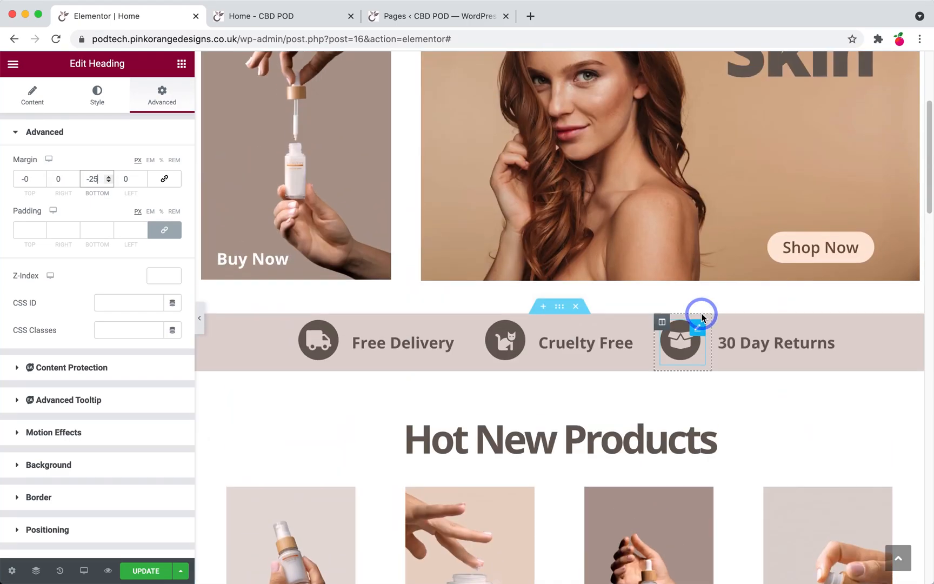
scroll(756, 297, up, 1)
right_click(822, 277)
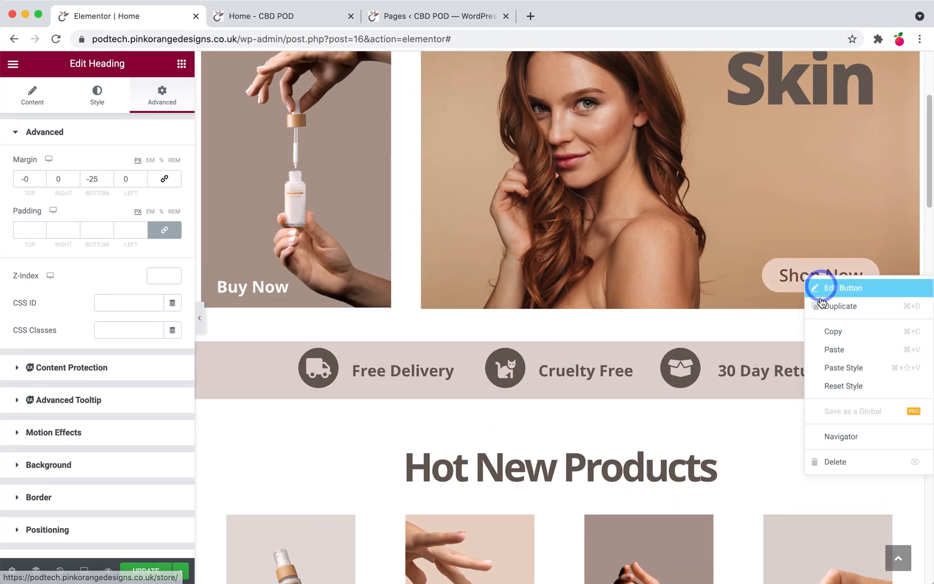
click(854, 301)
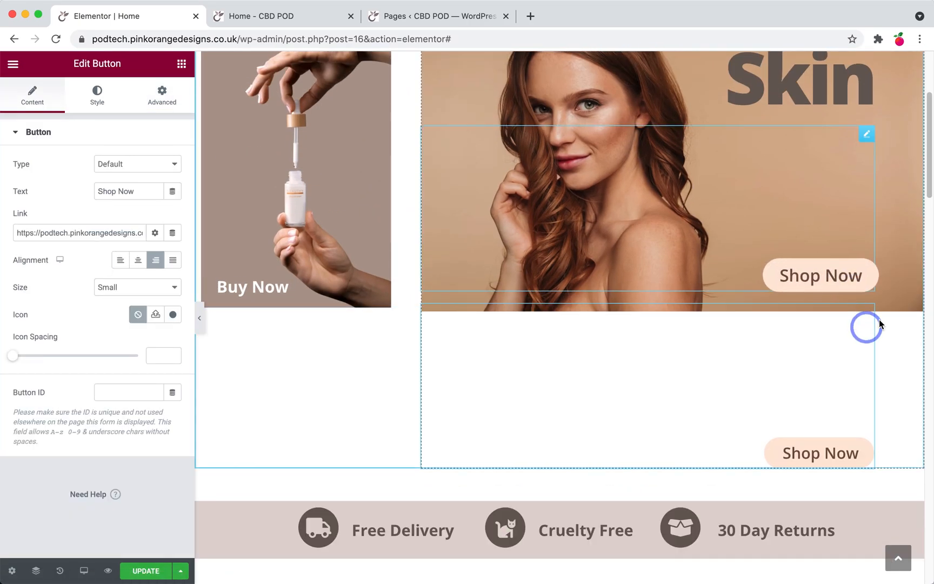
drag(867, 309, 754, 153)
scroll(863, 381, down, 15)
scroll(865, 375, down, 10)
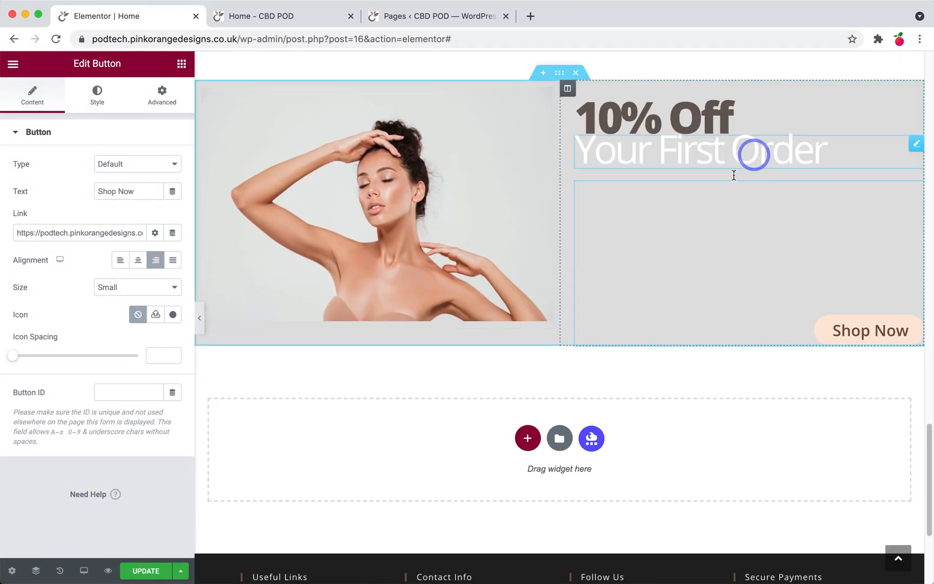
- Align the copied "Shop Now" button left and set its top margin to 50 px
click(121, 259)
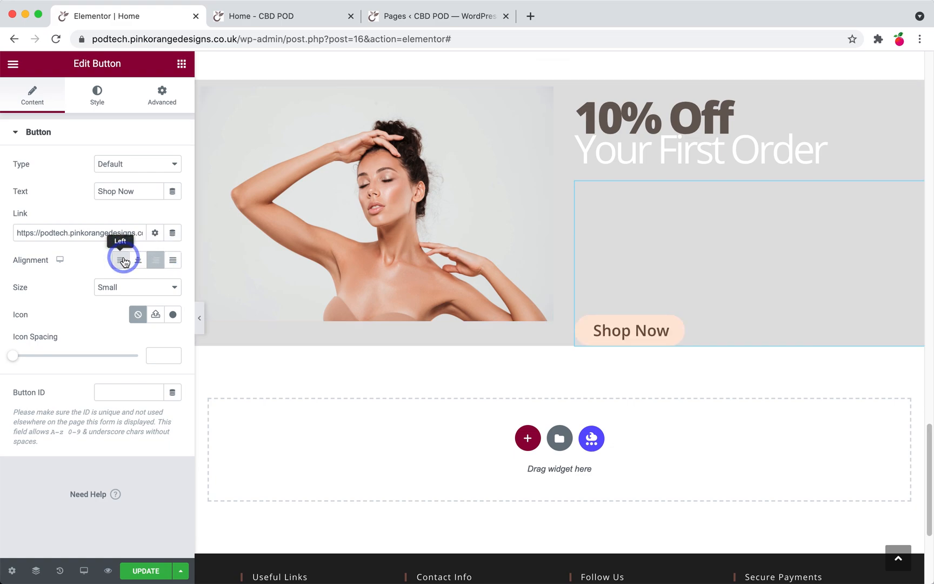
click(163, 97)
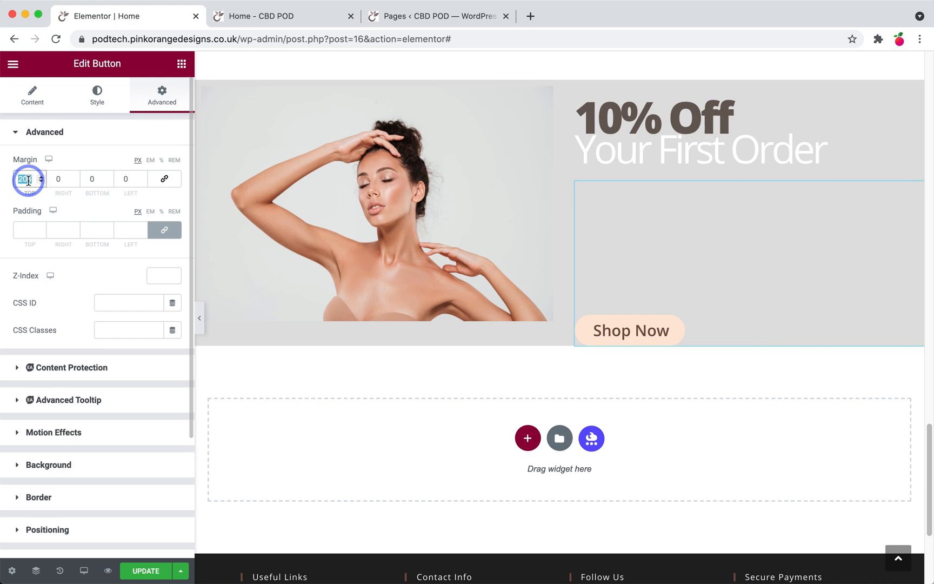
text(50)
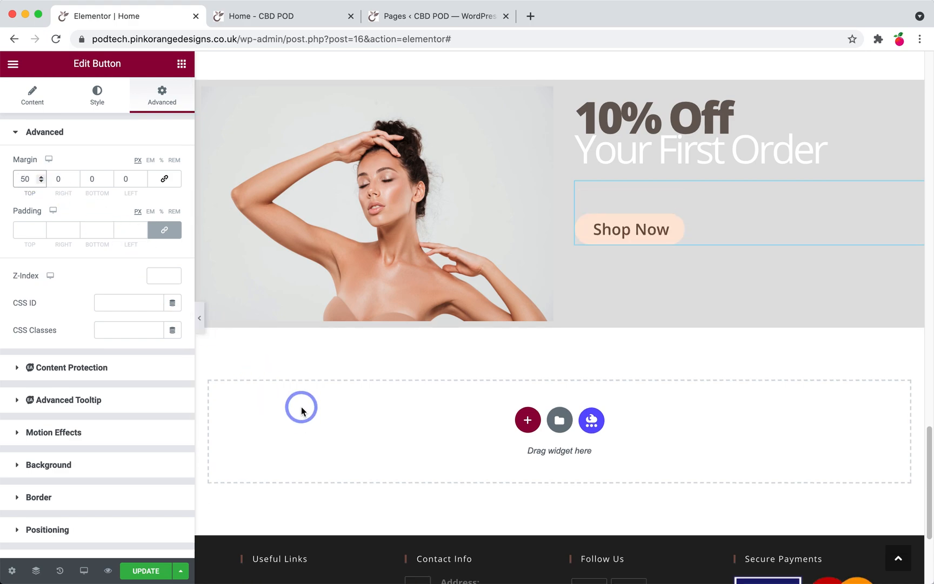
scroll(521, 357, up, 3)
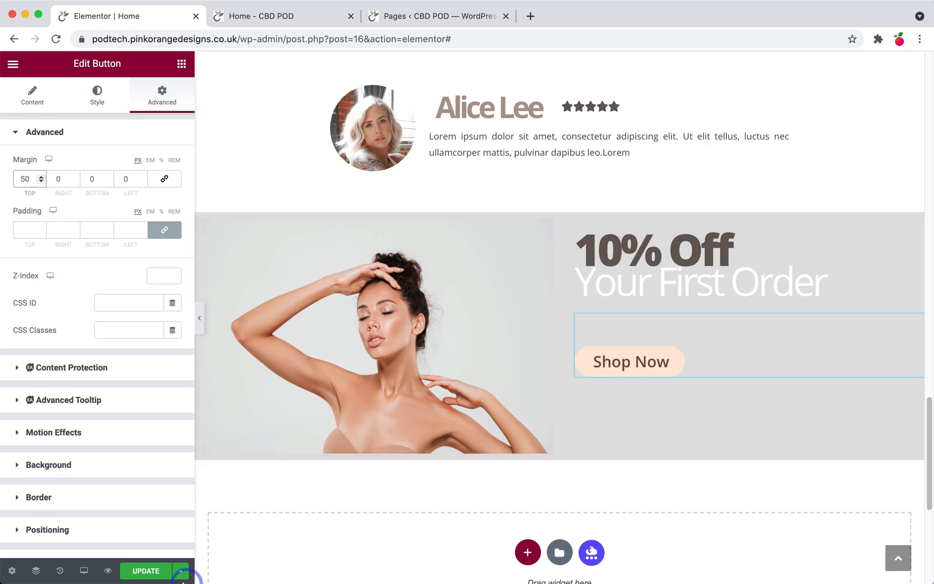
- Update the page and reload its preview to check the new grey offer section
click(146, 570)
click(286, 16)
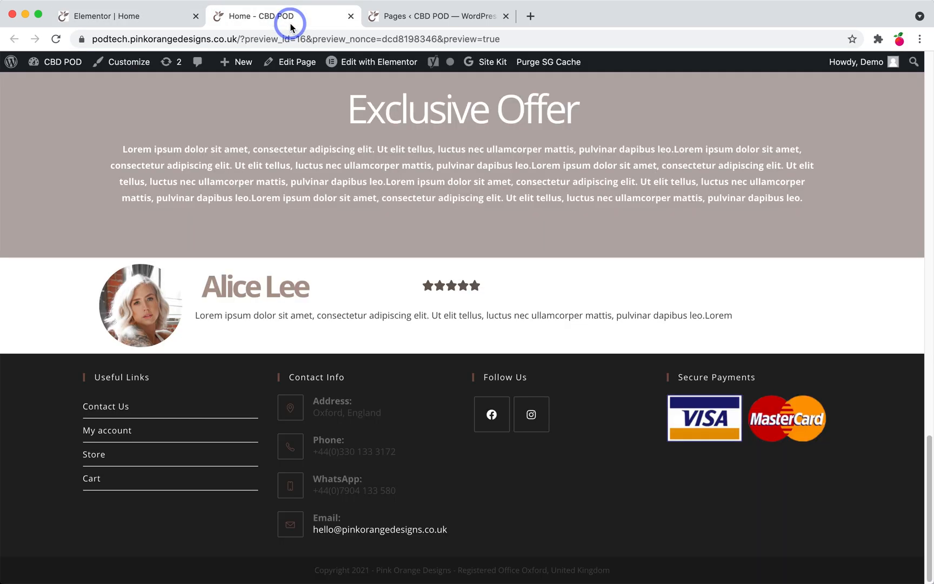
key(super+r)
scroll(403, 211, down, 10)
scroll(401, 222, down, 12)
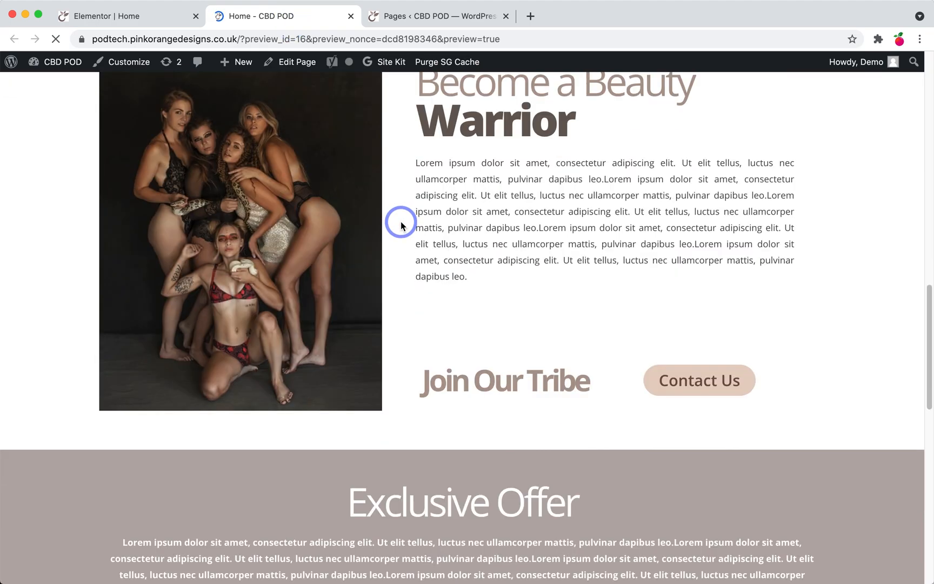
scroll(402, 228, down, 2)
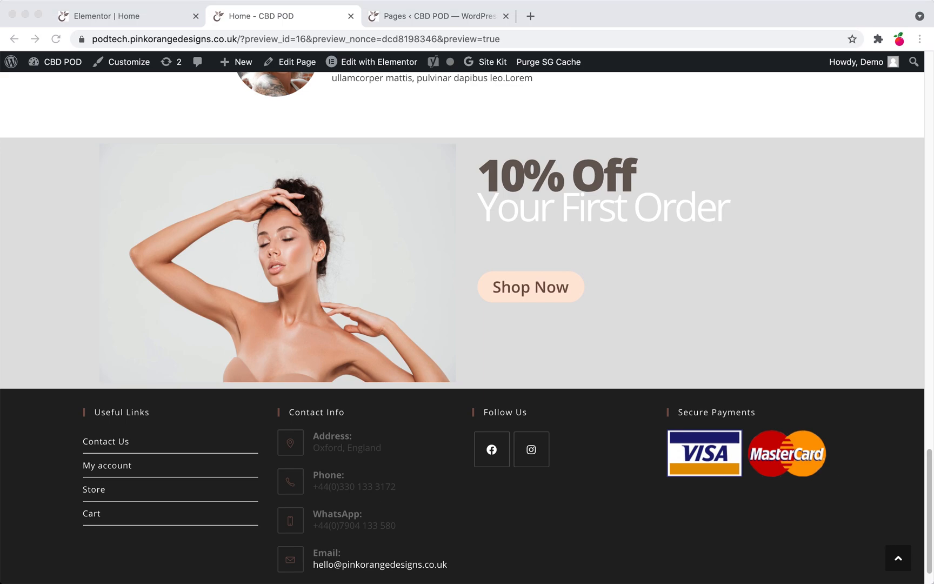
- Switch to Photoshop and compare the offer section with the one in Layout.psd
drag(240, 78, 524, 33)
drag(643, 9, 650, 10)
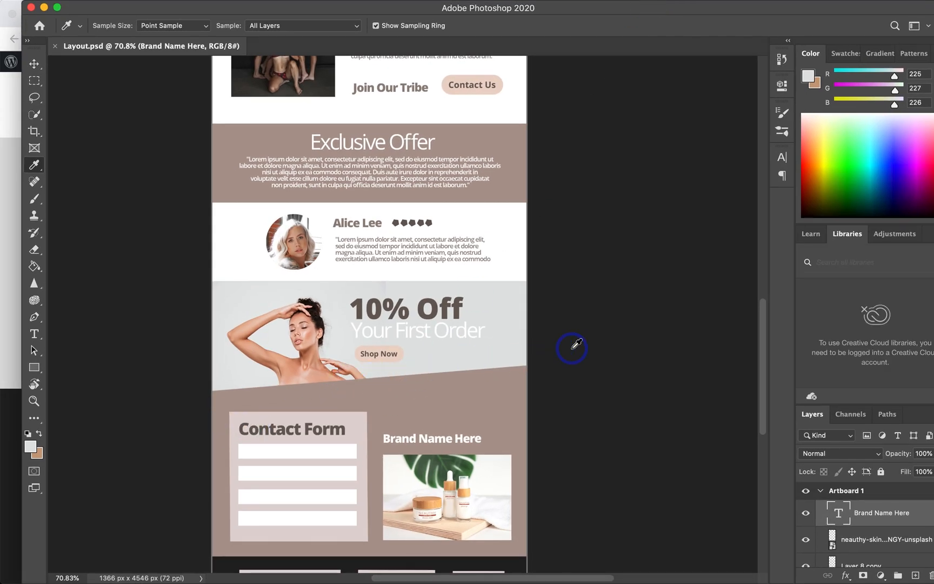
- Check the contact area in Layout.psd, then return to the Elementor editor and add a two-column section below the "10% Off" section
scroll(471, 374, up, 2)
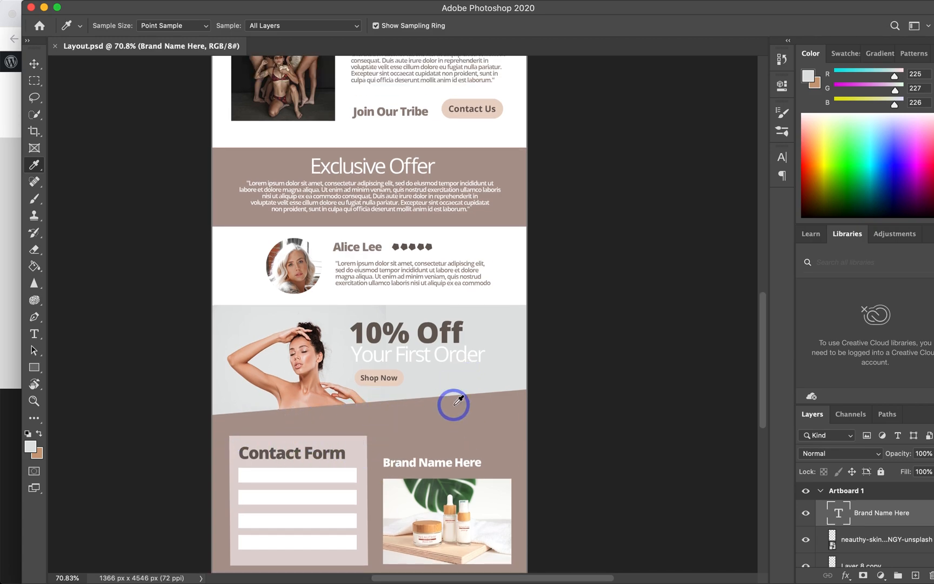
scroll(465, 405, down, 6)
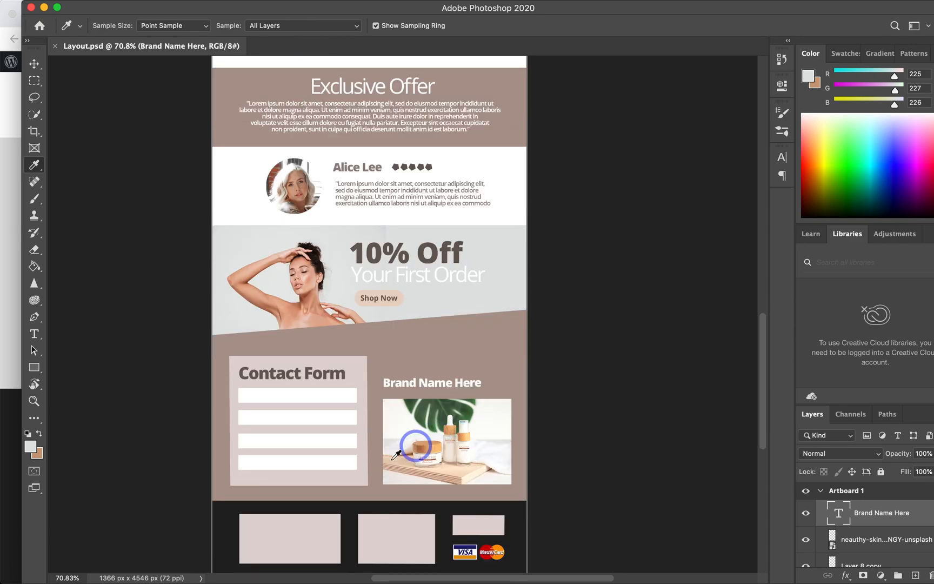
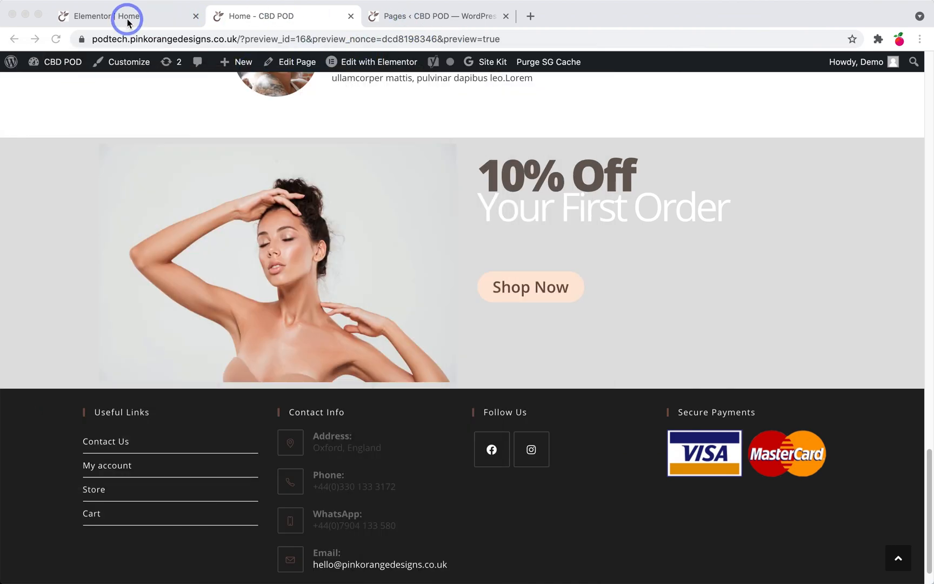
click(128, 23)
scroll(567, 459, down, 3)
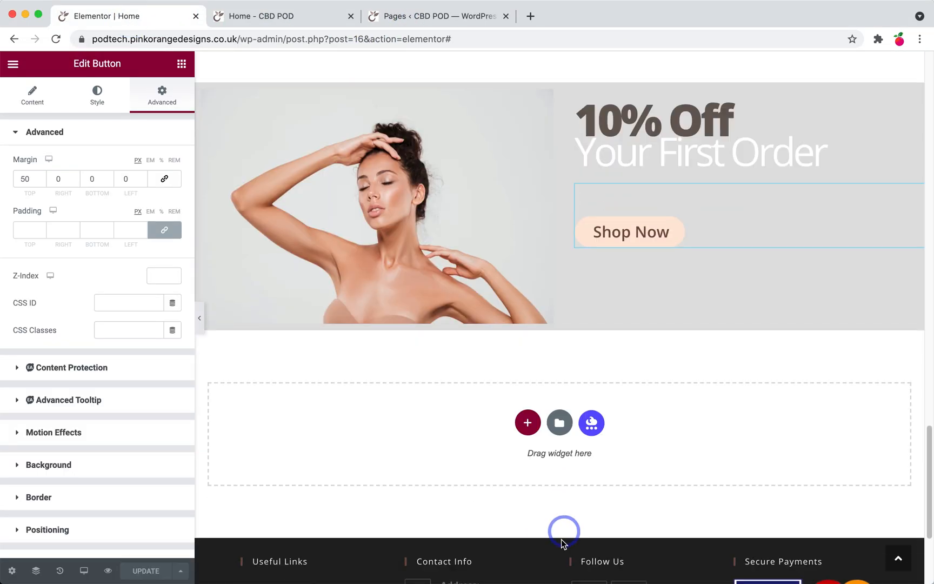
click(528, 423)
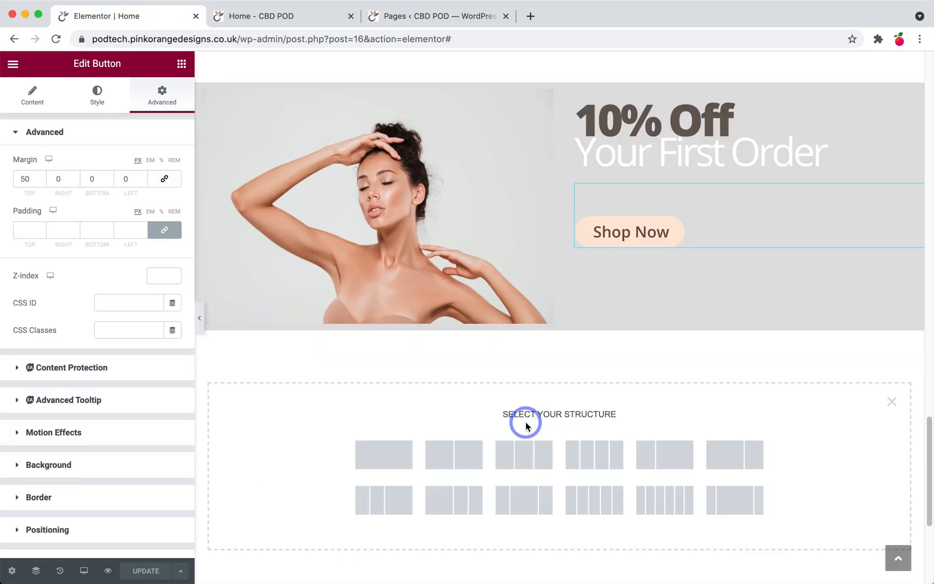
click(454, 468)
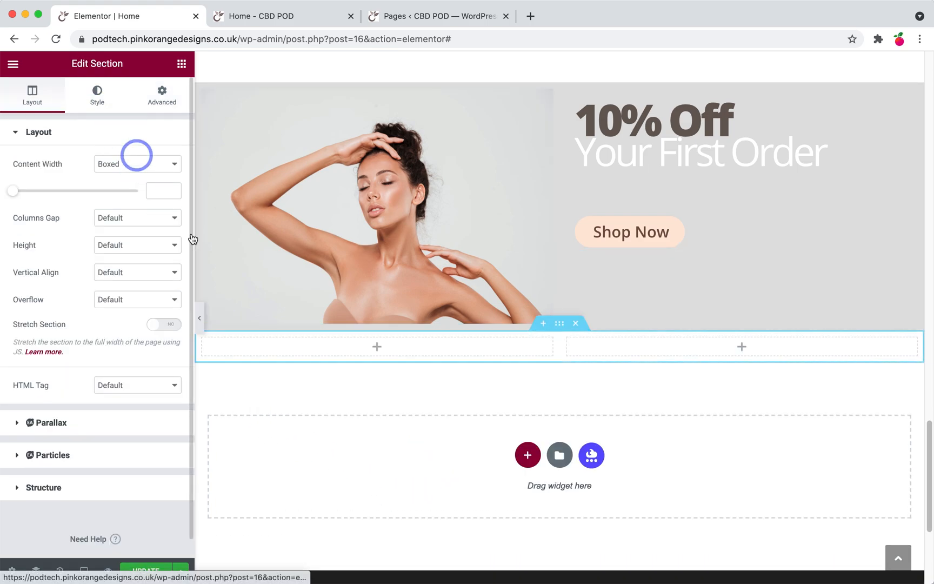
- Give the new two-column section a gradient background with fully transparent white (#FFFFFF00) as its first colour
click(97, 96)
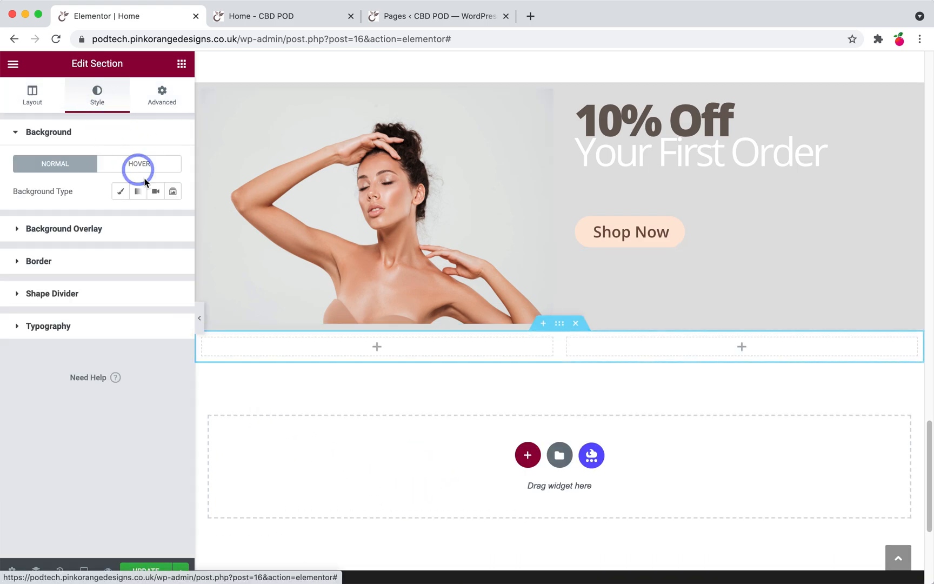
click(138, 192)
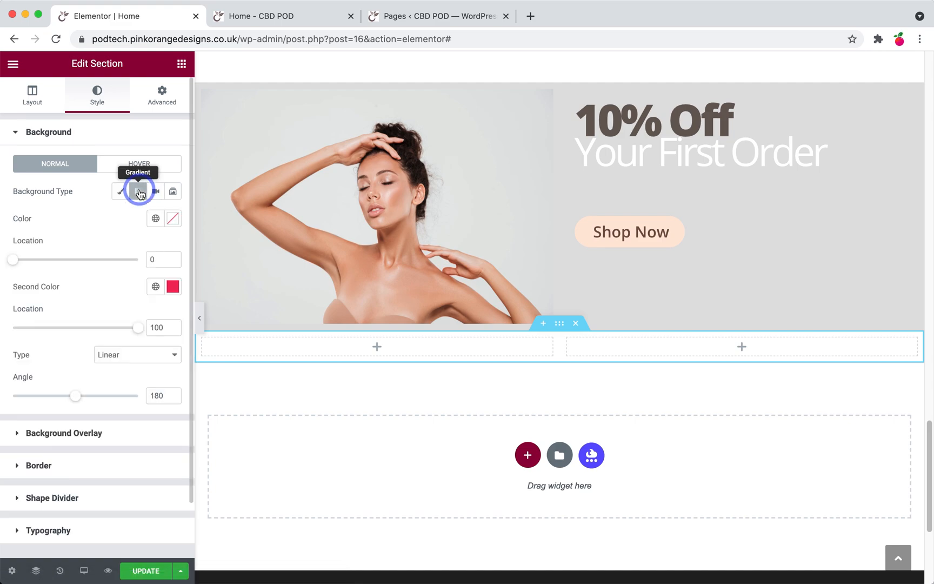
click(171, 217)
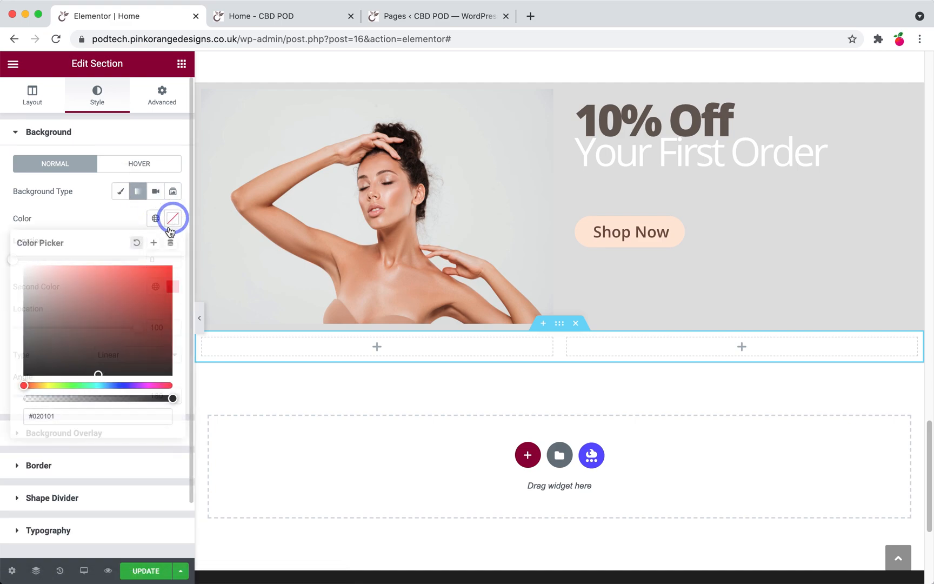
click(142, 277)
drag(142, 277, 17, 265)
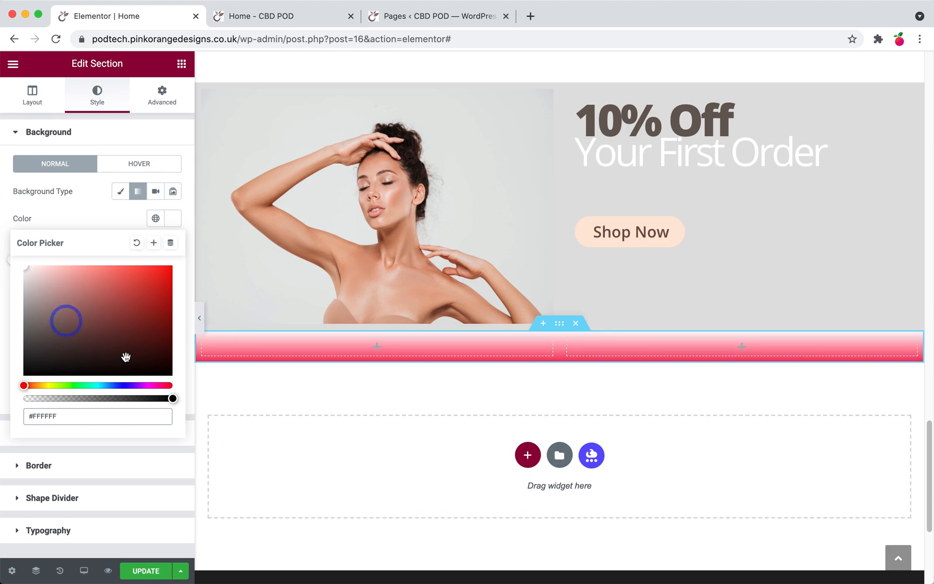
drag(165, 398, 3, 398)
click(106, 226)
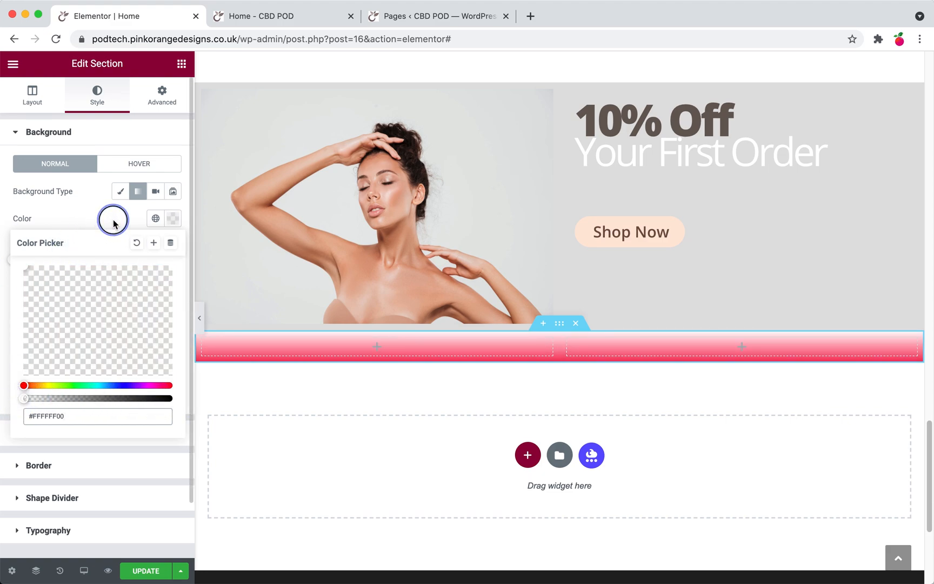
- Set the gradient's second colour to the global colour Primary Colour 2
click(173, 287)
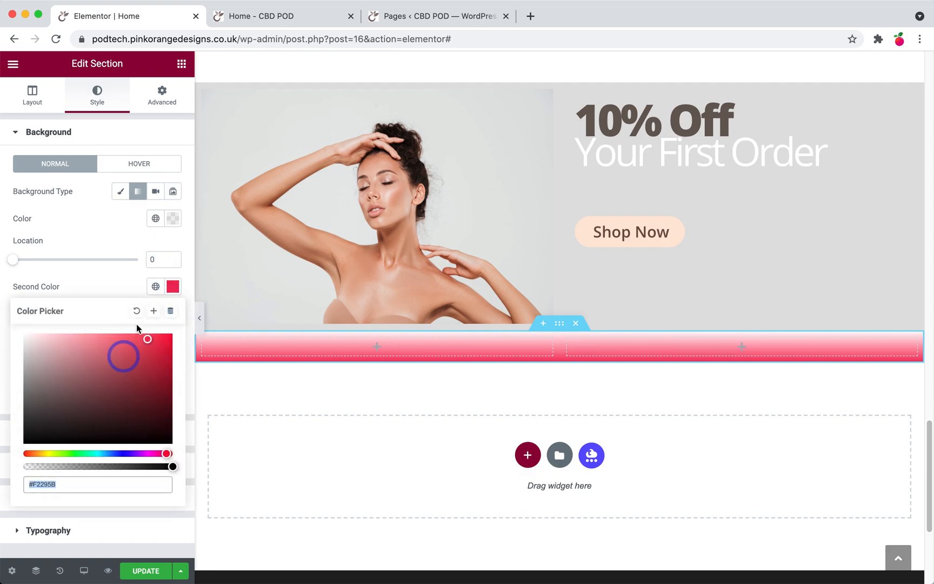
click(154, 287)
scroll(83, 435, down, 3)
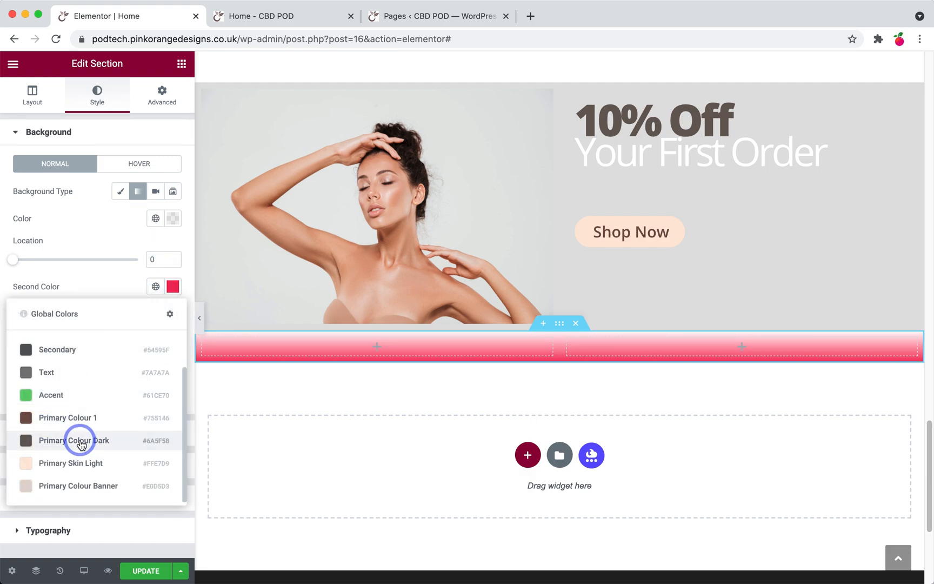
scroll(83, 441, up, 3)
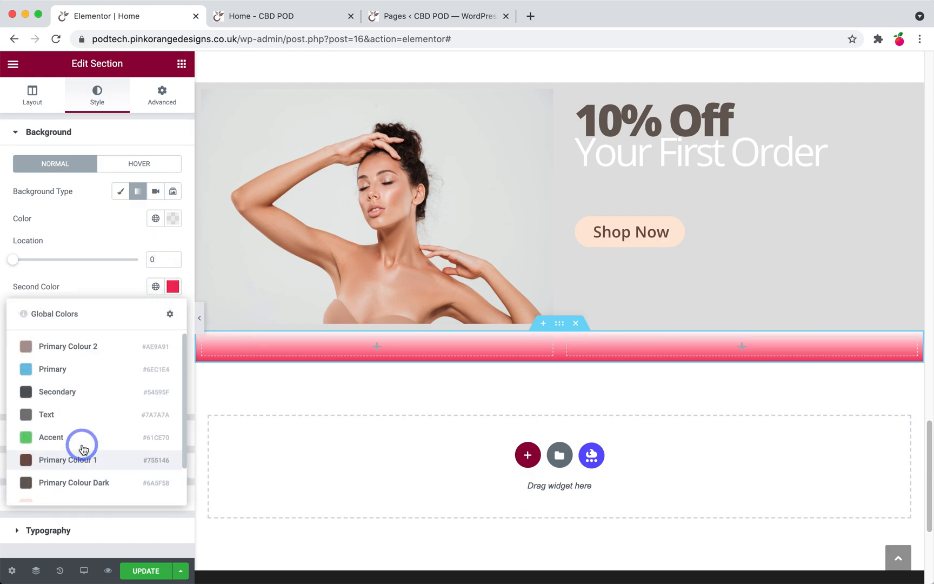
click(73, 346)
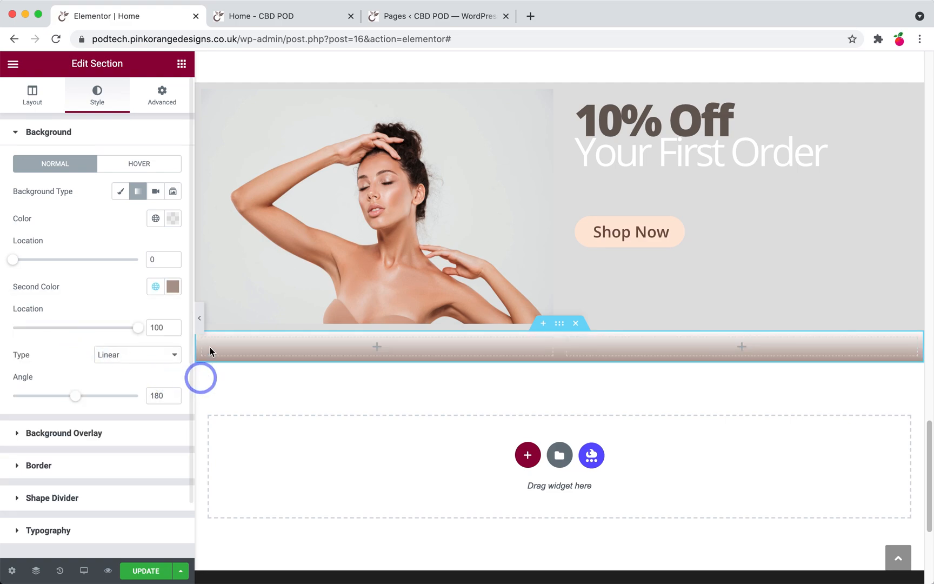
- Add an Image widget to the section's left column and set its image size to Medium Large - 768 x 0
click(182, 69)
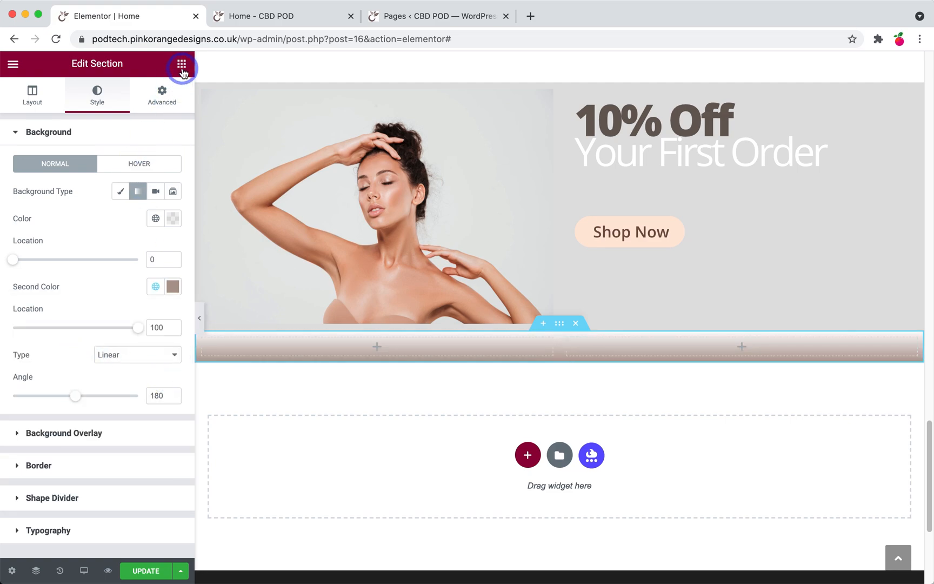
drag(52, 262, 323, 342)
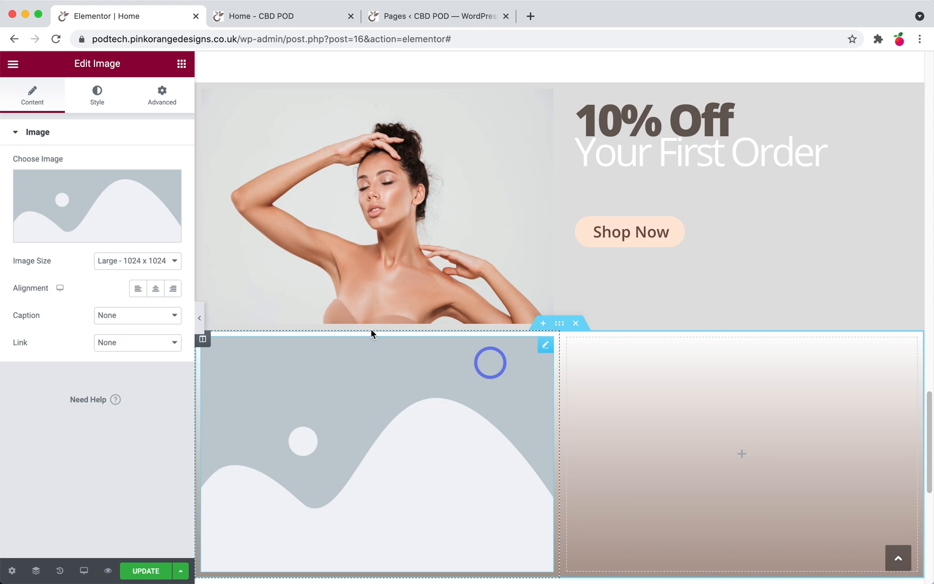
scroll(406, 422, down, 8)
scroll(399, 348, up, 5)
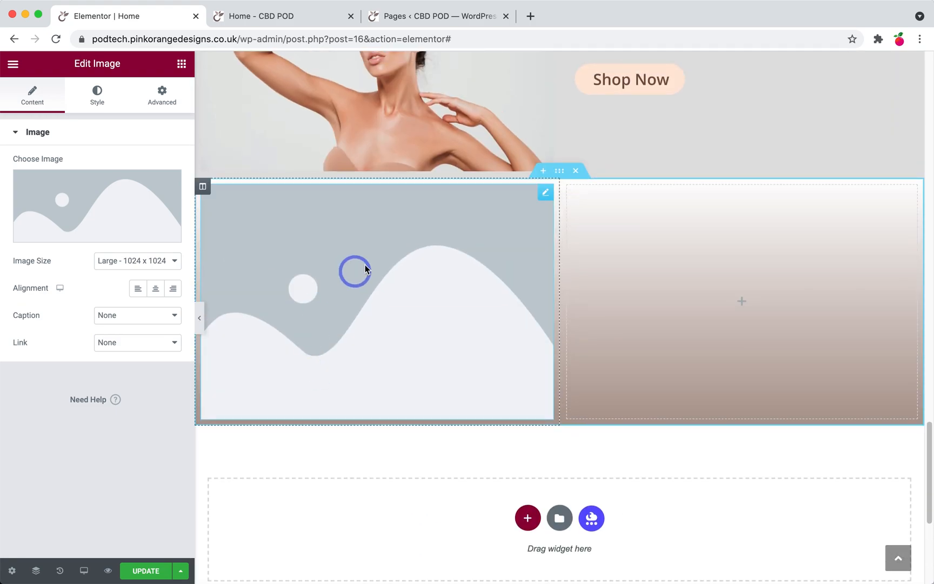
click(136, 263)
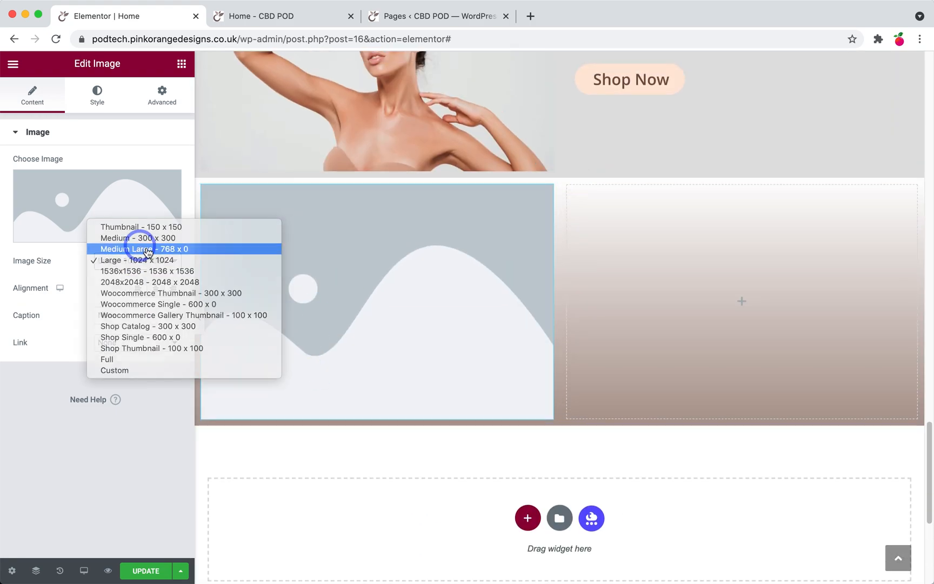
click(147, 252)
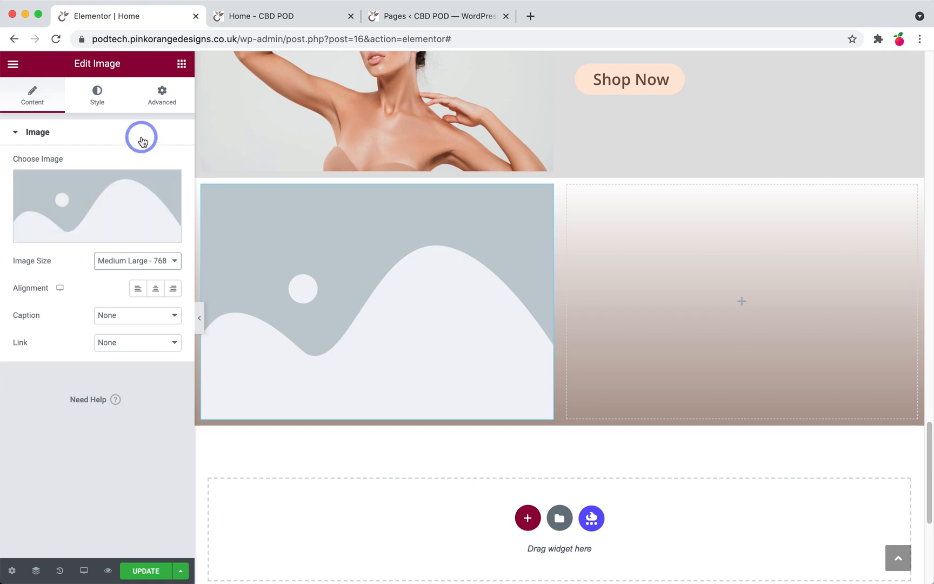
- Duplicate the placeholder image and move the copy into the section's right column
right_click(347, 298)
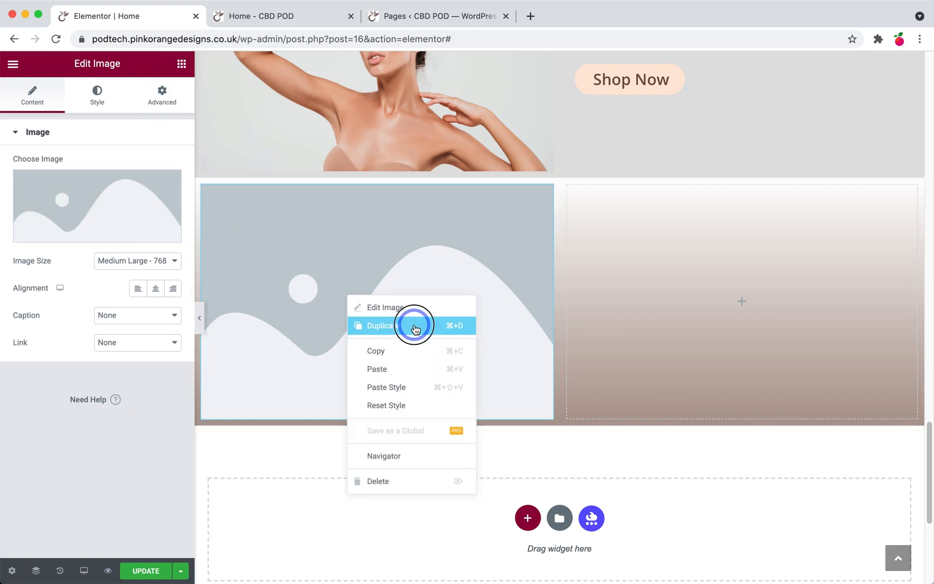
click(417, 327)
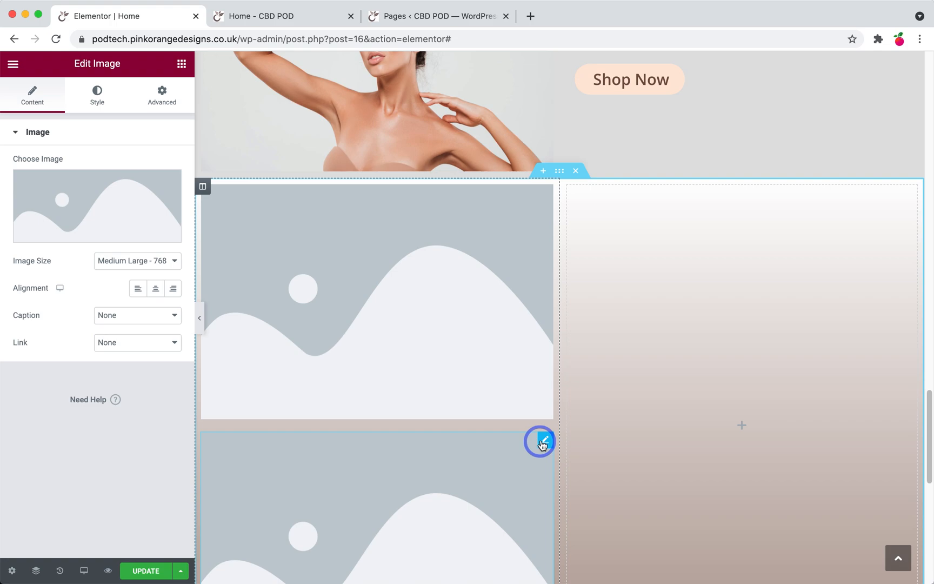
drag(542, 442, 737, 377)
drag(707, 344, 621, 308)
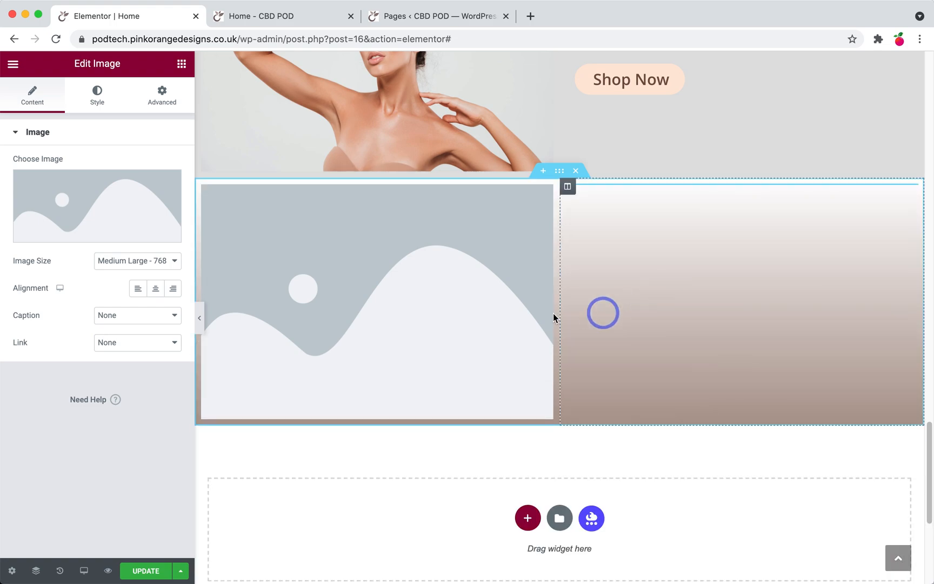
- Replace the right column's placeholder with the media library photo of skincare bottles and a jar in front of a green leaf
click(366, 294)
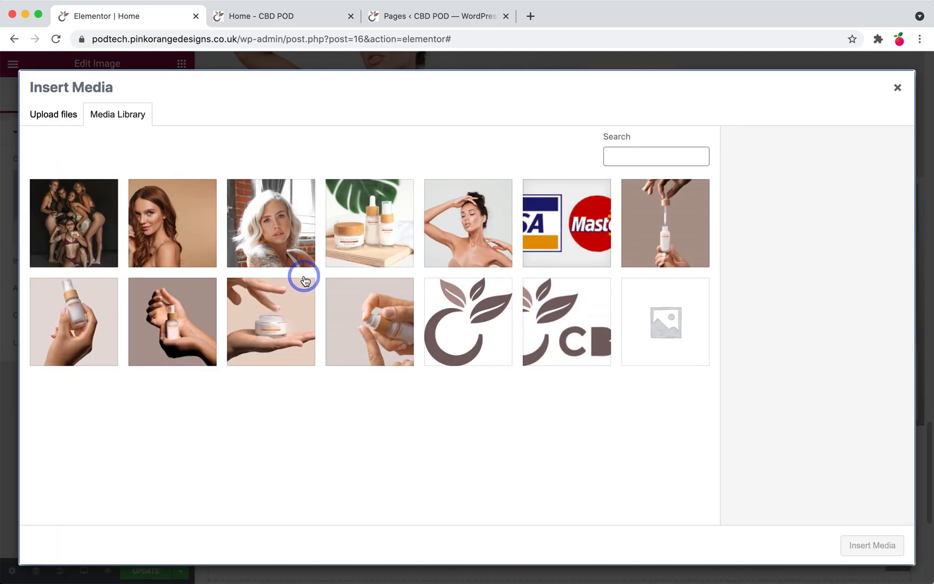
click(378, 238)
click(870, 545)
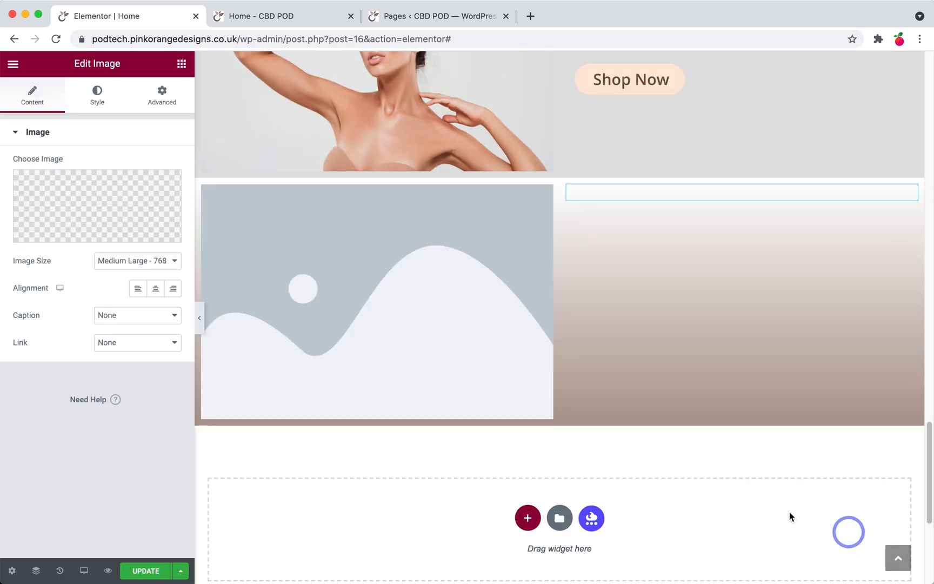
click(181, 65)
drag(140, 188, 616, 197)
scroll(650, 448, up, 3)
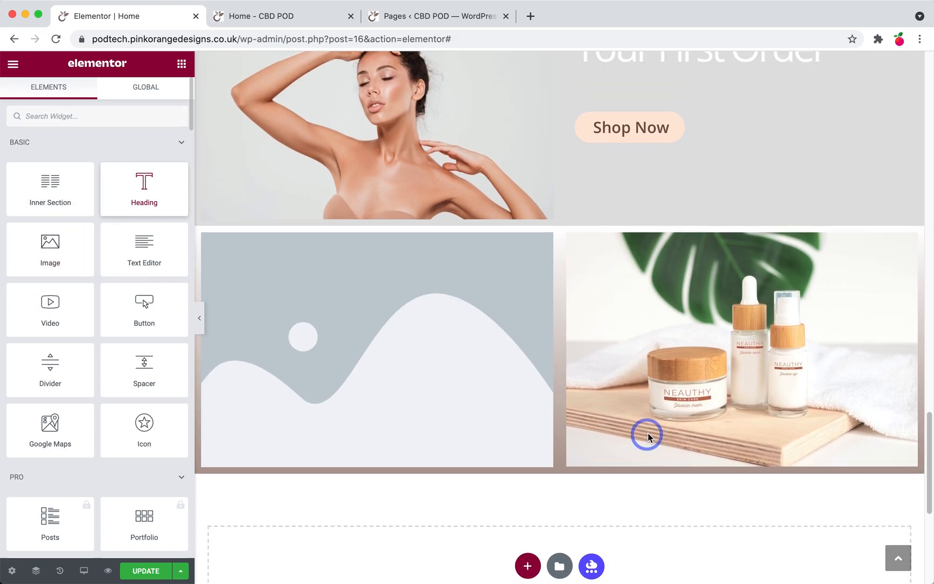
- Duplicate the testimonial's reviewer name heading and move the copy above the product photo in the right column
scroll(660, 423, up, 10)
scroll(658, 421, down, 5)
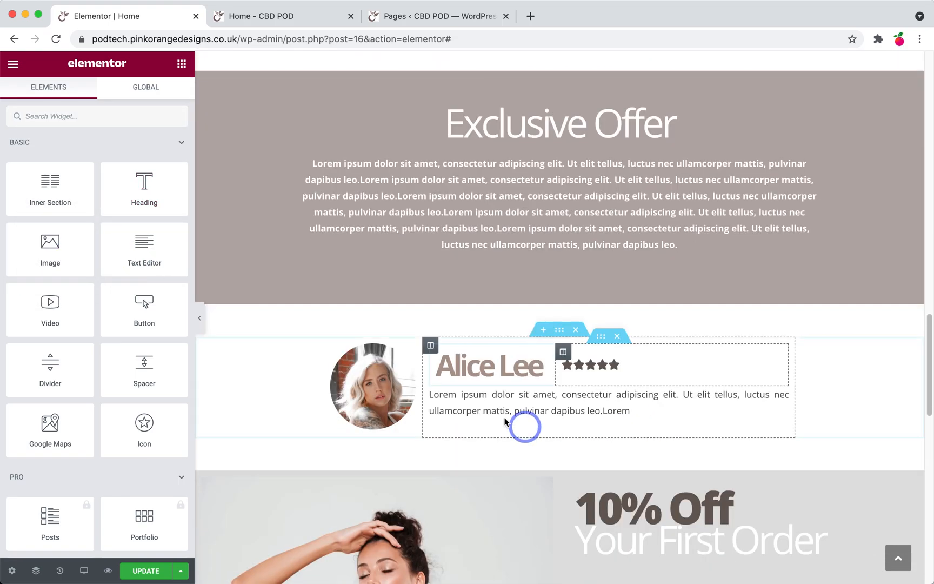
right_click(496, 278)
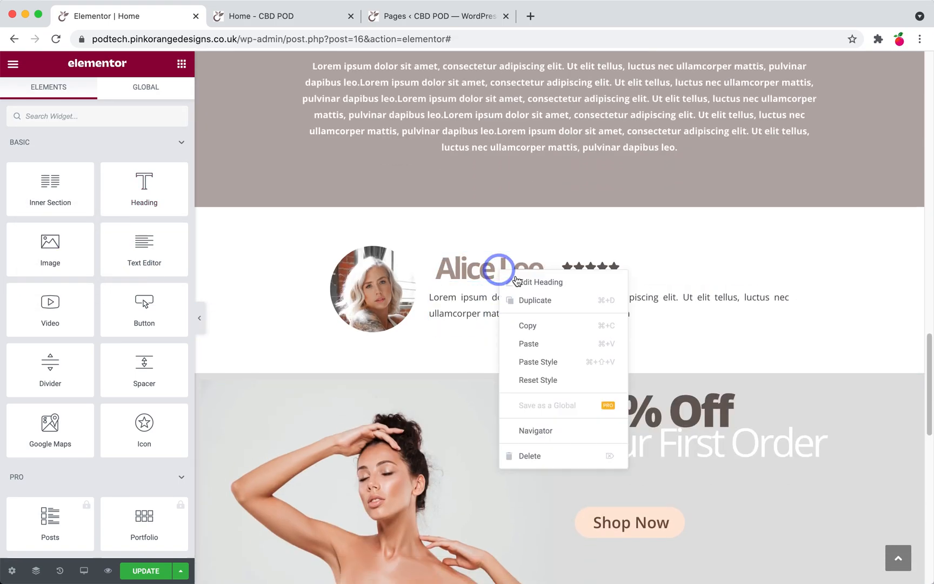
click(545, 301)
drag(538, 298, 635, 292)
- Change the copied heading's title to "CBD POD" and its text colour to white (#FFFFFF)
double_click(58, 175)
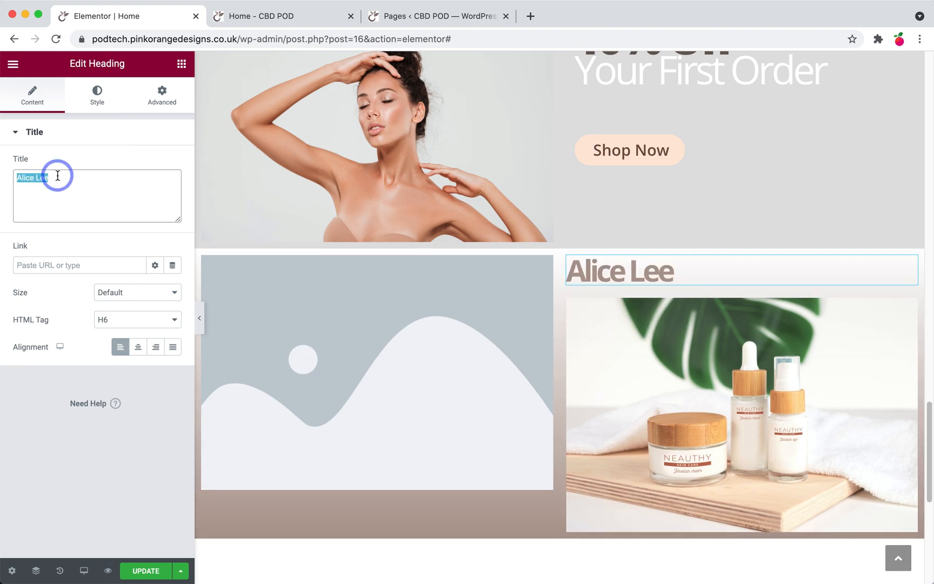
text(CBD POD)
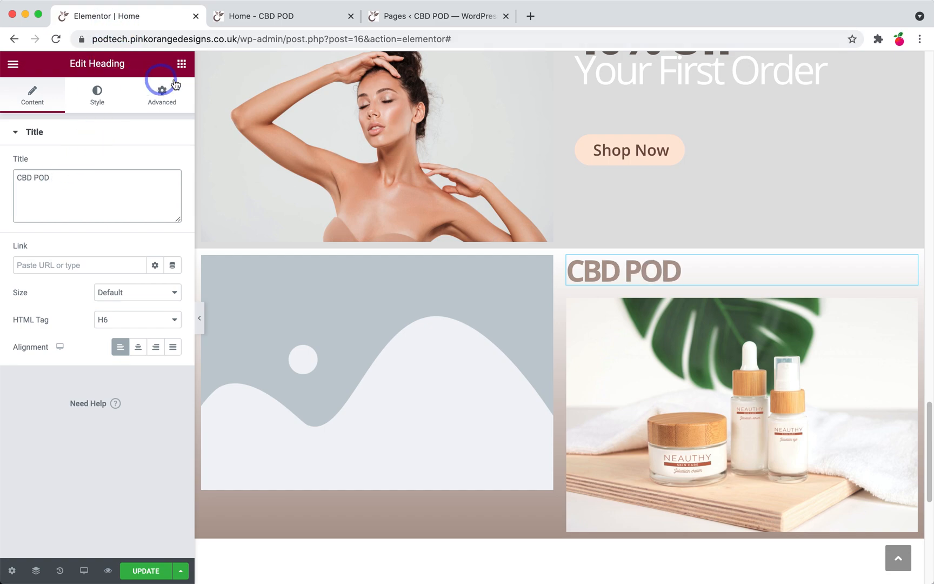
click(98, 95)
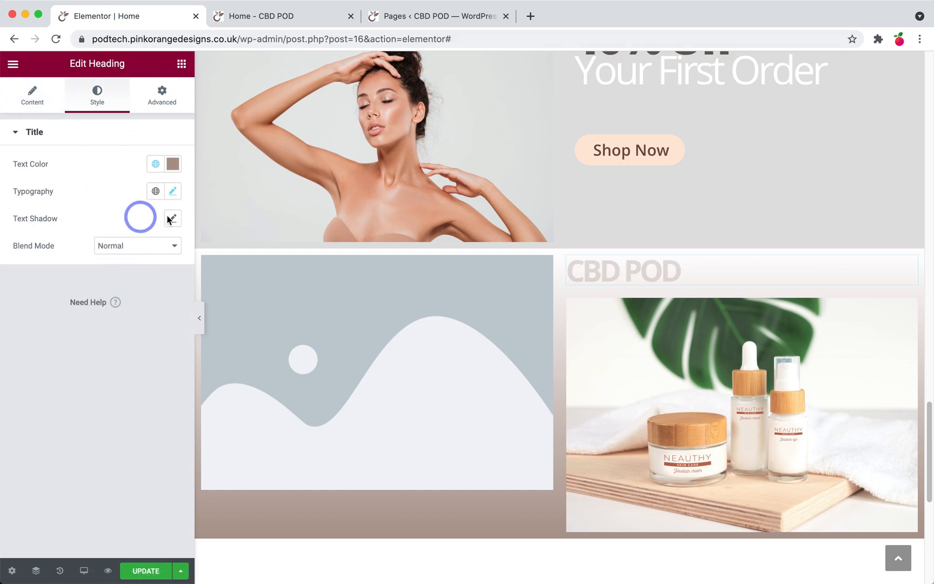
click(173, 164)
mouse_move(140, 248)
mouse_down()
mouse_move(58, 211)
mouse_move(25, 212)
mouse_up()
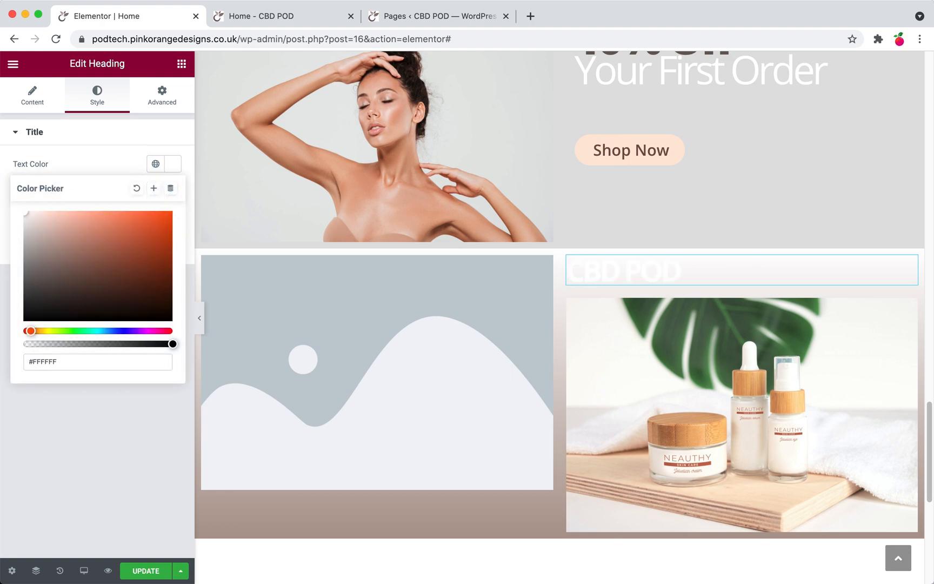
click(87, 423)
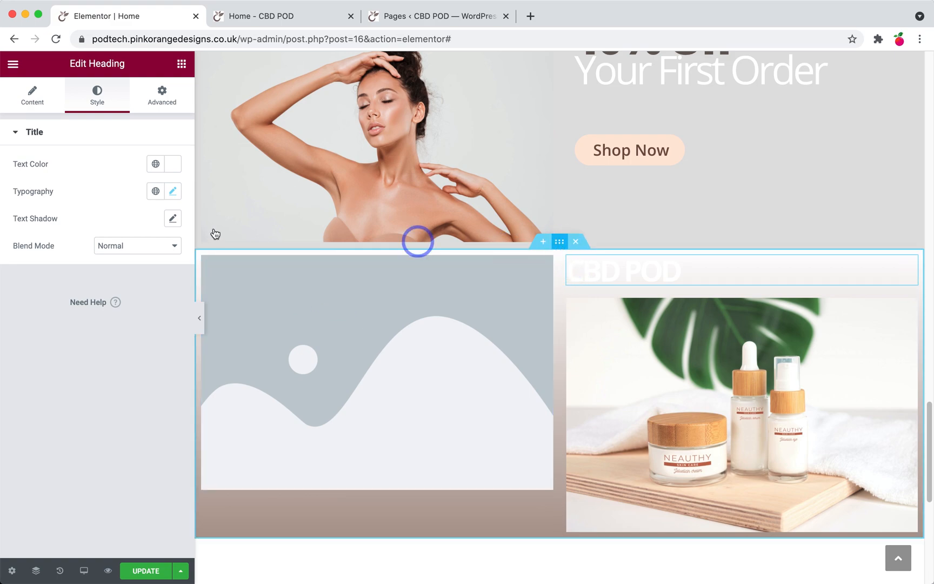
- Unlink the contact section's padding and set its top and bottom padding to 100 px
click(163, 98)
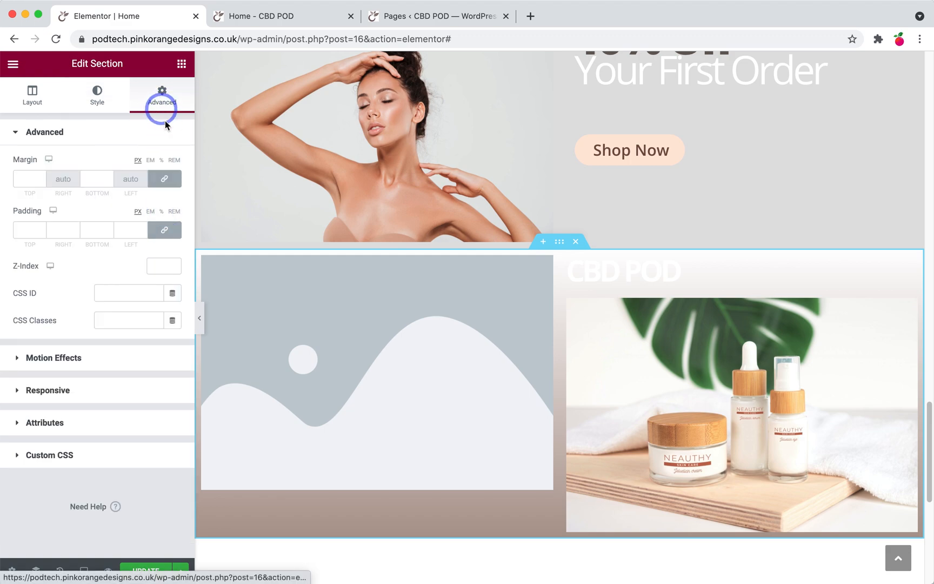
click(167, 232)
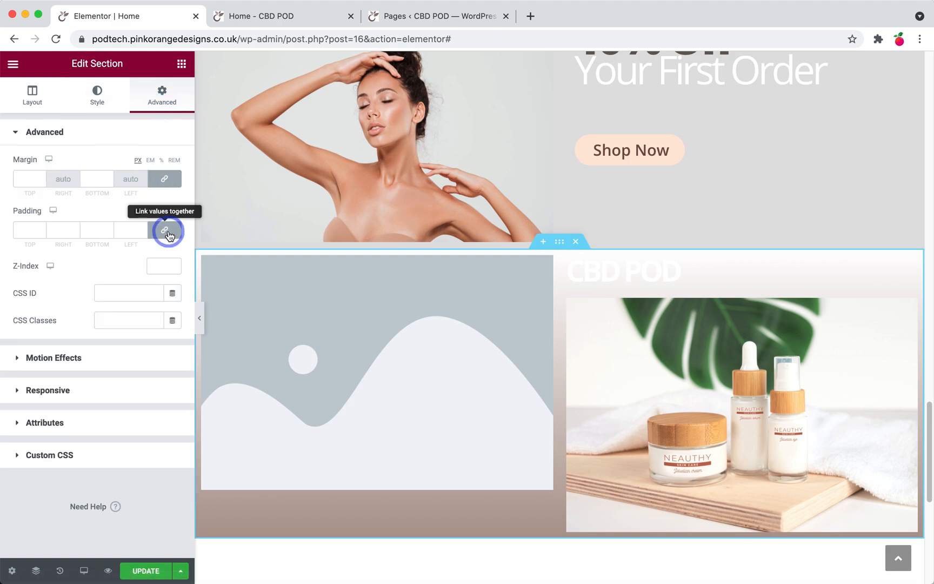
click(31, 231)
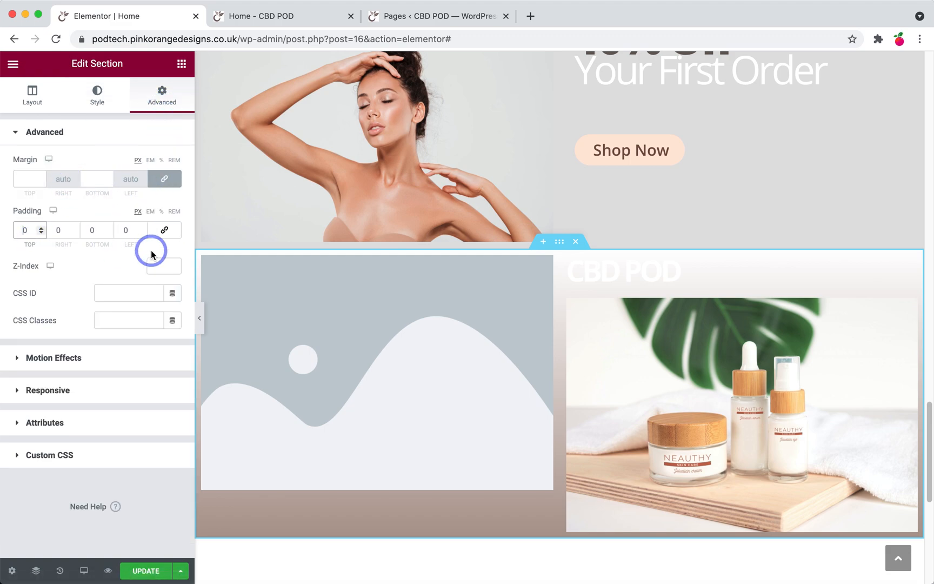
text(100)
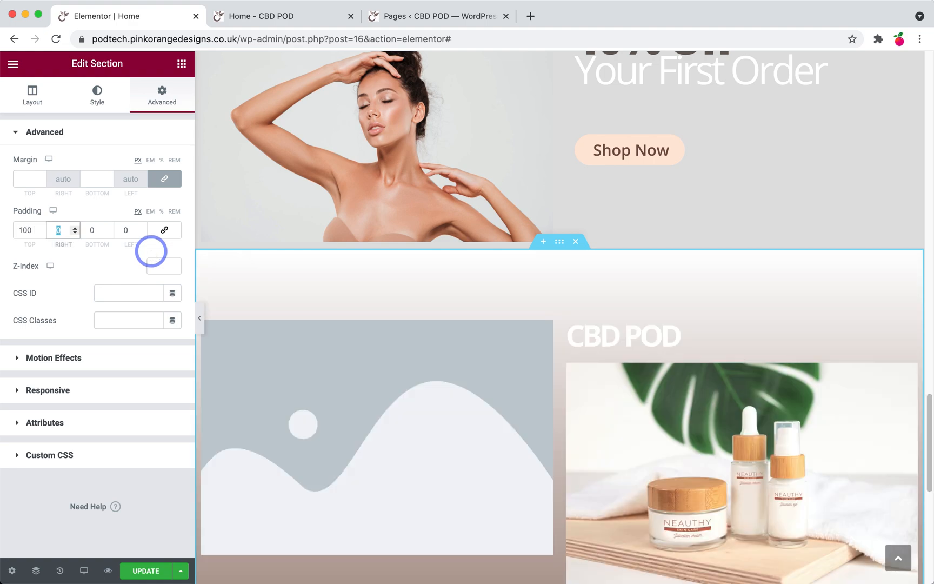
text(100)
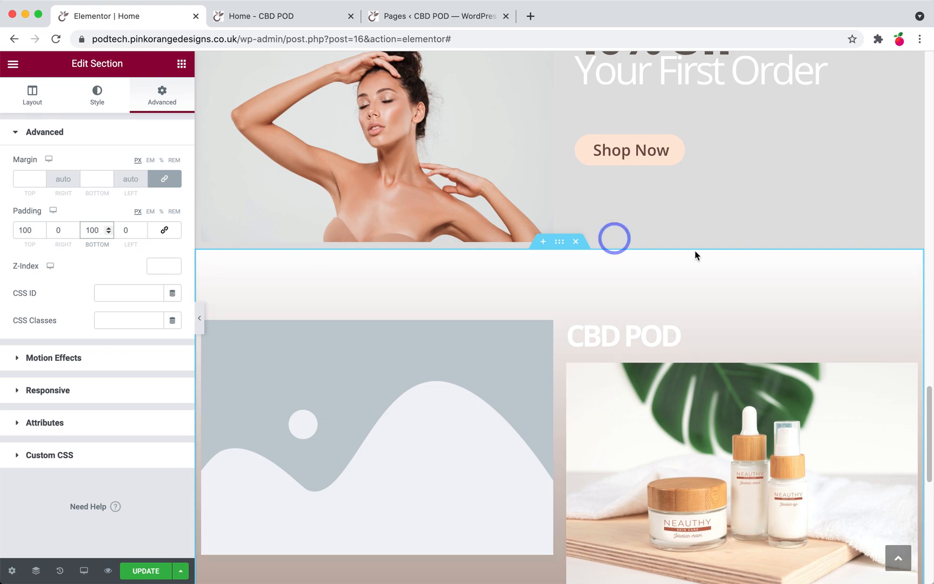
scroll(705, 252, up, 3)
scroll(648, 292, down, 5)
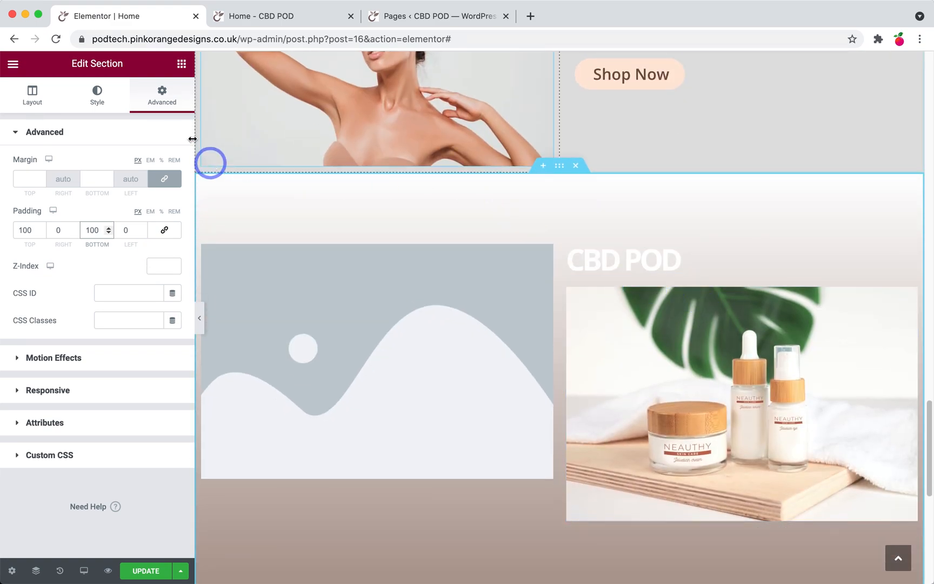
- Turn the section's gradient into a slanted hard edge with first colour location 12, second colour location 0 and angle 178
click(97, 94)
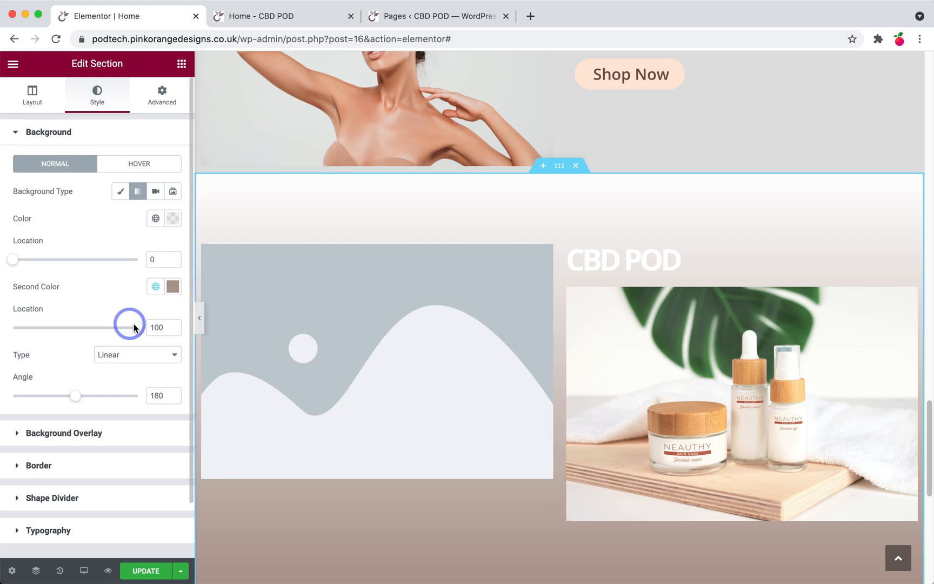
drag(137, 330, 1, 334)
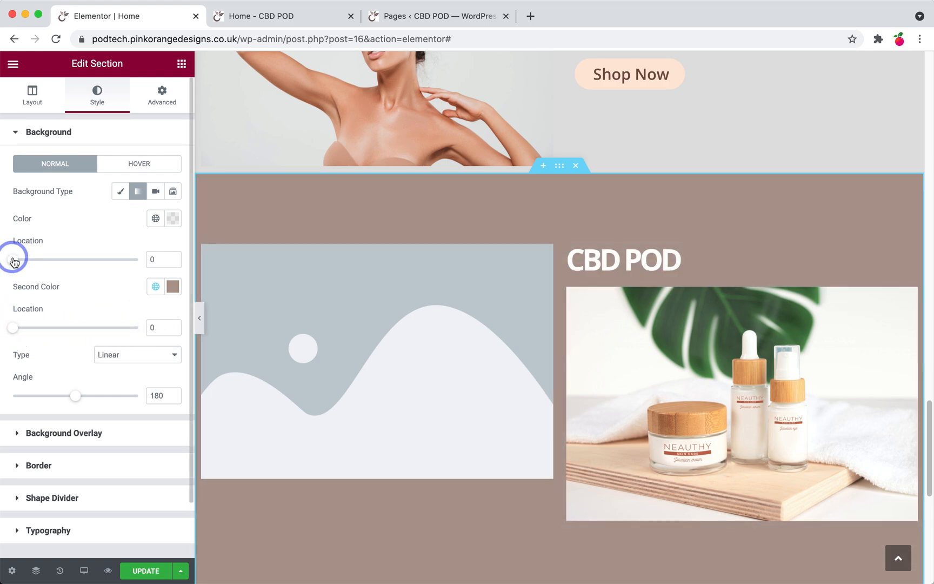
drag(13, 259, 30, 262)
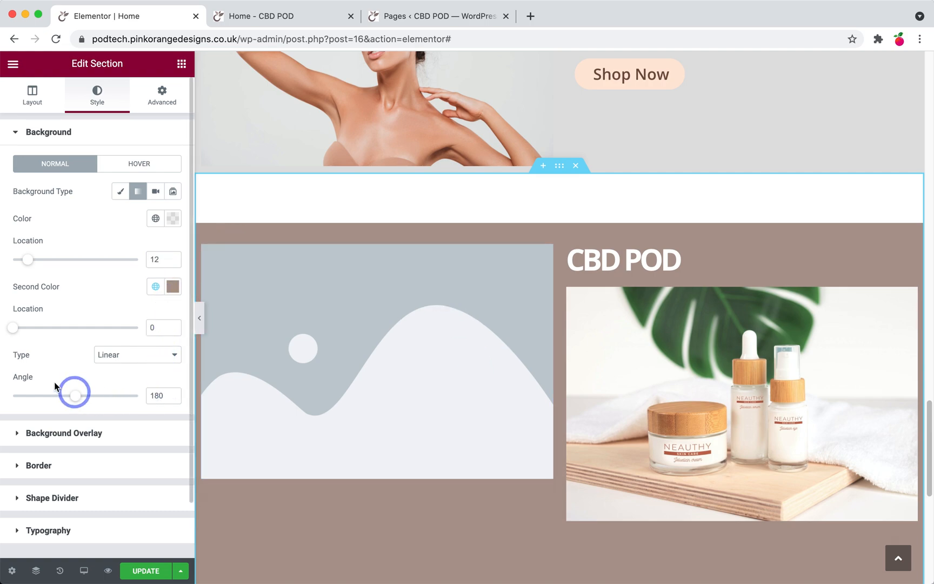
click(172, 398)
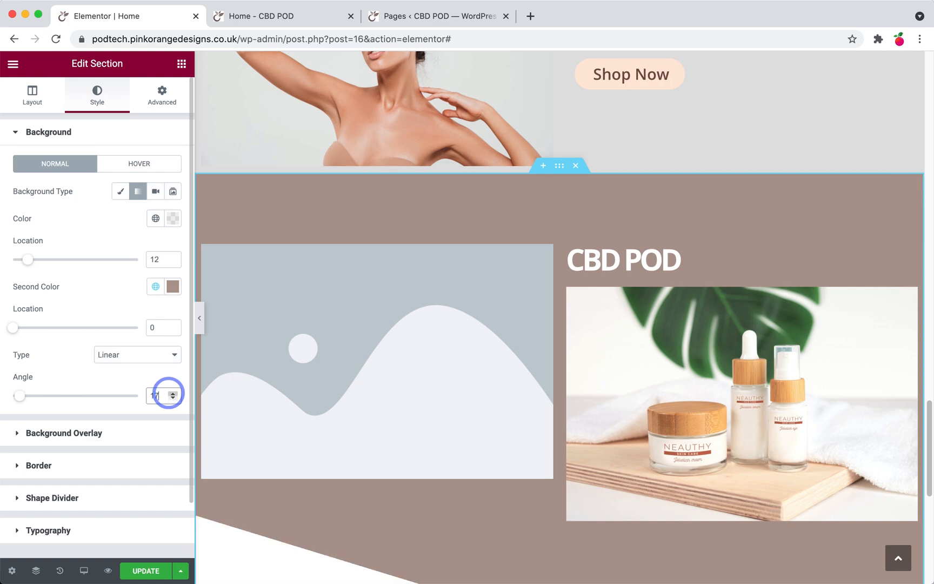
click(172, 398)
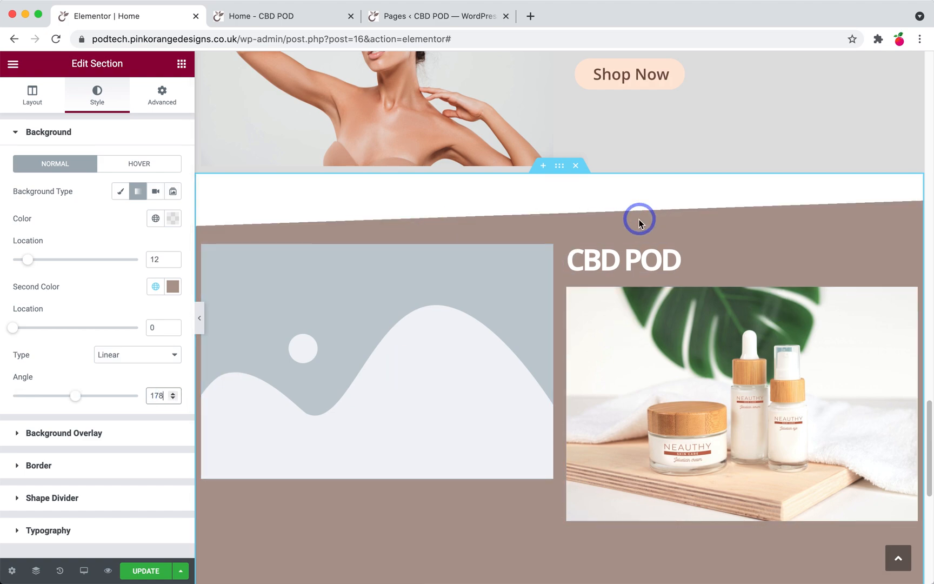
- Set the vertical alignment of the column holding the placeholder image to Bottom
scroll(640, 219, down, 5)
scroll(640, 217, up, 2)
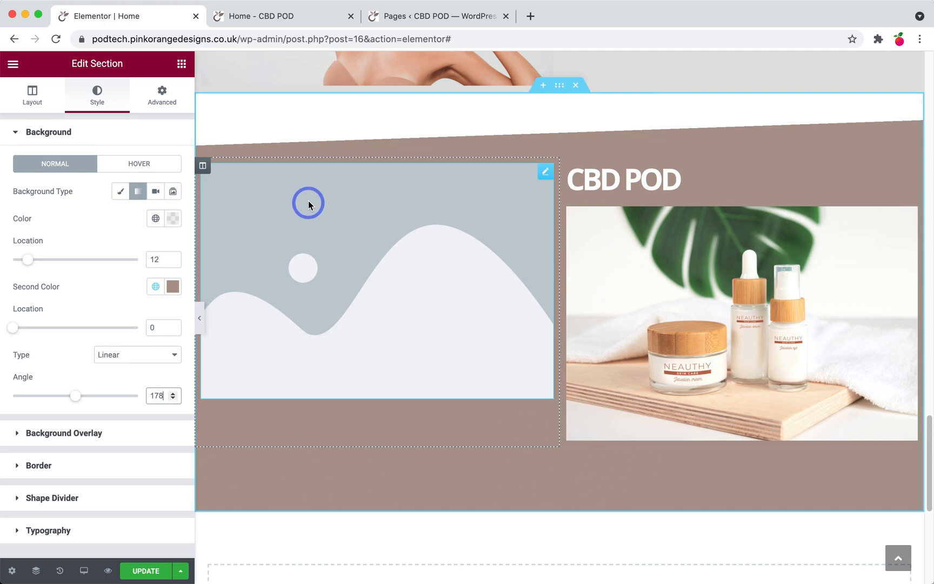
click(202, 168)
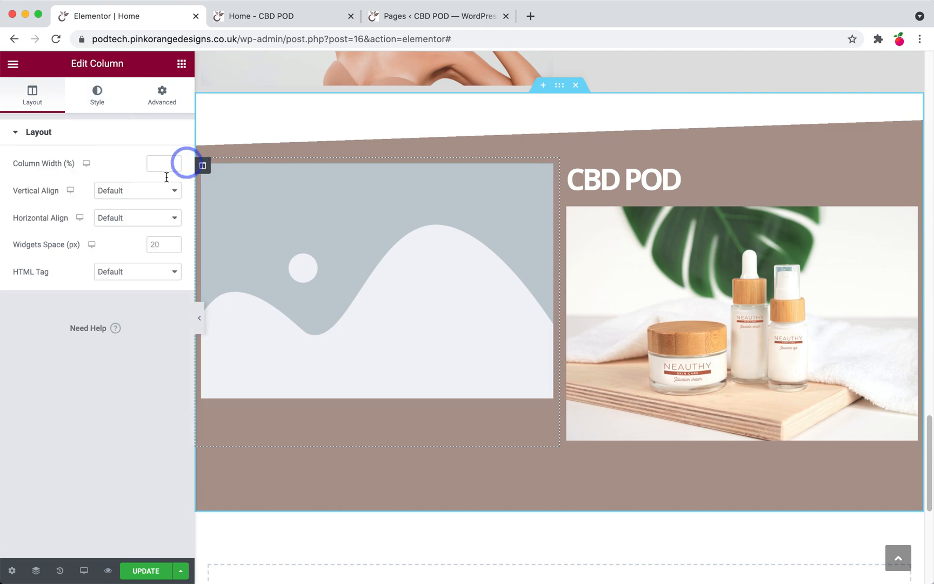
click(134, 190)
click(133, 223)
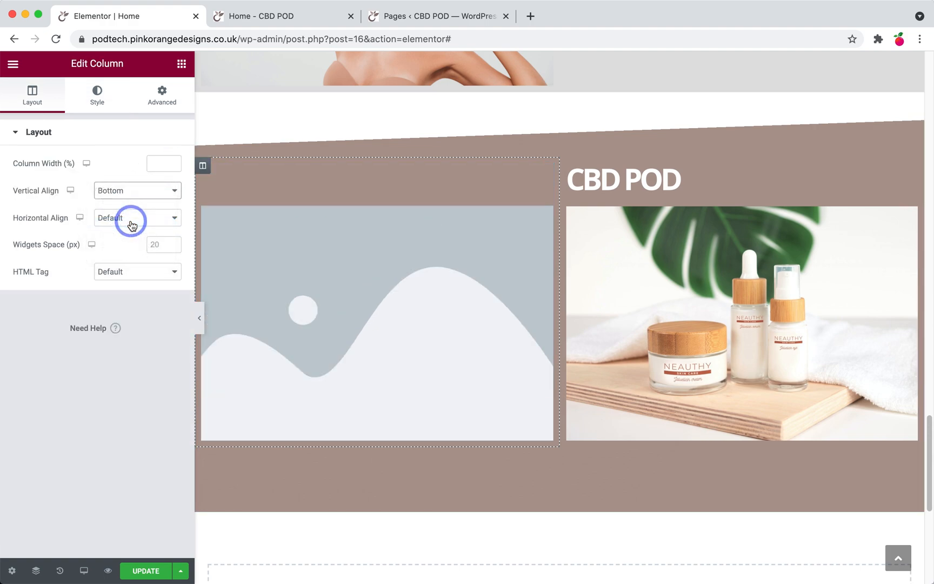
- Set the contact section's top padding to 150 px
scroll(629, 172, up, 1)
scroll(629, 172, up, 2)
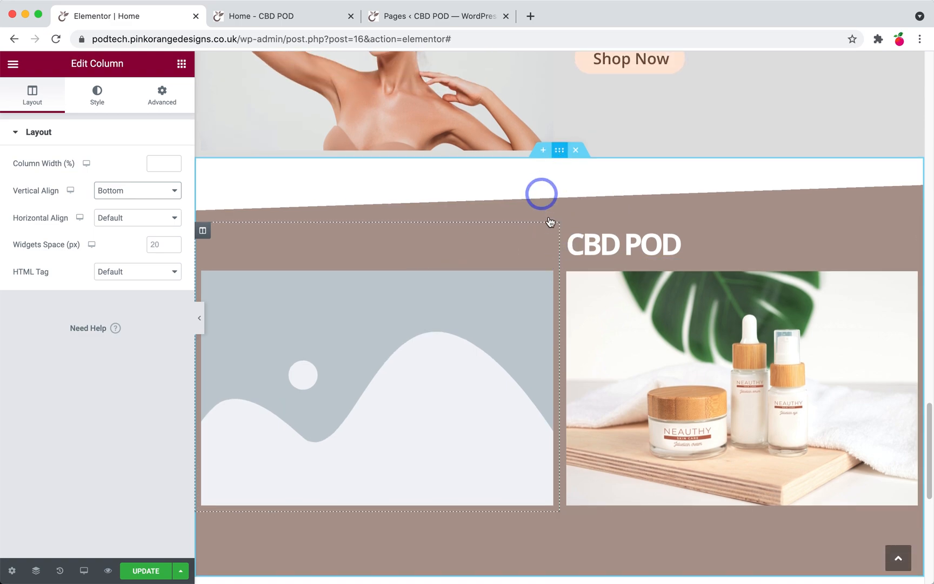
click(551, 277)
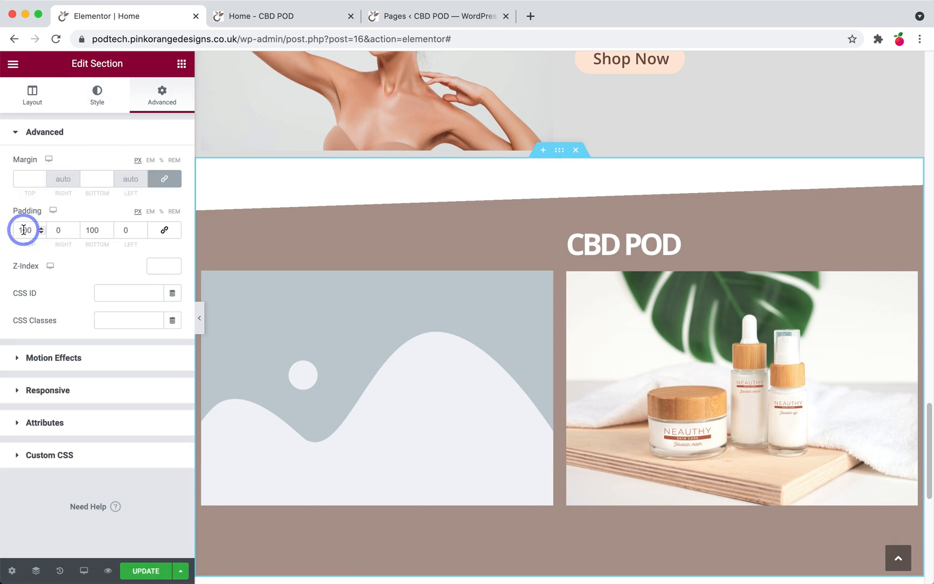
text(5)
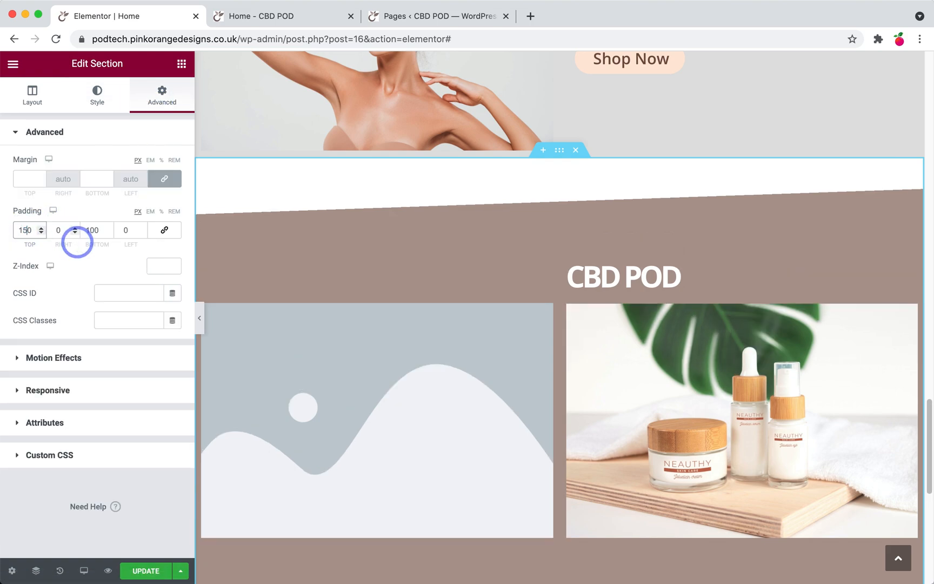
- Set the contact section's top margin to -129 px so its slanted edge overlaps the discount banner
scroll(504, 200, up, 3)
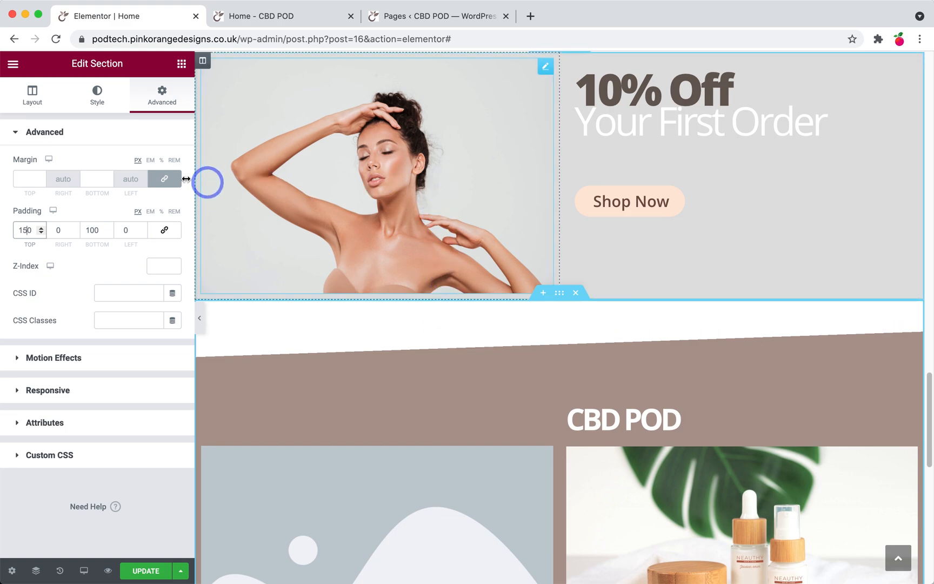
click(41, 183)
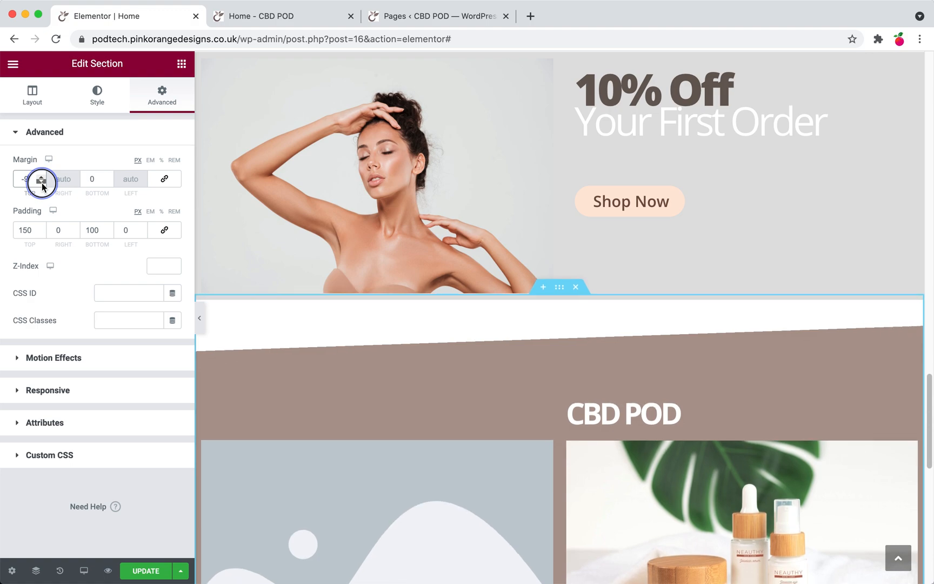
drag(41, 183, 42, 186)
scroll(581, 311, down, 3)
scroll(581, 310, up, 3)
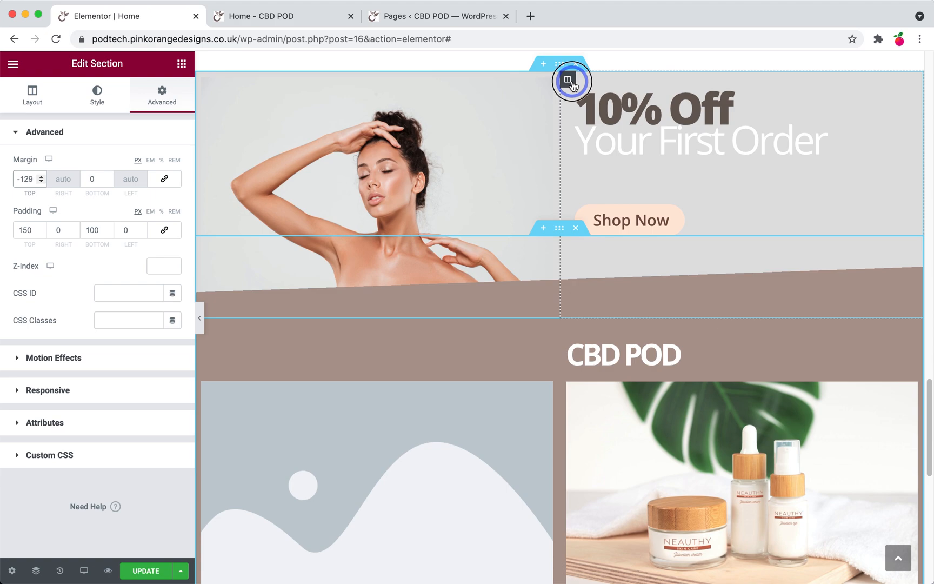
- Set the top padding of the "10% Off" text column to 45 px
click(567, 80)
click(38, 226)
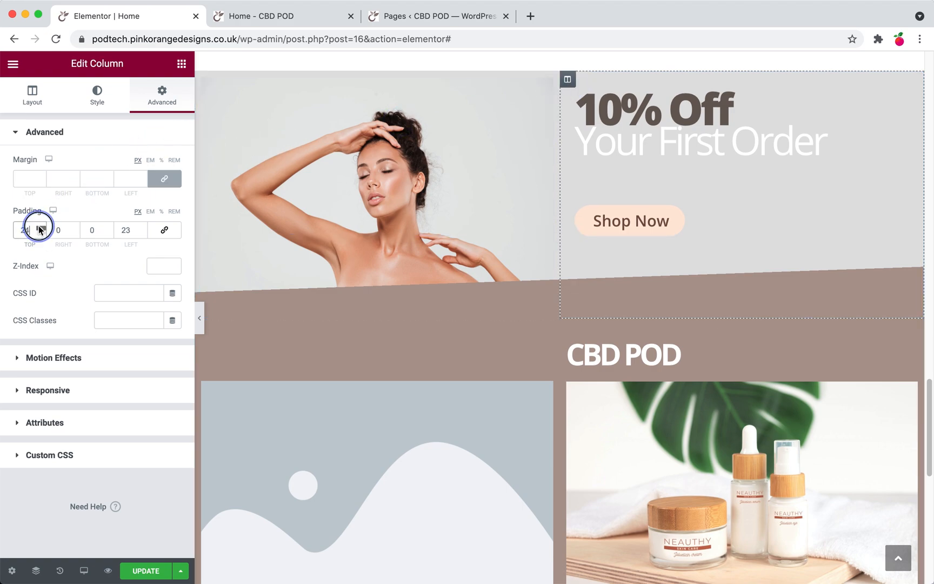
click(39, 227)
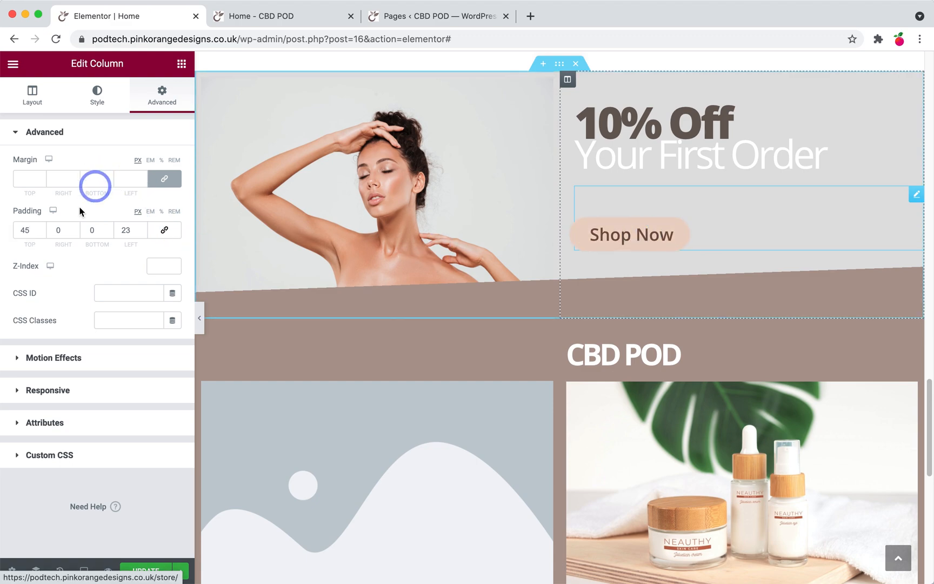
- Set the discount banner's Shop Now button top margin to 30 px and update the page
click(41, 184)
click(41, 184)
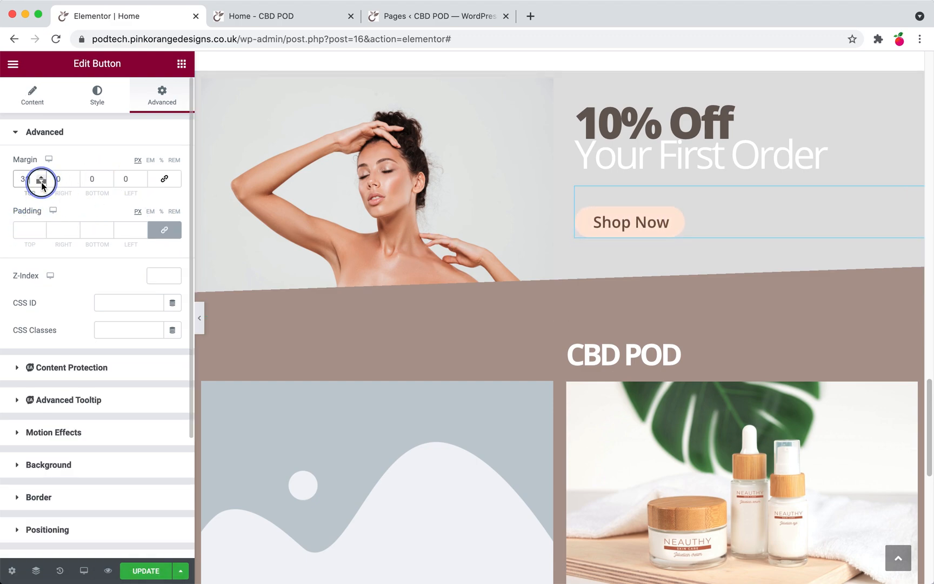
click(146, 571)
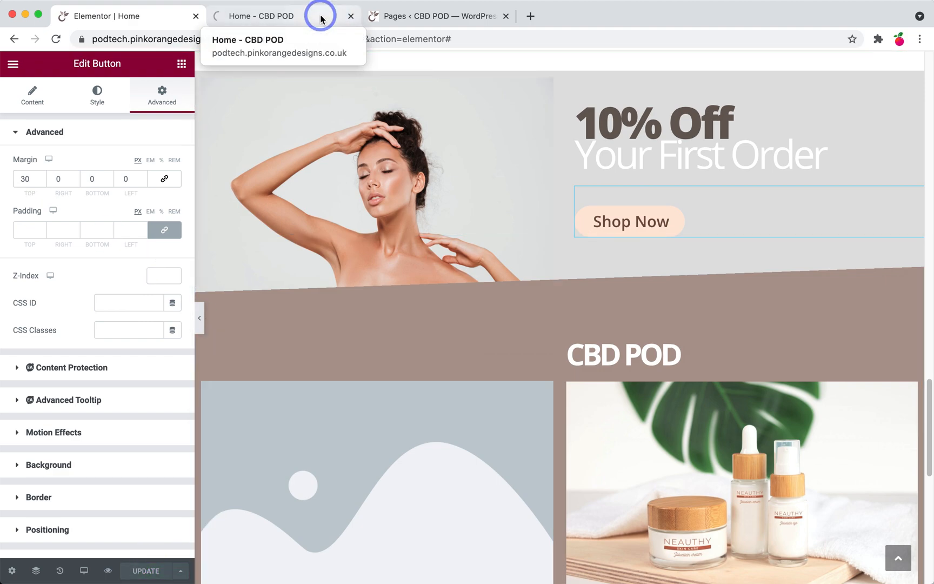
- Review the whole updated home page in the browser preview, from the slanted contact section and footer back up to the header
click(321, 19)
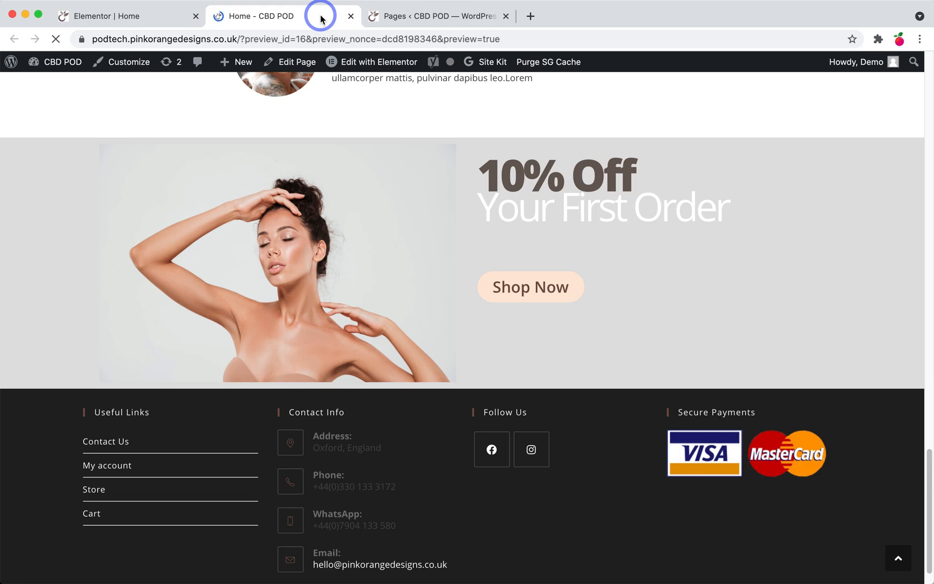
scroll(416, 174, down, 13)
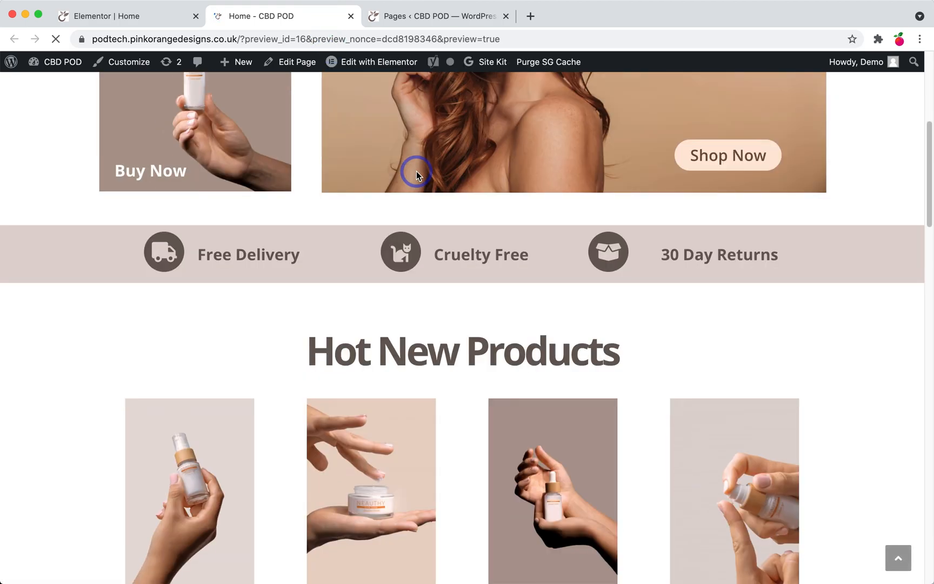
scroll(416, 174, down, 12)
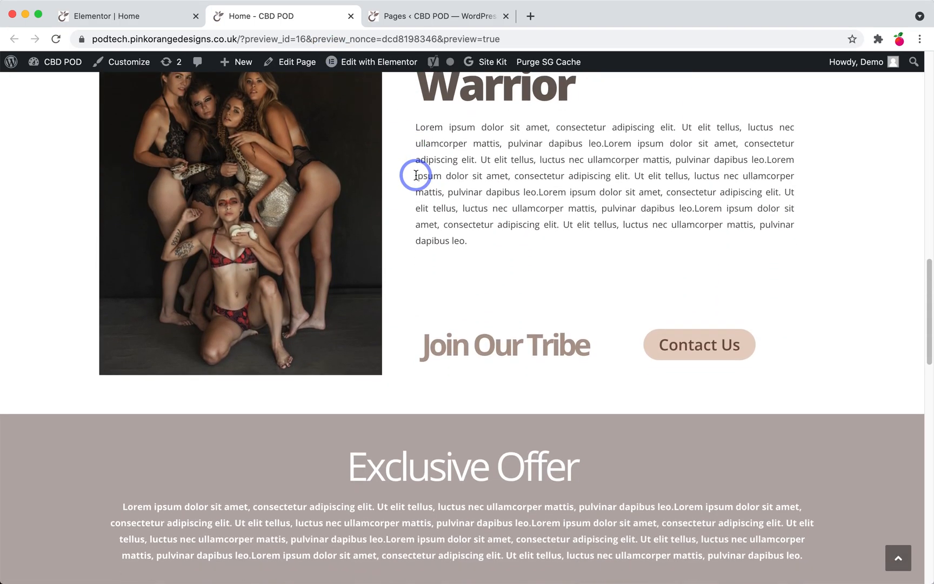
scroll(416, 179, down, 12)
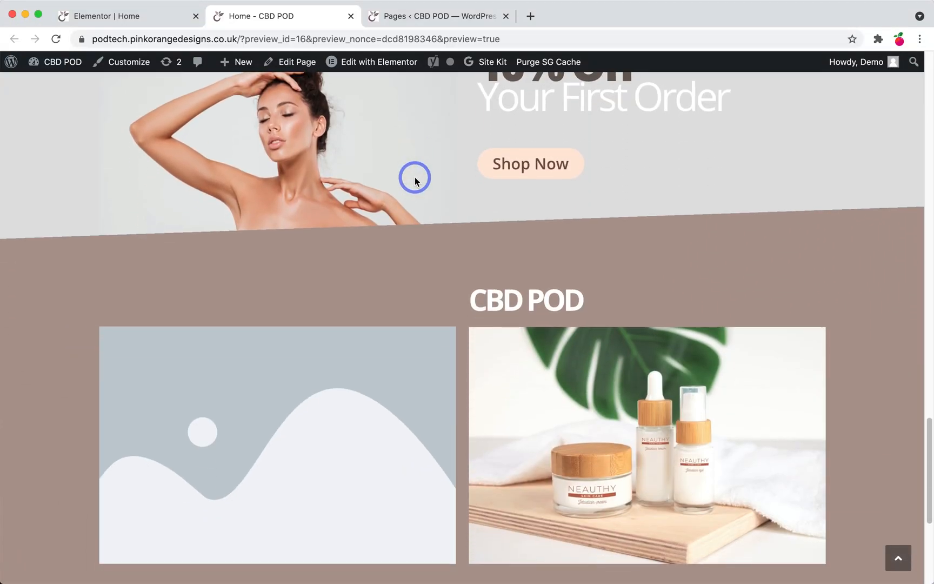
scroll(414, 181, up, 6)
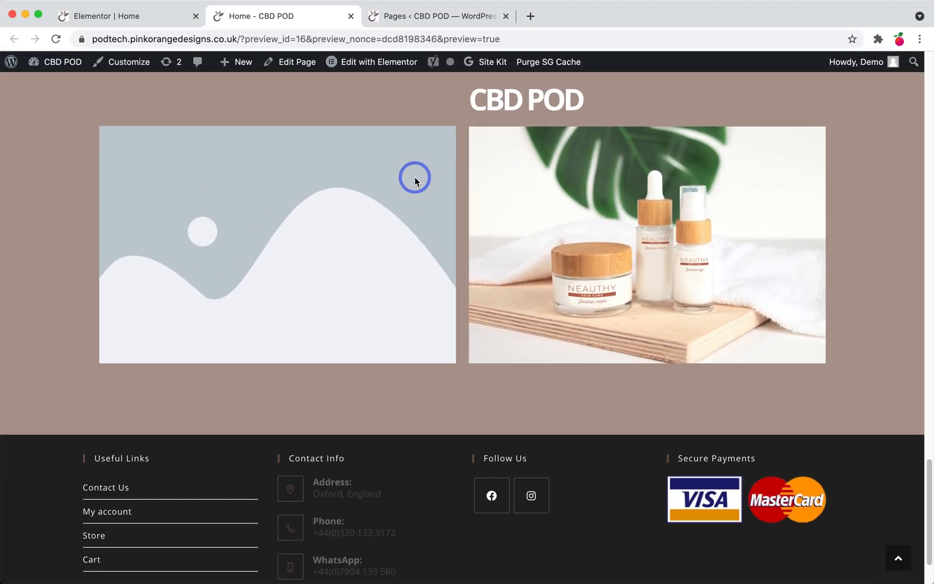
scroll(414, 187, up, 4)
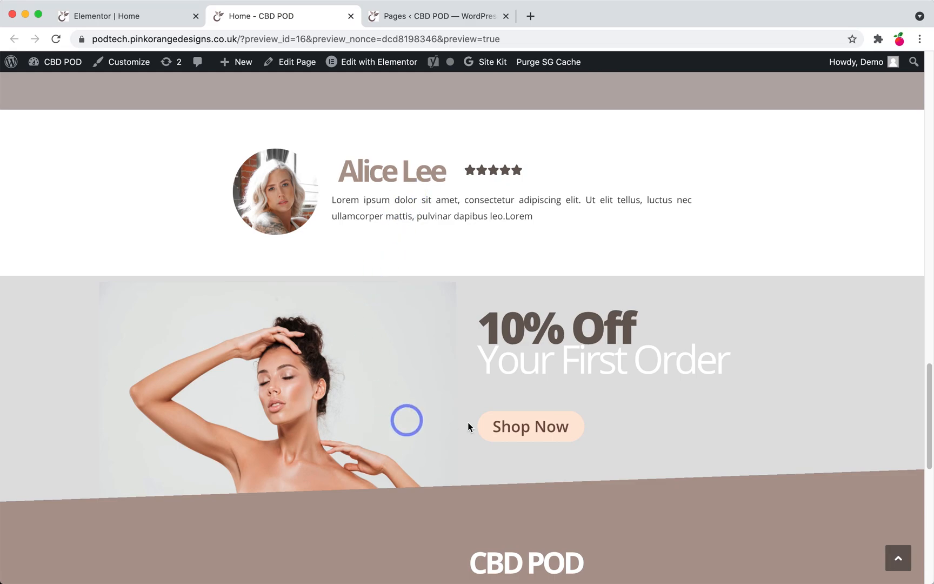
scroll(366, 381, up, 15)
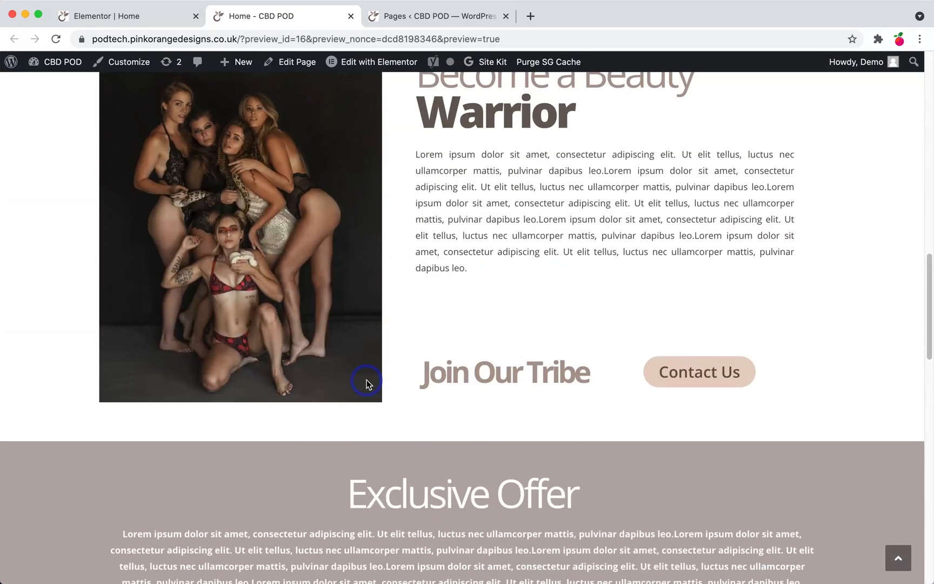
scroll(367, 380, up, 8)
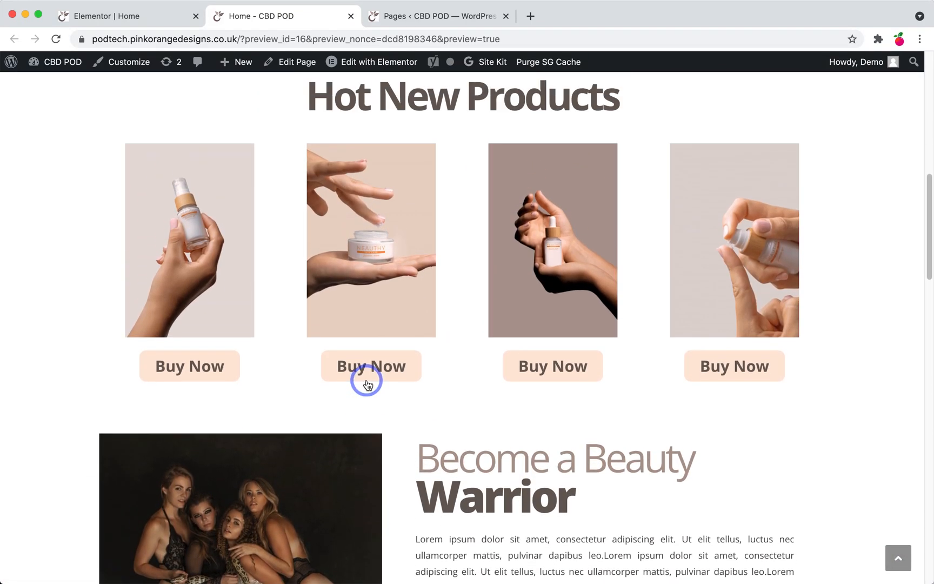
scroll(367, 384, up, 5)
scroll(366, 384, up, 4)
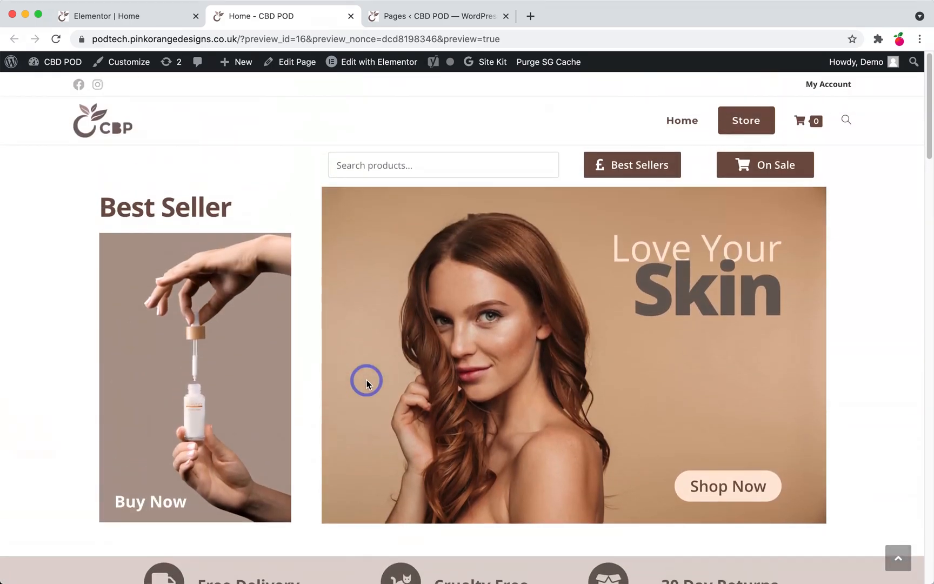
- Switch the Elementor editor to the mobile preview and examine how the home page sections stack and wrap at phone width
click(146, 25)
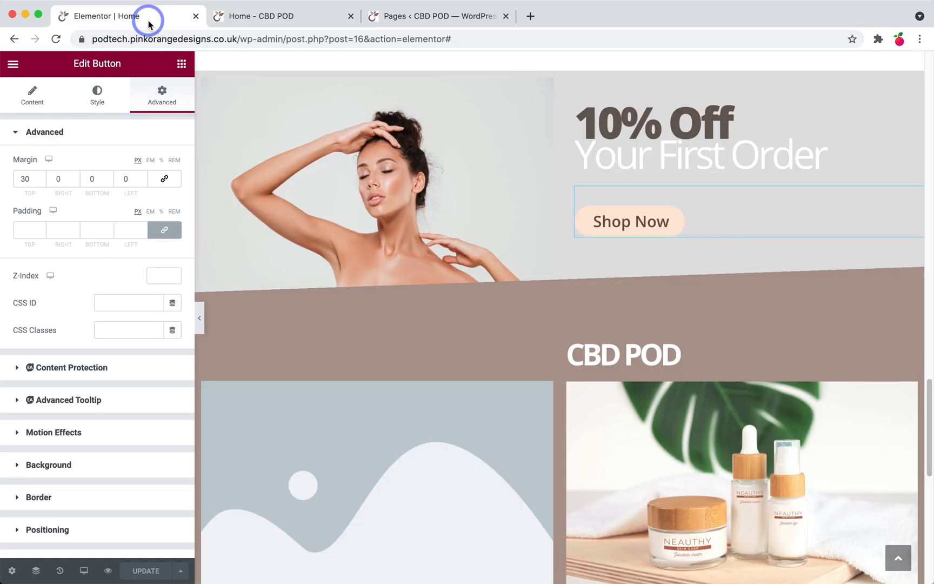
click(82, 570)
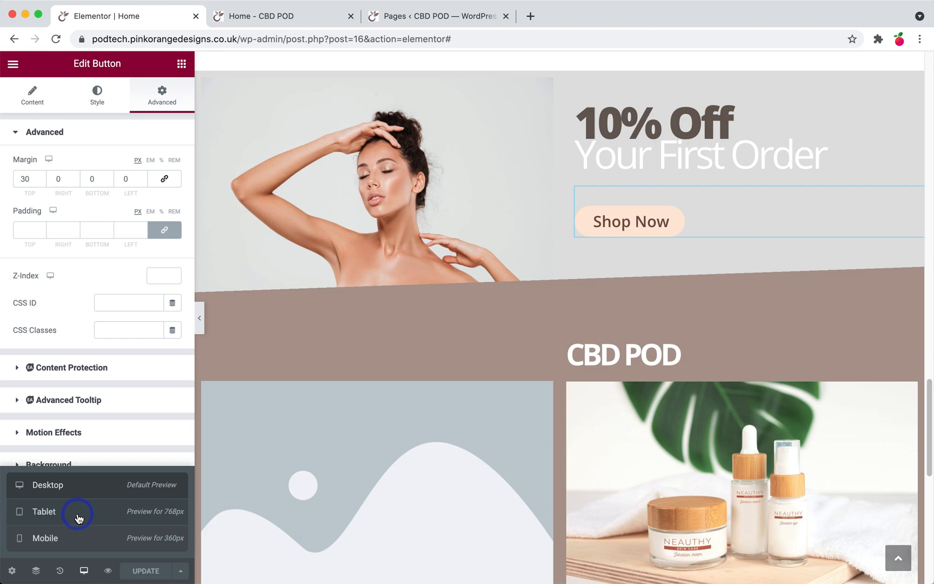
click(48, 537)
scroll(647, 466, down, 10)
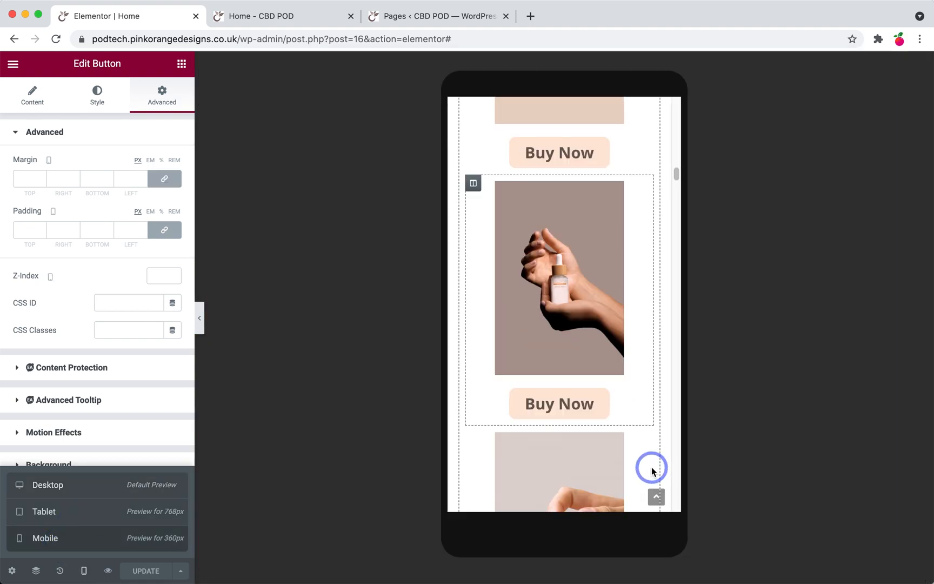
scroll(647, 466, down, 5)
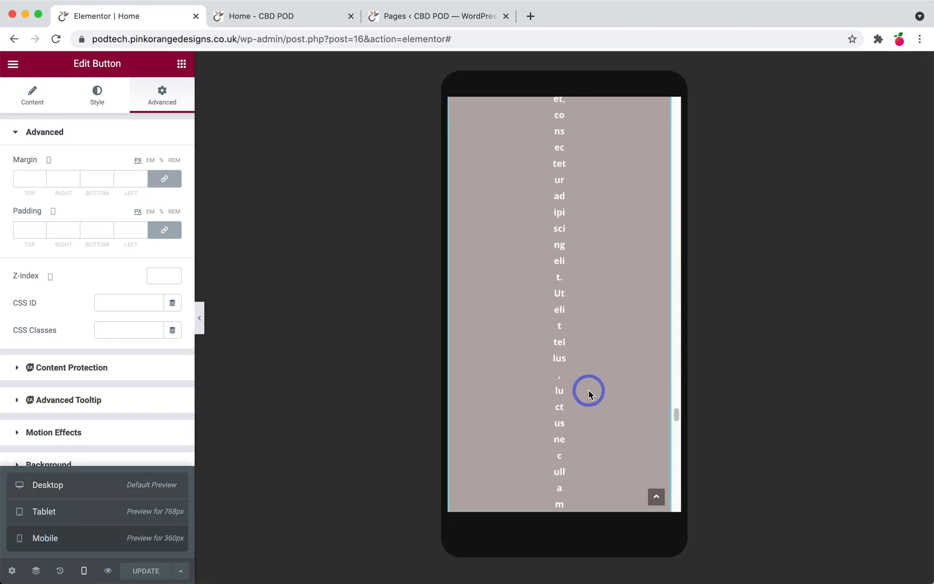
scroll(589, 393, up, 10)
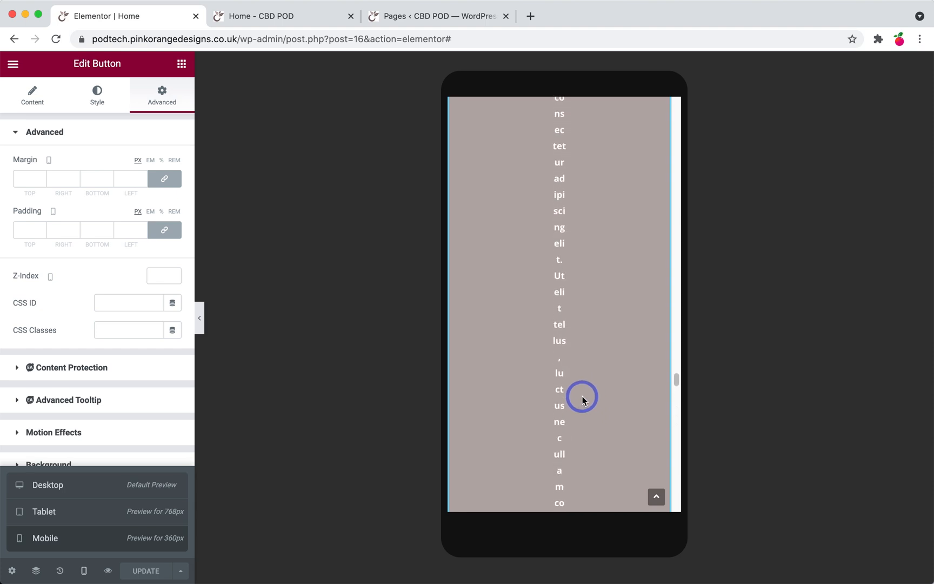
scroll(559, 308, up, 10)
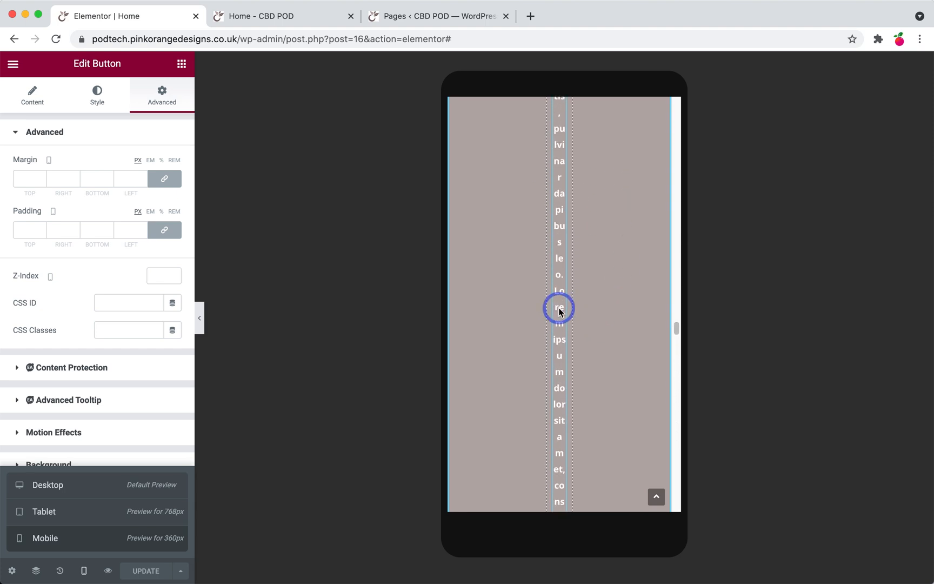
scroll(558, 309, up, 15)
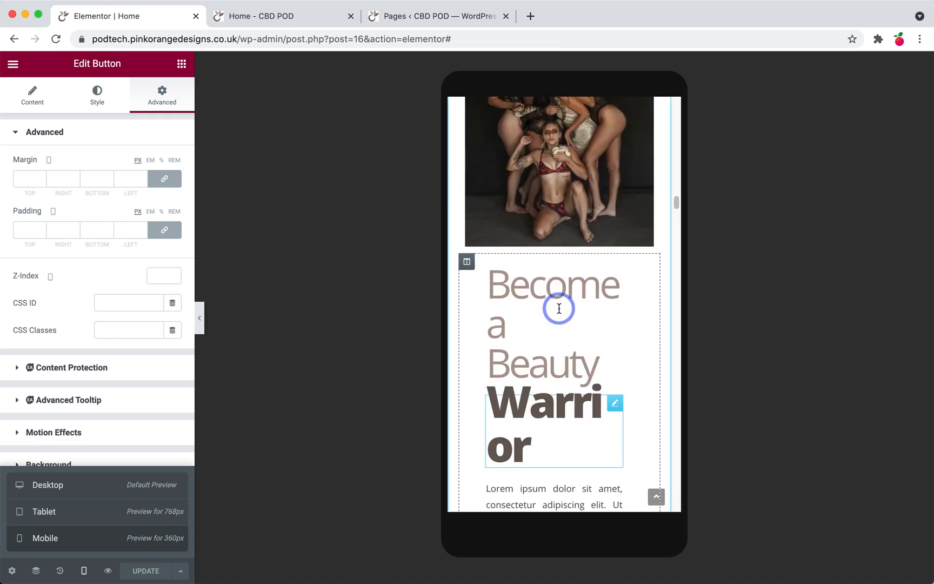
scroll(558, 307, up, 5)
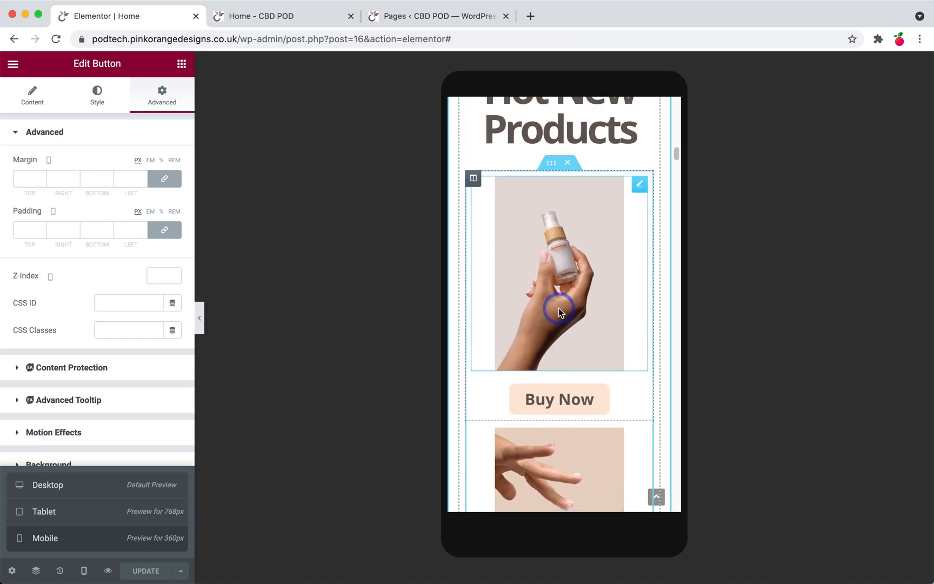
key(super+shift+5)
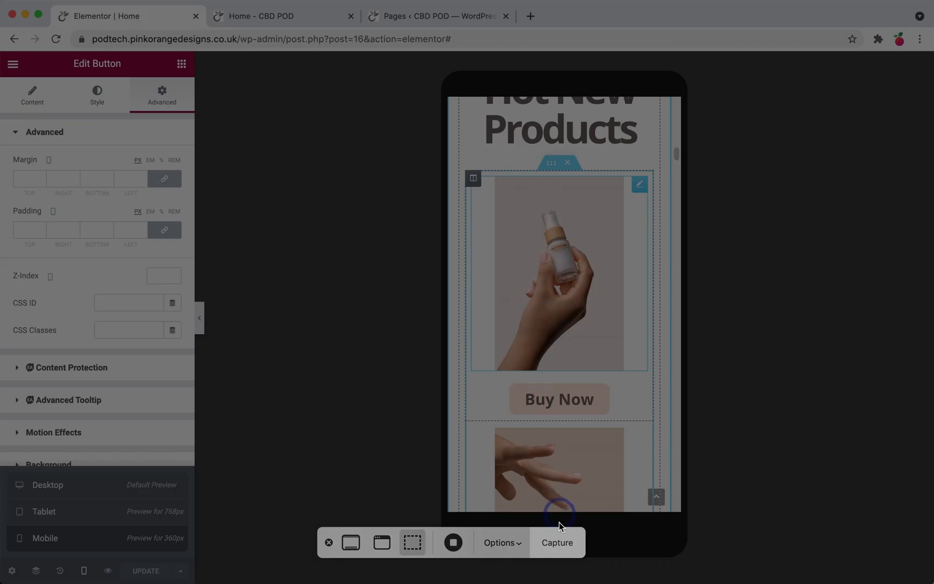